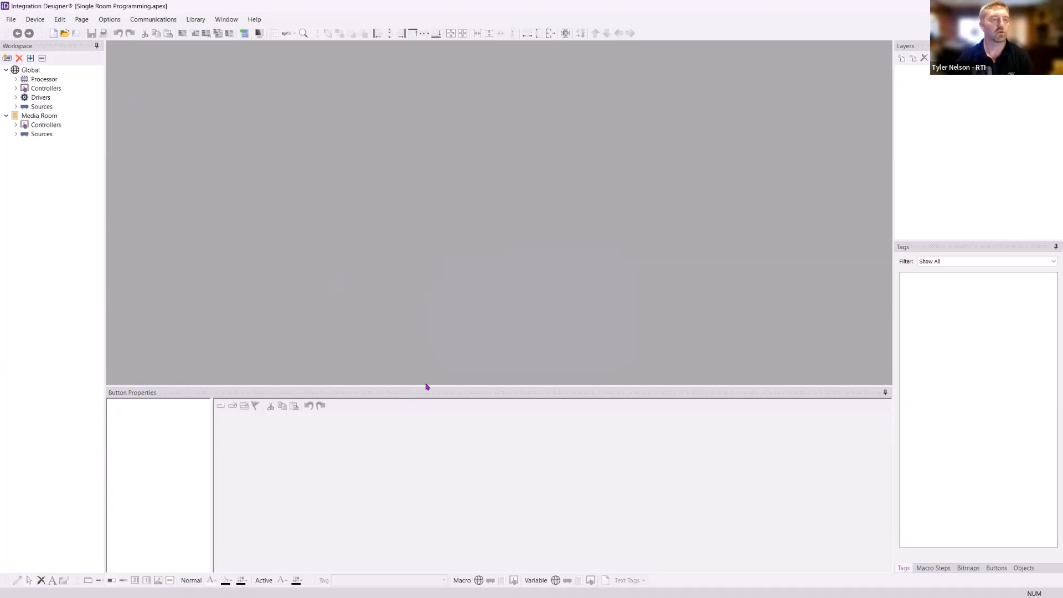
- Expand every branch of the workspace tree, collapsing and re-expanding the Global Sources list
click(31, 58)
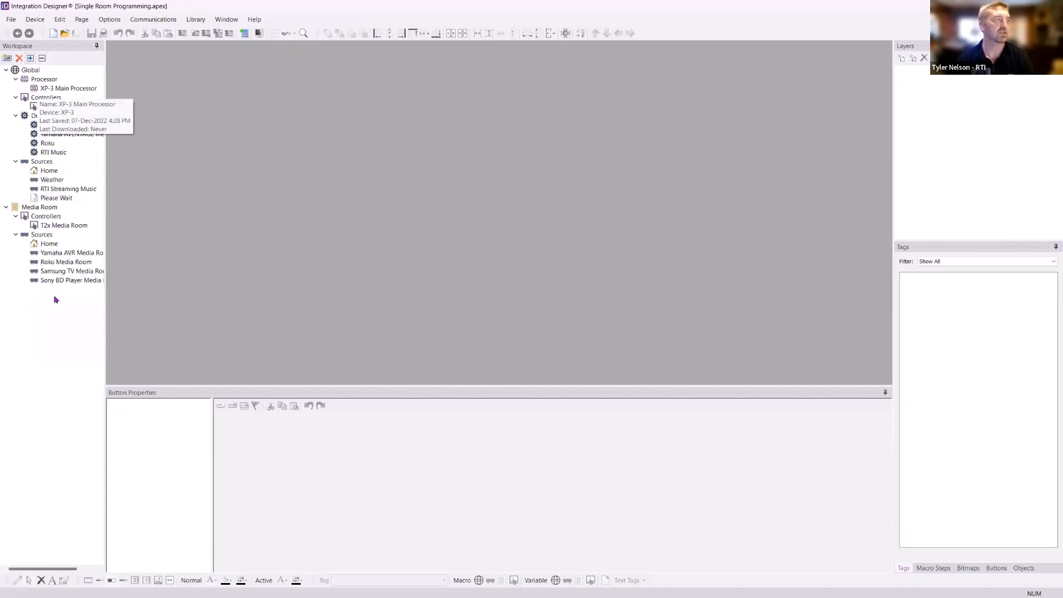
click(16, 162)
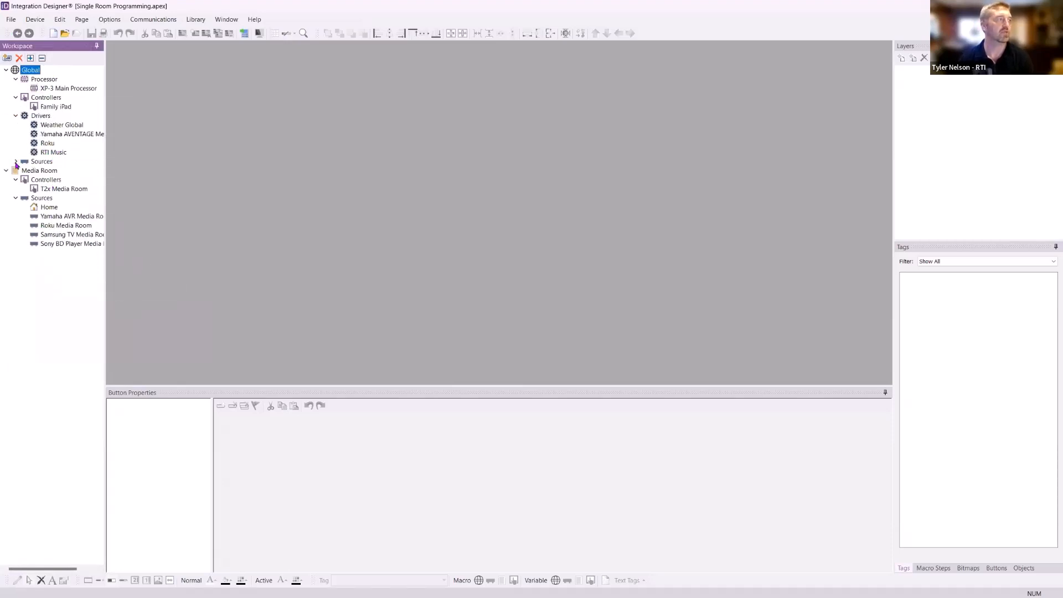
click(16, 162)
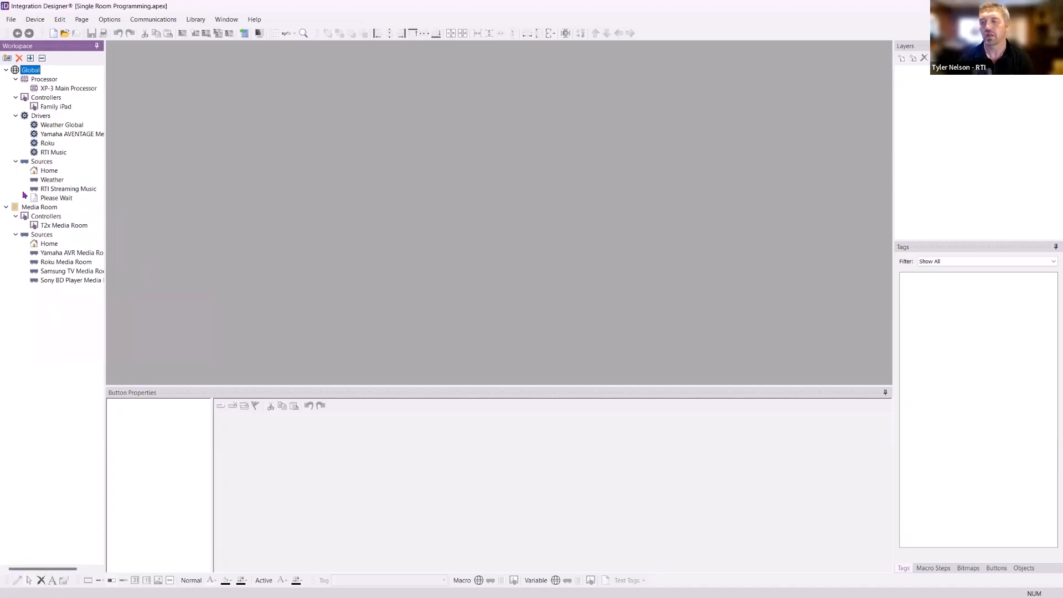
- Select the Family iPad controller in the workspace tree
mouse_move(84, 193)
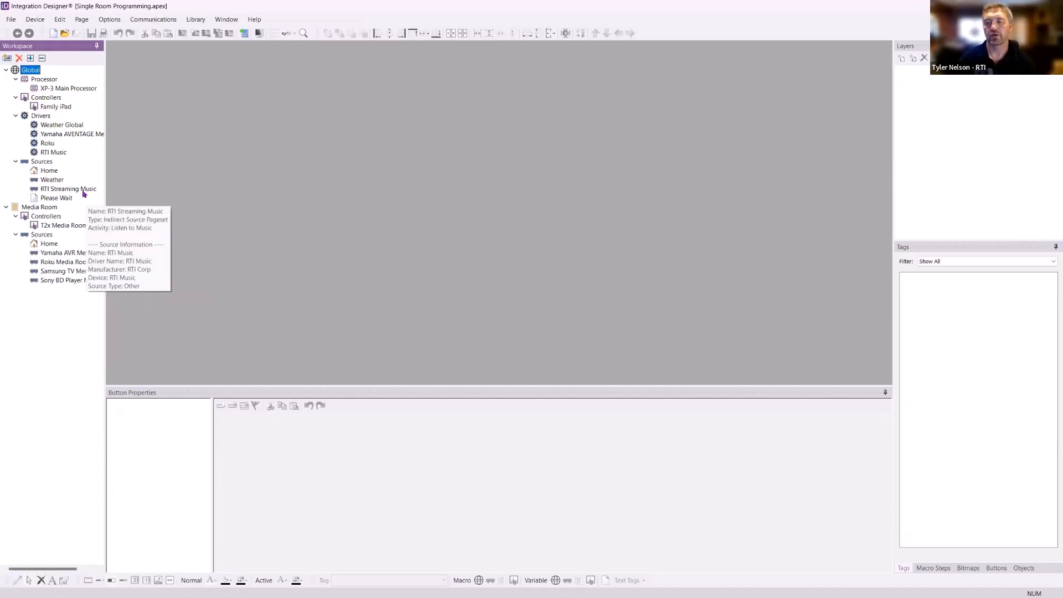
mouse_move(53, 93)
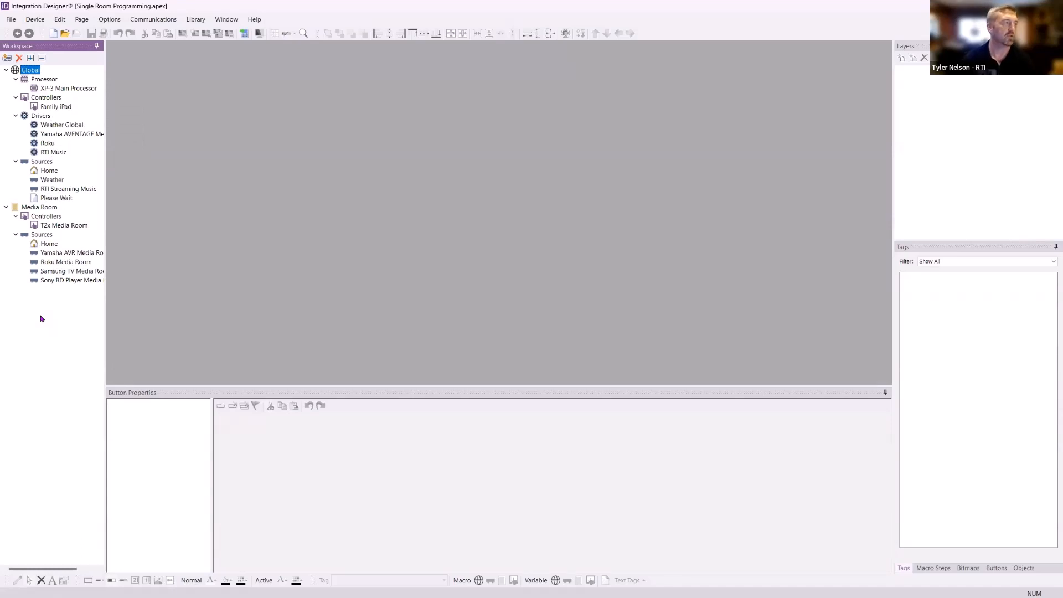
mouse_move(50, 279)
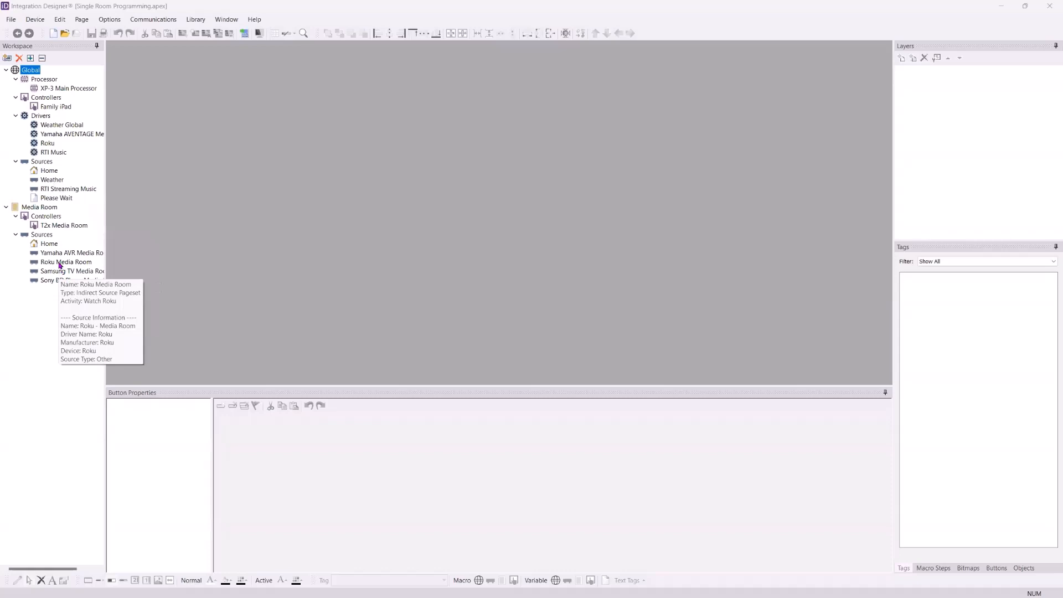
click(49, 109)
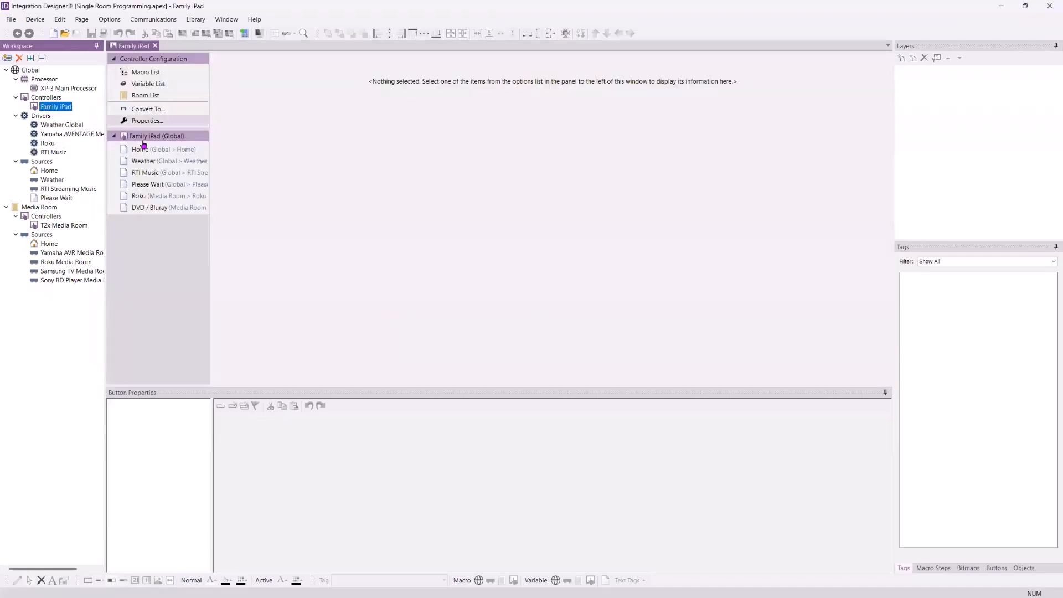
- View the Family iPad DVD / Bluray page, then open the Sony BD Player Media Room source
click(155, 213)
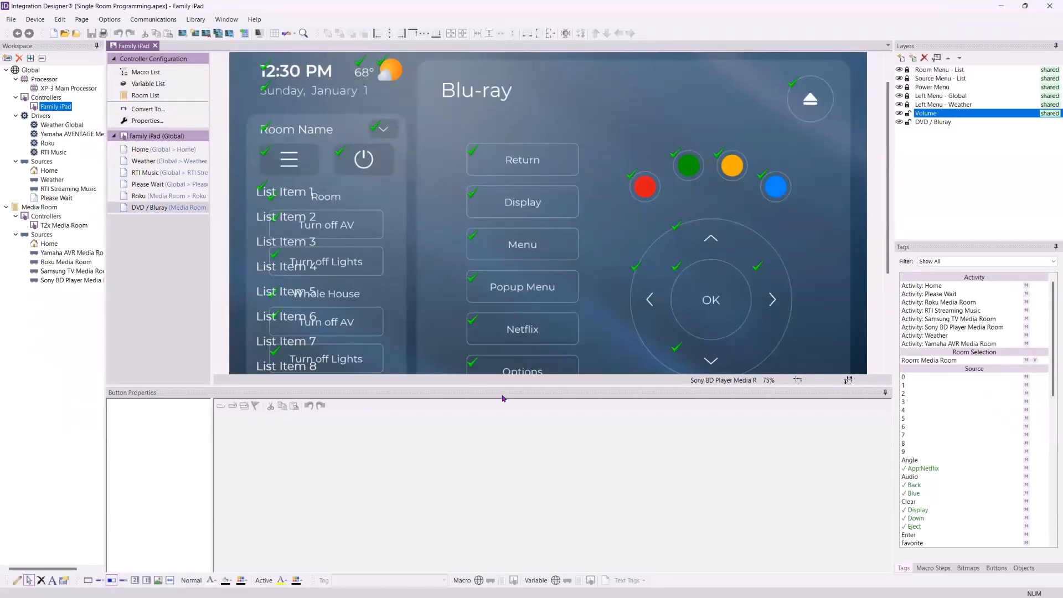
drag(499, 387, 508, 511)
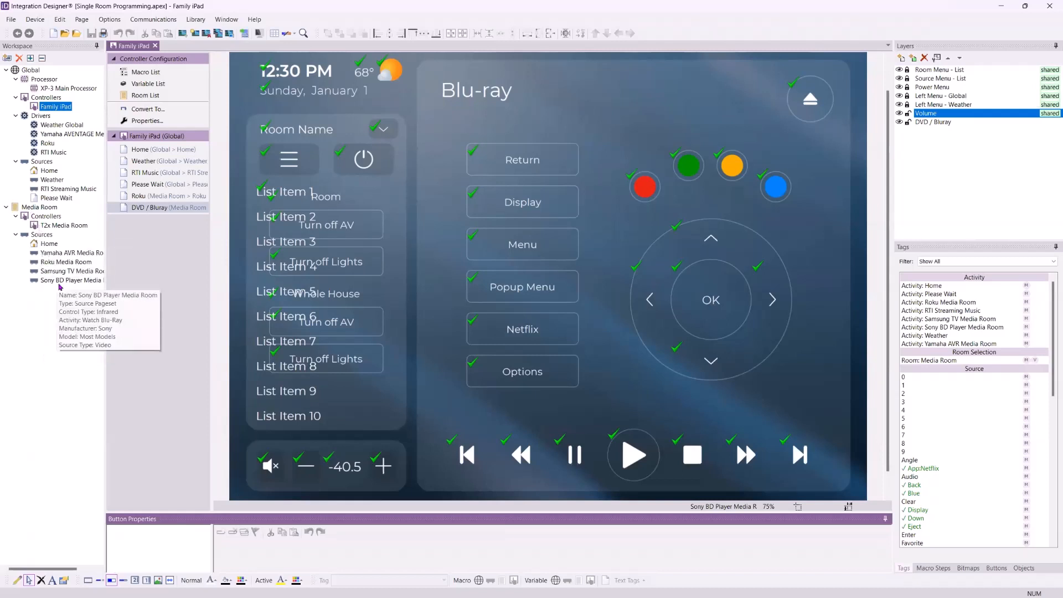
click(55, 281)
double_click(55, 281)
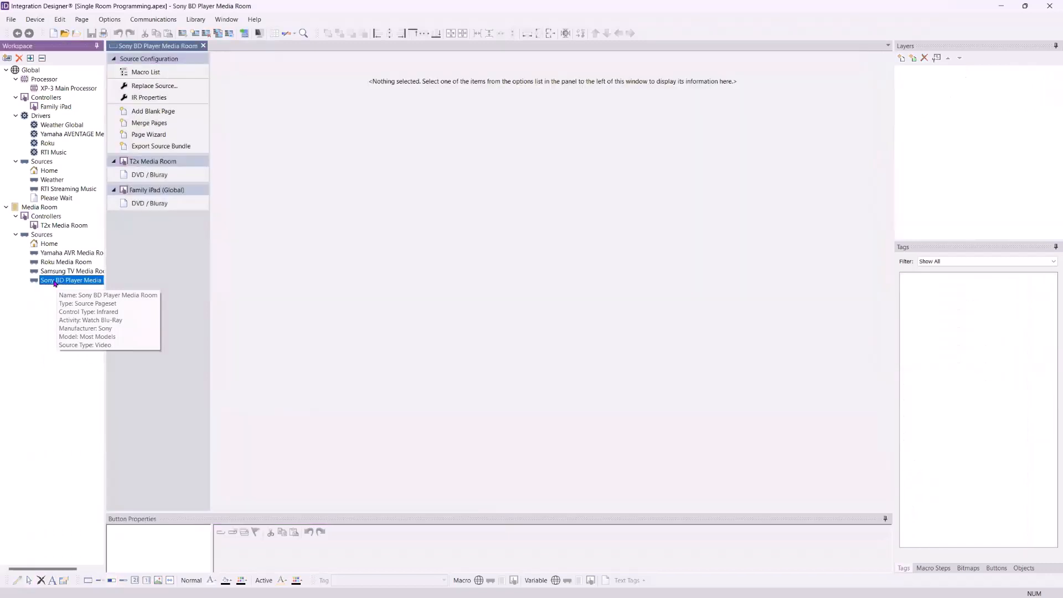
- Check the Netflix button's App:Netflix tag on both DVD / Bluray pages, then open the Family iPad Roku page
click(154, 208)
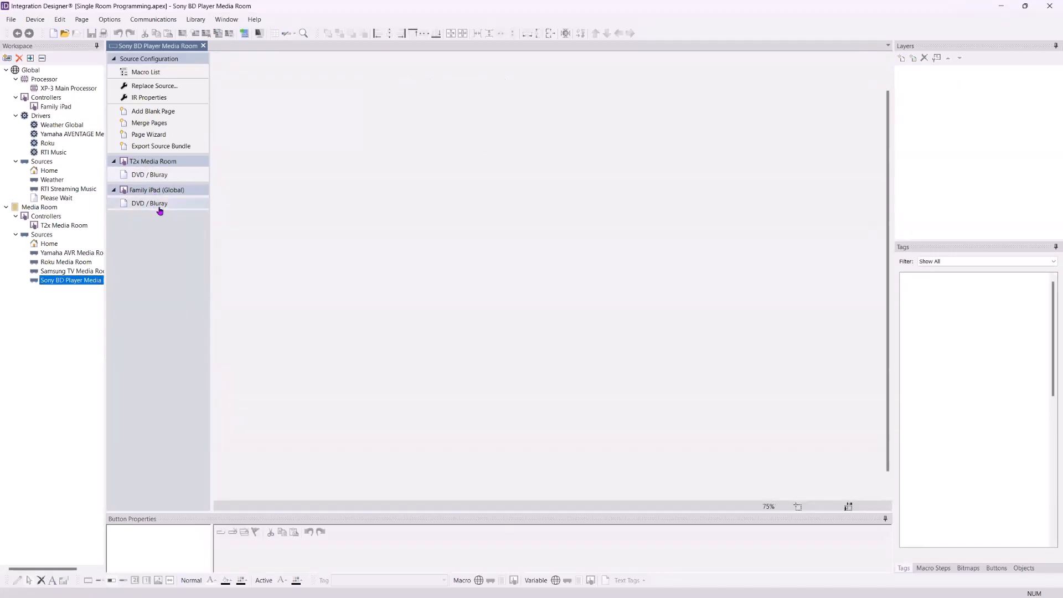
click(151, 179)
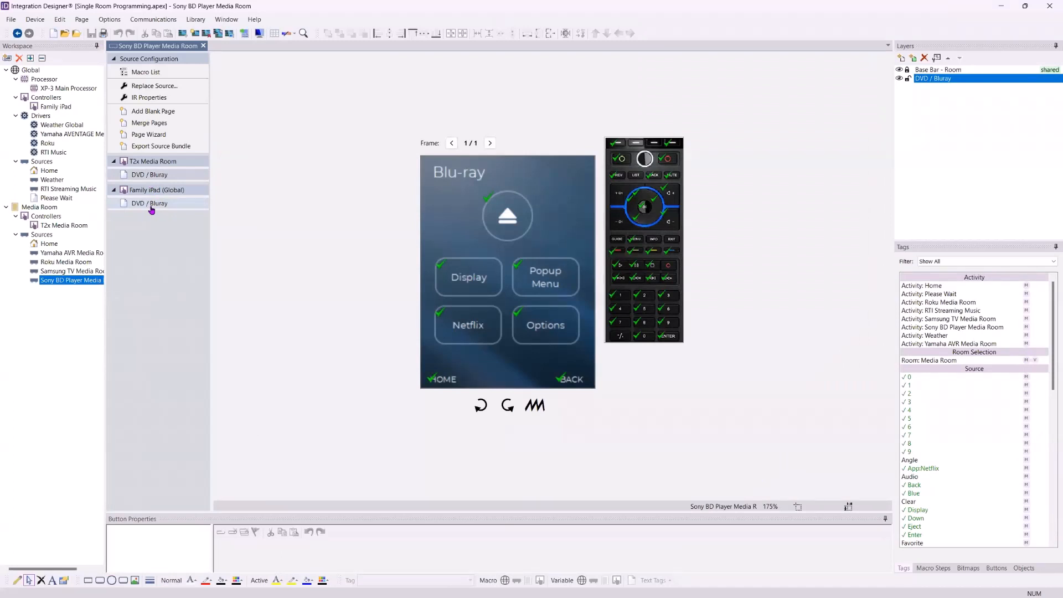
click(472, 334)
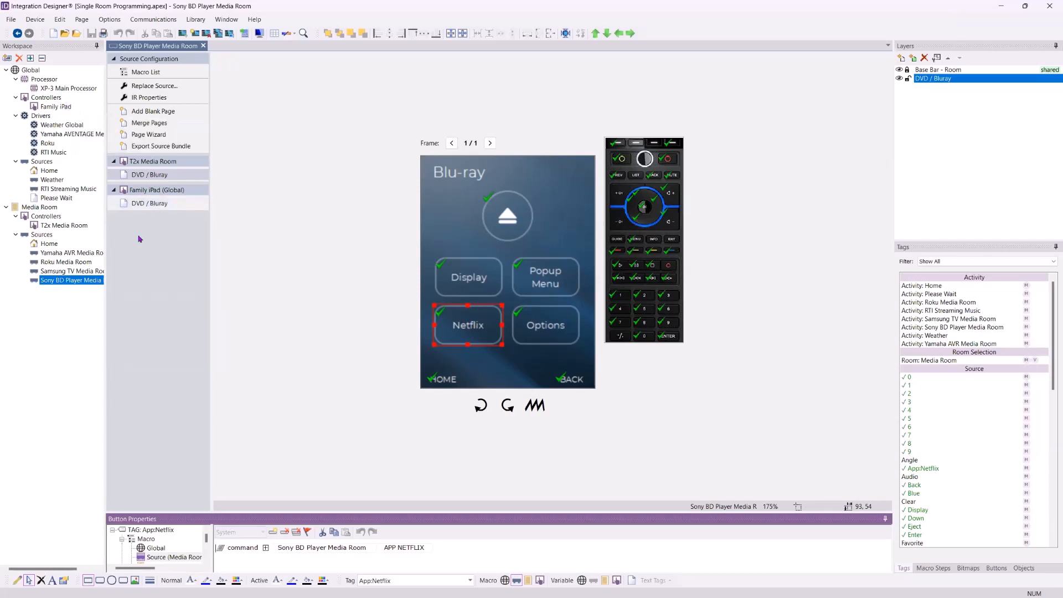
click(151, 204)
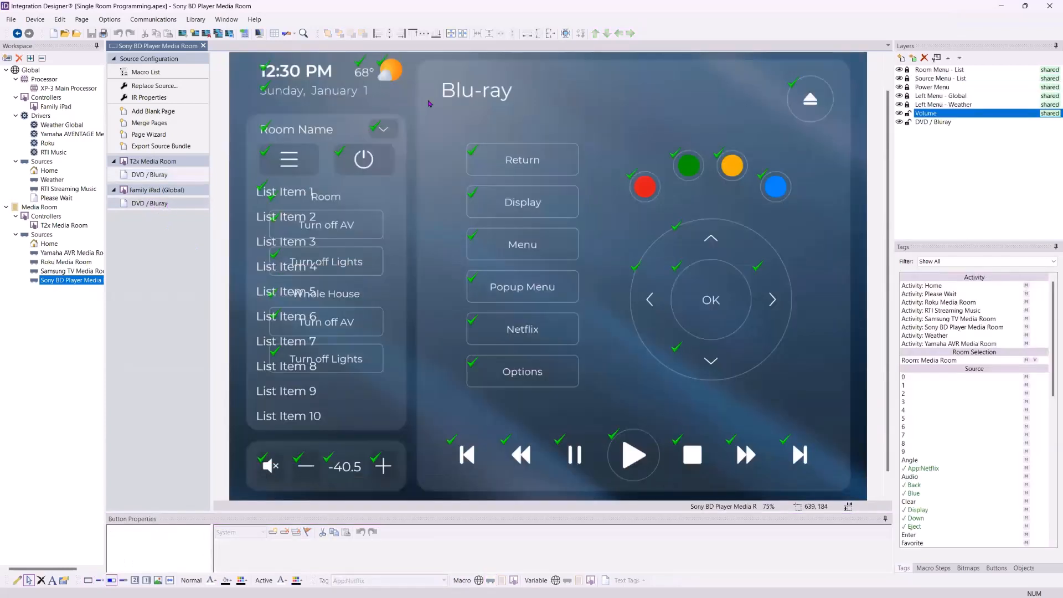
click(499, 333)
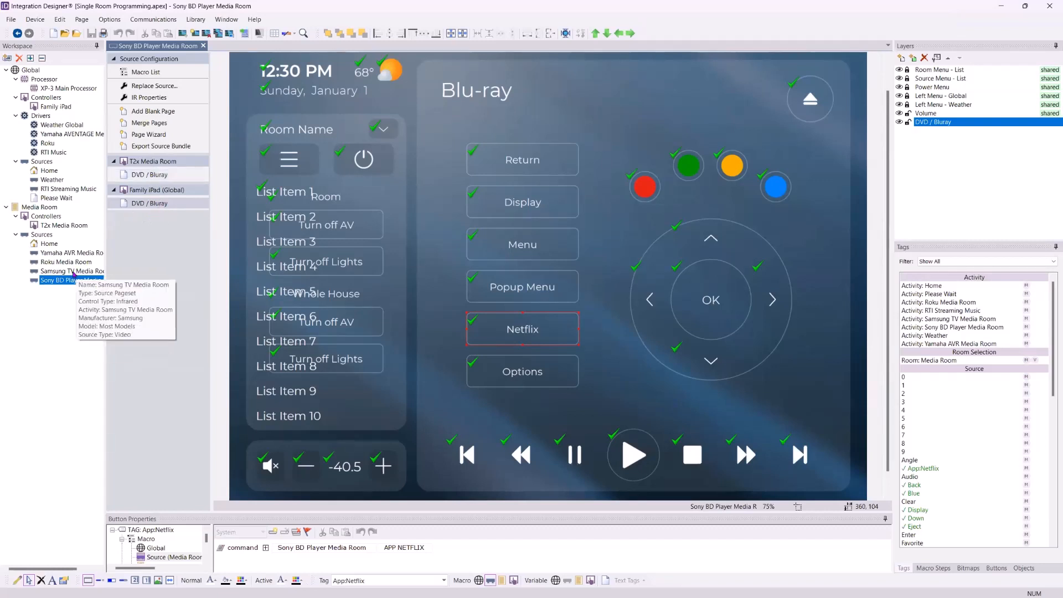
click(69, 261)
click(143, 226)
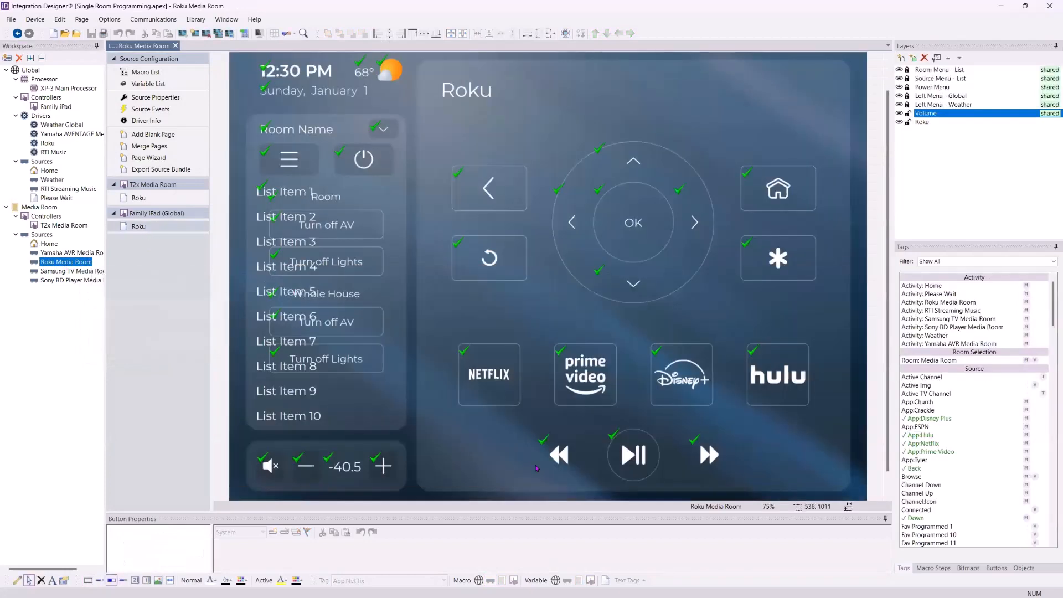
click(142, 199)
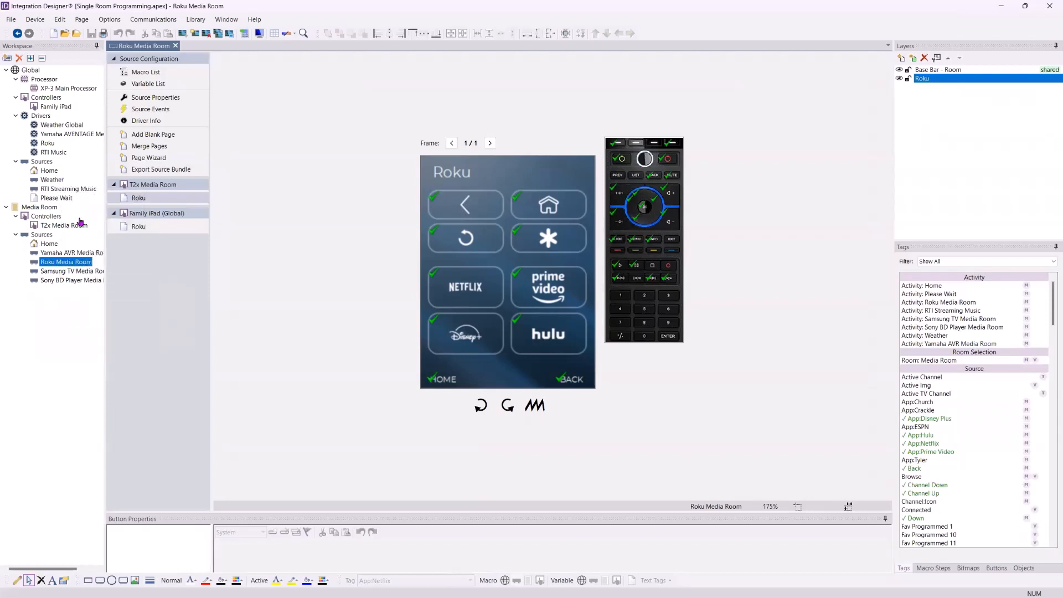
click(146, 229)
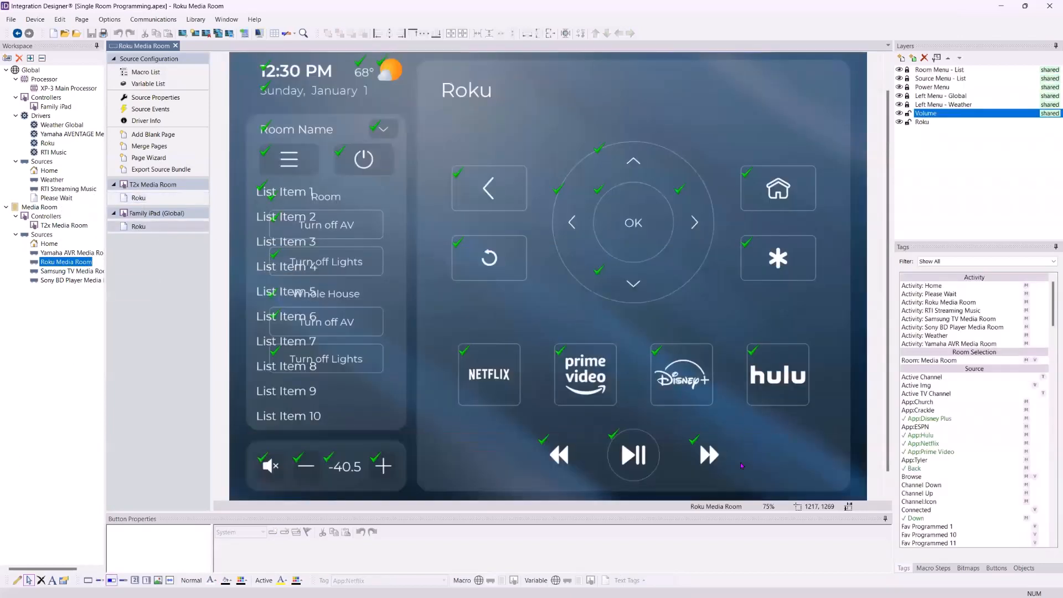
click(770, 506)
click(748, 420)
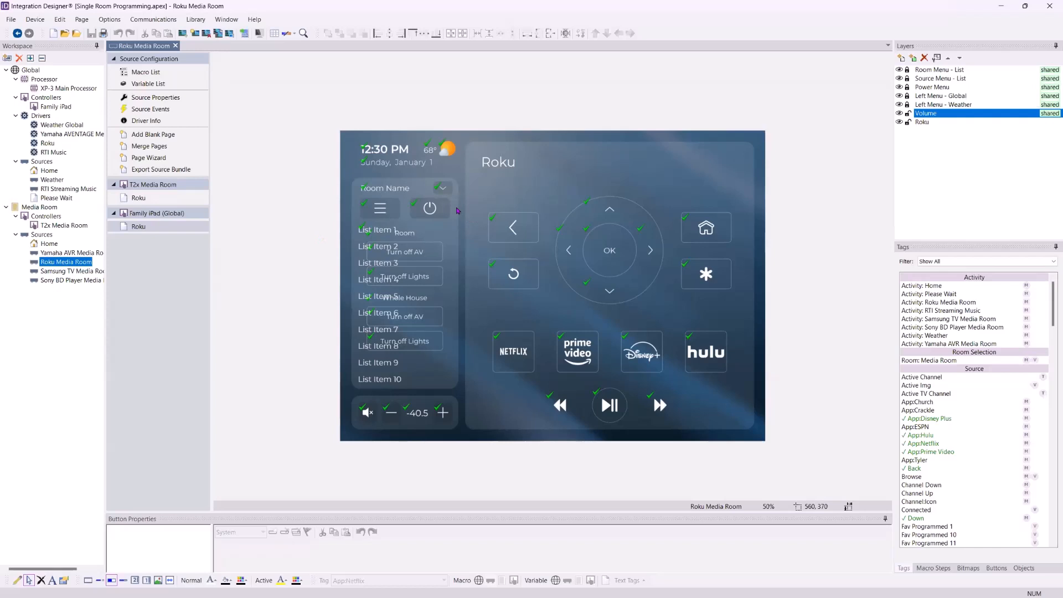
key(ctrl+r)
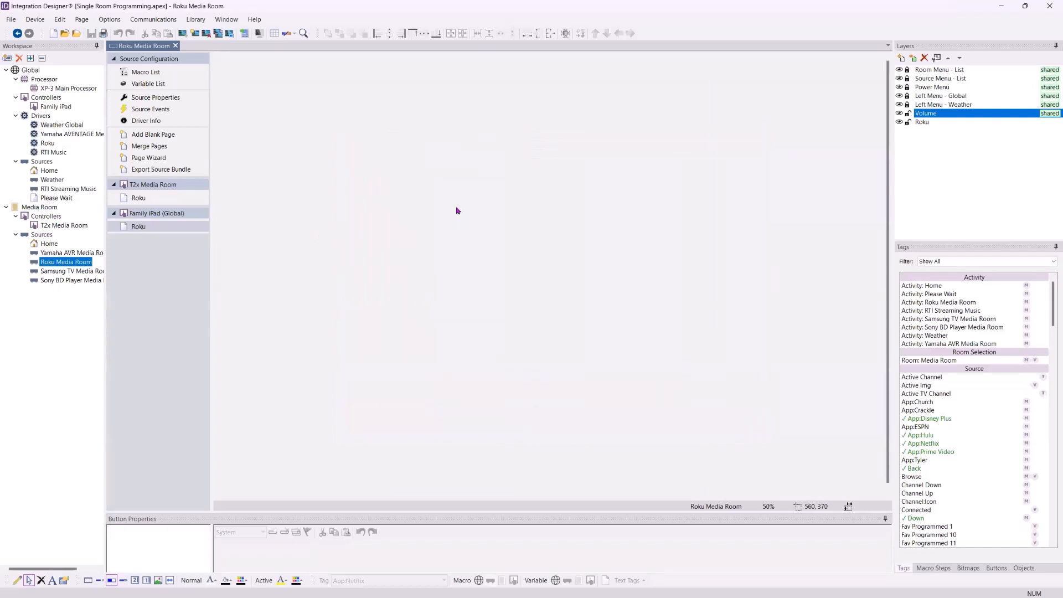
key(ctrl+r)
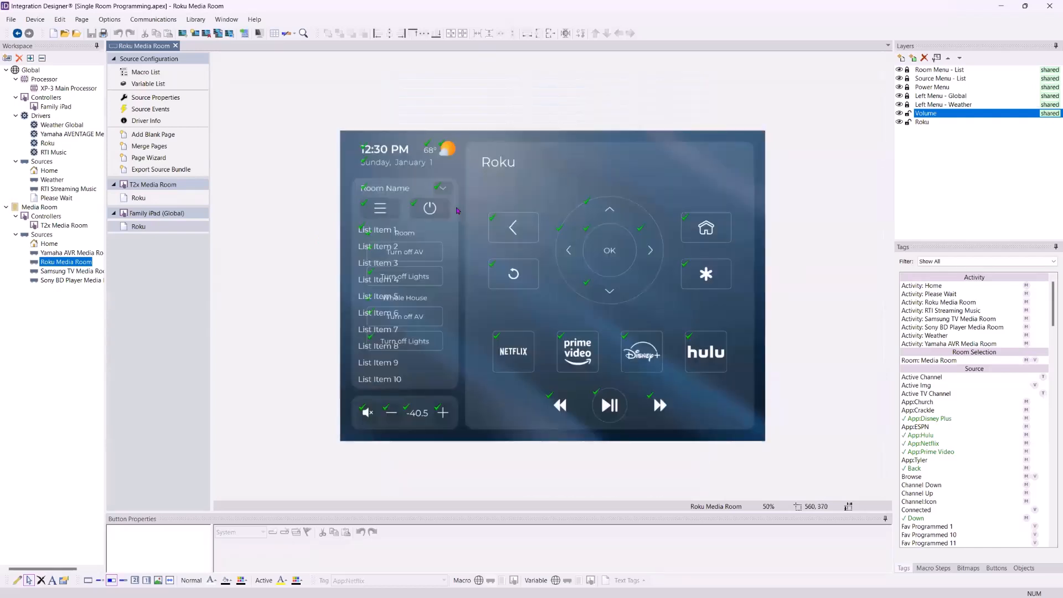
key(ctrl+r)
key(ctrl+r)
click(768, 508)
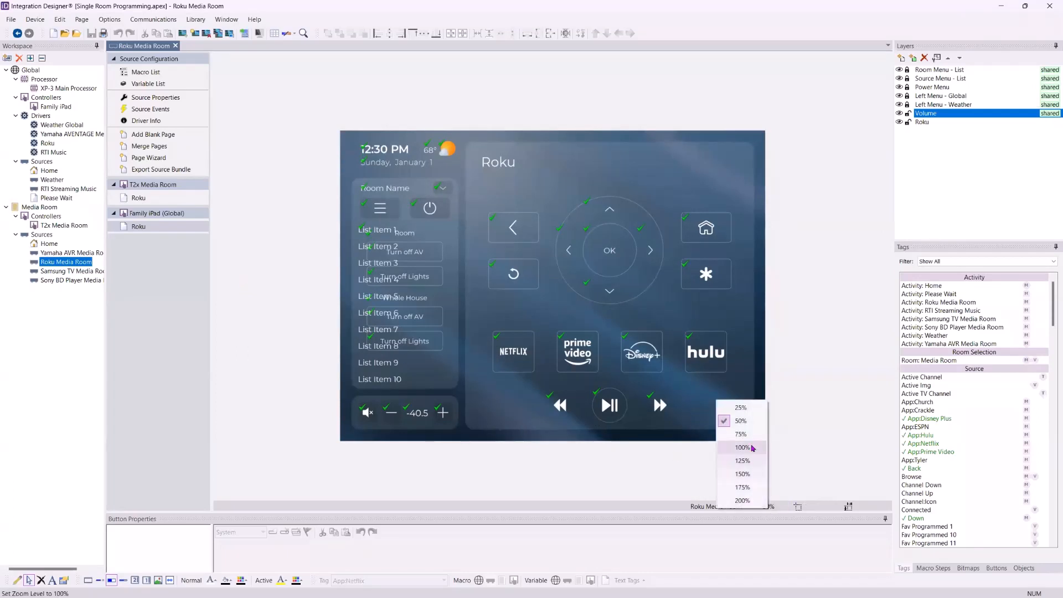
- Zoom the Roku page to 75% and enlarge the canvas to reveal the volume bar
click(789, 290)
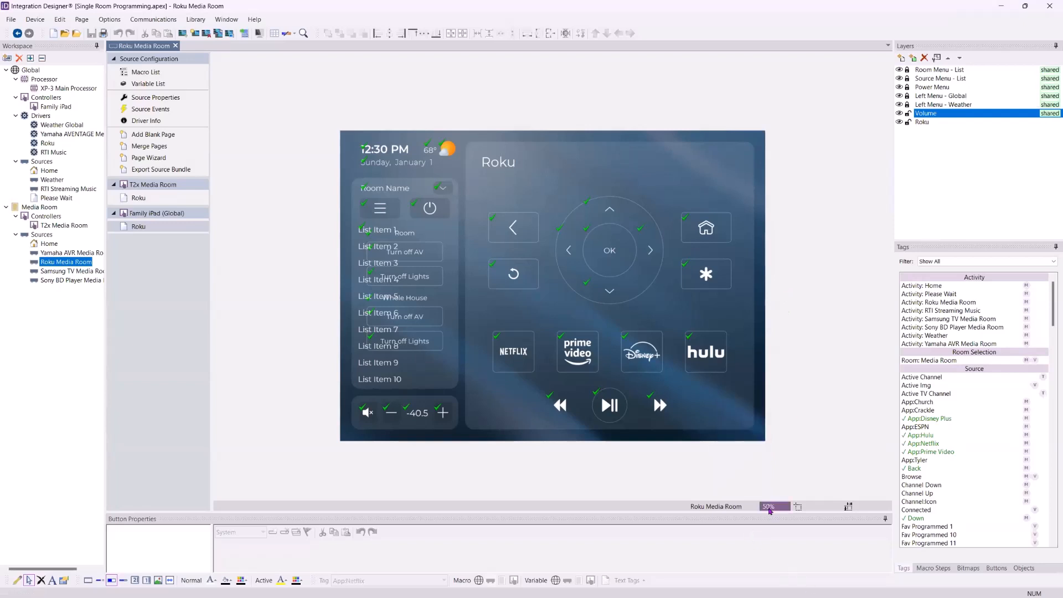
click(768, 507)
click(750, 495)
drag(664, 510, 667, 534)
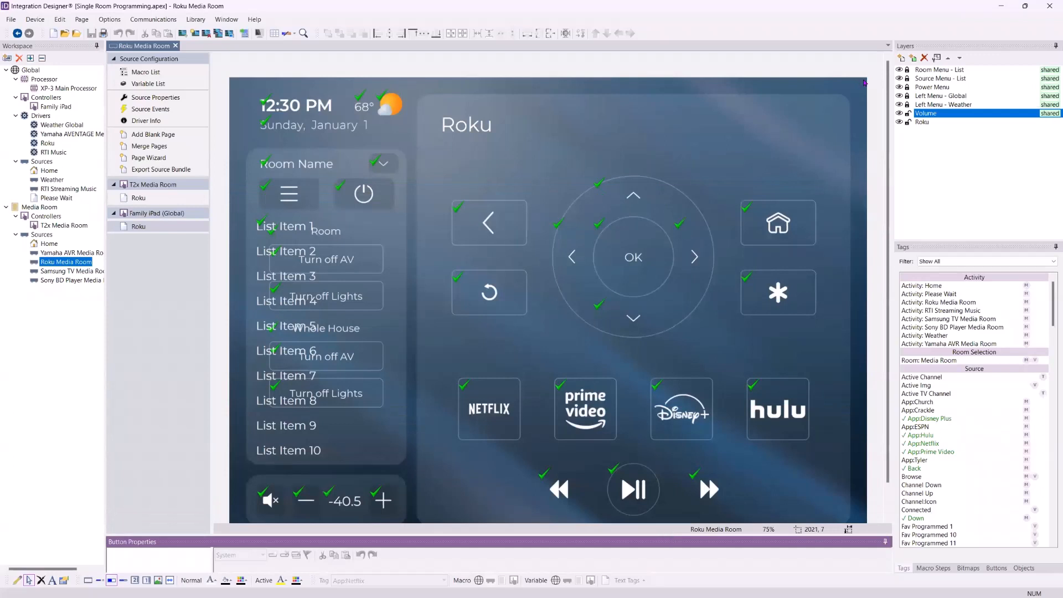
scroll(864, 81, down, 1)
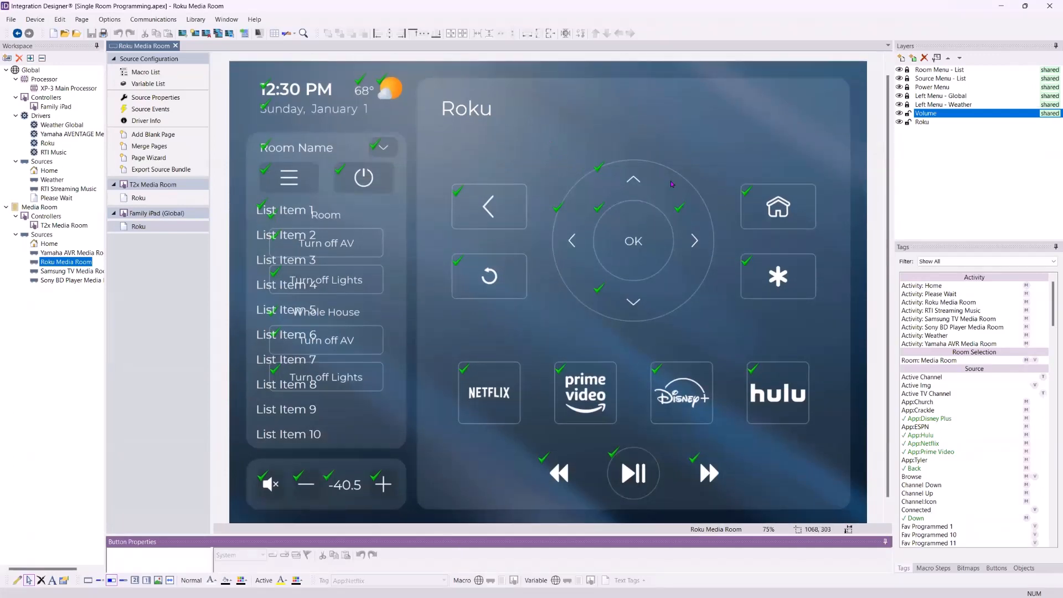
- Unlock the Volume layer, select the Mute and Volume Up buttons, and open Family iPad
click(945, 48)
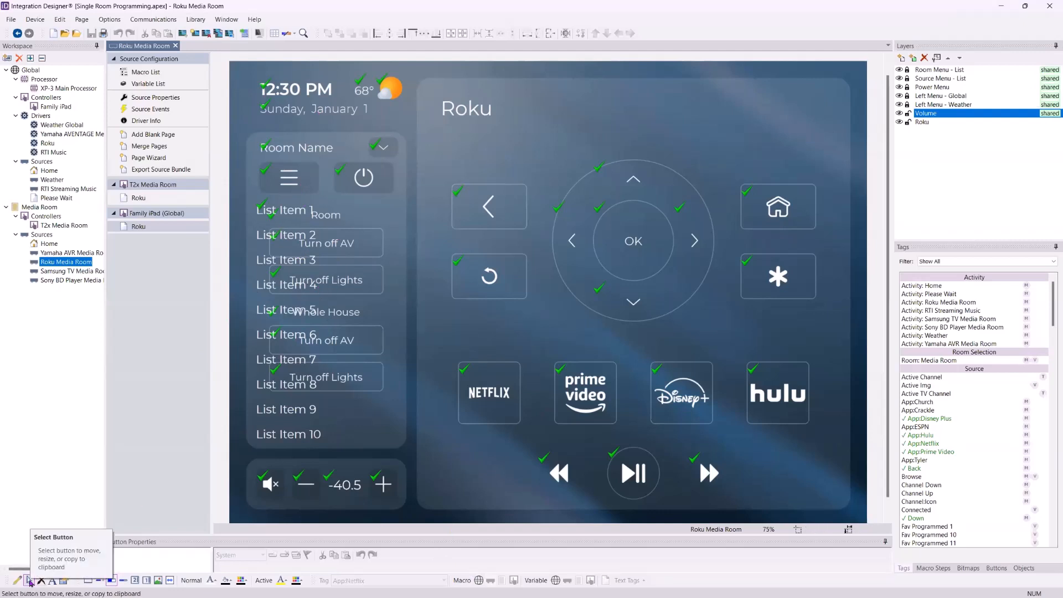
click(29, 580)
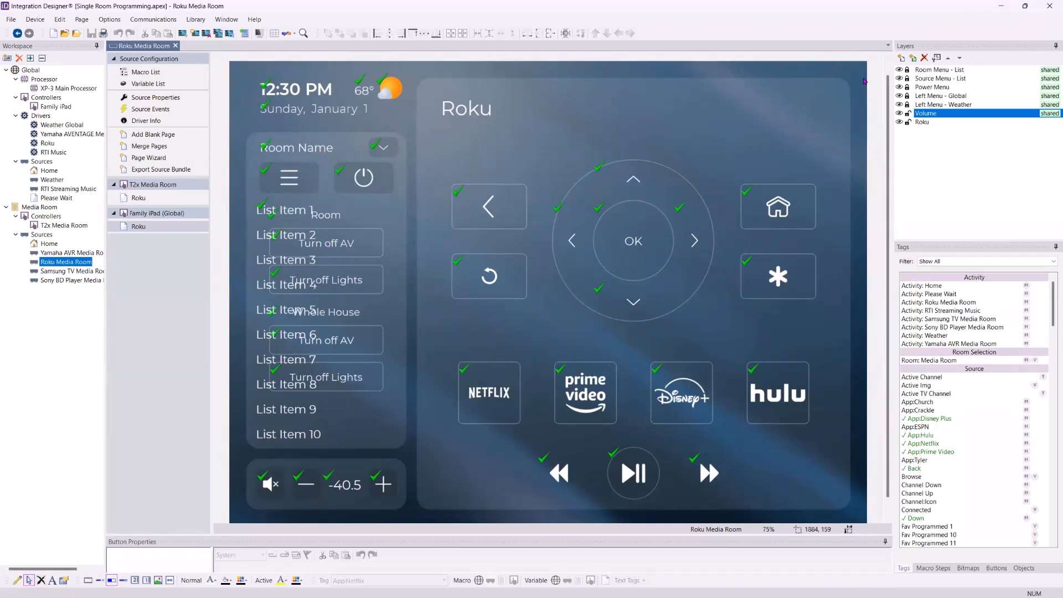
click(911, 49)
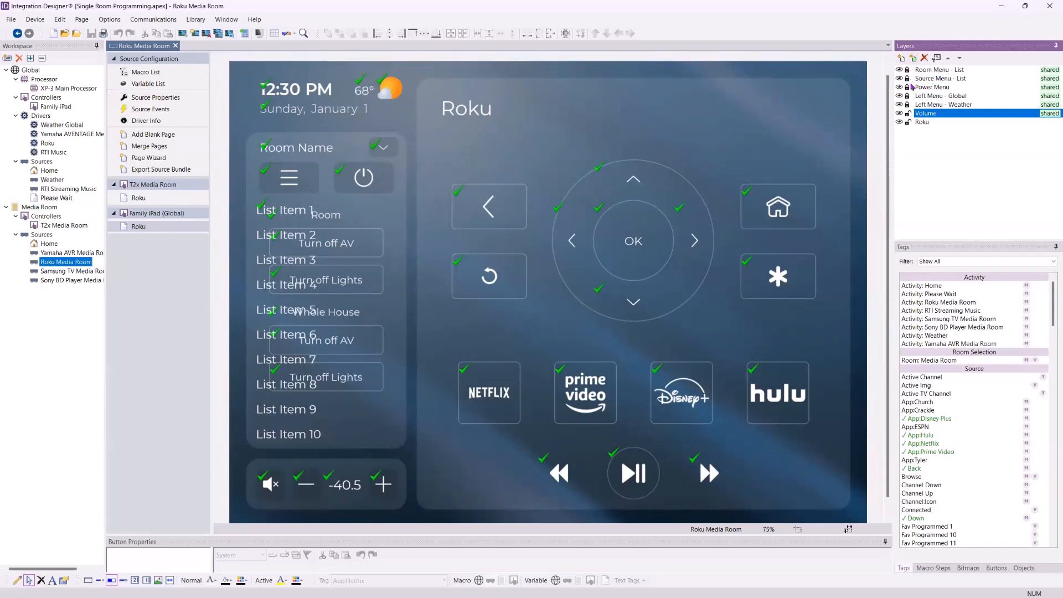
click(906, 116)
click(261, 478)
click(386, 486)
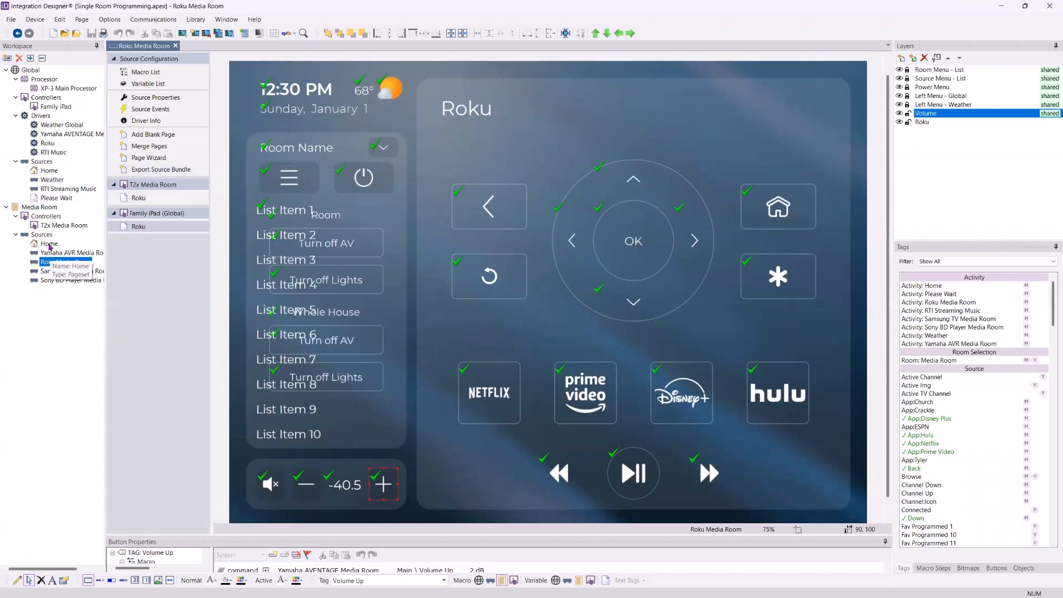
double_click(56, 107)
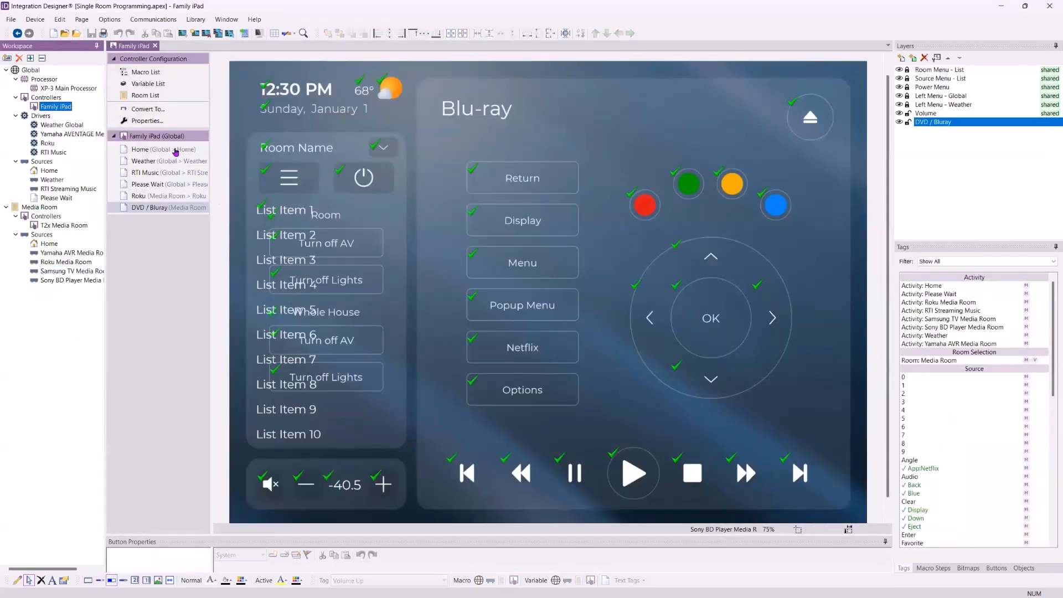
- On the Family iPad Home page, show Power Menu and Room Menu - List, unlock Weather, show Bitmaps
click(176, 151)
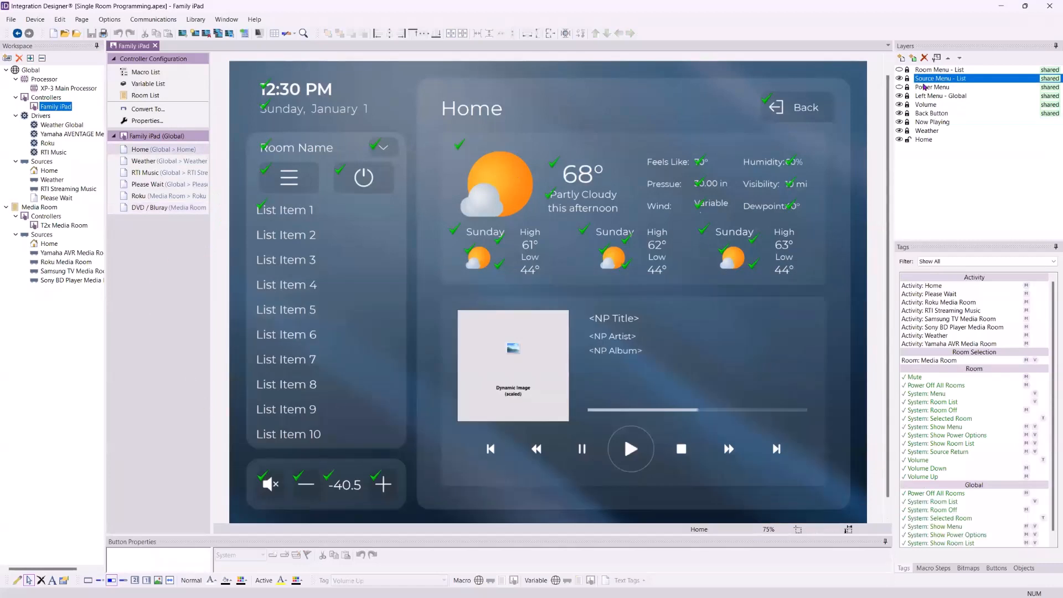
click(899, 88)
click(899, 70)
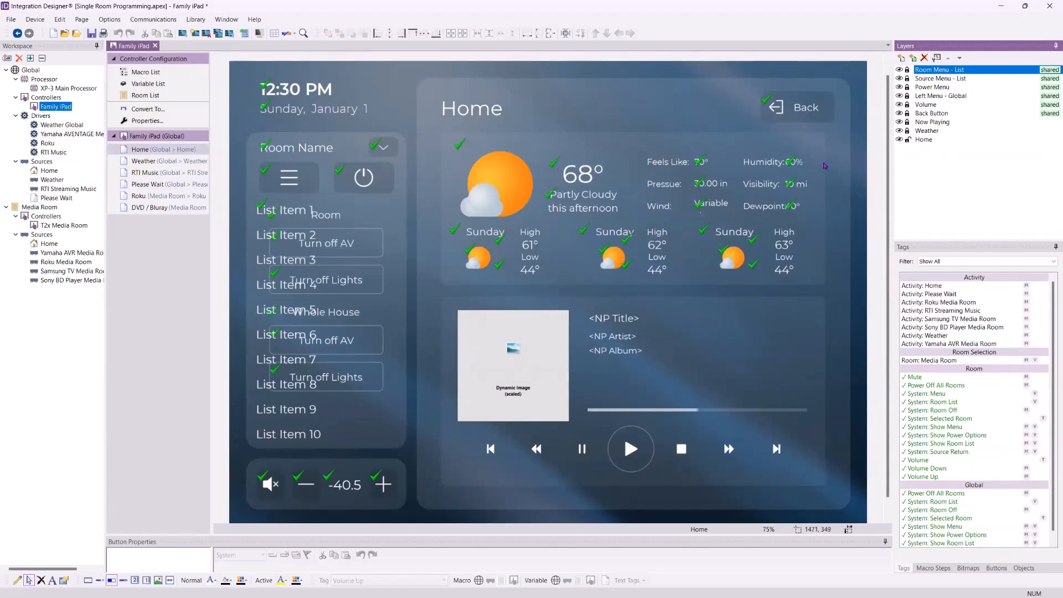
click(910, 133)
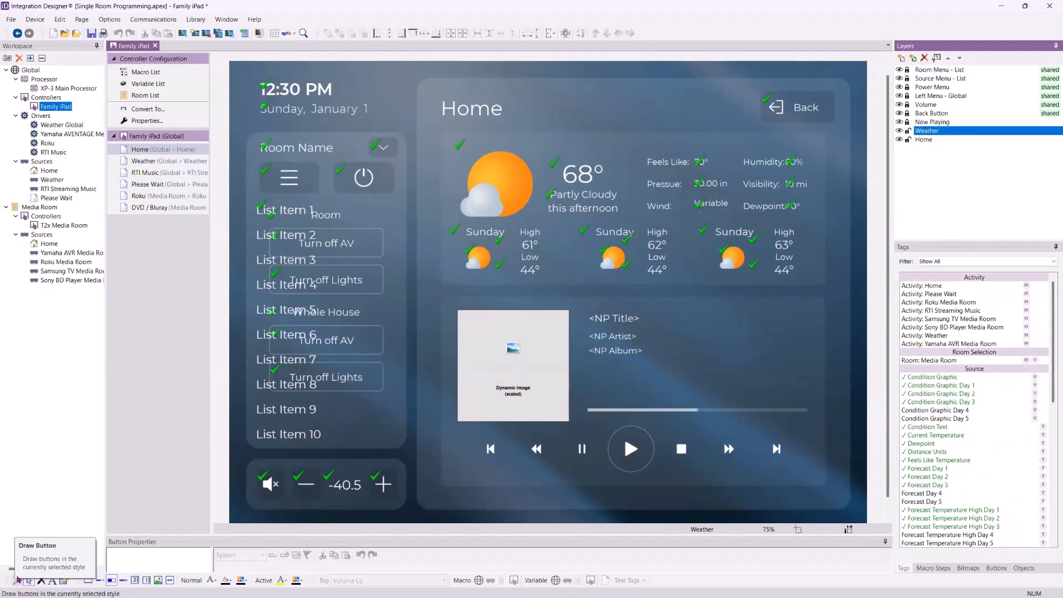
click(967, 568)
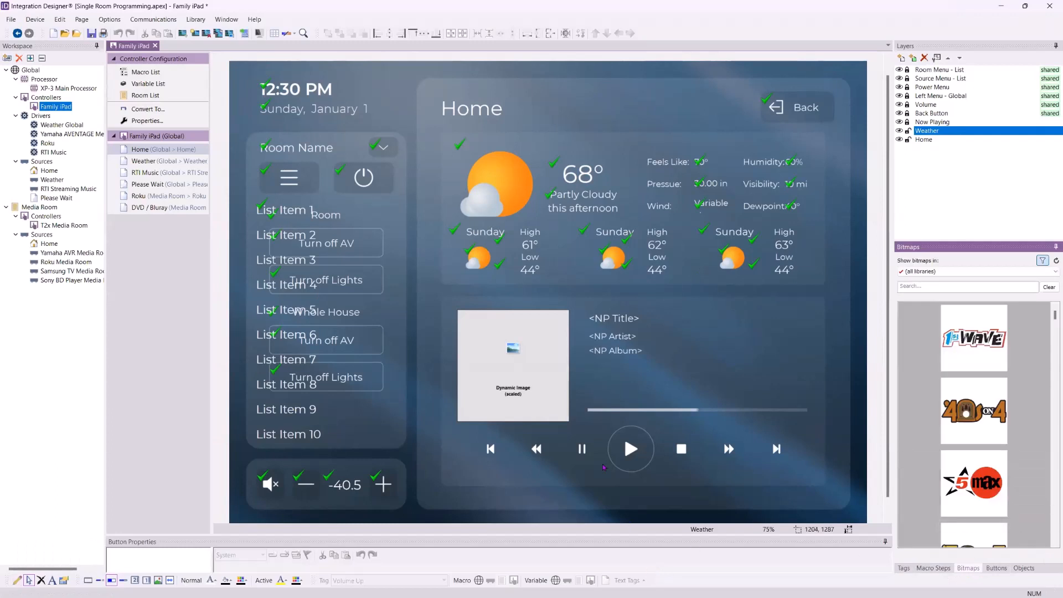
- Filter the bitmap library by 'Play', then place and delete a trial AirPlay image
click(953, 287)
text(Play)
scroll(993, 416, down, 5)
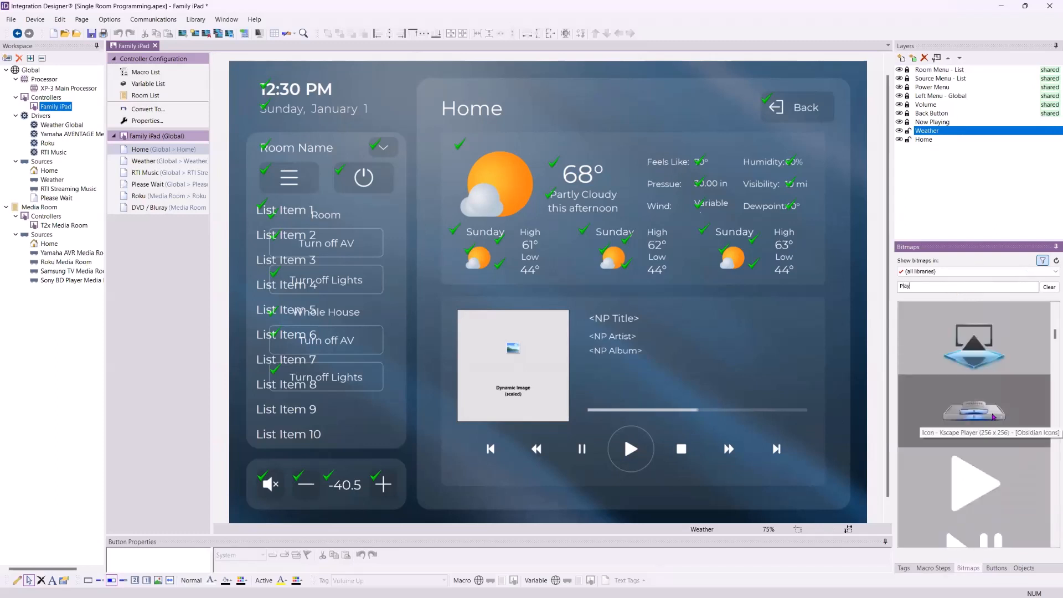
drag(976, 343, 735, 462)
drag(794, 236, 758, 531)
key(Delete)
- Select the AirPlay bitmap in the library and lock the Weather layer
click(970, 364)
click(970, 364)
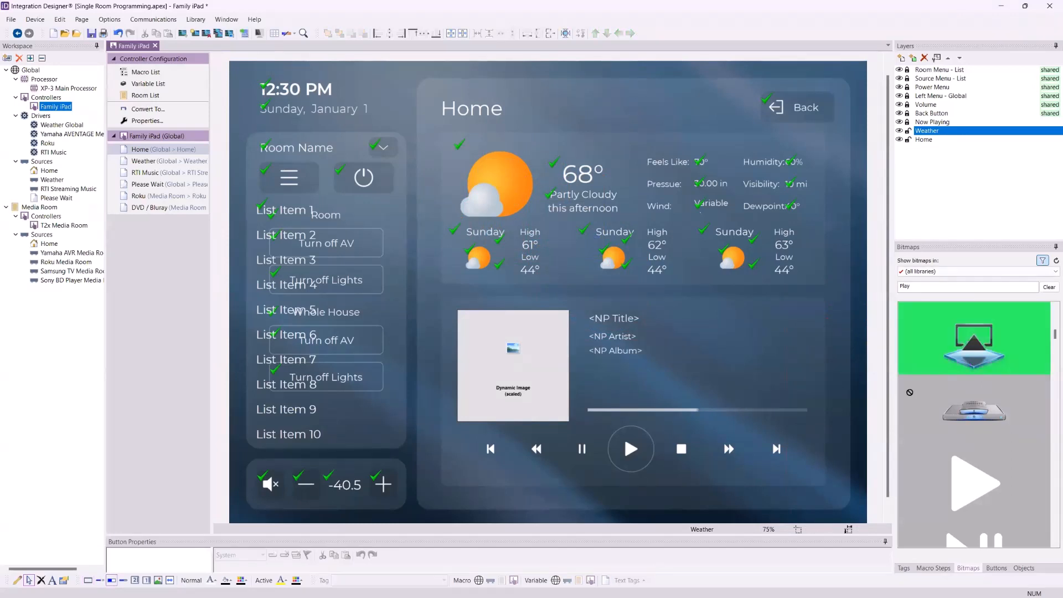
click(907, 131)
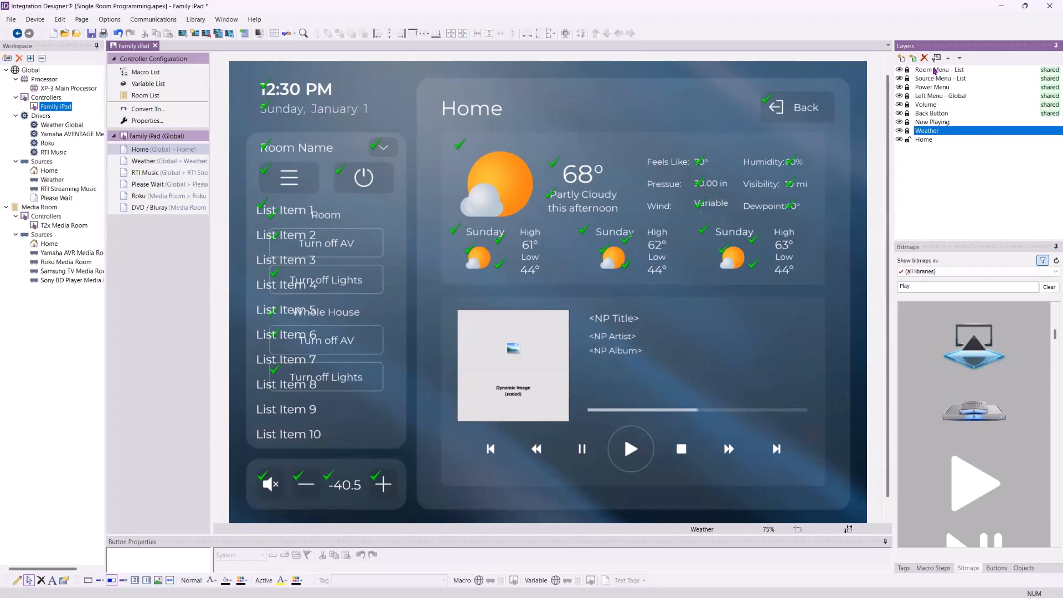
click(899, 132)
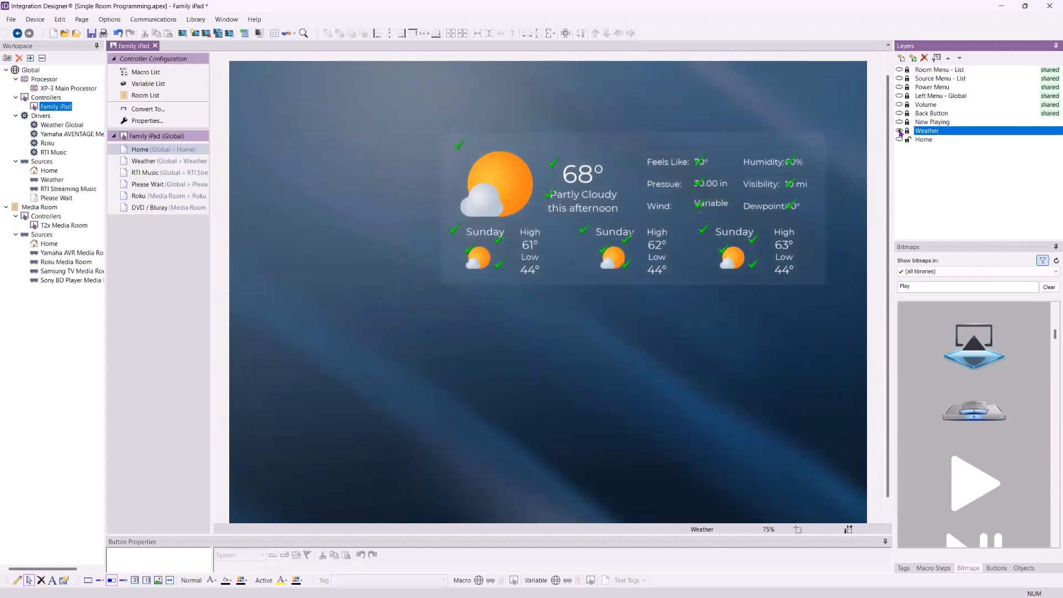
click(899, 133)
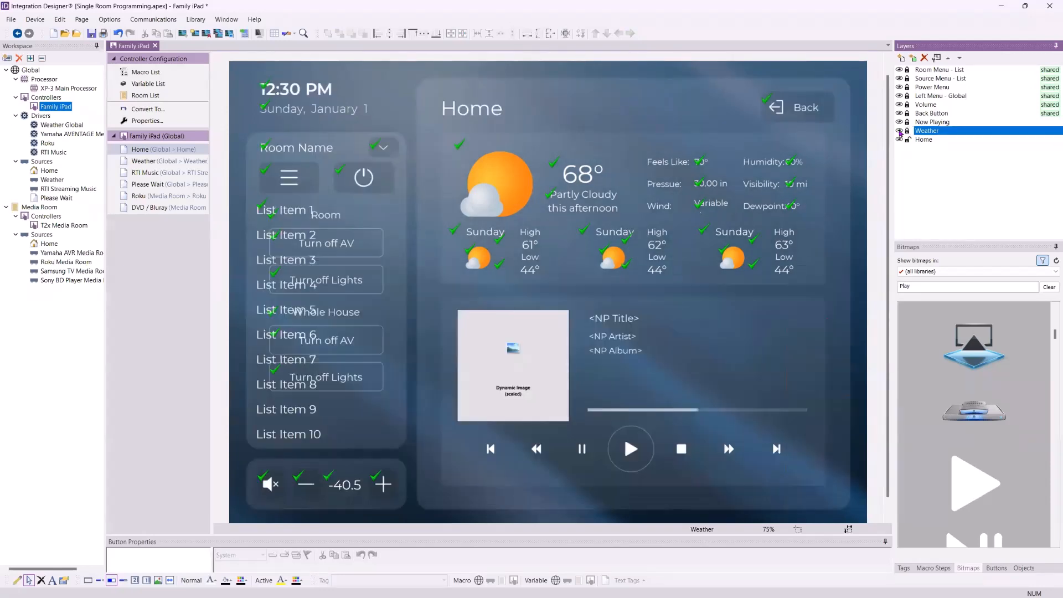
click(899, 132)
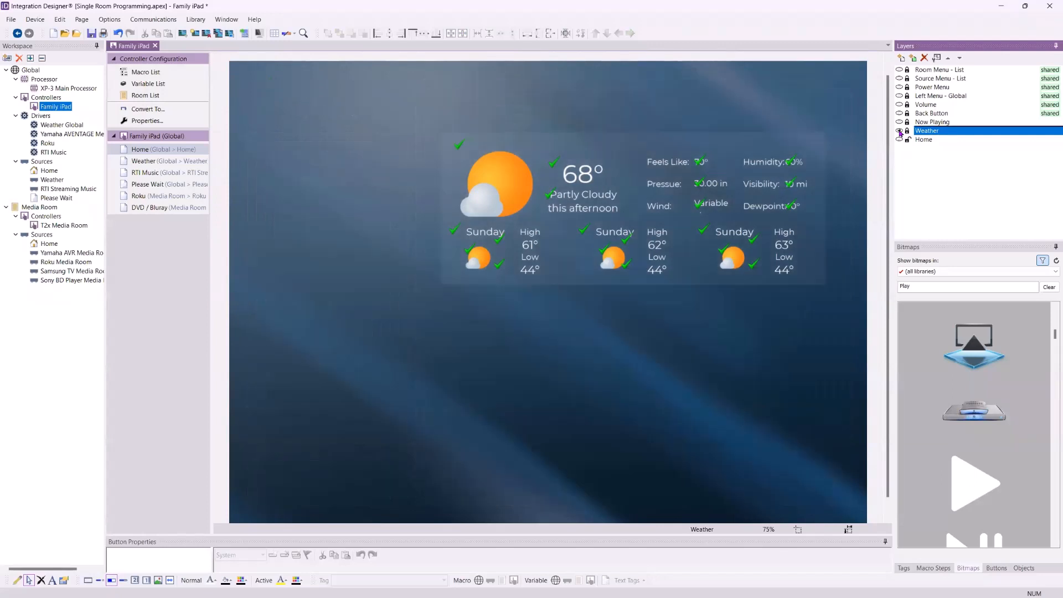
click(899, 133)
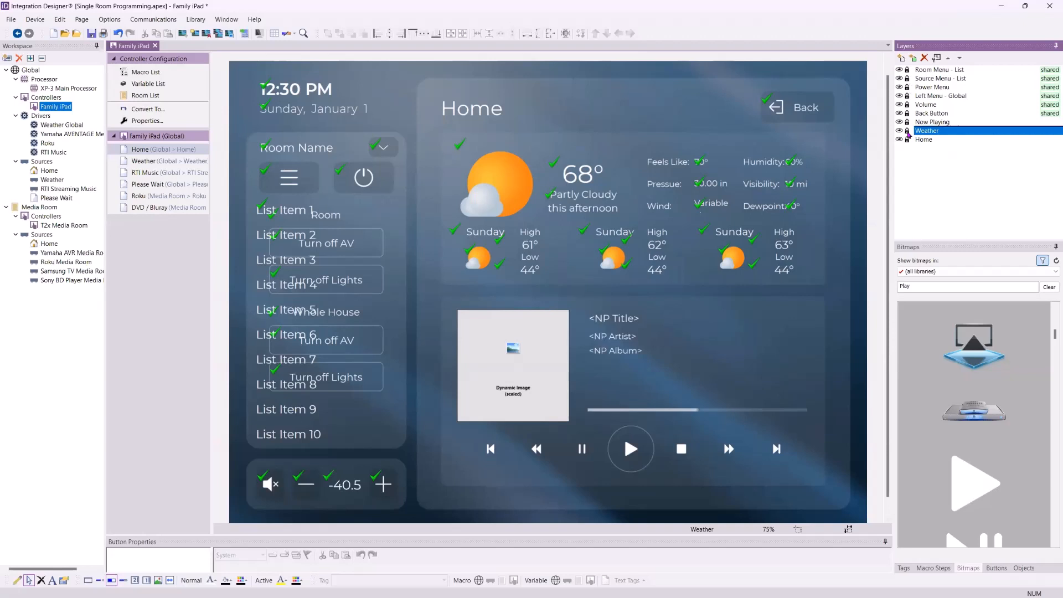
click(906, 97)
click(899, 78)
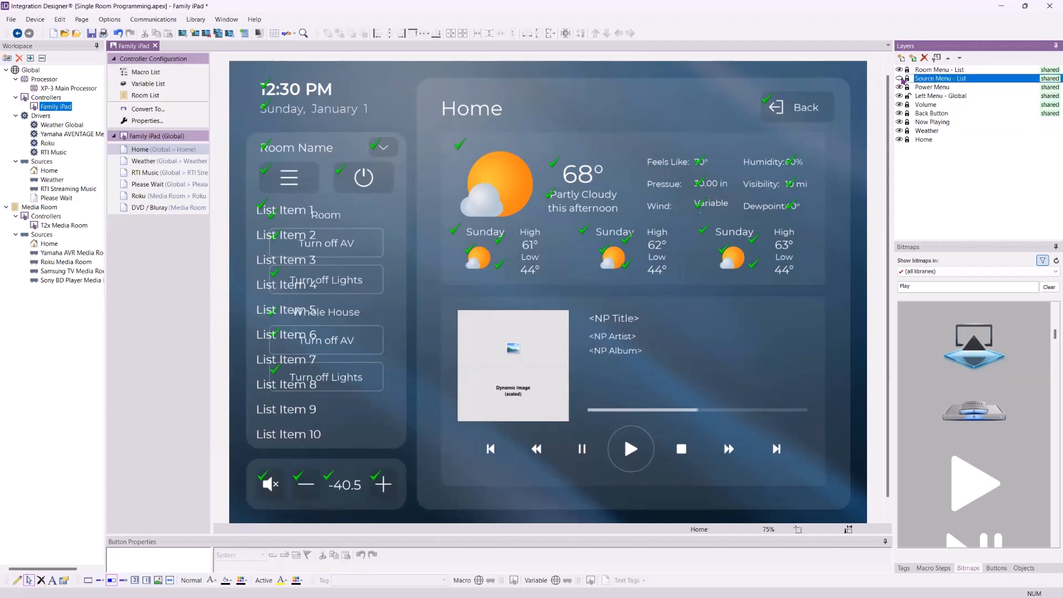
click(907, 79)
click(902, 59)
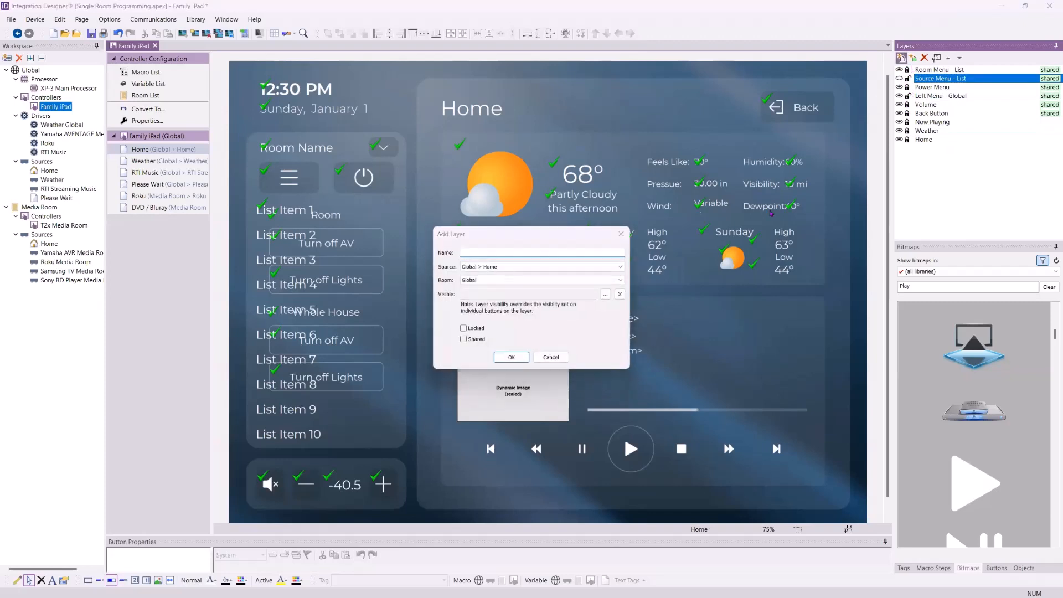
click(554, 357)
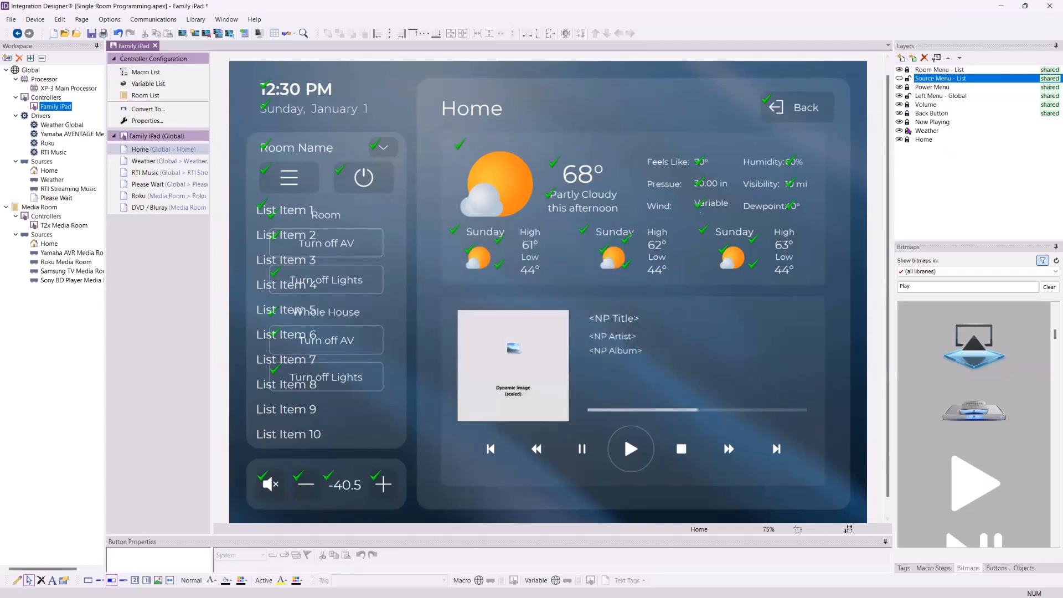
click(907, 130)
click(907, 123)
click(907, 114)
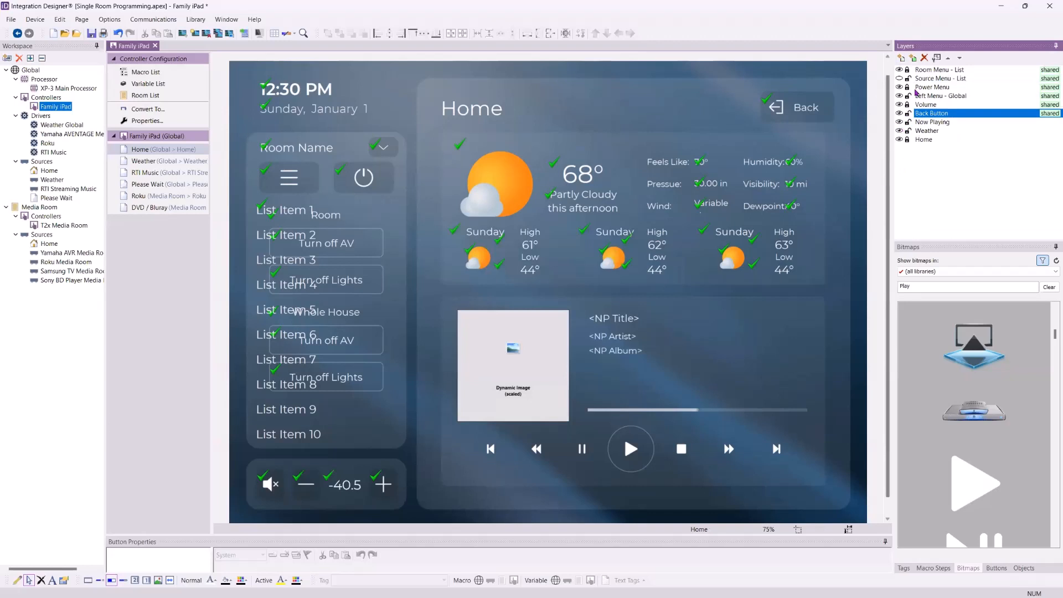
click(907, 131)
click(907, 131)
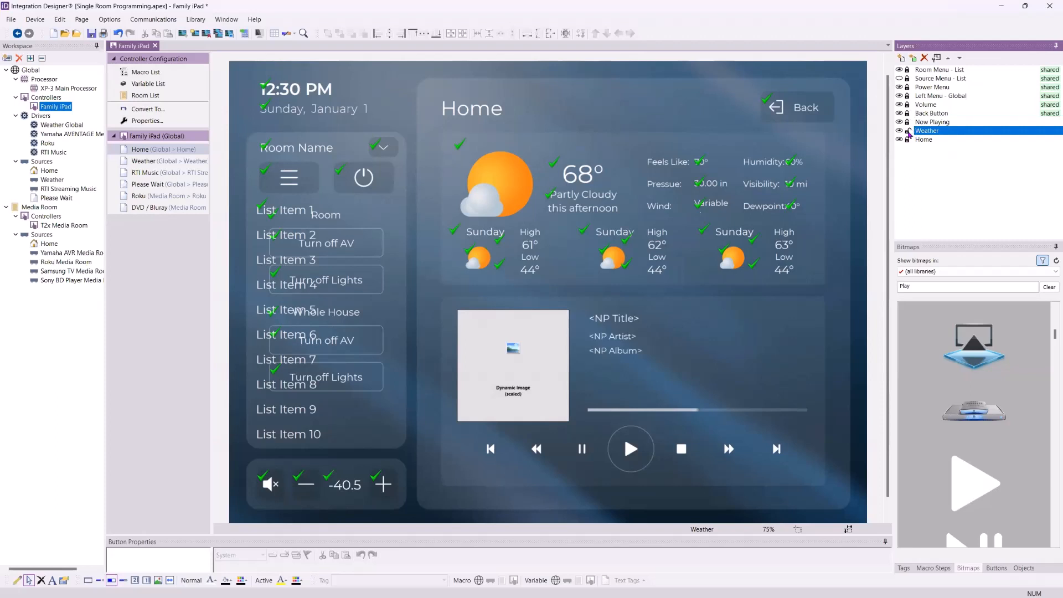
click(908, 133)
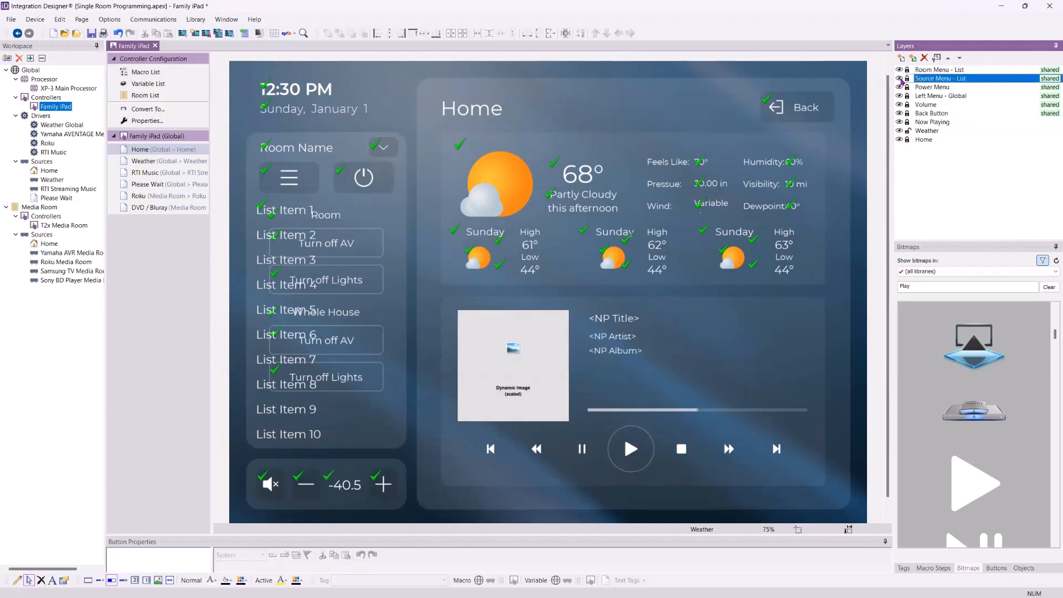
click(909, 133)
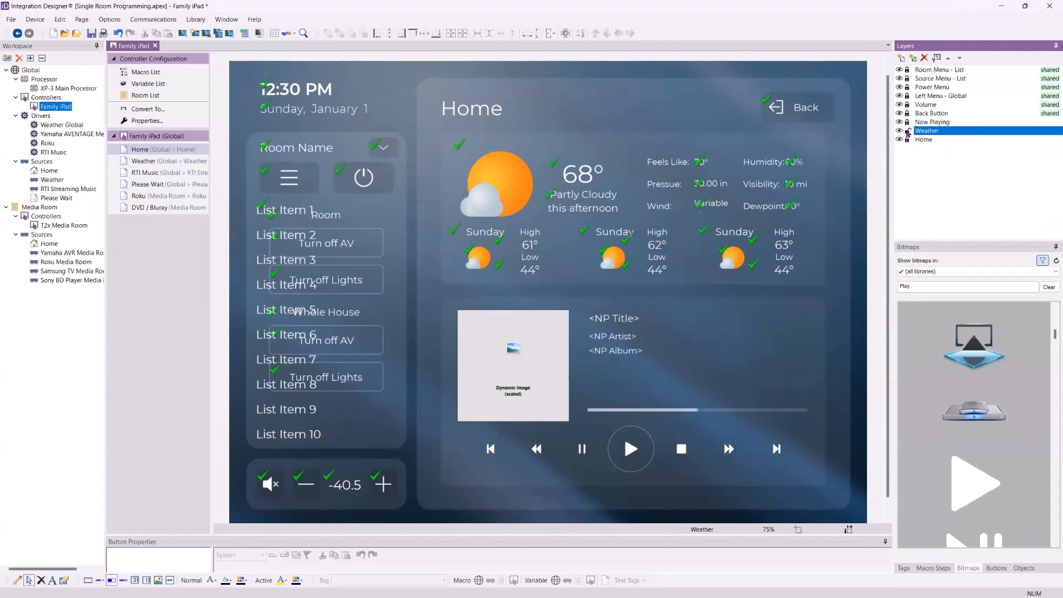
click(907, 133)
click(922, 107)
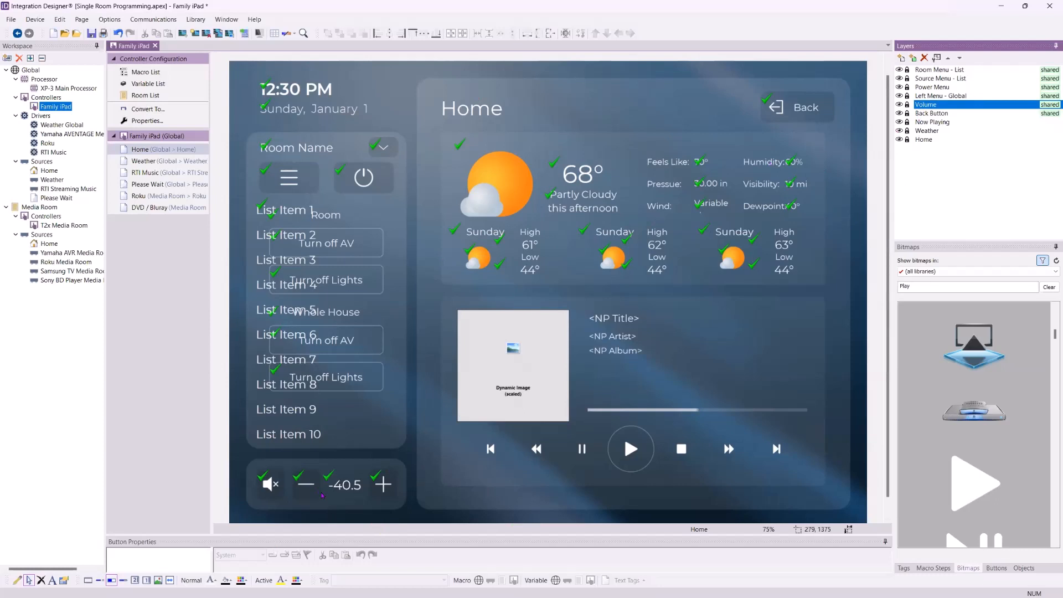
- Move the Volume layer so it sits just below Back Button
click(948, 58)
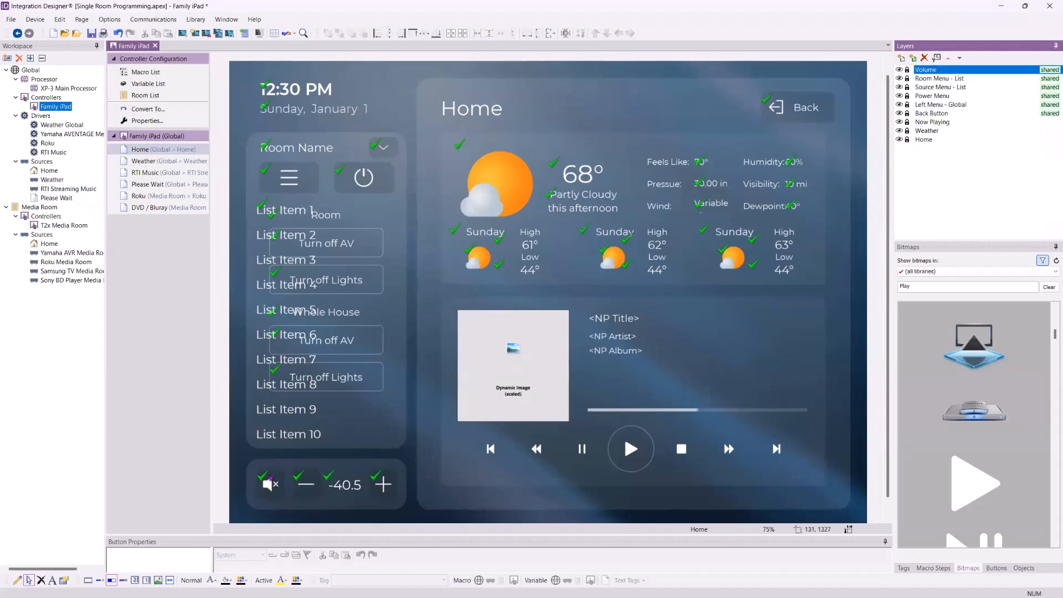
click(959, 58)
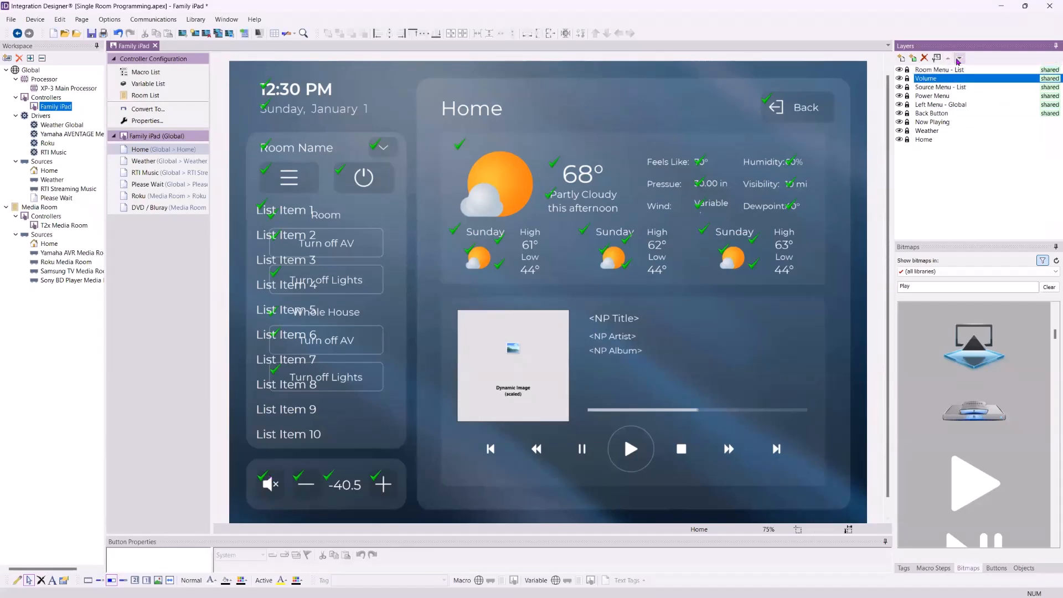
click(958, 58)
click(958, 58)
click(958, 58)
click(958, 58)
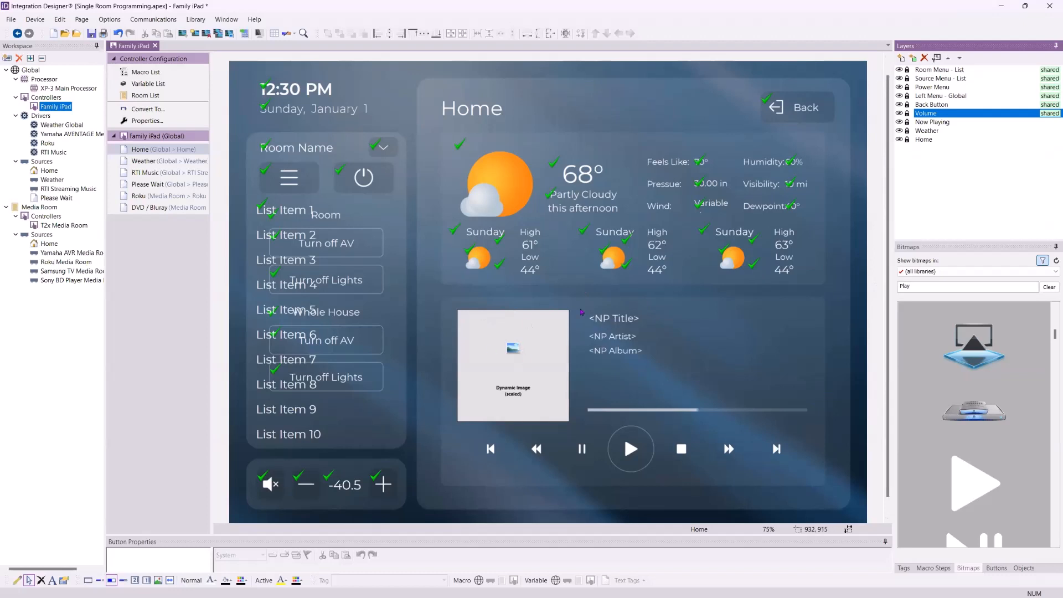
- Select the Now Playing layer, its <NP Artist> text, then the whole Now Playing group
click(908, 122)
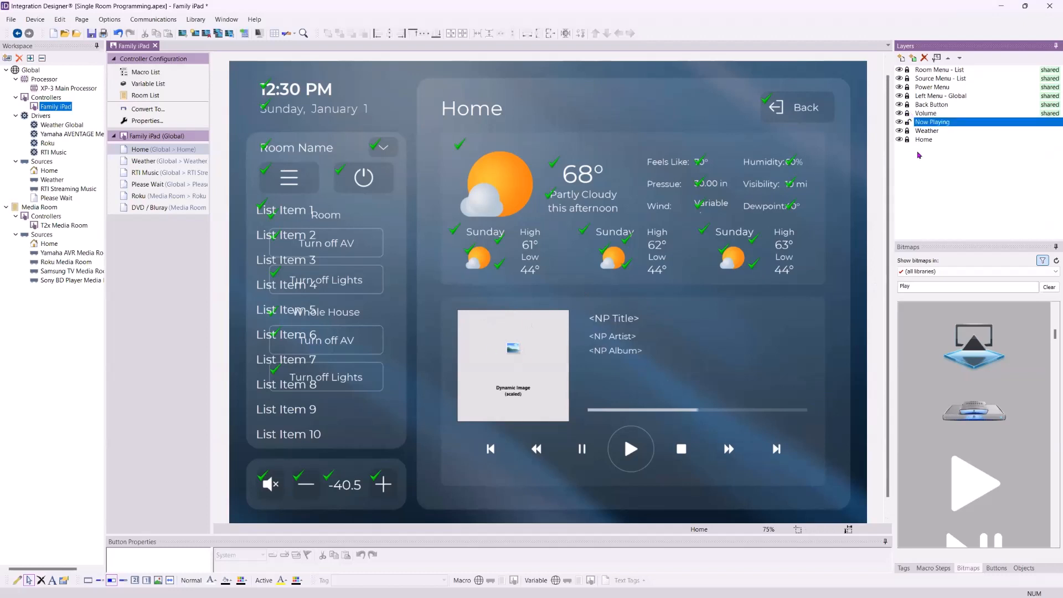
click(527, 346)
click(822, 328)
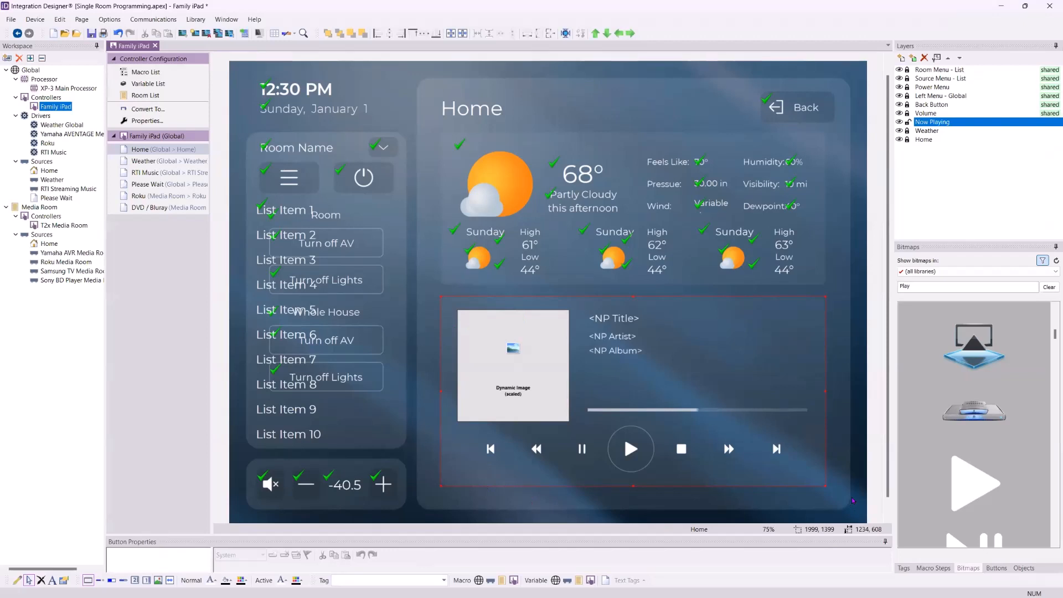
- Add an RTiPanel (iPad) workspace item using the Coral template with List Menus - Now Playing
click(7, 58)
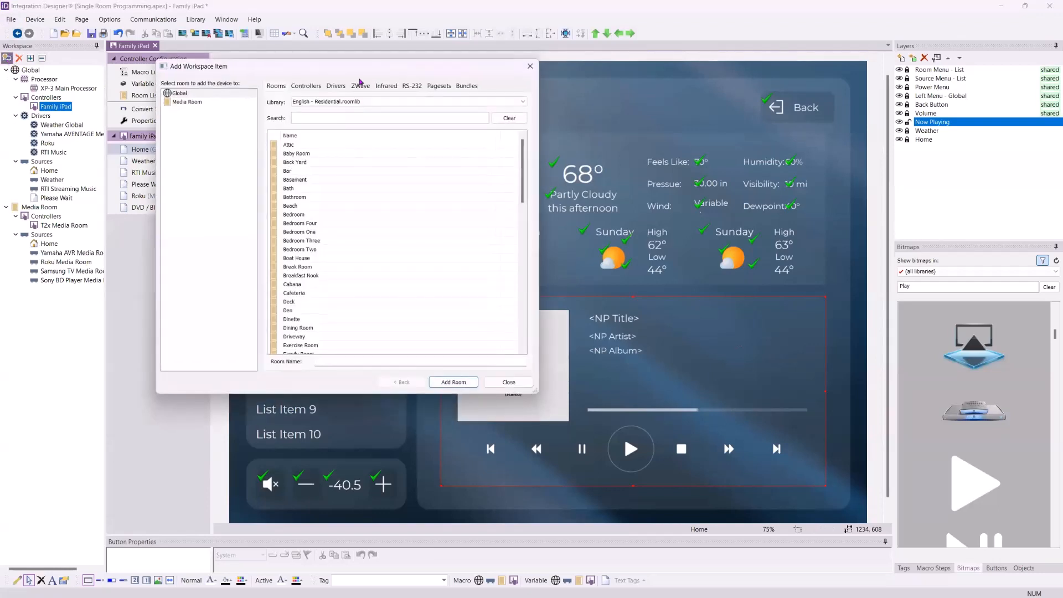
click(297, 89)
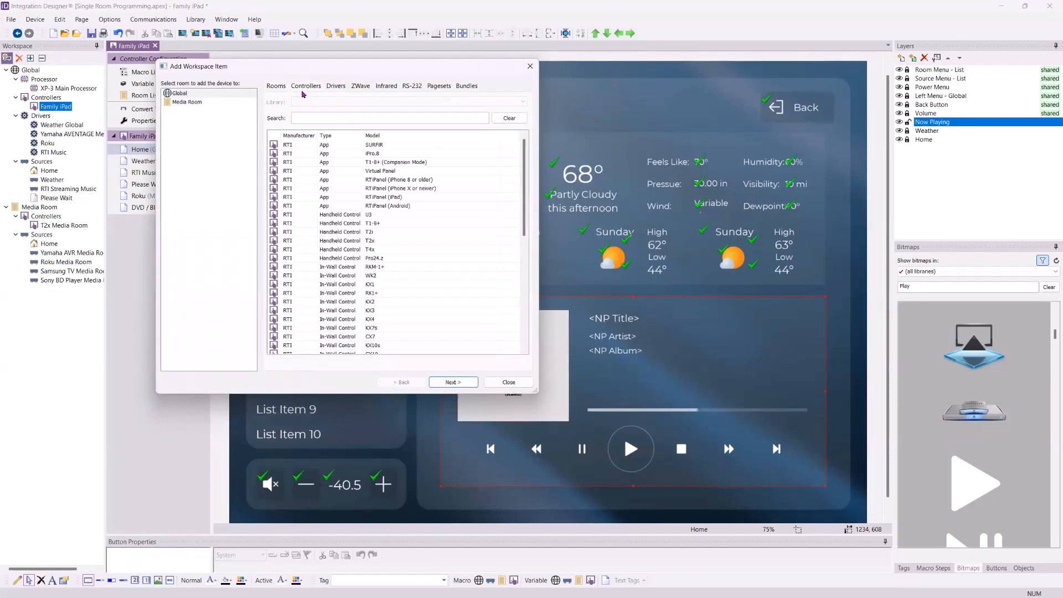
click(387, 200)
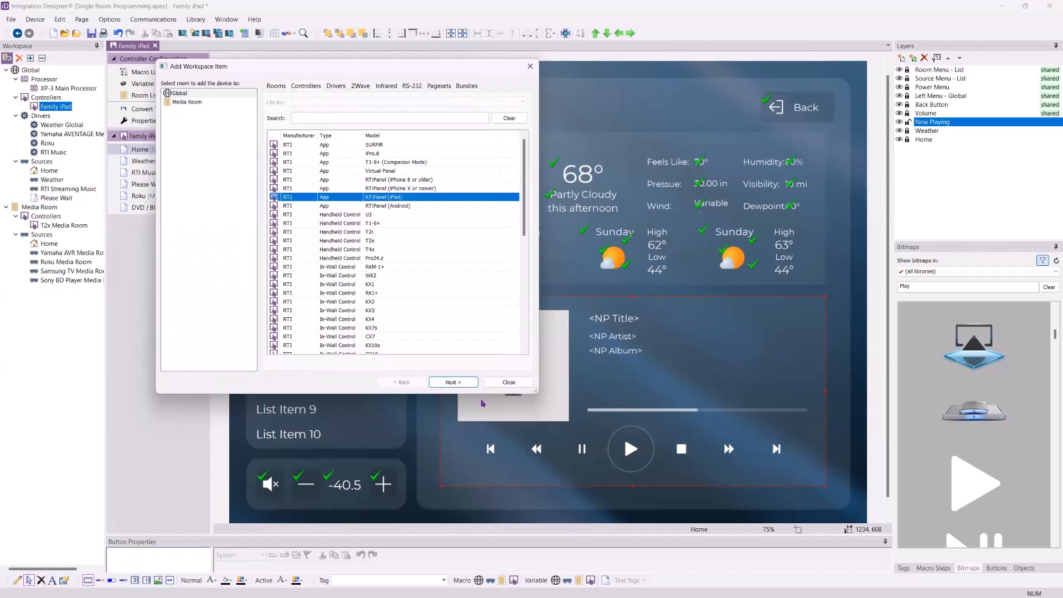
click(452, 382)
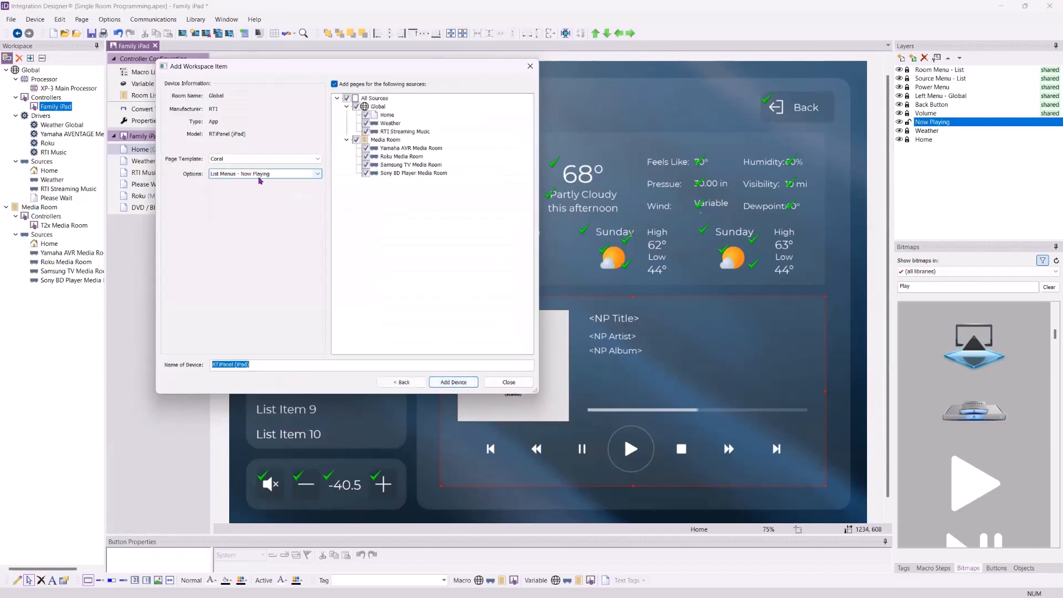
click(281, 175)
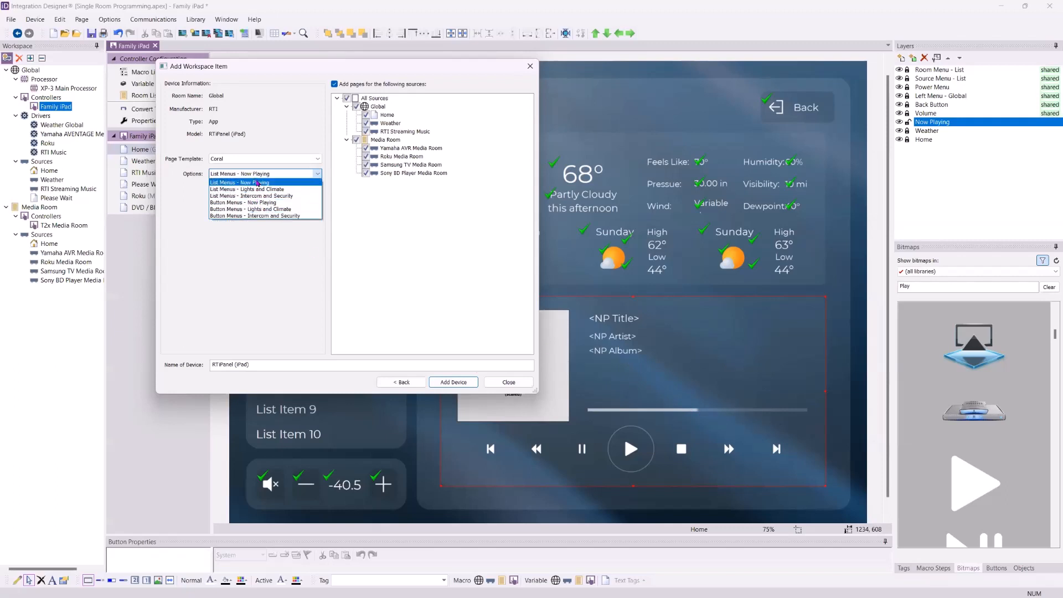
click(512, 382)
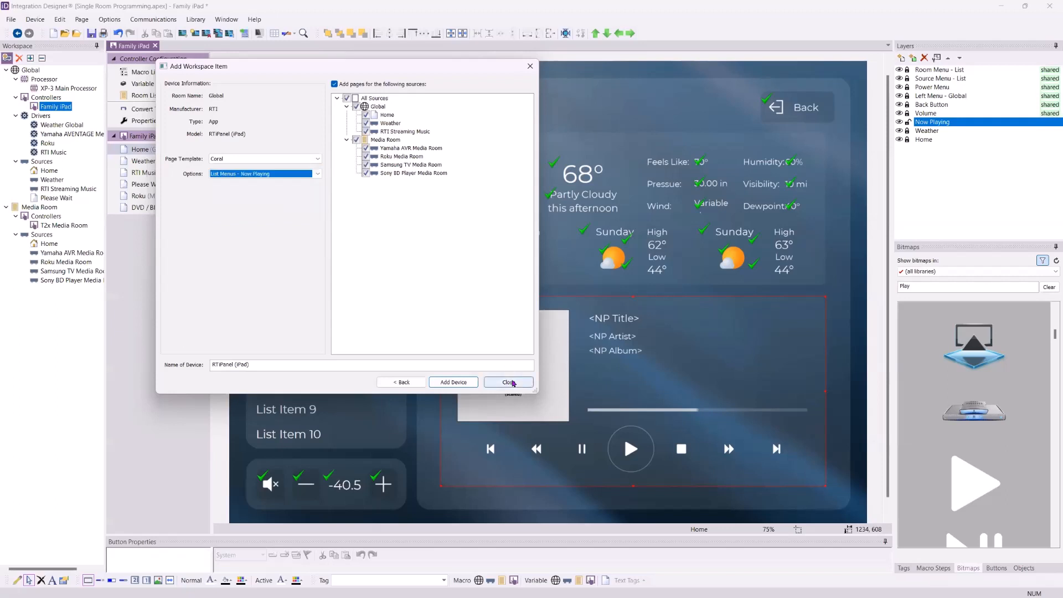
click(509, 382)
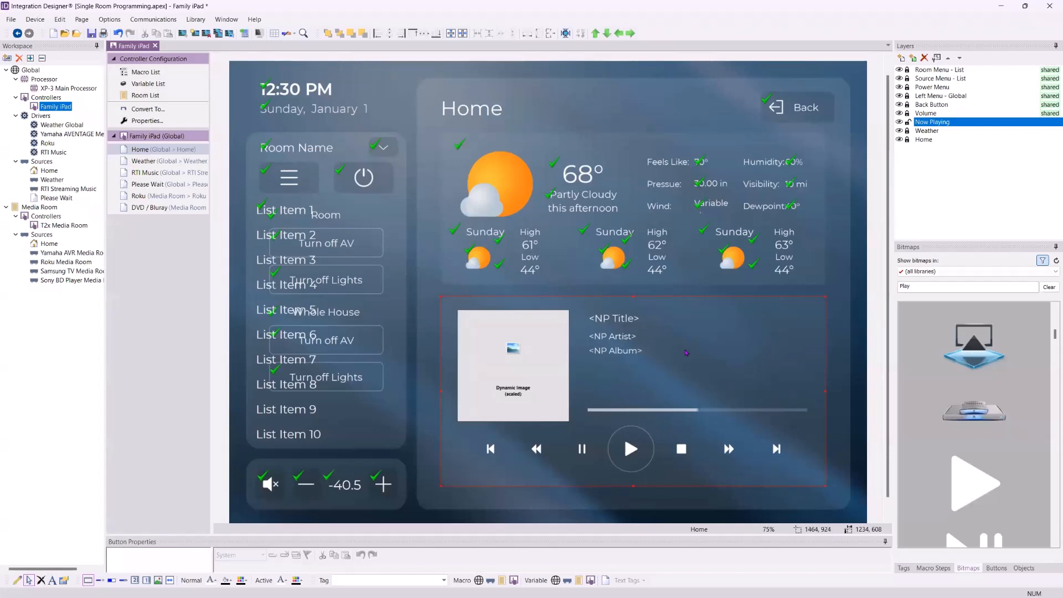
- Inspect the weather icon's condition graphic tag and the NP Cover image's tag on Home
click(927, 133)
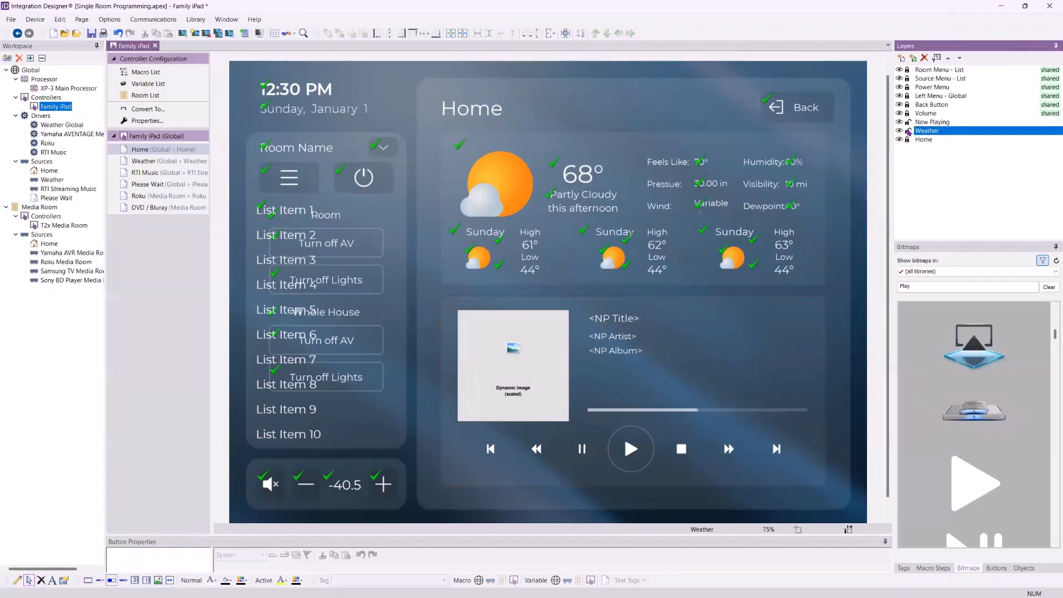
drag(532, 534, 533, 389)
click(510, 183)
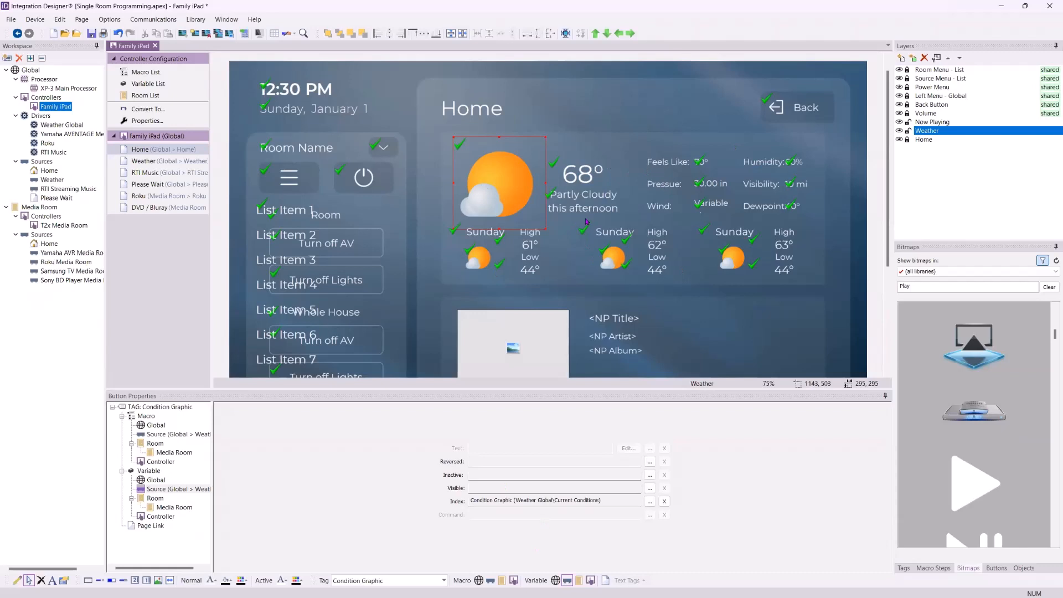
drag(567, 389, 547, 532)
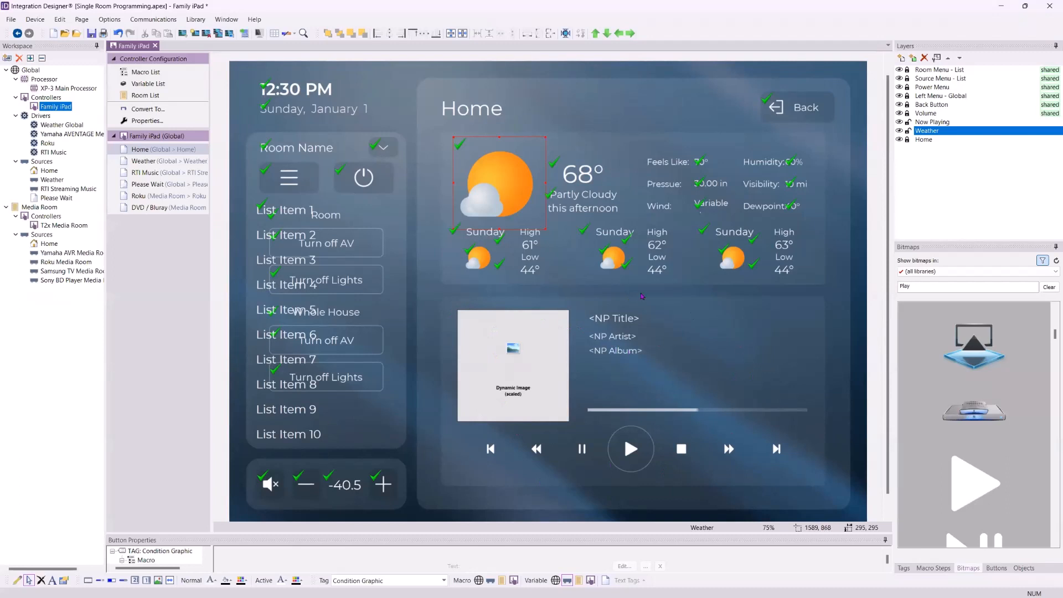
click(551, 395)
drag(551, 532, 551, 423)
scroll(845, 218, down, 3)
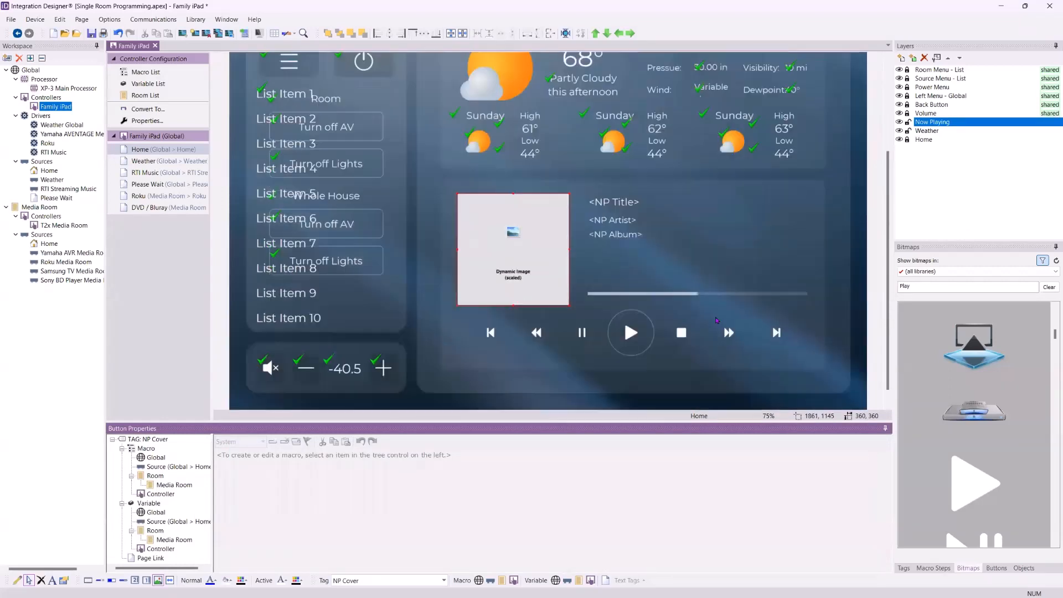
click(621, 343)
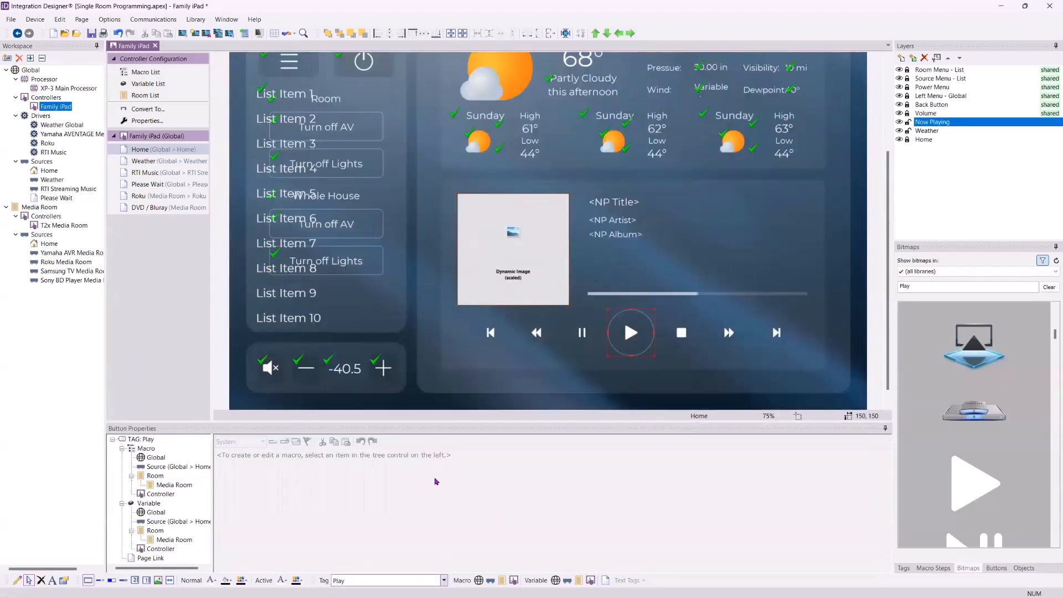
click(519, 272)
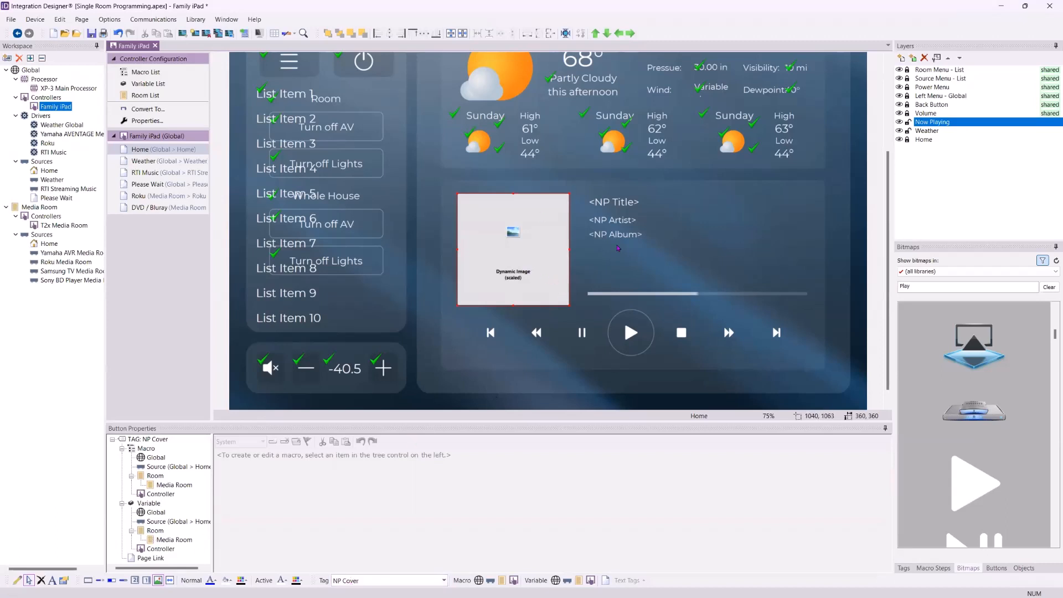
scroll(609, 274, up, 2)
scroll(678, 266, down, 1)
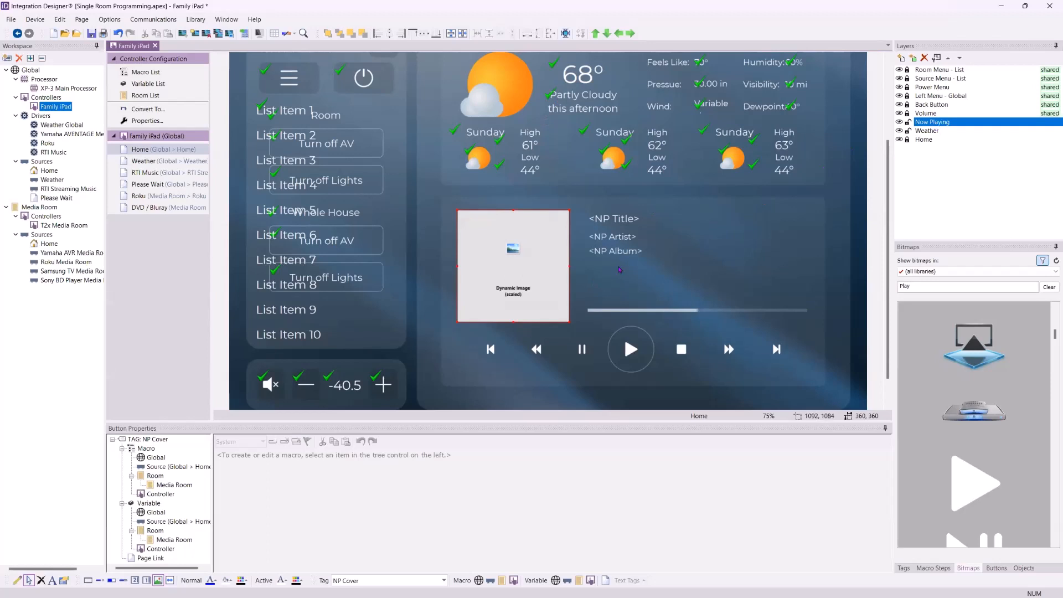
click(935, 124)
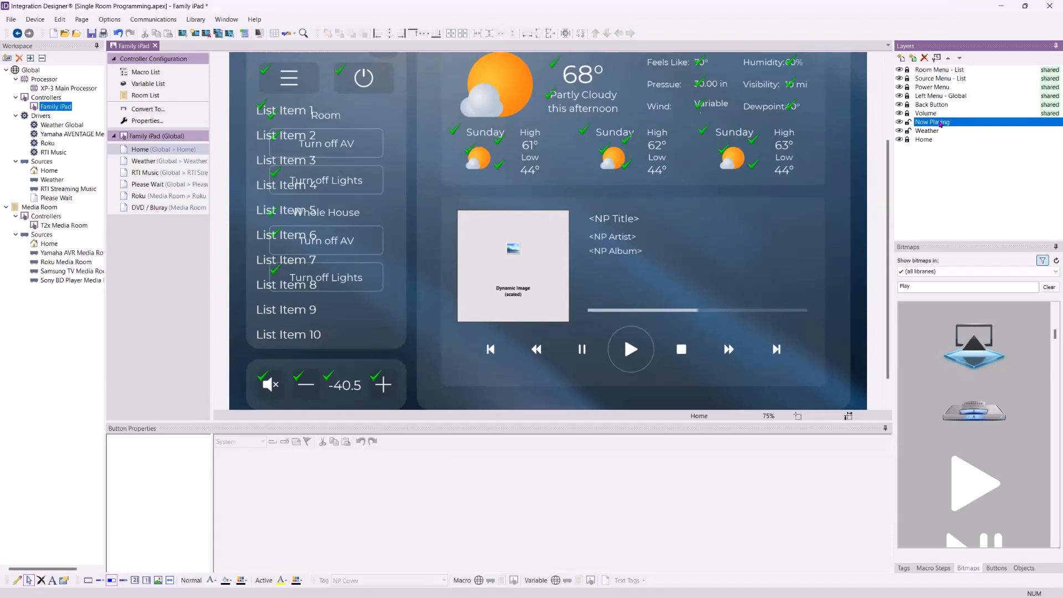
- Set the Now Playing layer's source to Global > RTI Streaming Music in Layer Properties
right_click(939, 124)
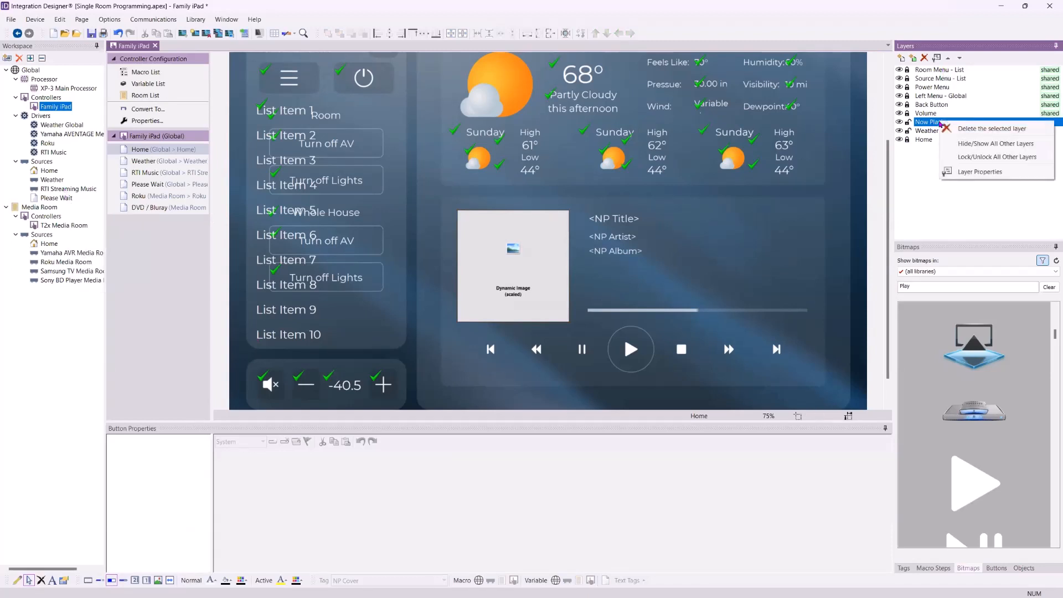
click(925, 125)
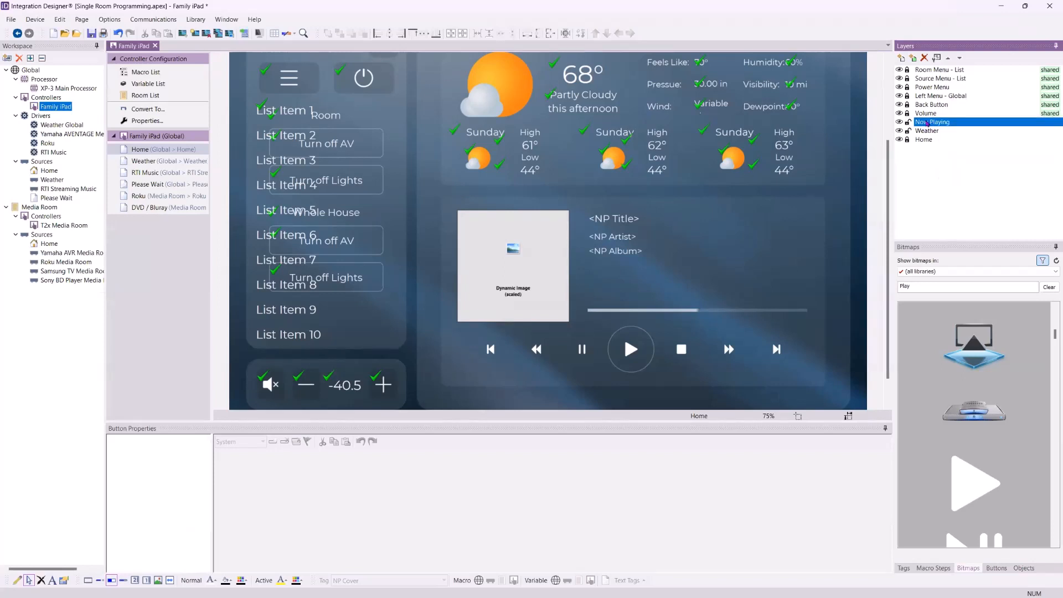
click(937, 58)
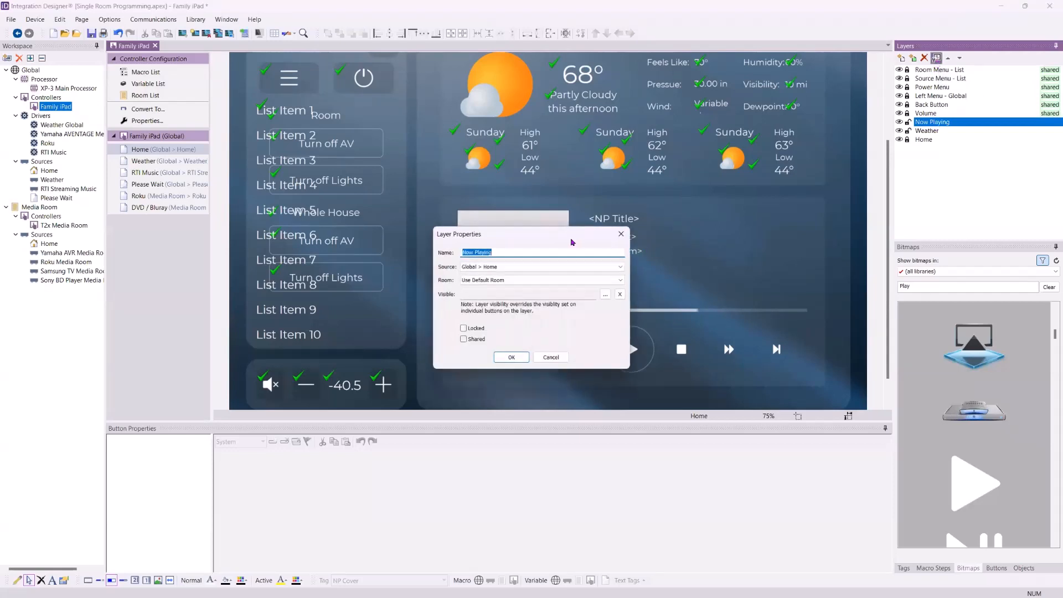
drag(571, 233, 564, 178)
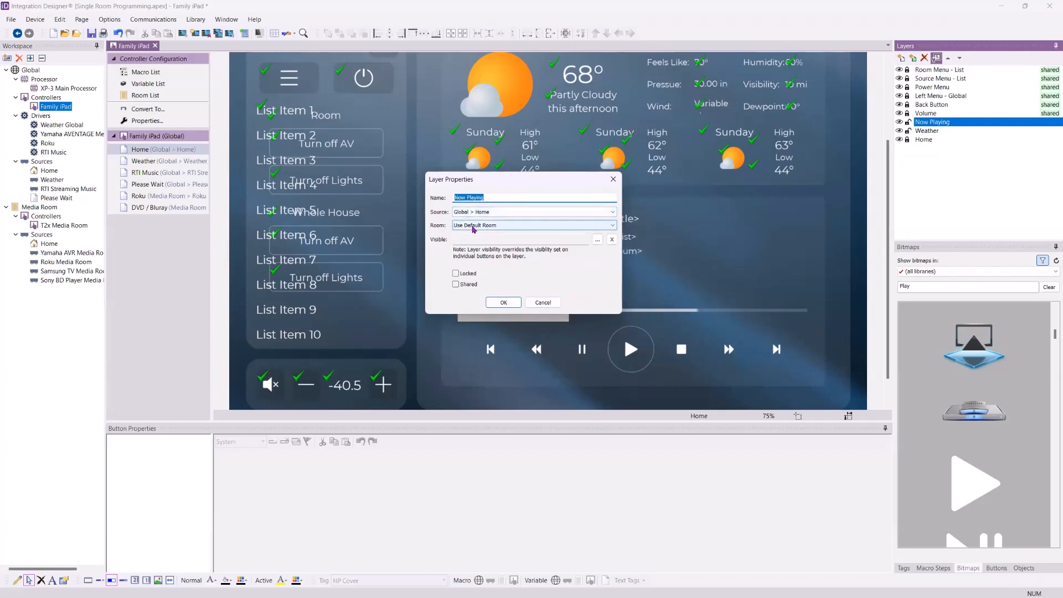
click(521, 214)
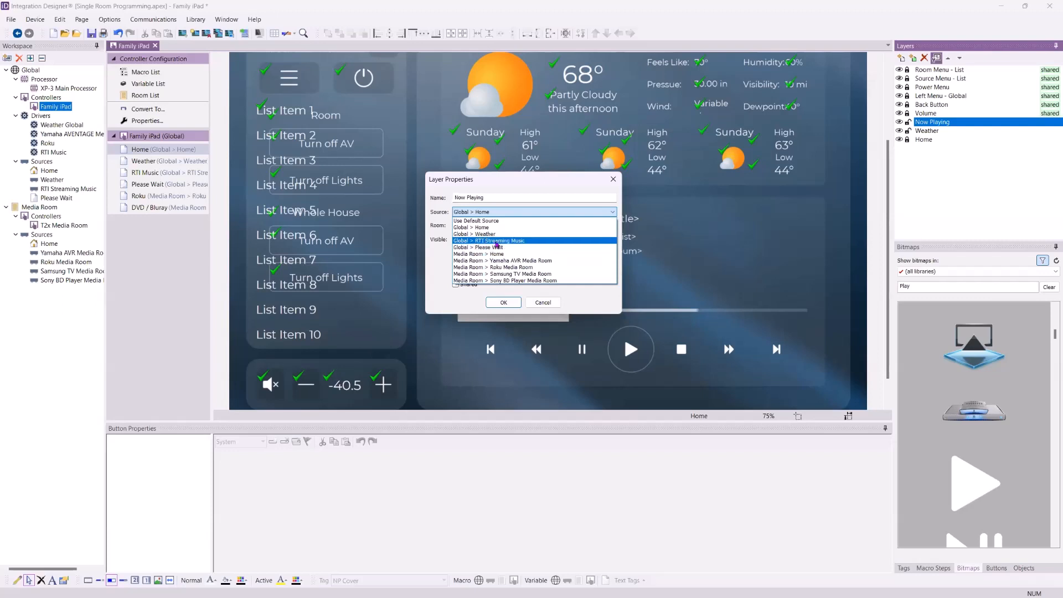
click(497, 242)
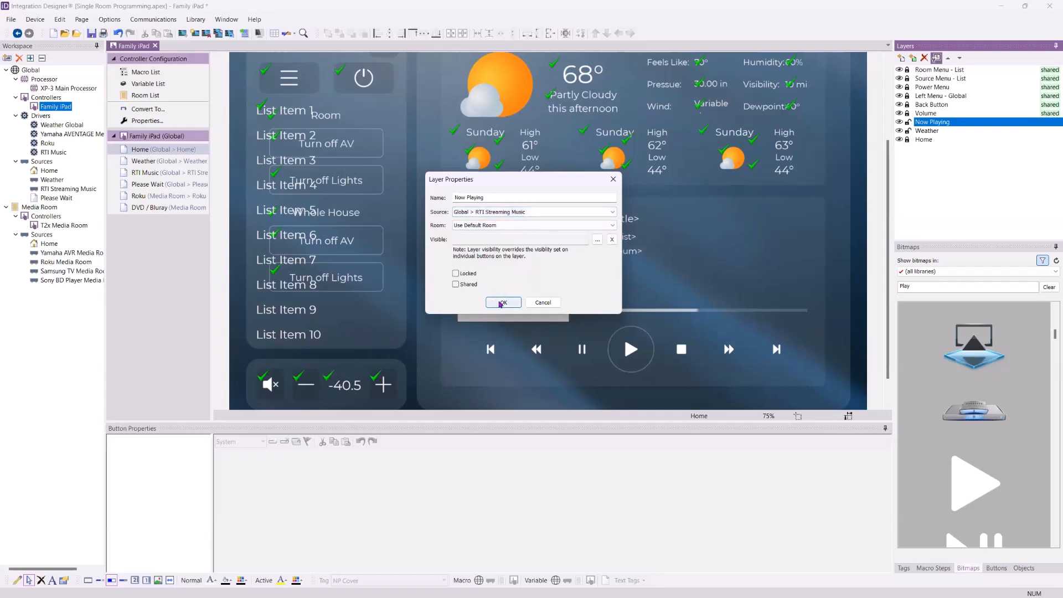
click(501, 302)
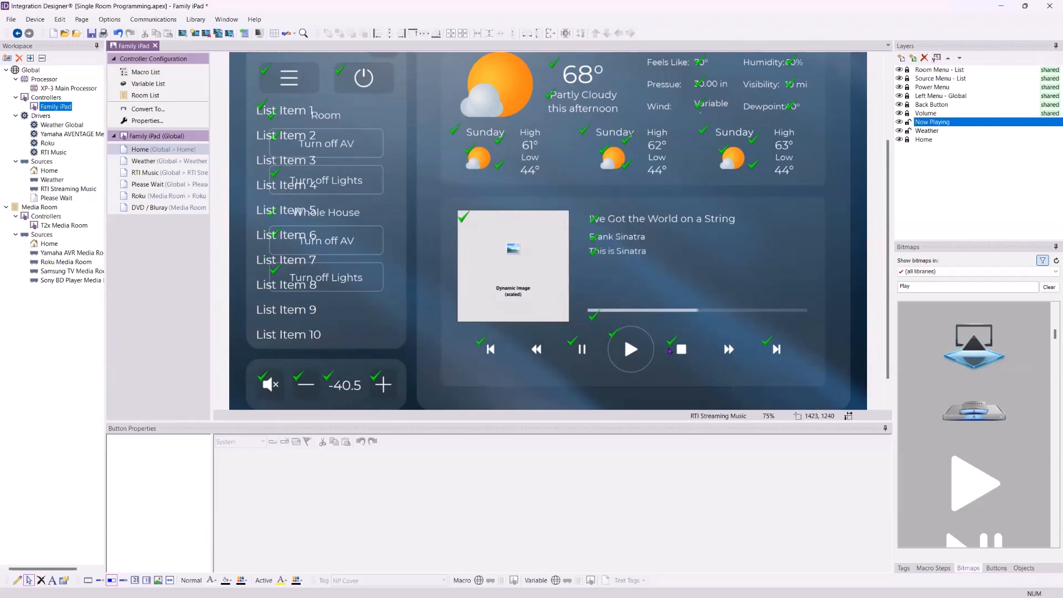
click(633, 347)
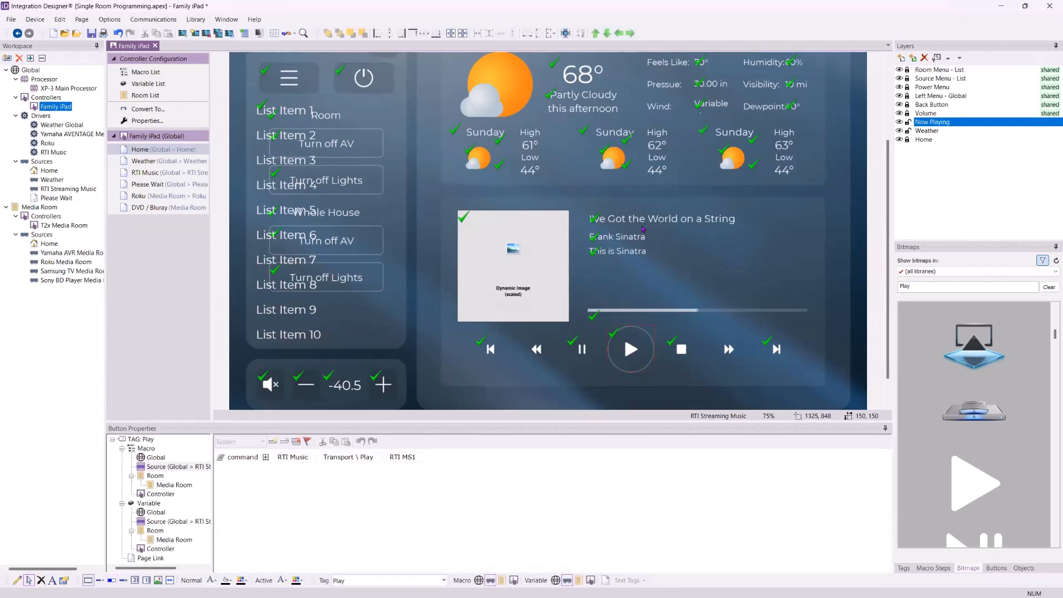
click(642, 250)
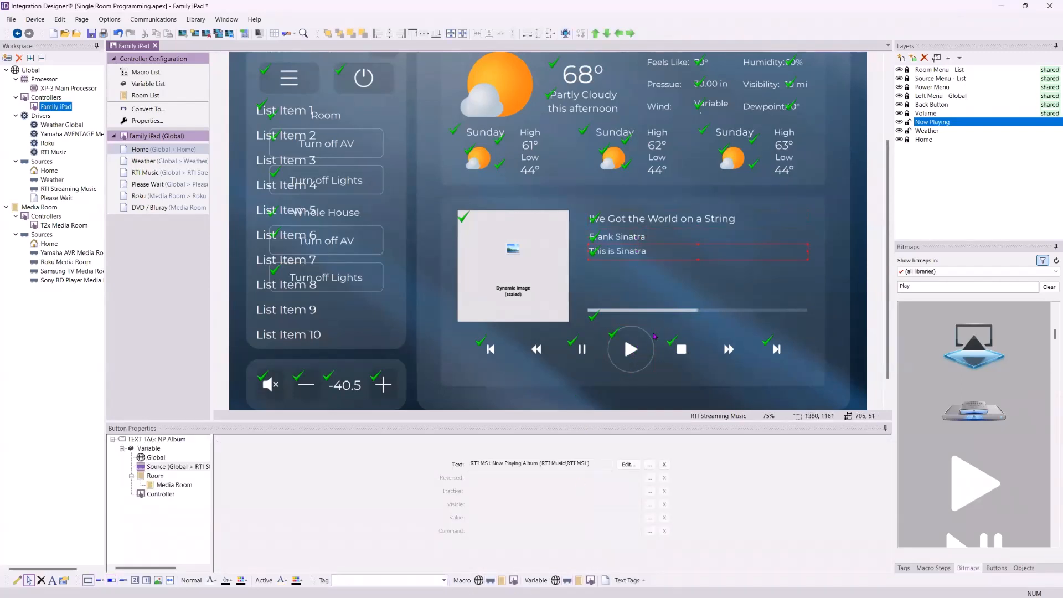
click(651, 339)
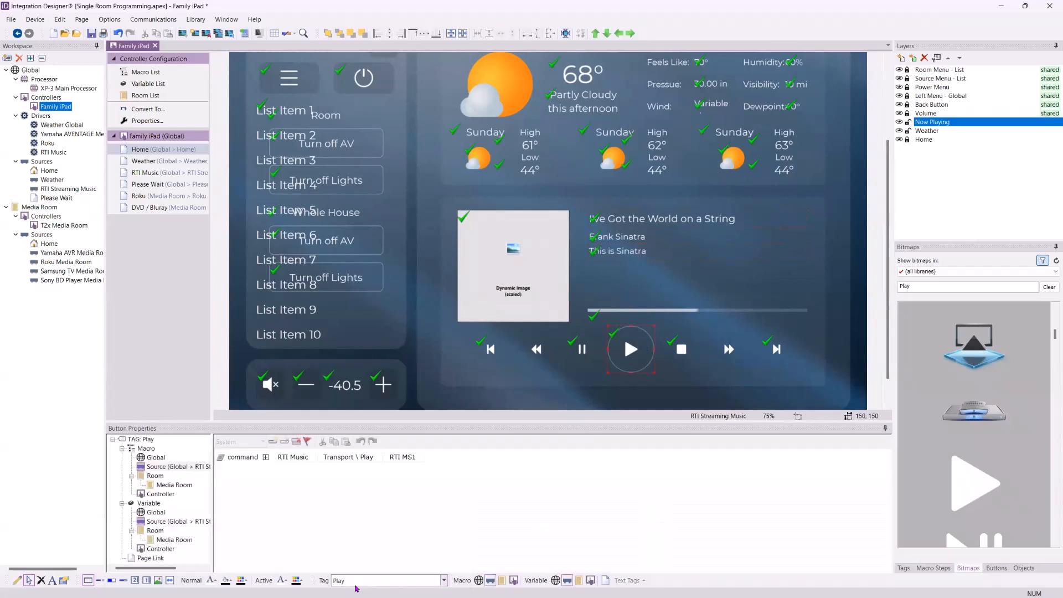
click(627, 241)
click(633, 219)
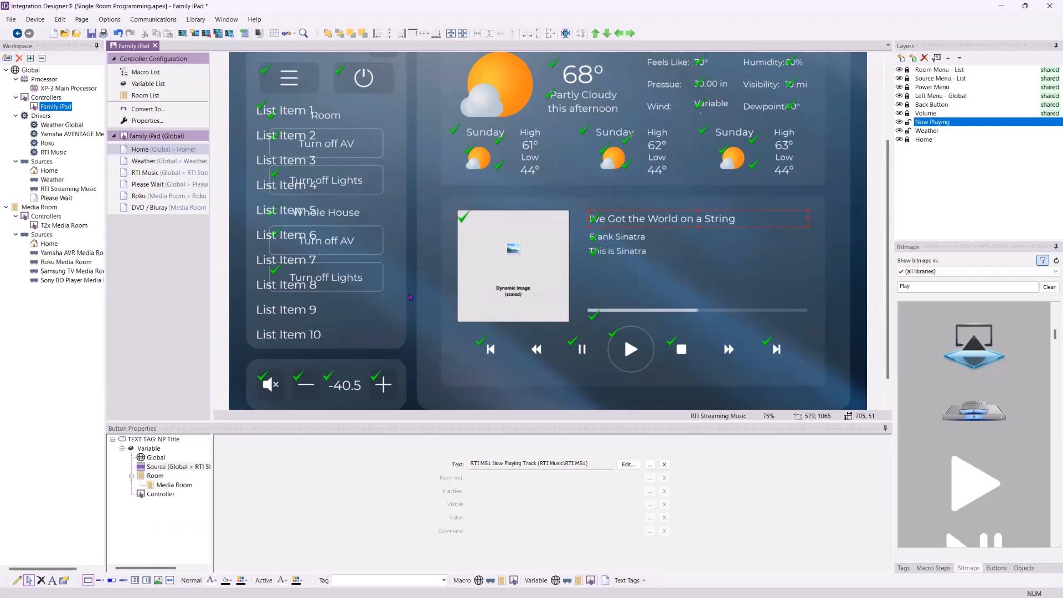
scroll(410, 297, up, 3)
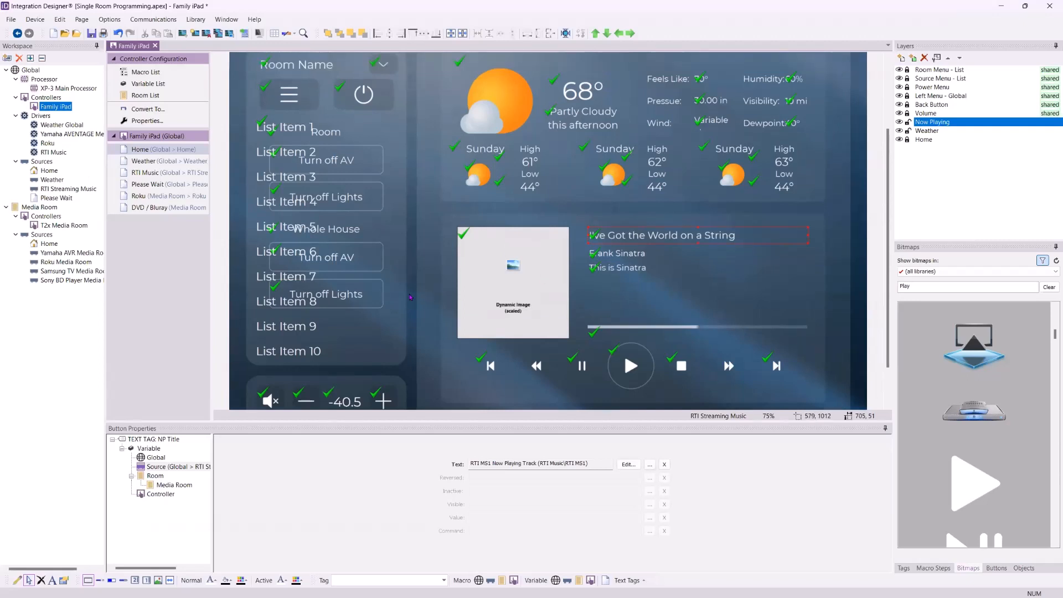
scroll(410, 297, down, 1)
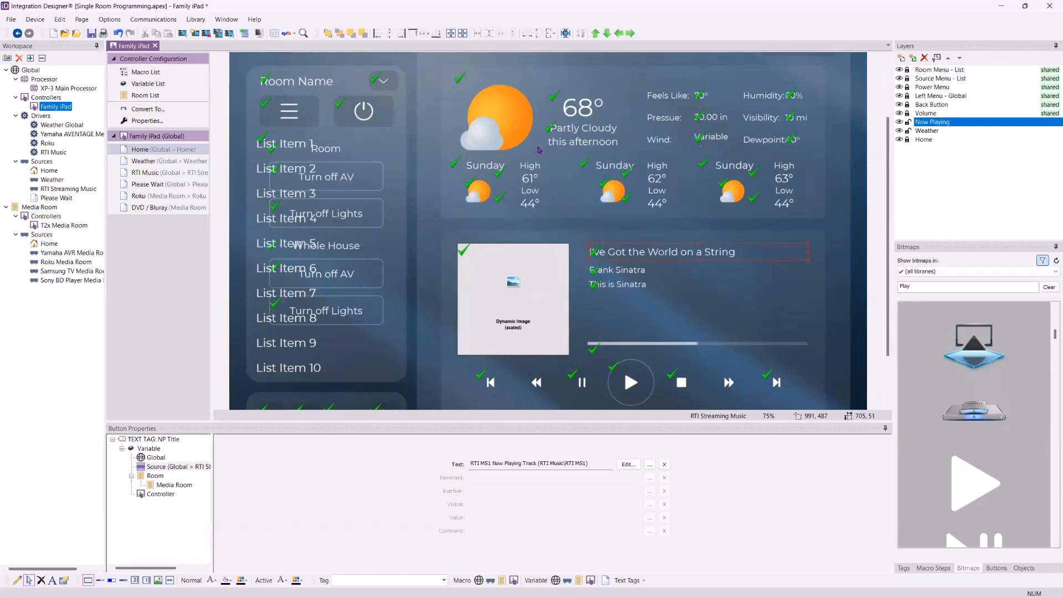
click(409, 274)
scroll(409, 275, down, 2)
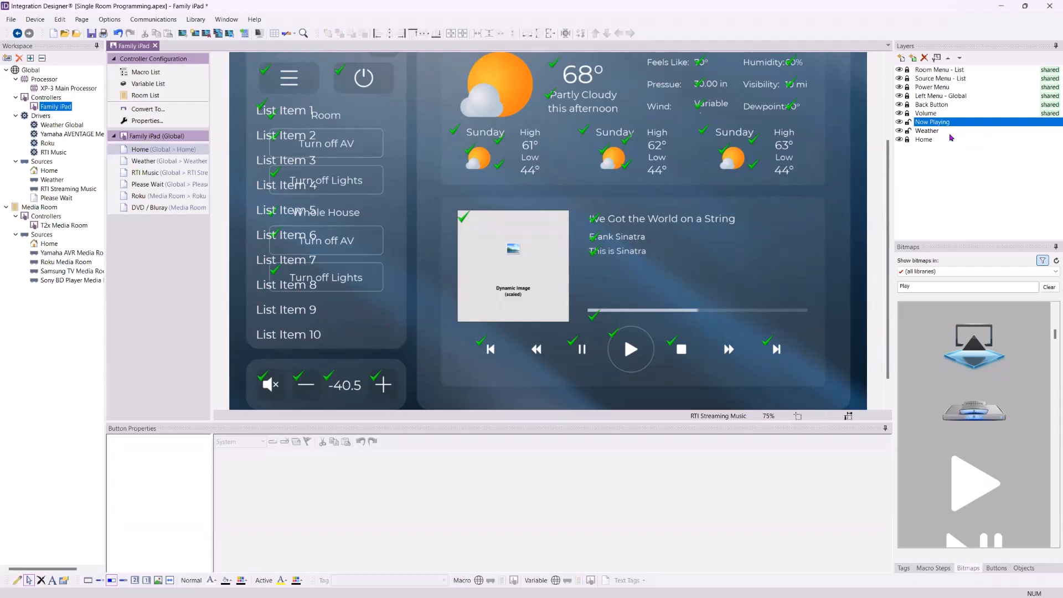
click(944, 115)
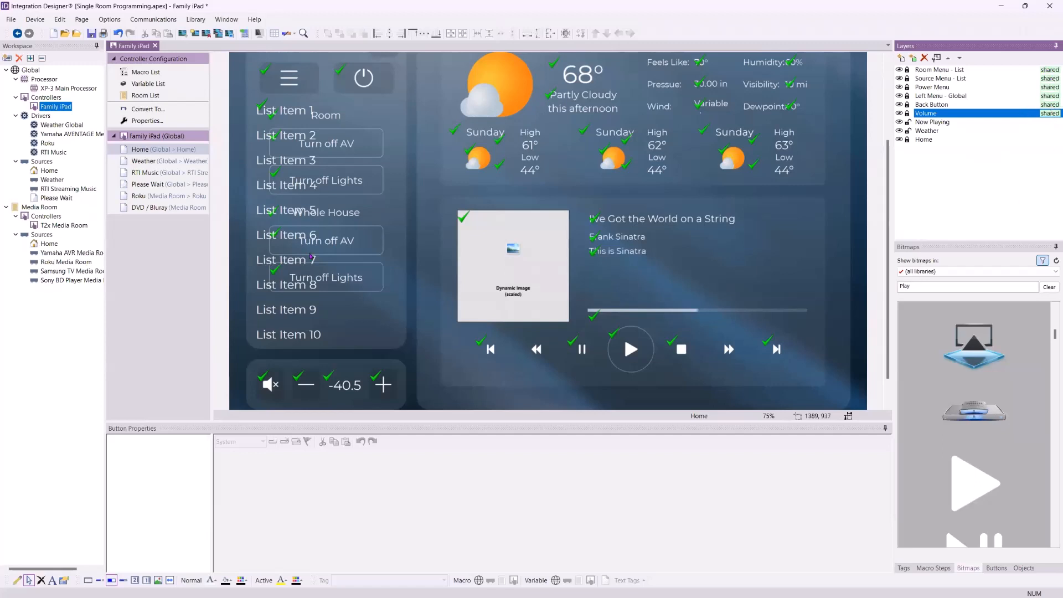
click(166, 161)
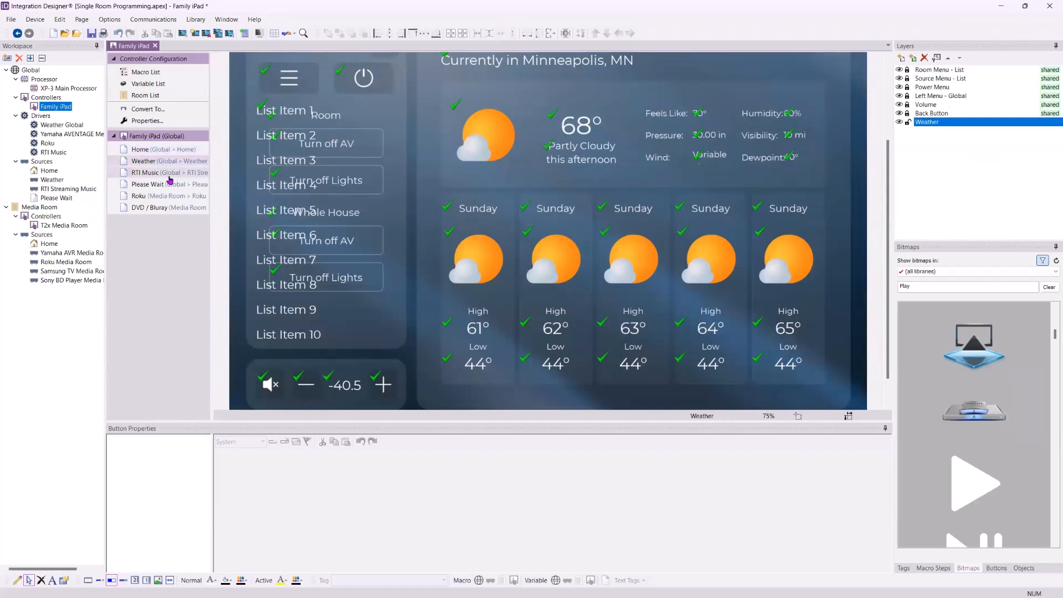
click(172, 177)
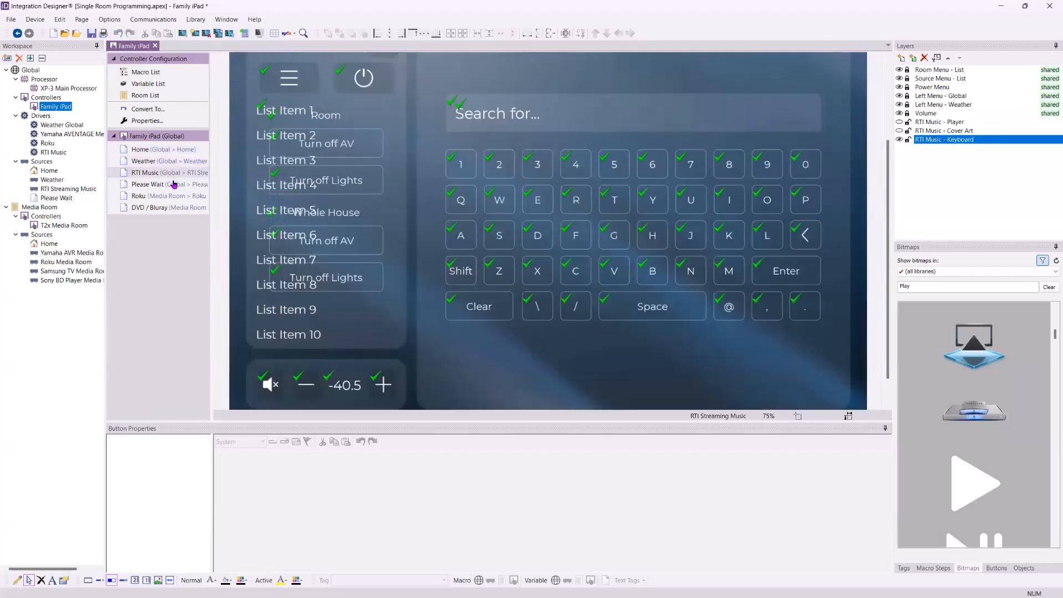
click(174, 195)
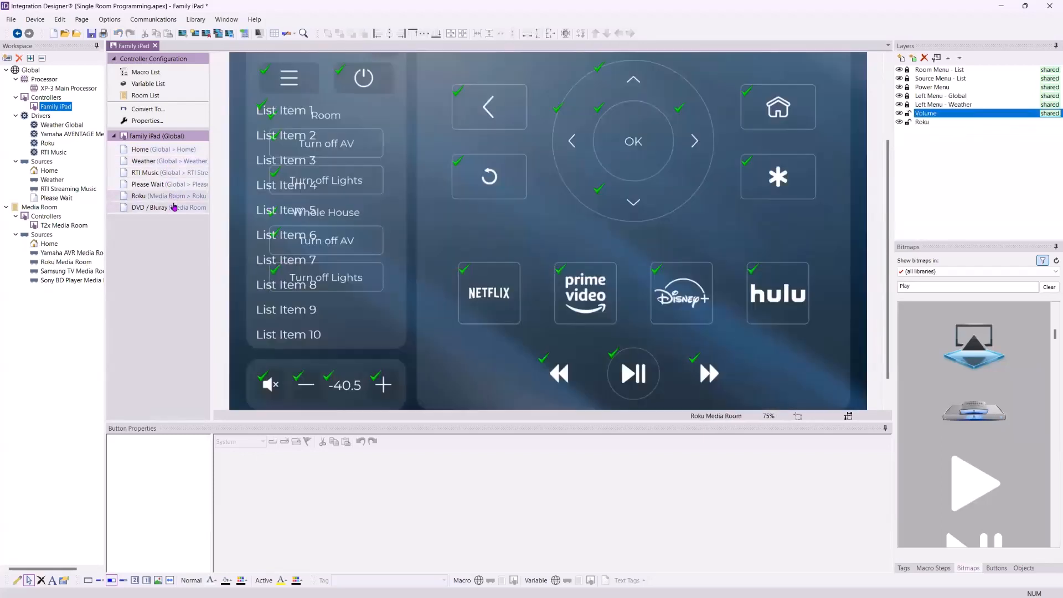
click(173, 207)
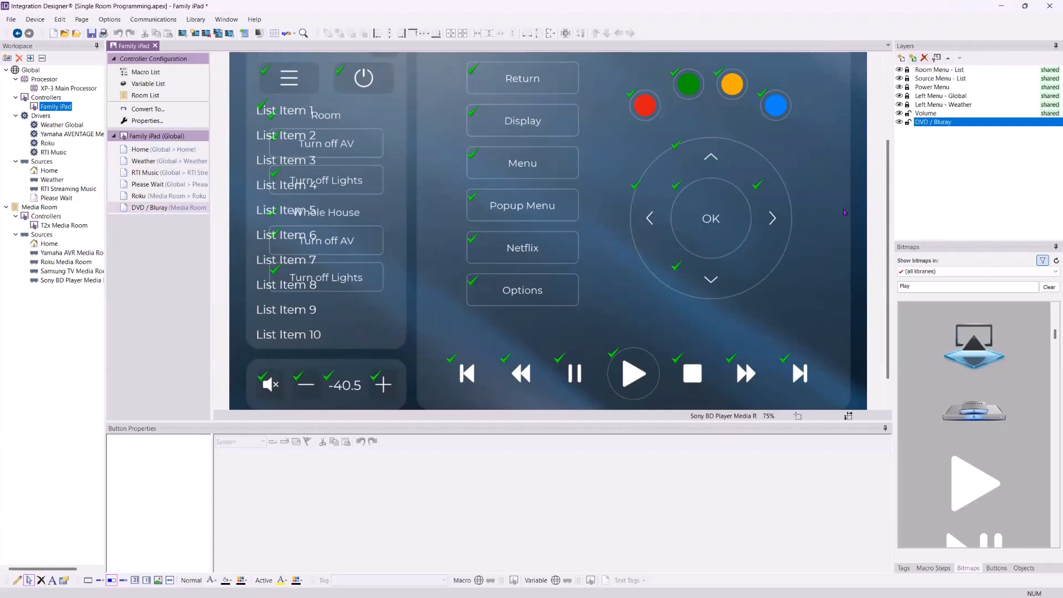
click(148, 152)
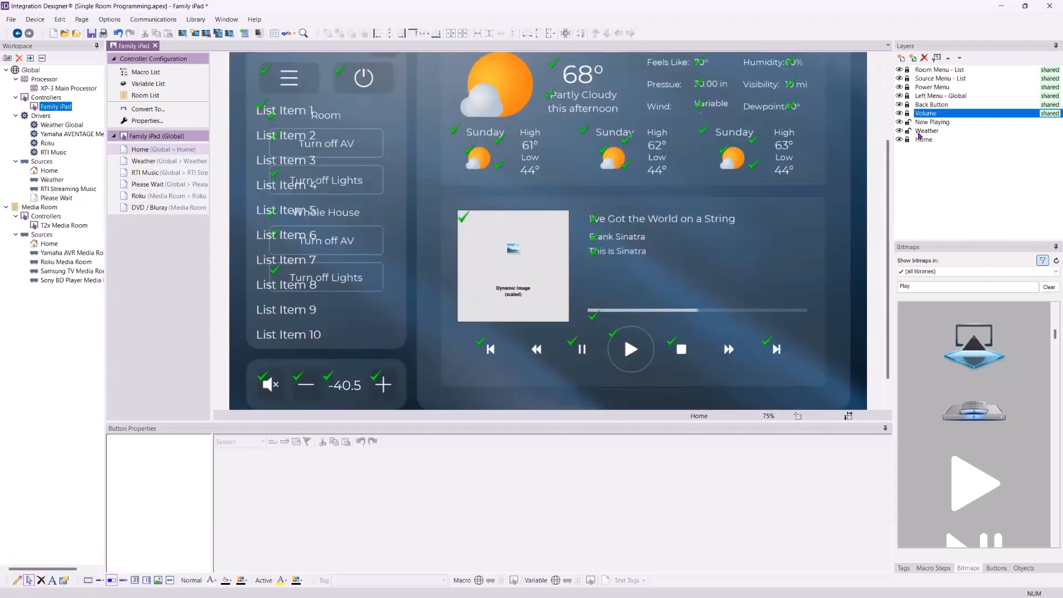
- Unlock and relock the Volume layer in the Home page's layer list
click(926, 114)
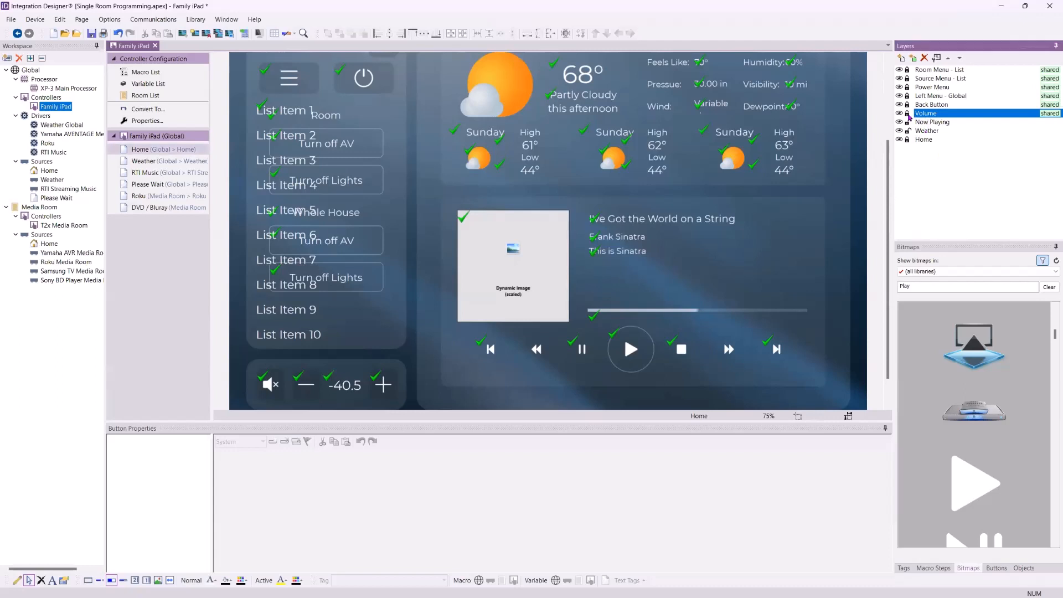
click(908, 114)
right_click(928, 139)
click(908, 114)
click(908, 131)
click(907, 114)
click(907, 114)
- Create a shared System Muted layer on the Yamaha AVR Media Room source using the default room
click(901, 58)
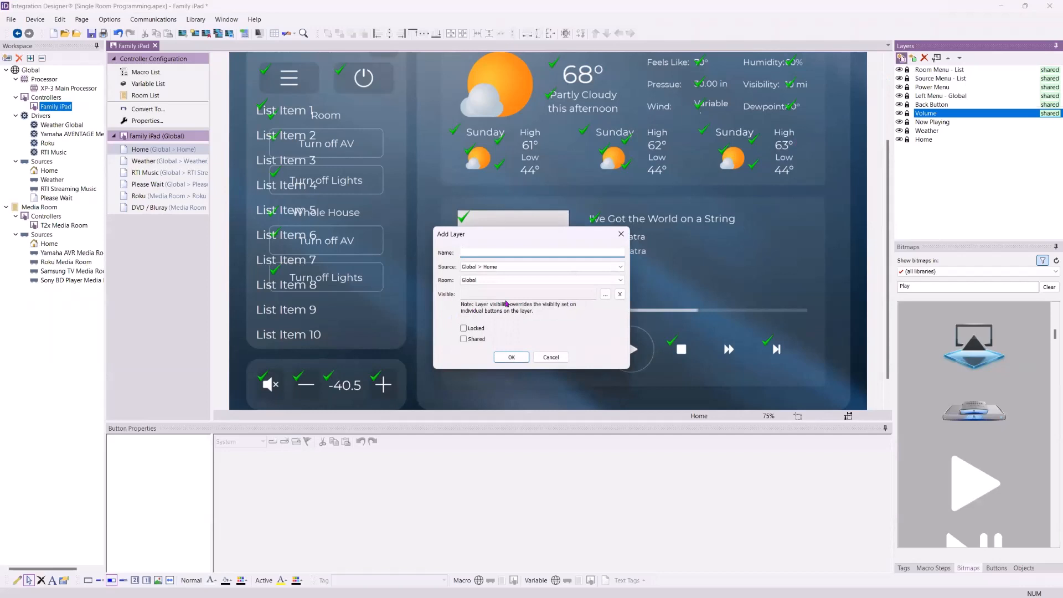
text(System Muted)
click(512, 270)
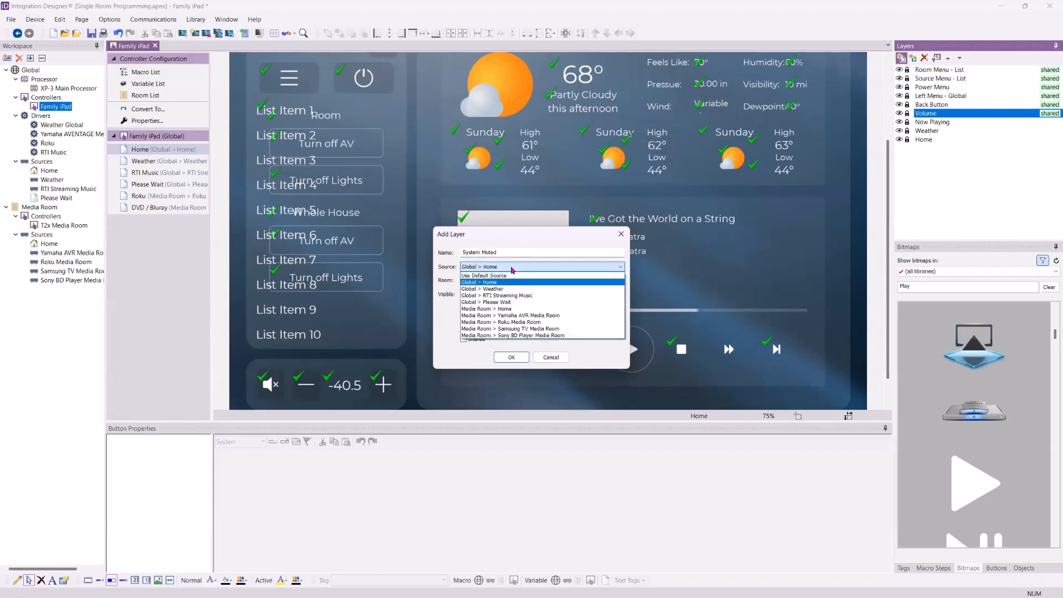
click(550, 316)
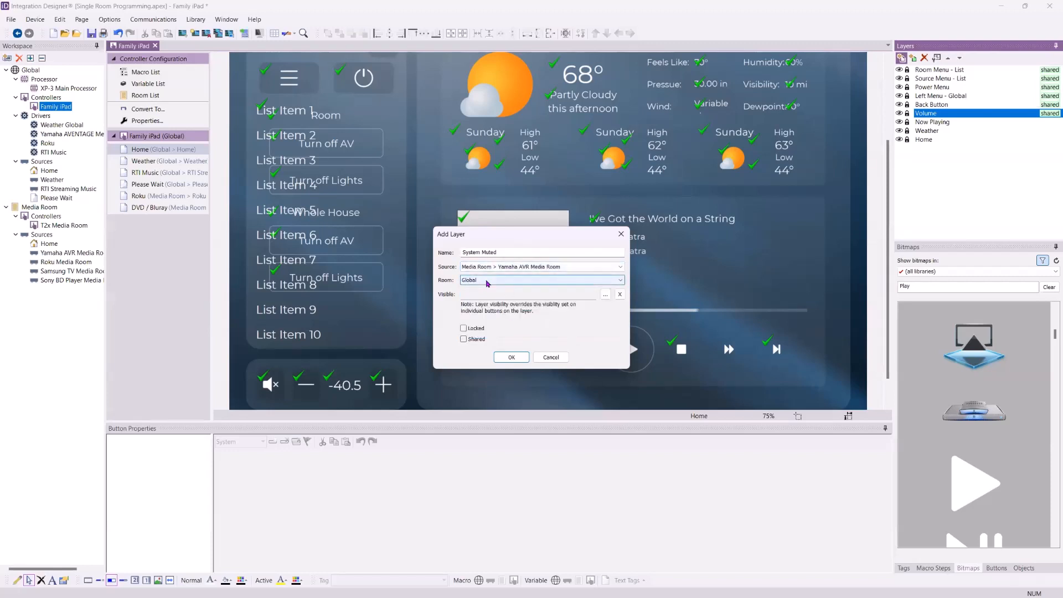
click(487, 284)
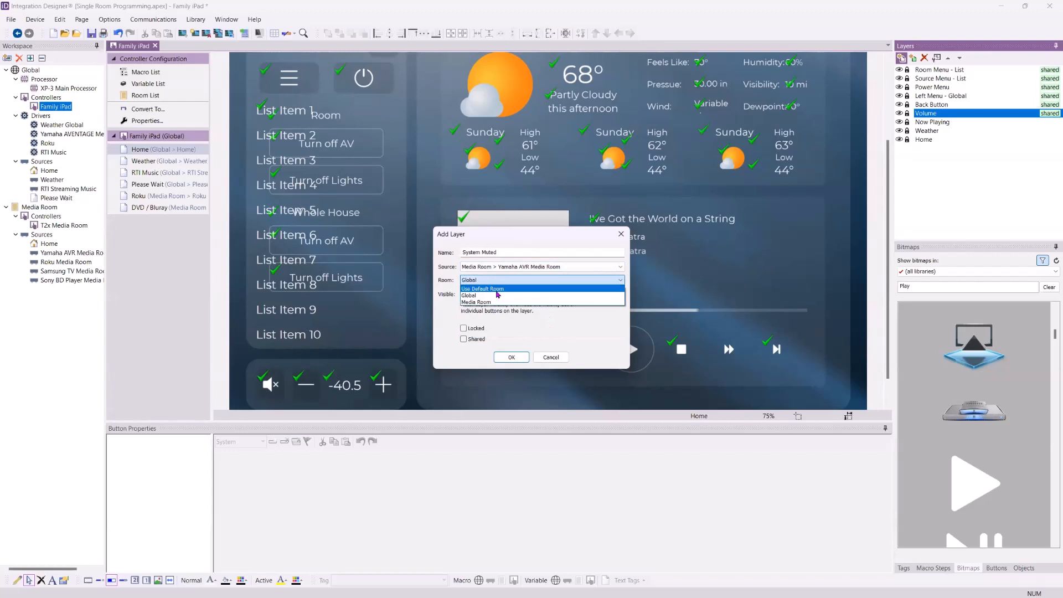
click(495, 291)
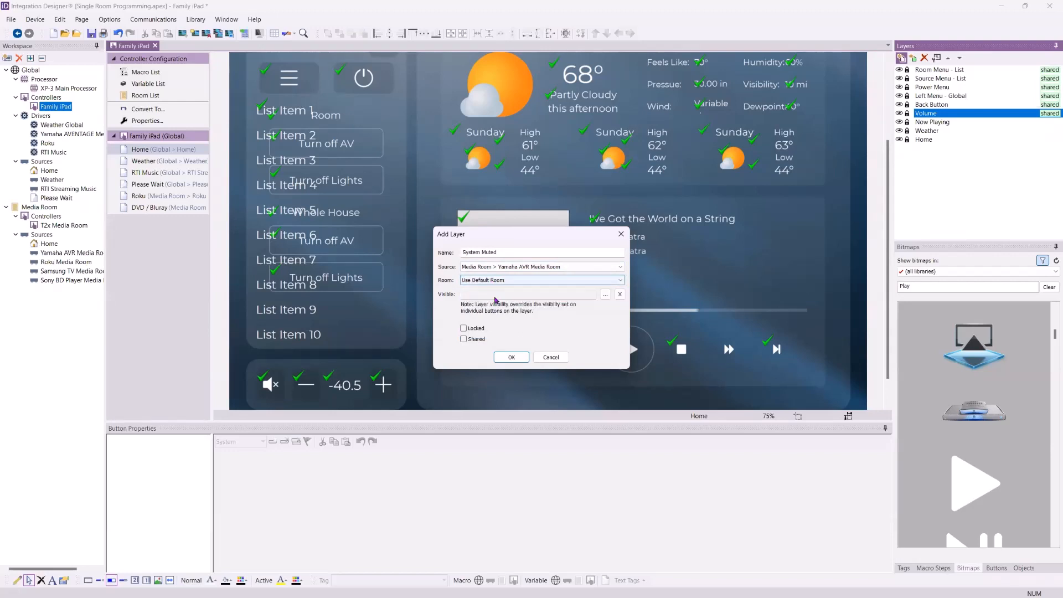
click(464, 339)
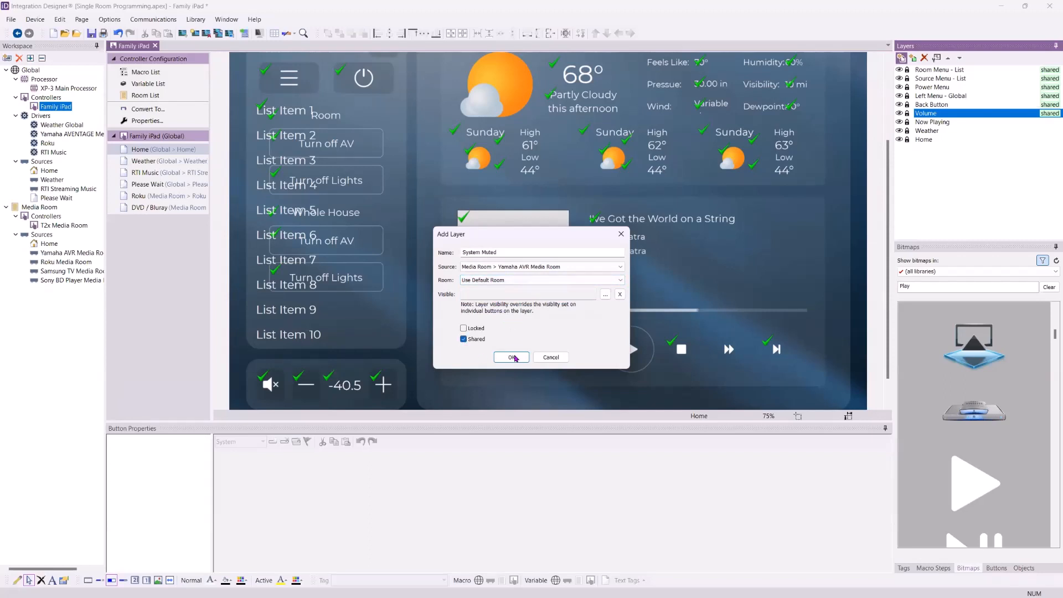
click(511, 357)
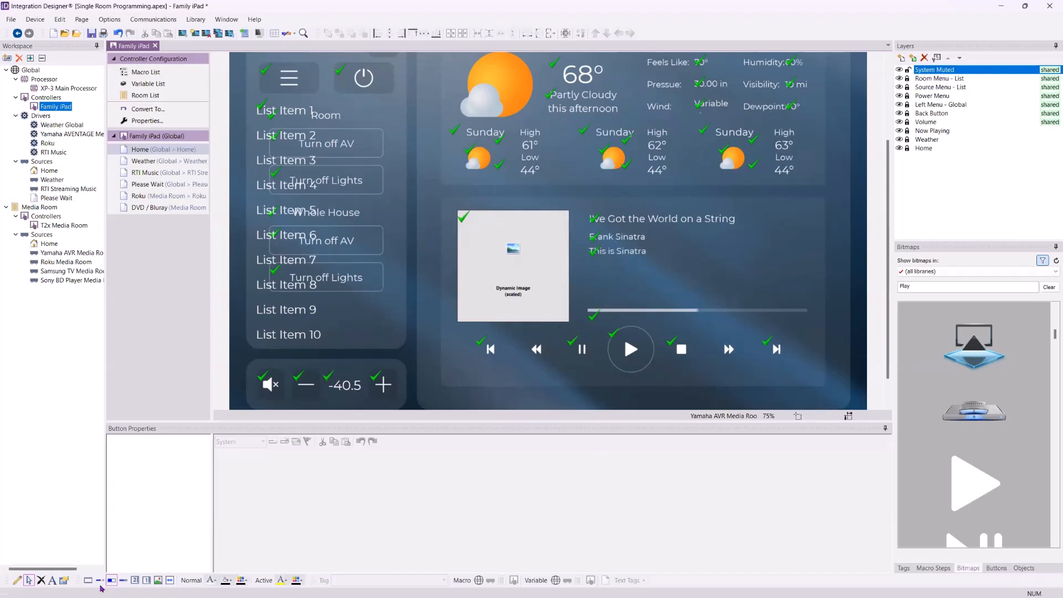
- Draw a square-cornered rectangle button over the centre of the Home page
click(17, 580)
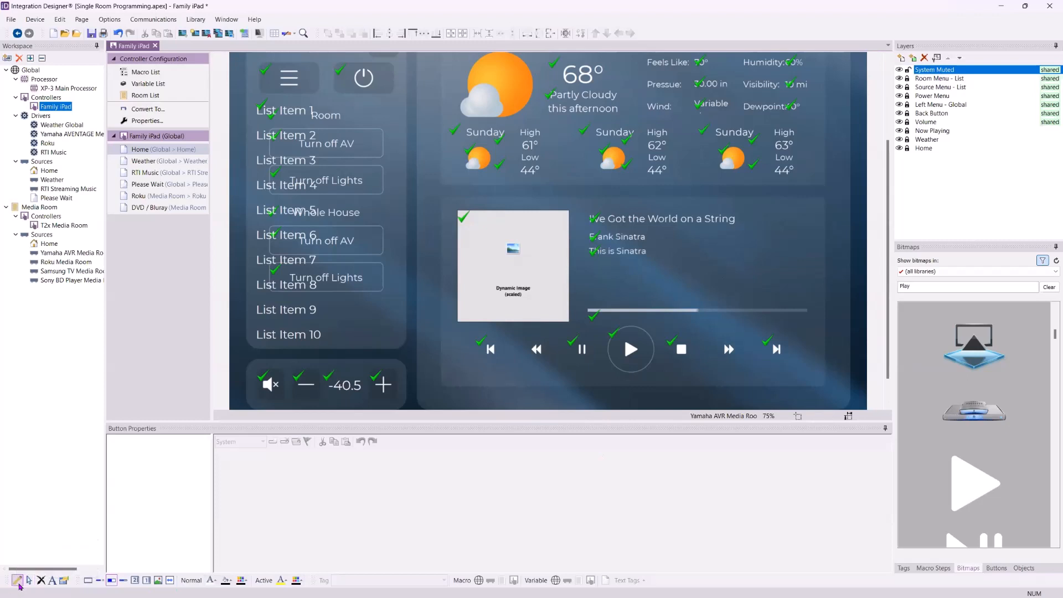
click(88, 580)
mouse_move(440, 110)
mouse_down()
mouse_move(572, 231)
mouse_move(686, 282)
mouse_move(696, 307)
mouse_up()
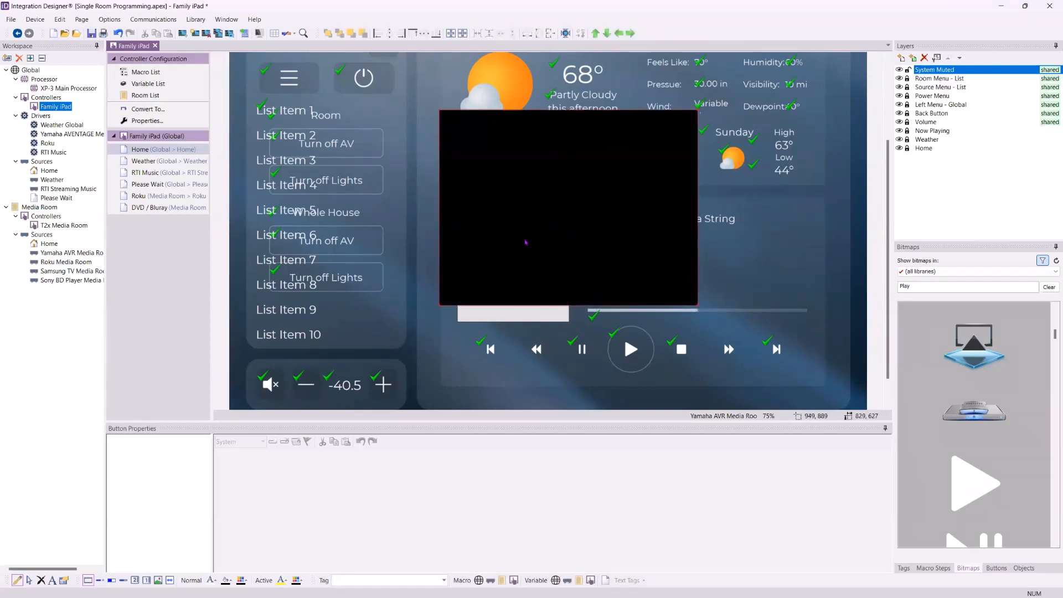
- Set the button's text to SYSTEM / IS / MUTED on three lines at size 42
right_click(548, 203)
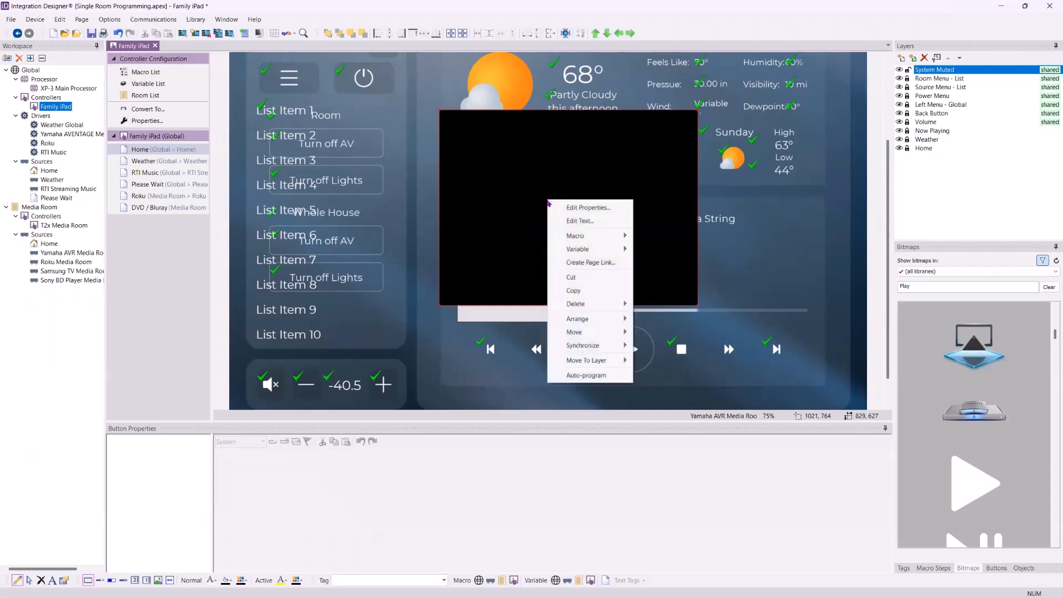
click(579, 221)
text(S)
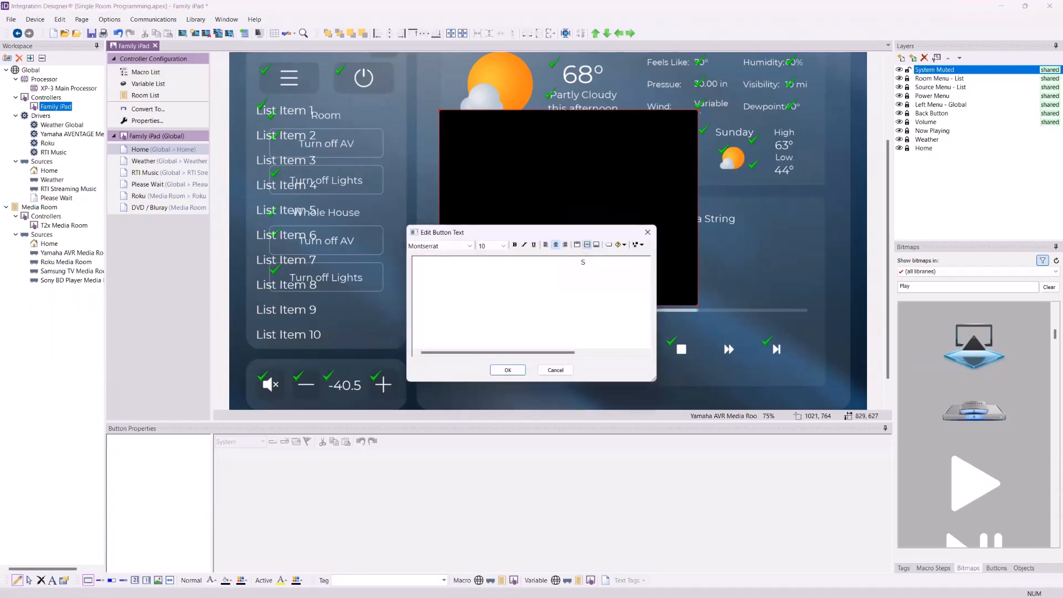
text(YSTEM)
key(Return)
text(IS M)
key(BackSpace)
key(BackSpace)
key(Return)
text(MUTED)
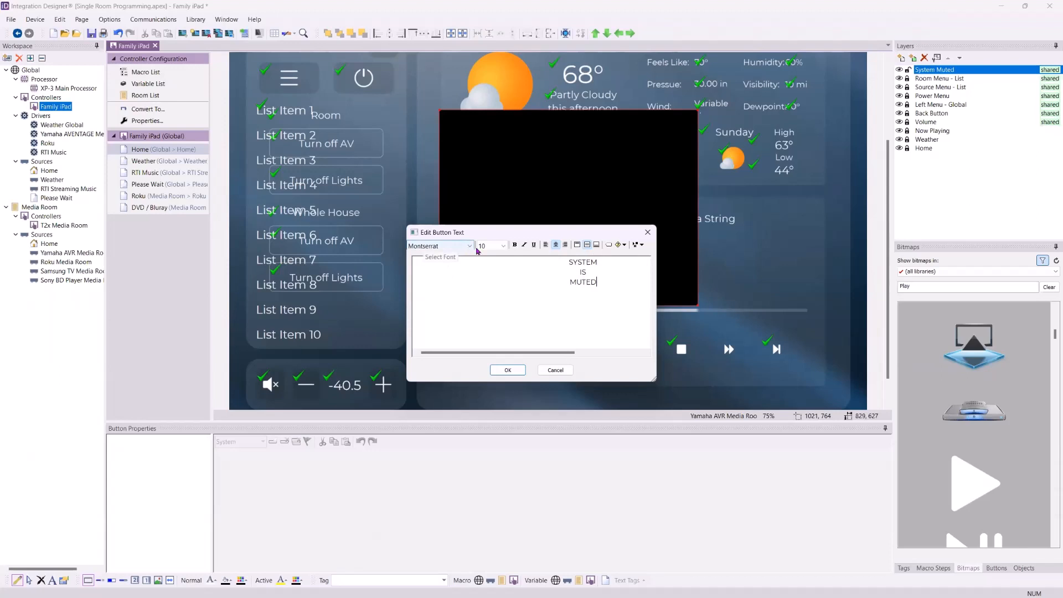
click(501, 245)
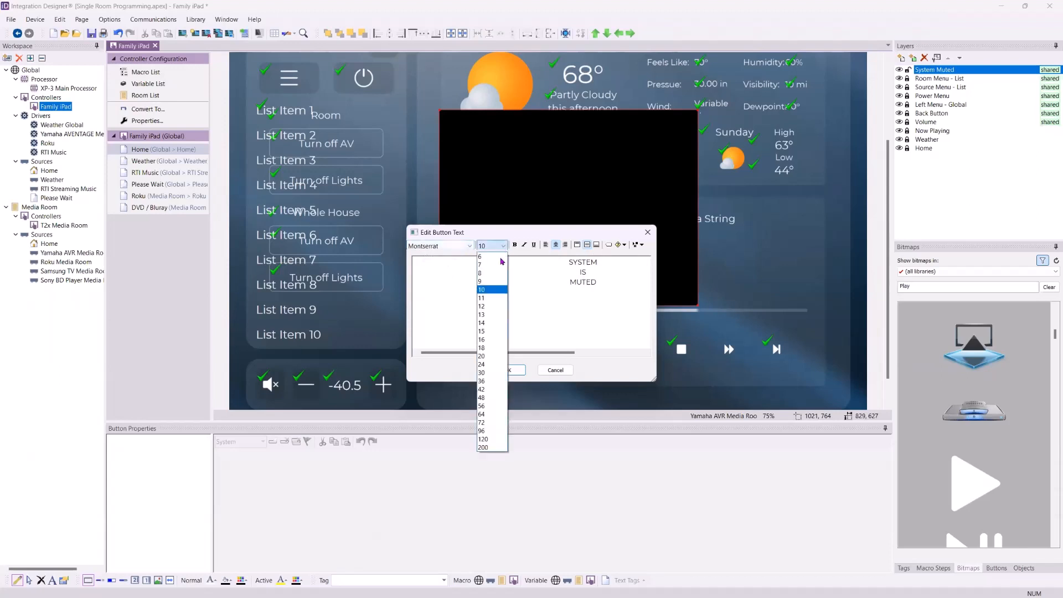
click(496, 388)
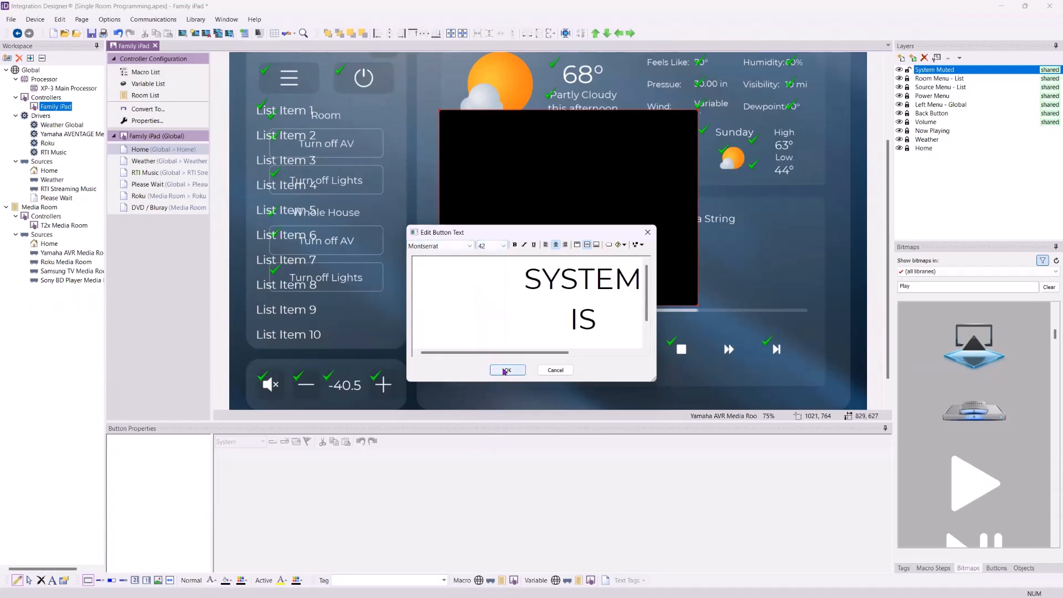
click(503, 370)
key(Caps_Lock)
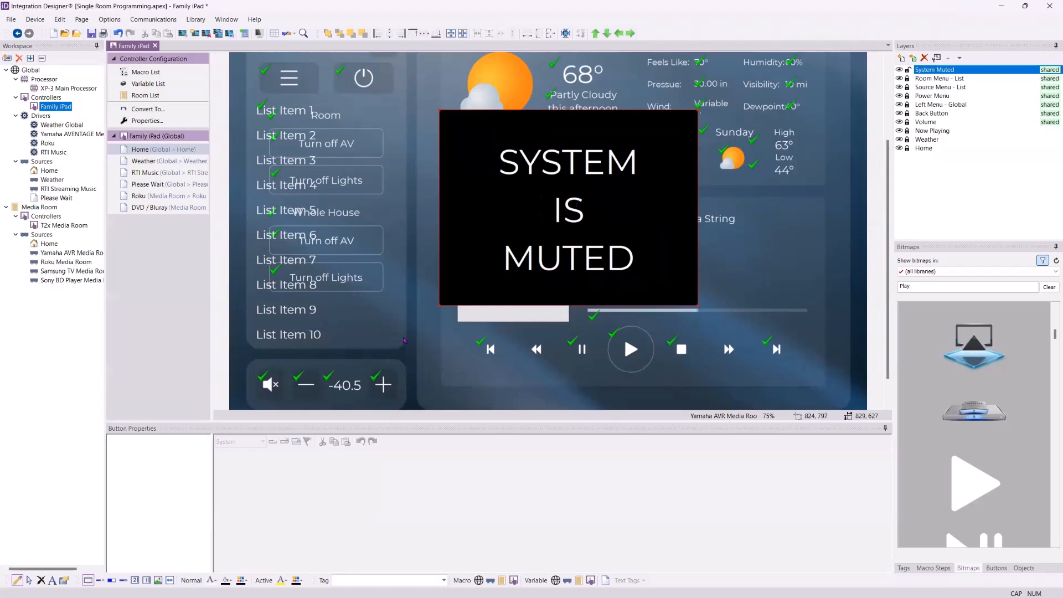
- Give the SYSTEM IS MUTED button yellow text and a purple fill colour
click(213, 584)
click(226, 580)
click(211, 579)
click(210, 579)
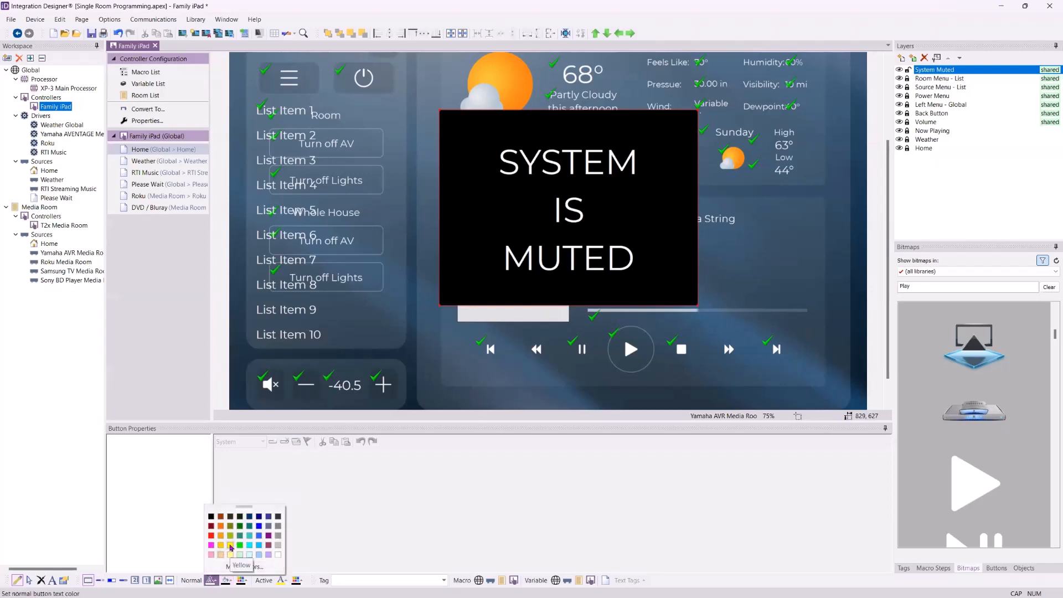
click(230, 546)
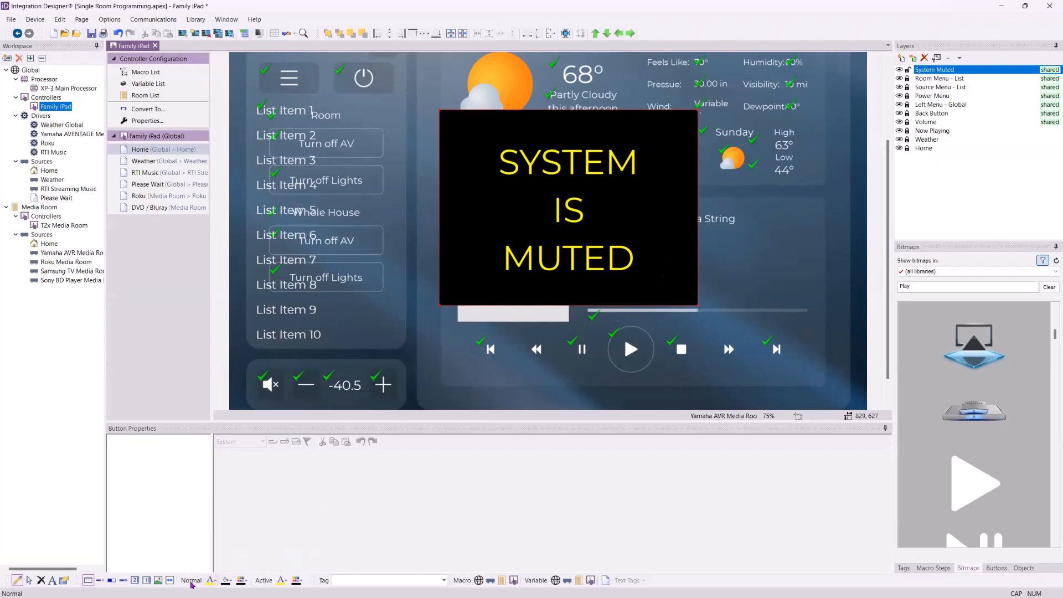
click(227, 581)
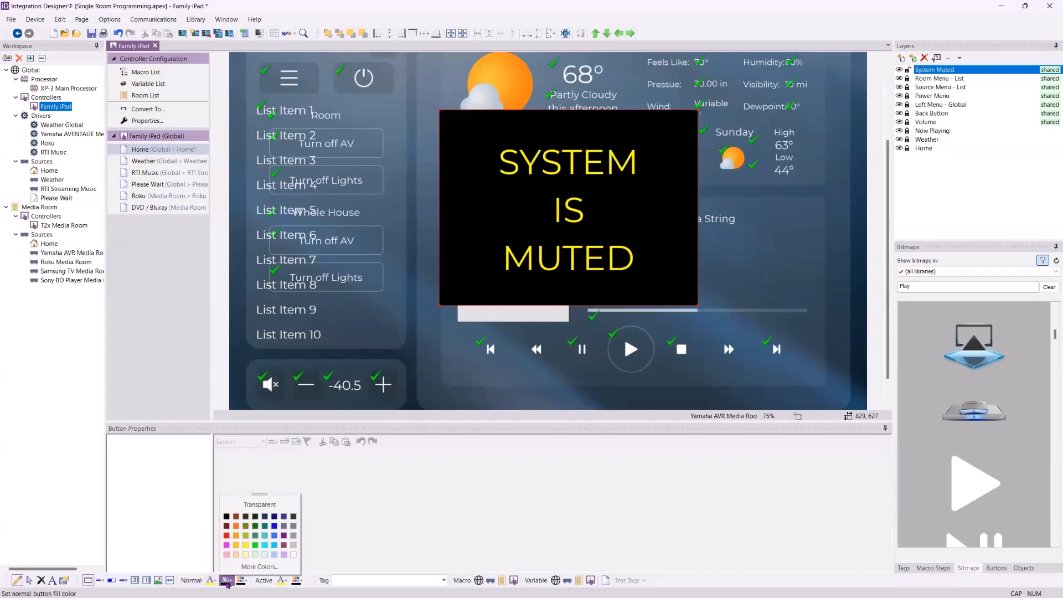
click(284, 536)
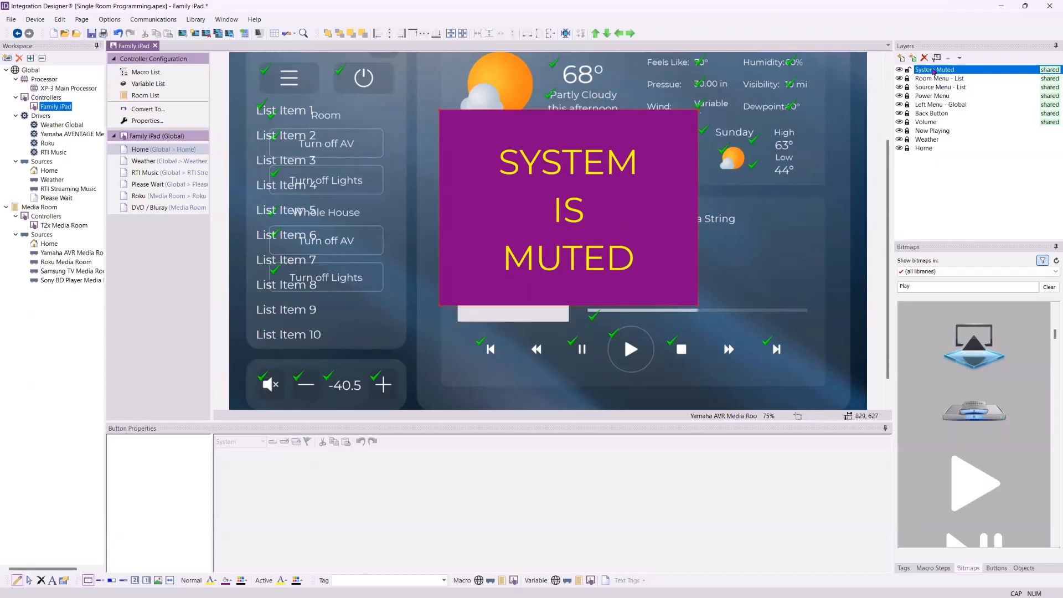
- Select the System Muted layer and open the variable chooser for its Visible property
click(28, 580)
click(941, 72)
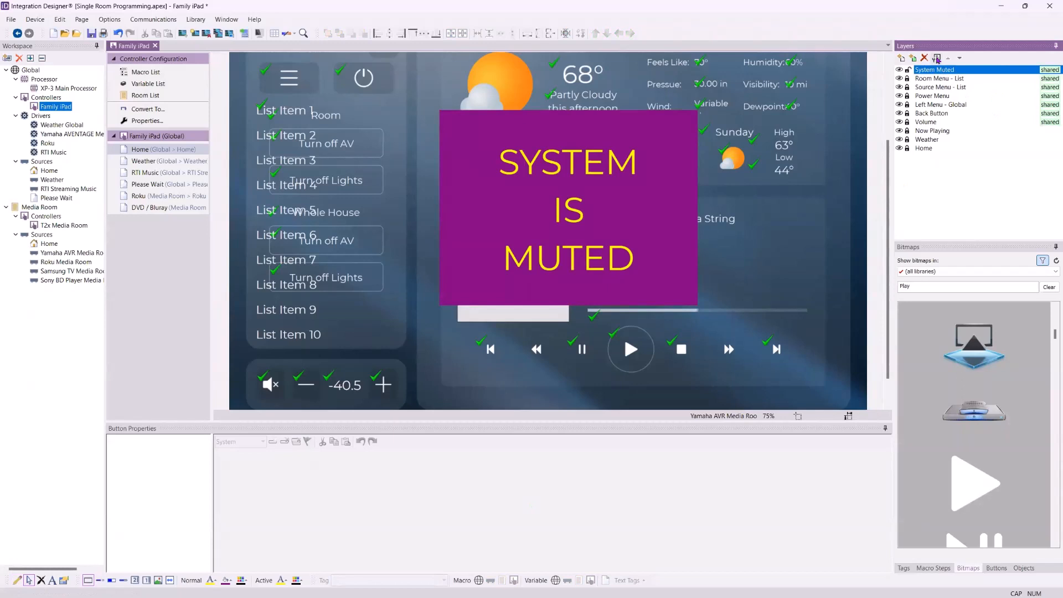
click(935, 58)
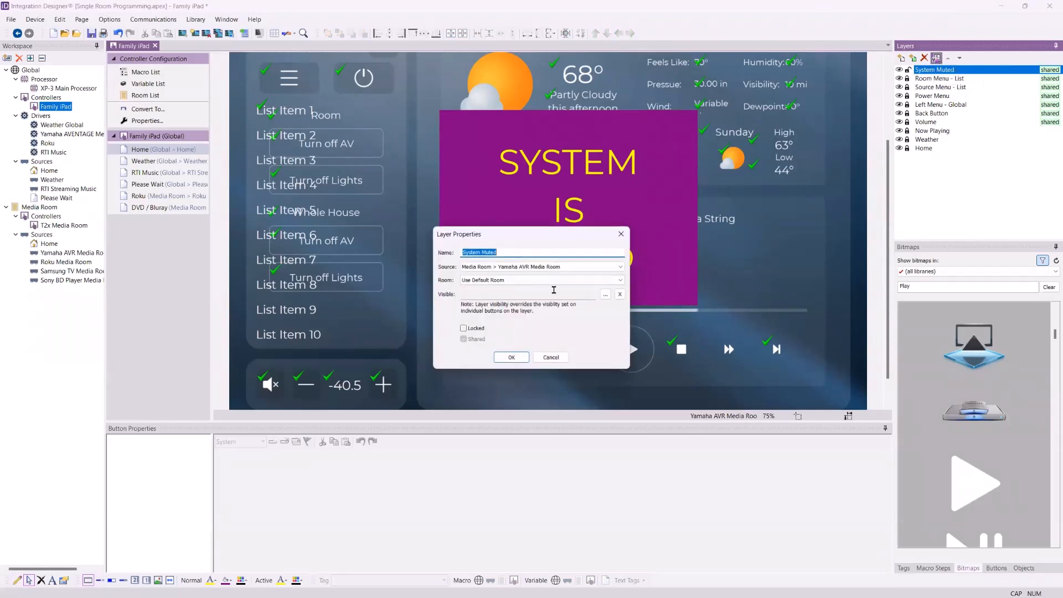
click(605, 297)
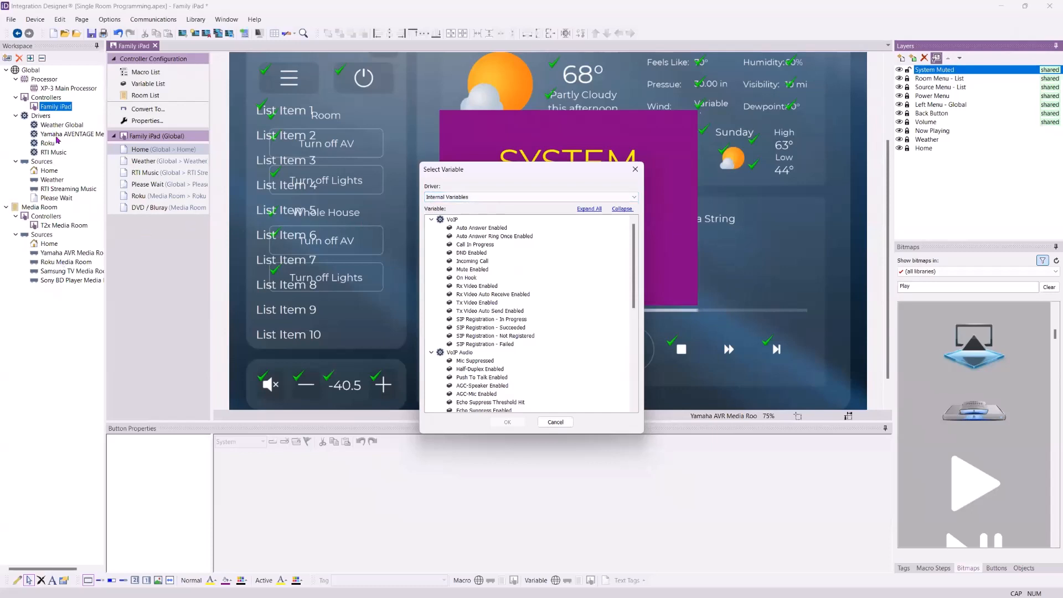
- Set the layer's visibility to Mute of Yamaha AVENTAGE Media Room (Main), then open the Weather page
click(526, 199)
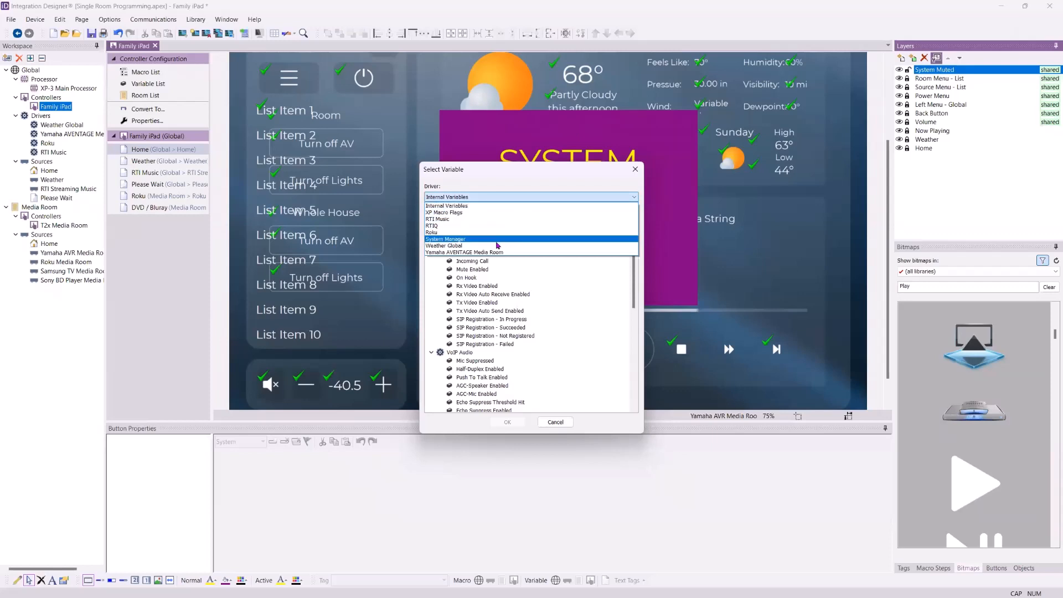
click(477, 253)
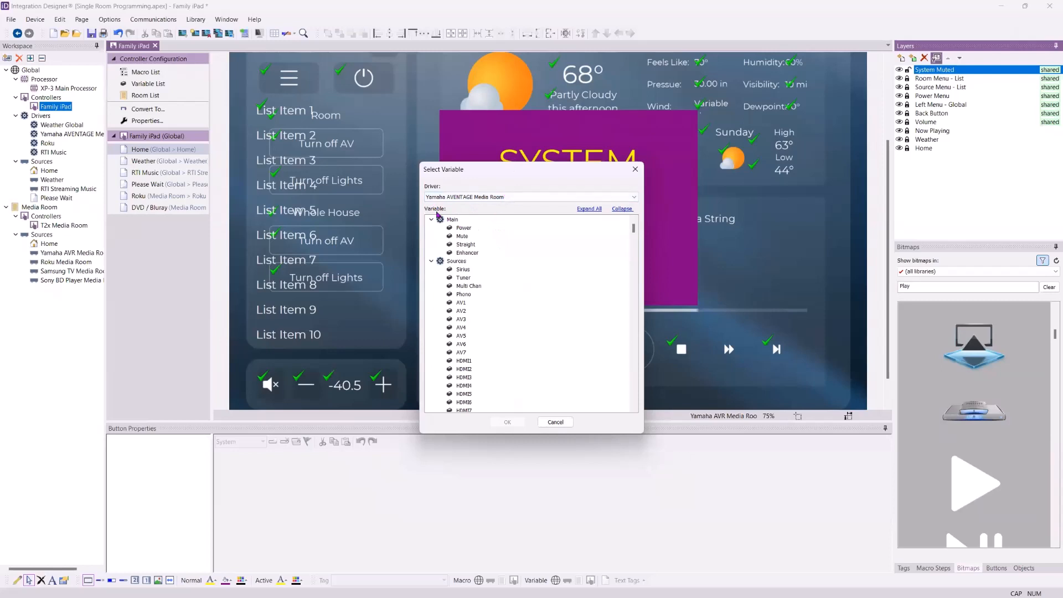
click(463, 237)
scroll(499, 307, down, 10)
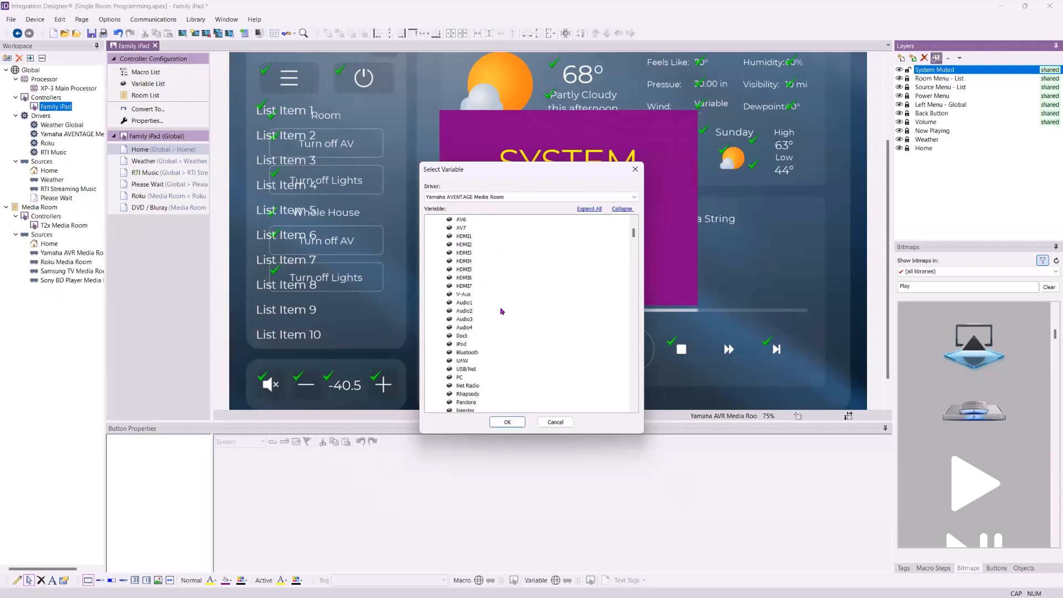
scroll(504, 307, down, 7)
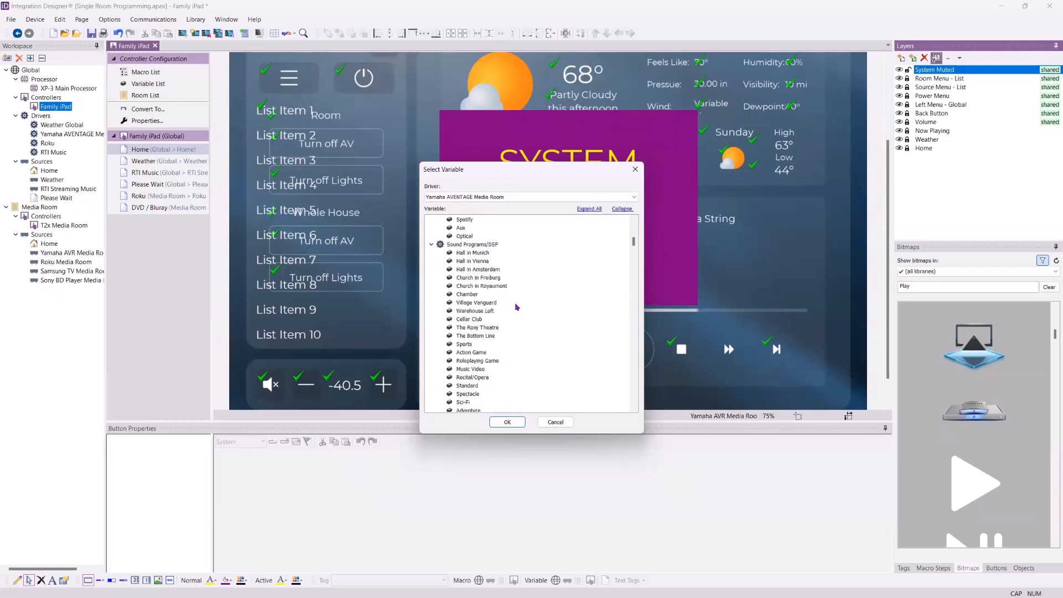
scroll(522, 310, down, 7)
scroll(523, 308, down, 10)
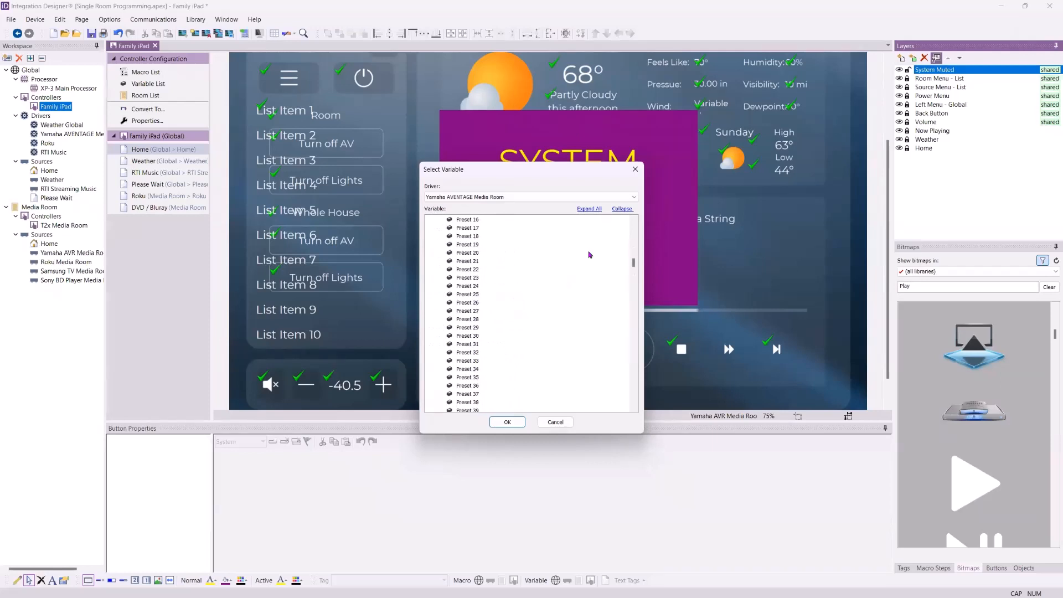
click(631, 209)
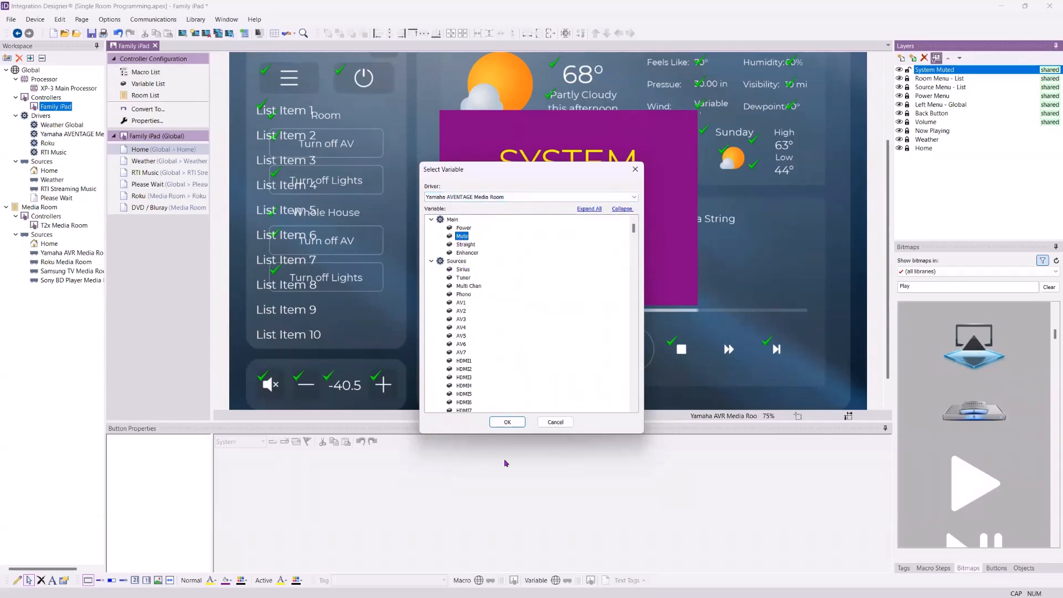
click(505, 423)
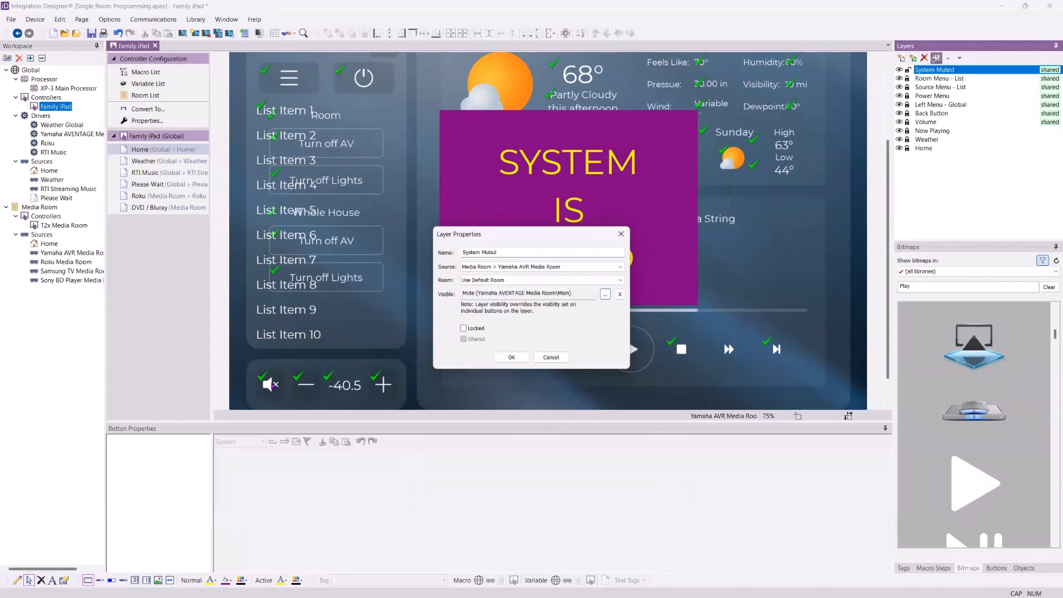
click(508, 357)
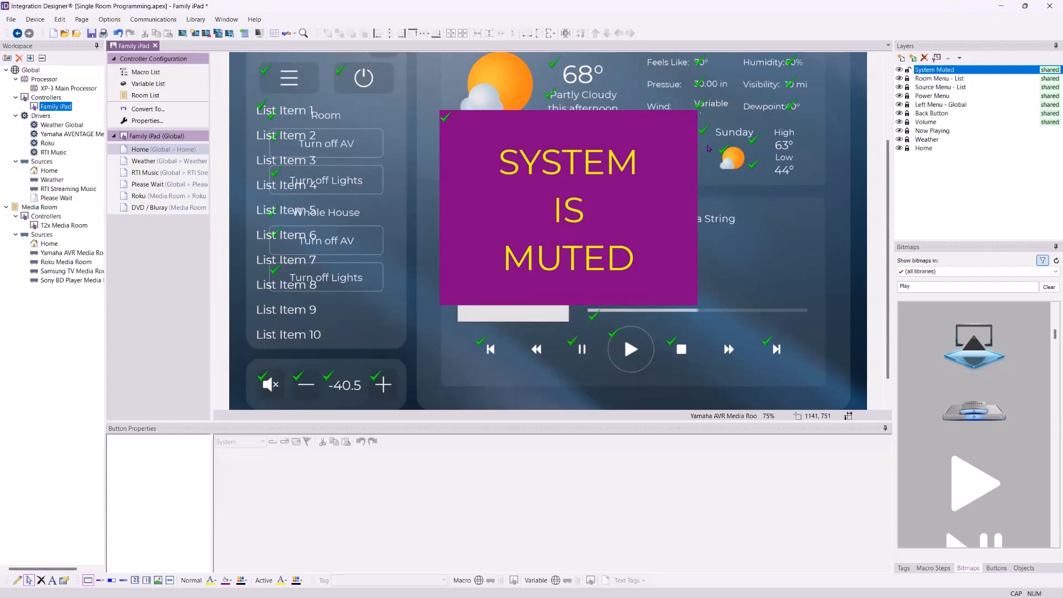
click(179, 165)
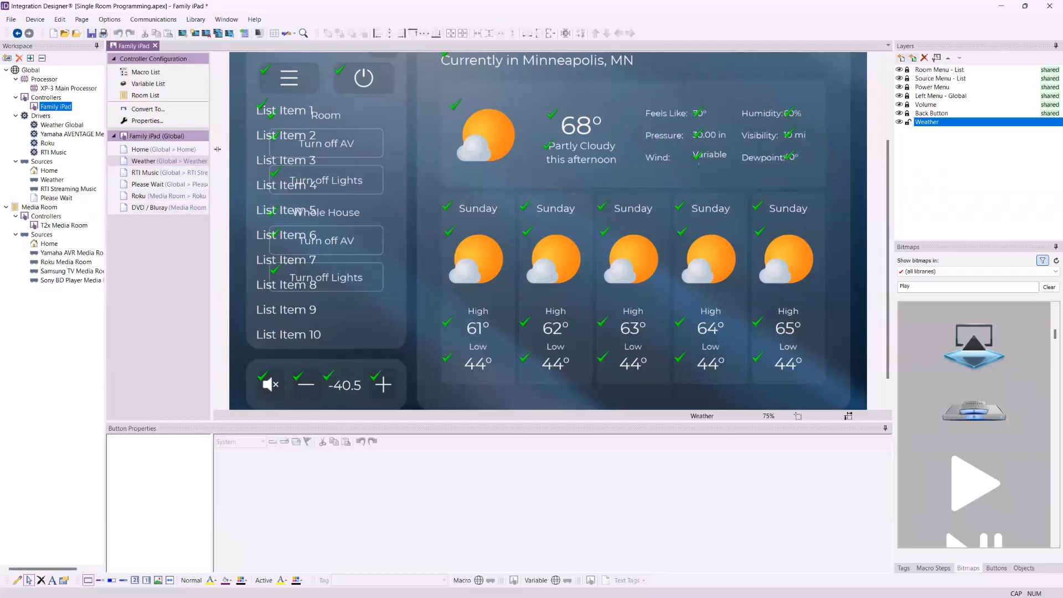
- Insert the shared System Muted layer into all Family iPad pages
click(913, 57)
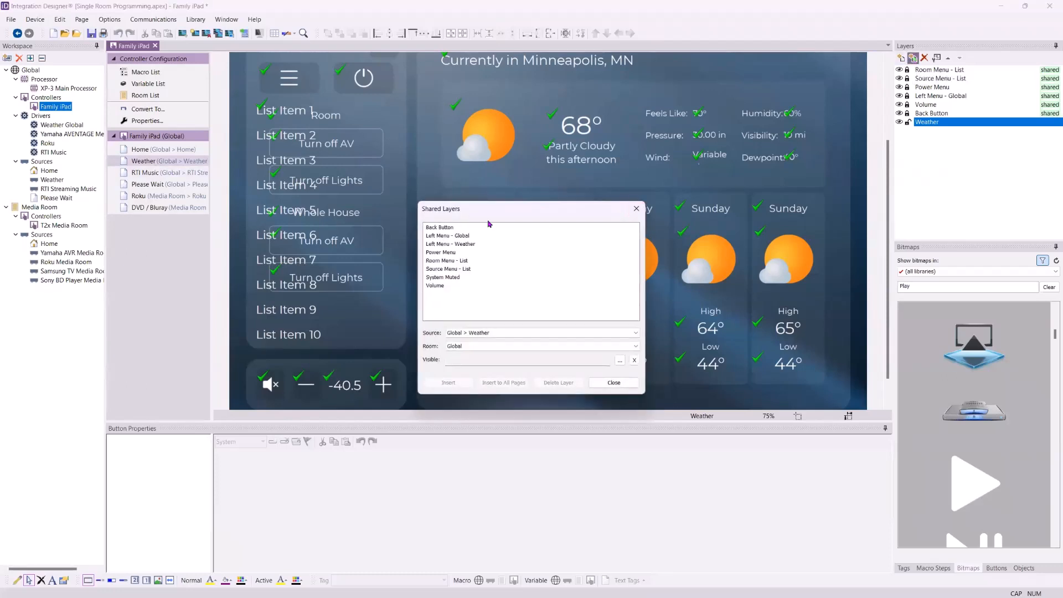
click(448, 278)
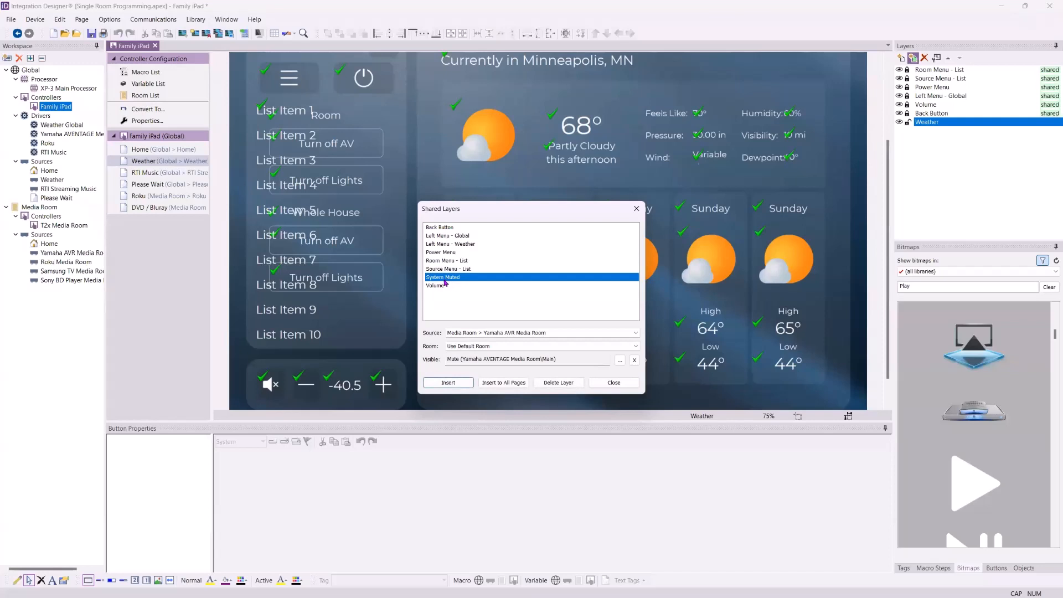
click(508, 383)
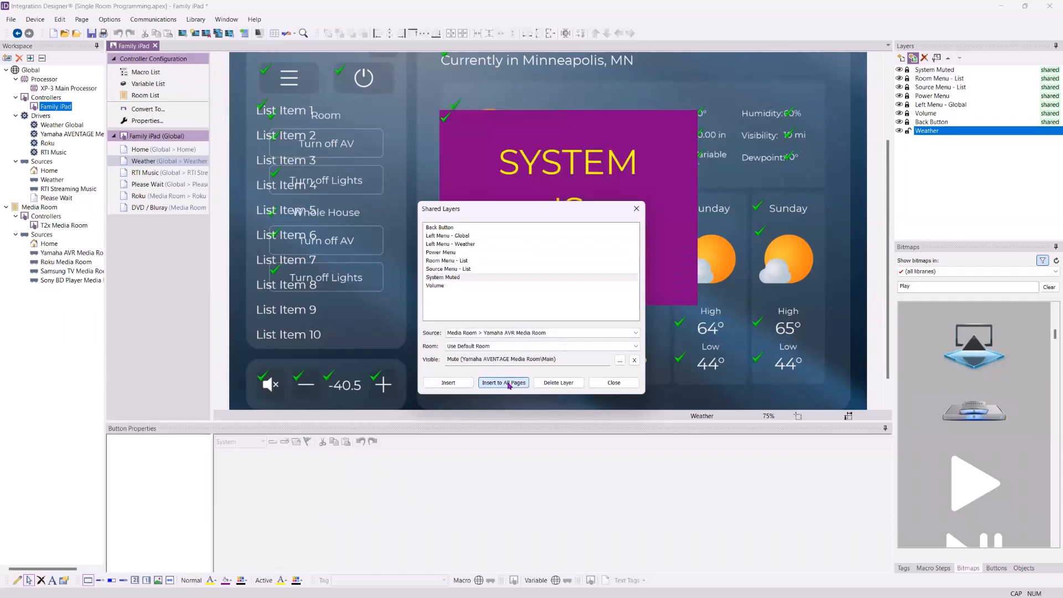
click(613, 383)
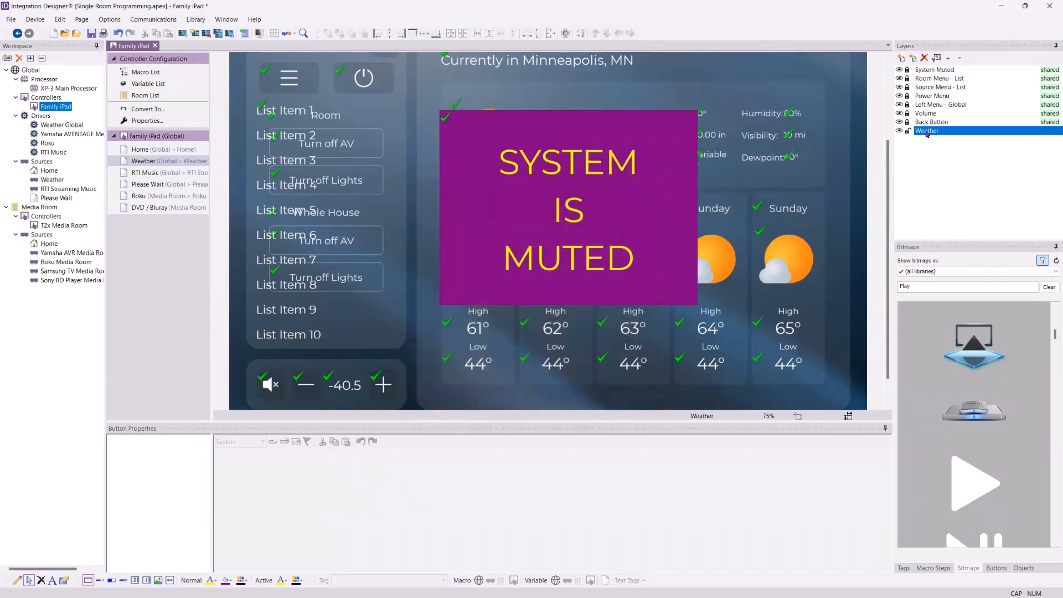
click(931, 71)
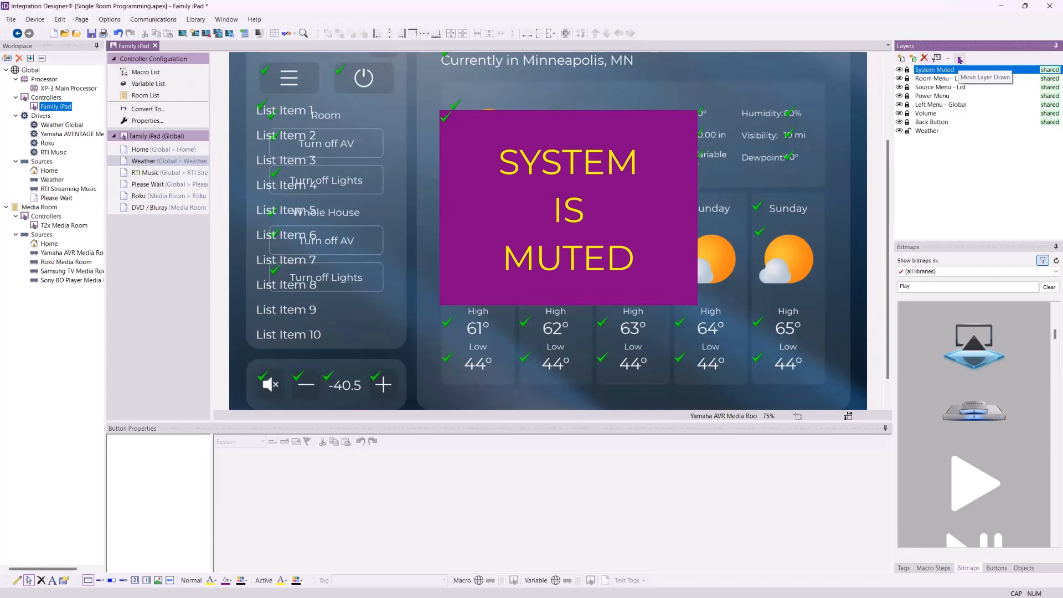
click(934, 131)
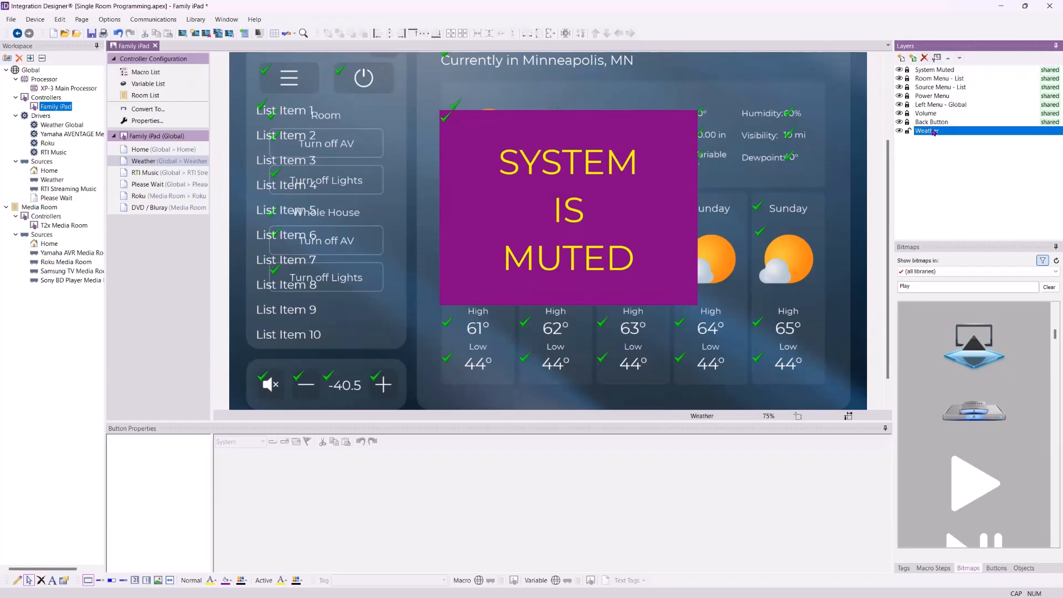
click(950, 58)
click(950, 59)
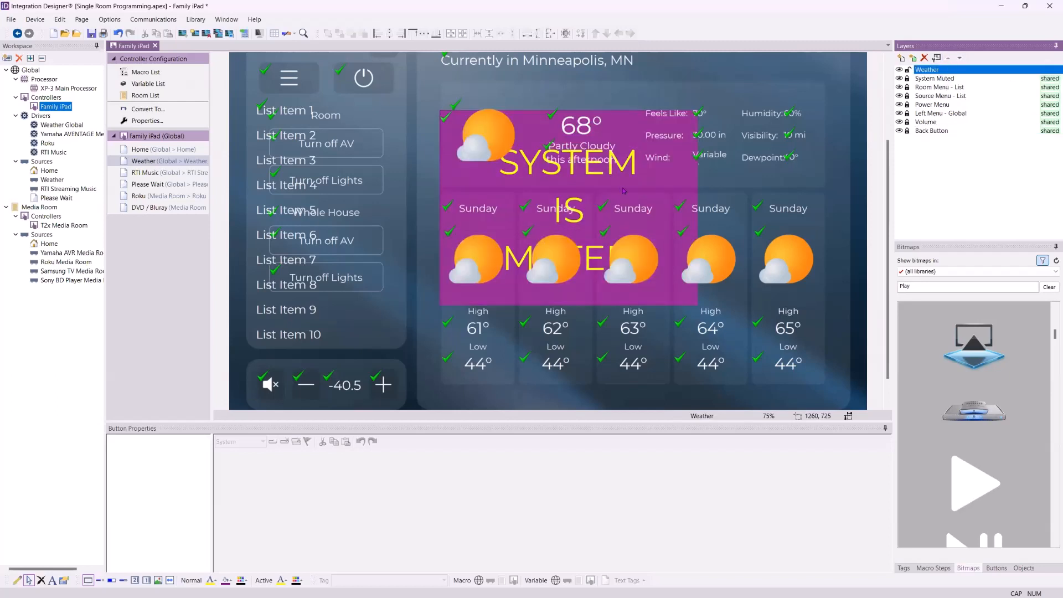
click(960, 58)
click(960, 58)
click(960, 58)
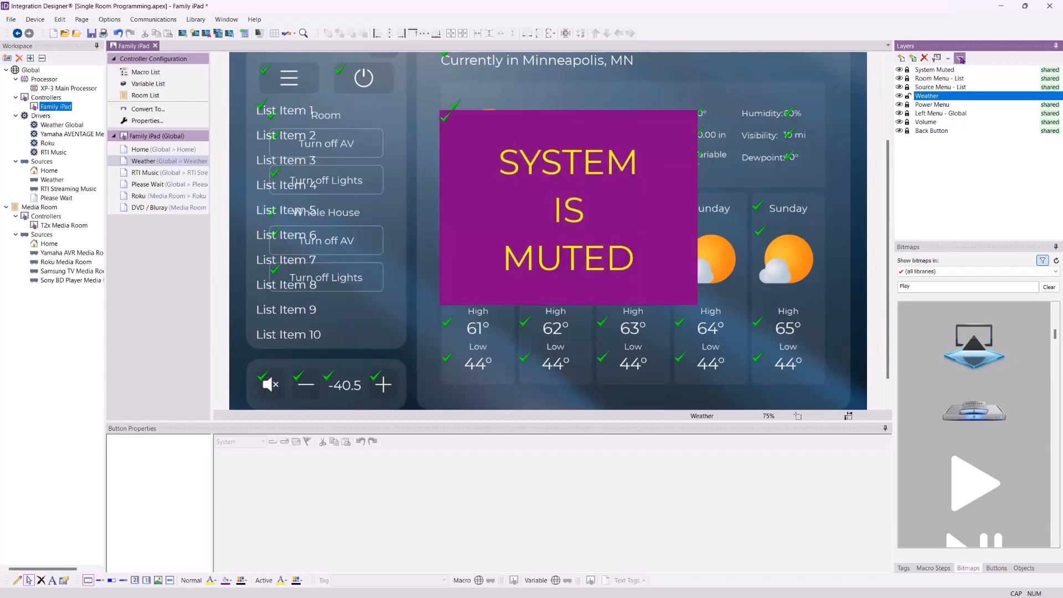
click(960, 58)
click(959, 59)
click(959, 58)
click(960, 58)
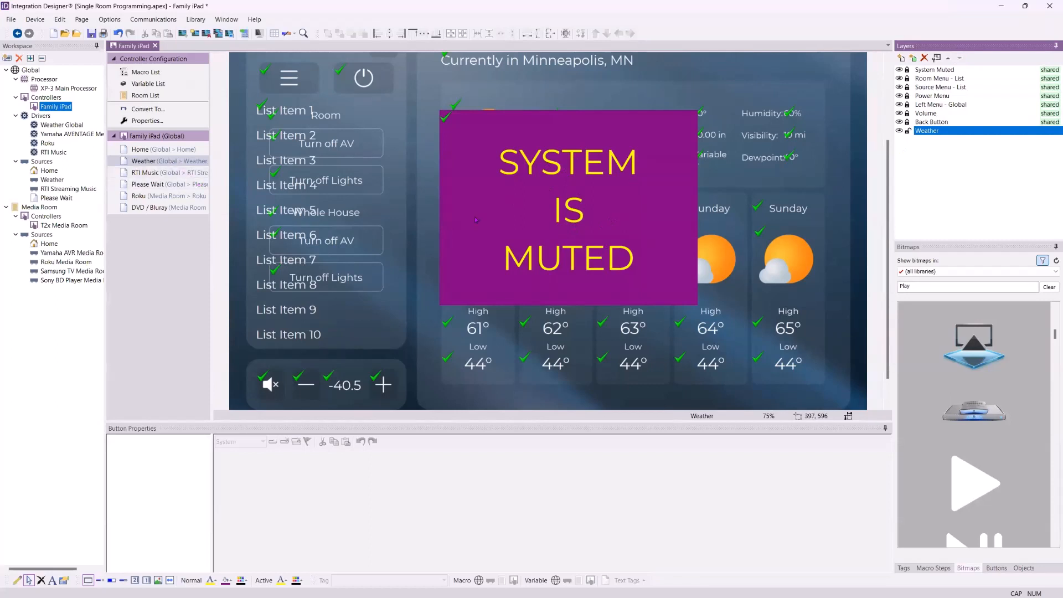
- Go to the DVD / Bluray page and hide its System Muted overlay
click(160, 173)
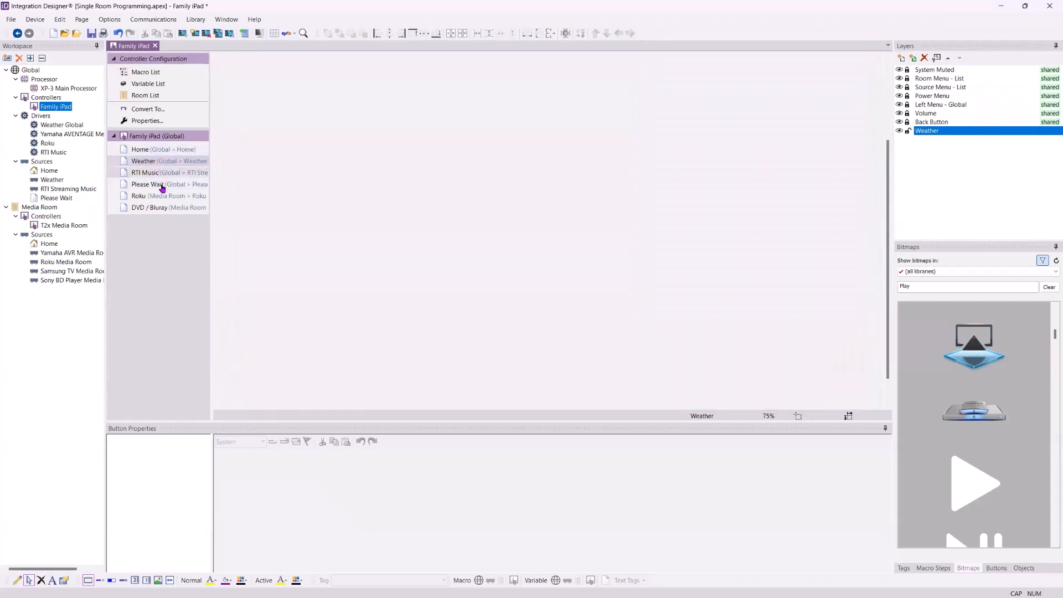
click(162, 184)
click(165, 206)
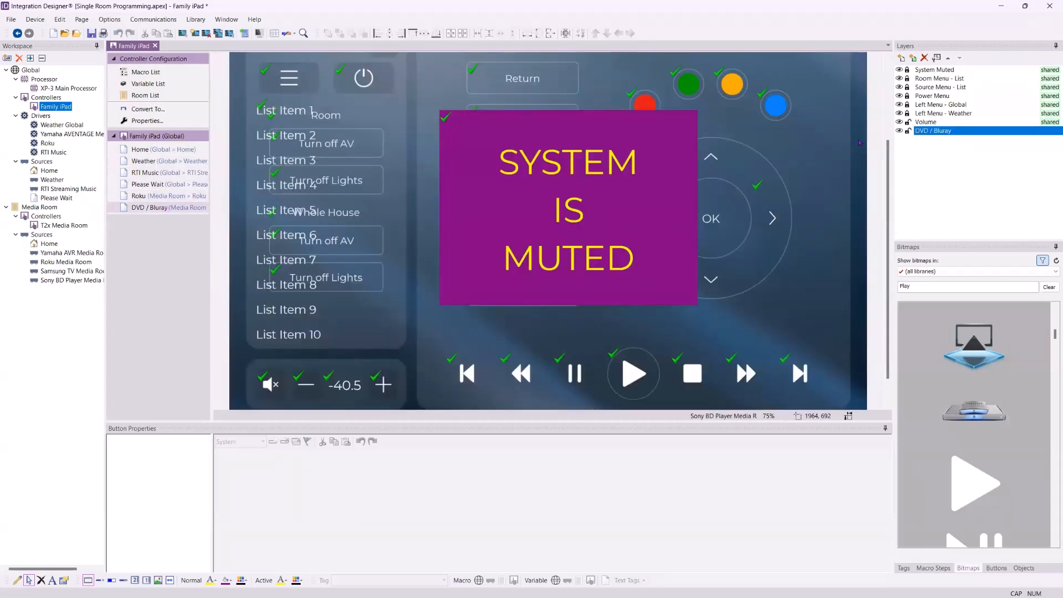
click(899, 70)
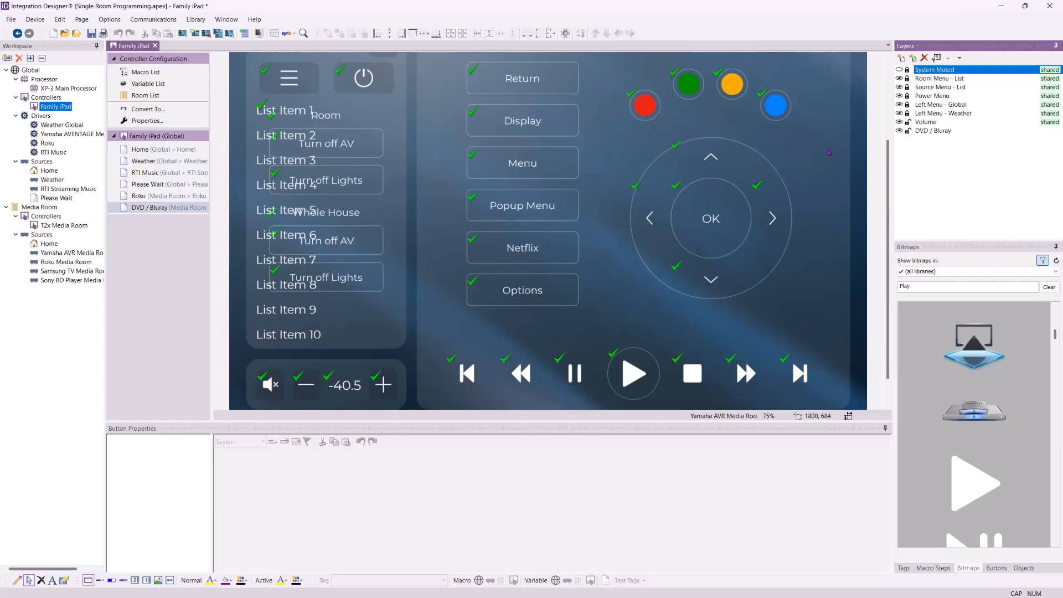
scroll(829, 146, up, 2)
- Show the System Muted overlay again and enlarge its purple panel up and to the left
scroll(826, 143, down, 1)
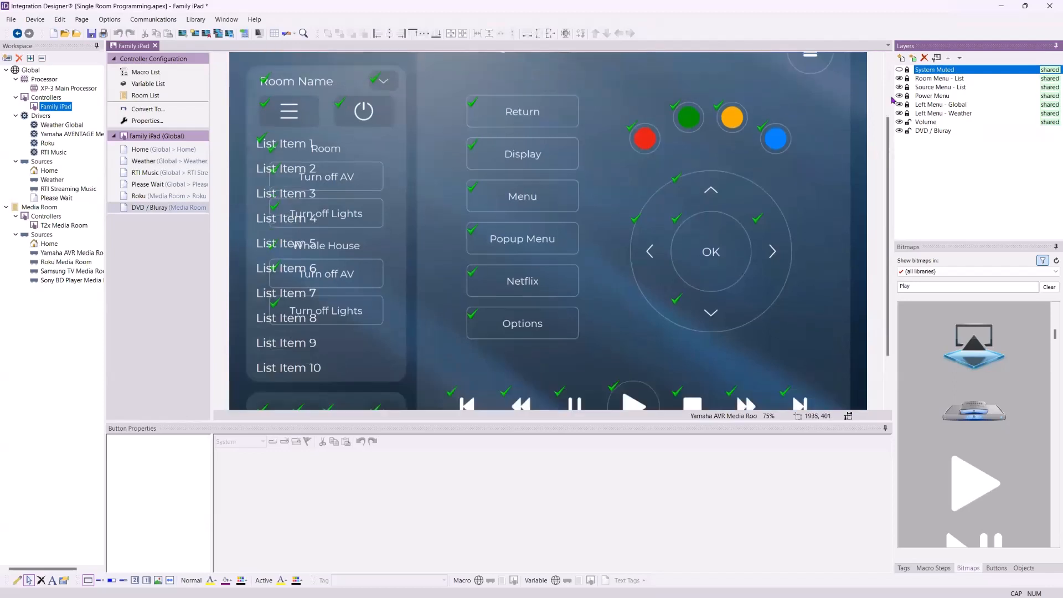
click(899, 70)
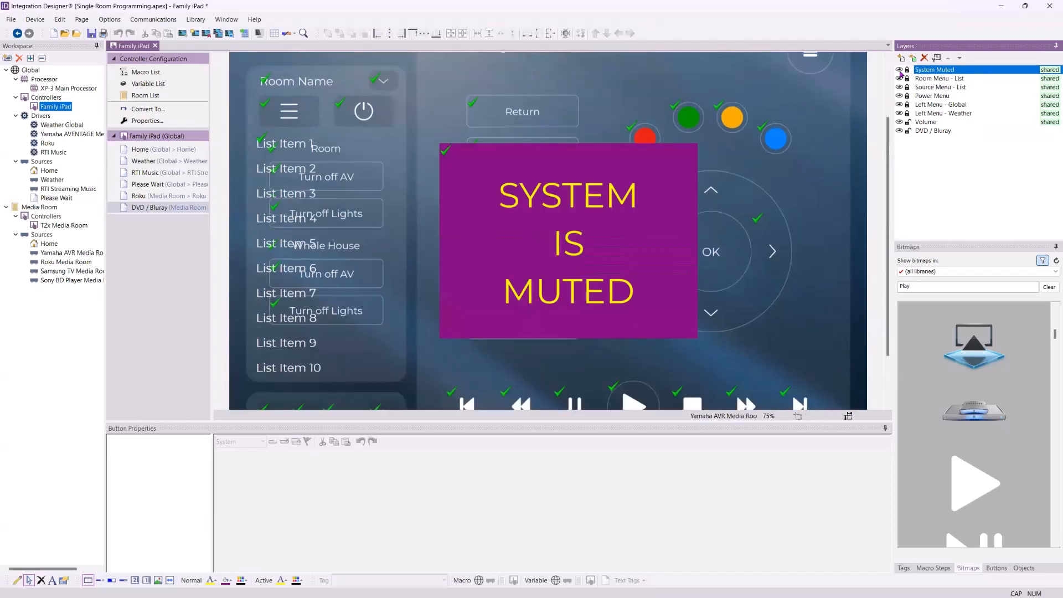
scroll(696, 252, up, 1)
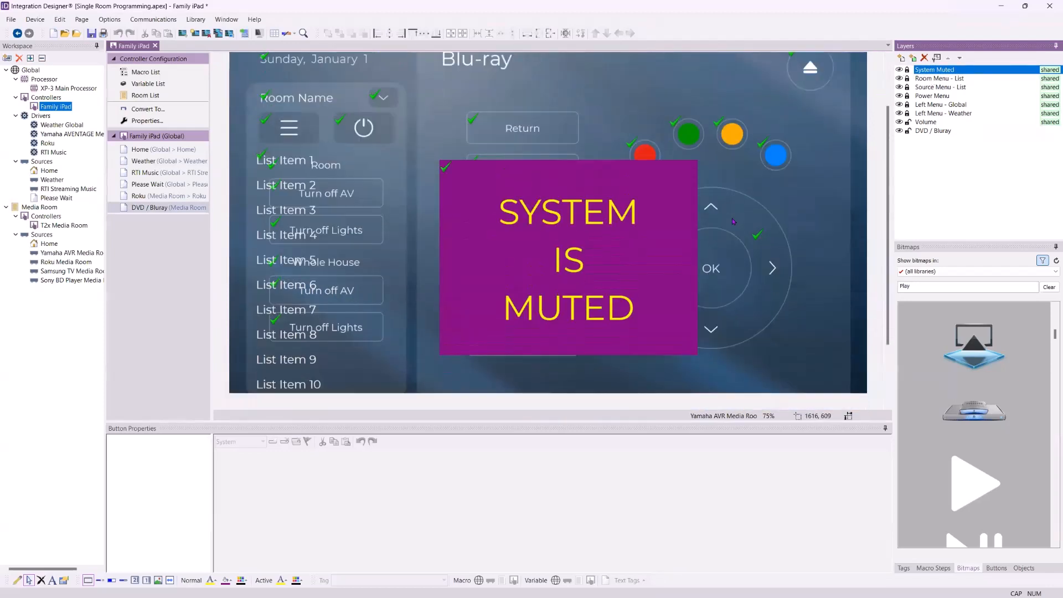
scroll(697, 252, down, 1)
scroll(627, 268, up, 2)
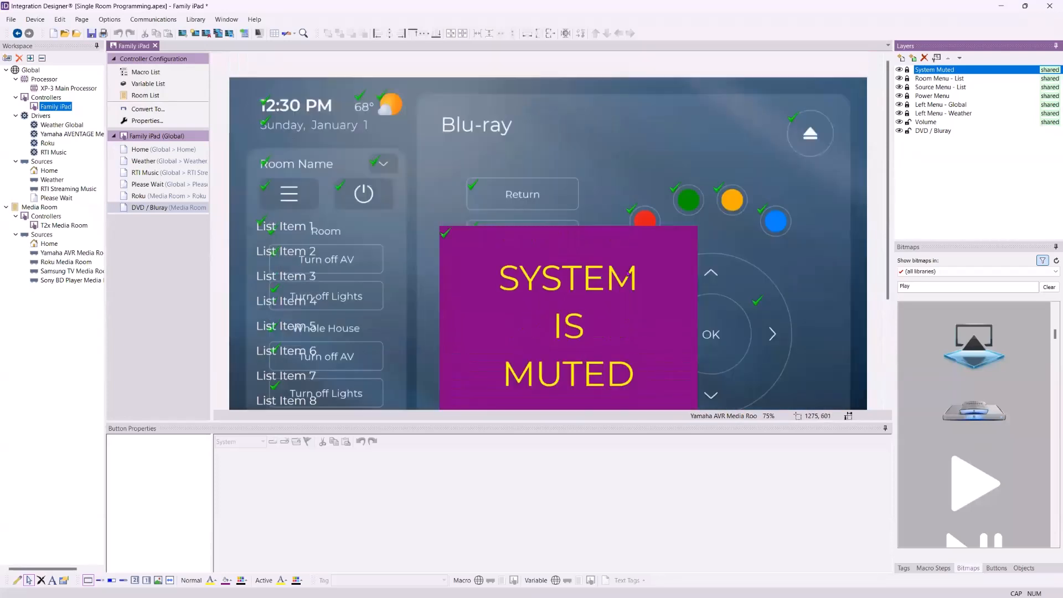
scroll(628, 268, down, 1)
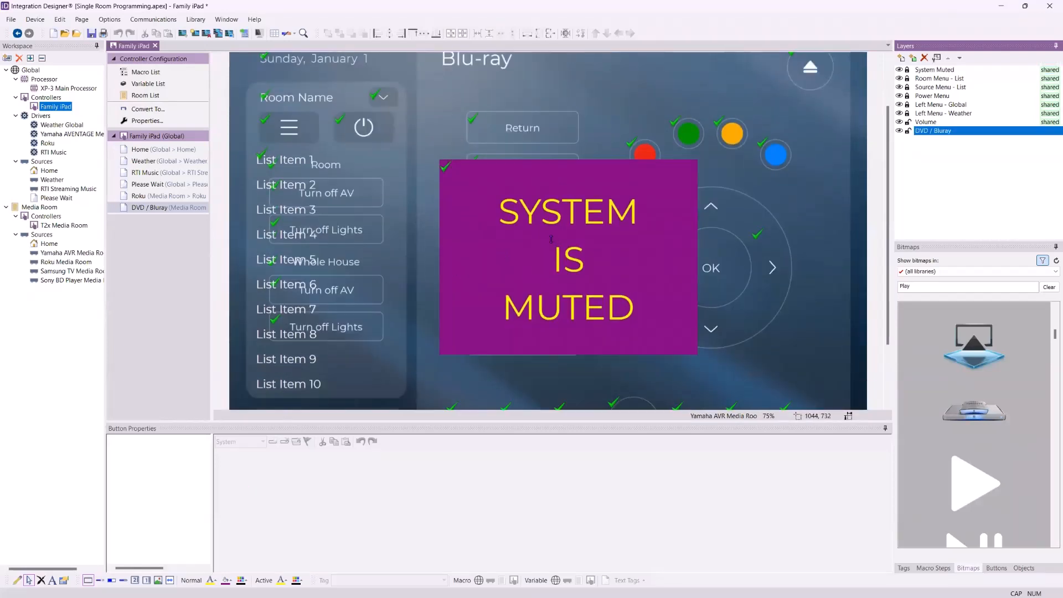
click(449, 181)
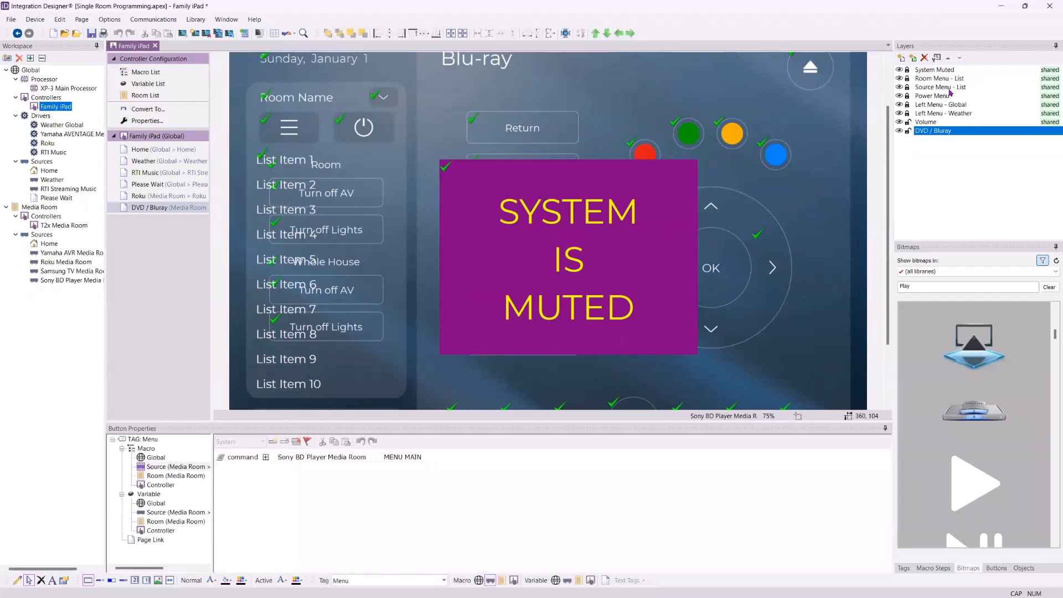
click(941, 70)
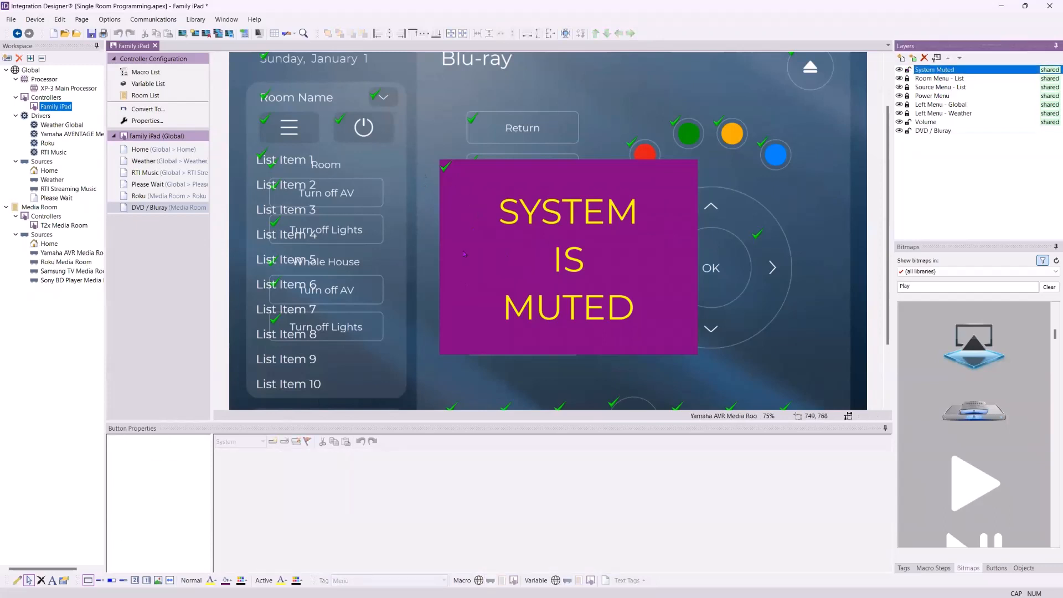
drag(439, 160, 403, 123)
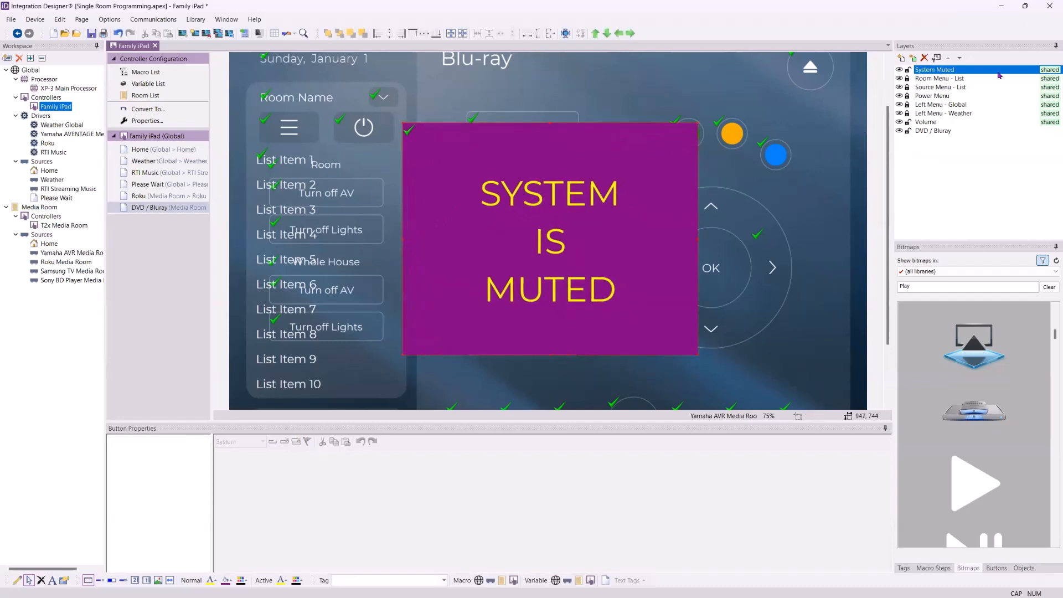
- Centre the muted panel vertically on the DVD / Bluray page, then hide the overlay
click(158, 185)
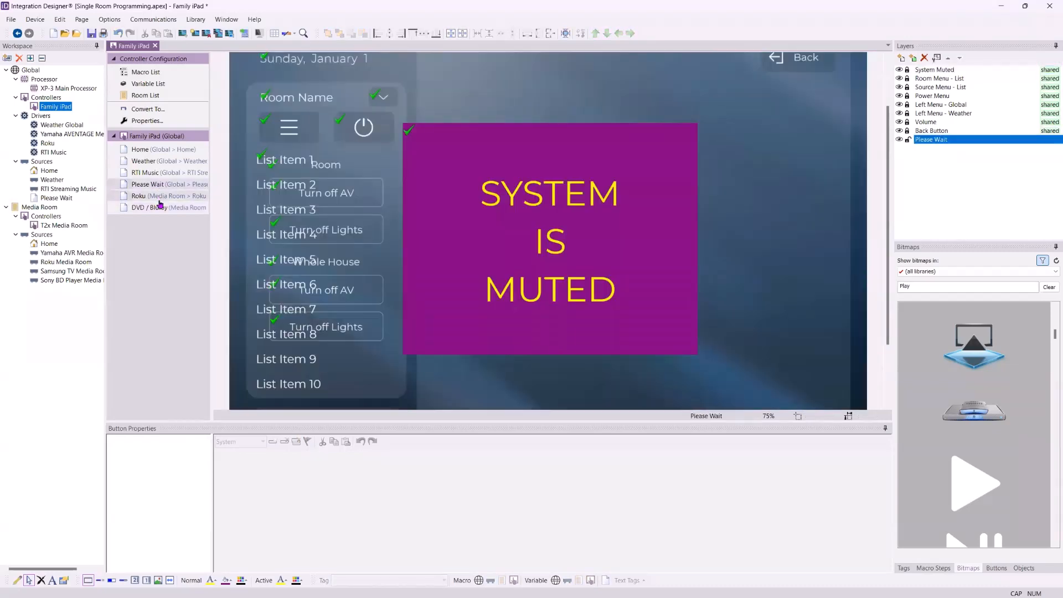
click(159, 197)
click(162, 208)
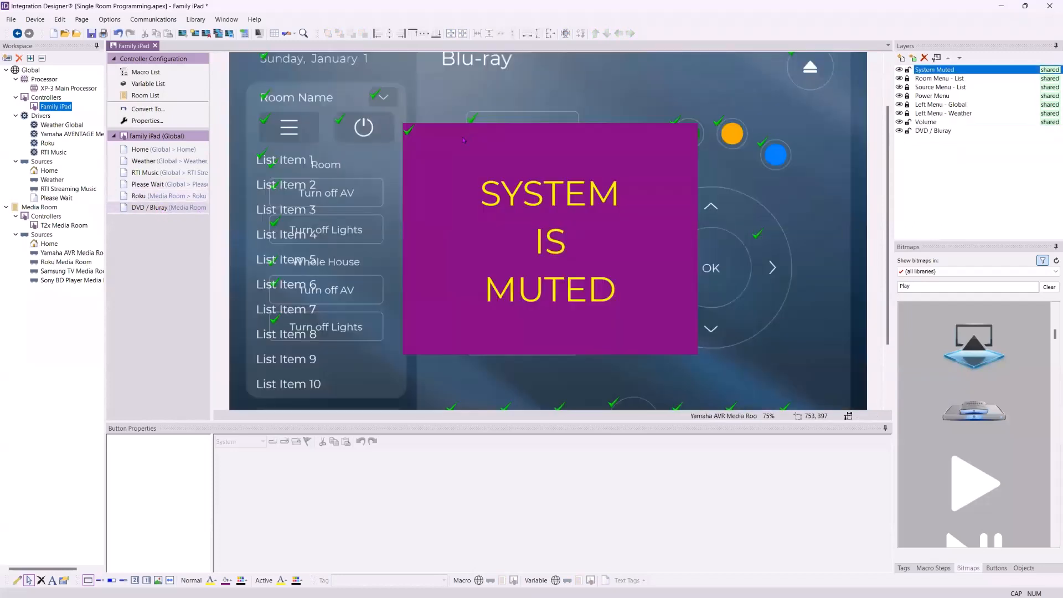
click(460, 155)
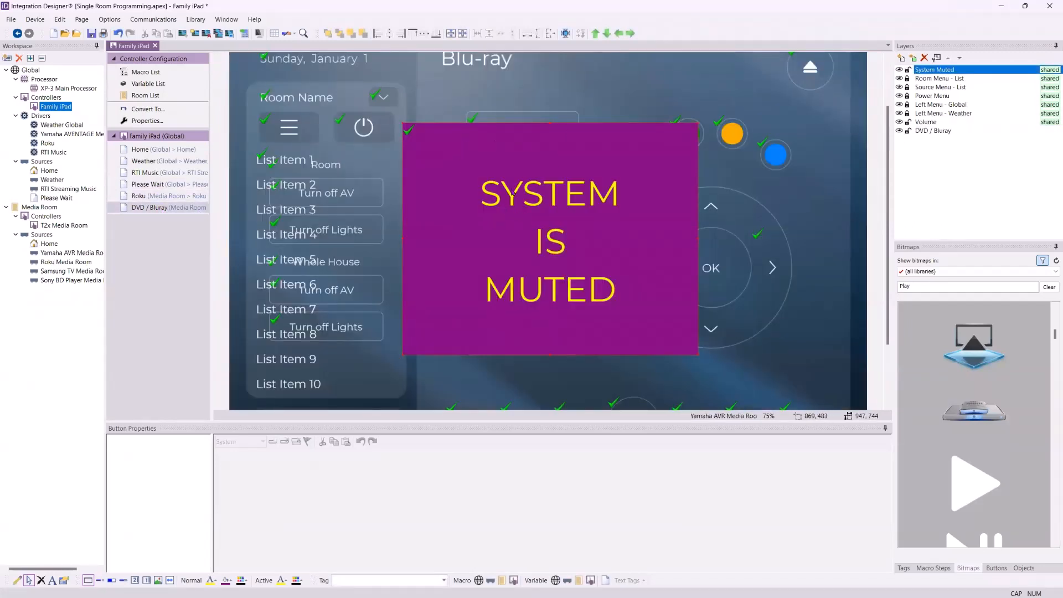
click(451, 34)
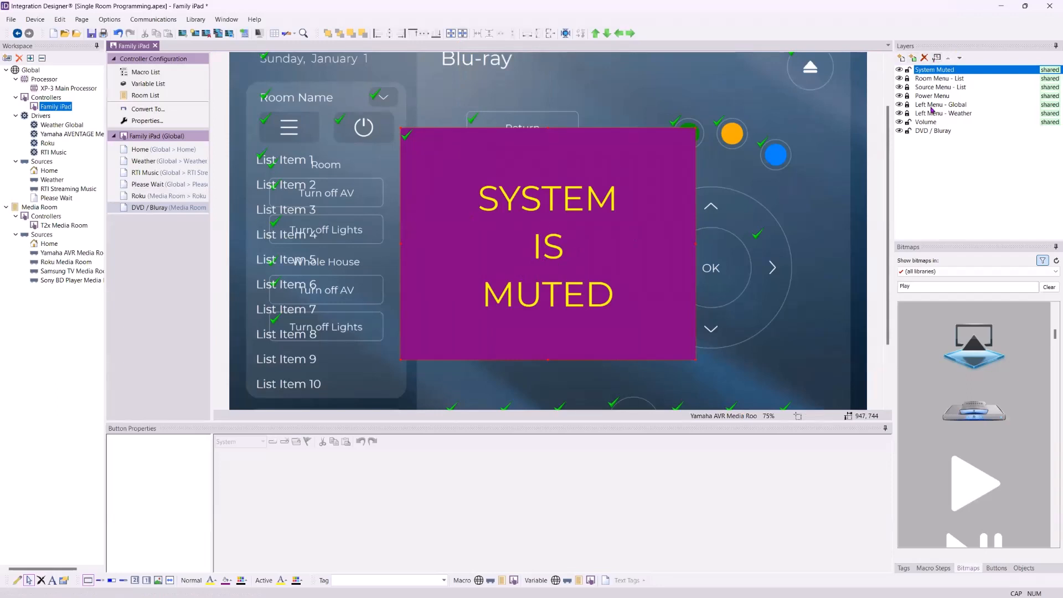
scroll(929, 159, down, 3)
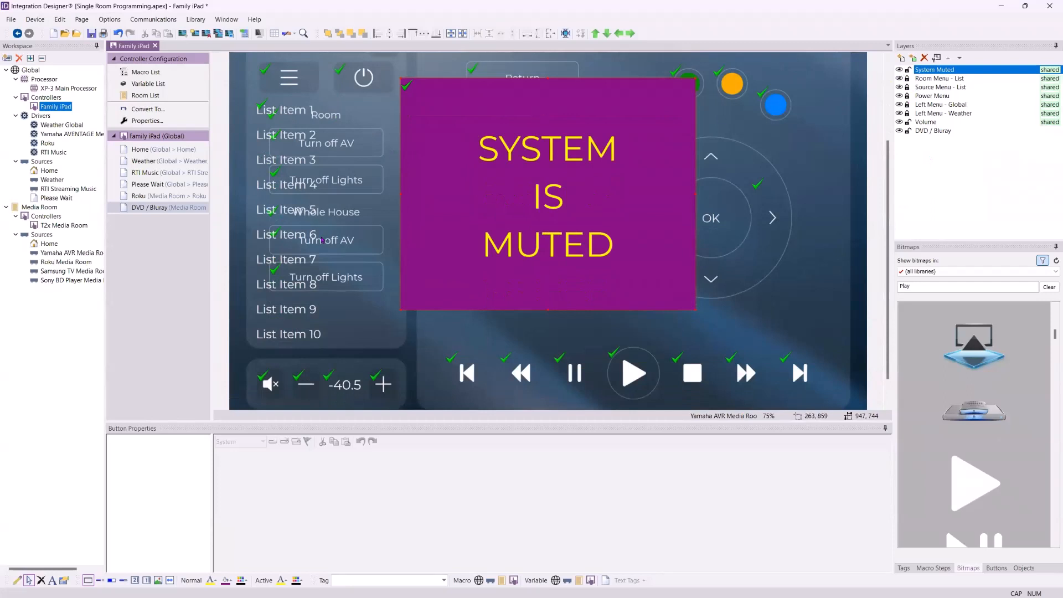
drag(557, 422, 557, 501)
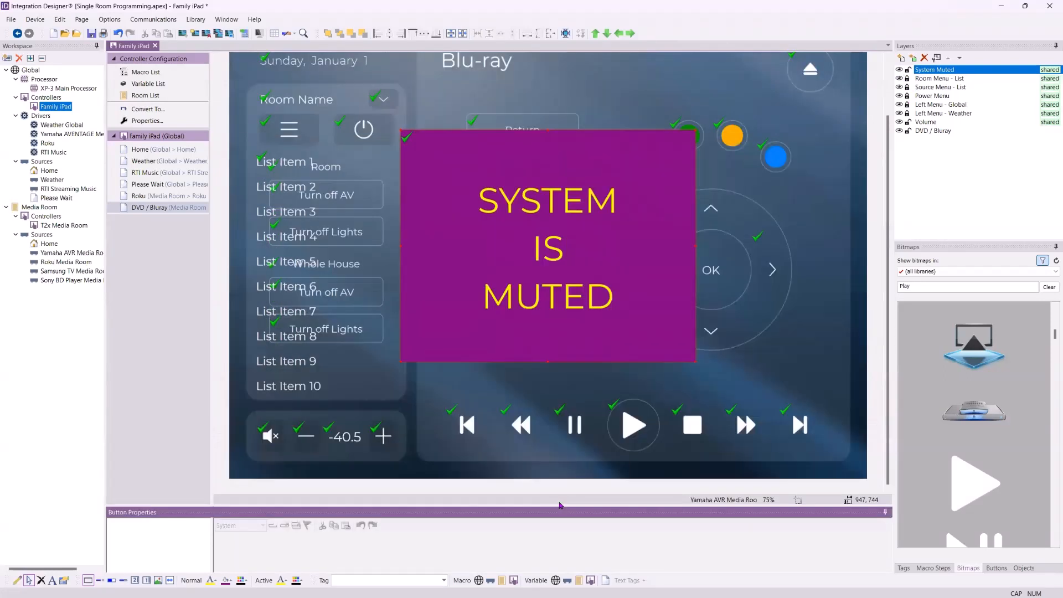
click(898, 70)
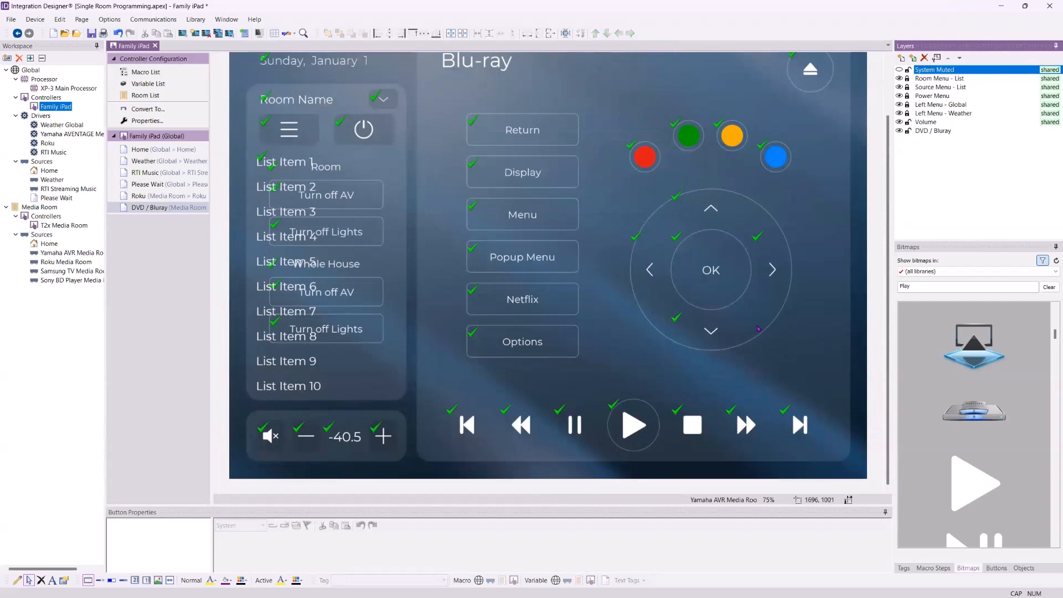
- Open Roku Media Room, hide its System Muted overlay and select the Netflix button
double_click(68, 264)
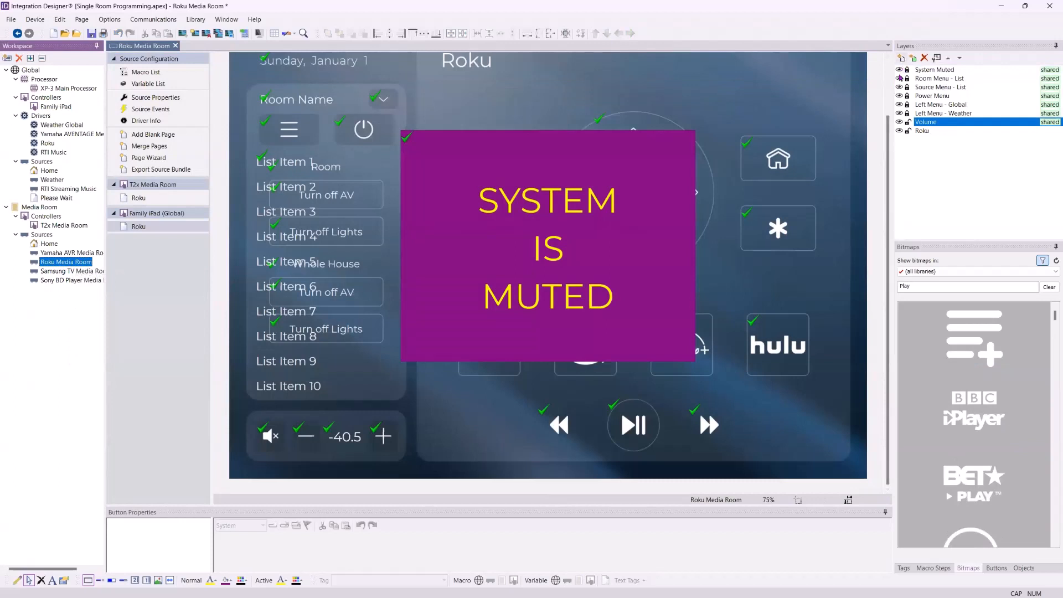
click(898, 71)
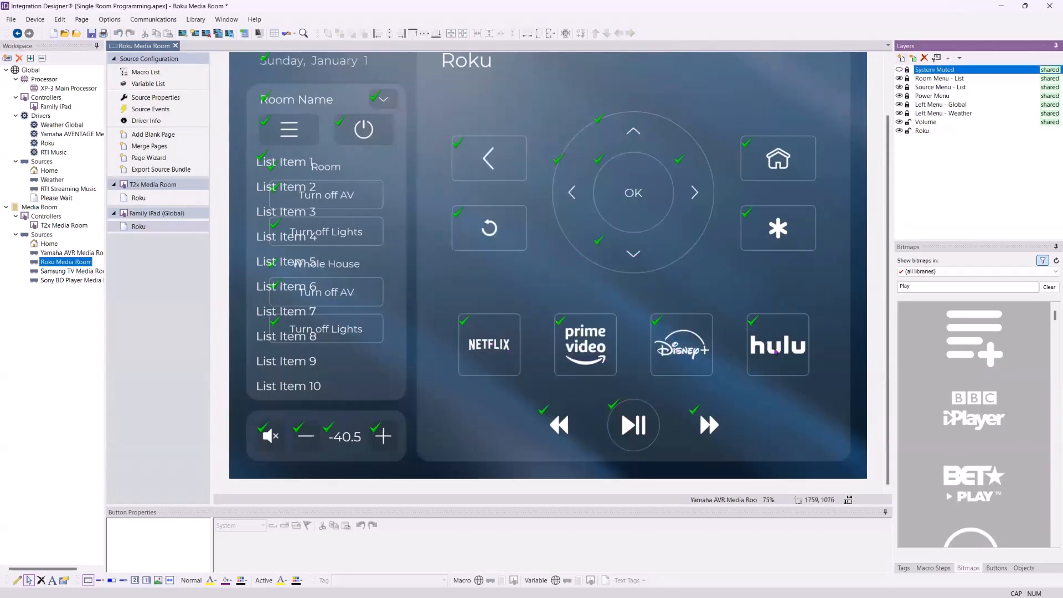
click(481, 353)
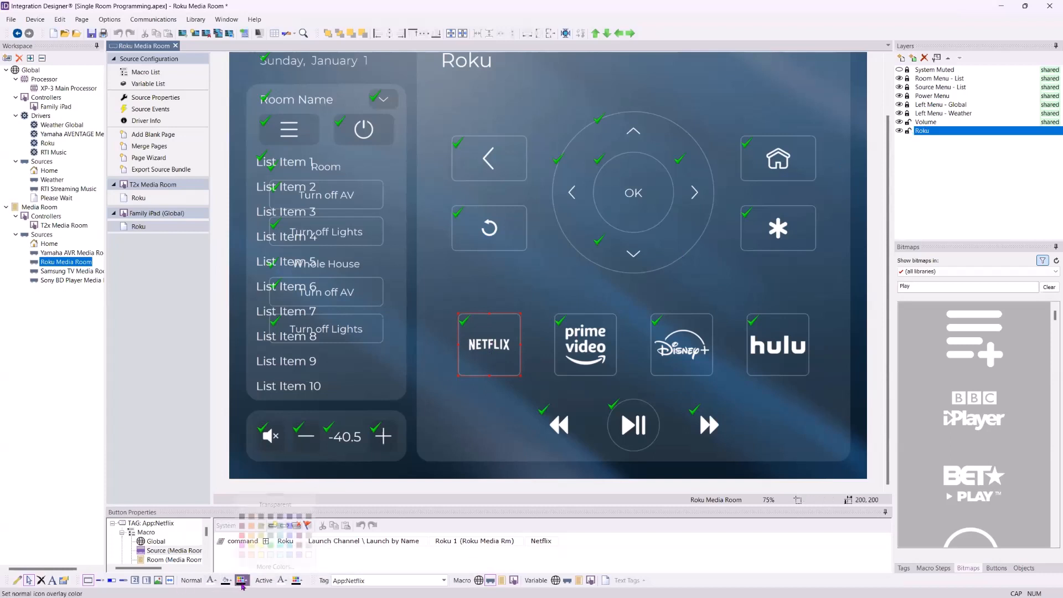
- Tint the Netflix logo red and the Prime Video logo blue
click(242, 581)
click(242, 540)
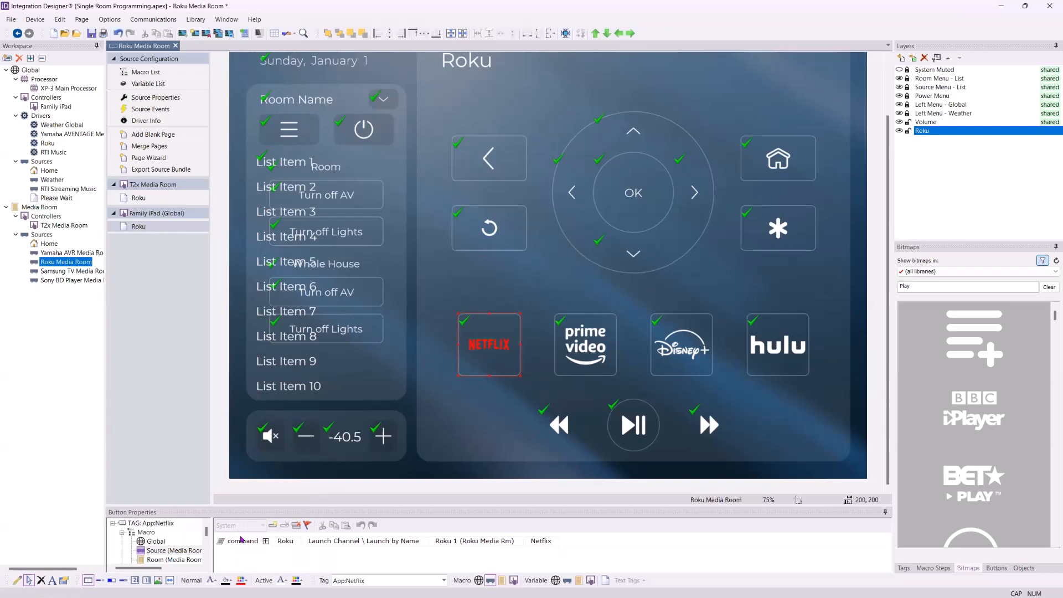
click(586, 334)
click(243, 581)
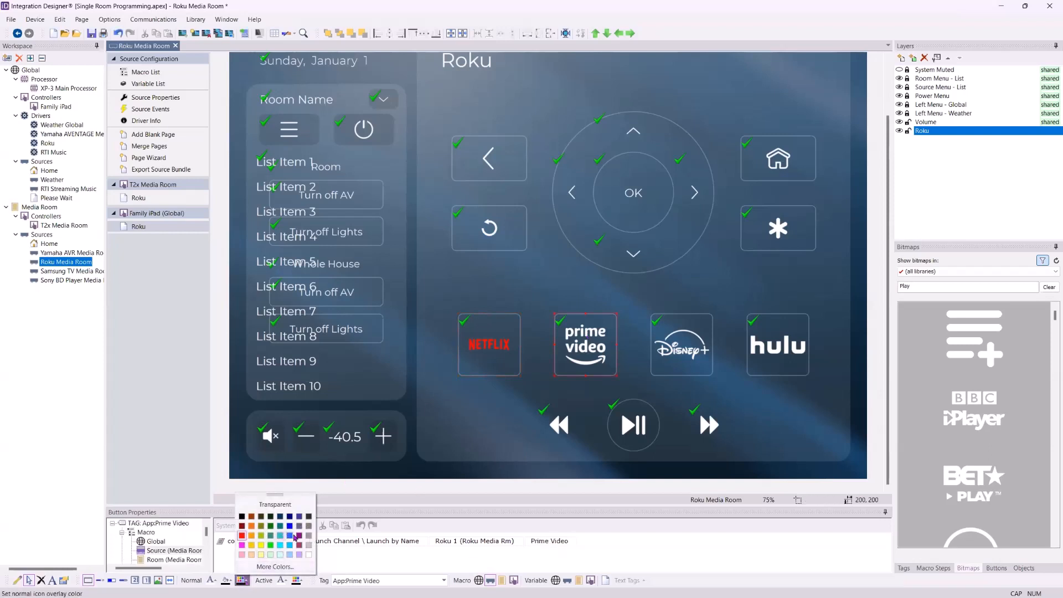
click(294, 536)
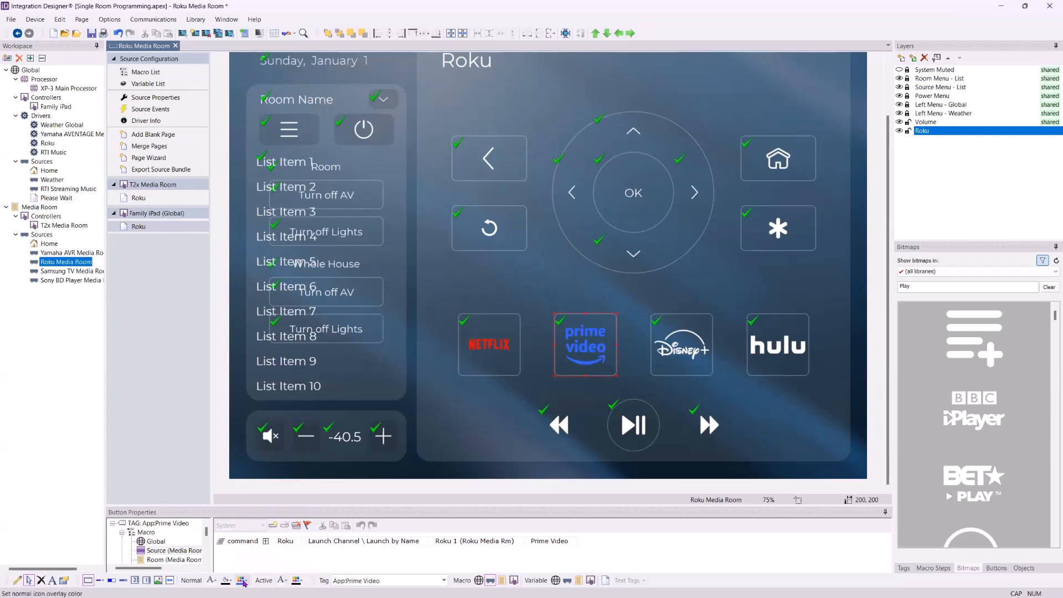
click(242, 581)
click(291, 543)
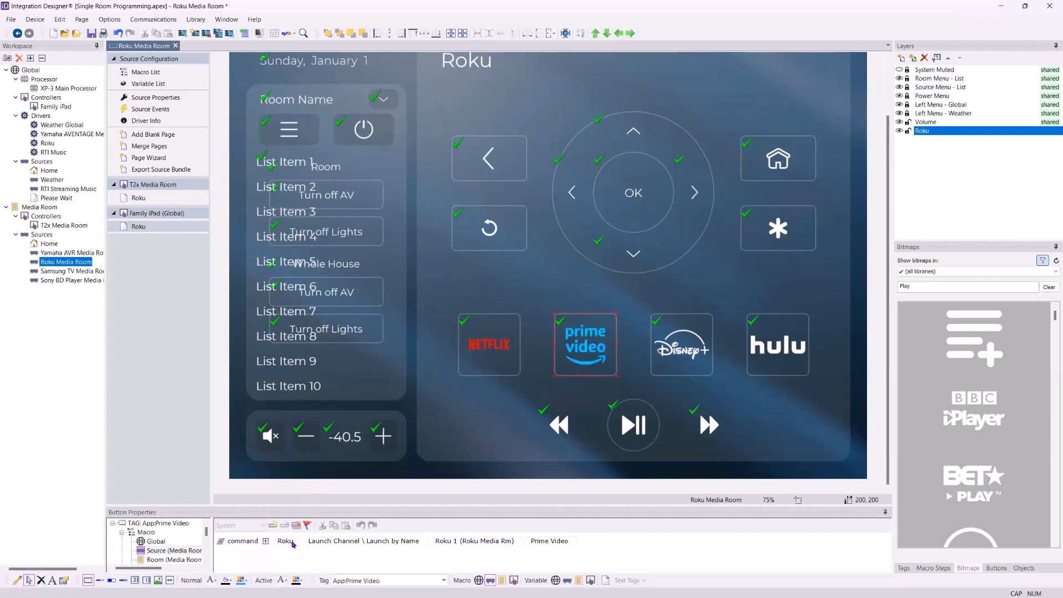
- Tint the Disney+ logo yellow and the Hulu logo sea green
click(694, 351)
click(243, 581)
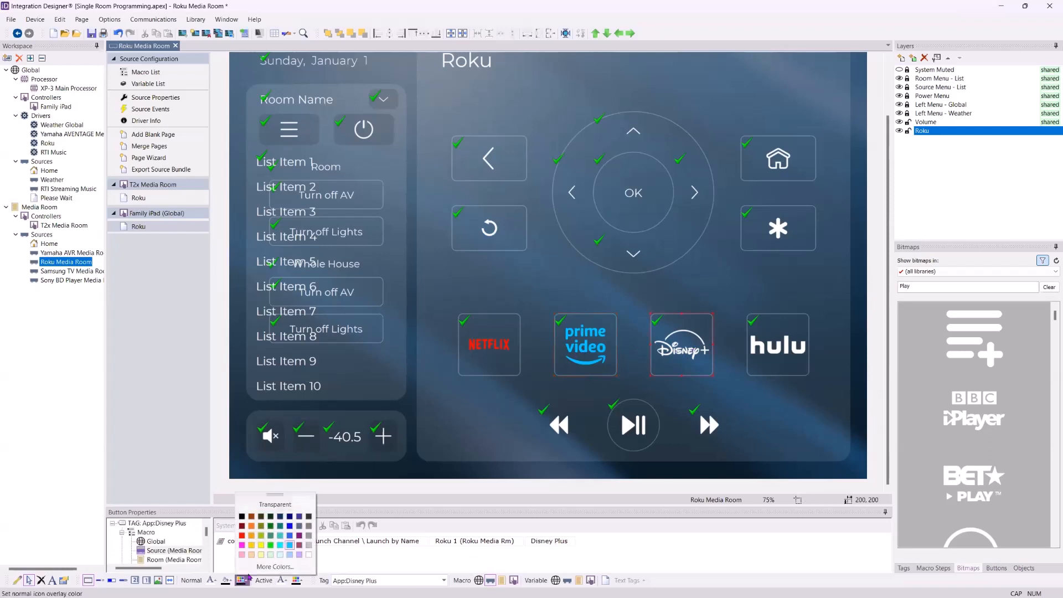
click(261, 544)
click(778, 348)
click(242, 580)
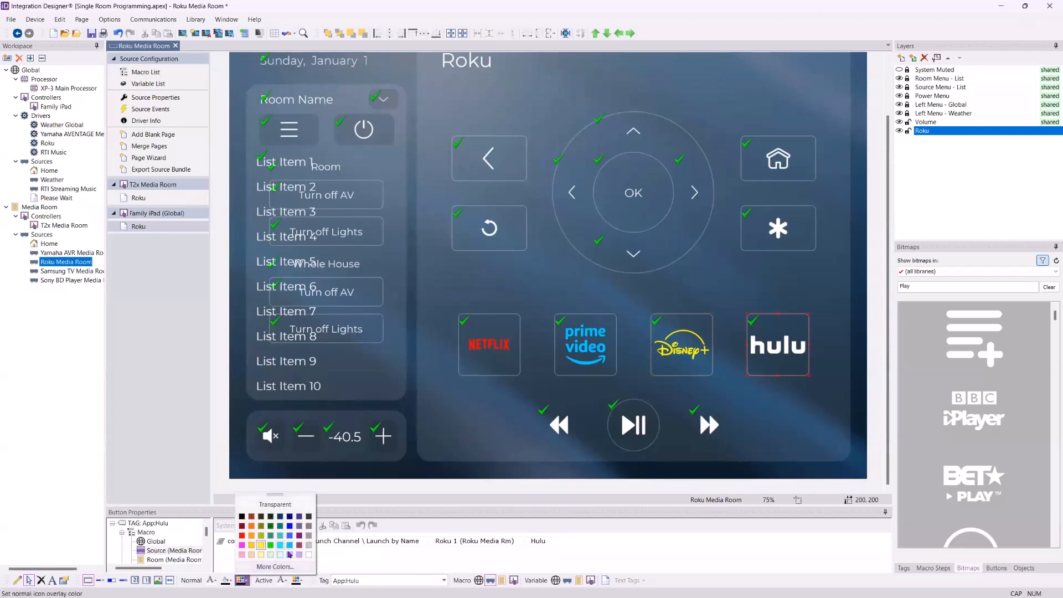
click(270, 535)
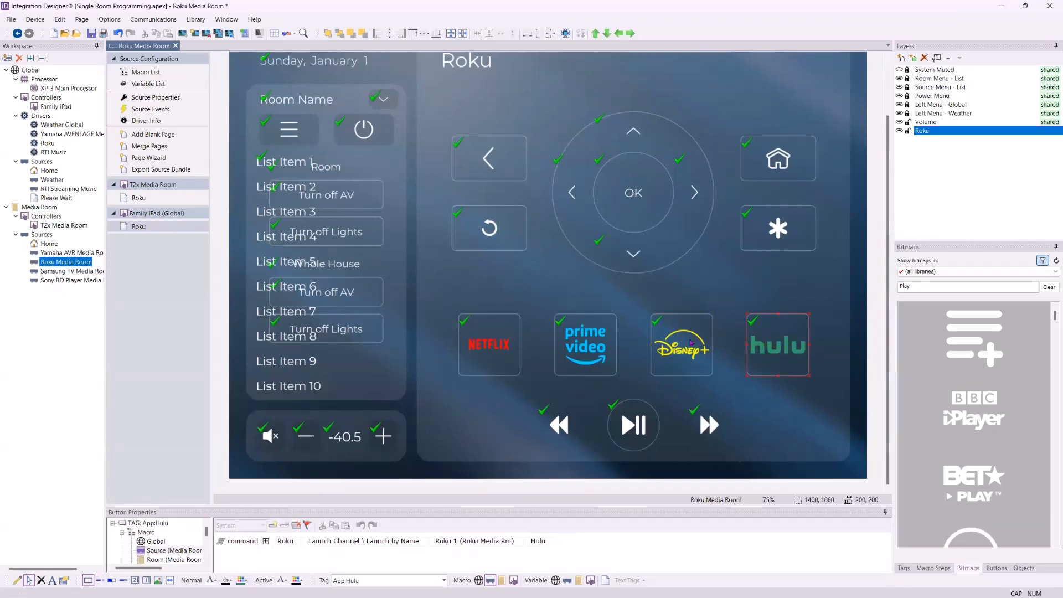
click(897, 287)
double_click(898, 287)
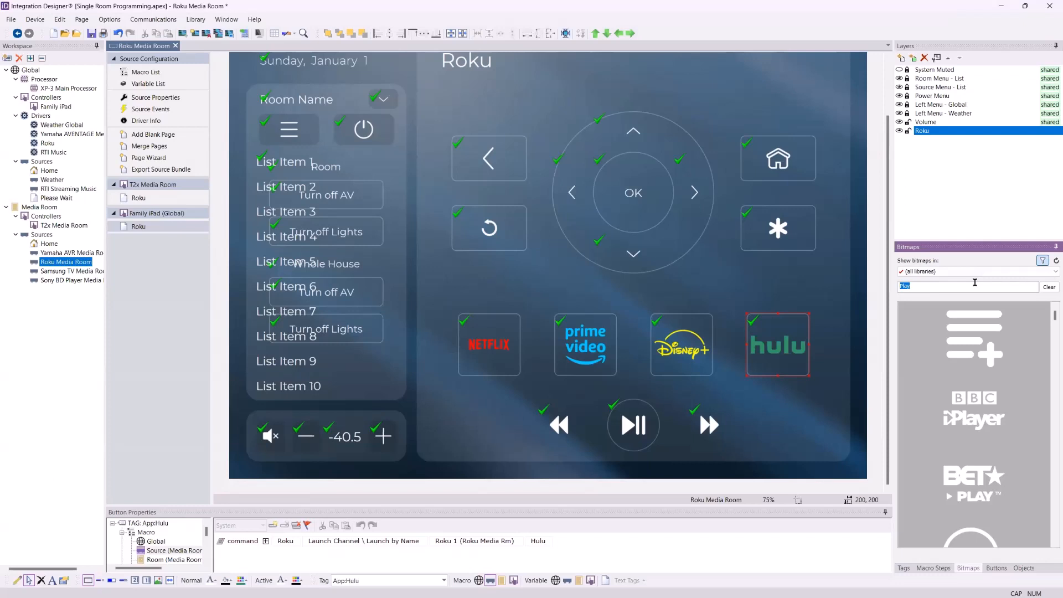
- Search the bitmap library for 'netf' and drop the blue-diamond Netflix logo on the Netflix button
text(NET)
key(BackSpace)
key(BackSpace)
key(BackSpace)
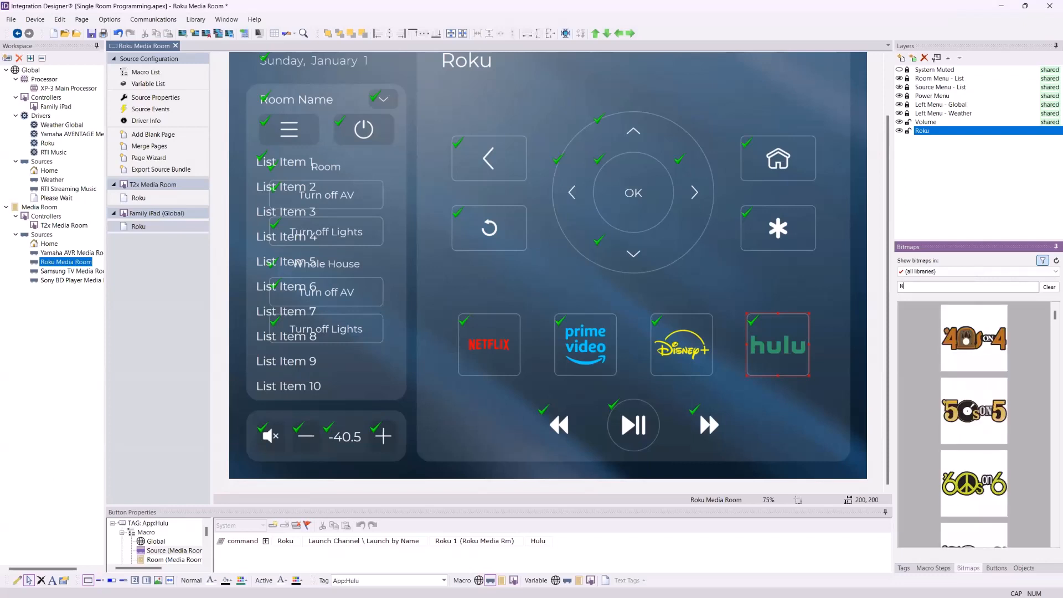
text(et)
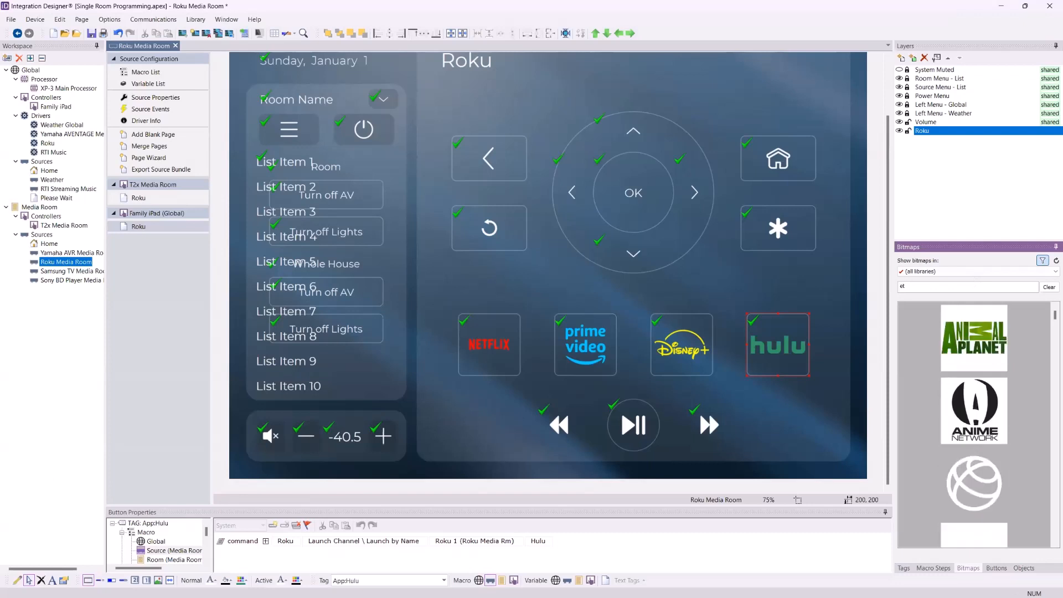
key(BackSpace)
key(BackSpace)
text(netfli)
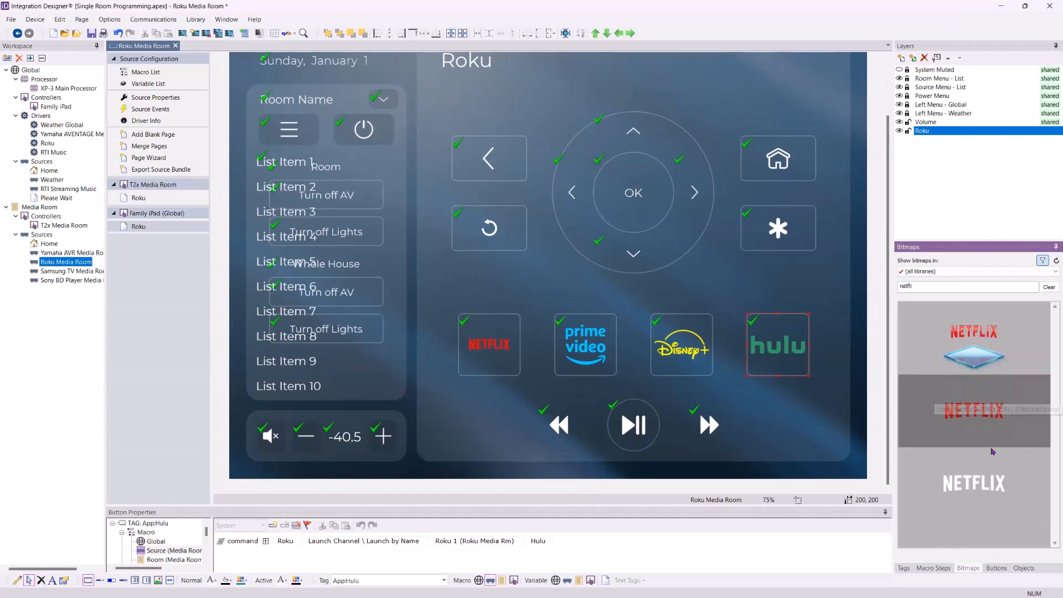
drag(999, 345, 474, 397)
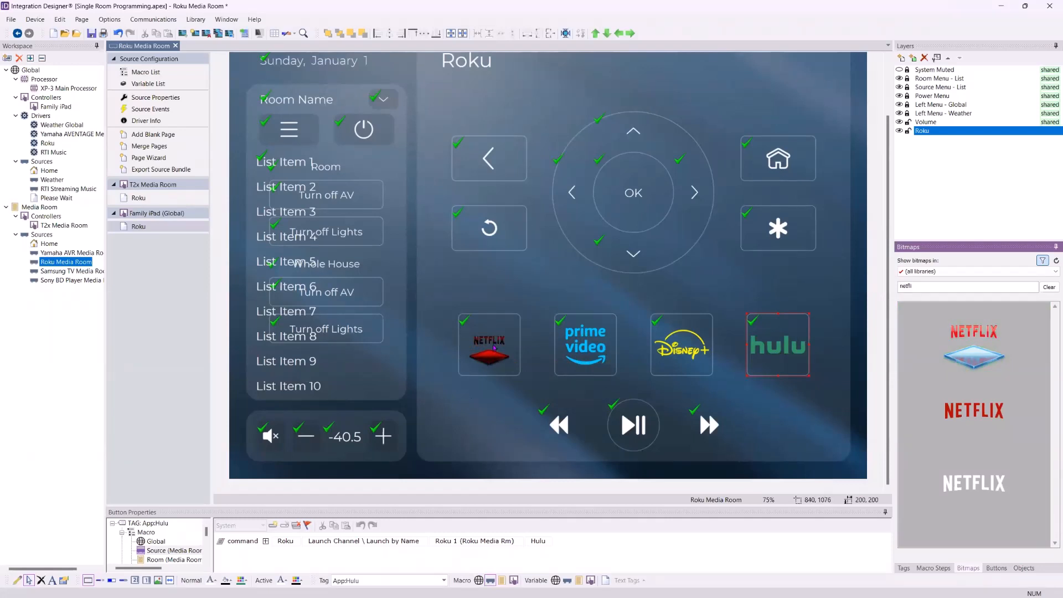
- Undo an accidental white tint on Hulu and set the Netflix button's icon tint to Transparent
click(242, 581)
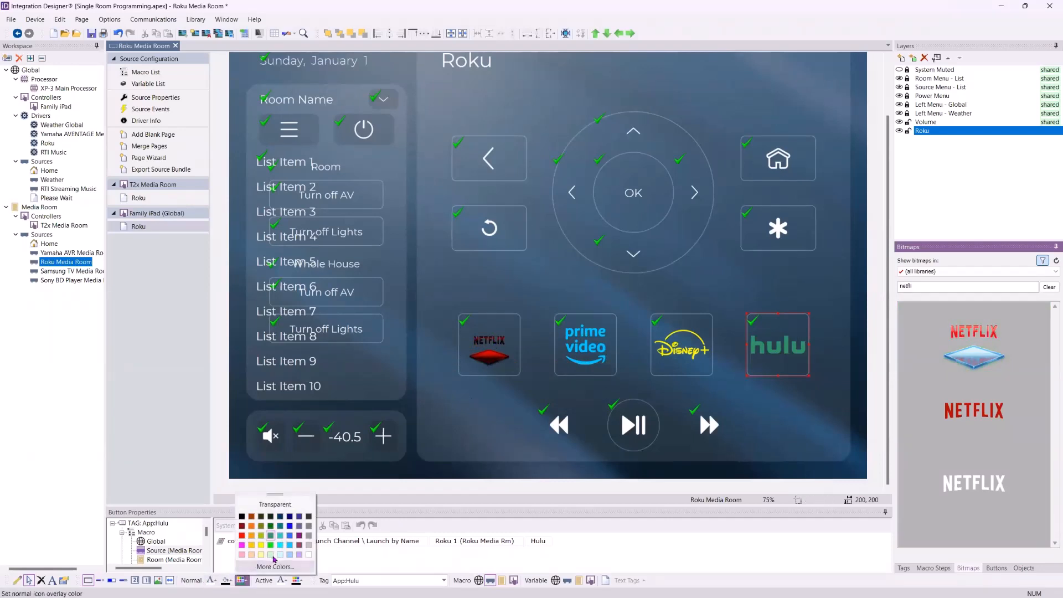
click(275, 506)
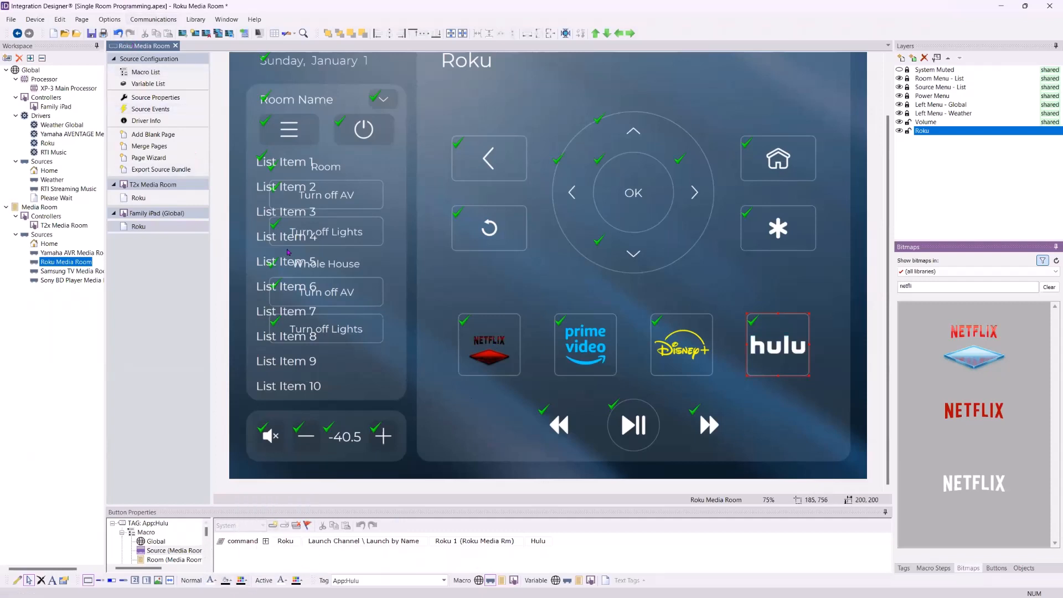
click(118, 33)
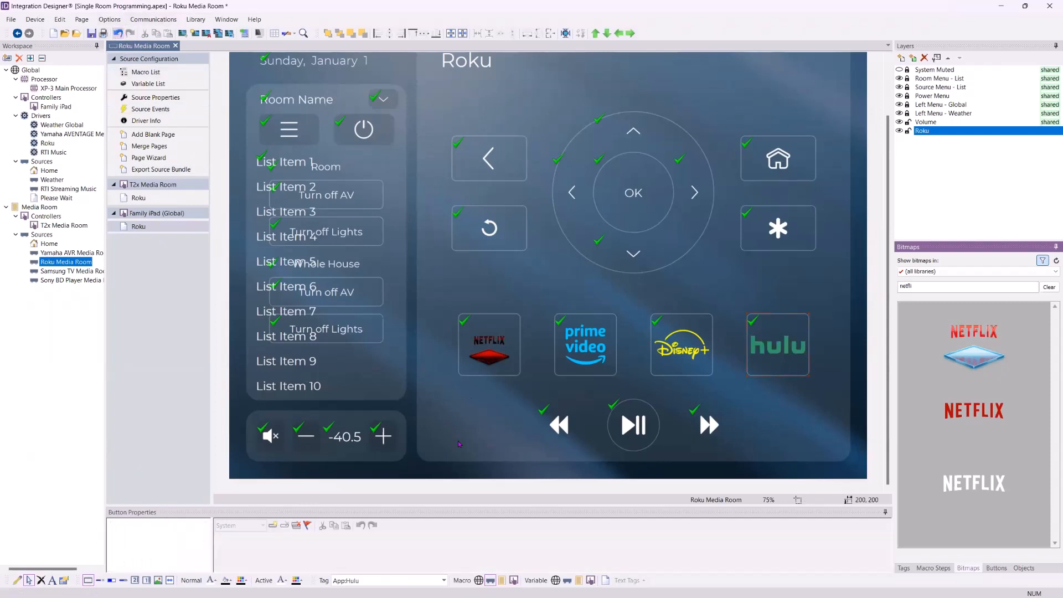
click(466, 347)
click(242, 580)
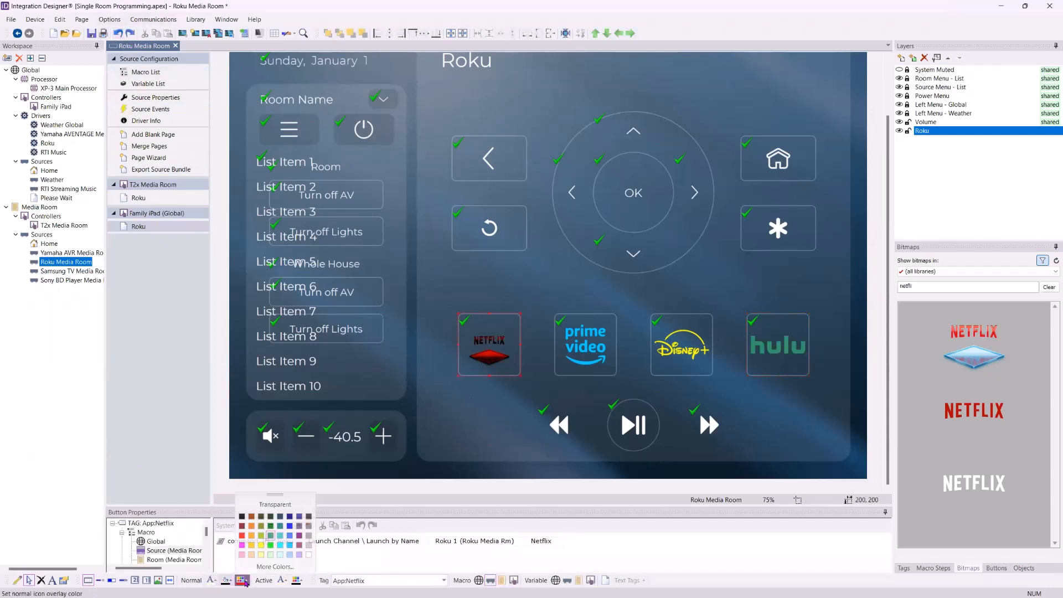
click(263, 504)
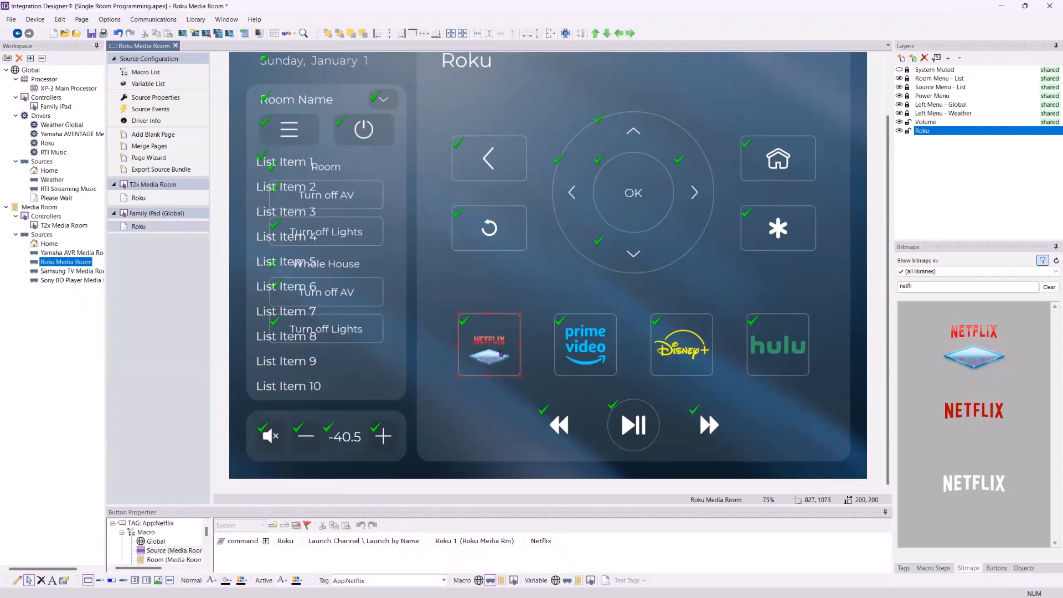
- Try the red and white NETFLIX logos, then settle on the blue-diamond logo and adjust the button height
drag(985, 430, 503, 354)
drag(963, 480, 493, 349)
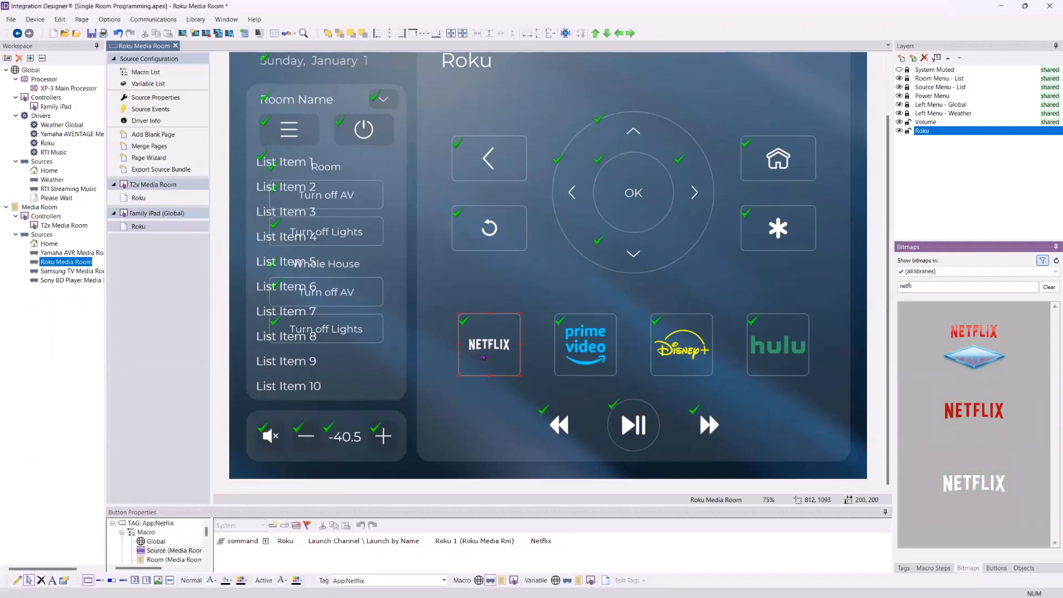
drag(974, 346, 469, 364)
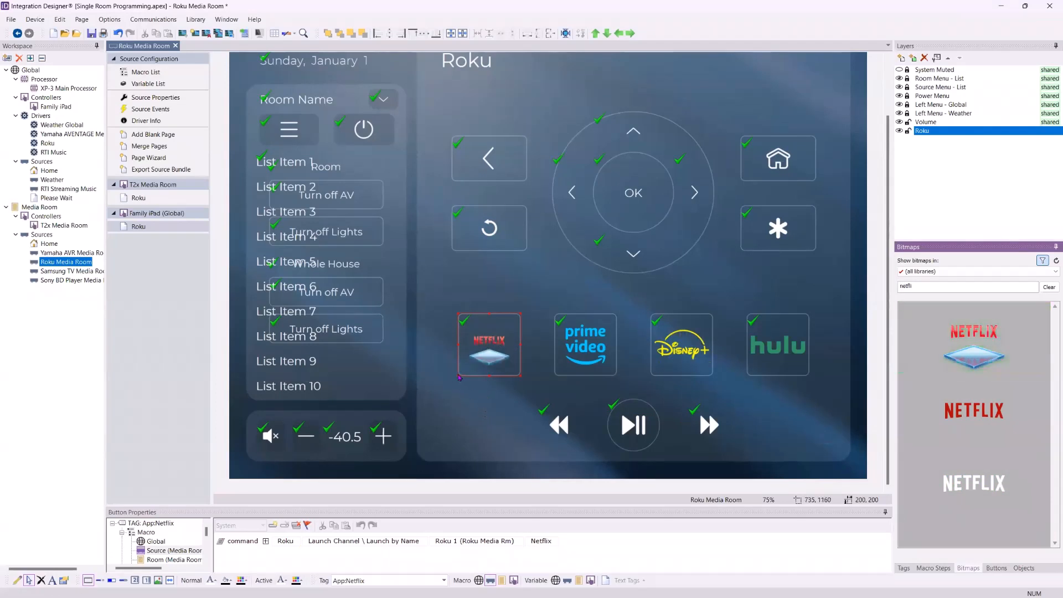
mouse_move(481, 376)
mouse_down()
mouse_move(482, 354)
mouse_move(475, 375)
mouse_up()
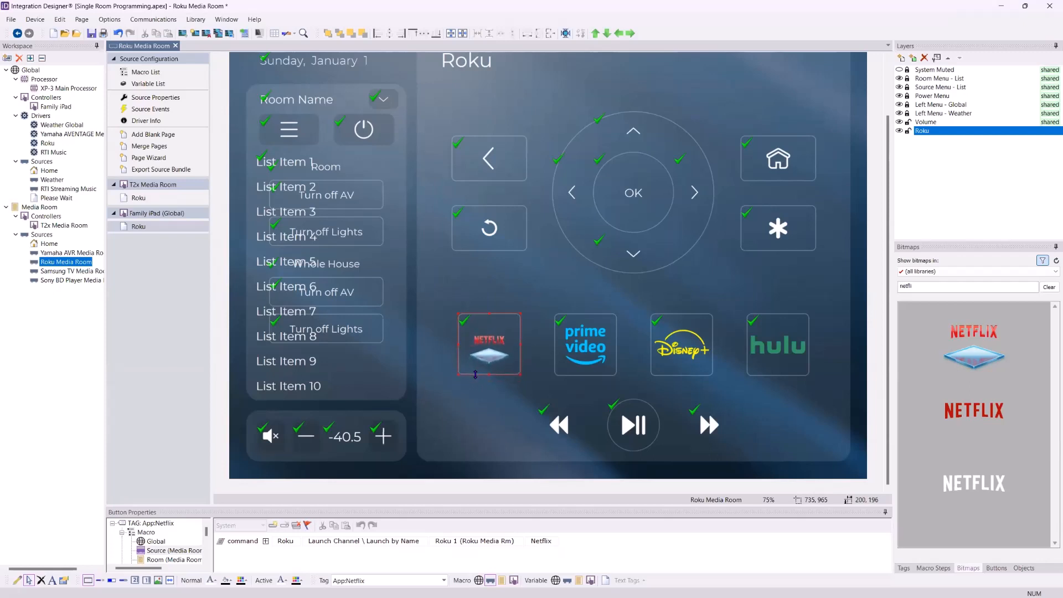
click(489, 409)
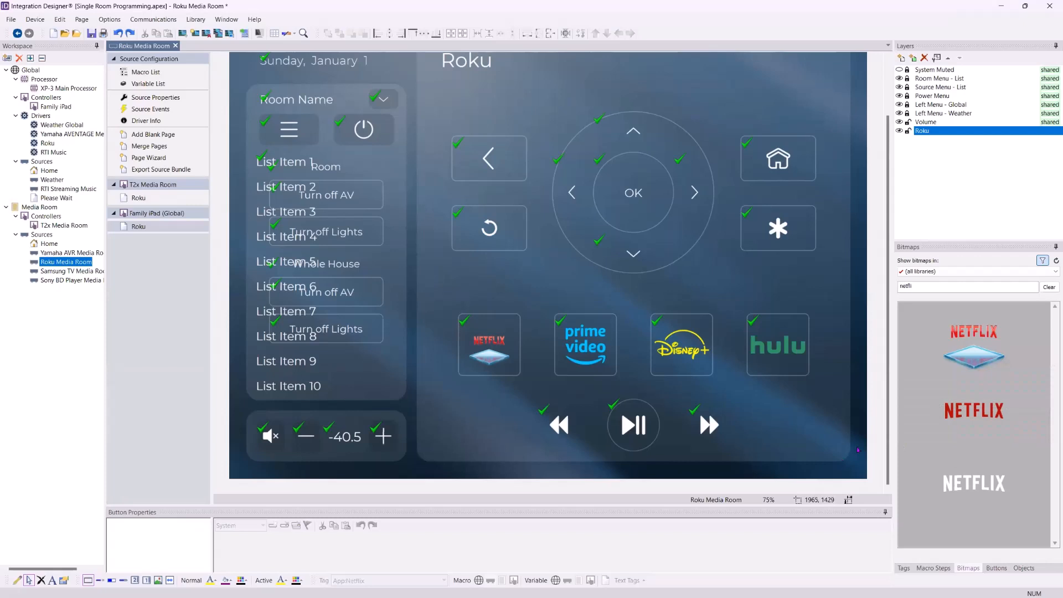
scroll(885, 223, up, 1)
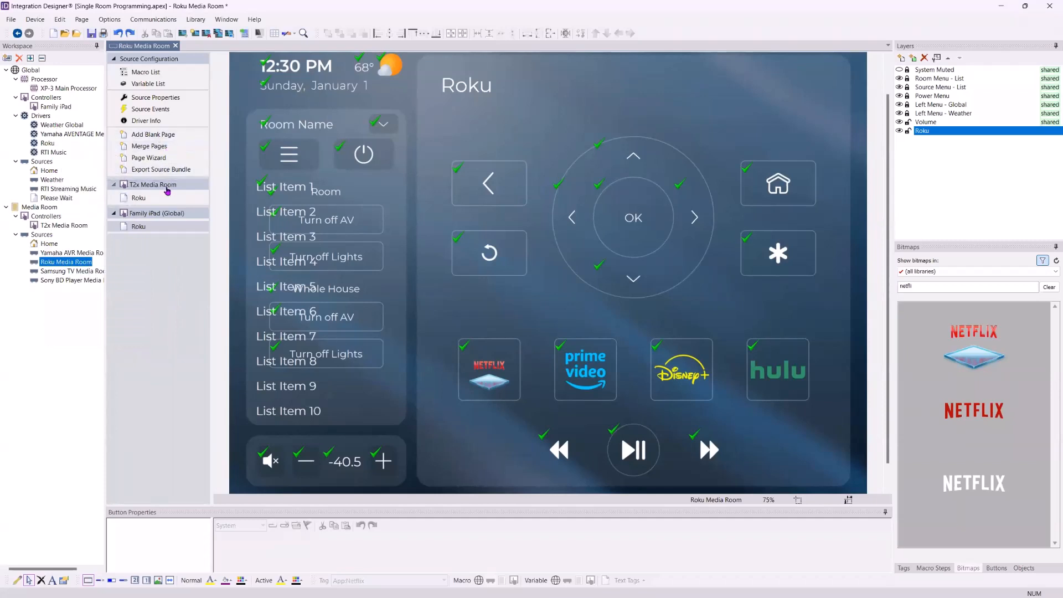
- Open the Family iPad Home page and hide its System Muted overlay
click(48, 169)
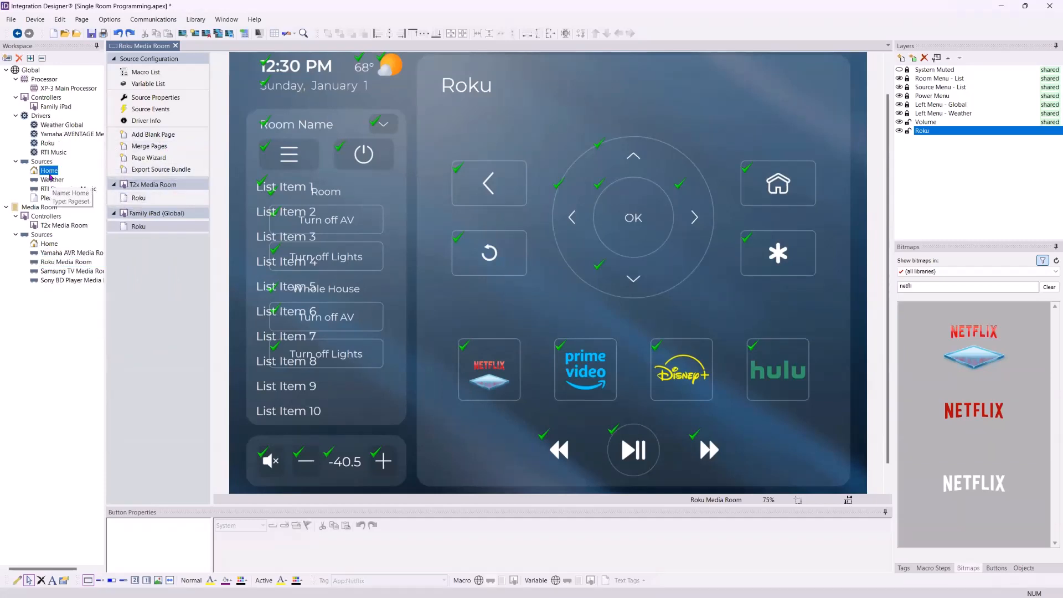
click(133, 172)
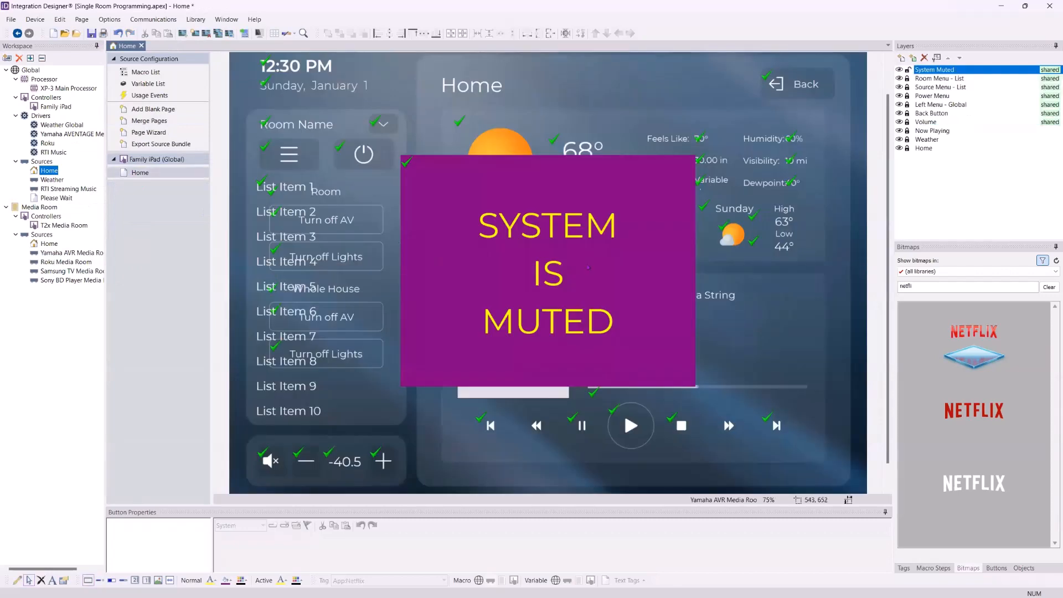
click(898, 70)
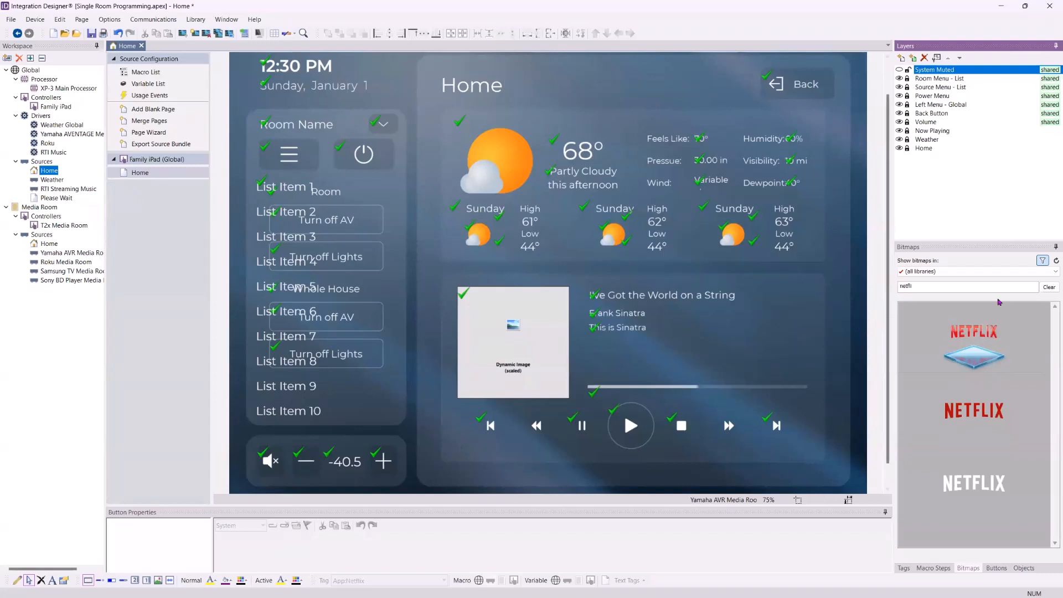
- Clear the Netflix search, show the Coral - Backgrounds library, and browse it with the screen-size filter toggled
click(924, 248)
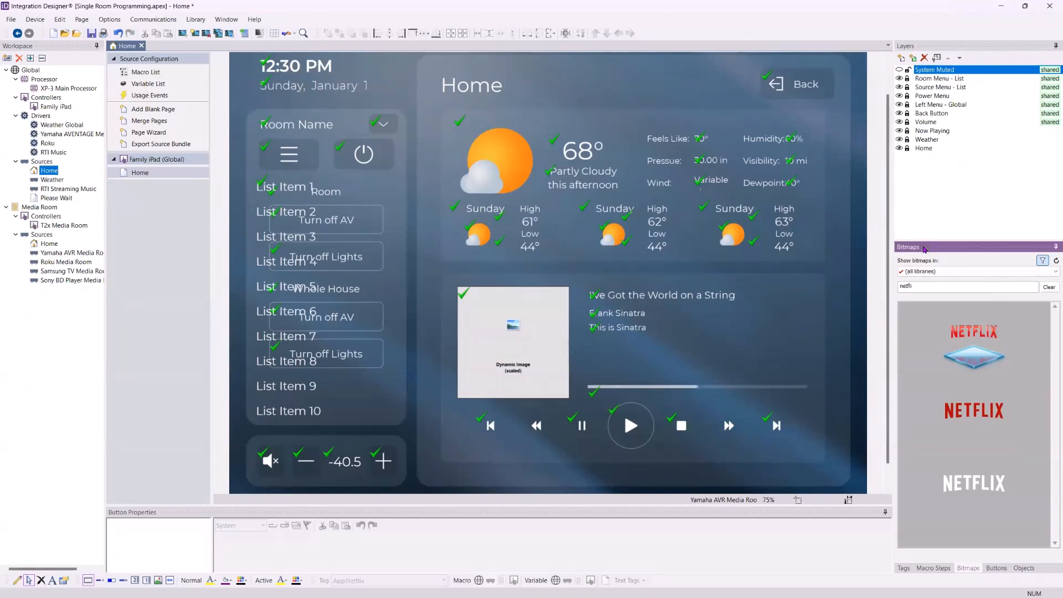
click(1048, 286)
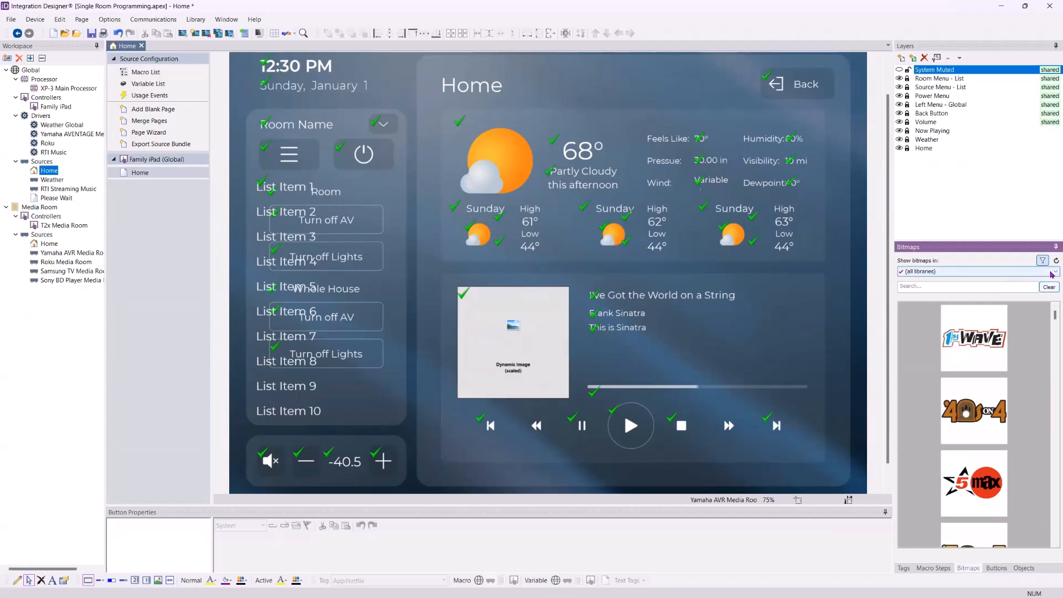
click(1051, 273)
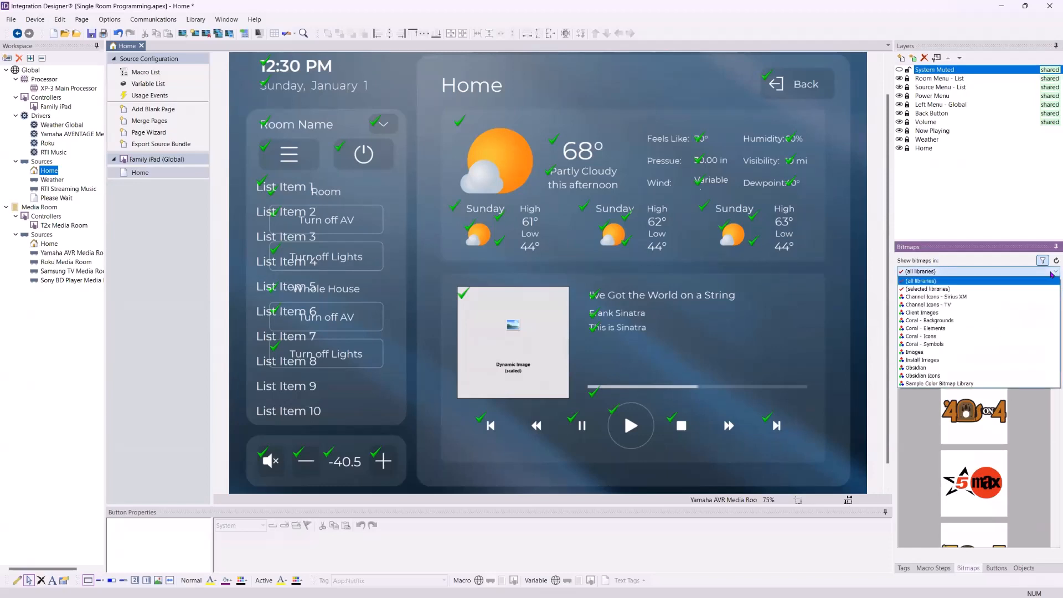
click(940, 322)
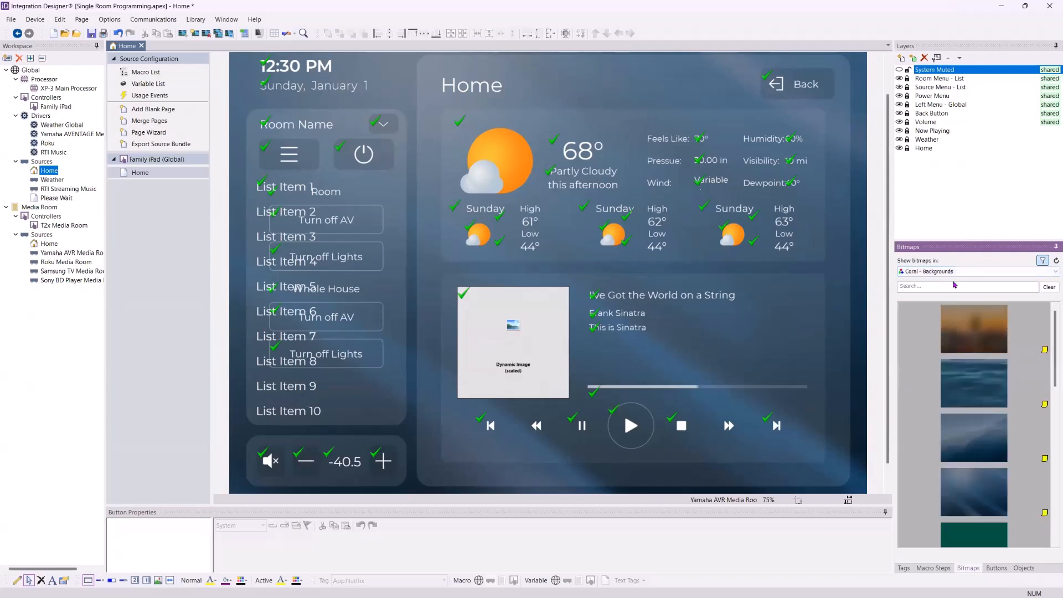
scroll(980, 398, down, 3)
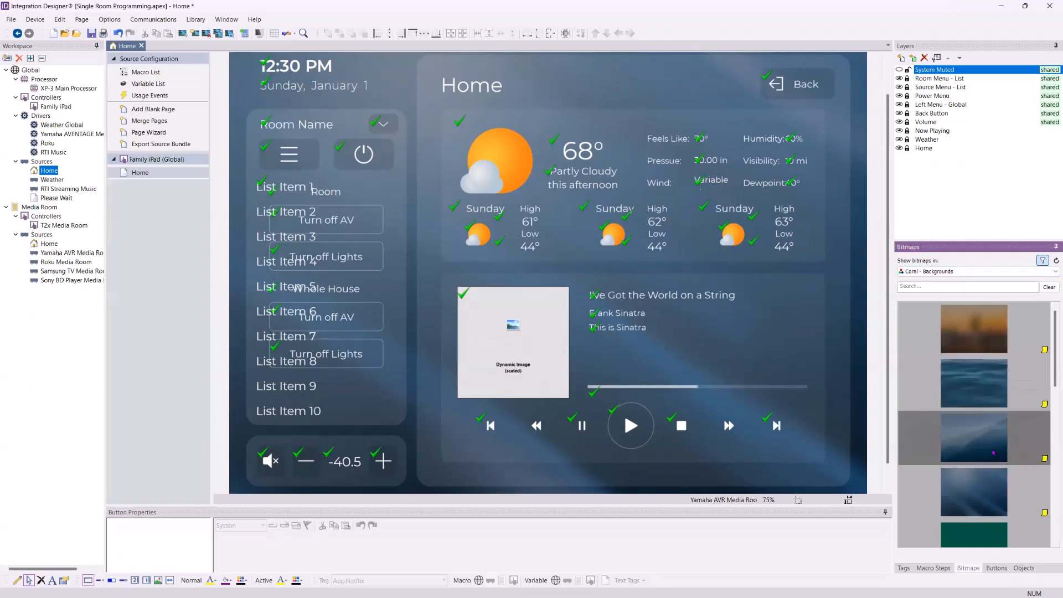
scroll(990, 408, down, 5)
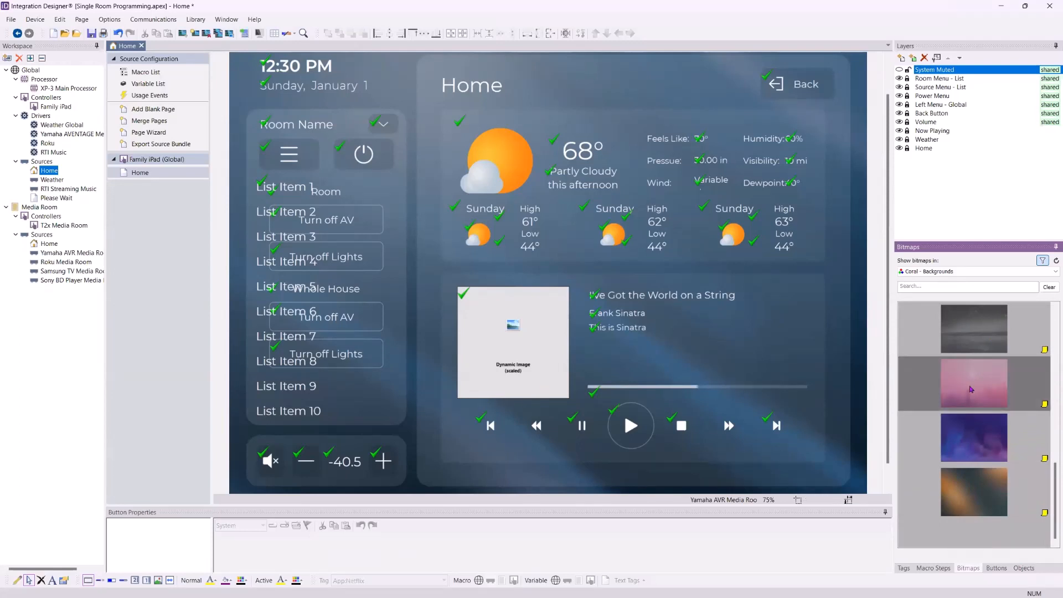
scroll(972, 384, up, 8)
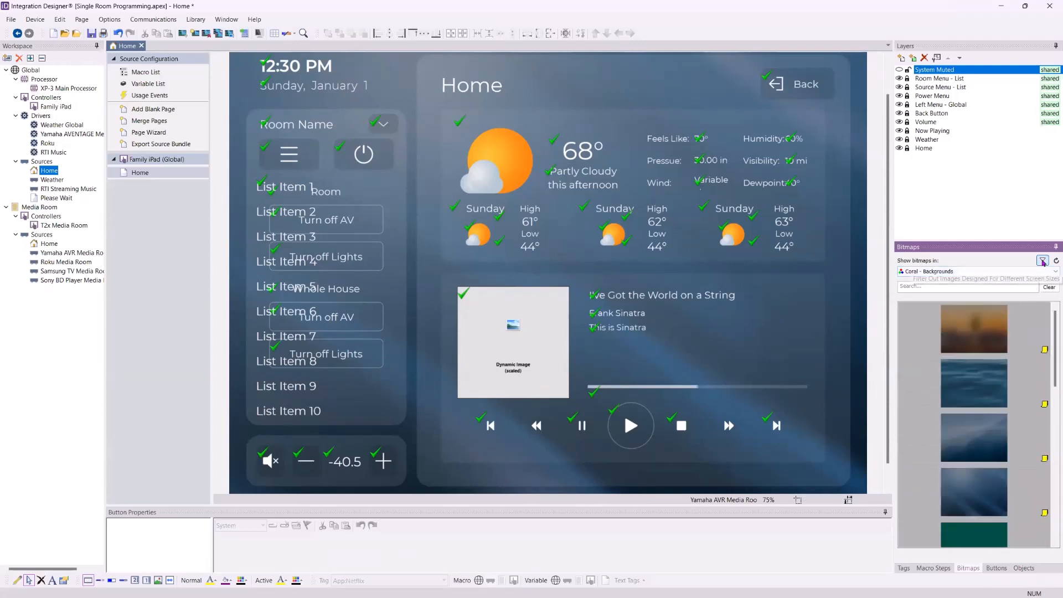
click(1042, 261)
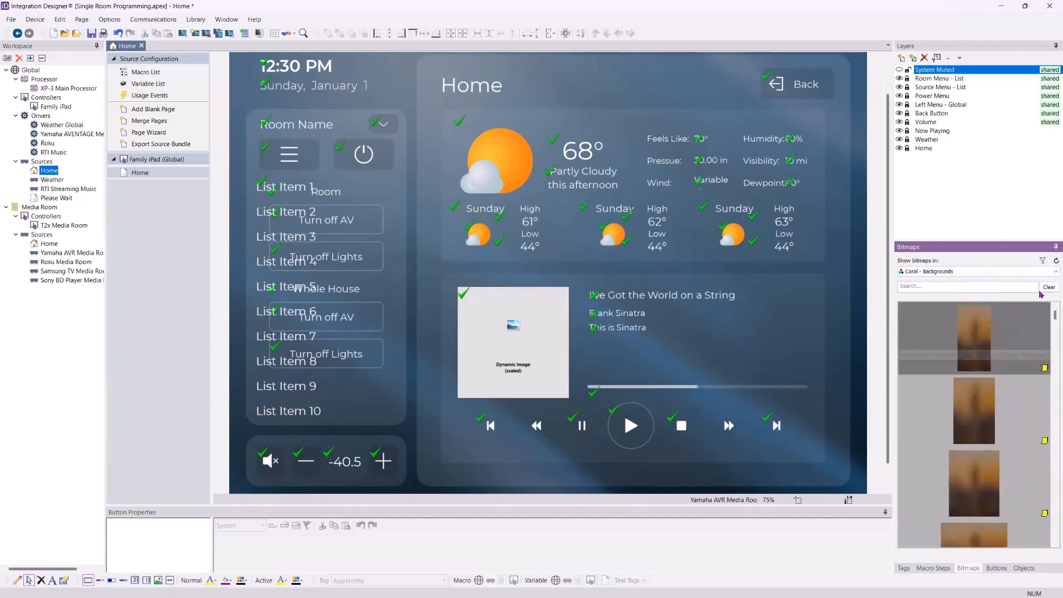
click(1042, 261)
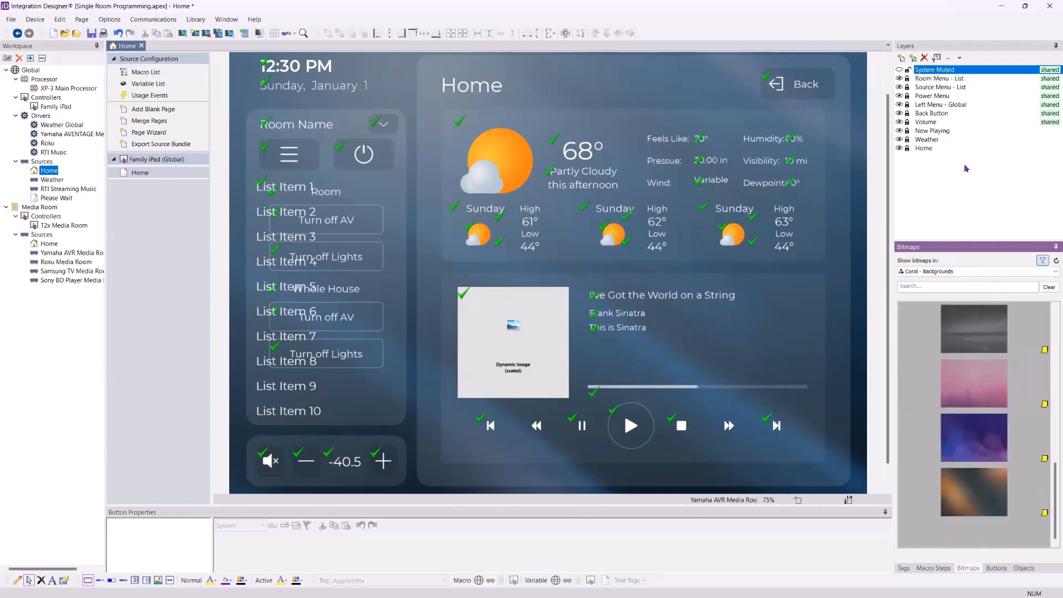
- Try dropping the grey background onto the page with several different layers selected
click(932, 149)
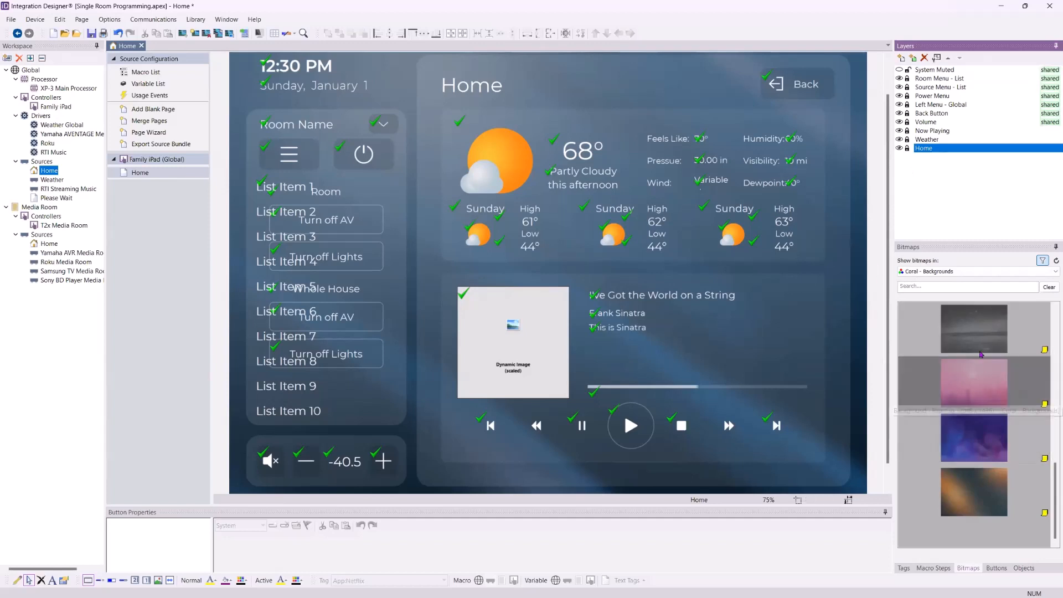
drag(980, 335, 856, 332)
drag(856, 377, 941, 157)
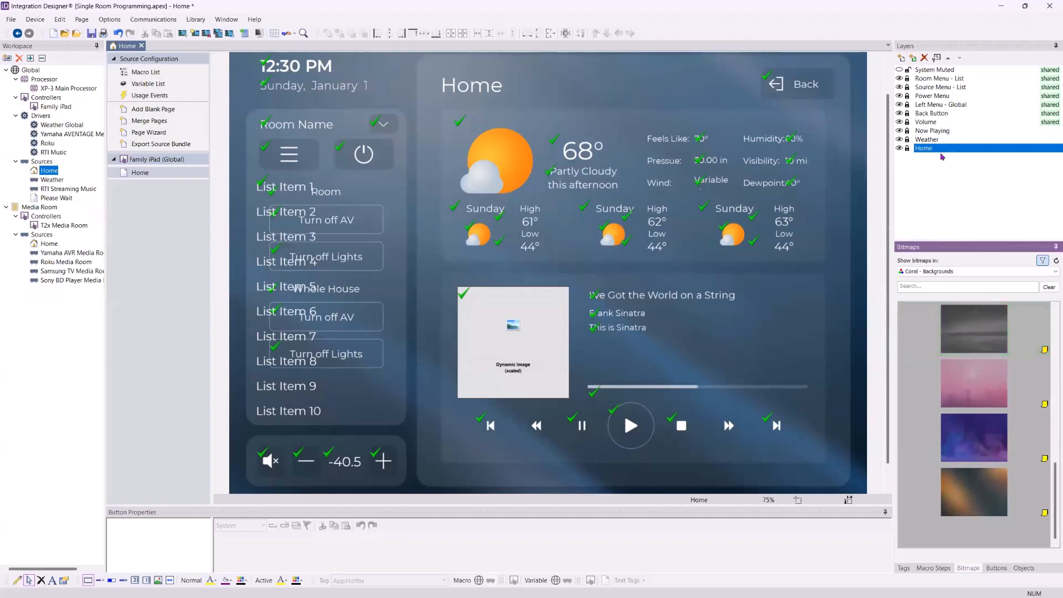
click(936, 115)
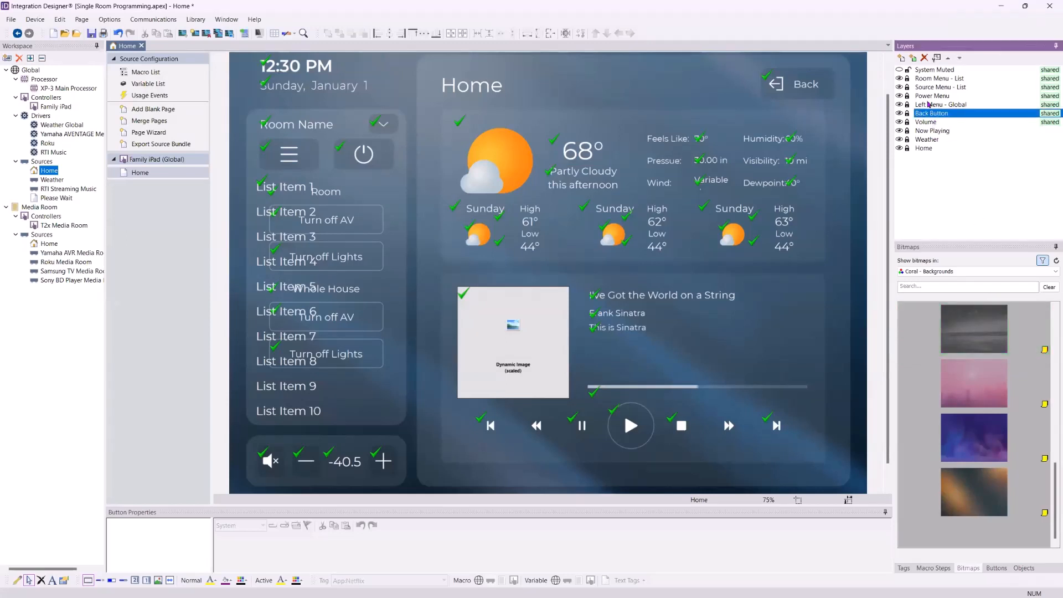
click(929, 104)
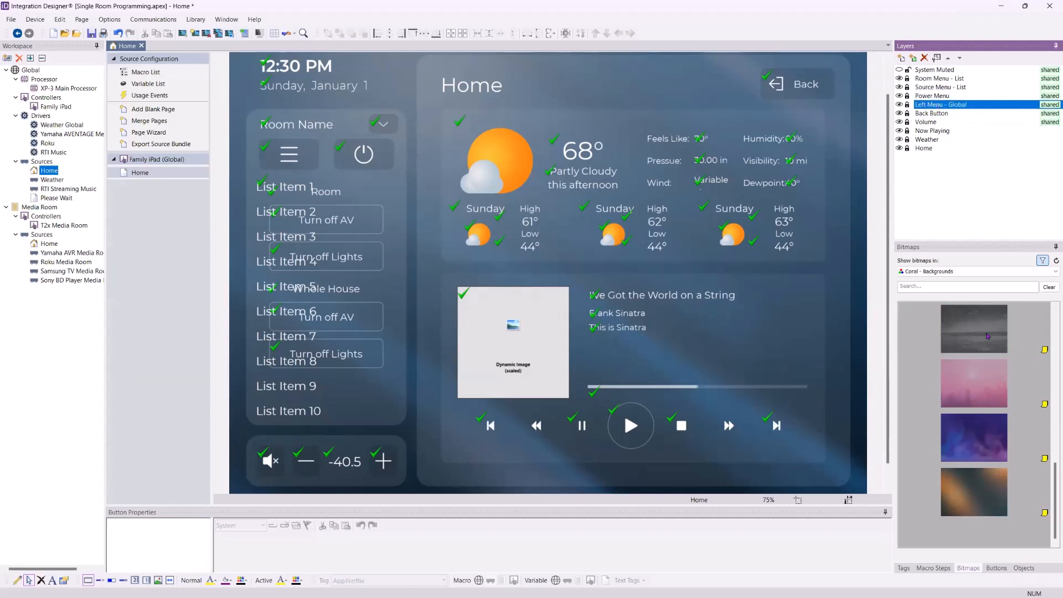
drag(942, 327, 823, 353)
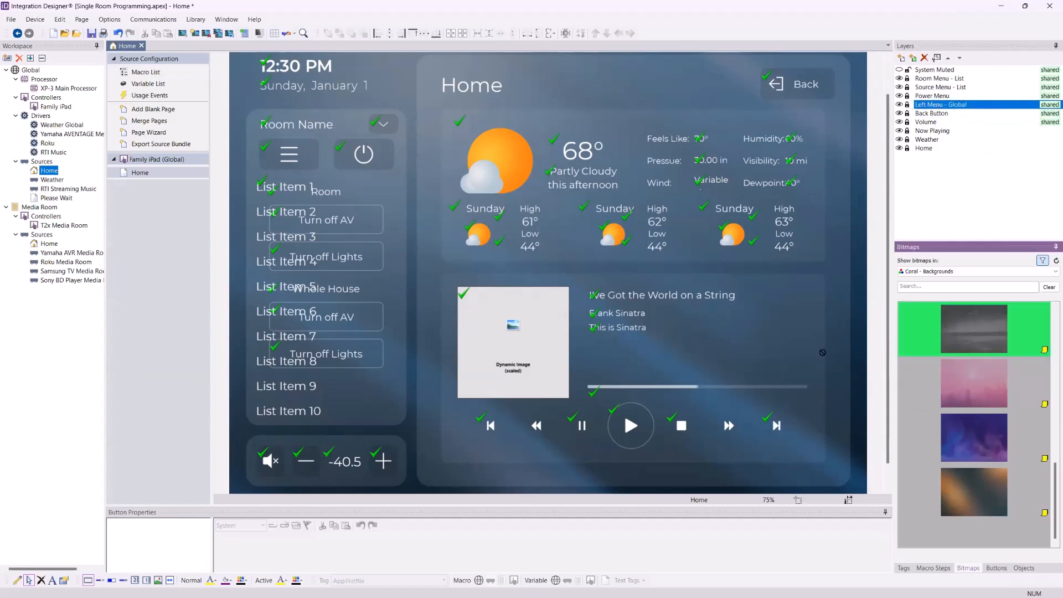
click(952, 81)
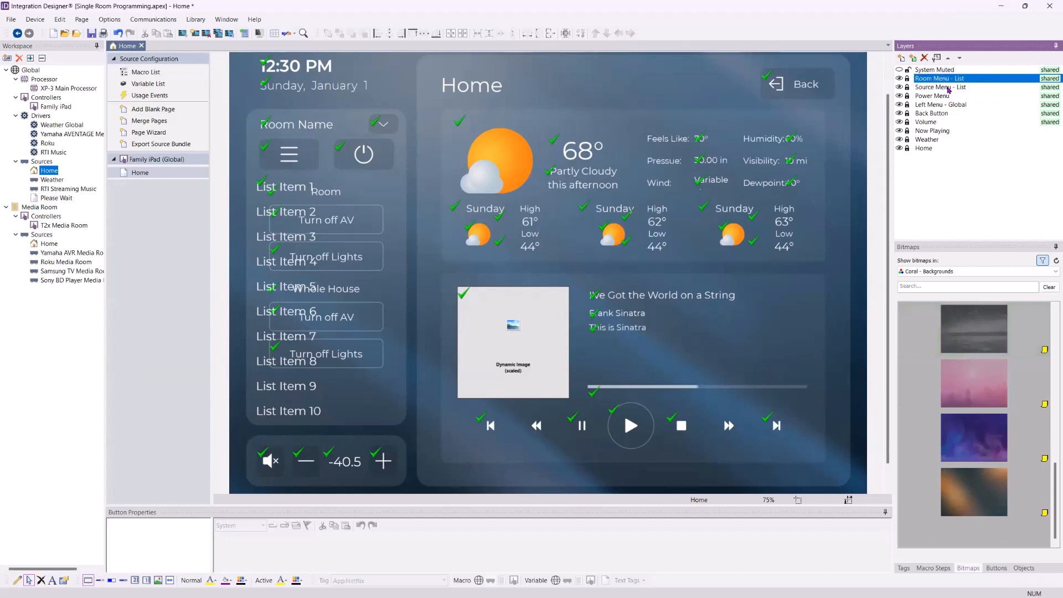
click(954, 89)
click(936, 96)
drag(973, 328, 833, 336)
drag(319, 486, 799, 471)
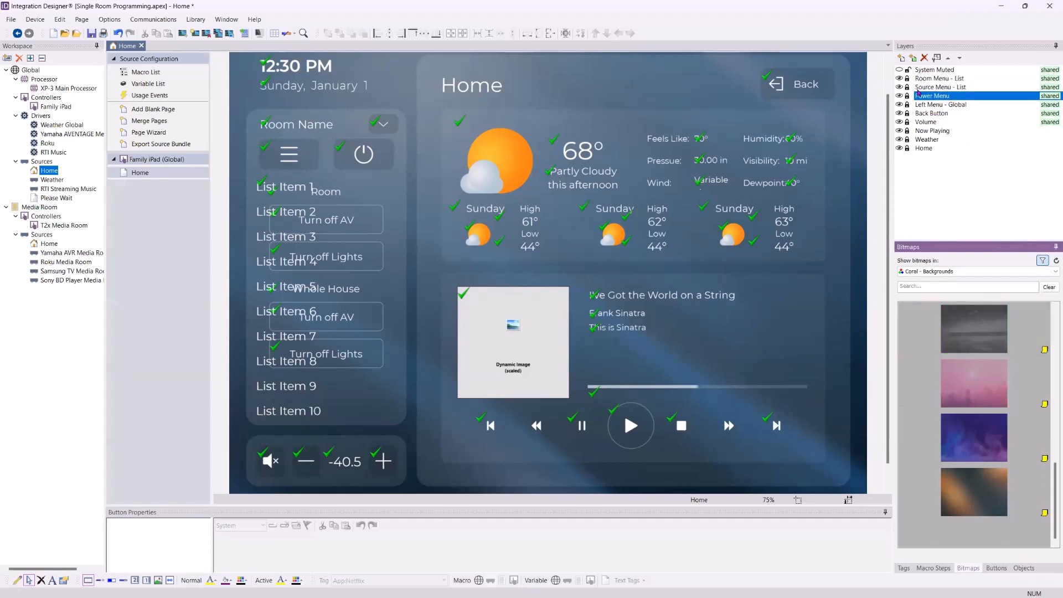
- Lock the System Muted layer, select Home, and set the grey image as the Home background
click(908, 71)
click(908, 149)
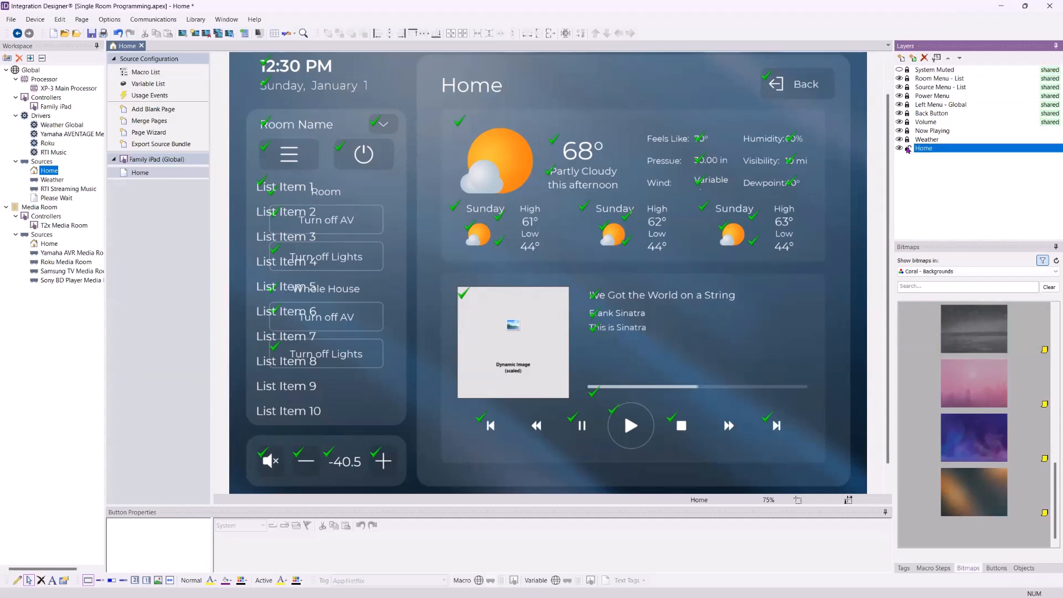
drag(974, 329, 856, 383)
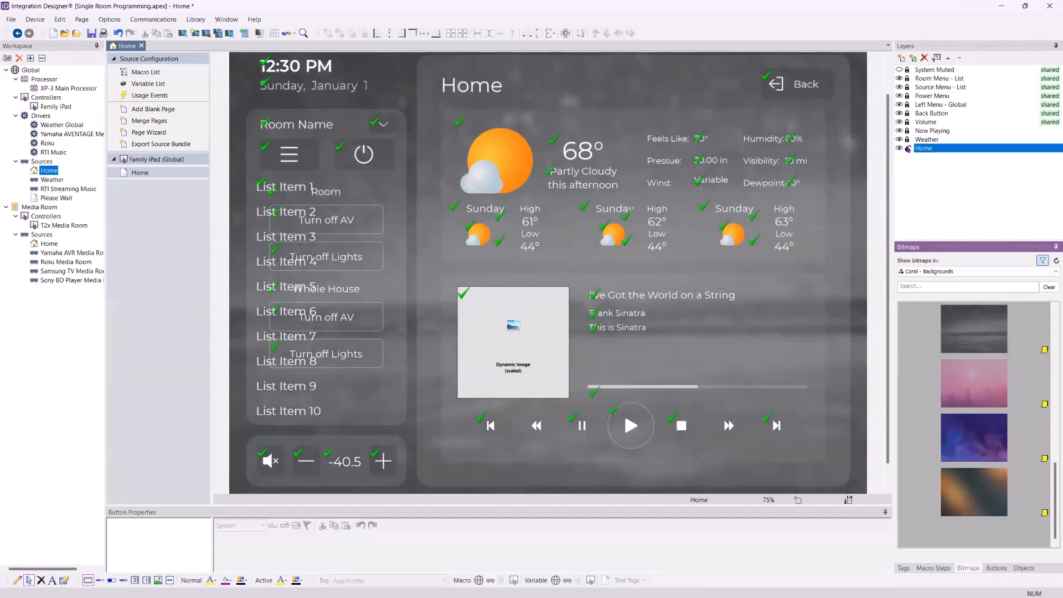
- Unlock the Home layer and try pink, orange and other Coral backgrounds, ending on purple
click(908, 149)
drag(979, 389, 866, 331)
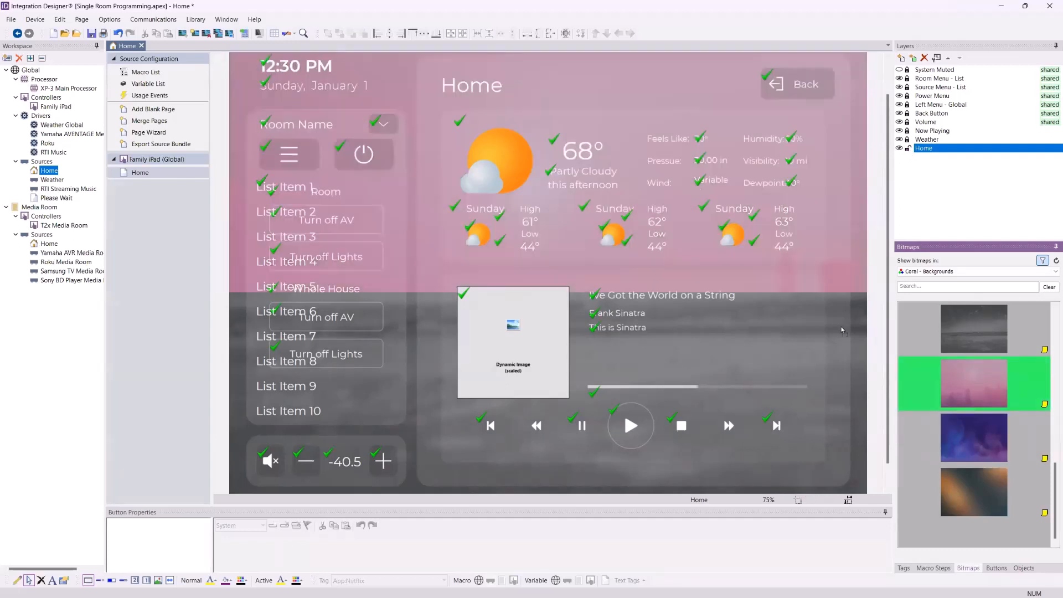
drag(979, 444, 844, 372)
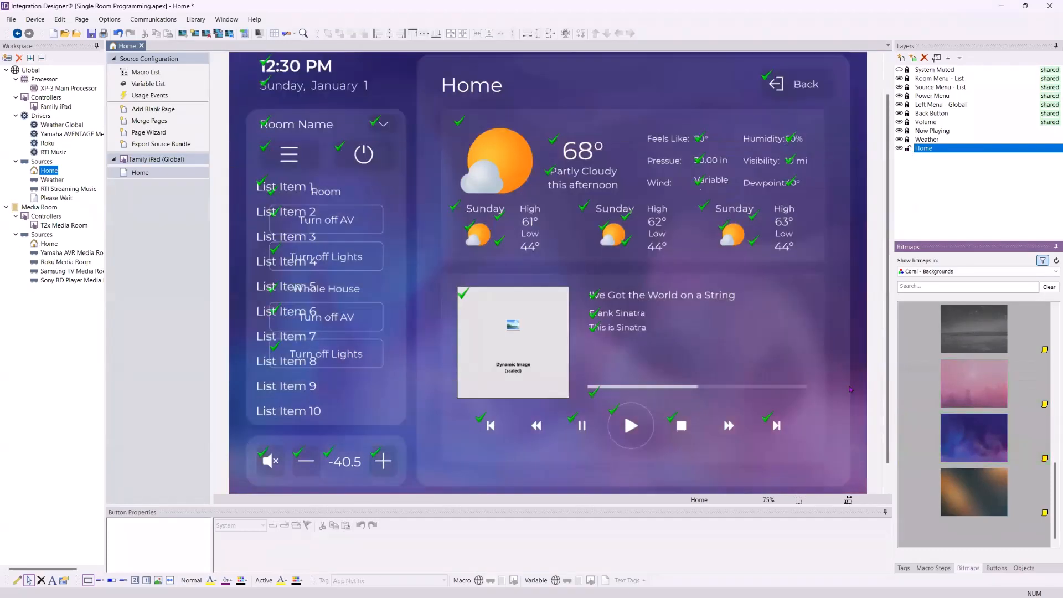
drag(974, 492, 829, 384)
scroll(967, 359, up, 7)
drag(980, 495, 855, 349)
scroll(930, 371, up, 3)
drag(966, 326, 890, 354)
scroll(979, 470, down, 5)
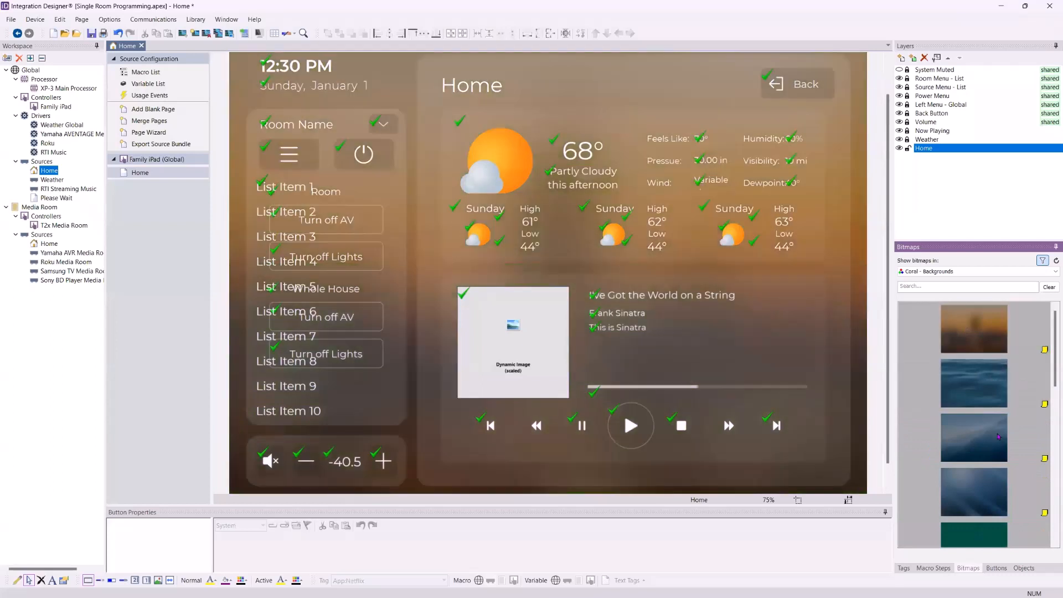
scroll(978, 470, down, 2)
drag(977, 382, 816, 337)
drag(973, 455, 851, 386)
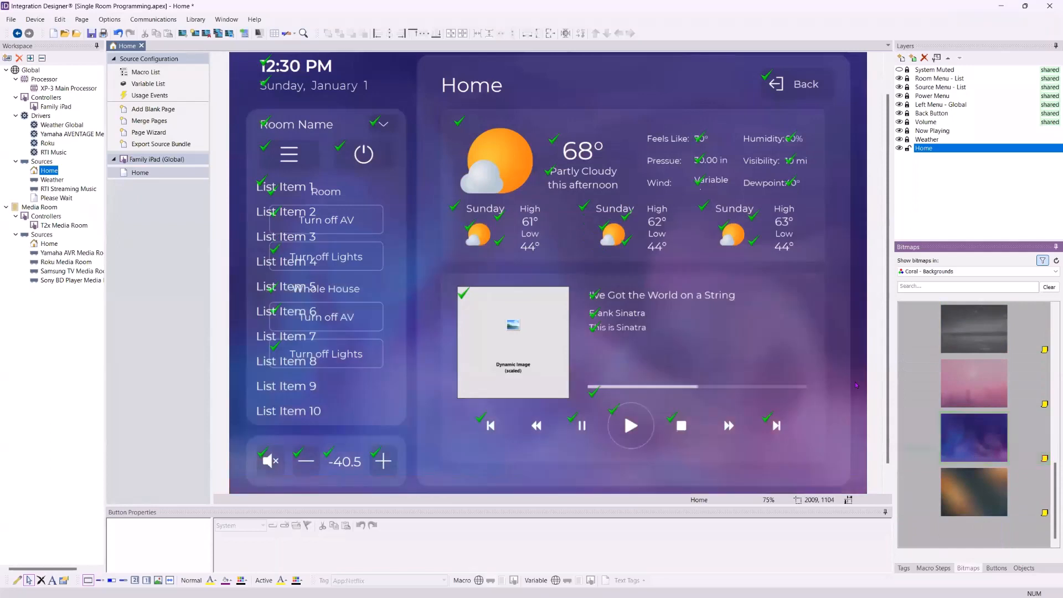
- Switch to the Images bitmap library and place the dark swirl image on the Home page
click(985, 271)
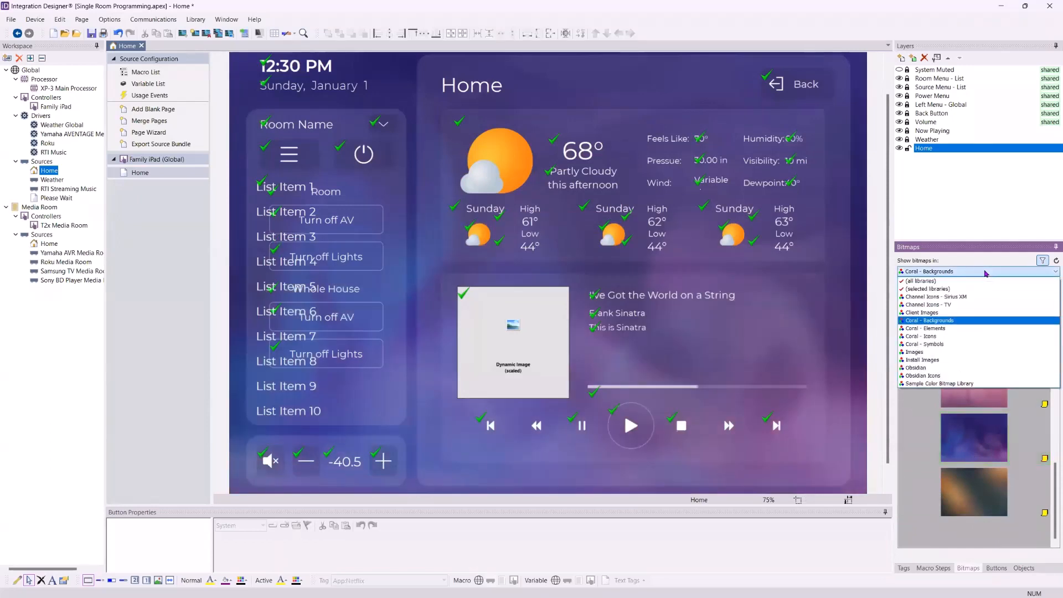
click(953, 352)
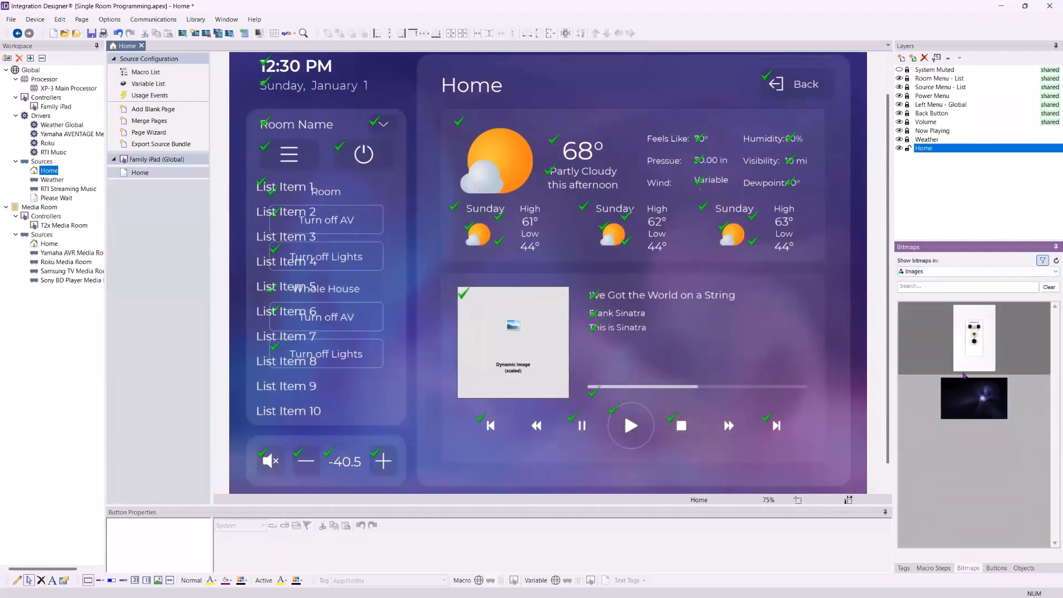
drag(973, 397, 853, 353)
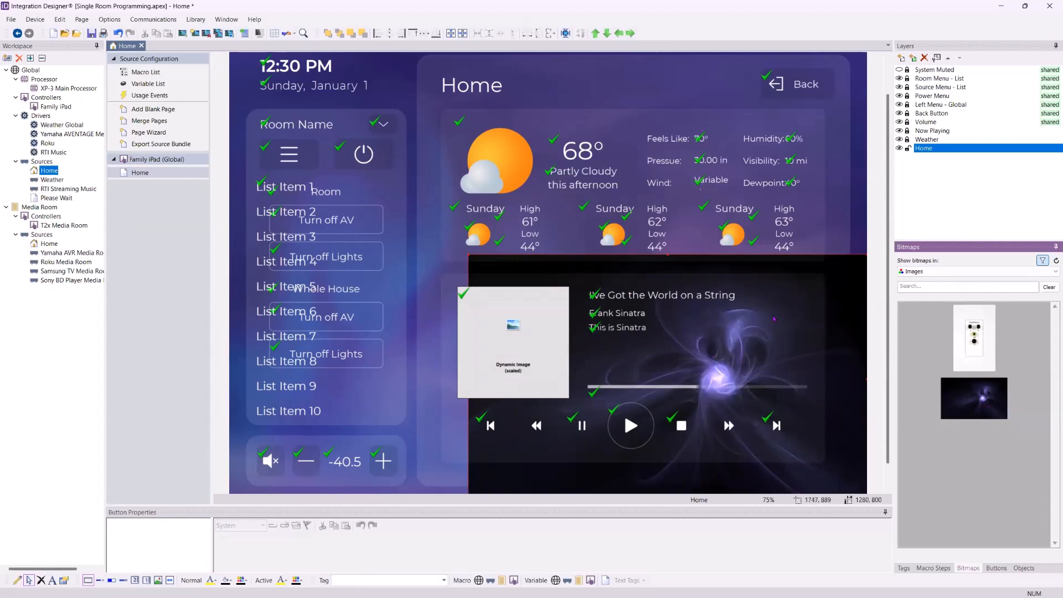
- Delete the misplaced dark swirl image button from the Home page
right_click(854, 281)
mouse_move(897, 379)
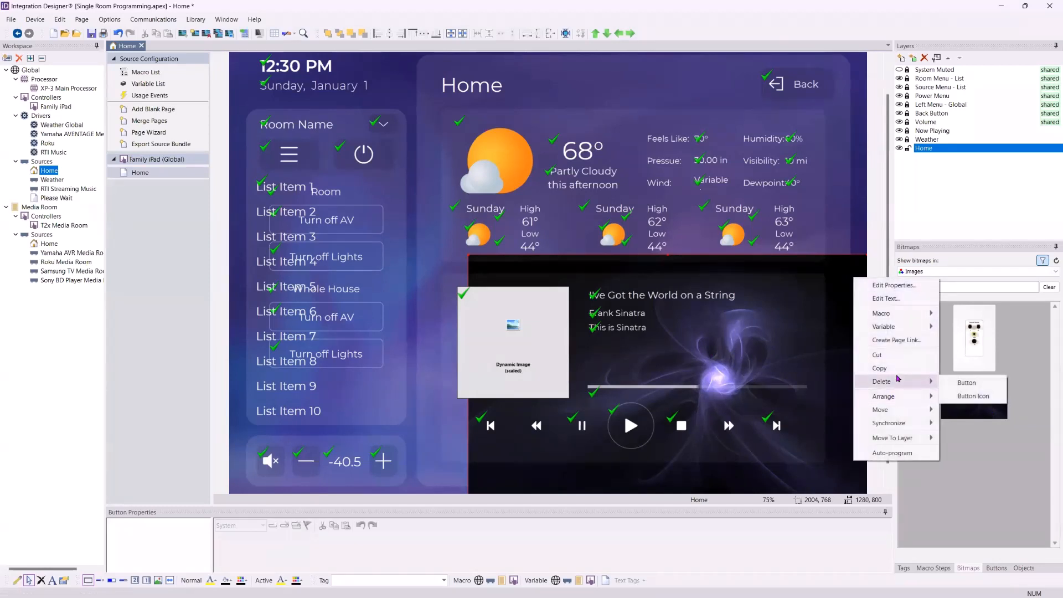
click(967, 383)
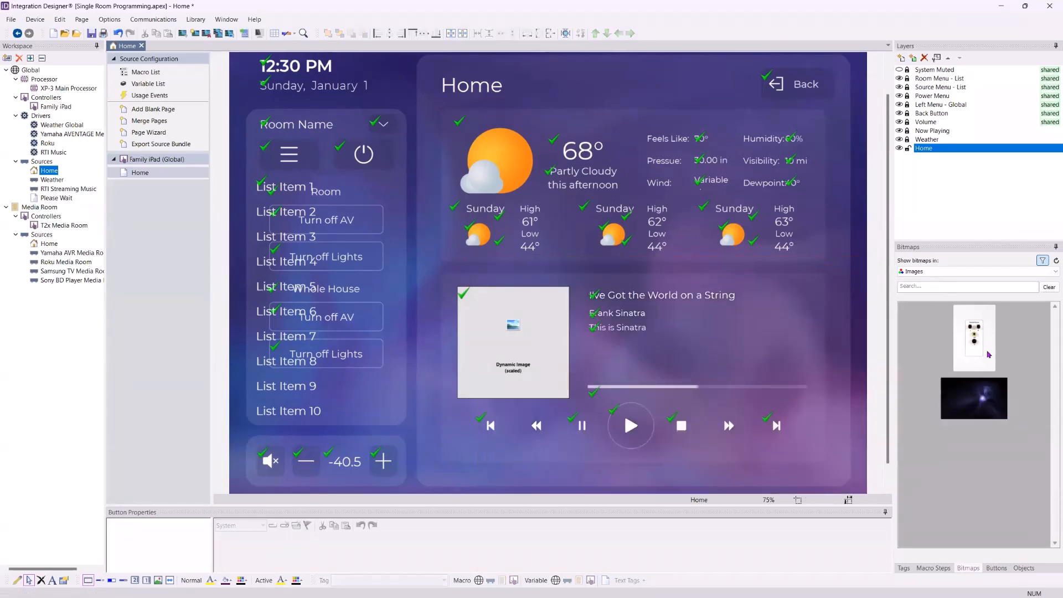
- Return to the Coral - Backgrounds library and set the blue wave image as the Home background
click(998, 270)
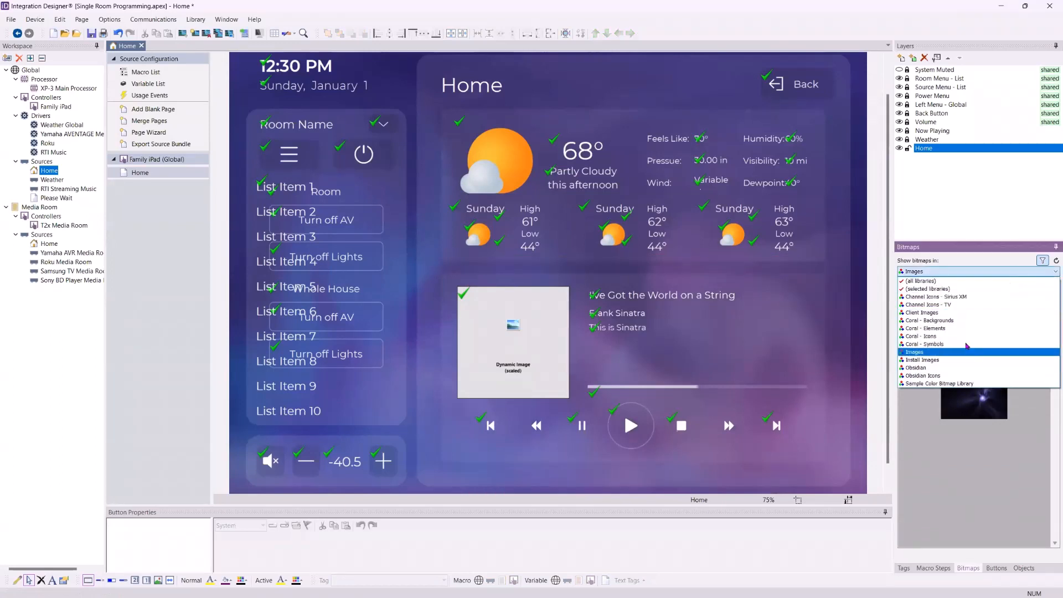
click(930, 320)
drag(974, 383, 826, 349)
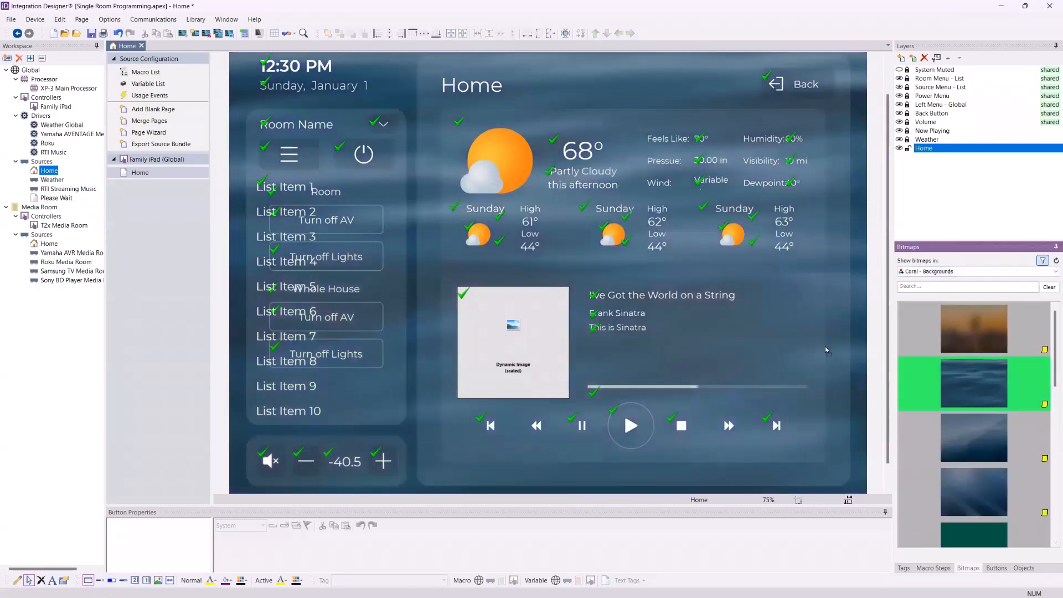
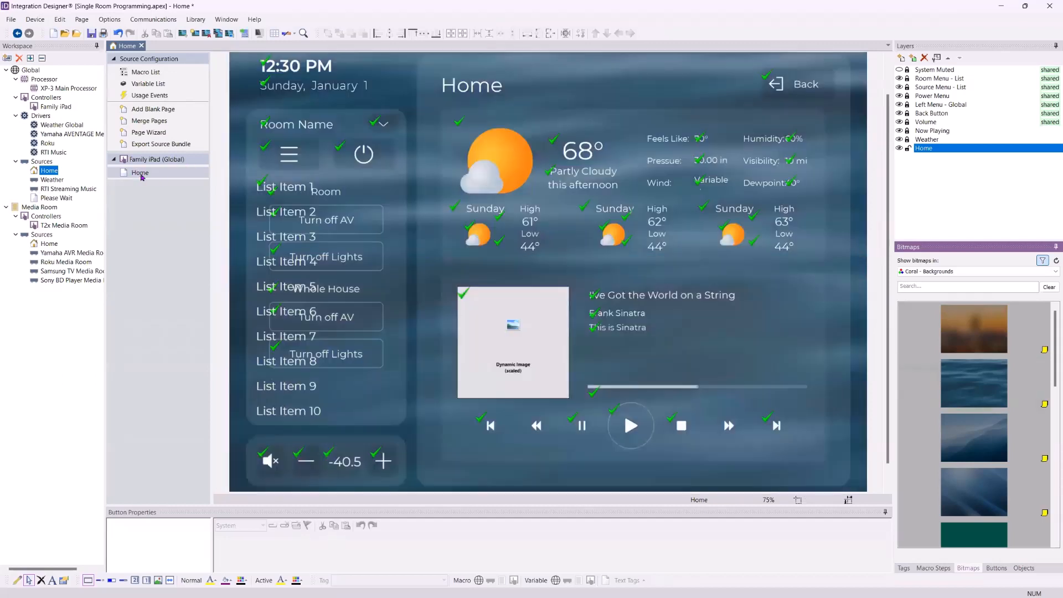
- Switch the Home page to a custom background with a solid purple colour
right_click(142, 176)
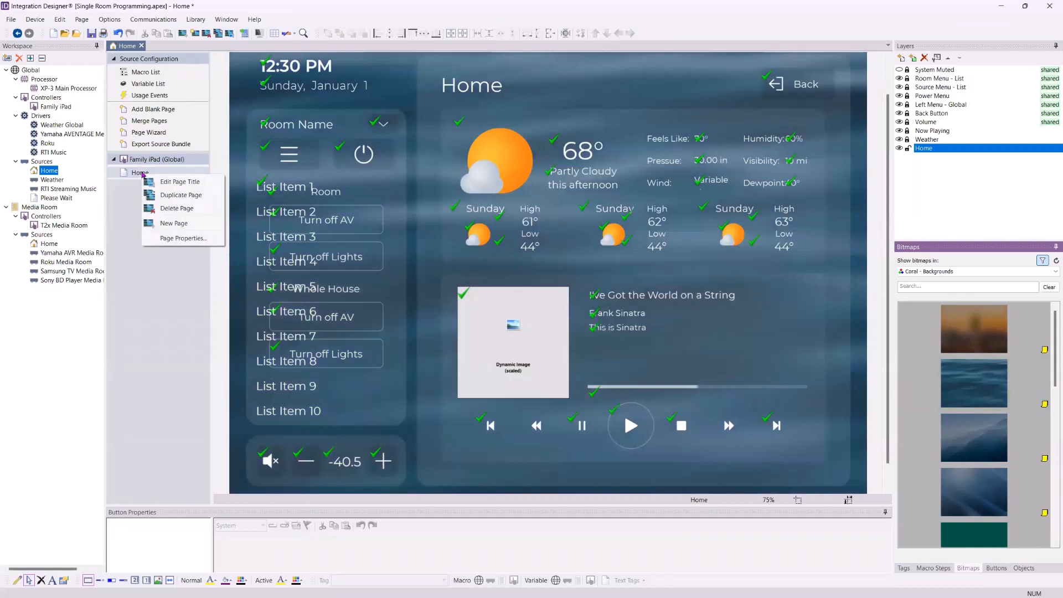
click(189, 238)
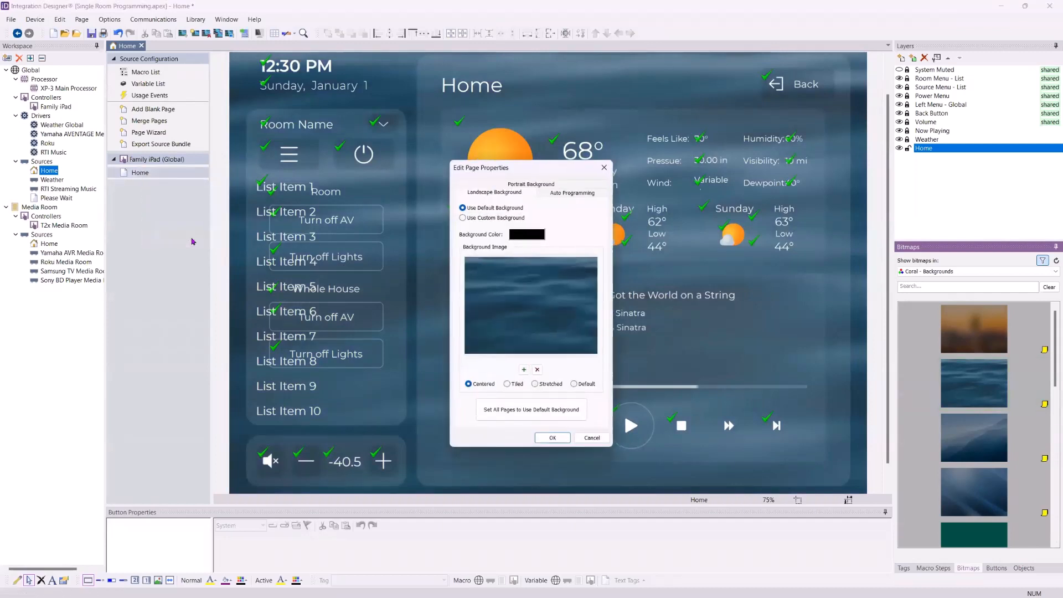
click(491, 220)
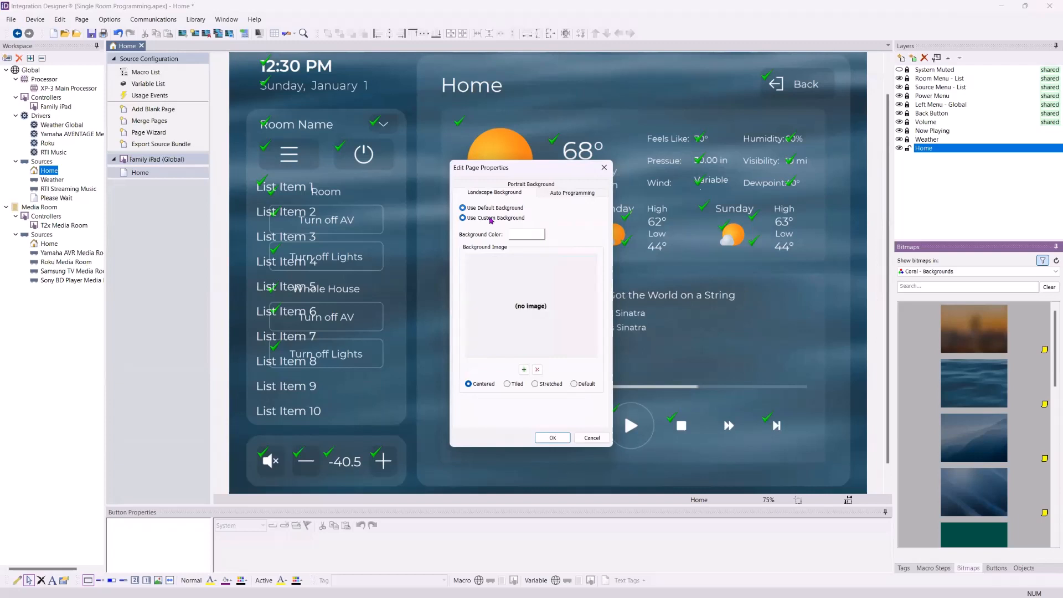
click(538, 236)
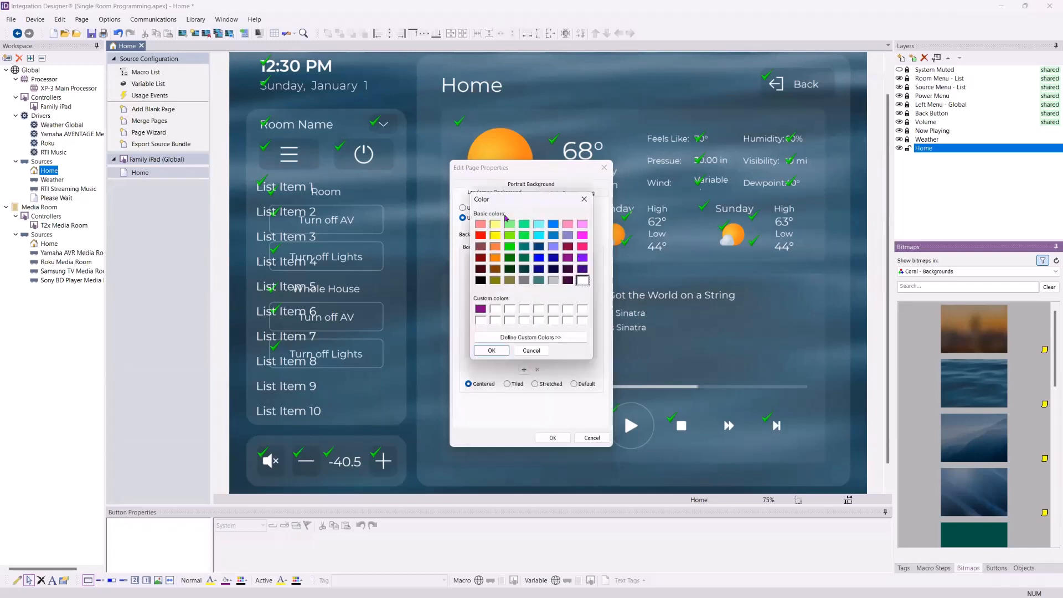
click(541, 338)
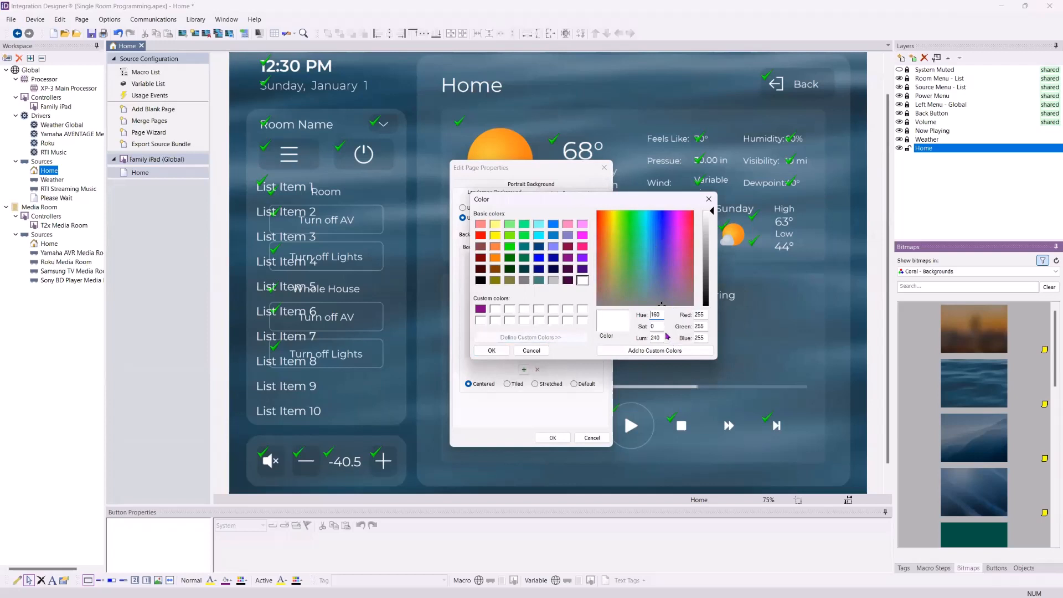
click(609, 234)
click(478, 309)
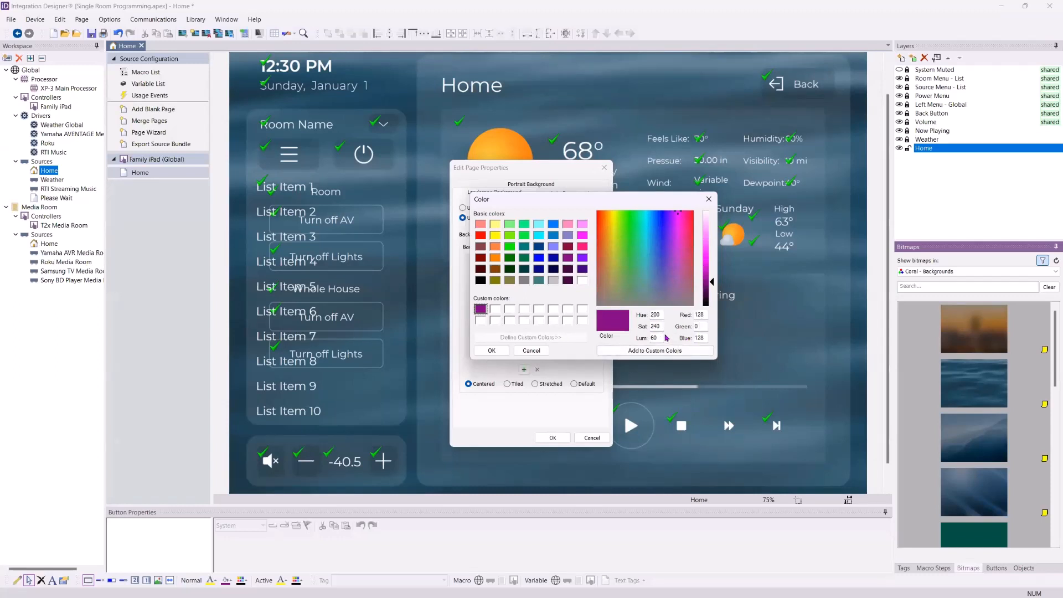
click(491, 351)
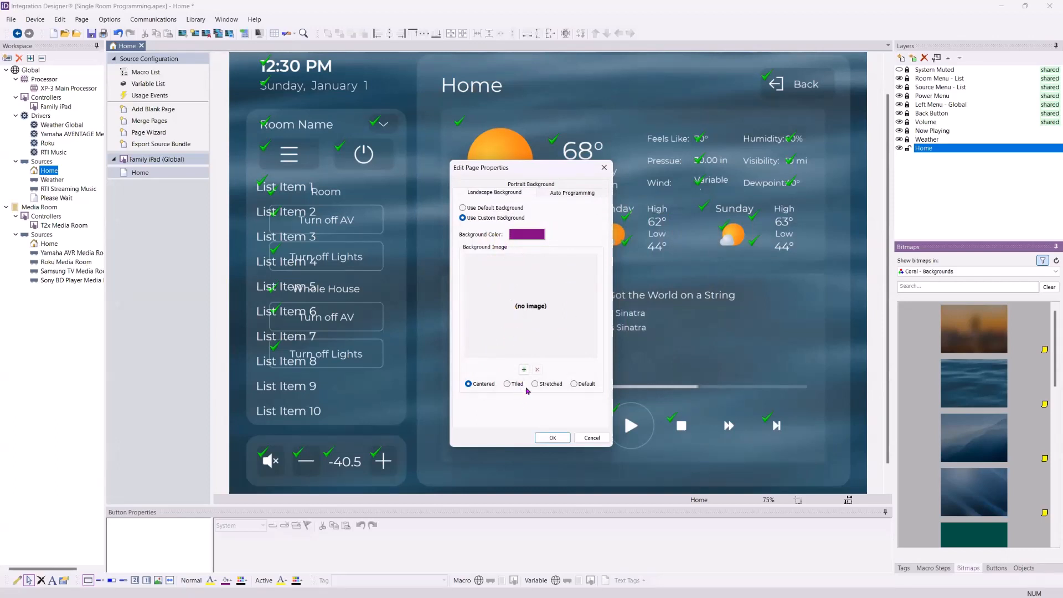
click(552, 437)
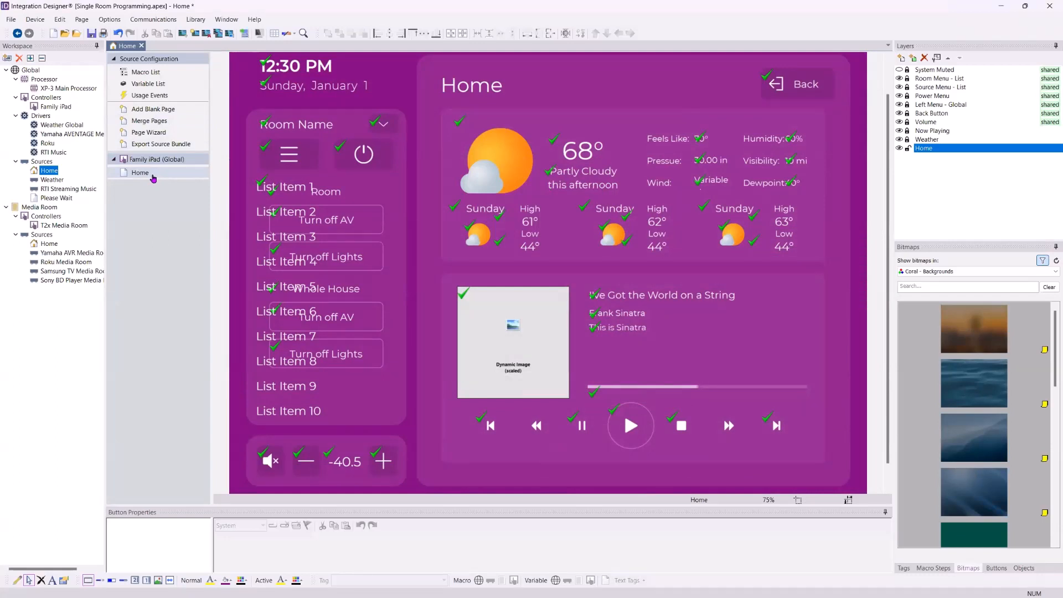
- Set the Home page's background colour to white in Page Properties
right_click(152, 177)
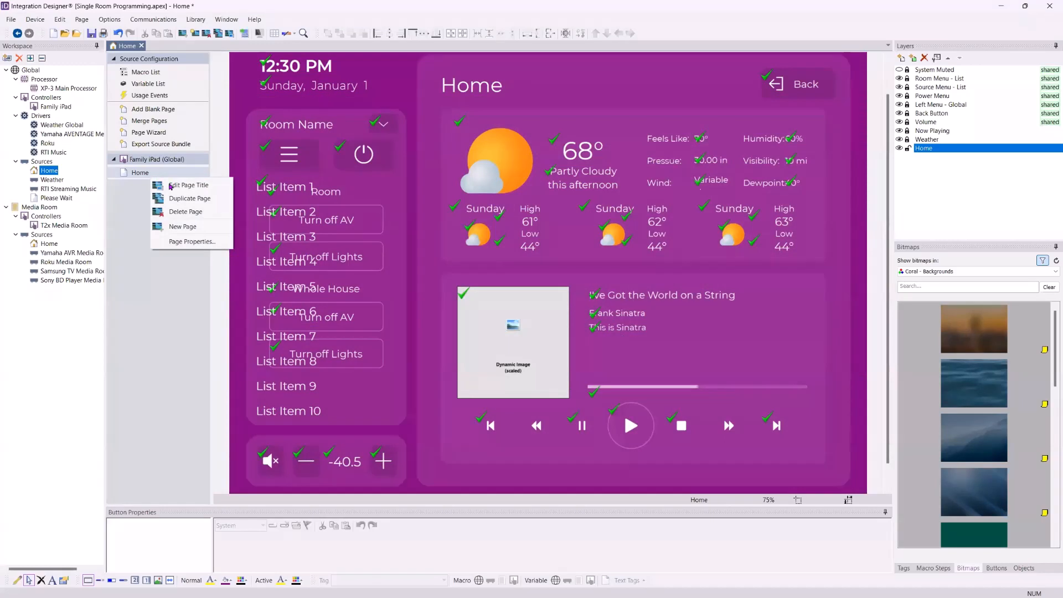
click(148, 173)
right_click(147, 173)
click(180, 236)
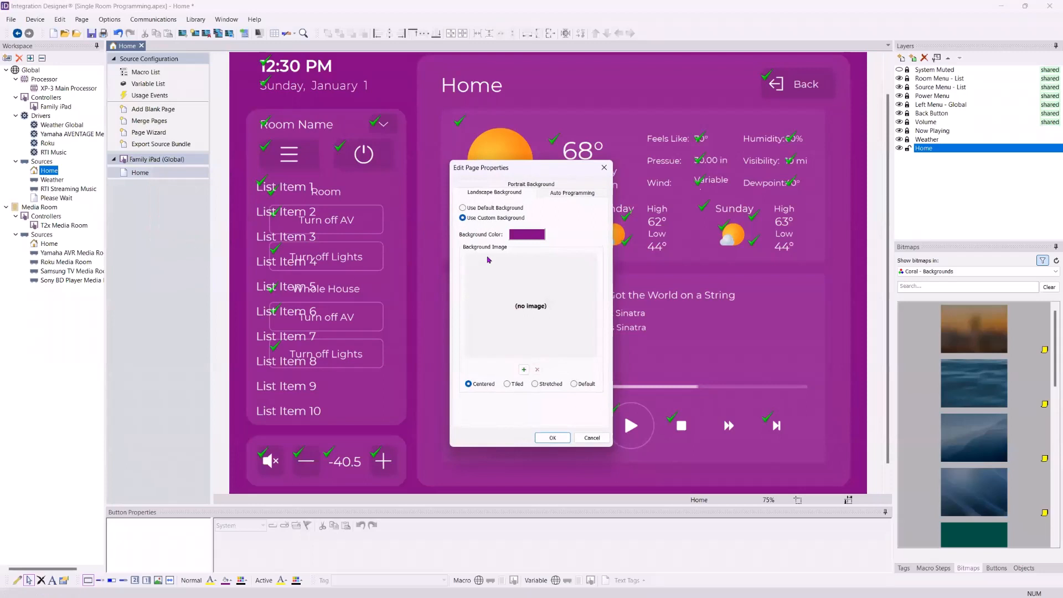
click(525, 237)
click(582, 308)
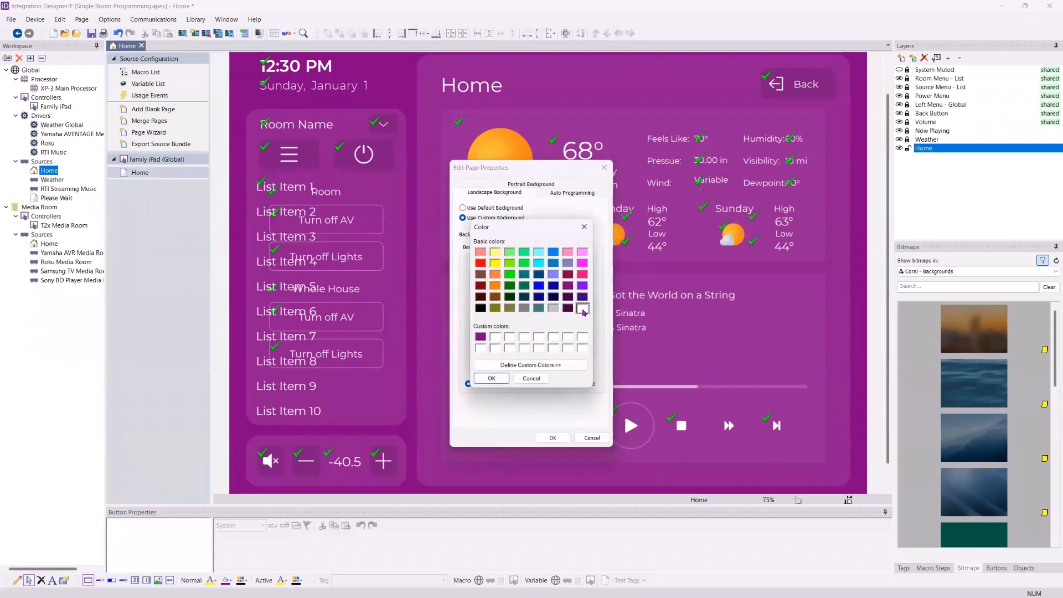
click(491, 379)
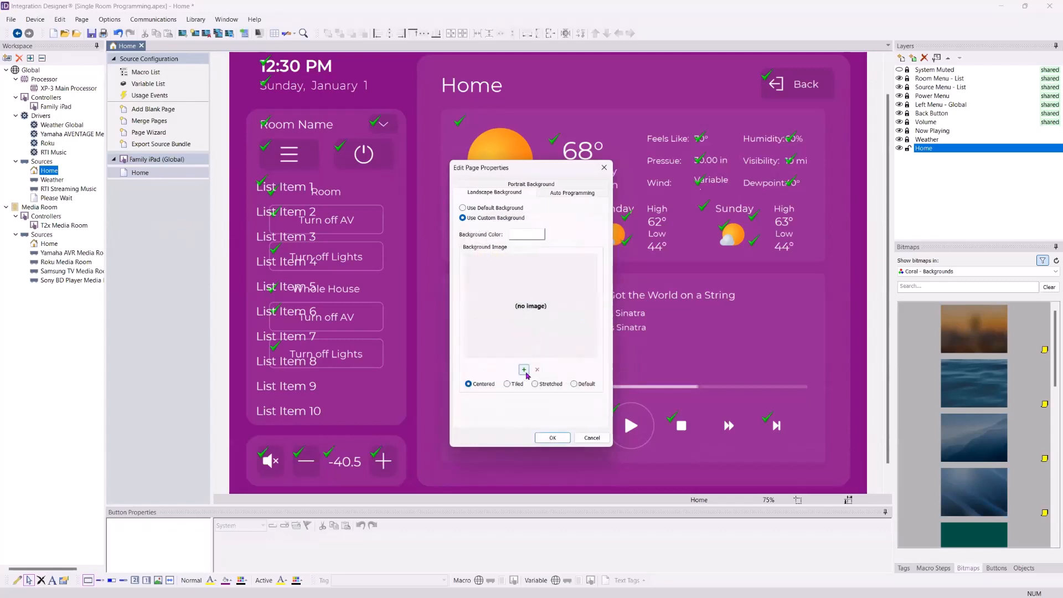
- Add BSM_Knight_Right_3x5_large.jpg from Pictures as the centred background image
click(524, 369)
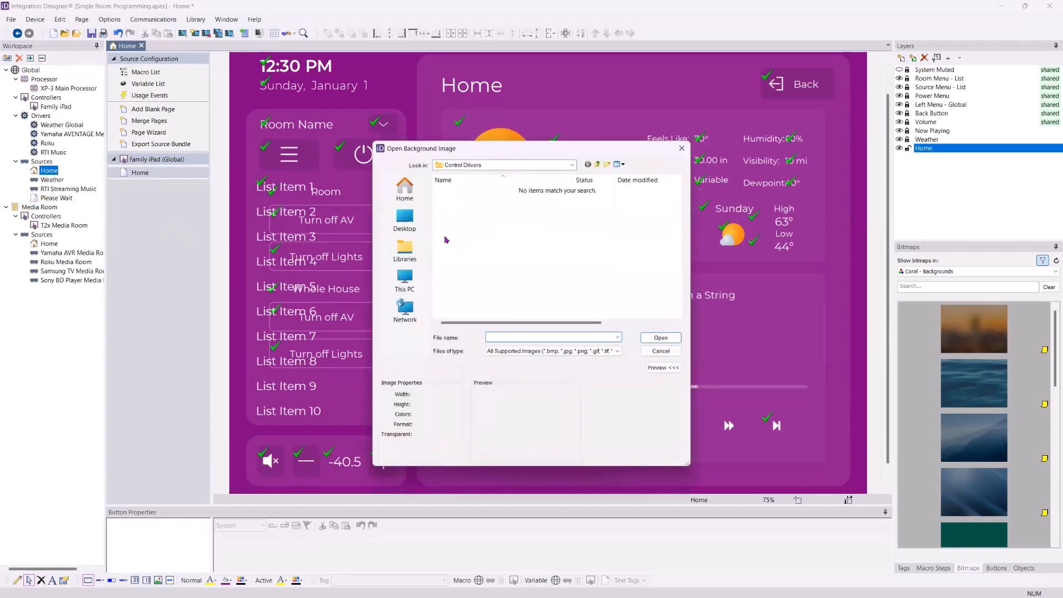
click(405, 219)
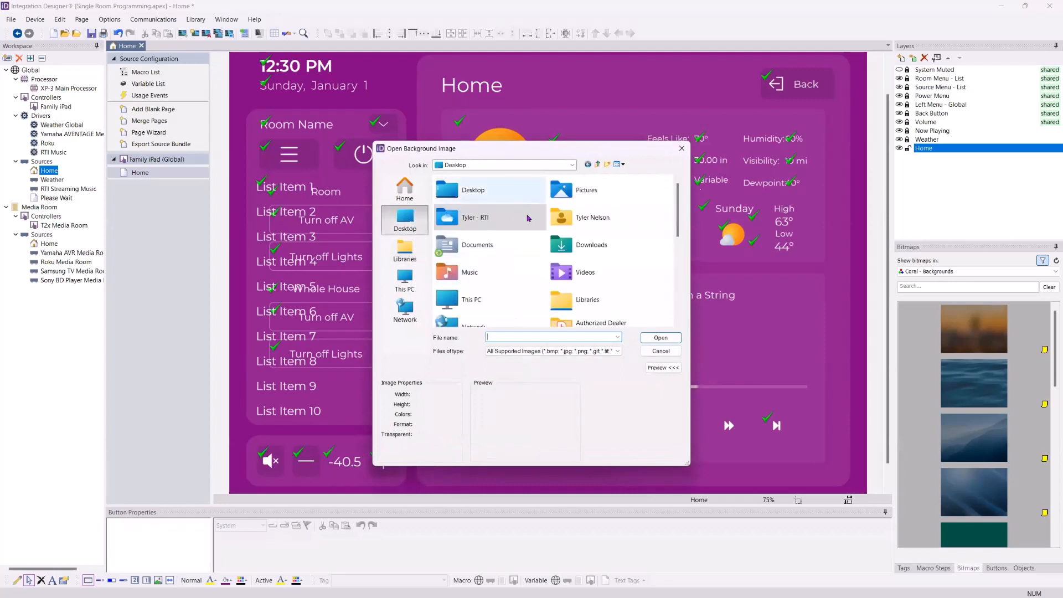
scroll(520, 229, down, 1)
scroll(521, 233, up, 2)
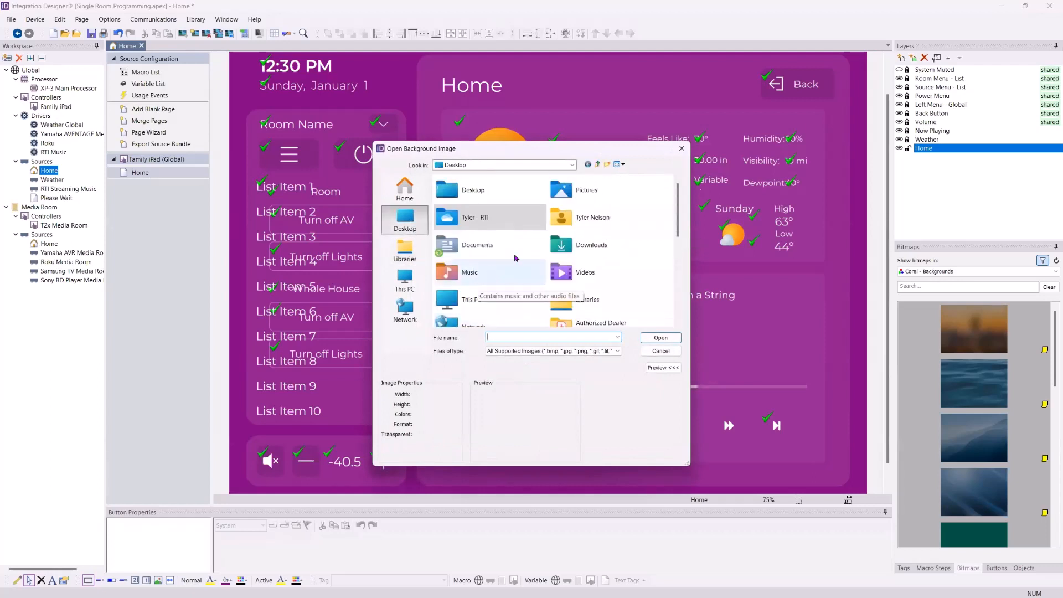
double_click(578, 191)
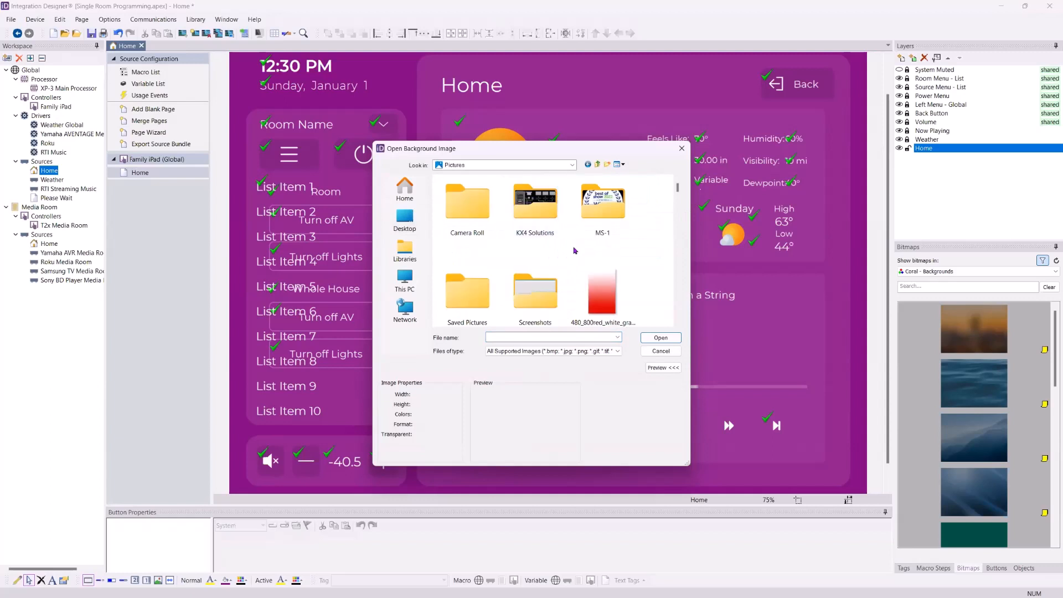
scroll(613, 237, down, 4)
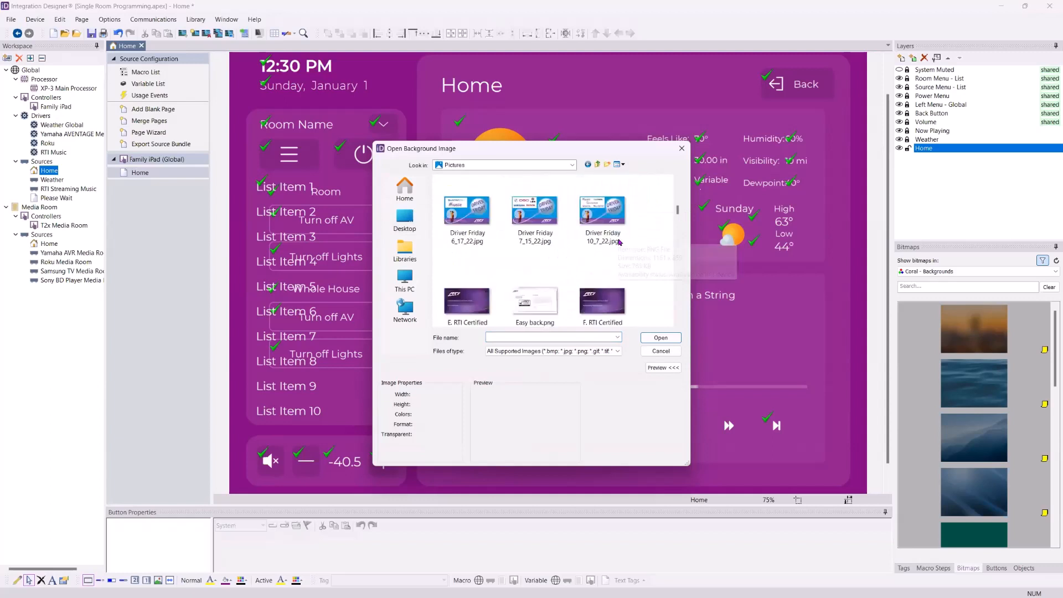
scroll(621, 242, up, 2)
click(553, 216)
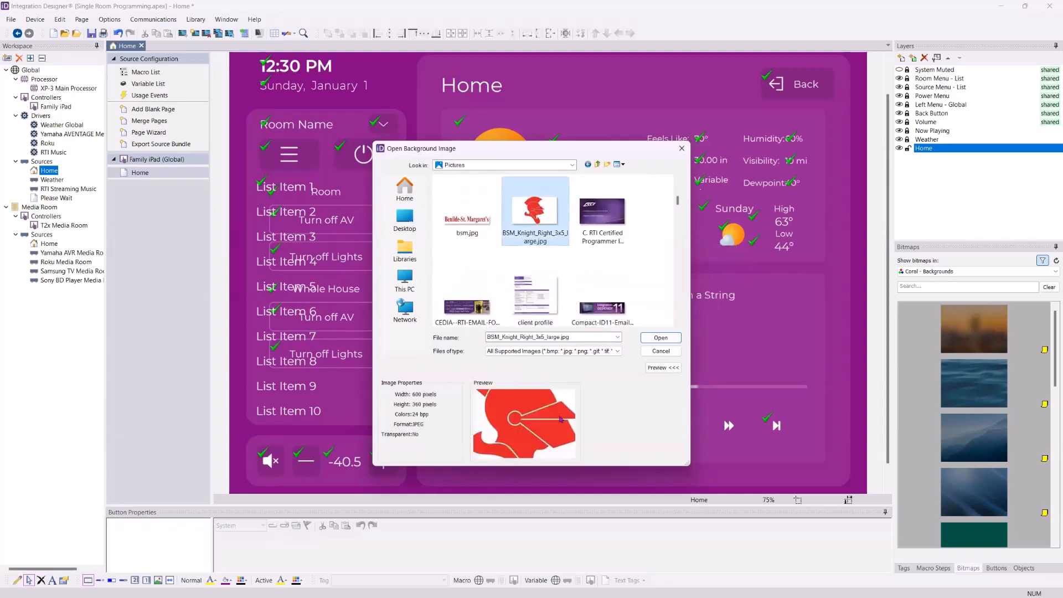
click(661, 337)
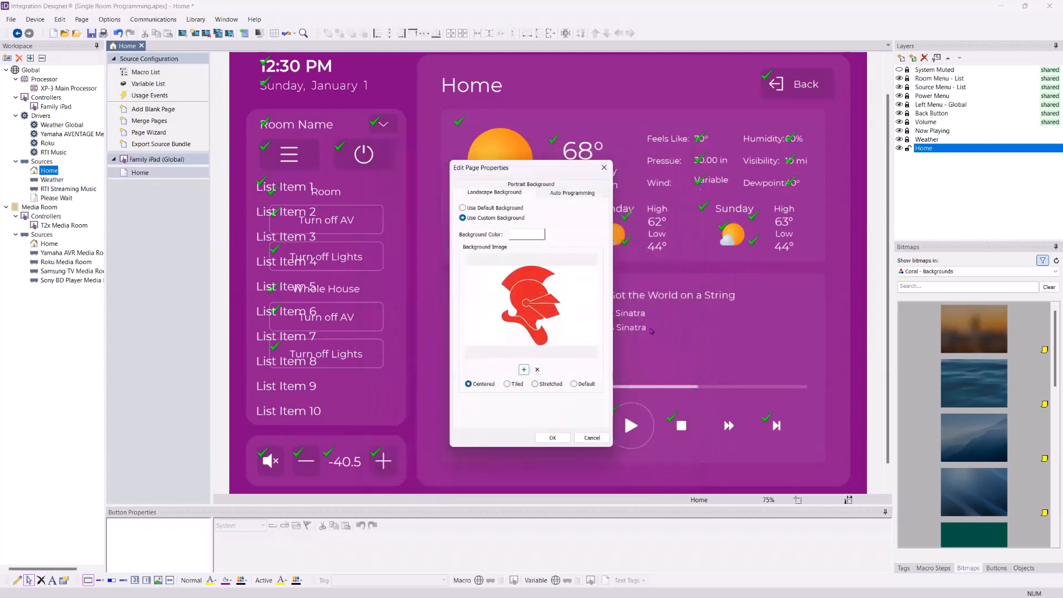
click(552, 438)
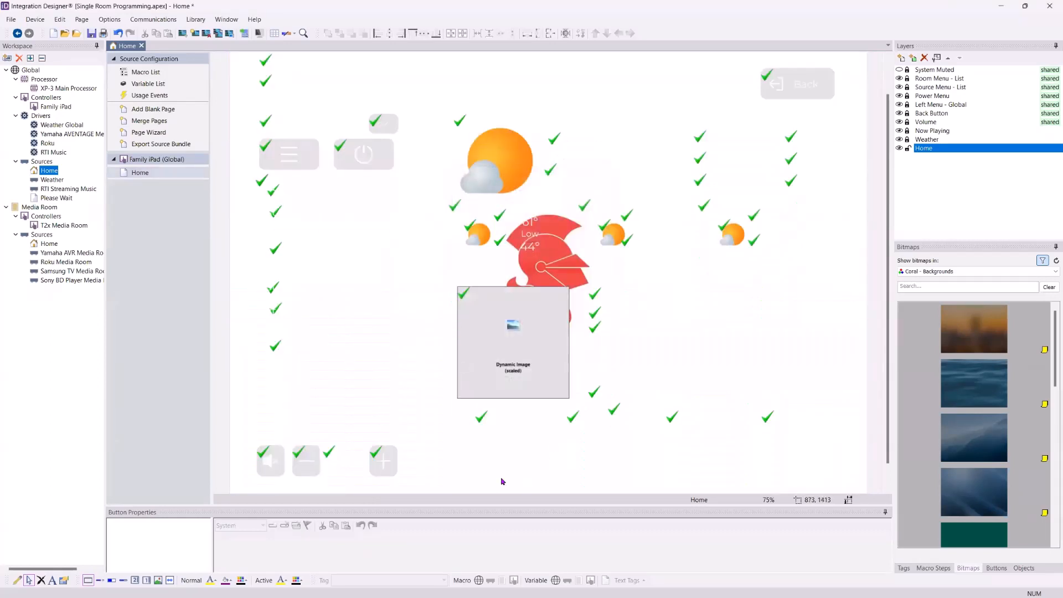
- Replace the knight with 480_800red_white_gradient_by_halaxega.png, stretched to fill the Home page
right_click(161, 178)
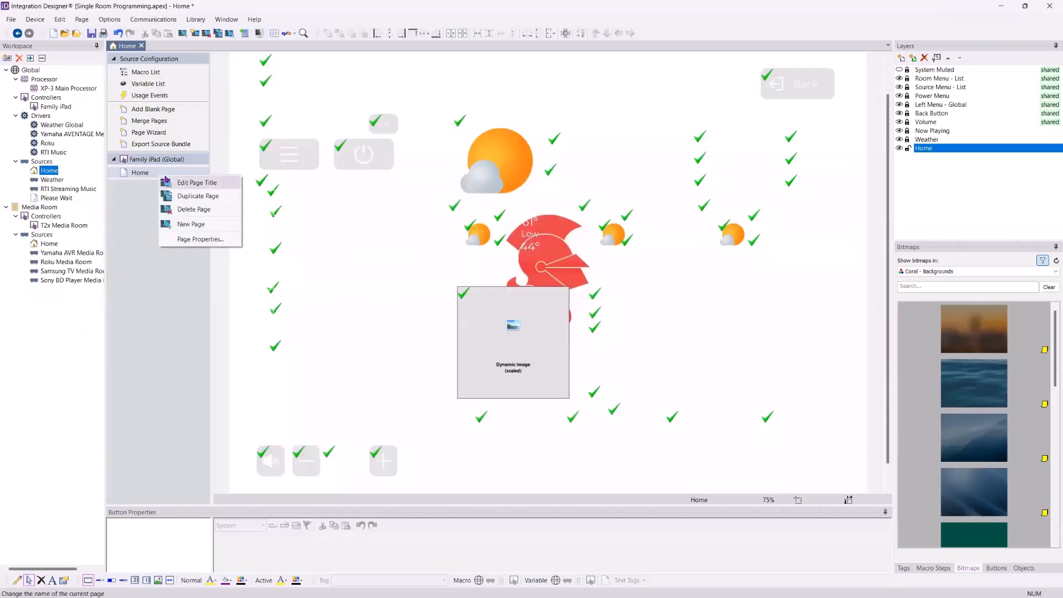
click(193, 239)
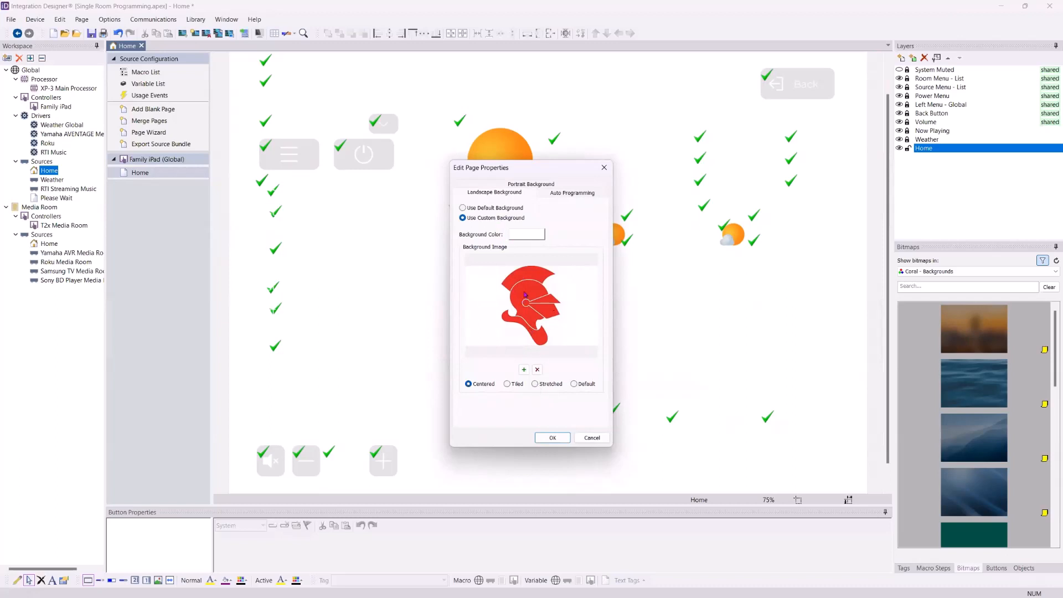
click(524, 370)
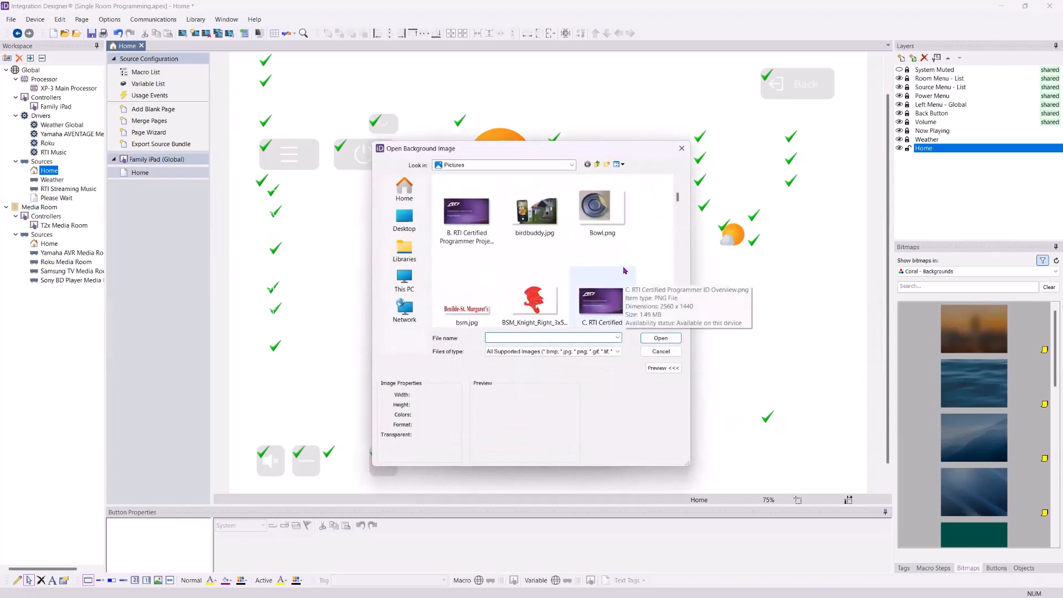
scroll(621, 277, up, 2)
click(620, 232)
click(667, 340)
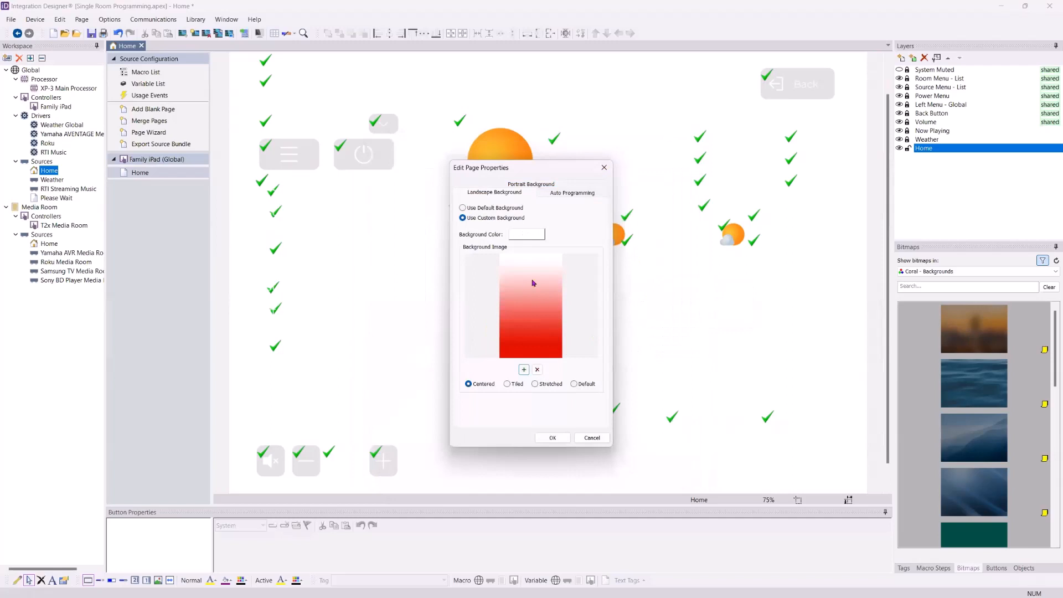
click(535, 384)
click(551, 439)
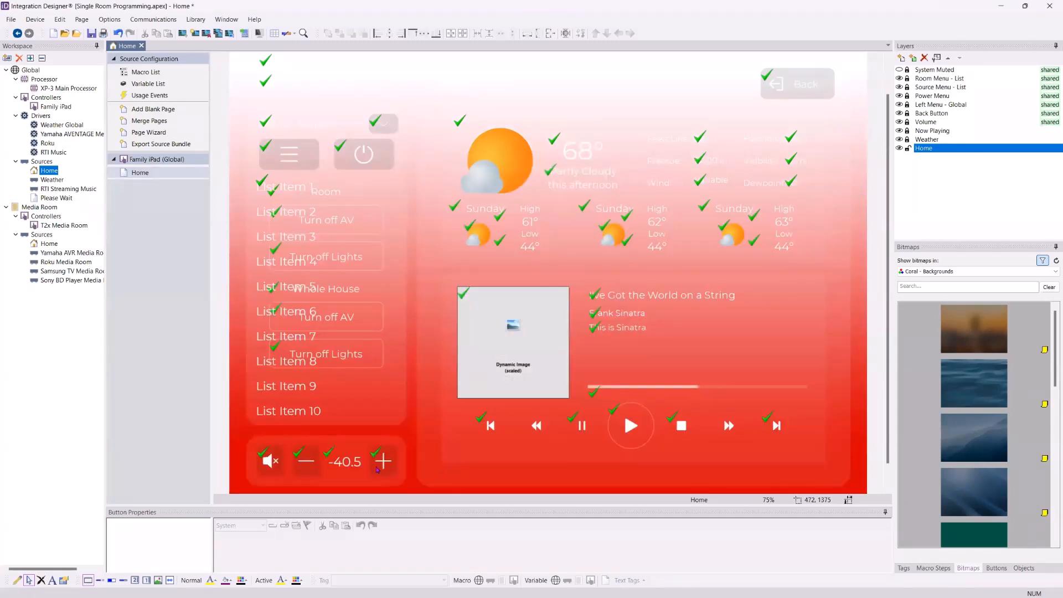
- Drag the ocean bitmap onto the Home page to restore it as the background
drag(950, 374, 859, 376)
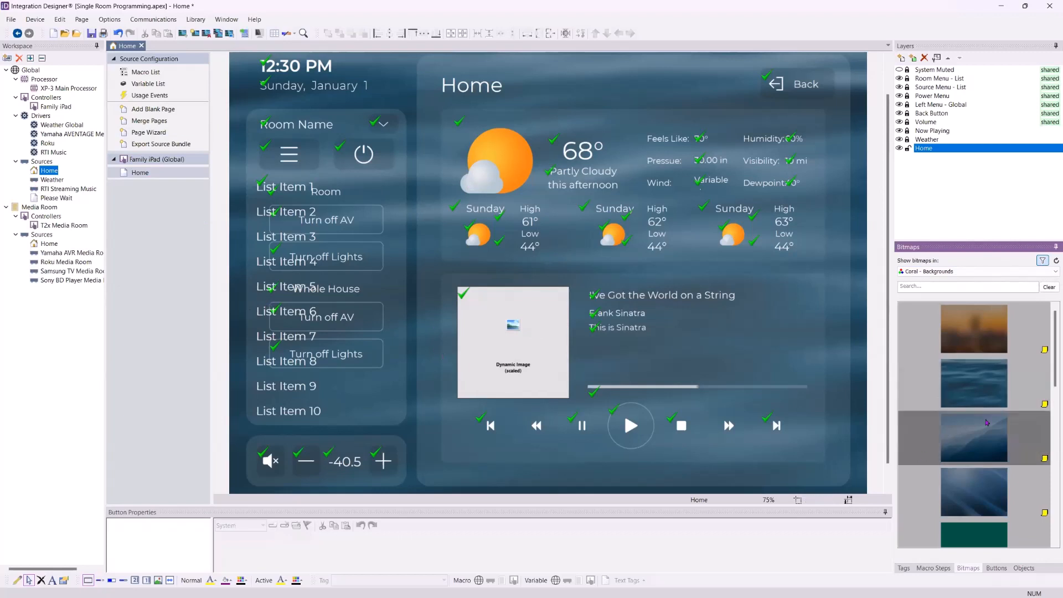
- Open the T2x Media Room's Home - List page and drop the orange bitmap as its background
click(70, 226)
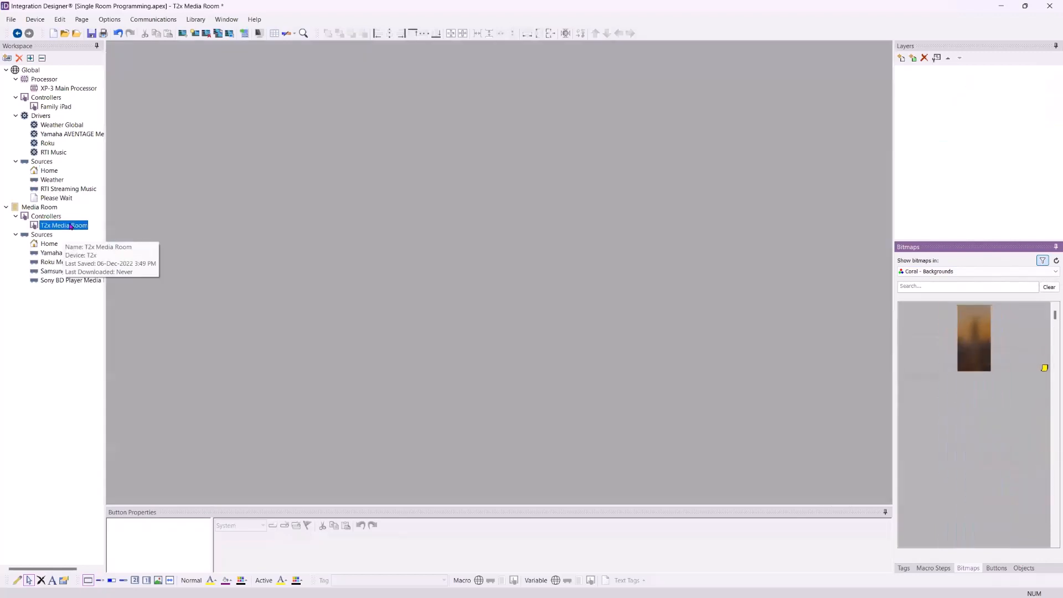
click(166, 196)
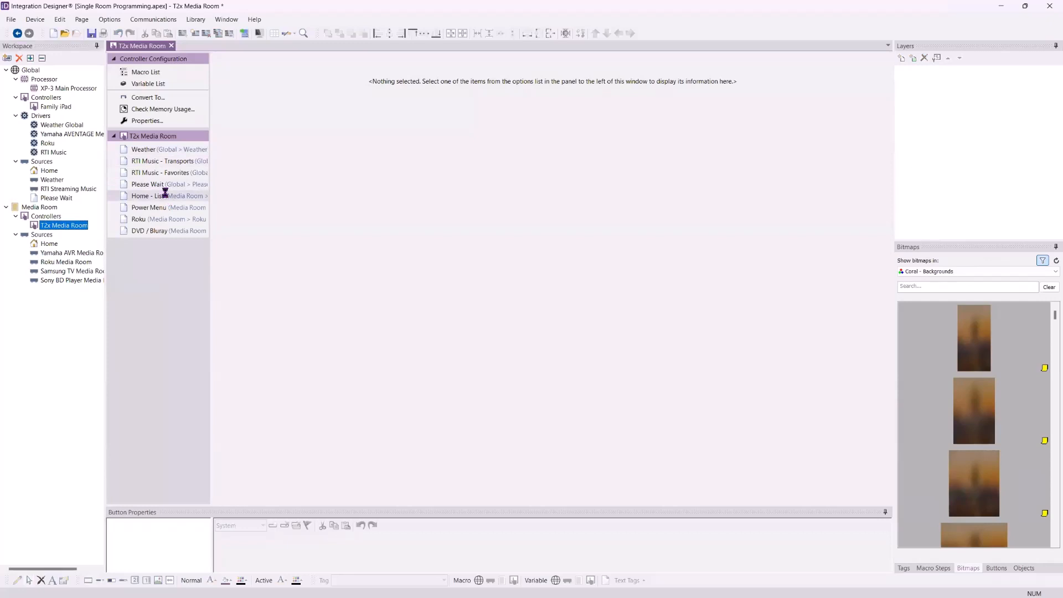
drag(999, 352, 503, 287)
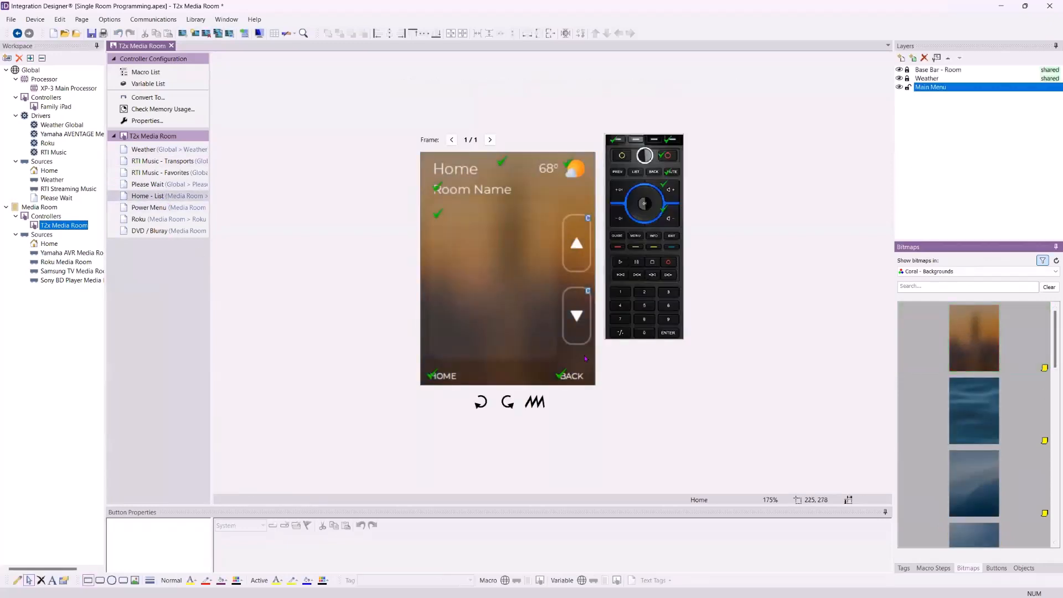
- Compare the Power Menu and RTI Music pages, then put the blue bitmap on Home - List
click(145, 208)
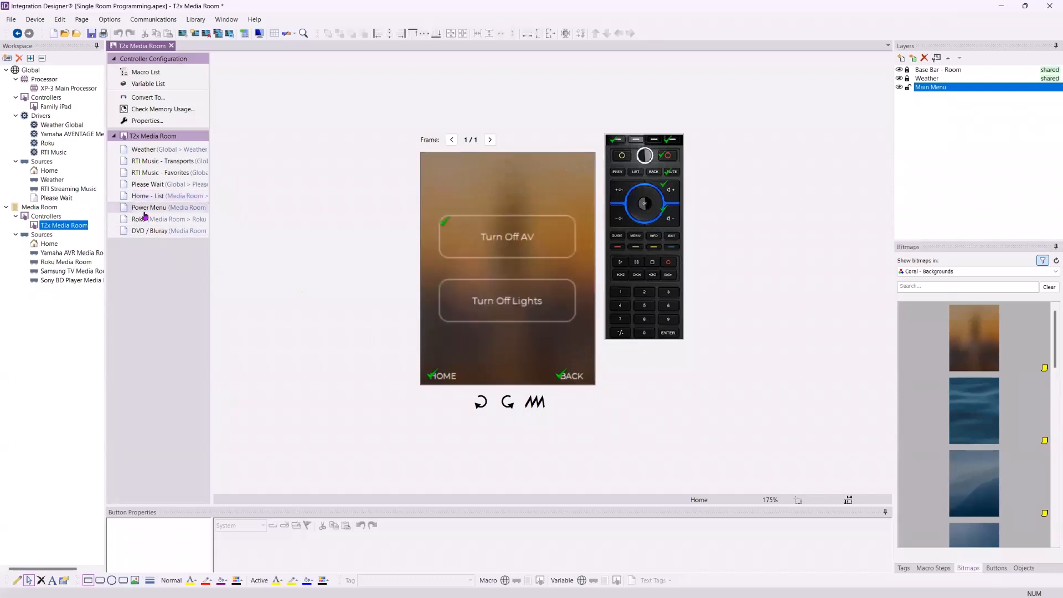
click(151, 172)
click(148, 161)
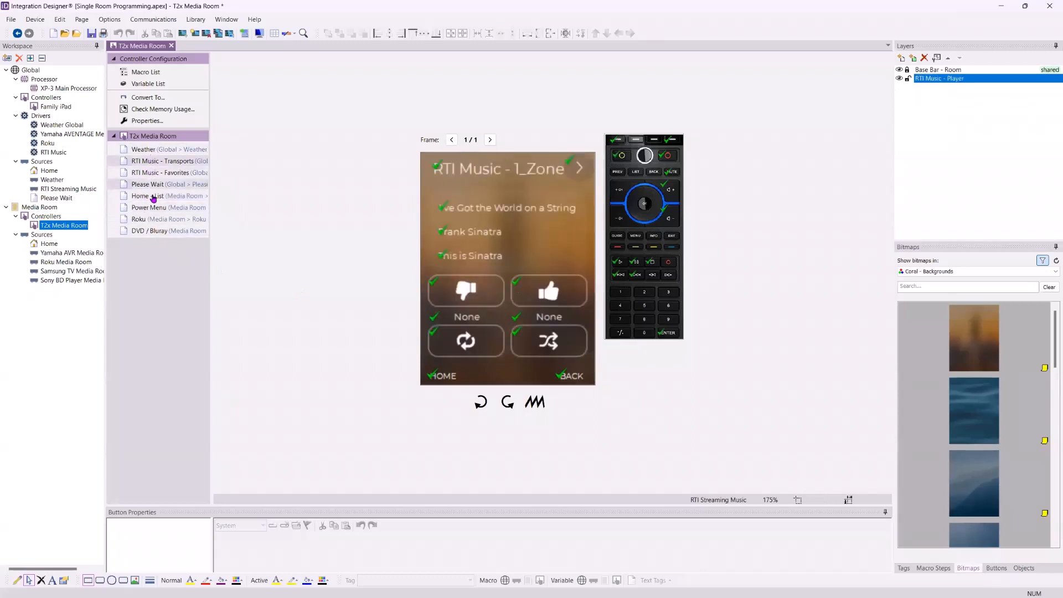
click(155, 196)
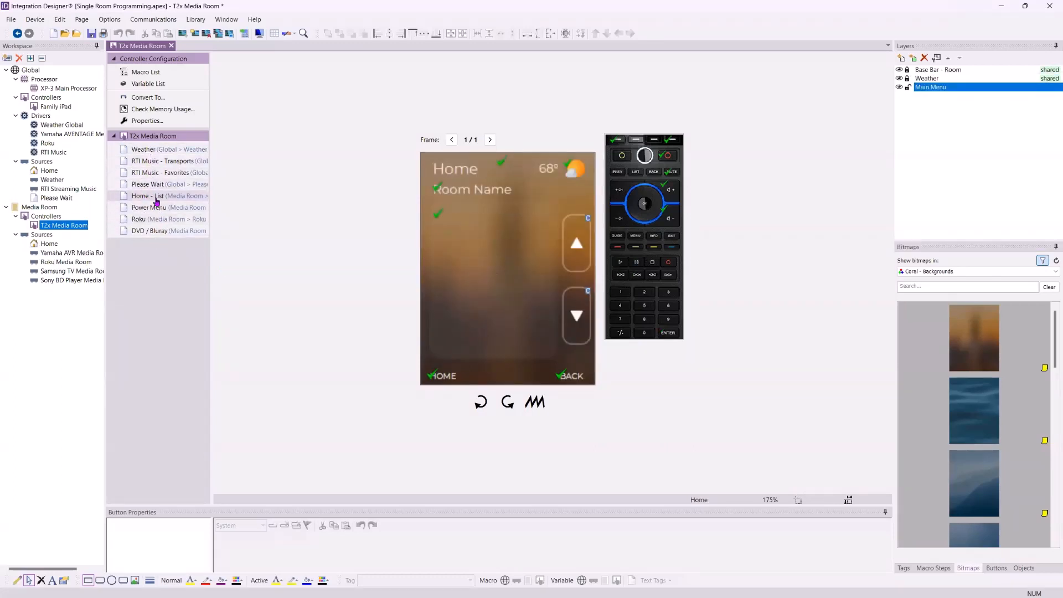
click(156, 210)
click(161, 196)
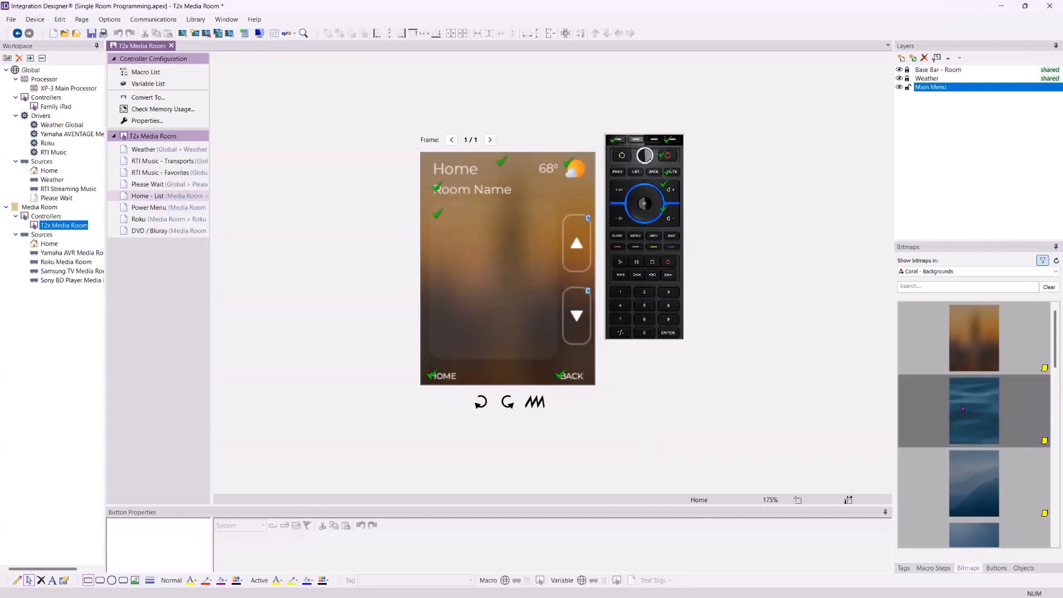
drag(968, 408, 533, 272)
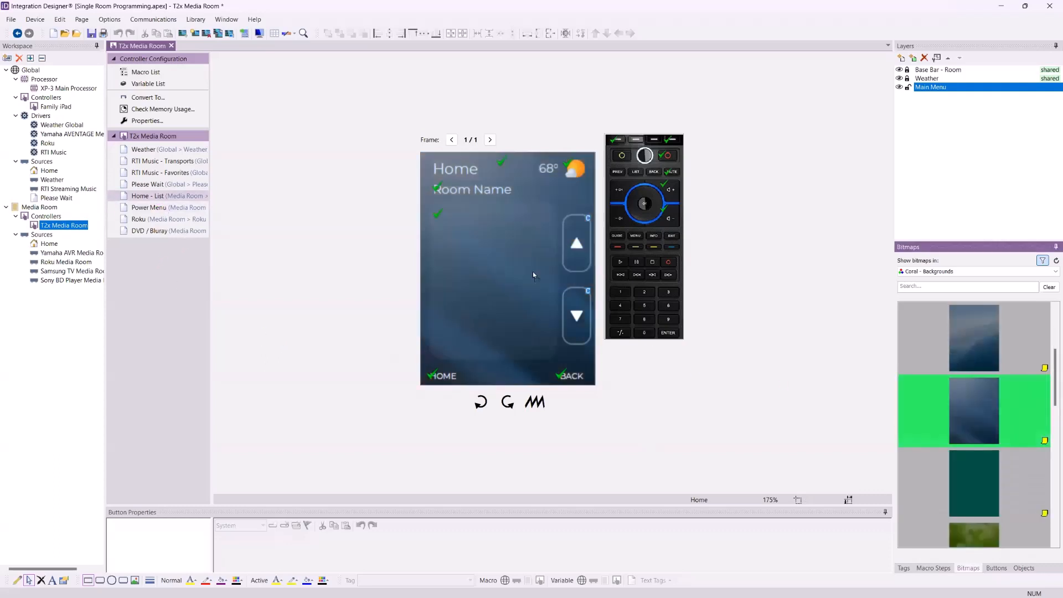
- Turn on Use Custom Background in the Home - List page properties
right_click(149, 197)
click(189, 259)
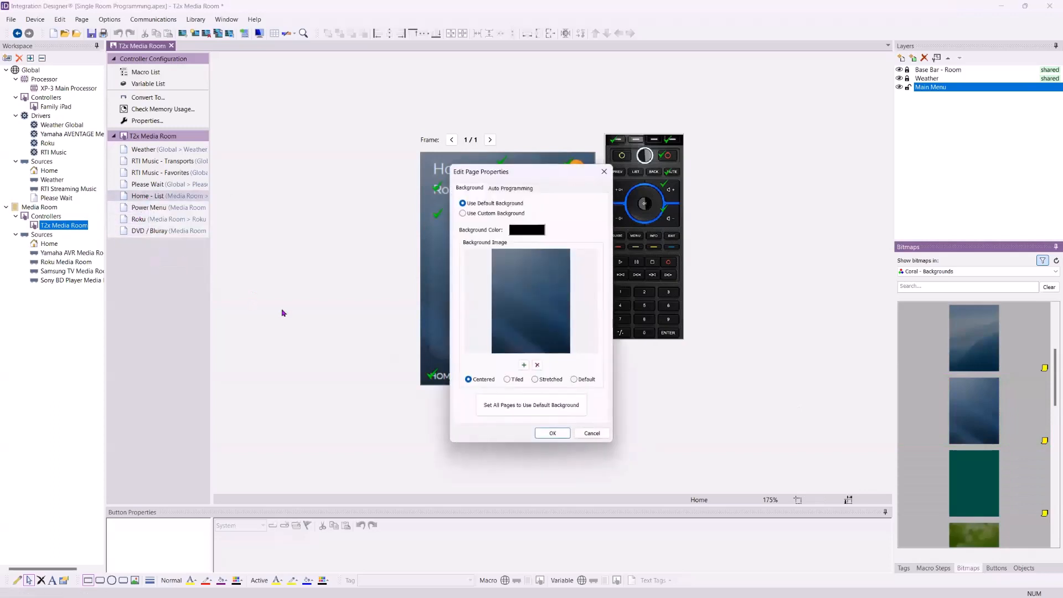
click(490, 214)
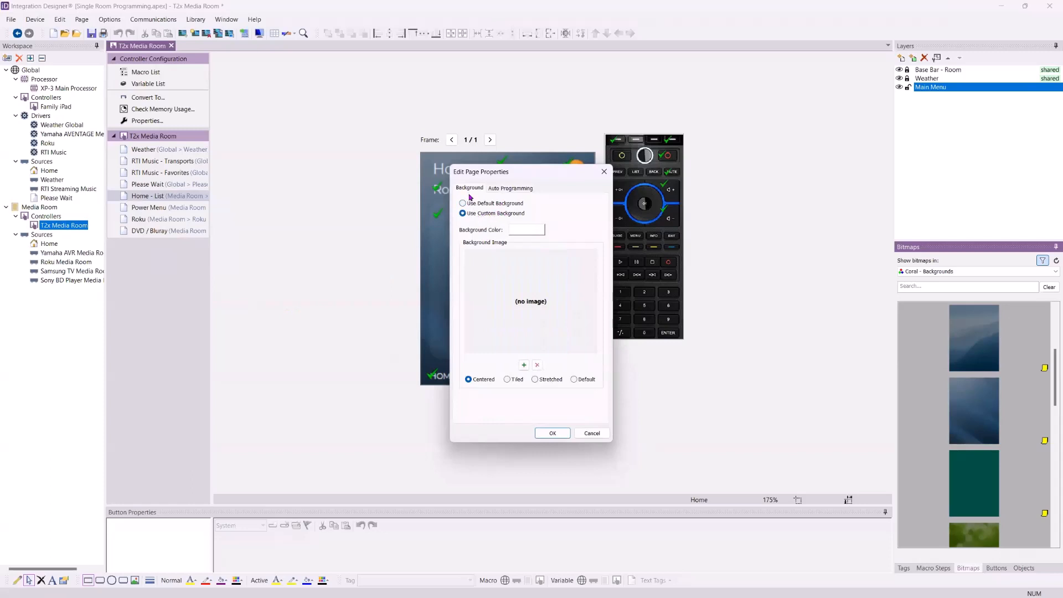
click(562, 435)
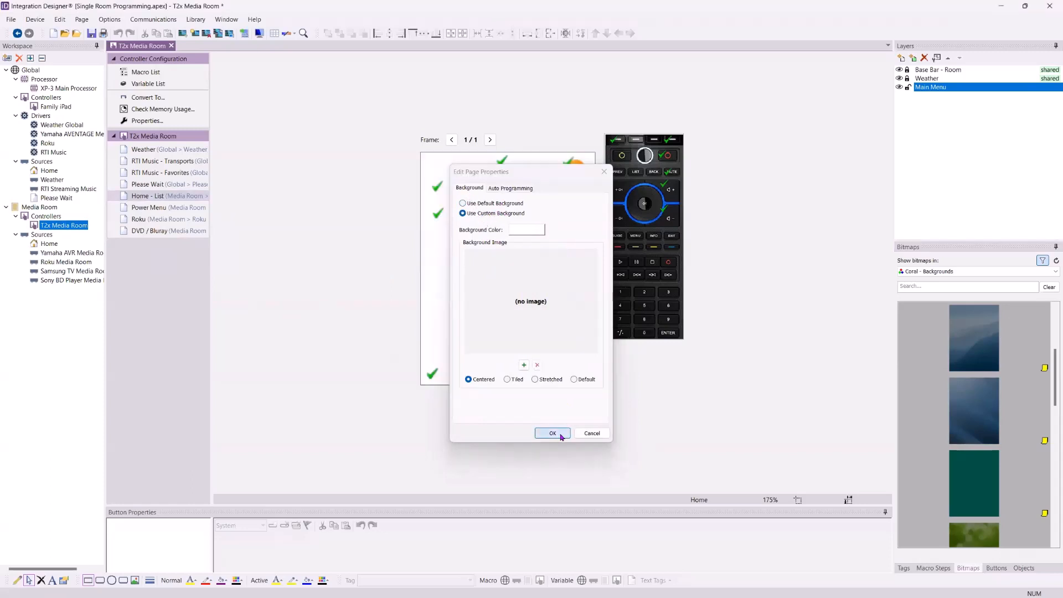
- Drop the green blurred bitmap onto Home - List and check it against other pages
click(1009, 532)
drag(973, 409, 526, 232)
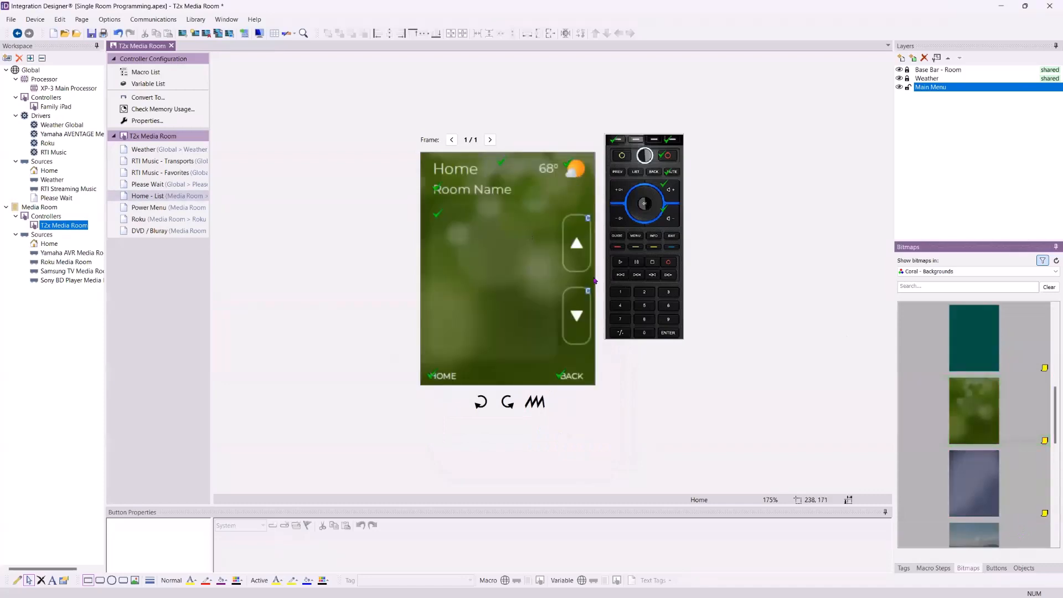
click(197, 172)
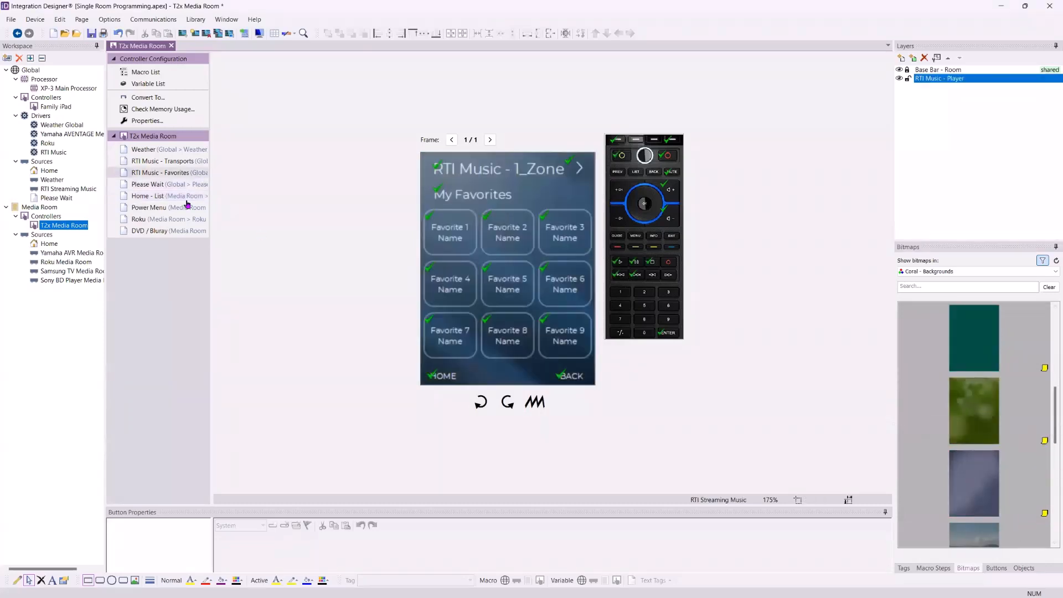
click(202, 207)
click(183, 195)
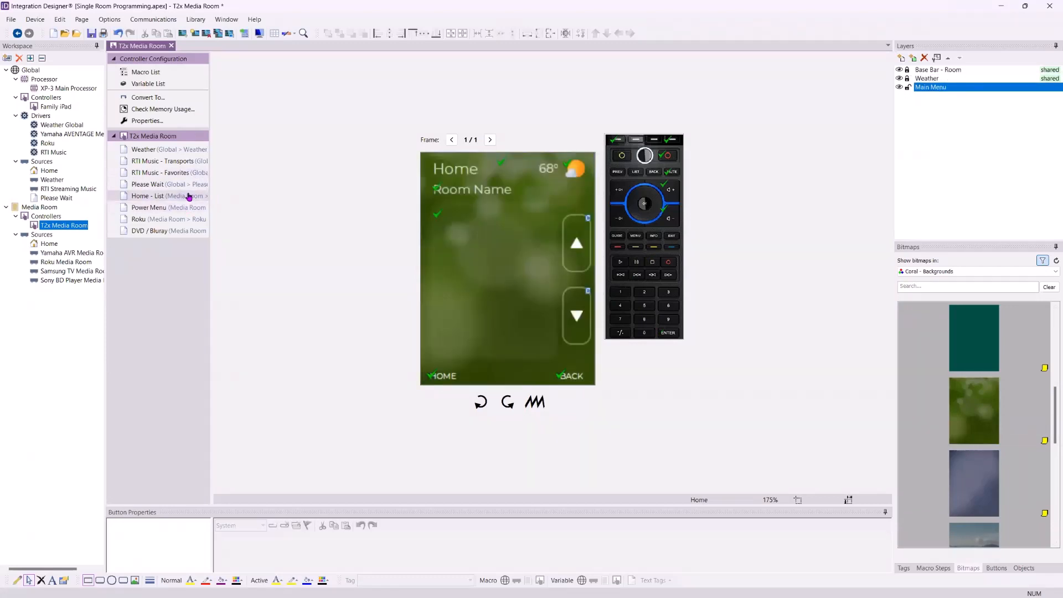
right_click(140, 198)
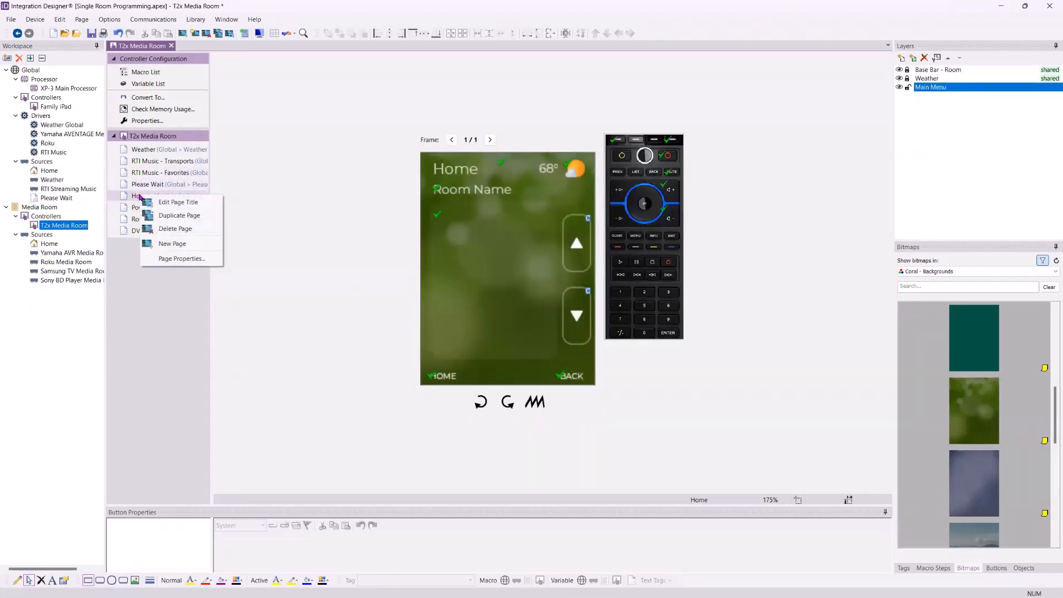
click(174, 259)
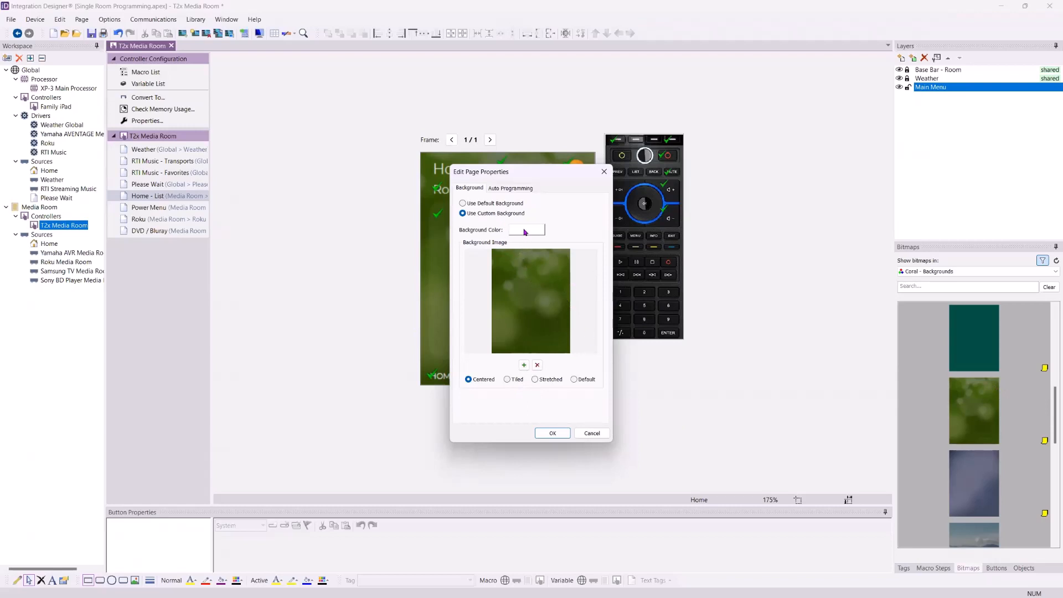
click(483, 205)
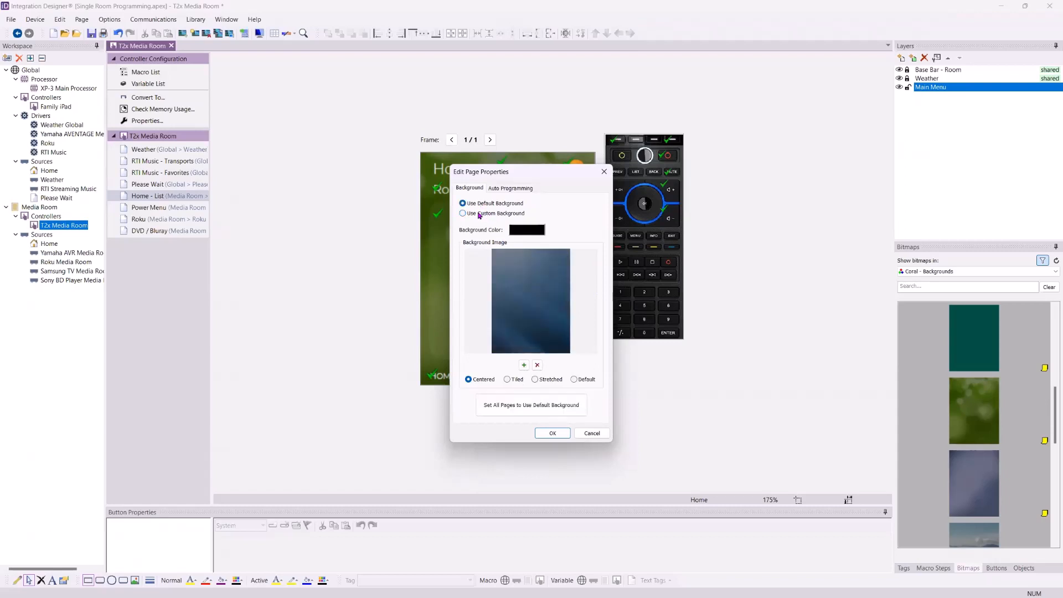
click(480, 213)
click(481, 203)
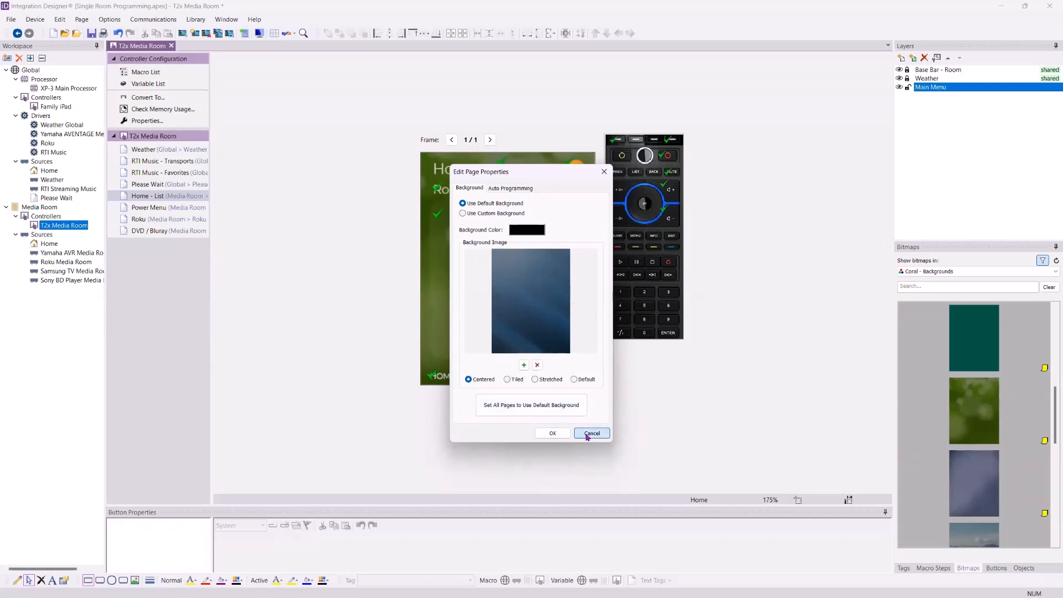
click(554, 432)
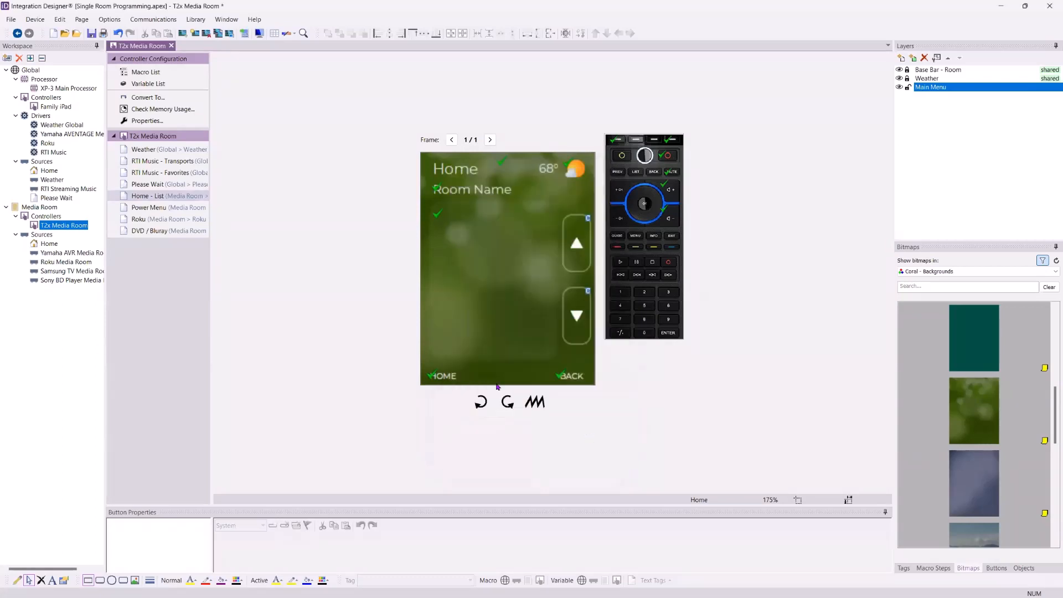
click(164, 210)
- Flip through the RTI Music - Favorites and Please Wait pages and return to Home - List
click(158, 172)
click(165, 196)
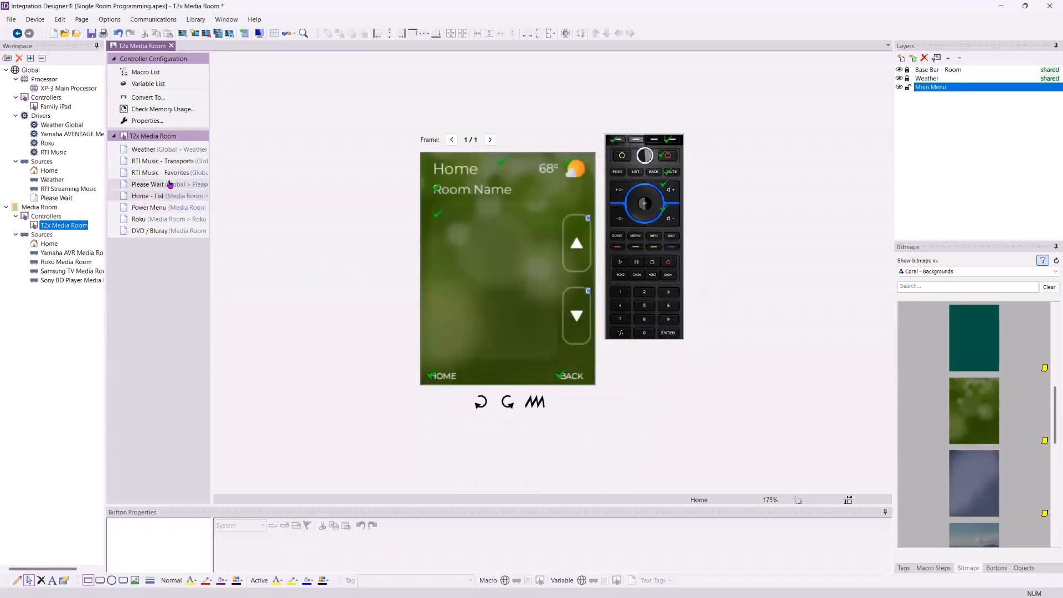
click(166, 185)
click(168, 196)
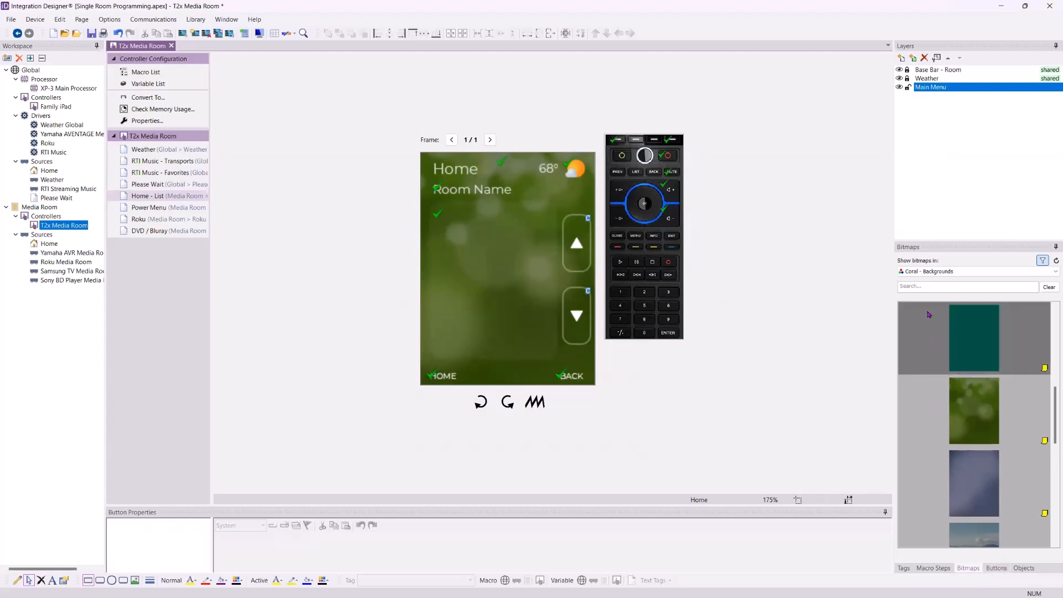
- Filter the Bitmaps panel to Client Images, inspect thumbnails, then switch to (all libraries)
click(976, 271)
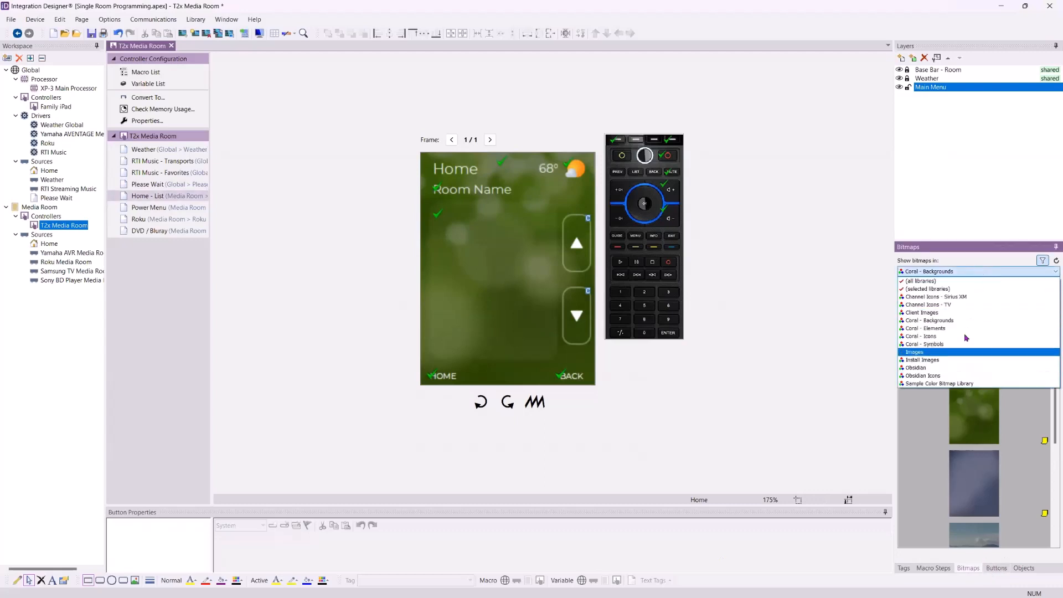
click(967, 313)
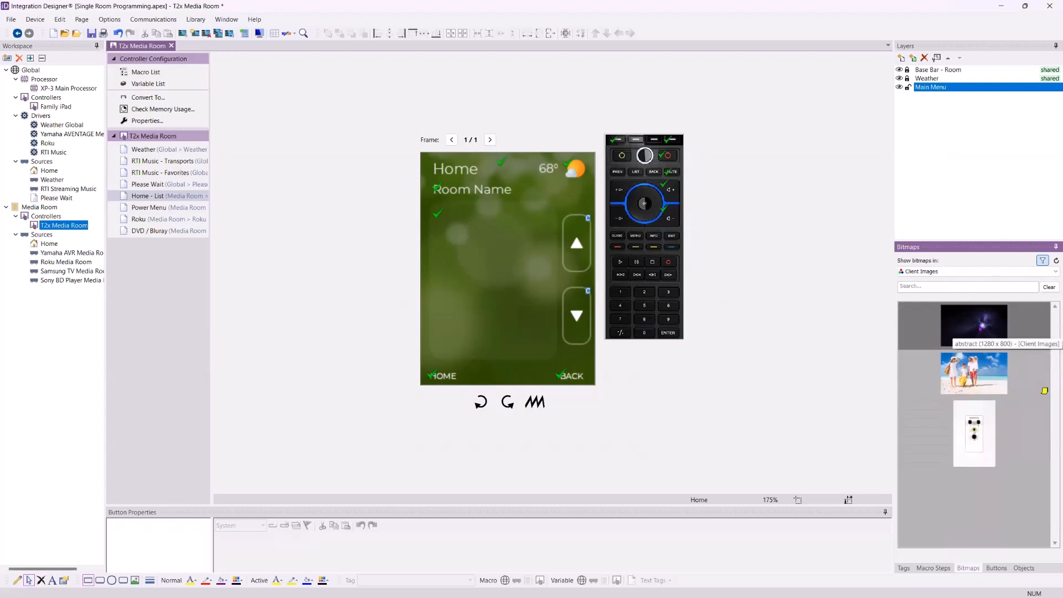
click(981, 327)
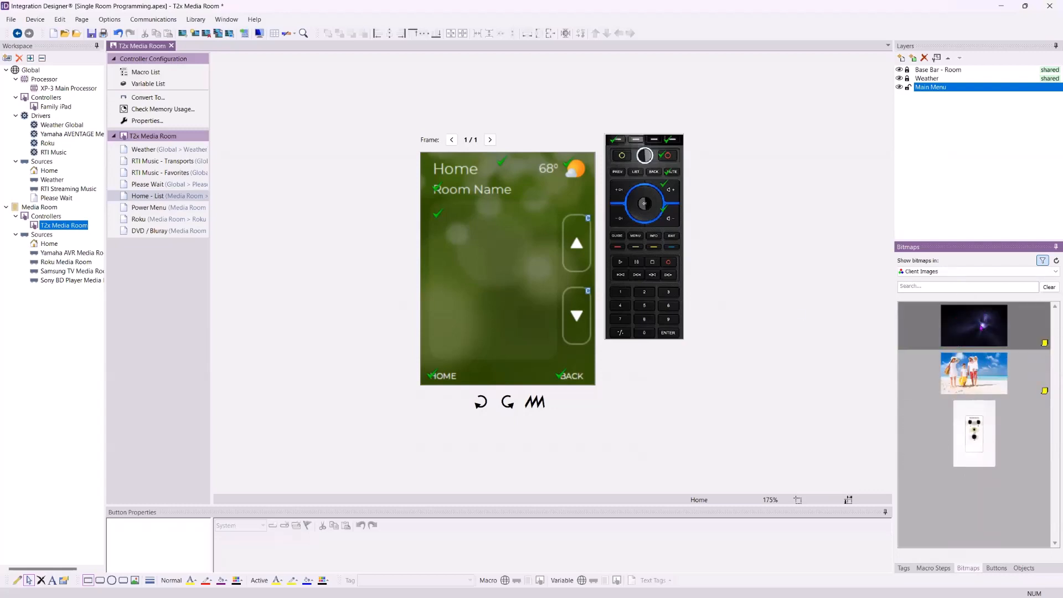
click(976, 371)
click(978, 375)
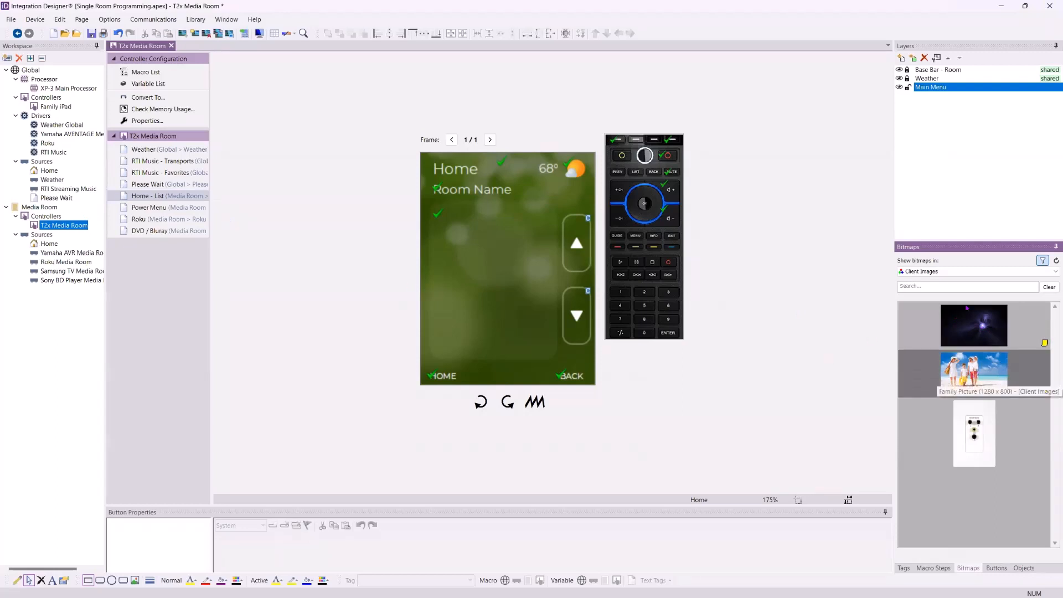
click(961, 272)
click(957, 280)
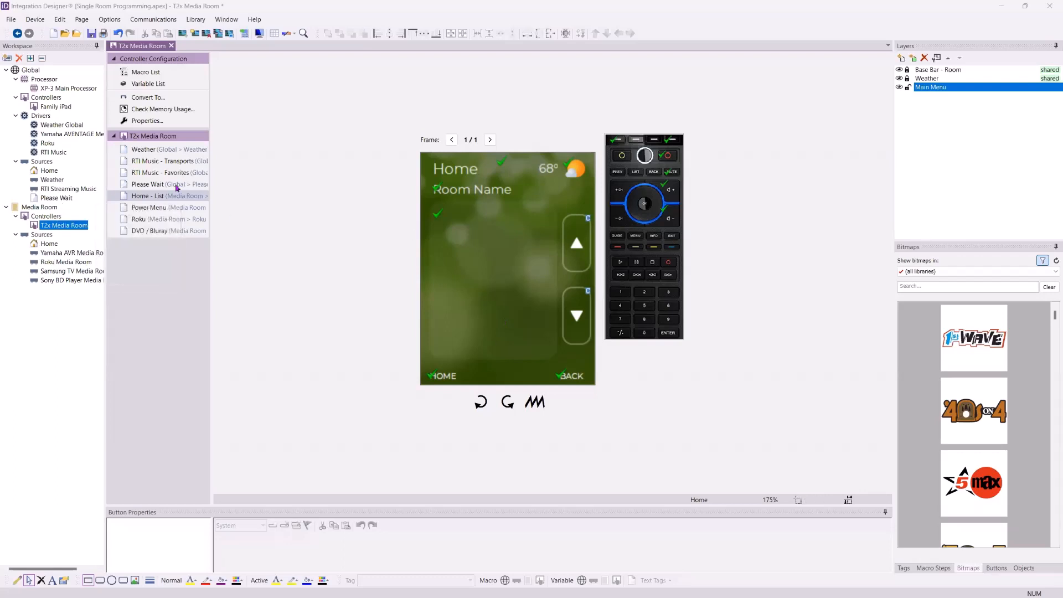
click(964, 79)
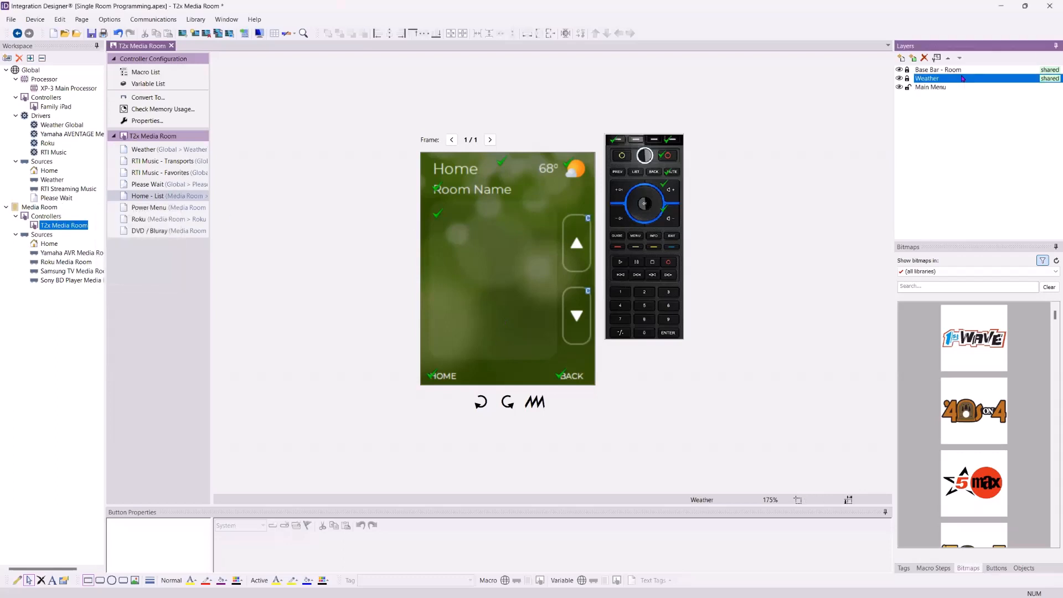
right_click(963, 78)
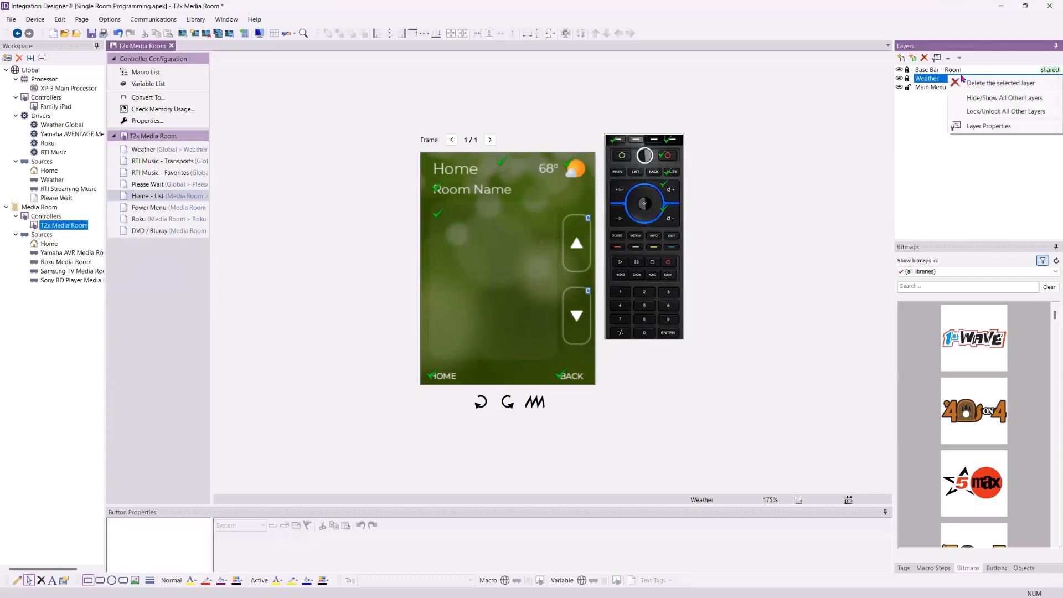
click(994, 127)
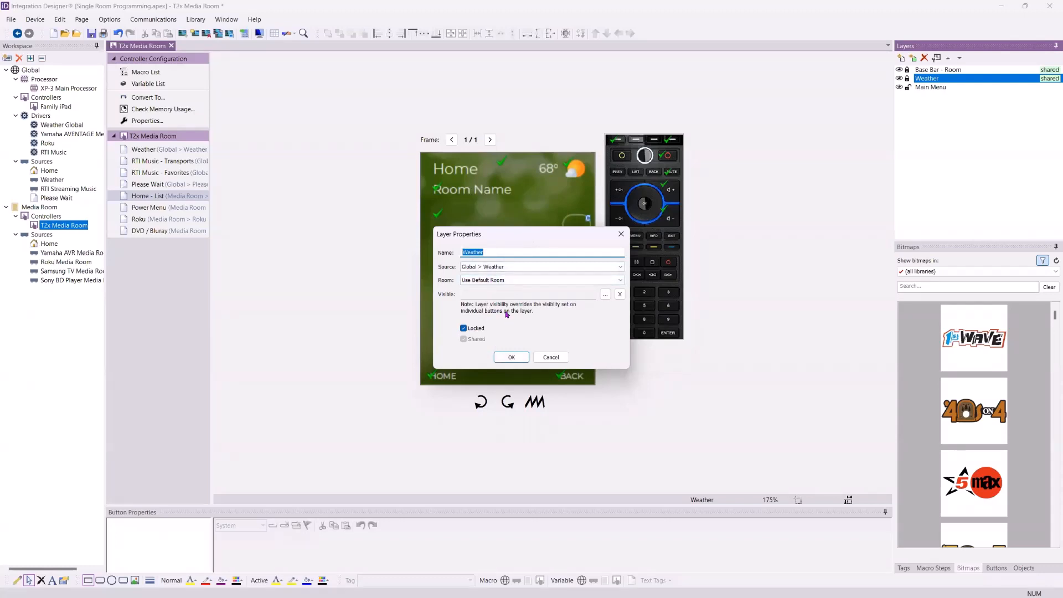
click(512, 280)
click(511, 279)
click(511, 357)
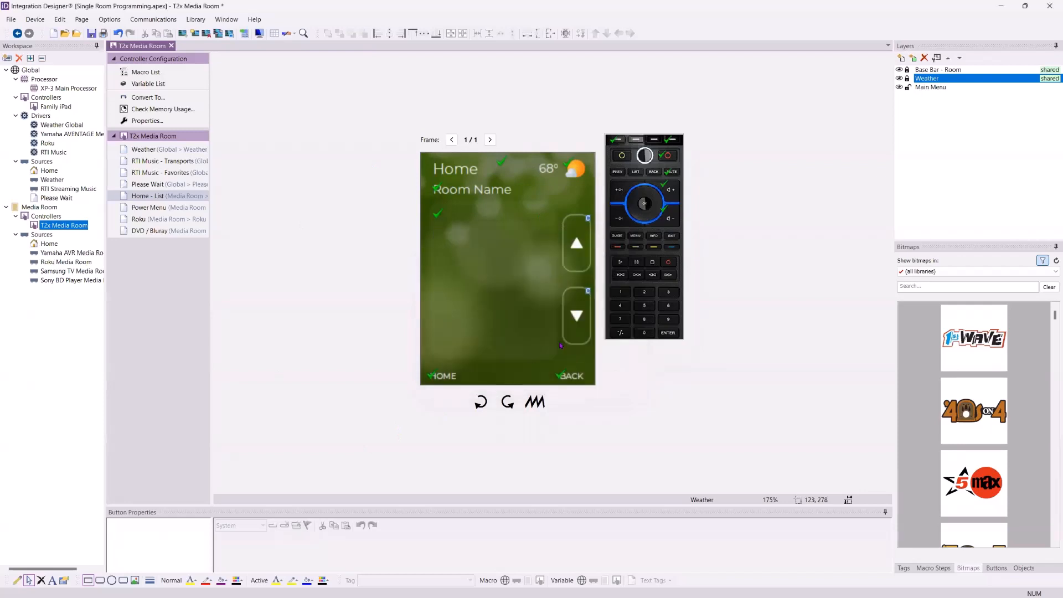
click(907, 80)
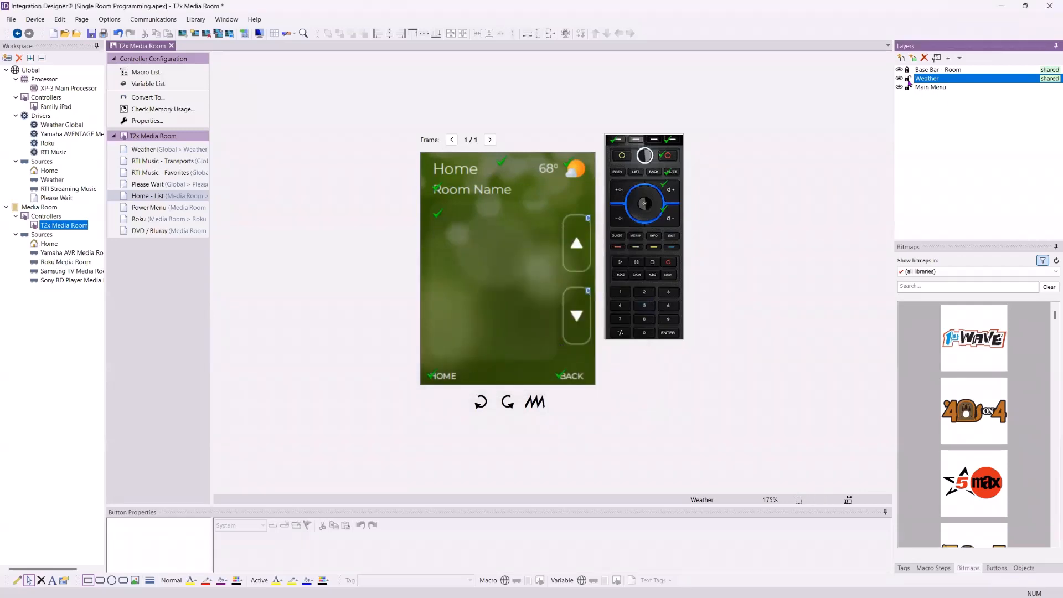
click(936, 58)
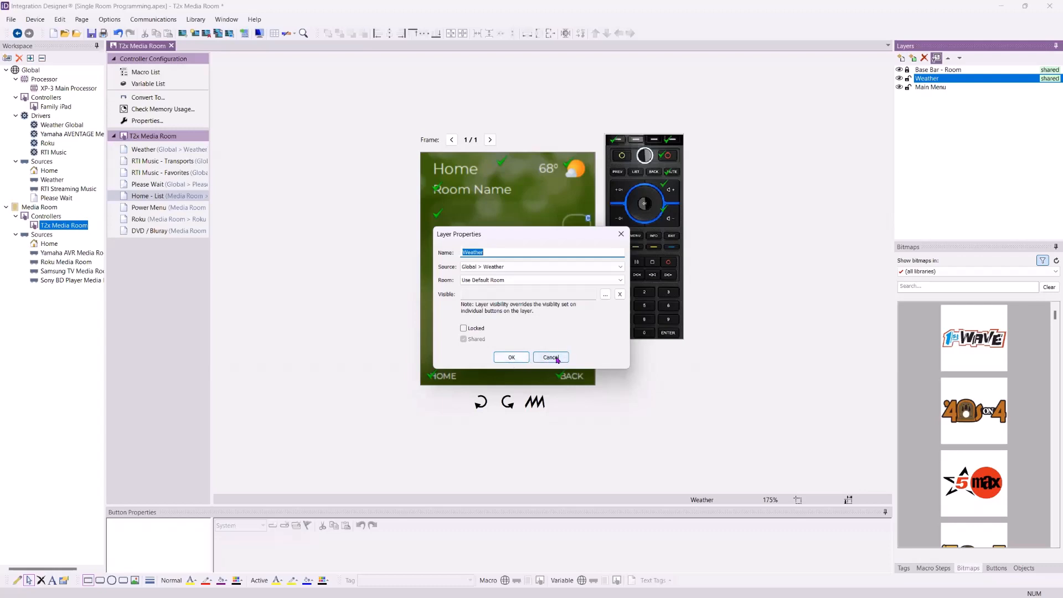
click(469, 331)
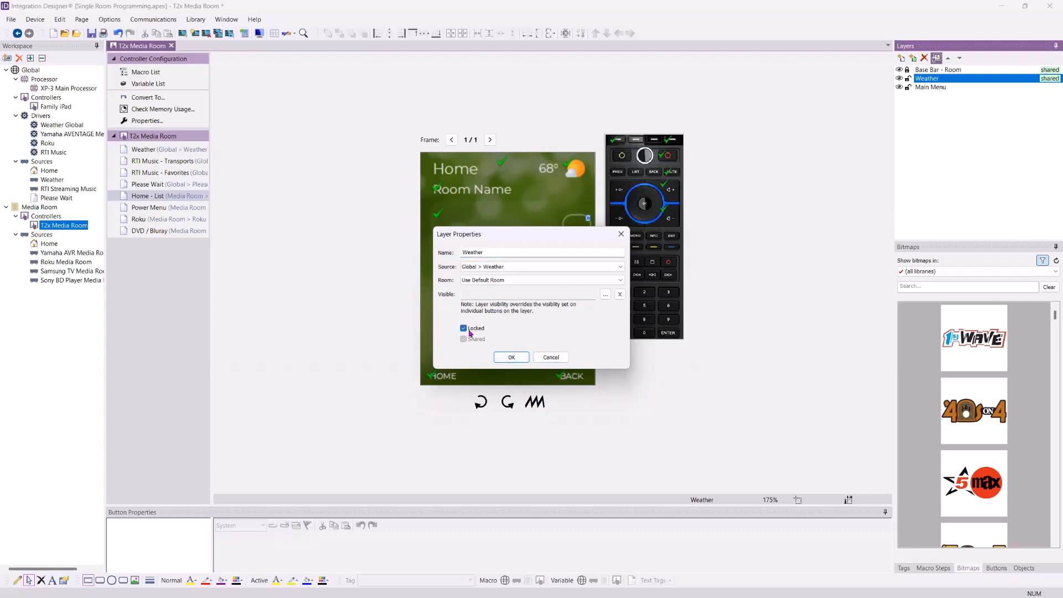
click(504, 359)
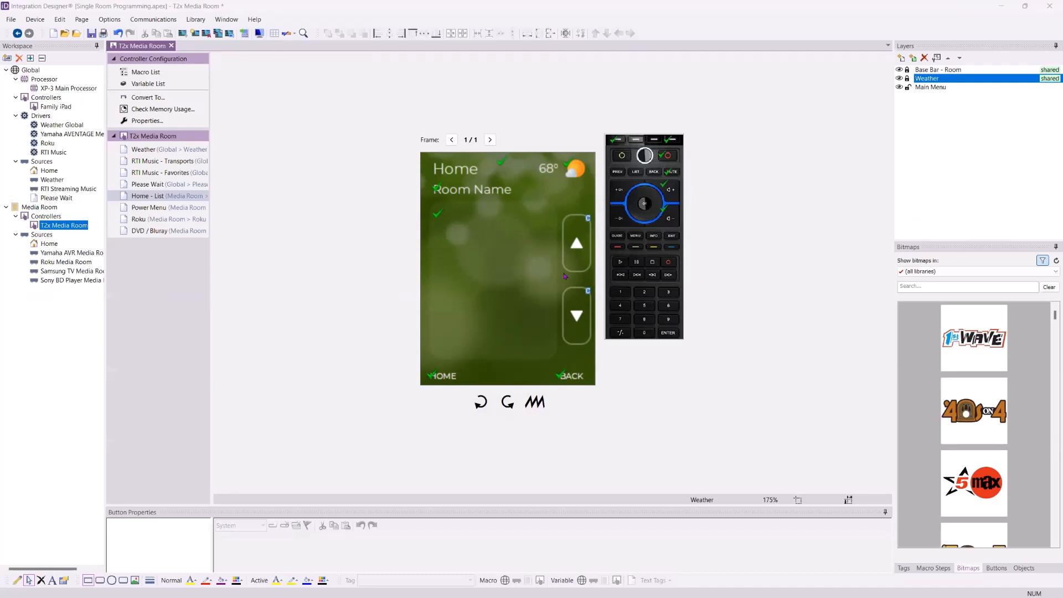
- Open the Family iPad's Home page and place the Client Images beach photo on it
click(59, 107)
double_click(58, 107)
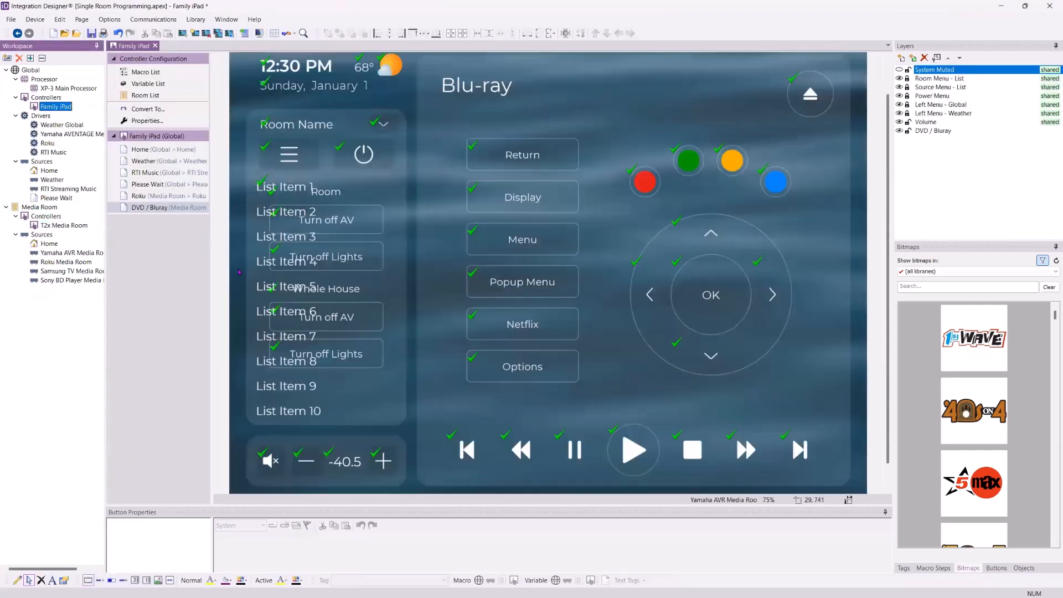
click(160, 149)
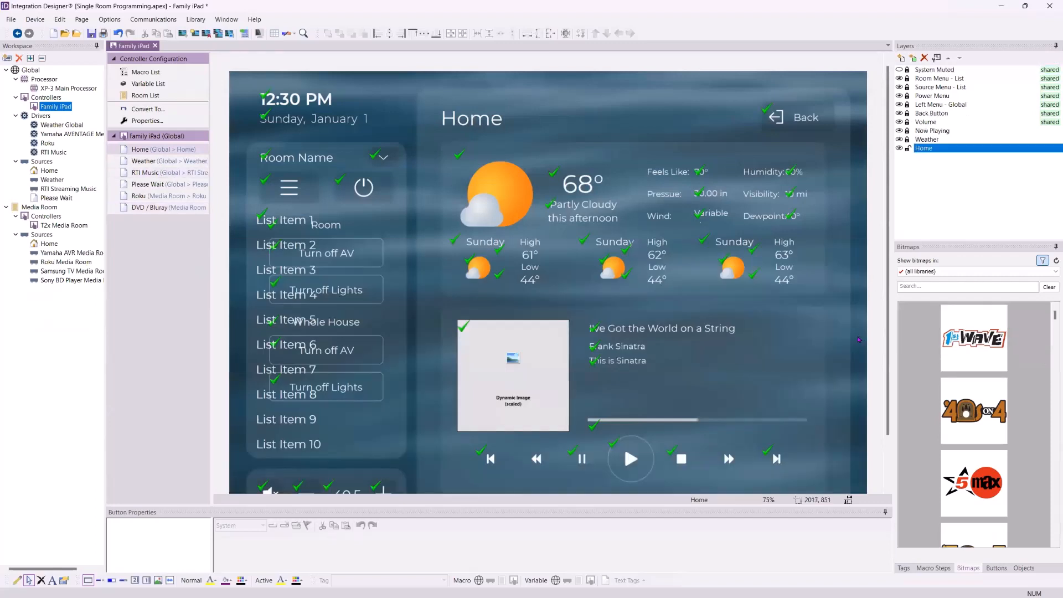
click(991, 272)
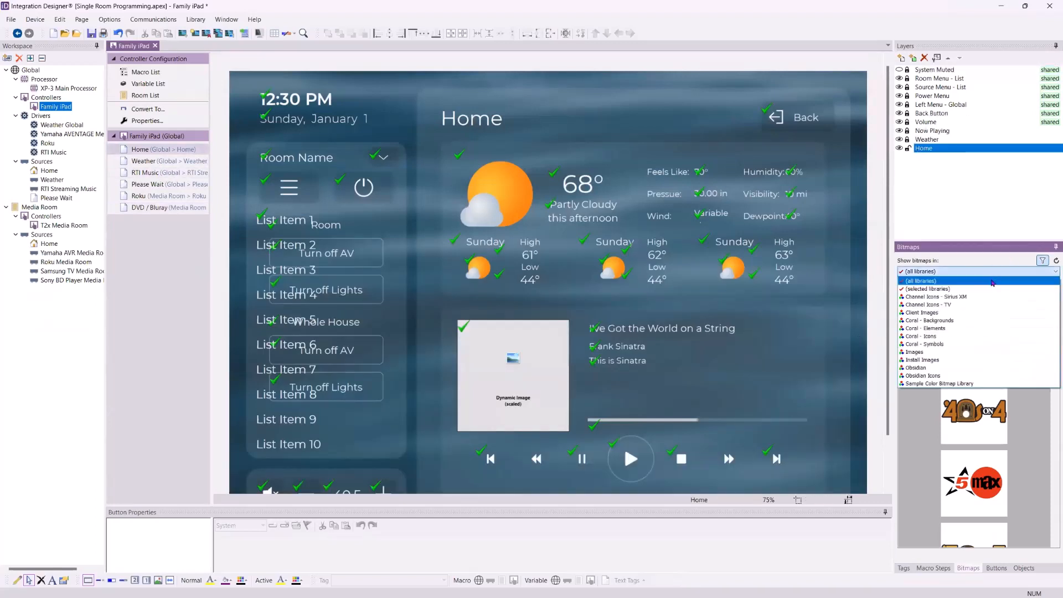
click(982, 313)
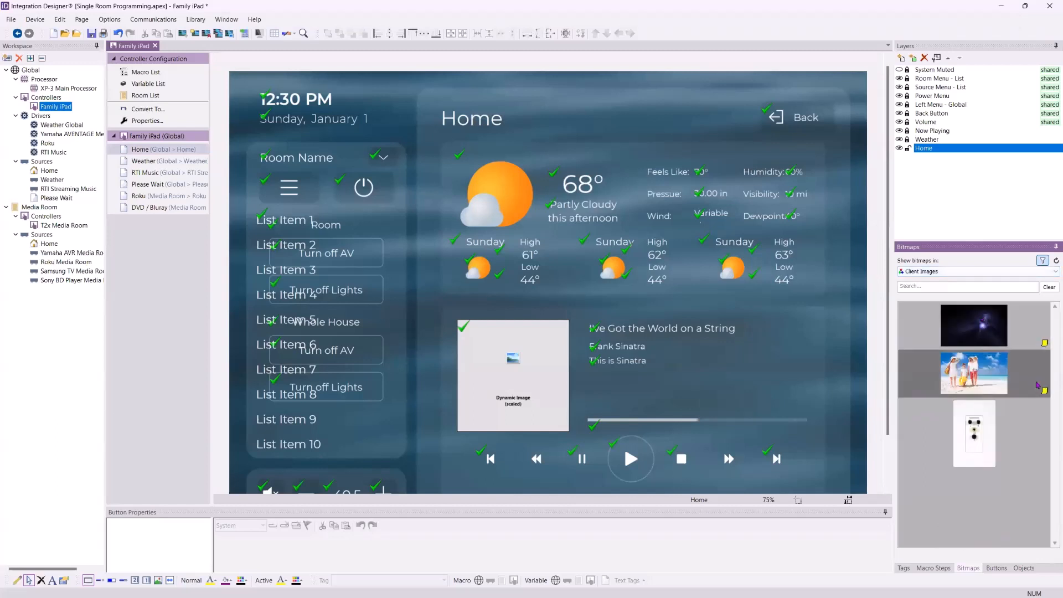
drag(1032, 388, 796, 340)
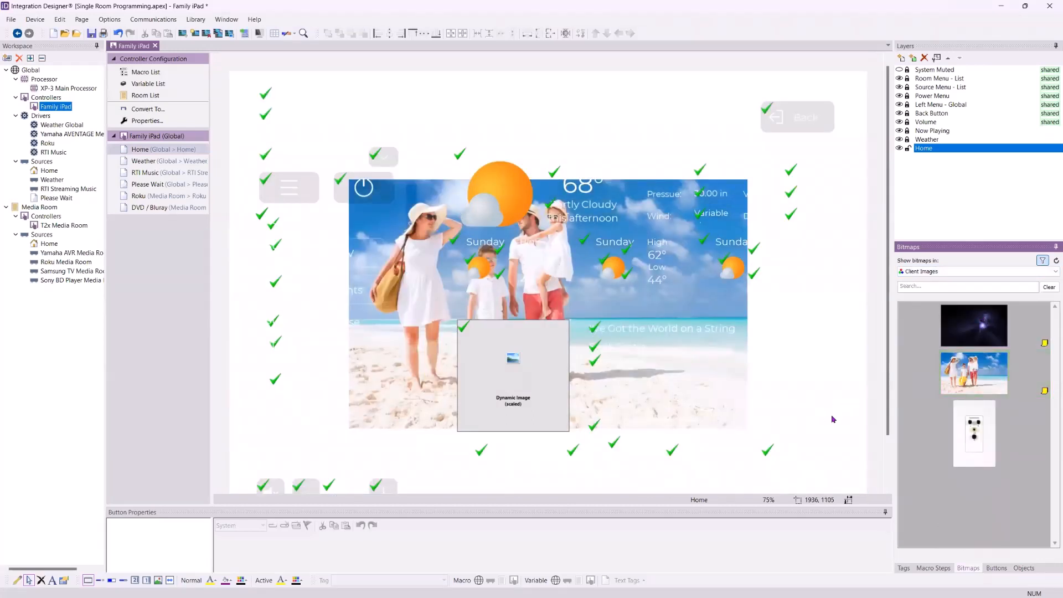
- Set the Home page's background image to Stretched
right_click(151, 152)
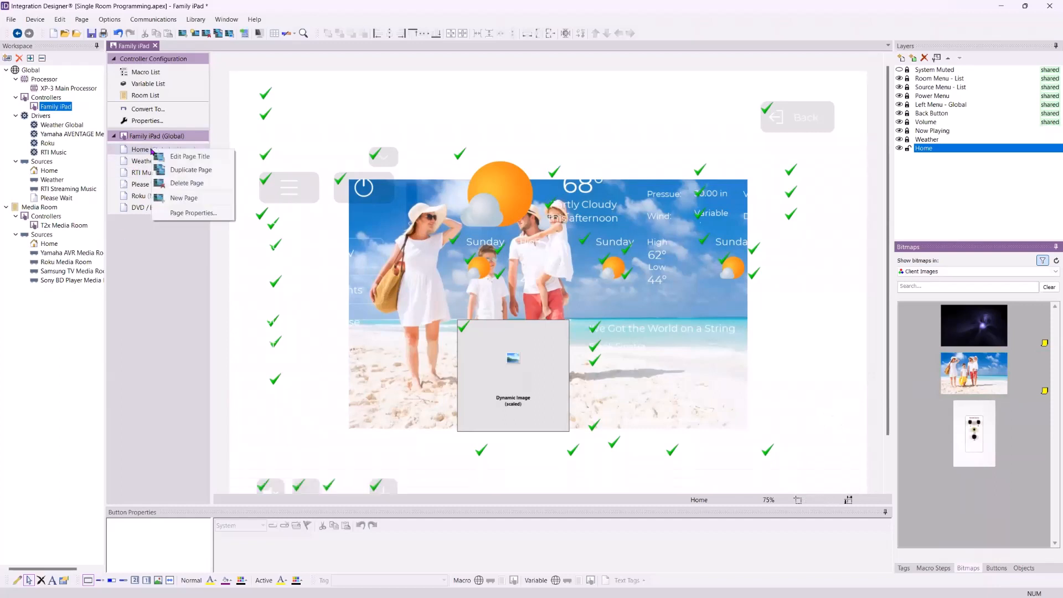
click(193, 213)
click(536, 384)
click(552, 437)
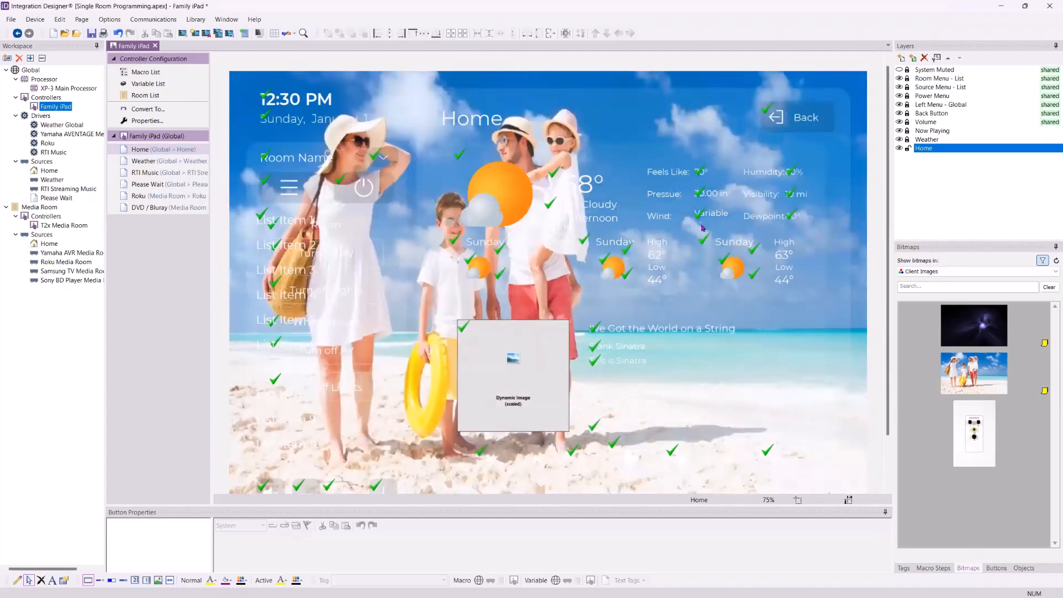
- Replace the beach photo with the dark swirl image, stretched to fill the page
drag(816, 306, 790, 310)
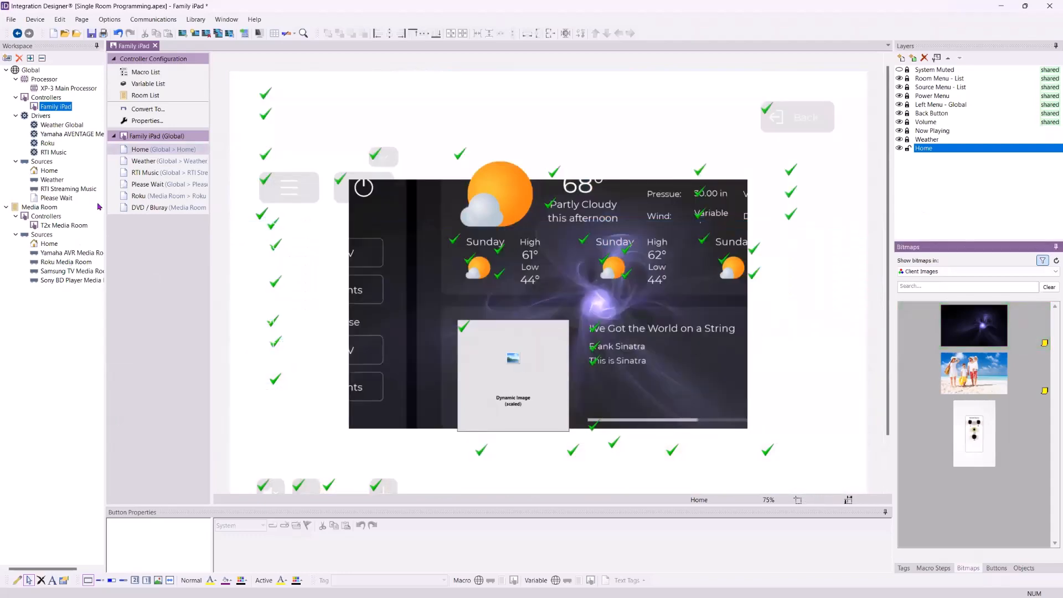
right_click(160, 149)
click(201, 212)
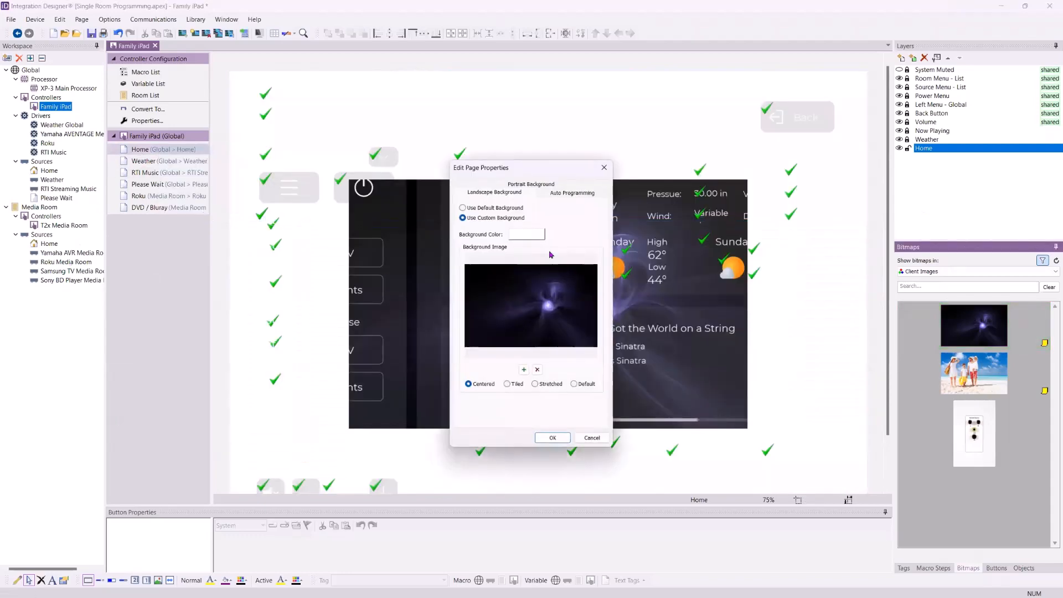
click(536, 384)
click(552, 438)
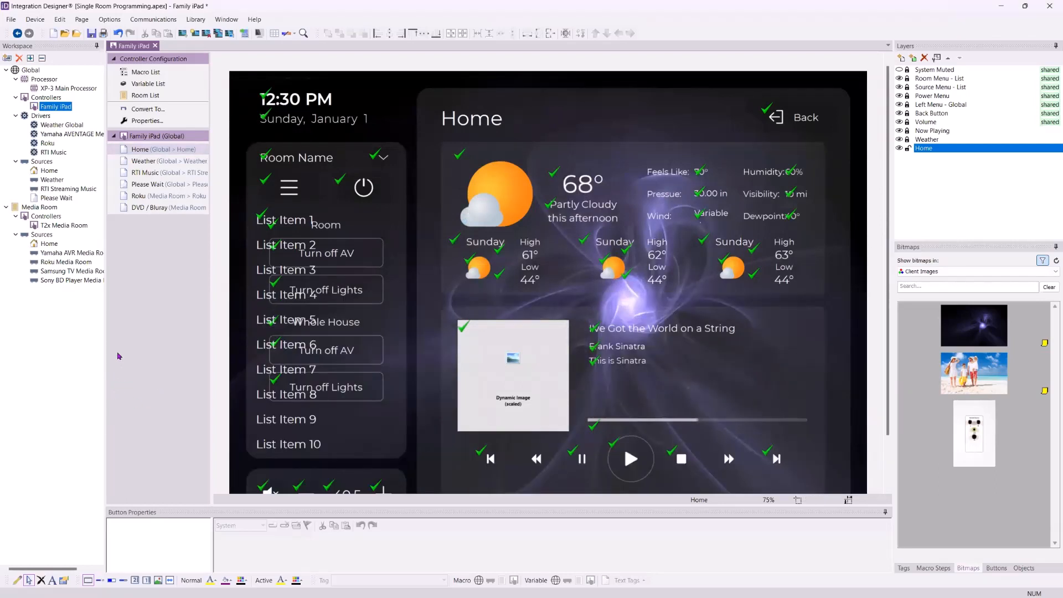
- Show bitmaps from all libraries again and open the Roku page
key(Page_Down)
key(Page_Down)
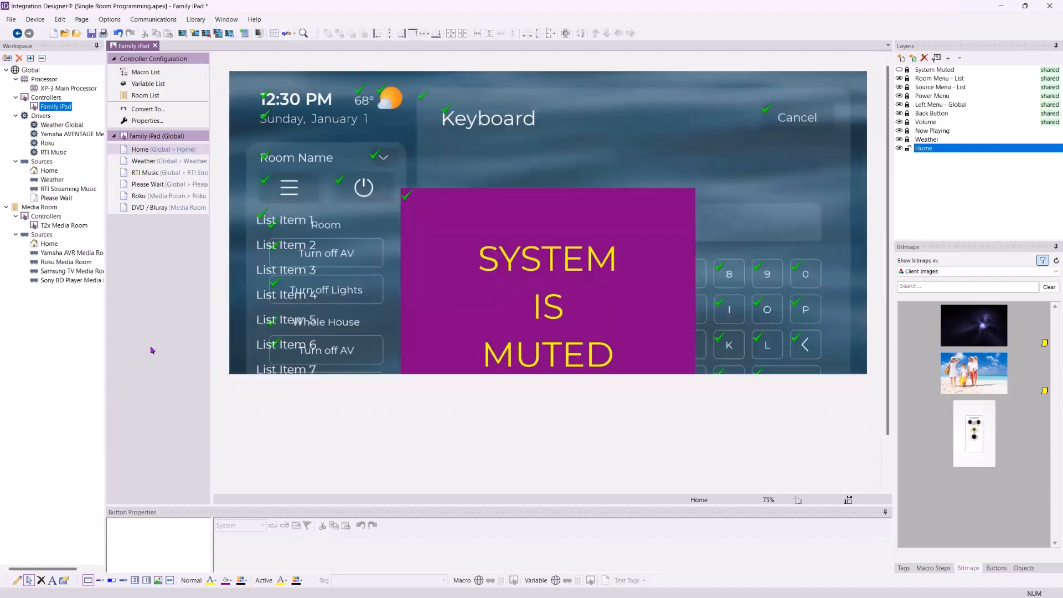
key(Page_Up)
key(Page_Up)
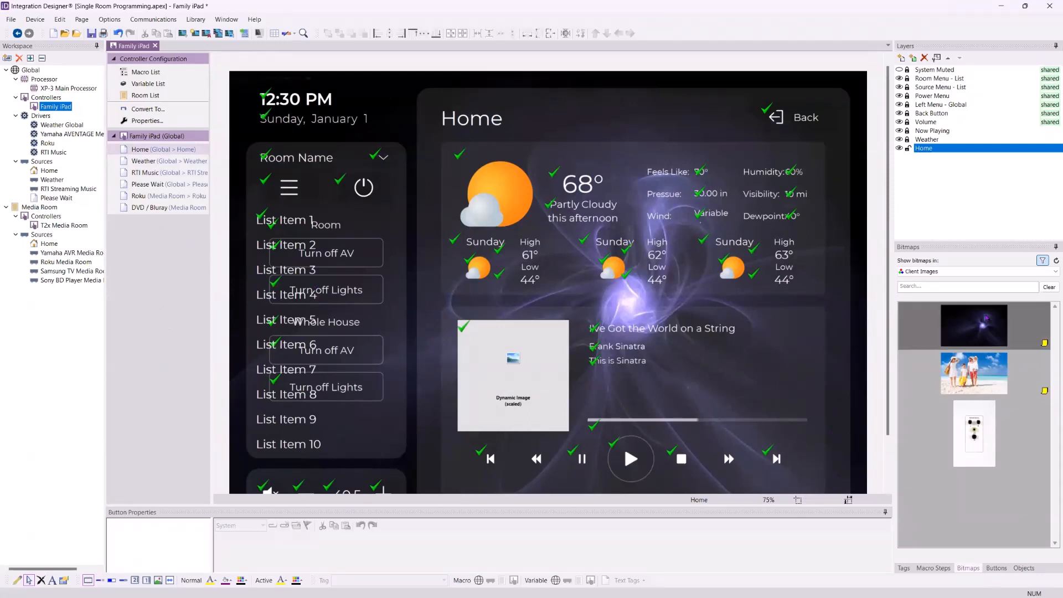
click(985, 272)
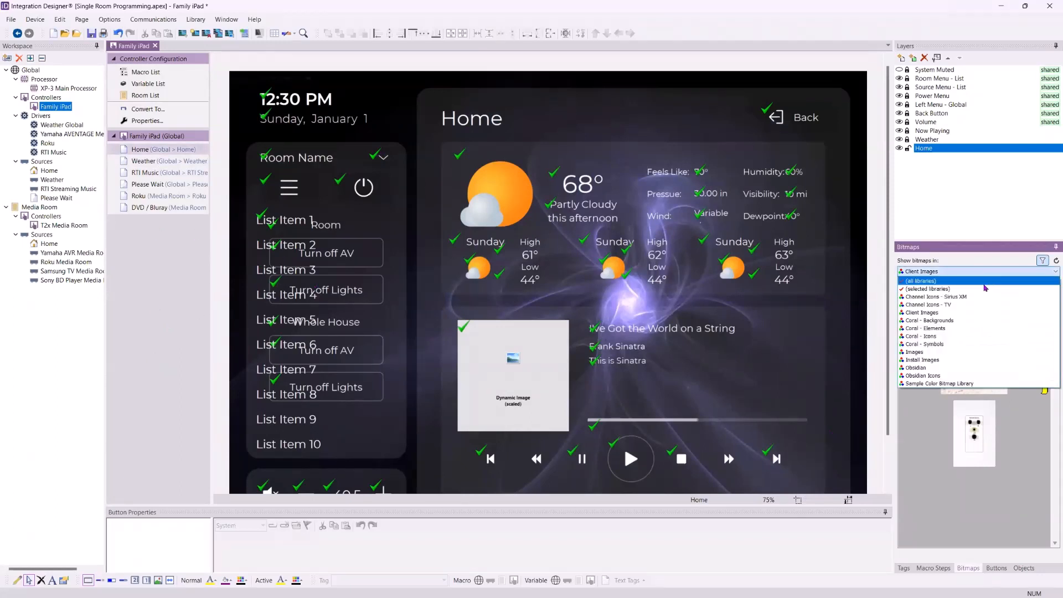
click(984, 283)
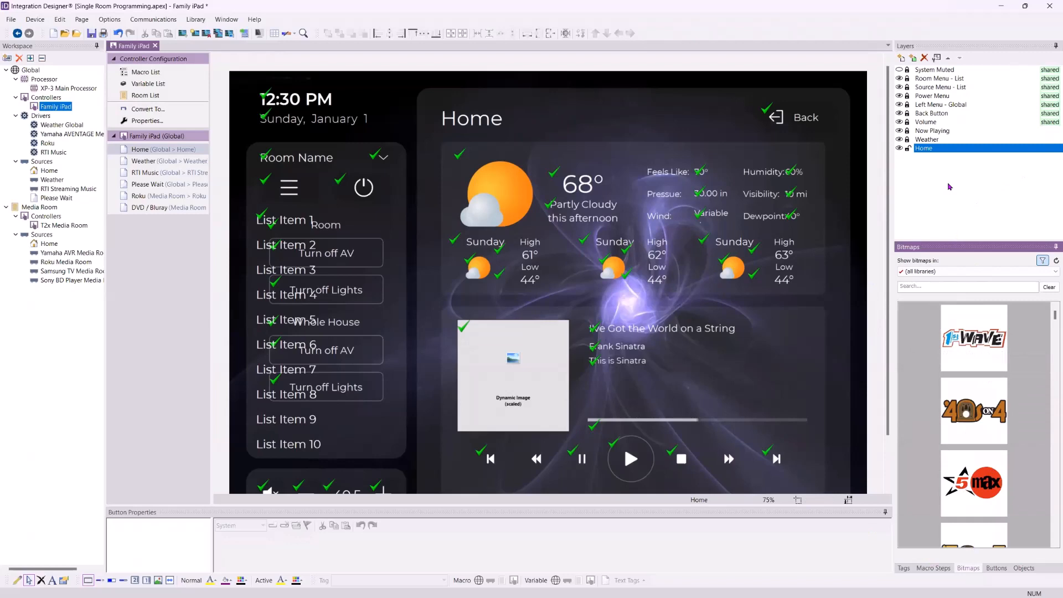
scroll(881, 196, down, 1)
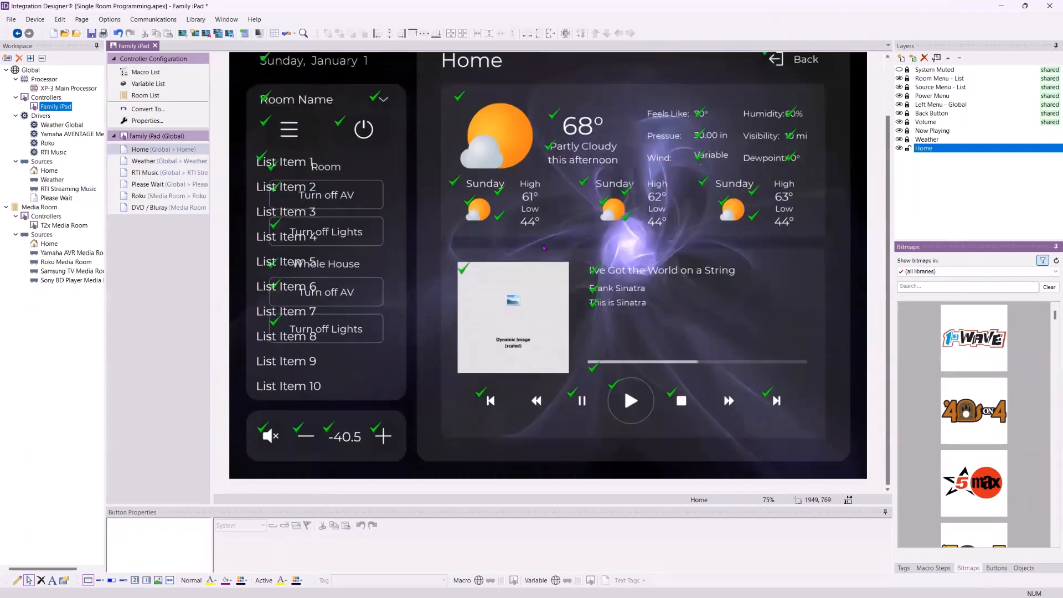
click(165, 197)
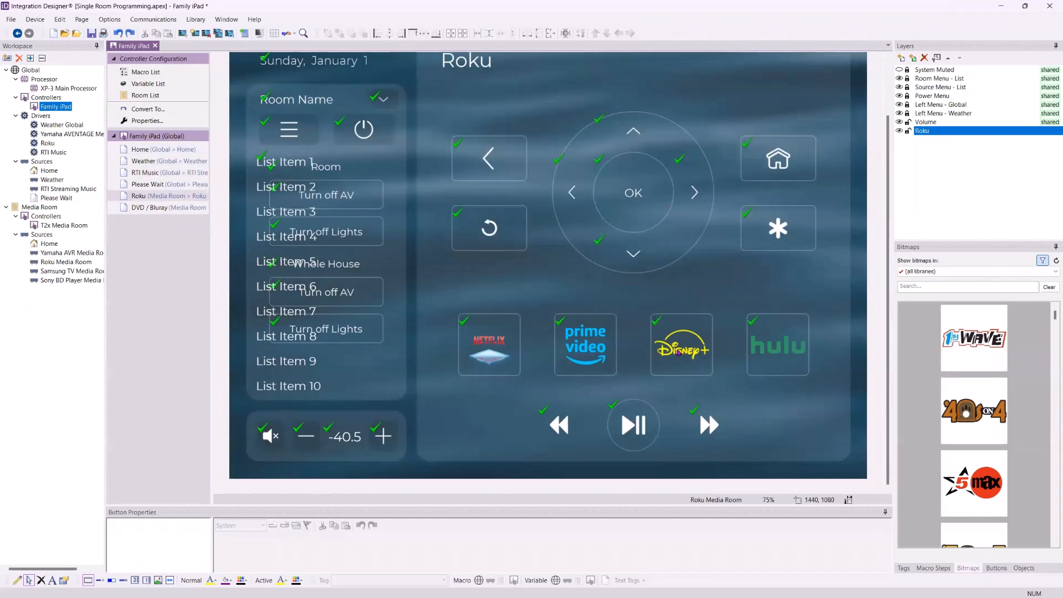
click(679, 352)
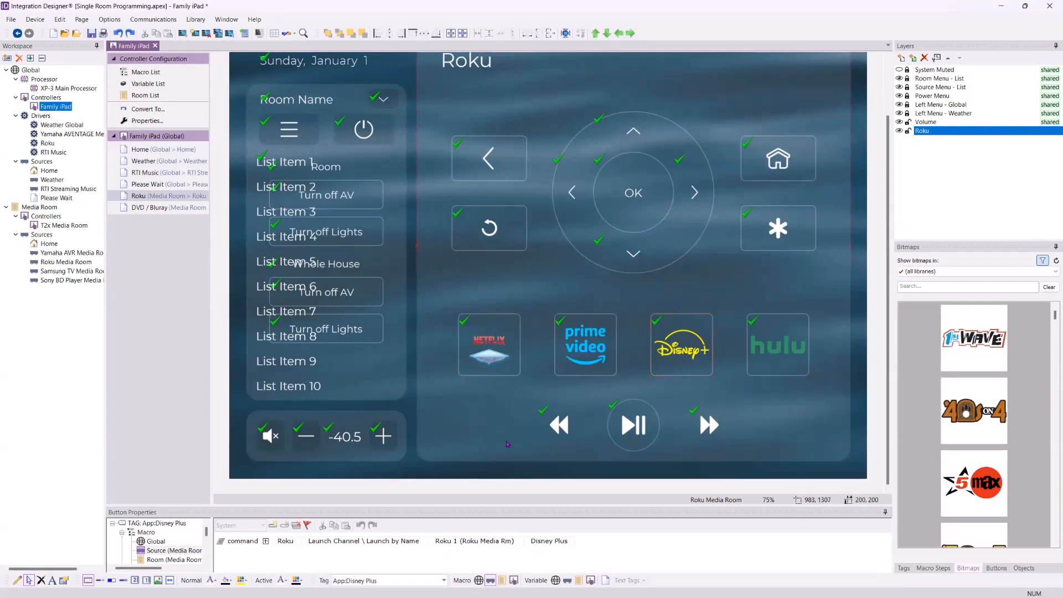
drag(505, 441, 509, 440)
key(ctrl+z)
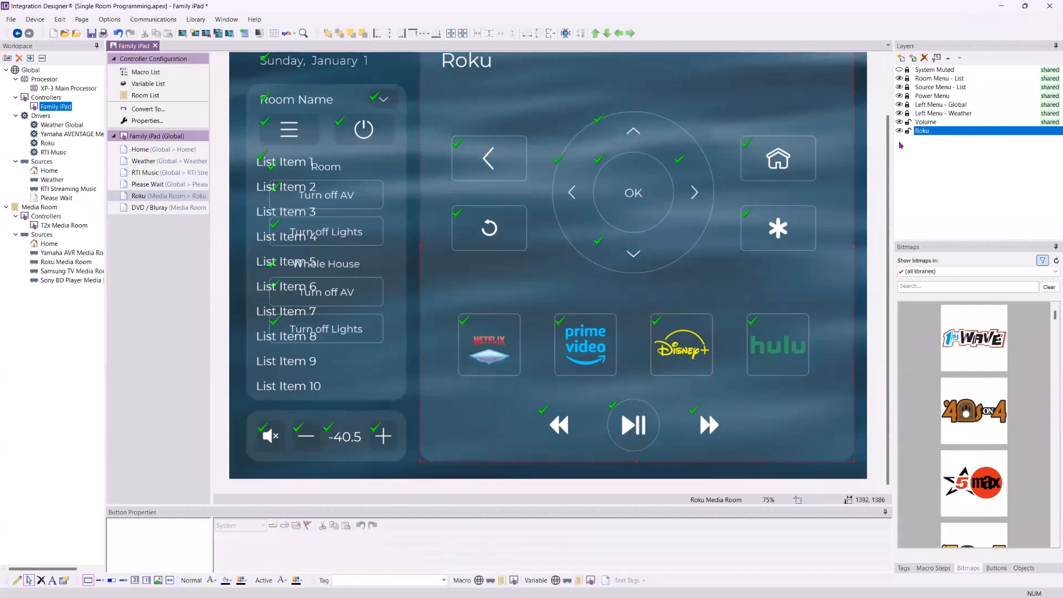
click(937, 114)
click(659, 344)
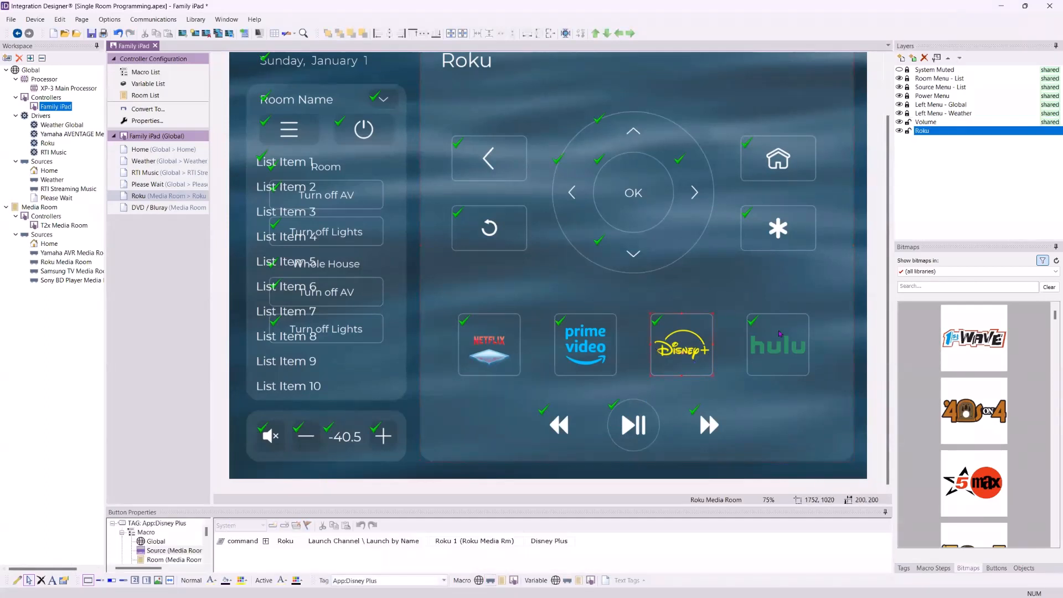
click(670, 287)
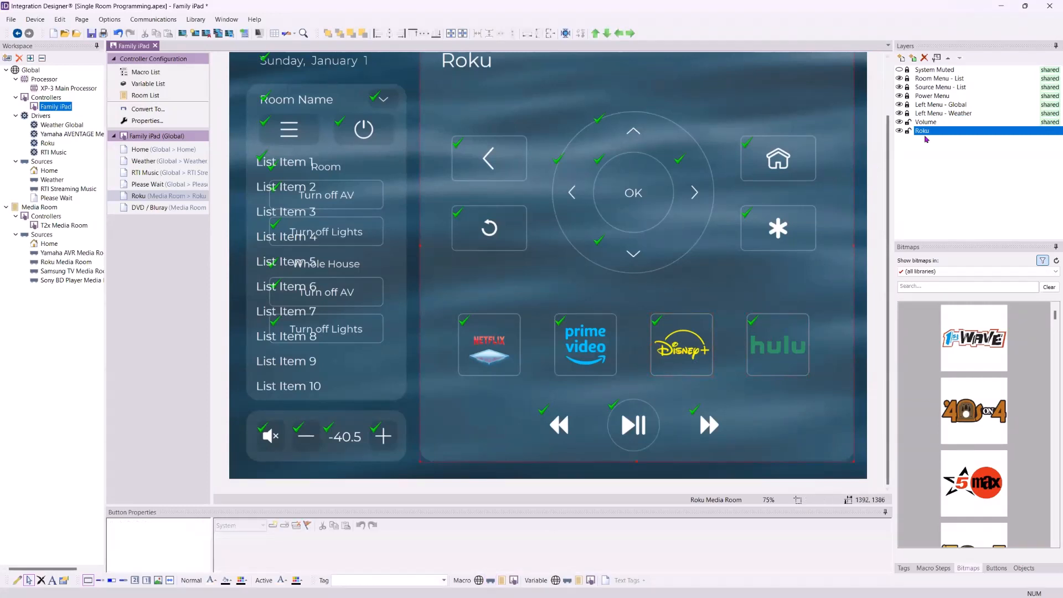
click(935, 132)
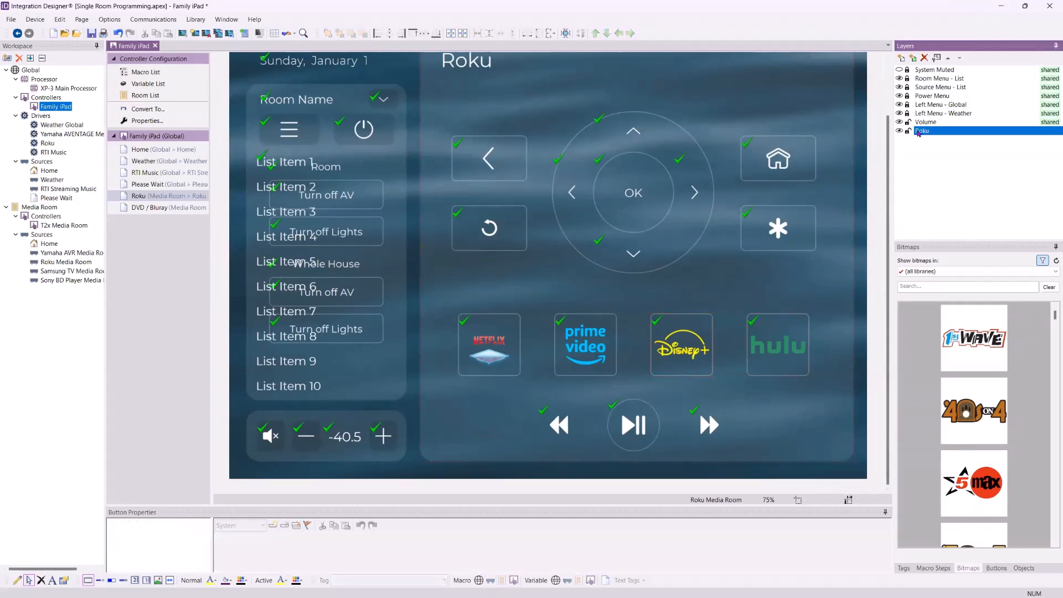
scroll(998, 432, down, 5)
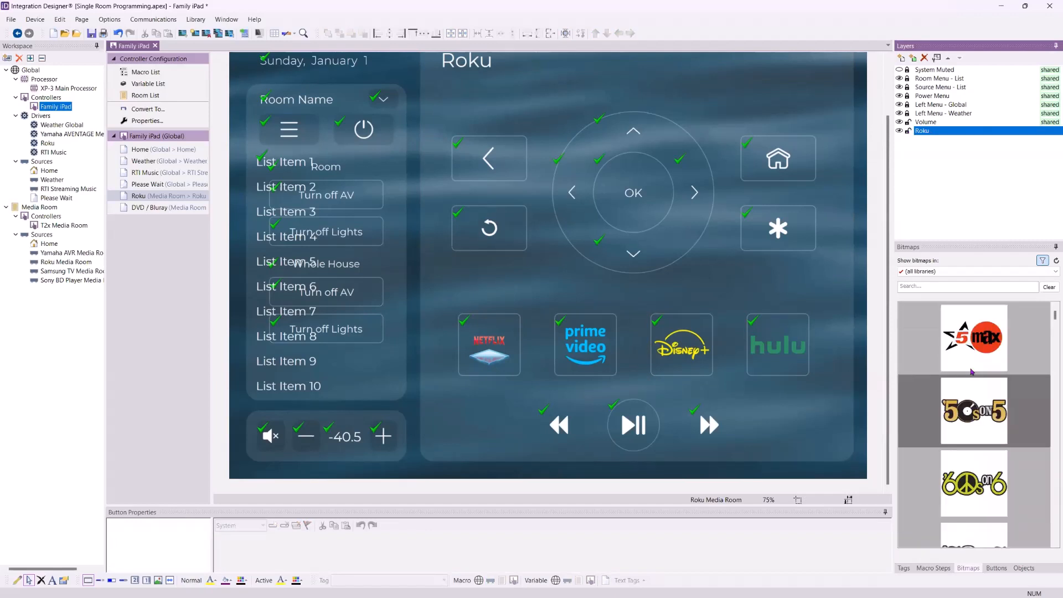
click(924, 289)
text(d)
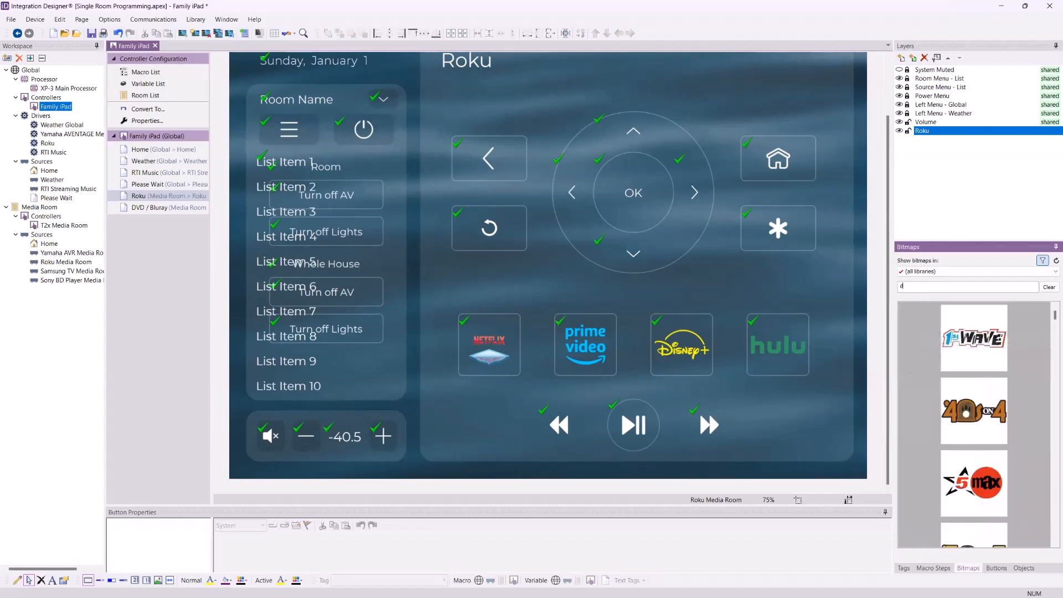
text(isney)
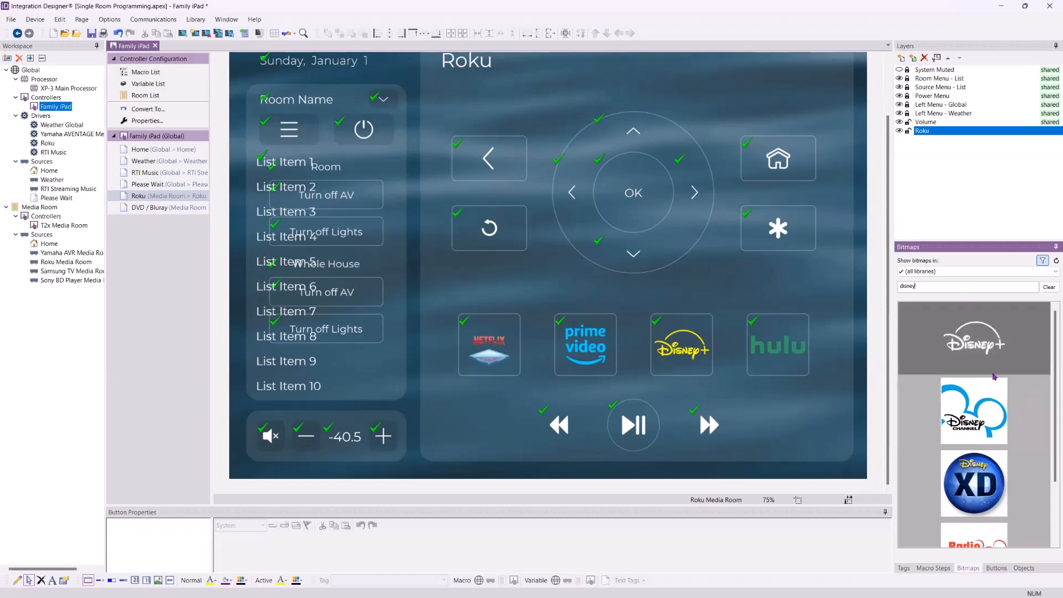
scroll(965, 354, down, 1)
drag(965, 355, 680, 372)
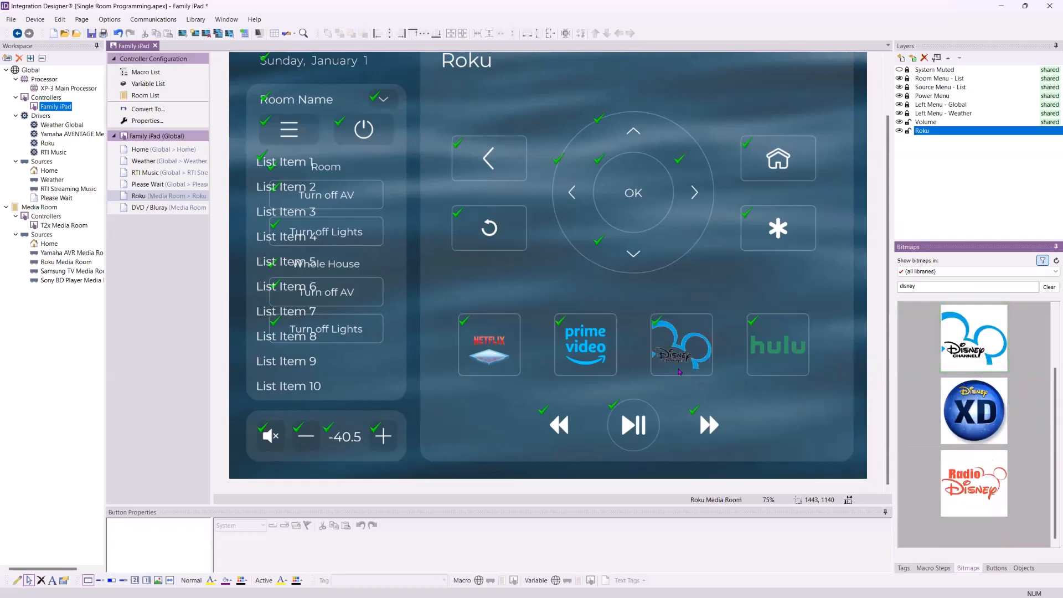
scroll(974, 343, up, 1)
drag(974, 337, 663, 356)
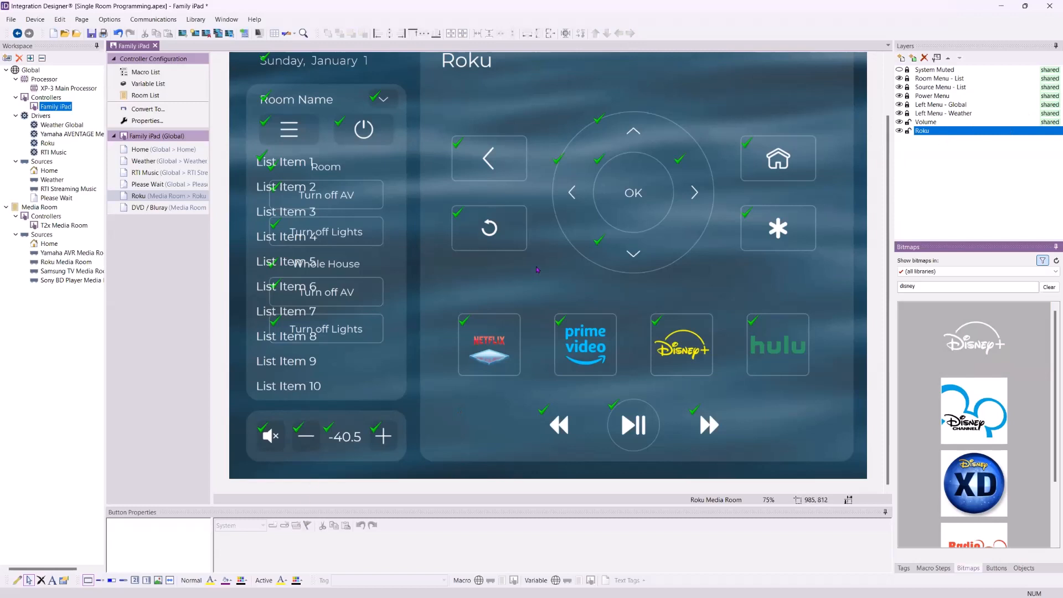
click(899, 70)
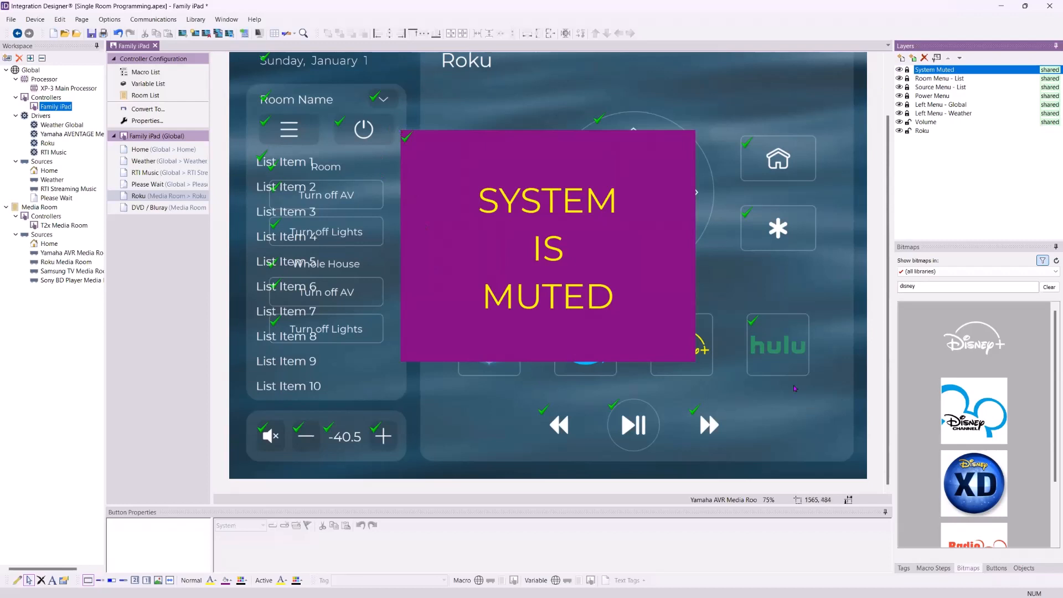
click(1048, 287)
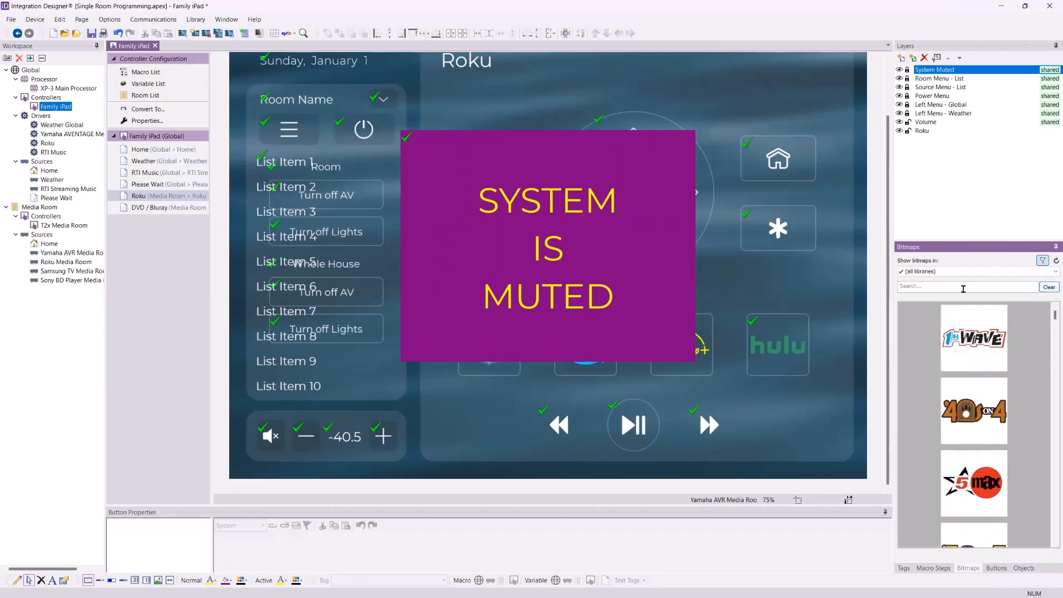
click(959, 287)
text(circ)
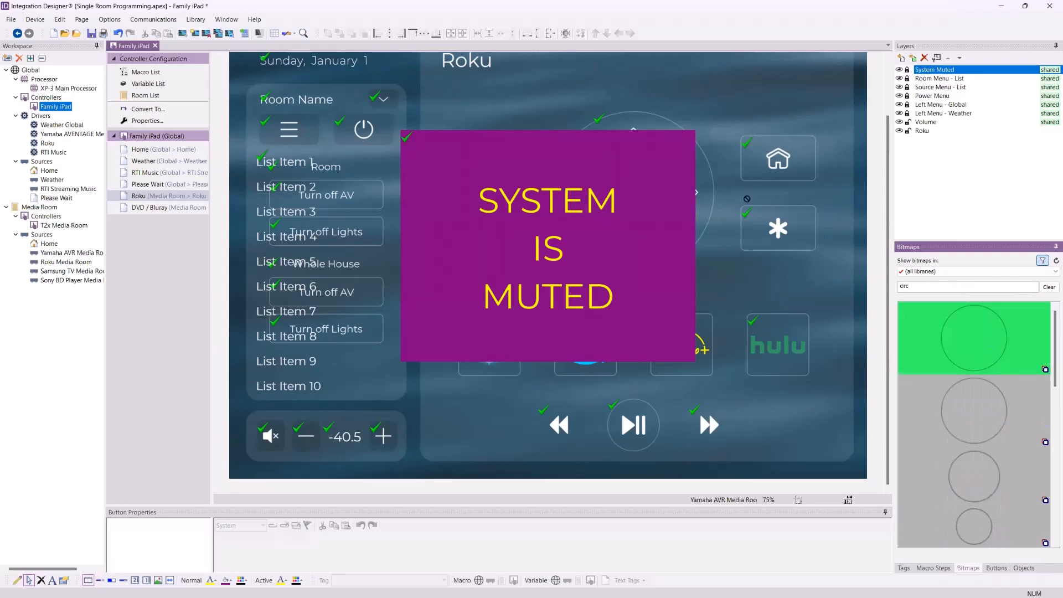
drag(952, 394, 996, 496)
drag(1012, 501, 935, 451)
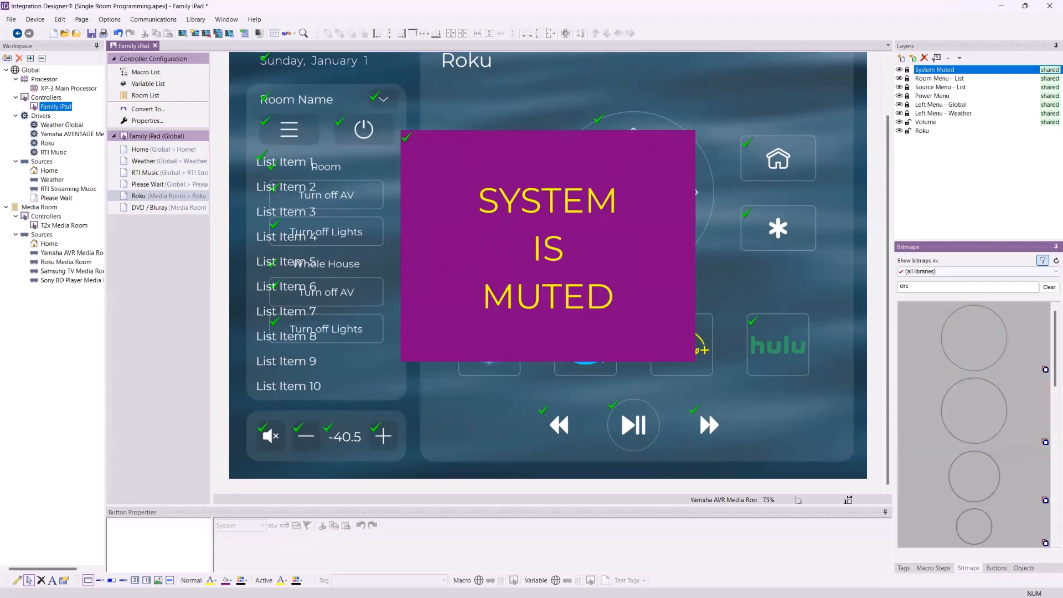
click(1049, 287)
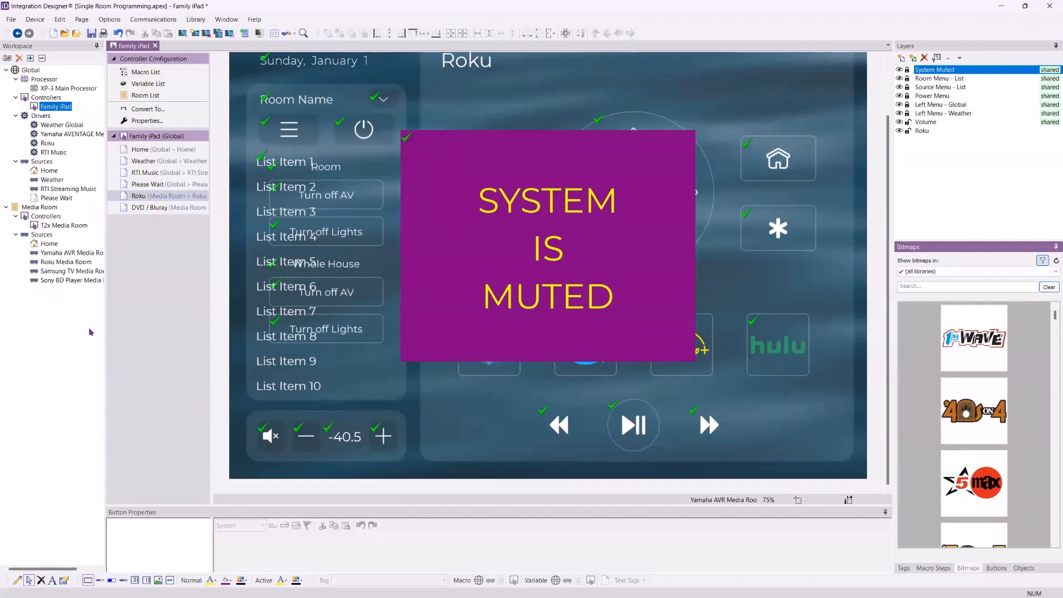
click(899, 69)
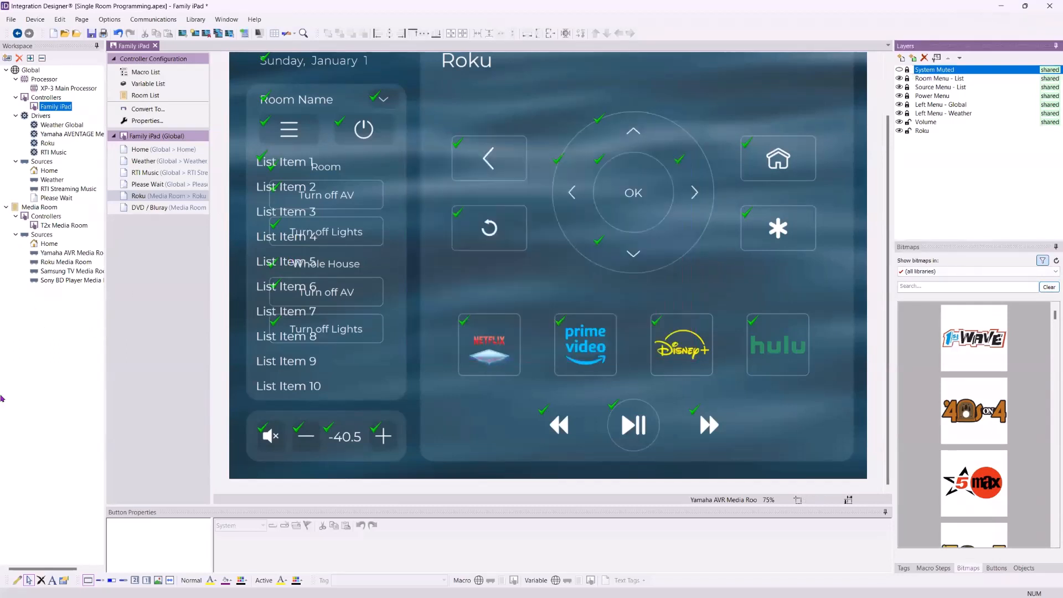
scroll(222, 348, up, 1)
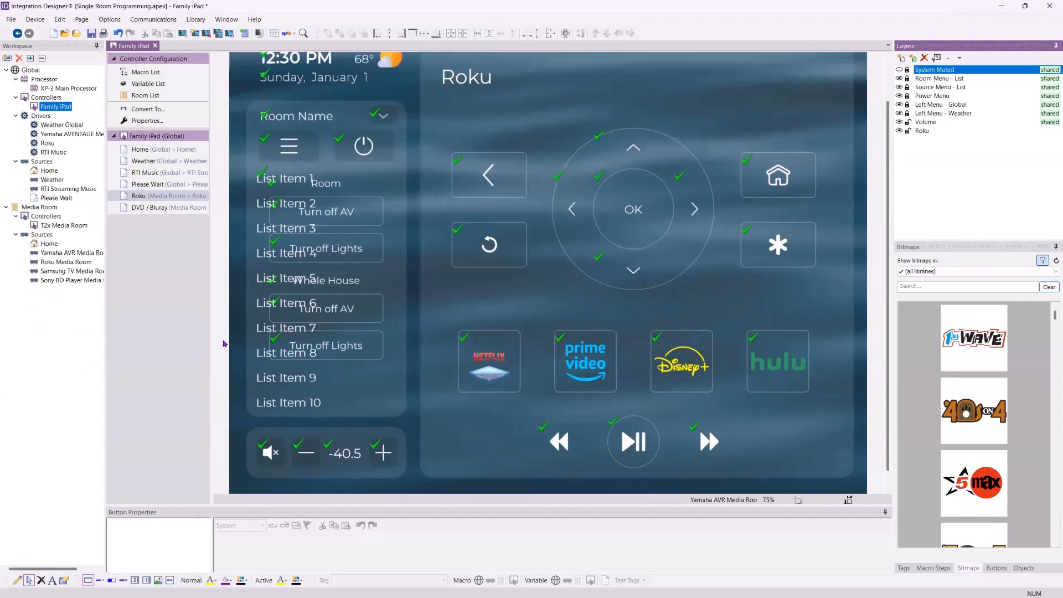
scroll(223, 344, up, 3)
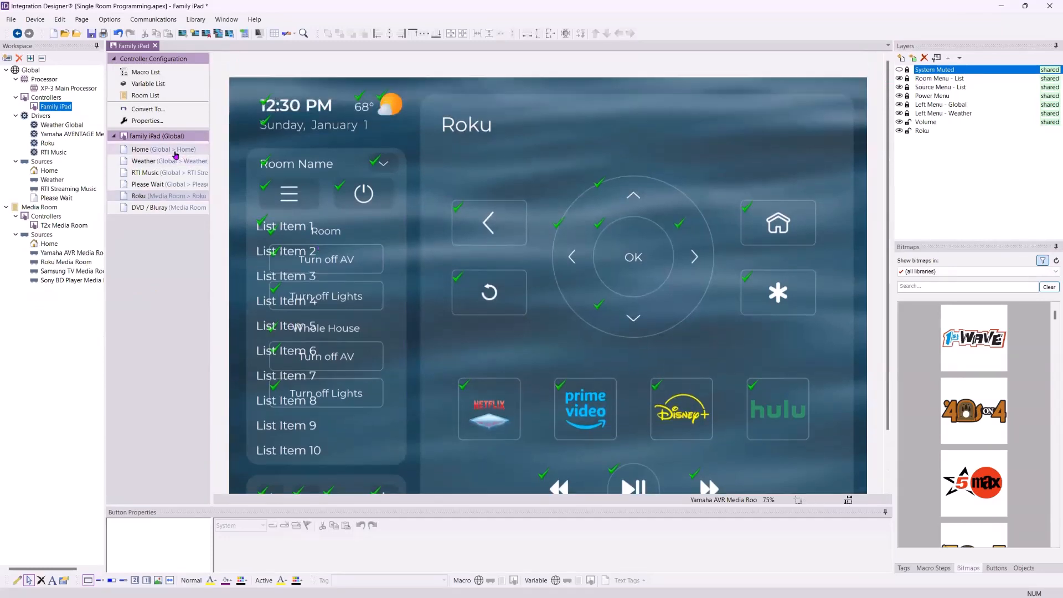
double_click(176, 154)
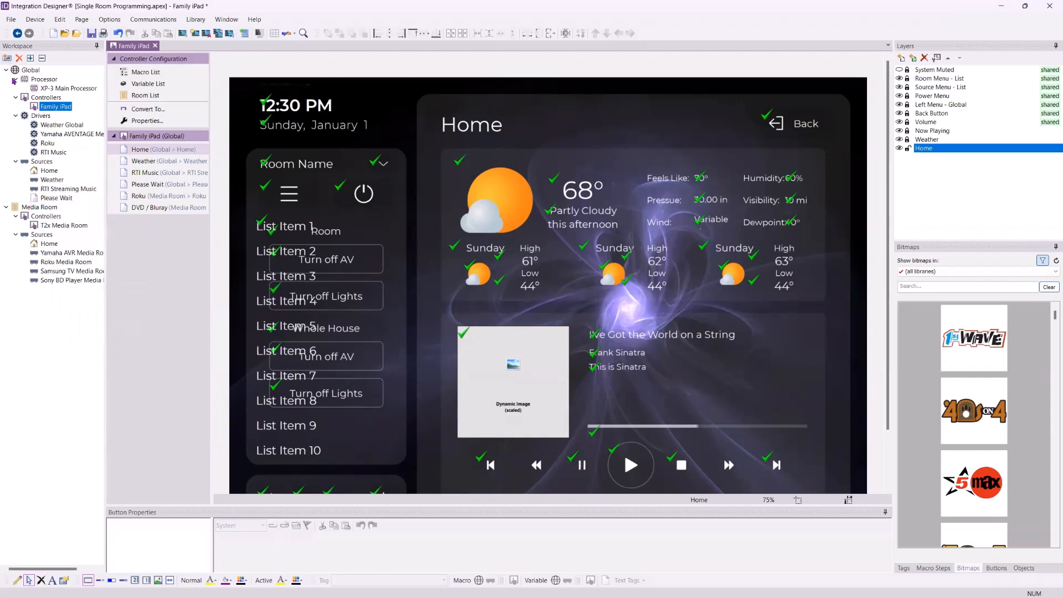
- Add a new RTiPanel (iPhone X or newer) controller in the Global room and proceed to its settings
click(7, 58)
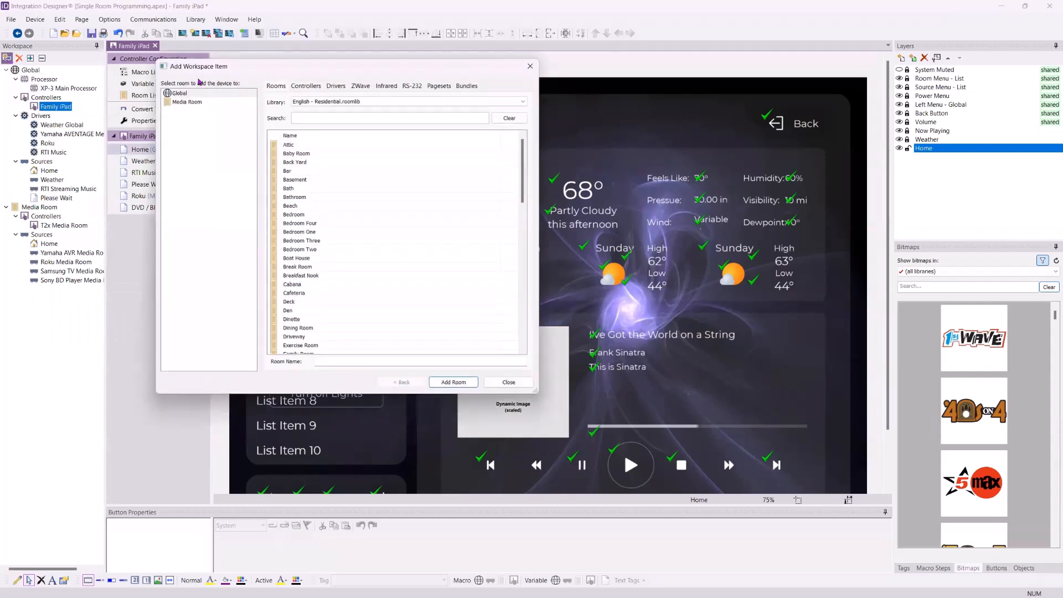
click(314, 86)
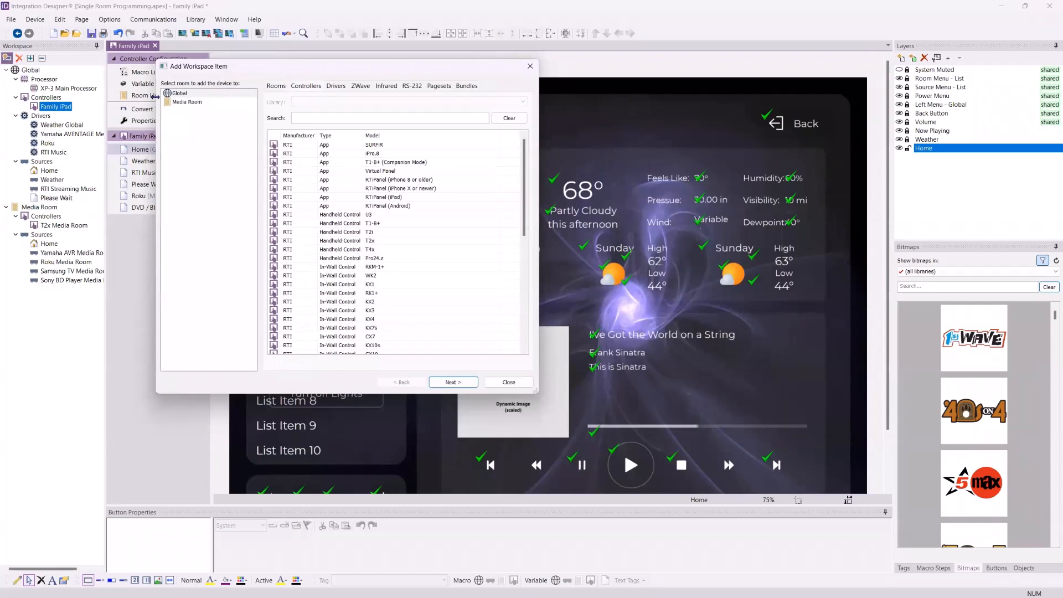
click(191, 103)
click(180, 93)
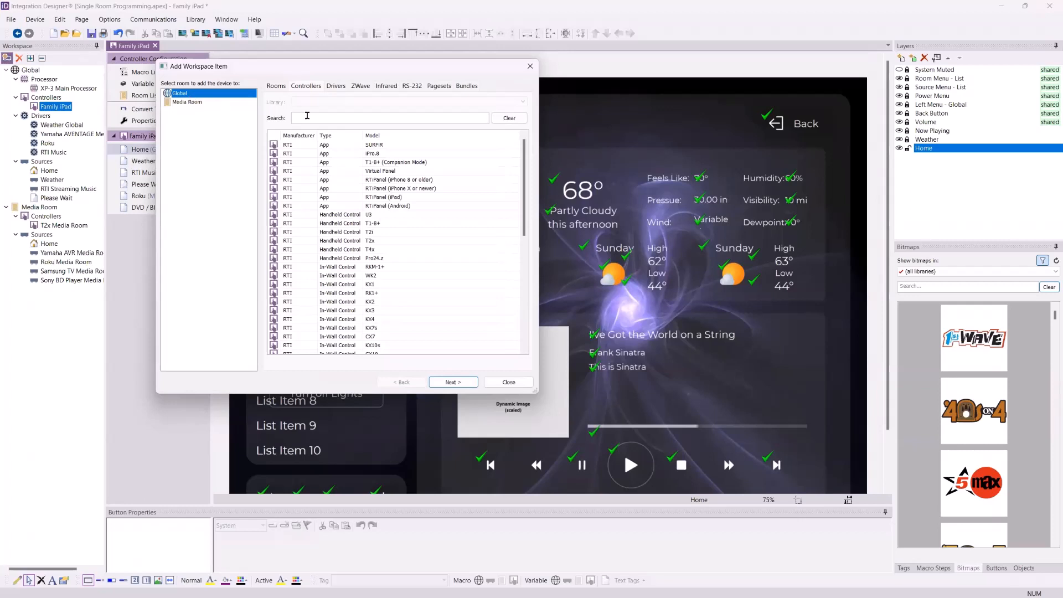
click(379, 189)
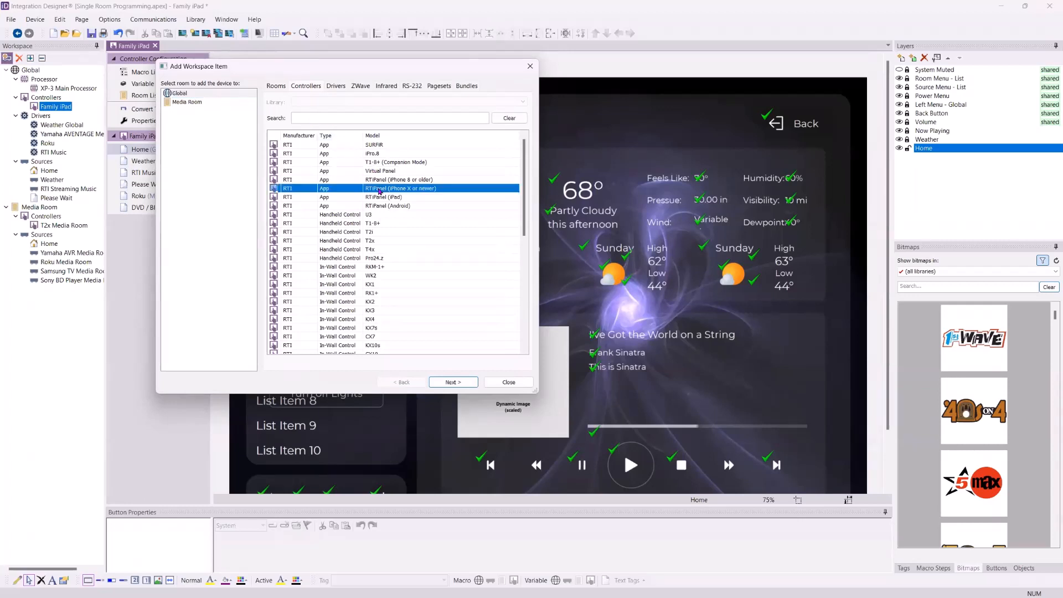
click(213, 95)
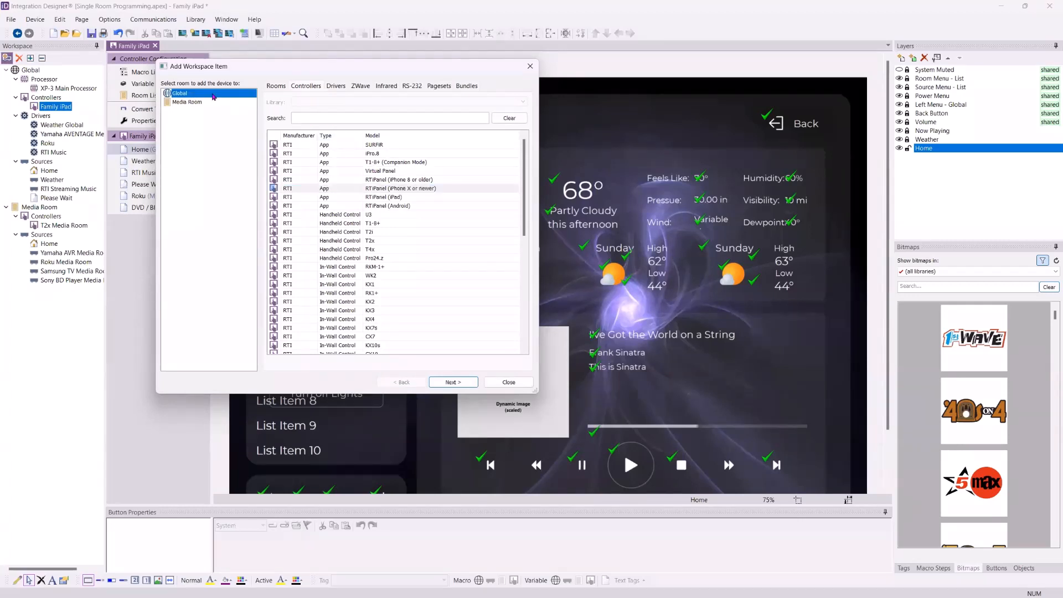
click(446, 382)
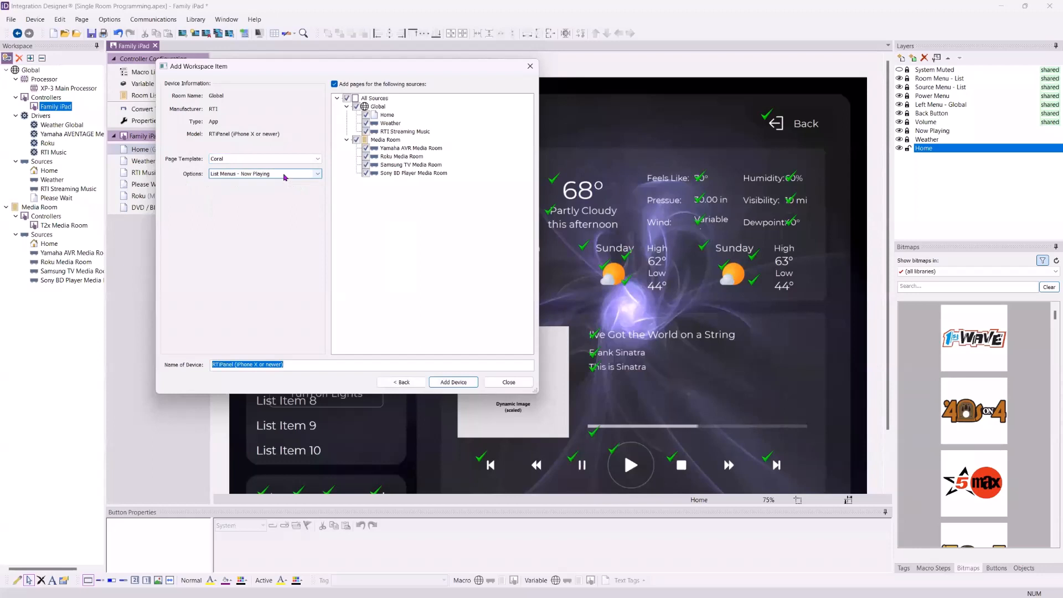
- Choose the Button Menus - Now Playing layout and exclude the Yamaha AVR Media Room pages
click(284, 175)
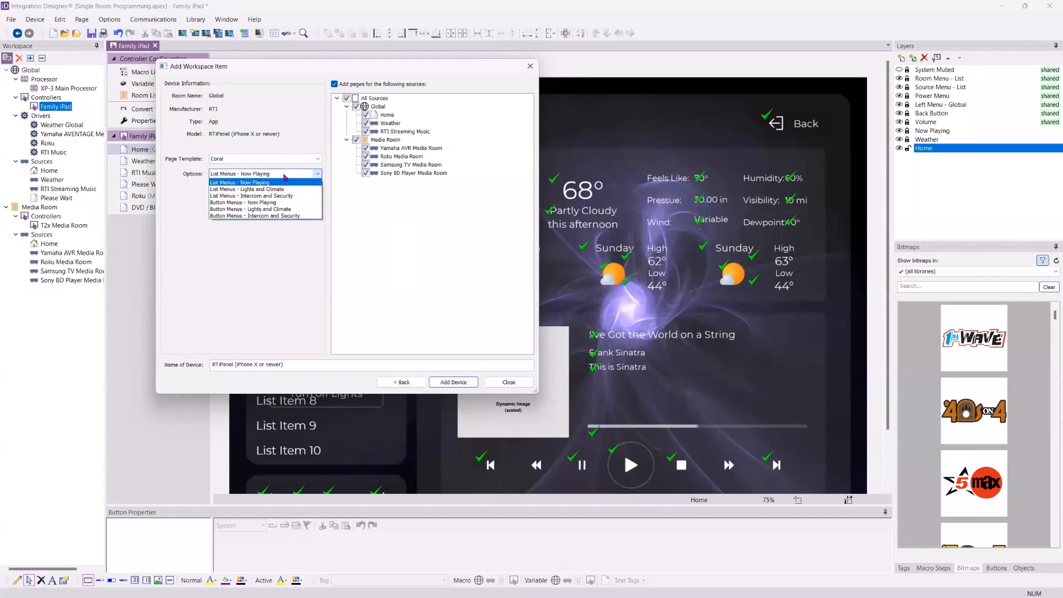
click(263, 203)
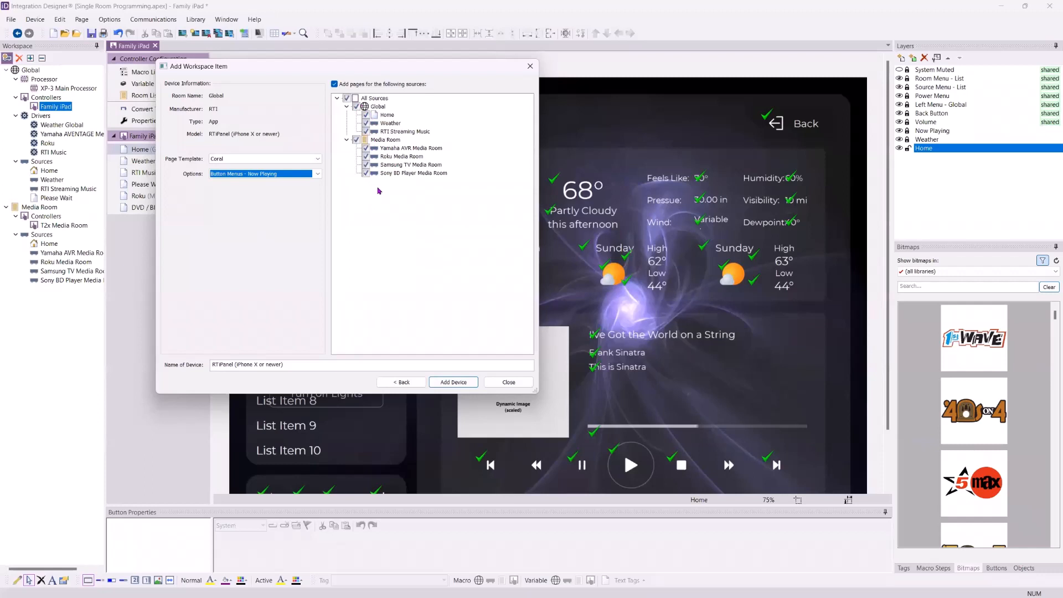
click(366, 149)
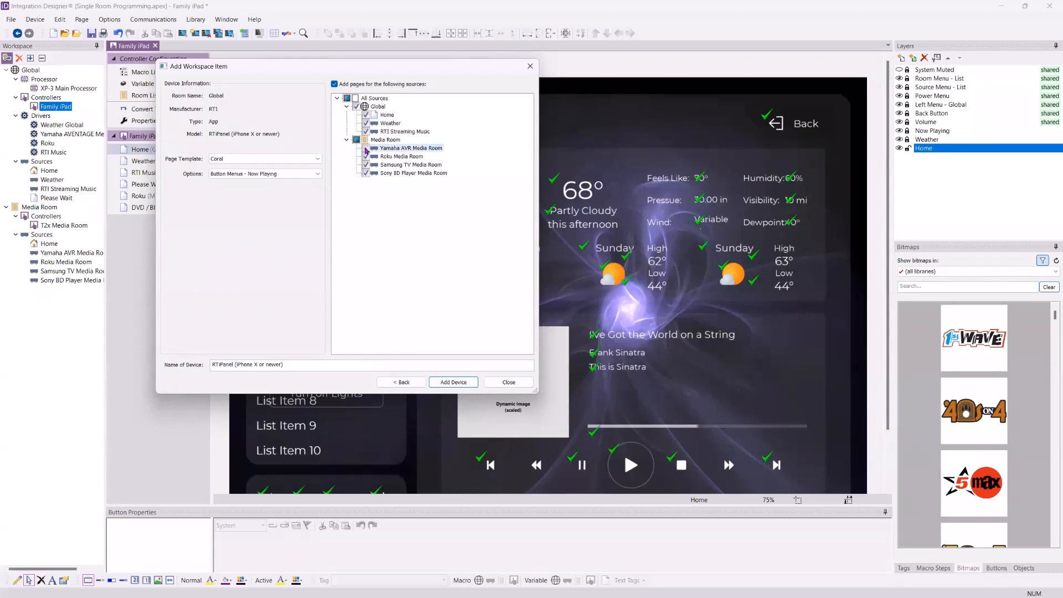
click(366, 165)
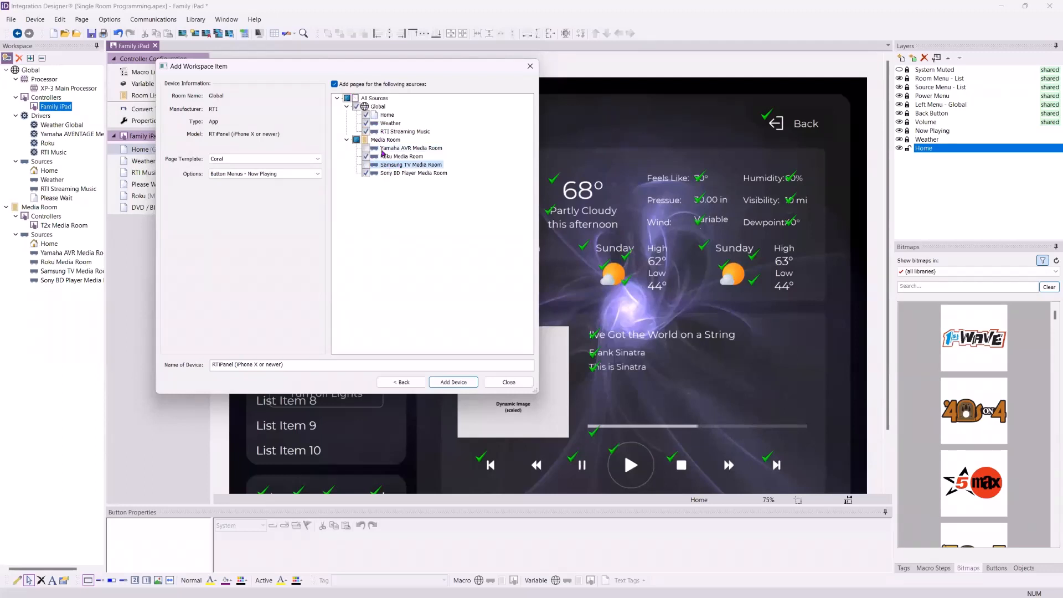
- Name the device Junior's Phone, add it, and close the dialog
drag(292, 368, 141, 377)
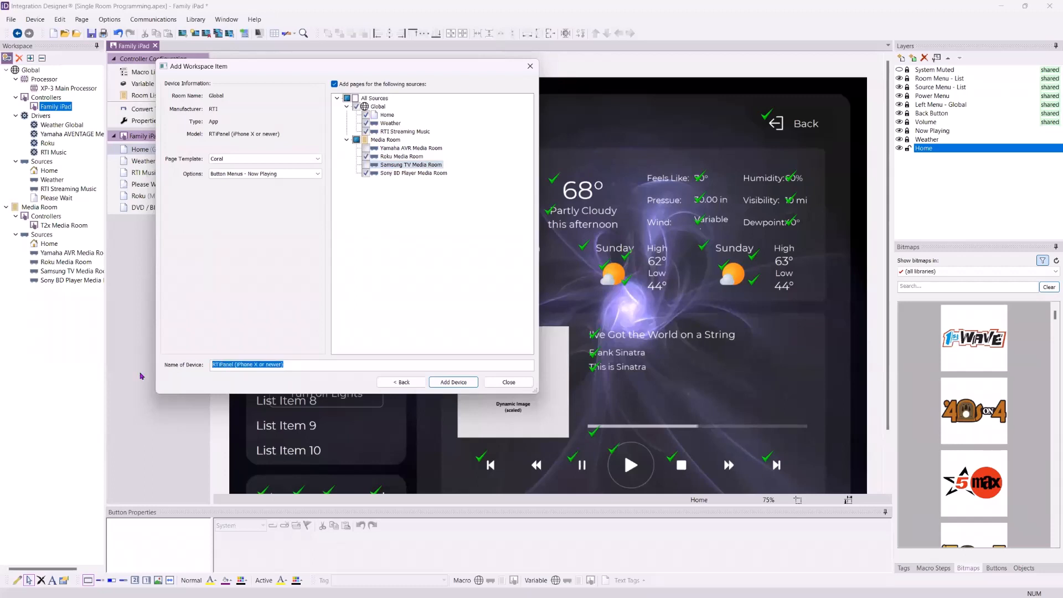
text(Ju)
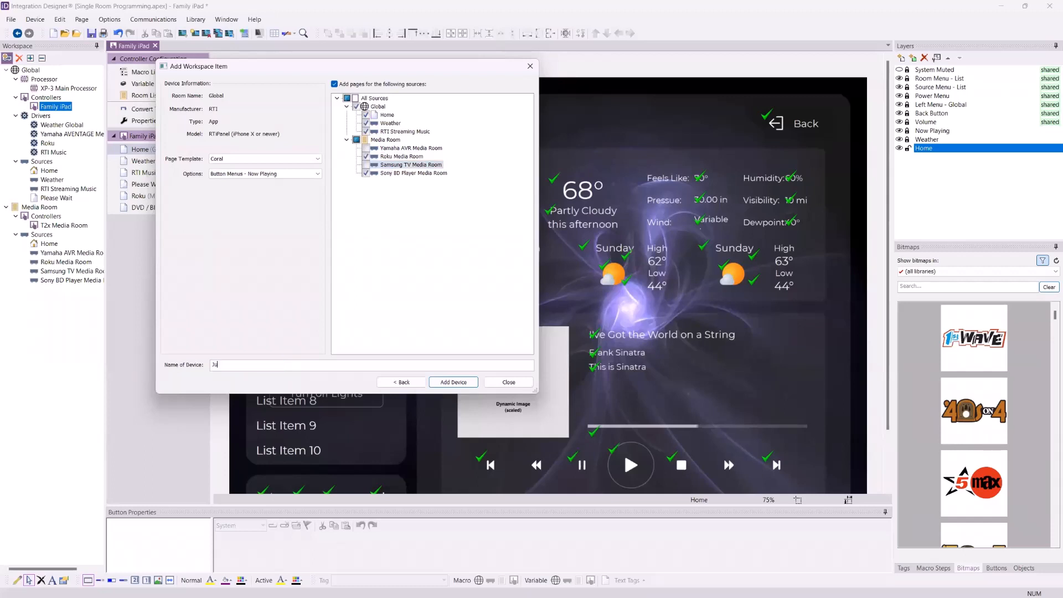
text(nior's Phone)
click(455, 383)
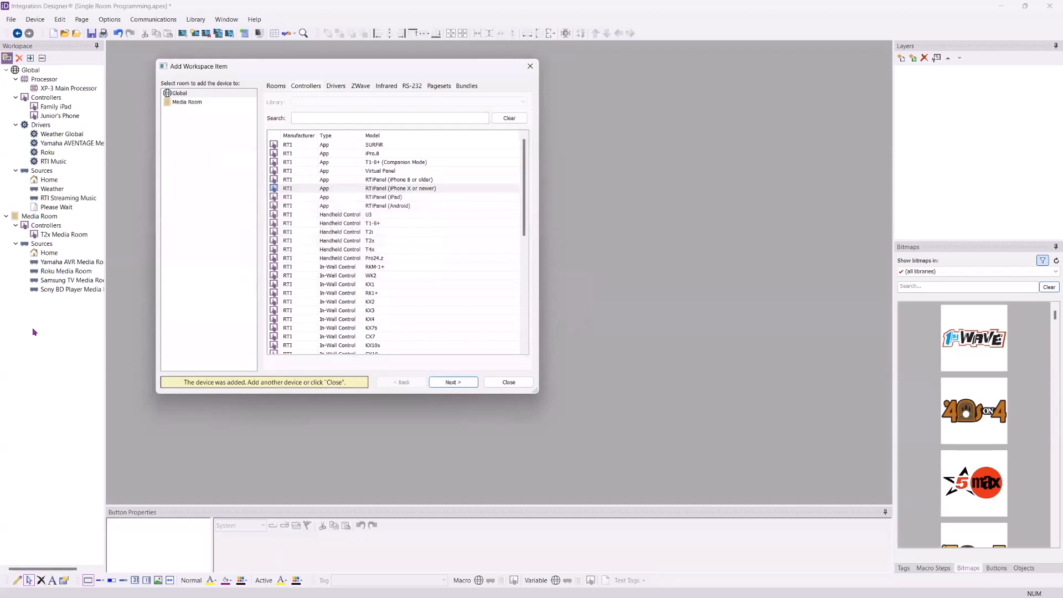
click(519, 386)
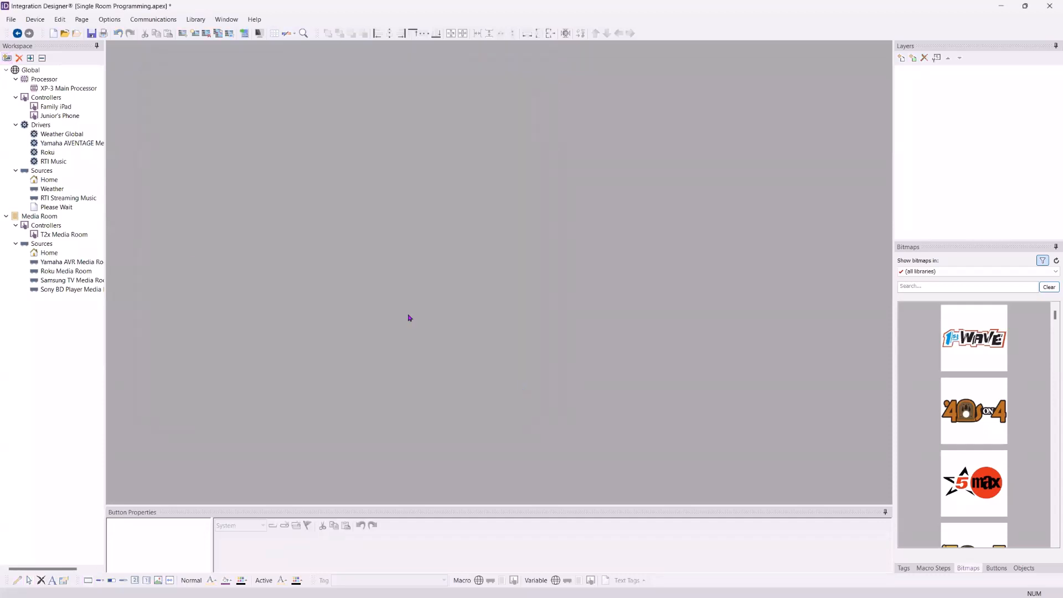
- Open Junior's Phone and browse its Home, Room Menu, RTI Music and Roku pages
double_click(56, 119)
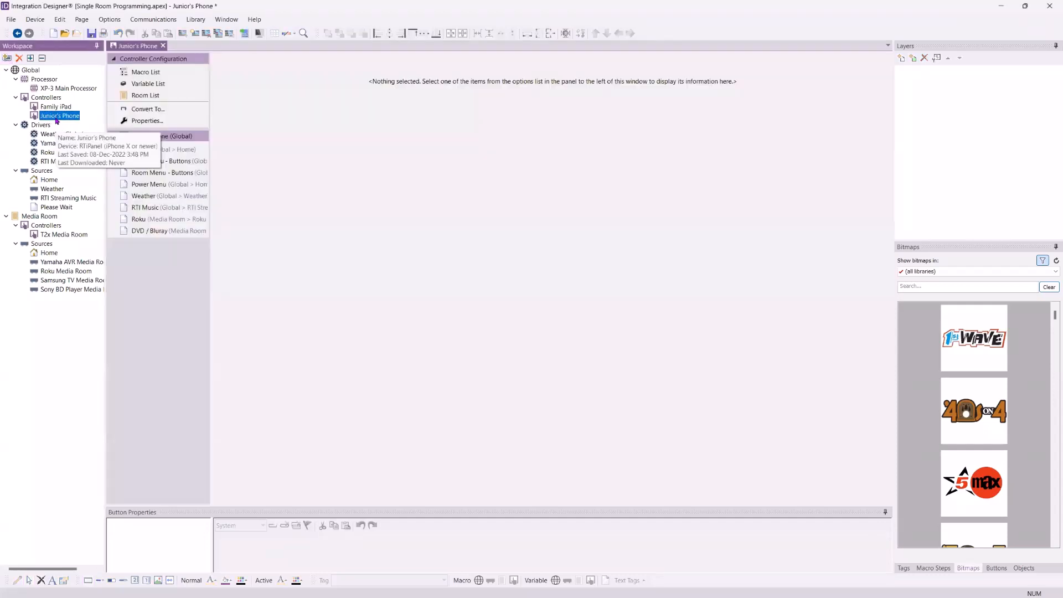
click(167, 148)
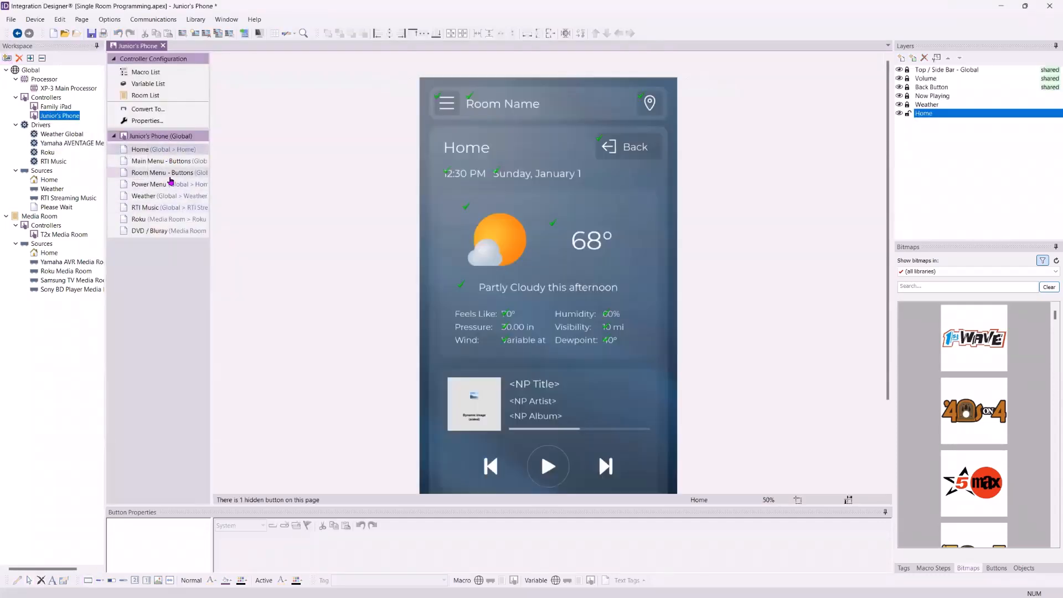
click(171, 177)
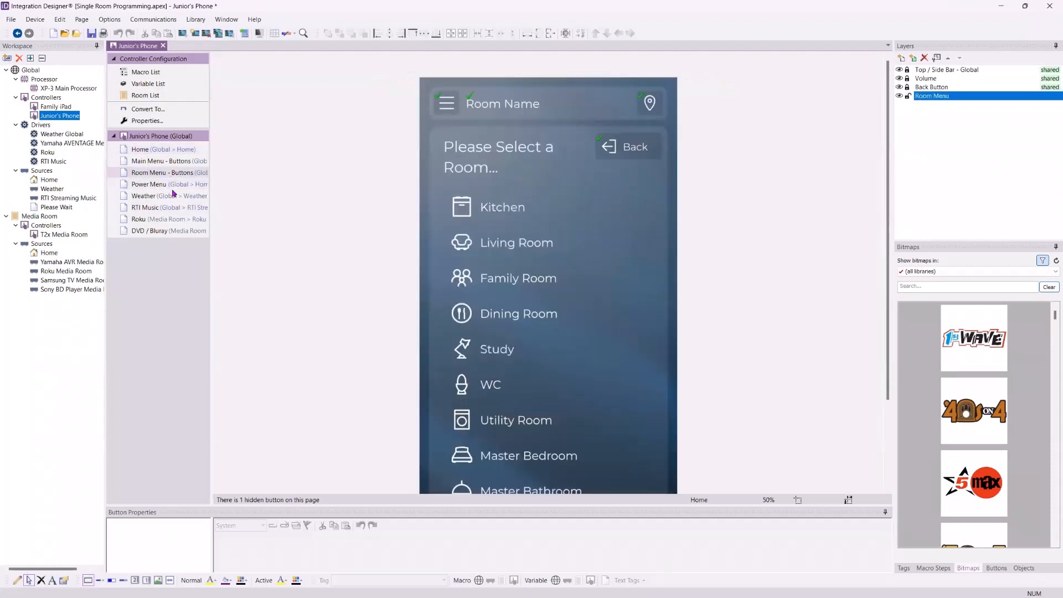
click(168, 209)
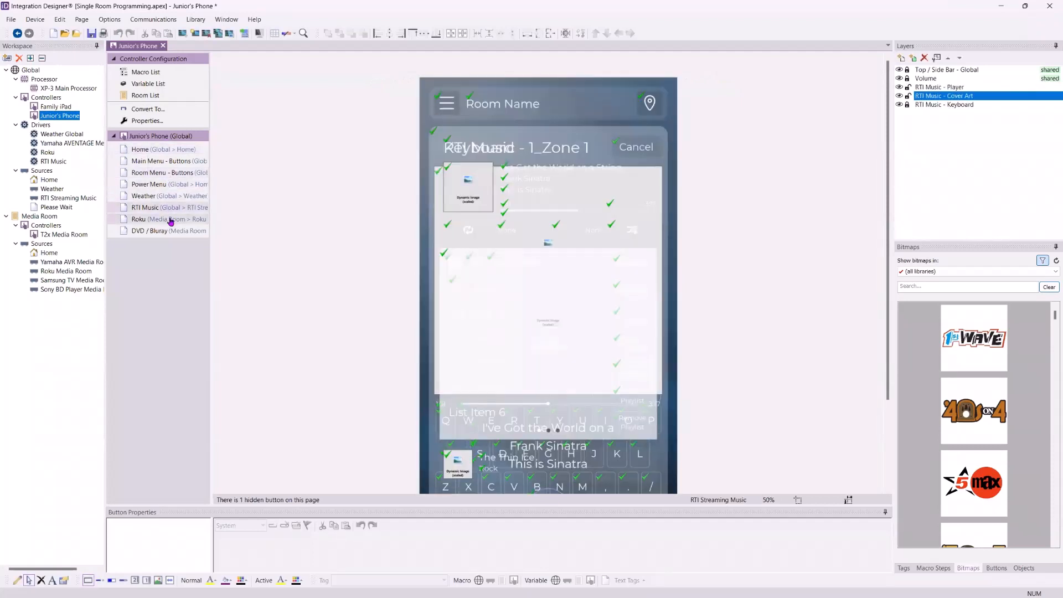
click(168, 220)
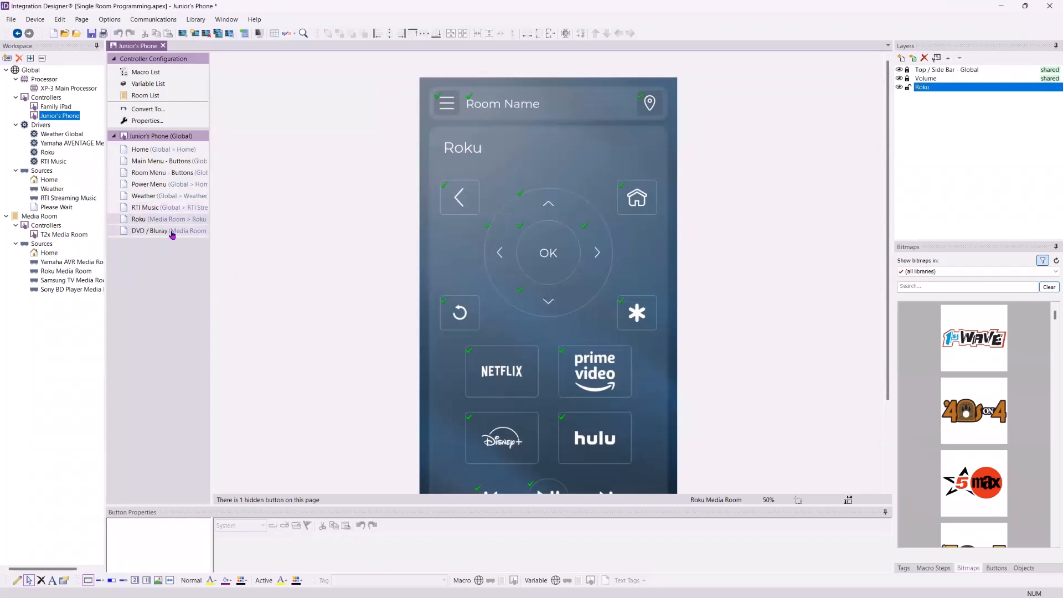
- Rotate the phone layout to landscape and bring up its Main Menu - Buttons page
key(ctrl+r)
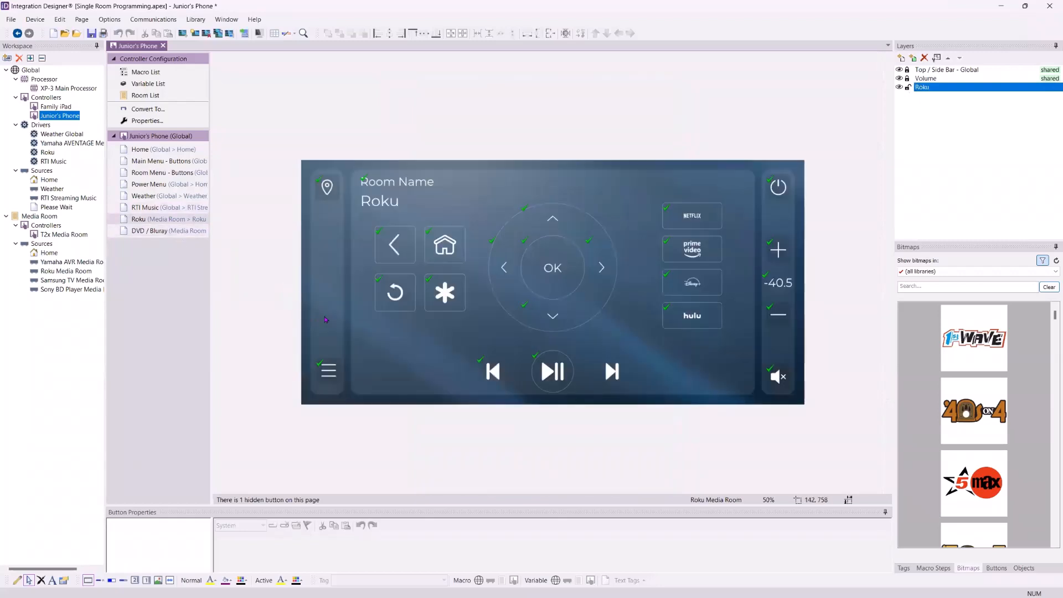
drag(396, 504, 399, 423)
click(552, 330)
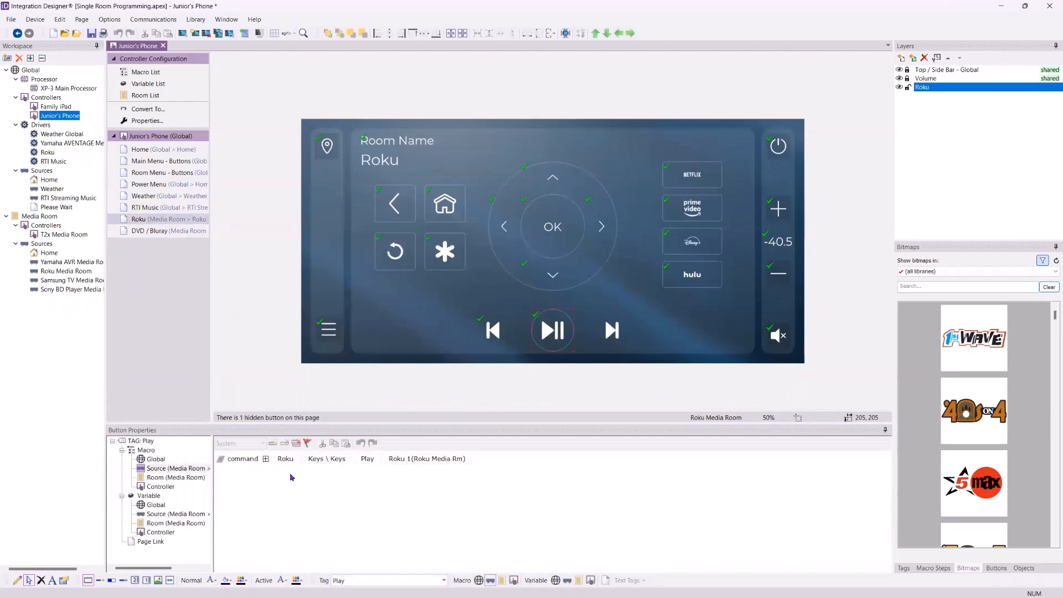
click(75, 115)
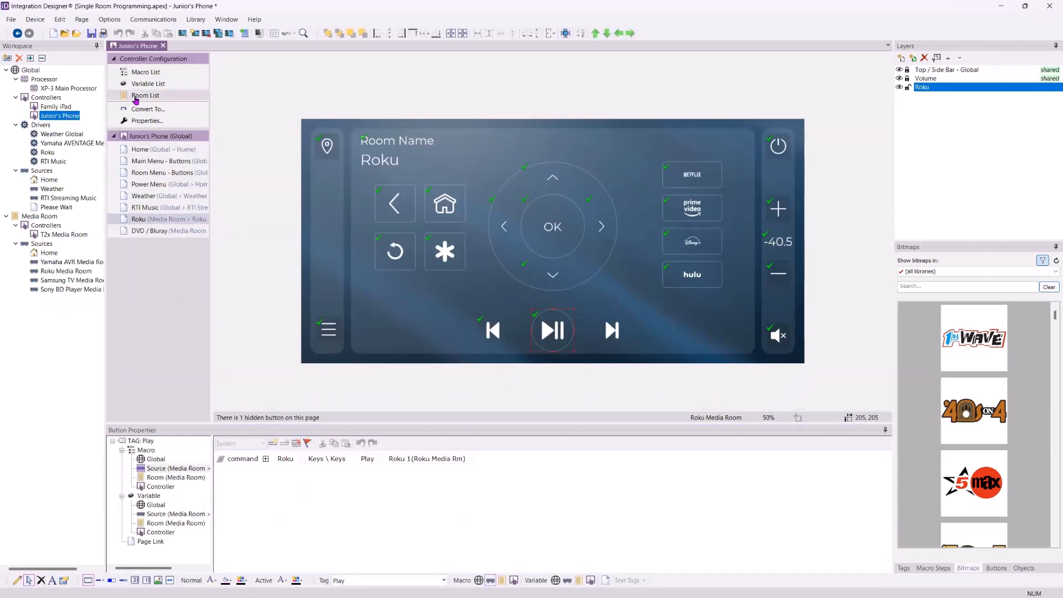
click(146, 150)
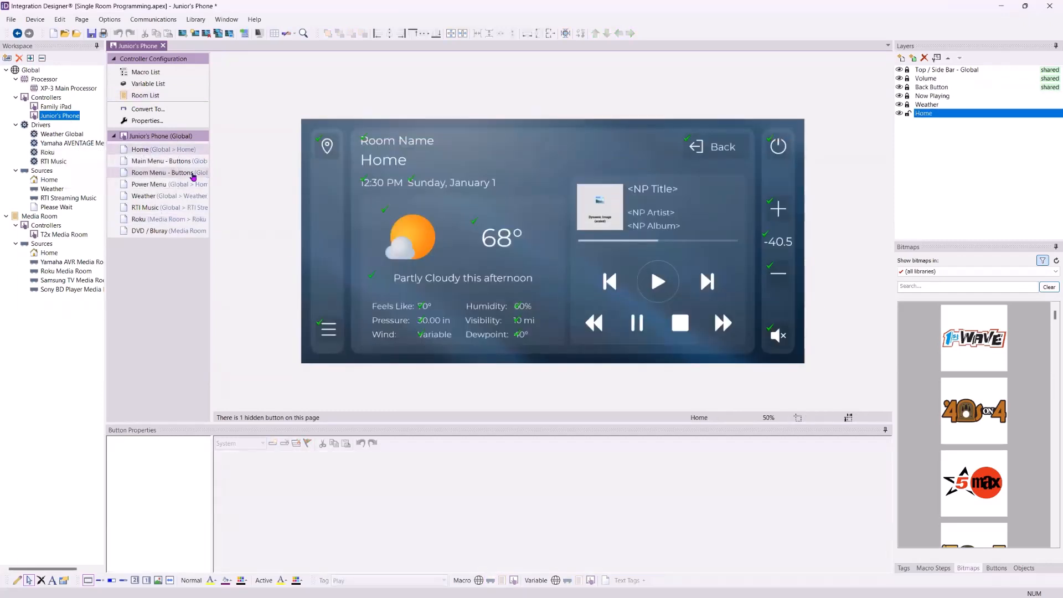
click(186, 175)
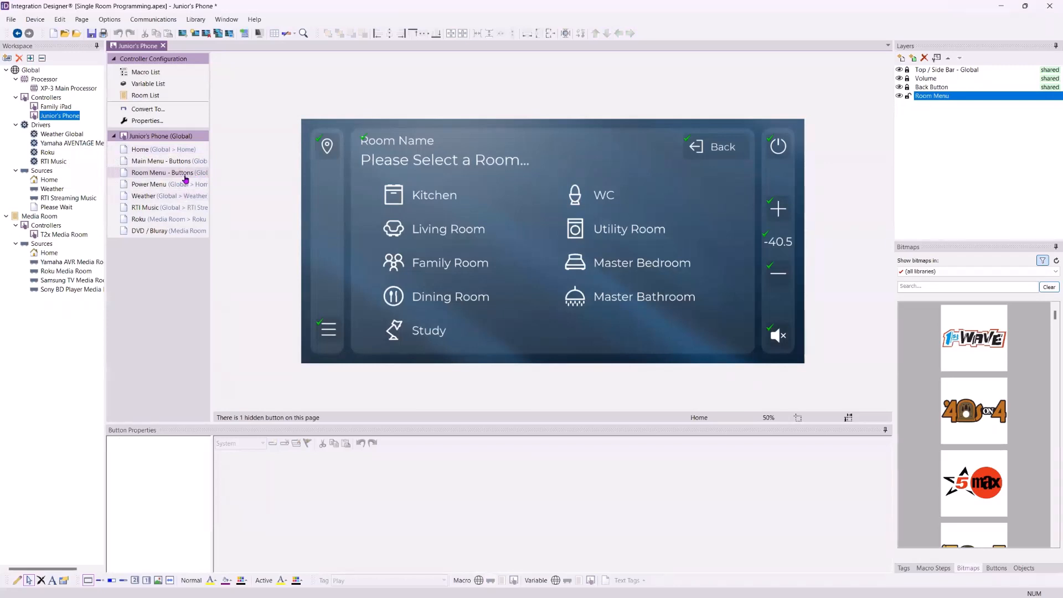
click(170, 165)
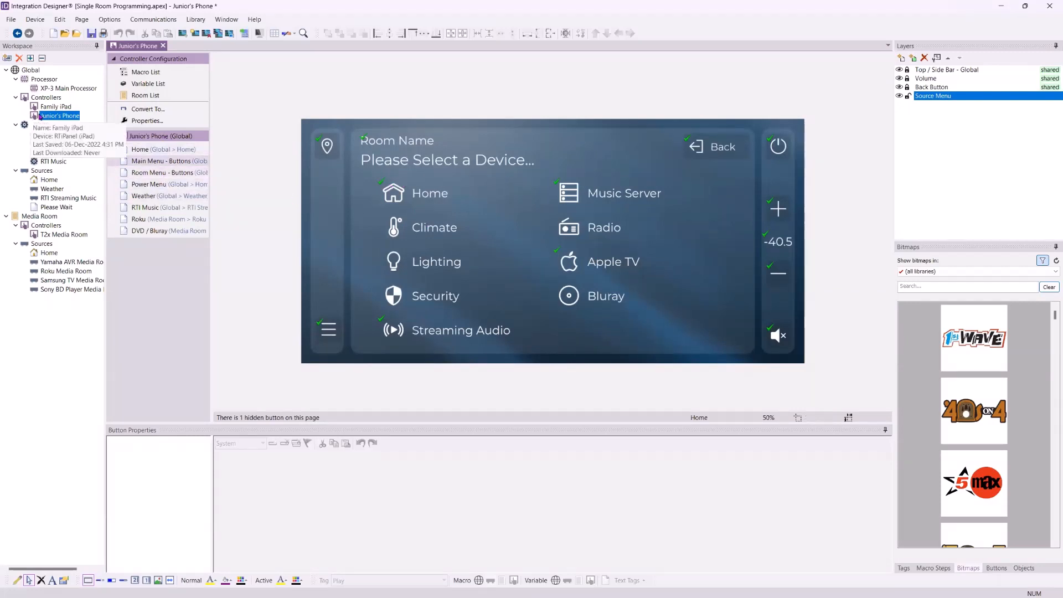
- Compare with the Family iPad, then reopen Junior's Phone on its Home page
click(54, 106)
double_click(54, 106)
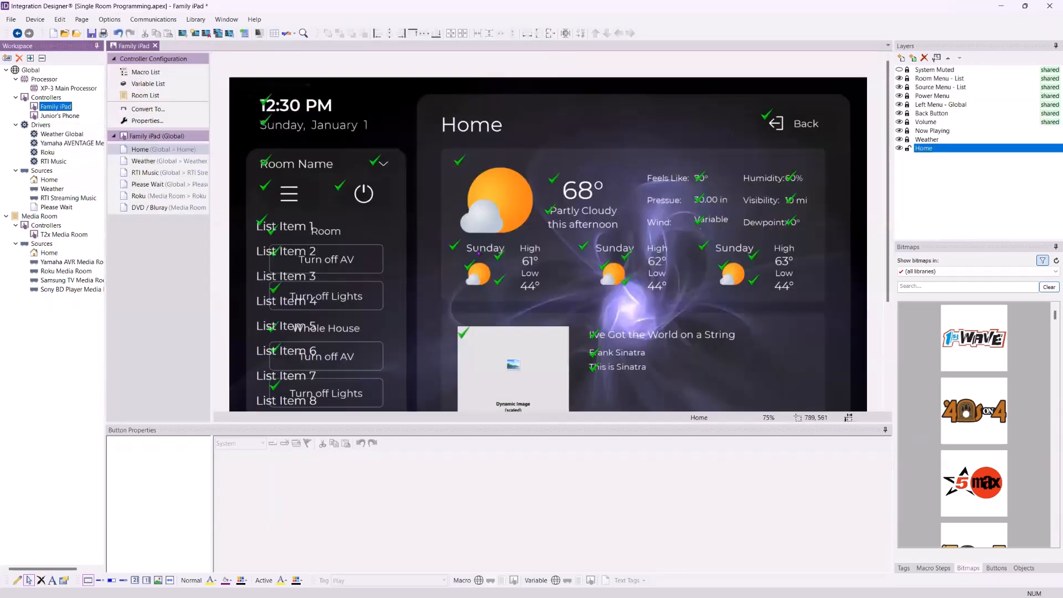
scroll(478, 253, down, 3)
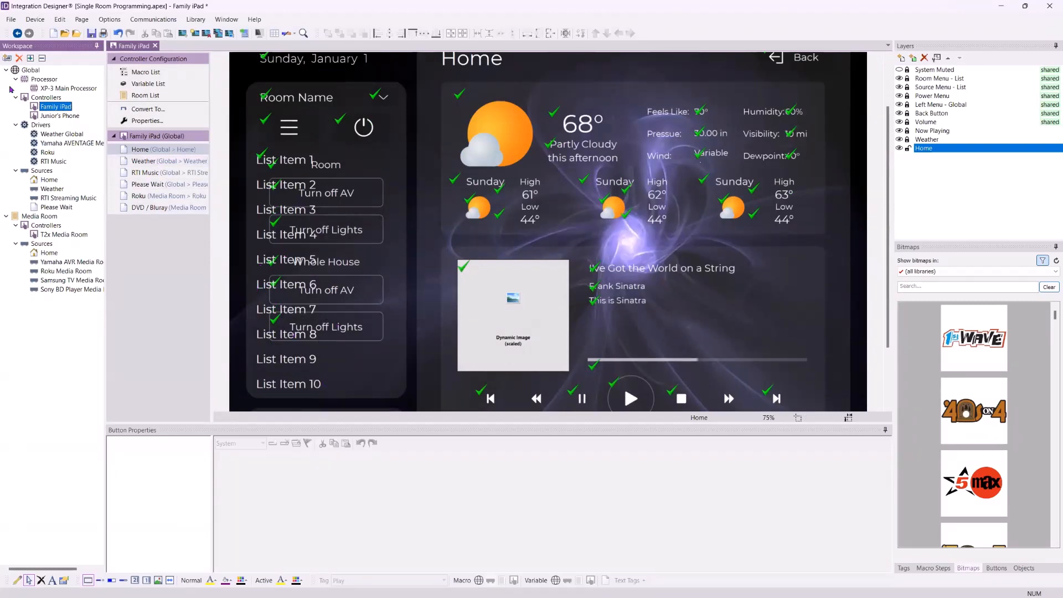
double_click(59, 117)
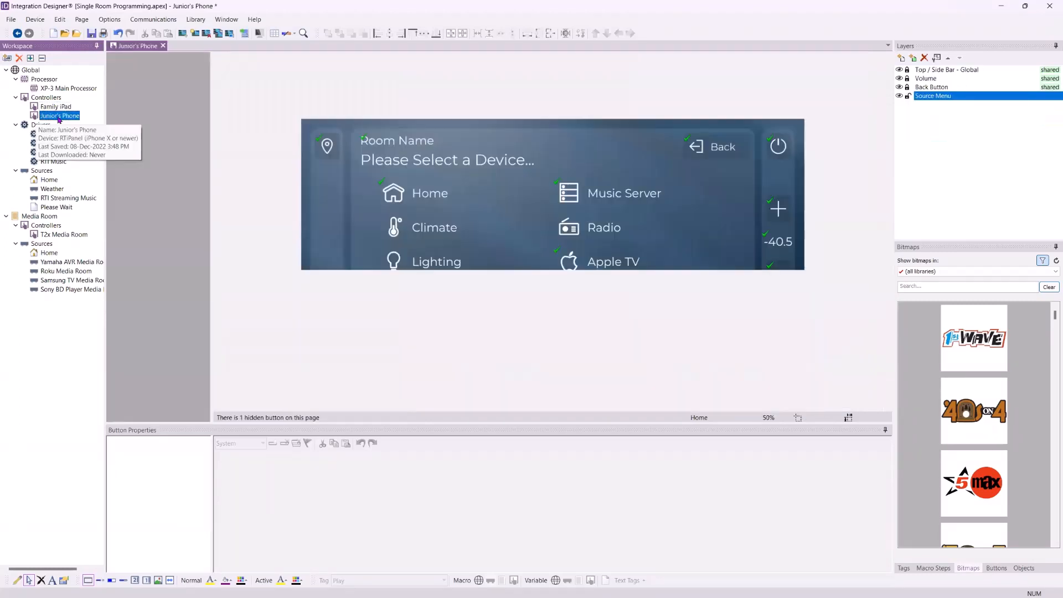
click(168, 153)
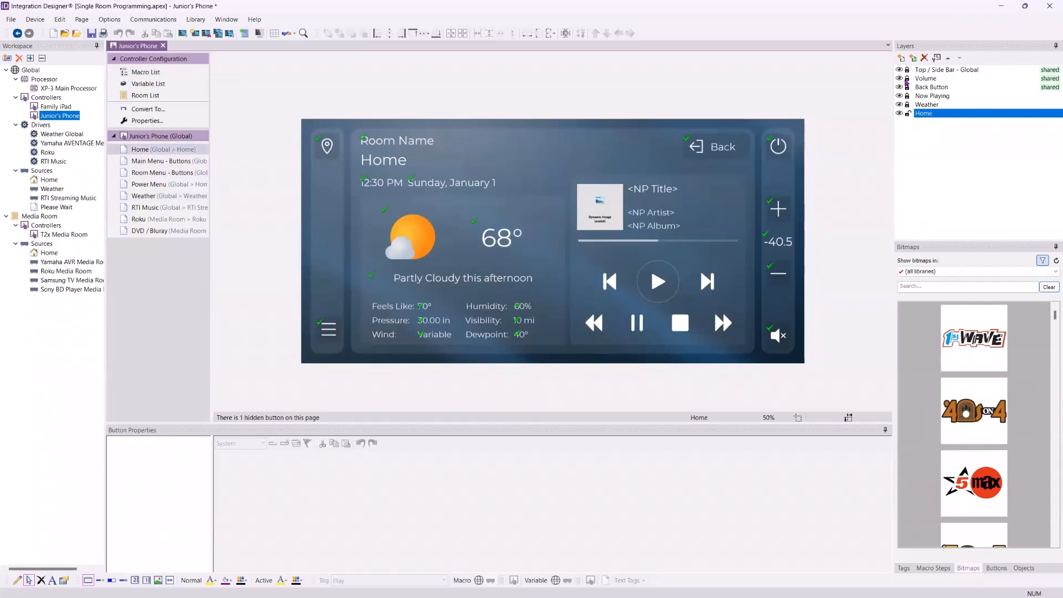
- Unlock the Top / Side Bar, Volume, Back Button, Now Playing and Weather layers
click(907, 70)
click(907, 78)
click(906, 87)
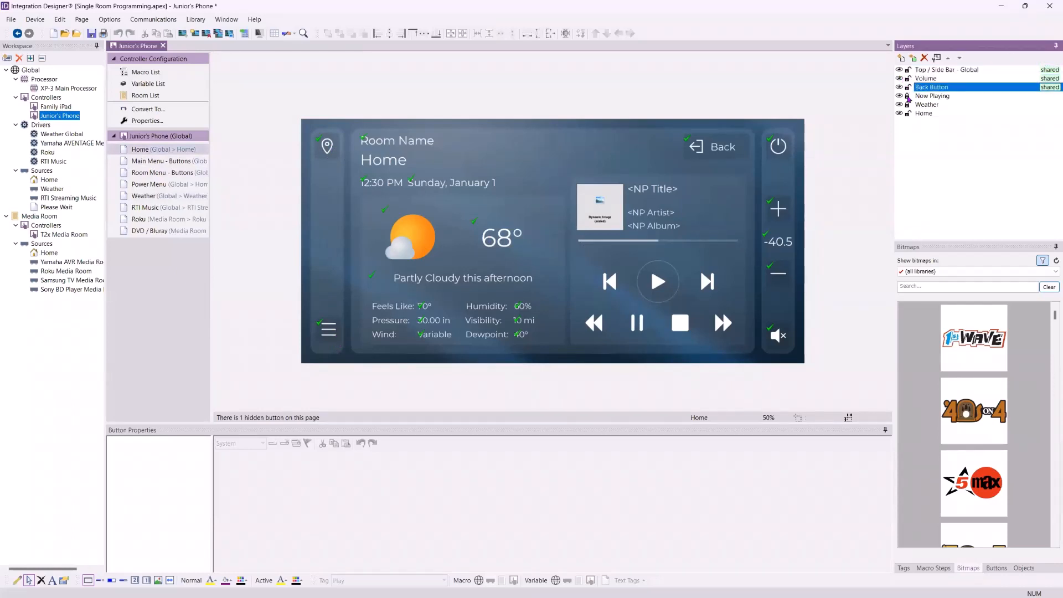
click(907, 97)
click(907, 105)
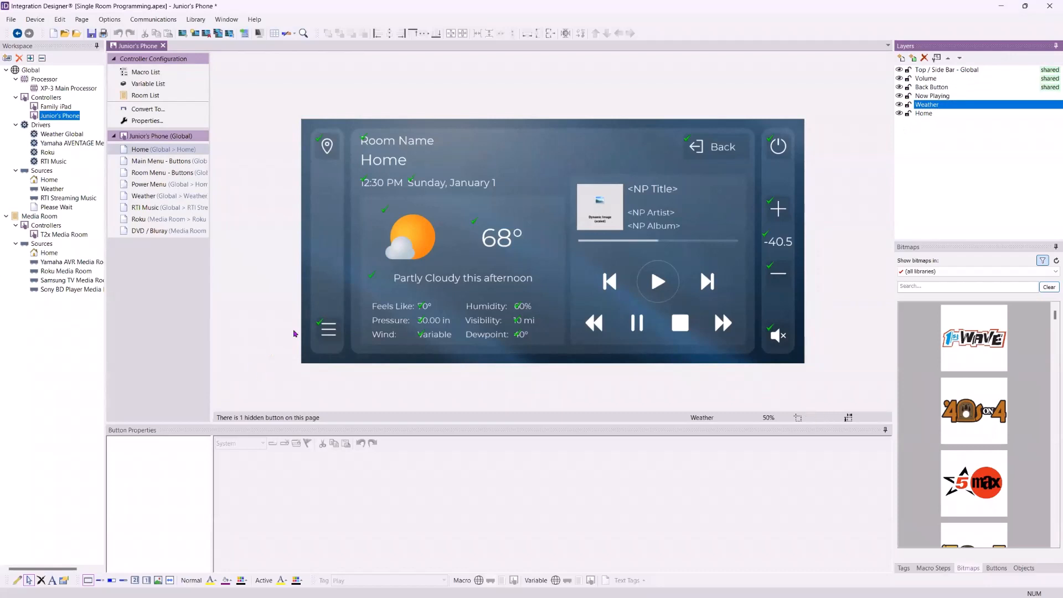
- On Main Menu - Buttons, confirm the Apple TV button selects the Media Room activity
click(326, 329)
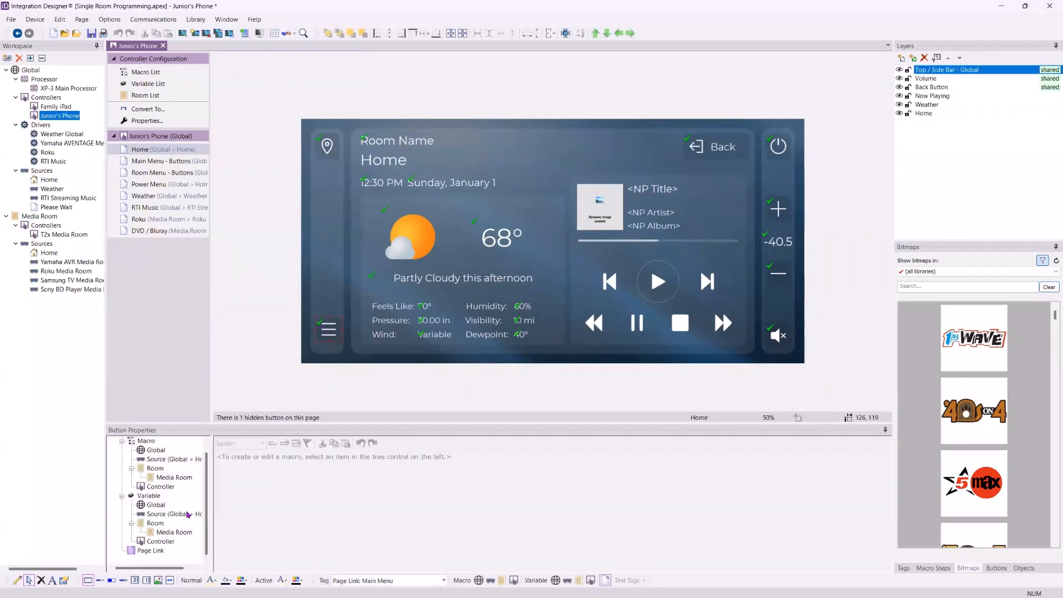
click(157, 551)
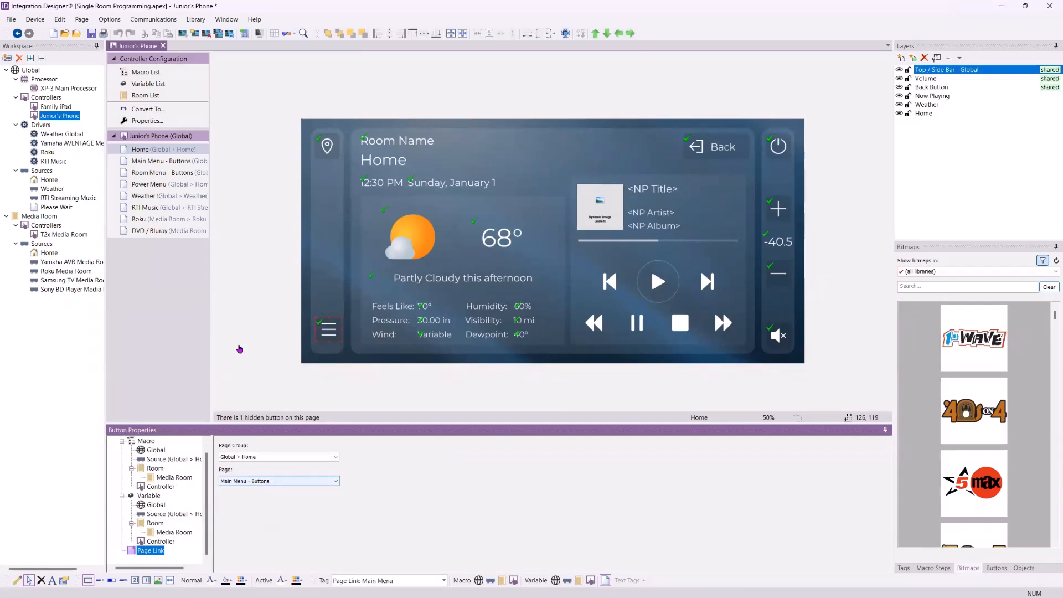
double_click(162, 161)
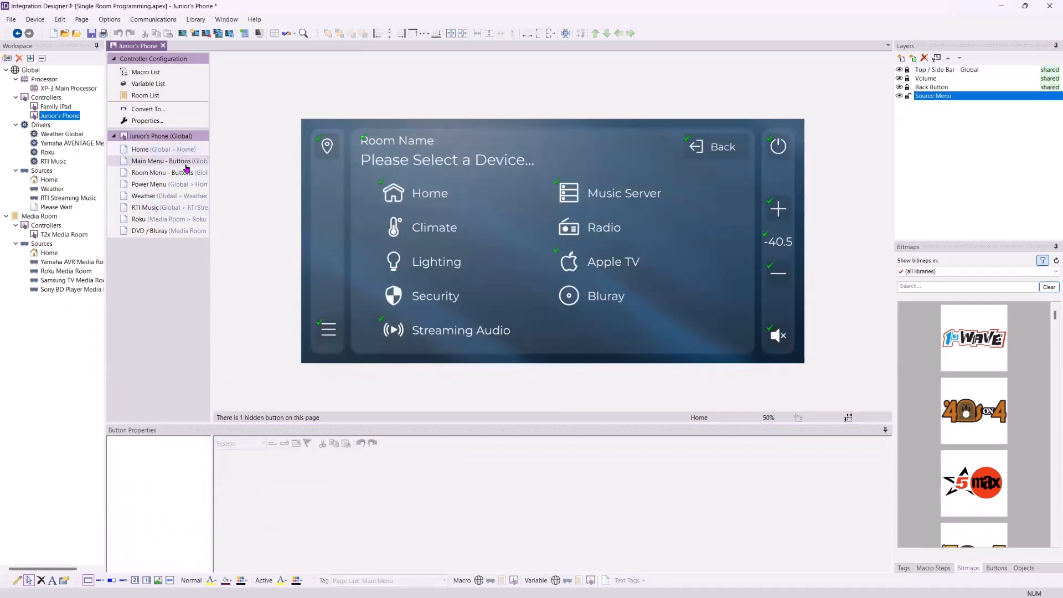
click(418, 194)
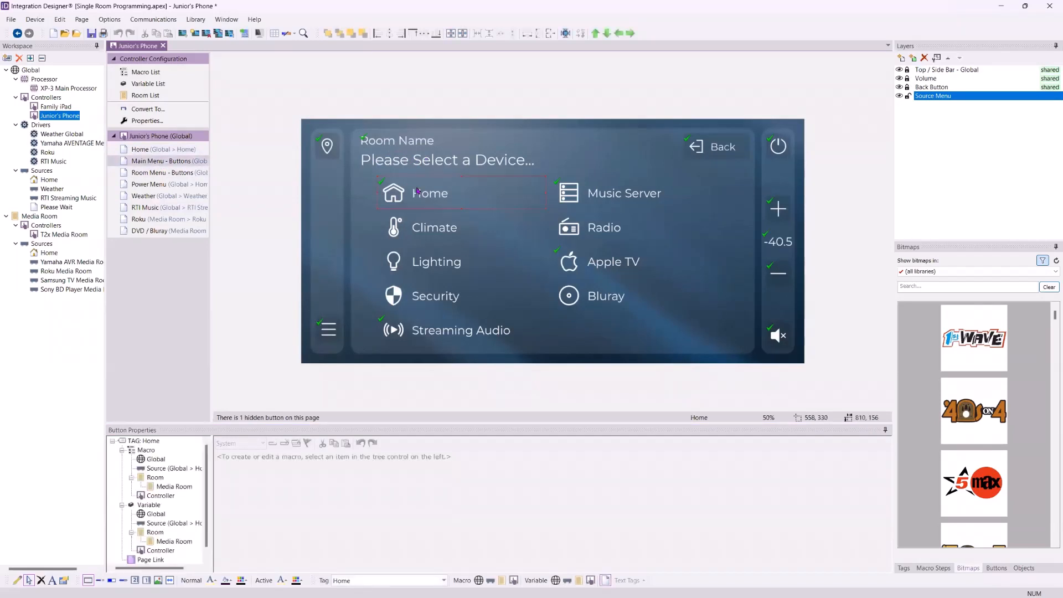
click(151, 560)
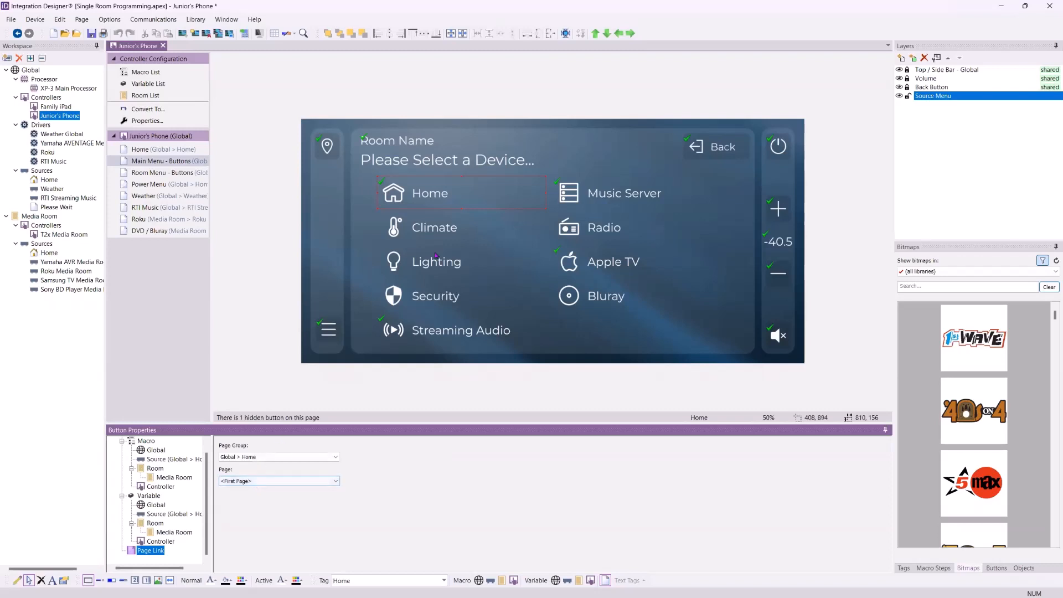
click(602, 262)
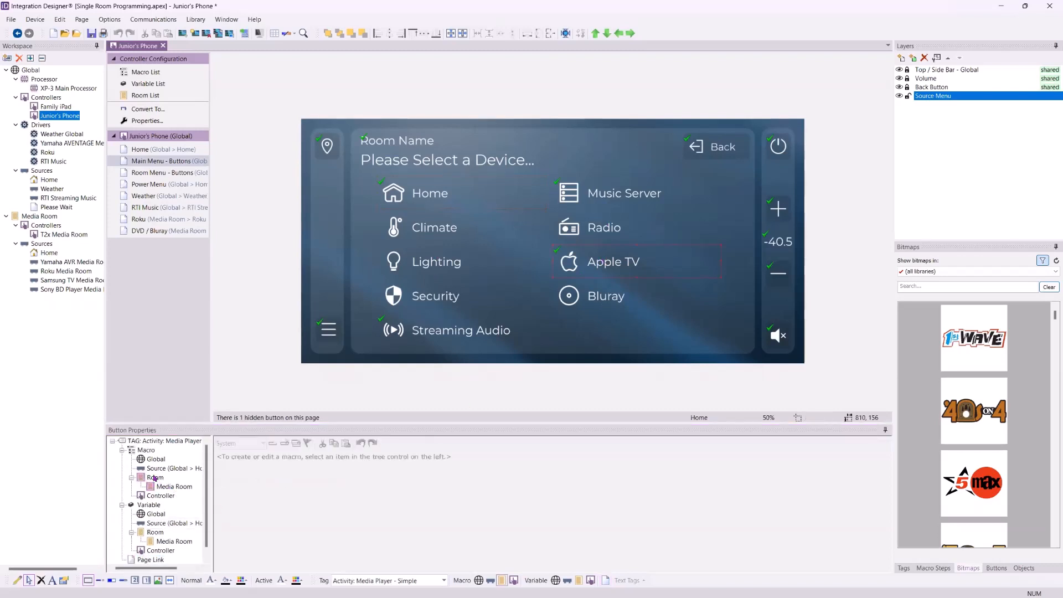
click(173, 487)
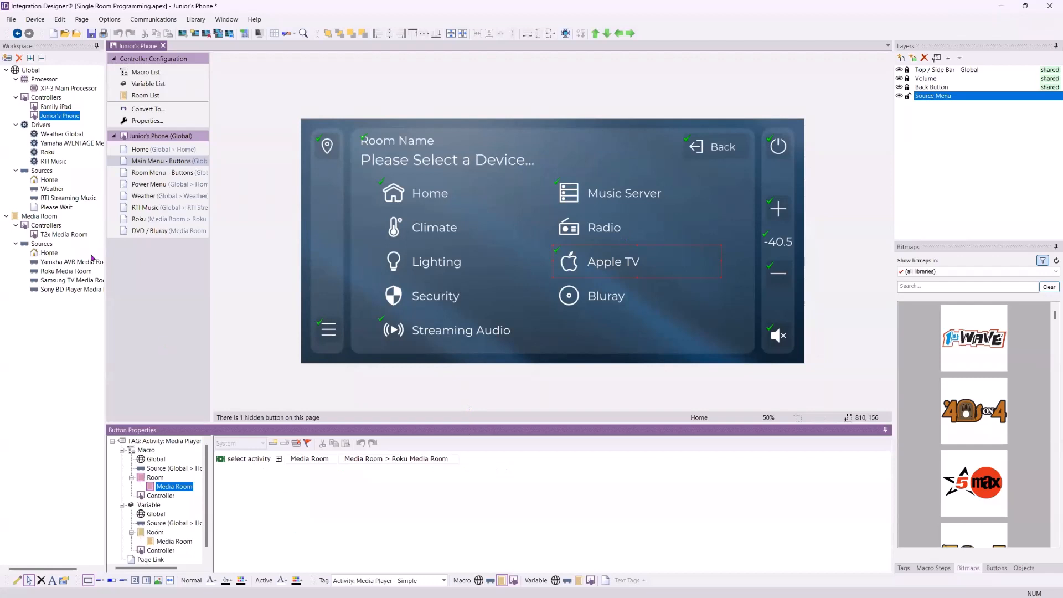
click(47, 217)
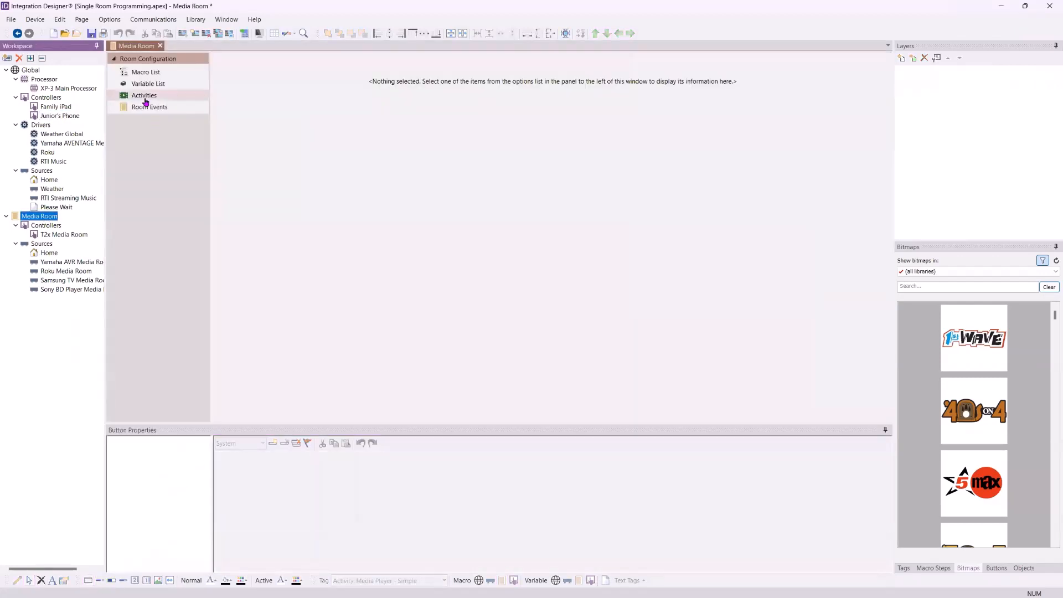
click(145, 99)
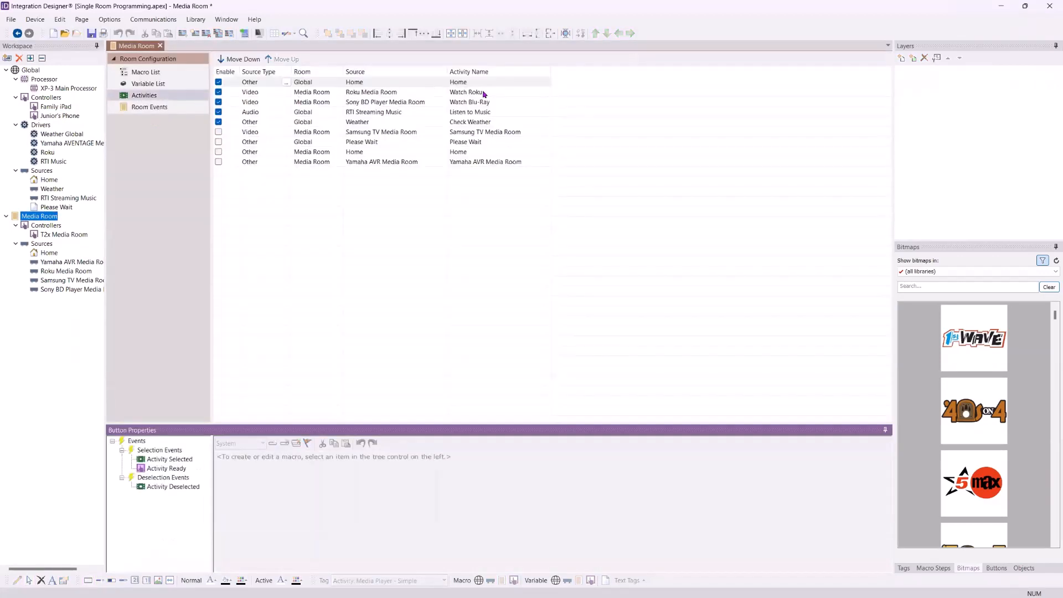
click(59, 115)
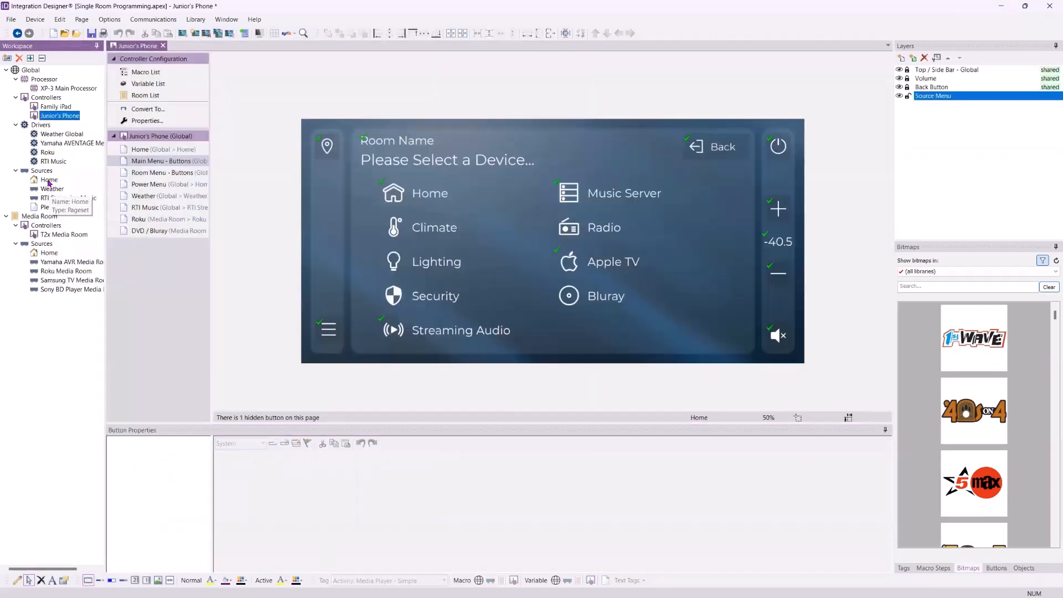
click(49, 180)
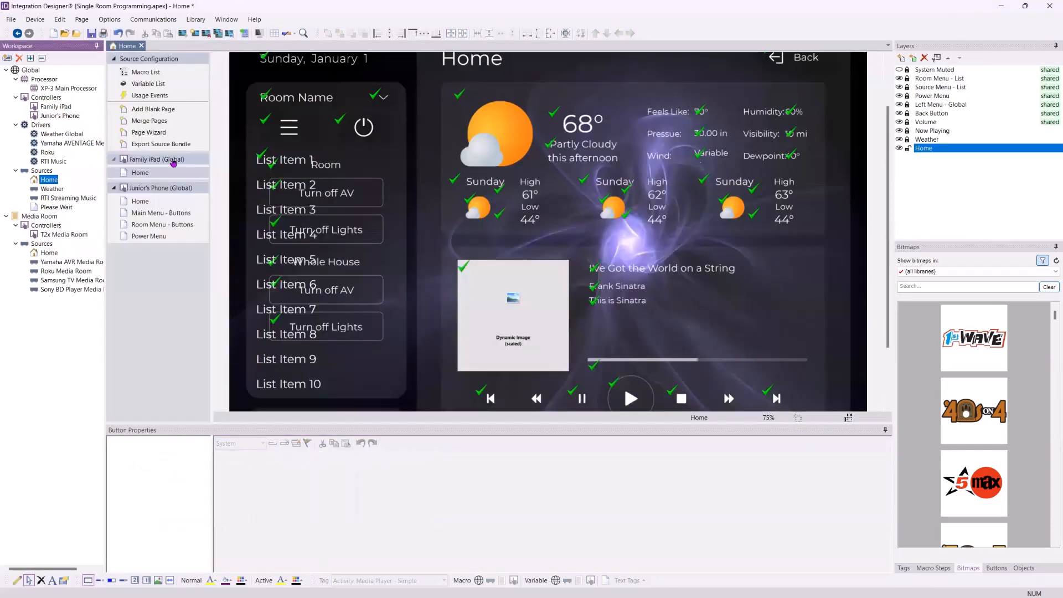
click(60, 116)
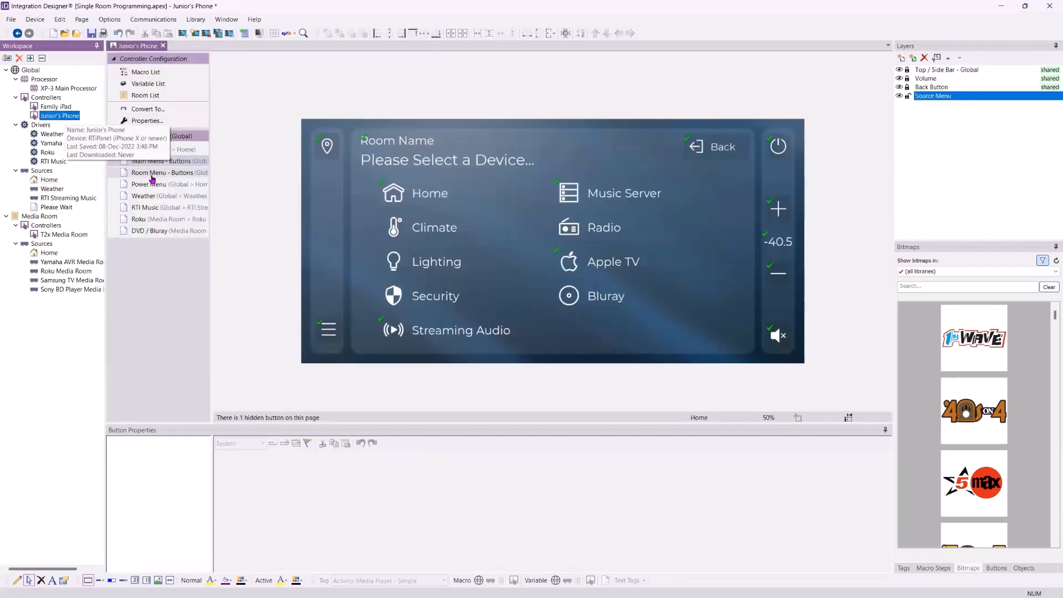
click(623, 275)
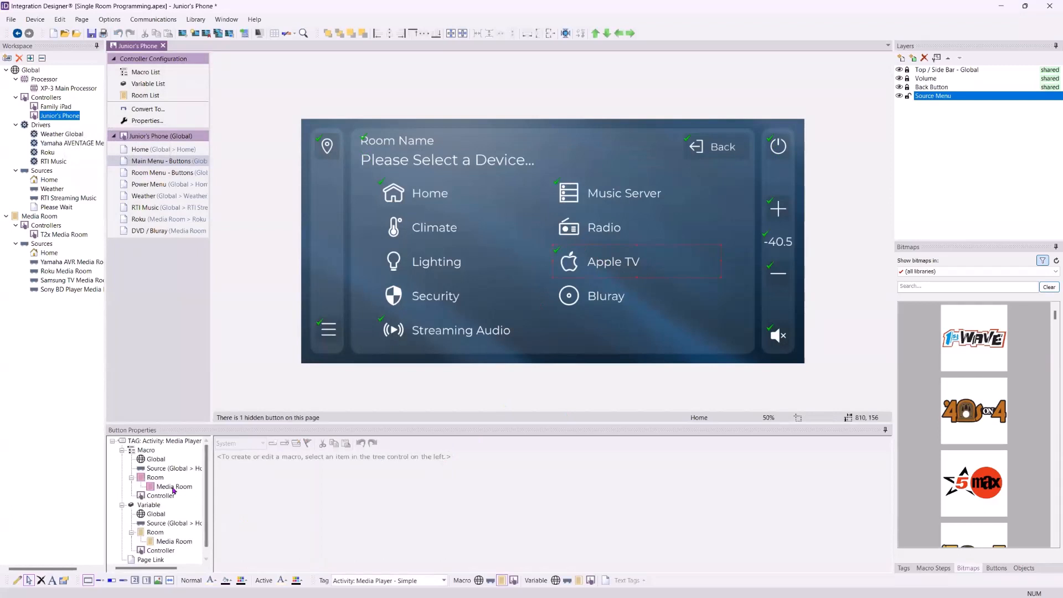
click(192, 487)
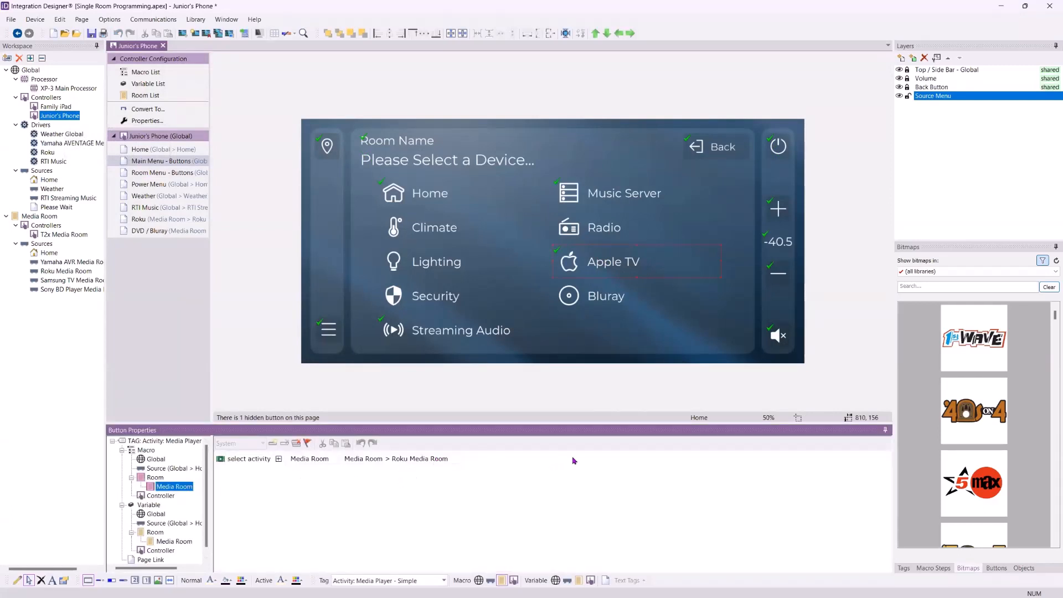
click(941, 286)
- Put the Roku bitmap on the Apple TV button and relabel it 'Watch Roku'
text(Roku)
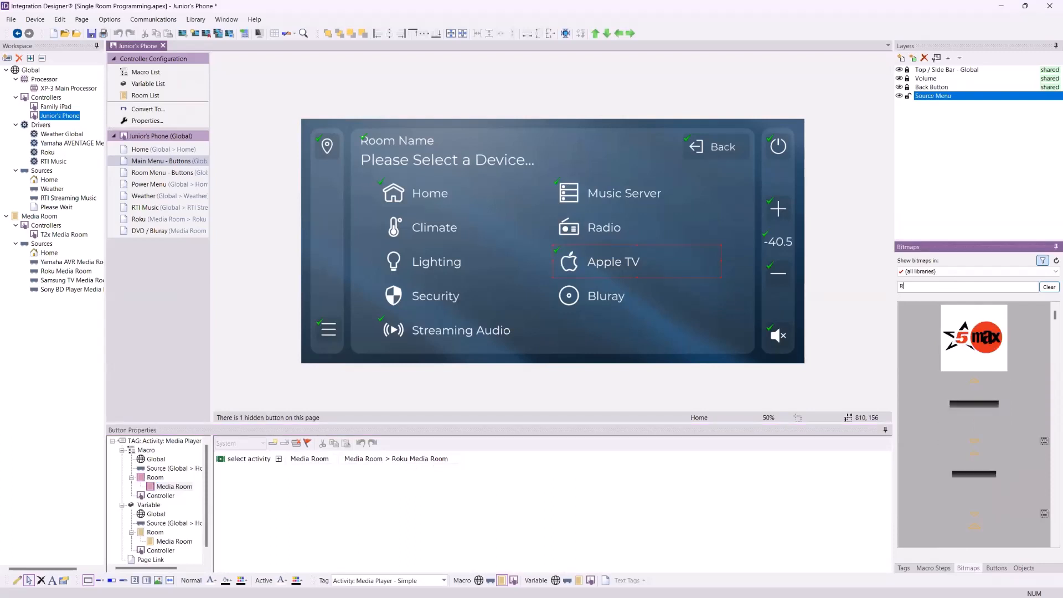
drag(1011, 419, 569, 263)
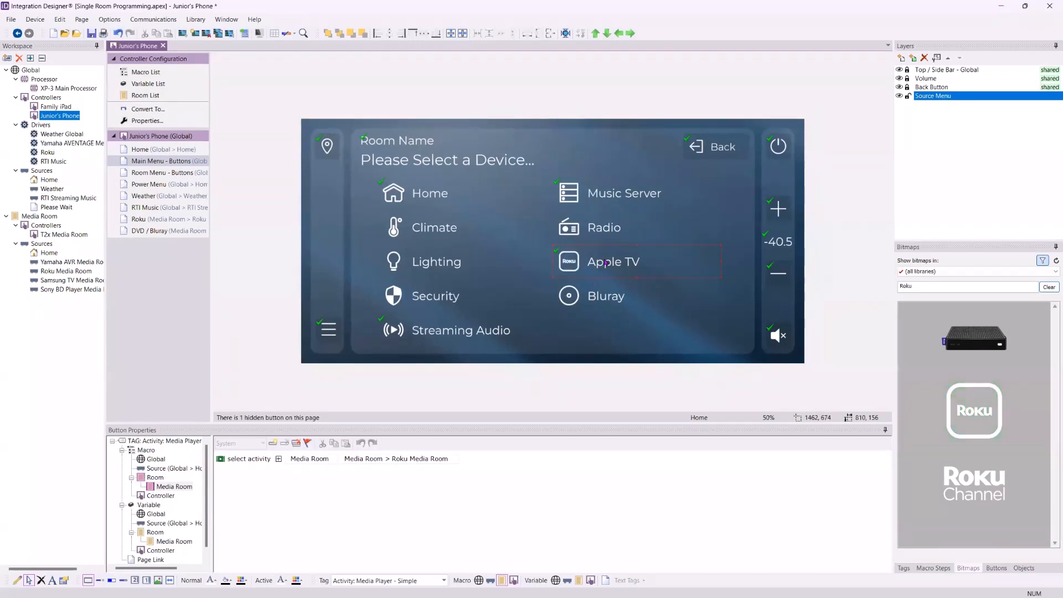
right_click(607, 263)
click(627, 280)
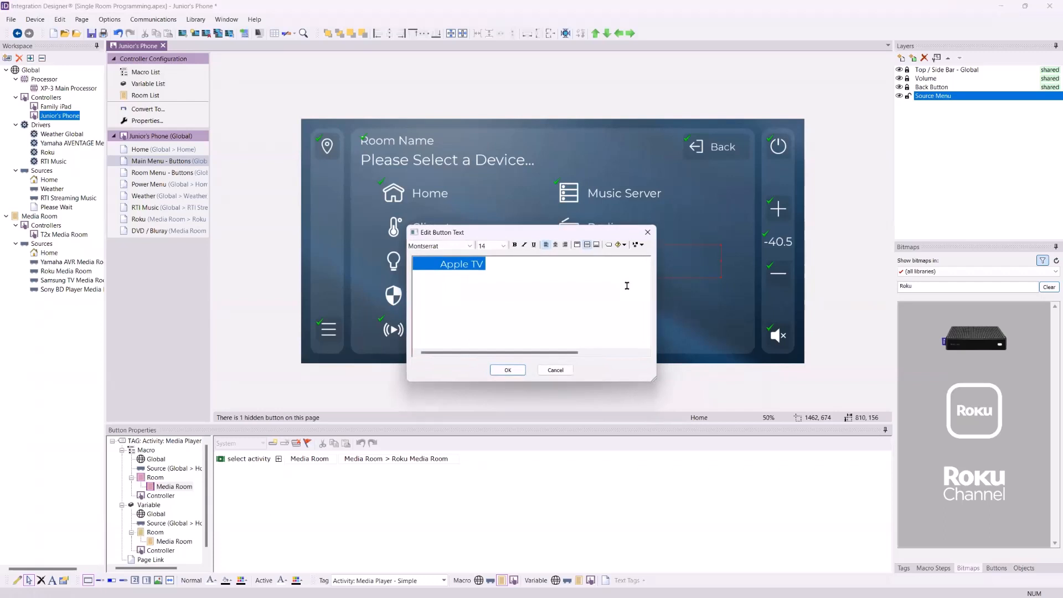
click(626, 285)
key(BackSpace)
key(BackSpace)
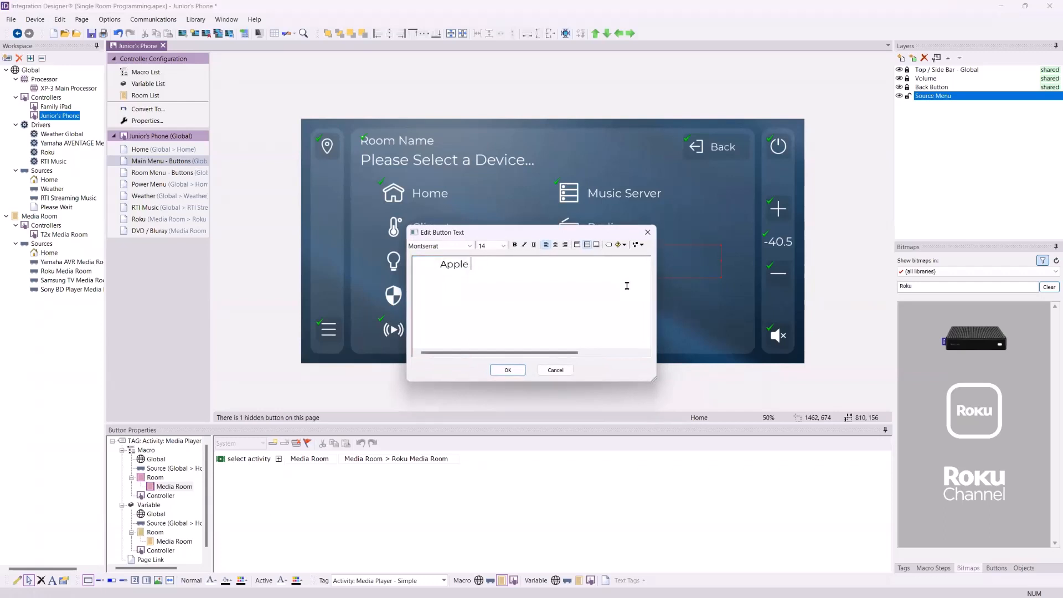
key(BackSpace)
key(BackSpace)
key(BackSpace)
key(BackSpace)
text(Watch Roku)
click(506, 371)
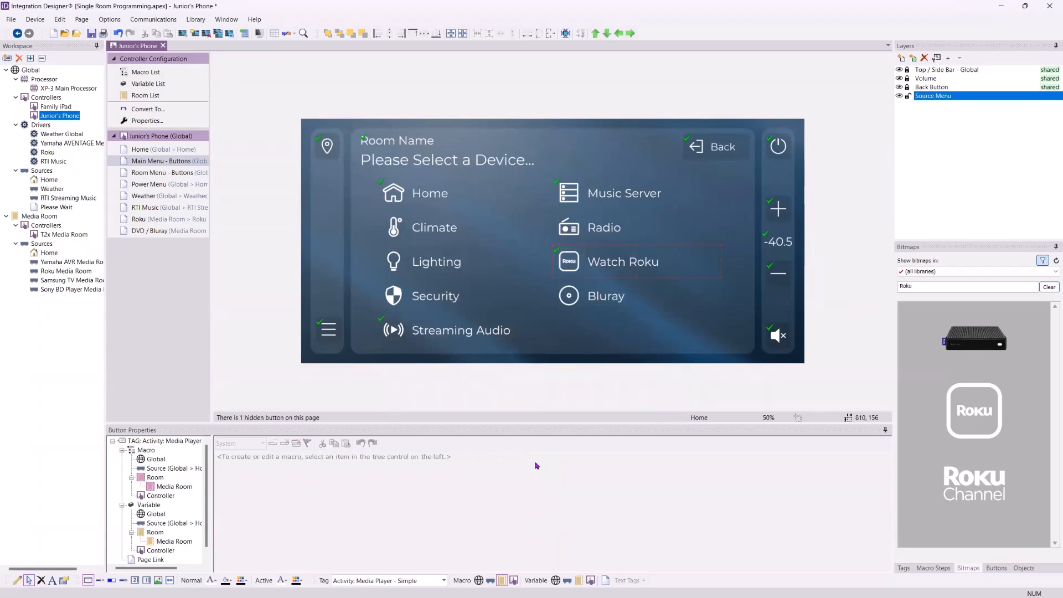
click(475, 332)
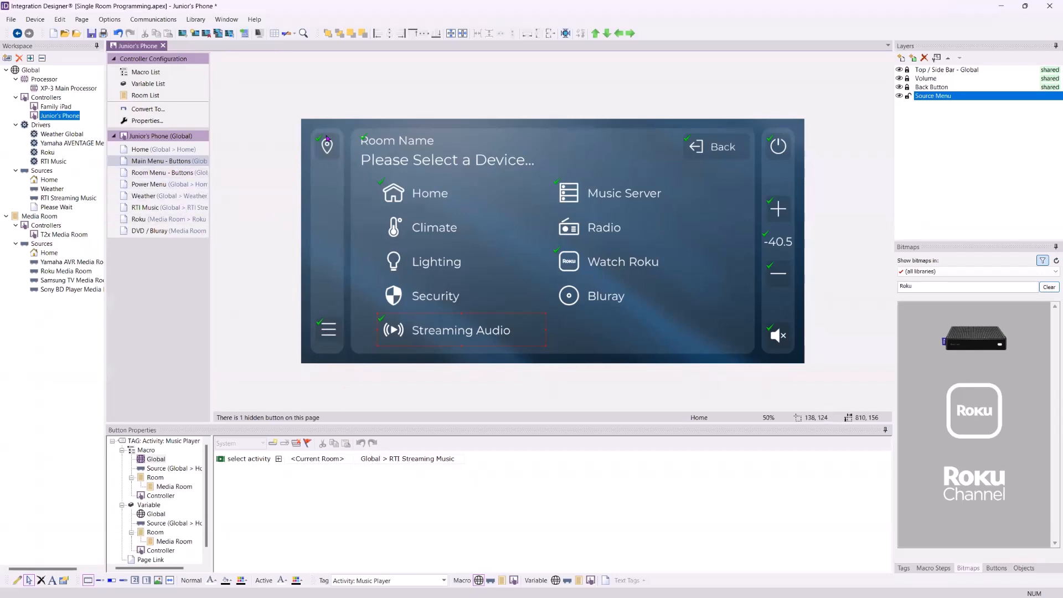
- Relabel the Streaming Audio button on the Main Menu to 'Listen to Music'
click(169, 173)
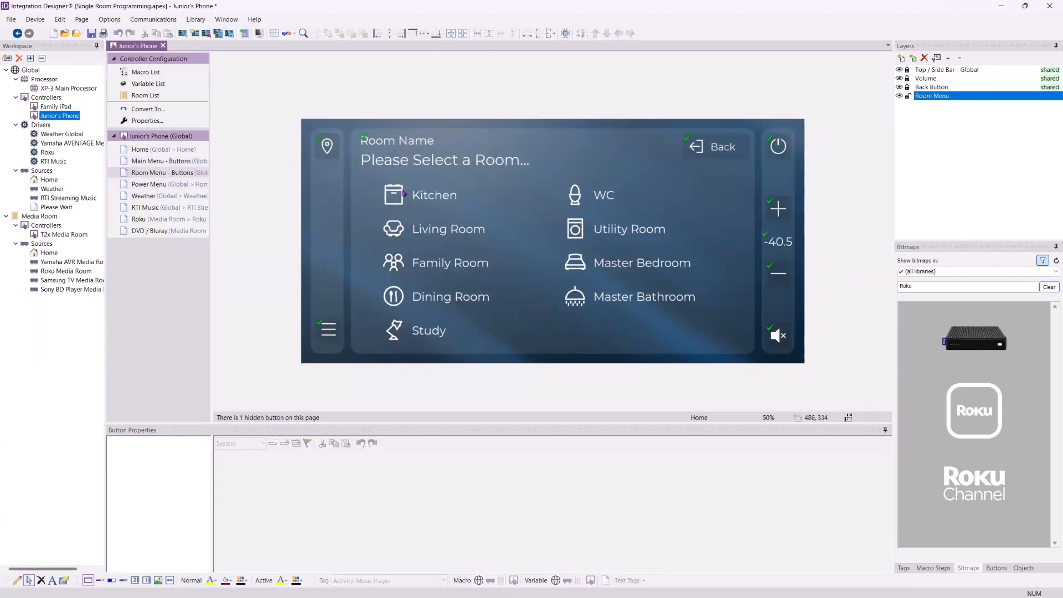
click(150, 162)
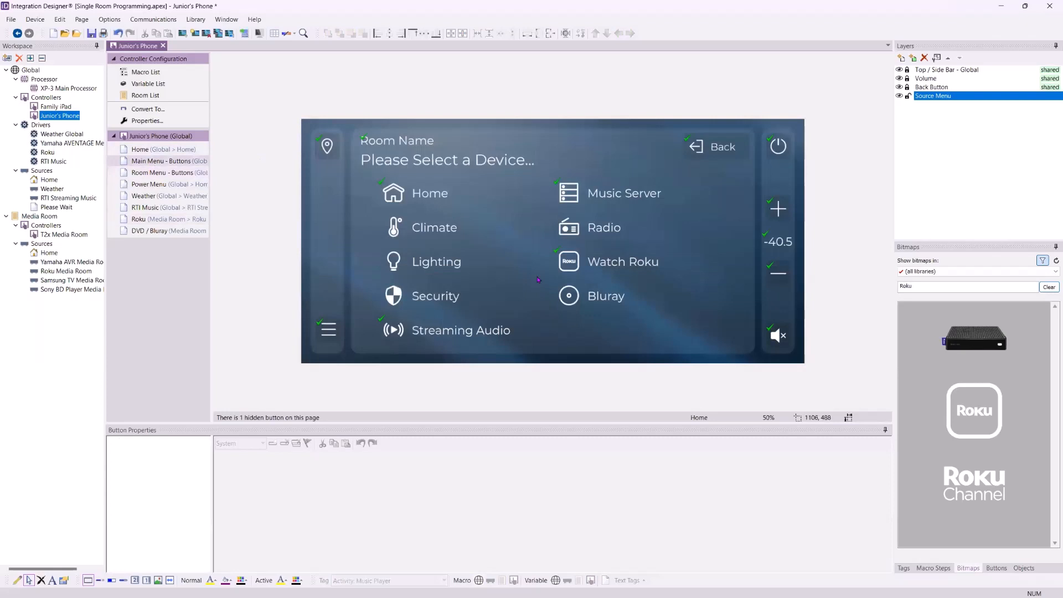
click(379, 332)
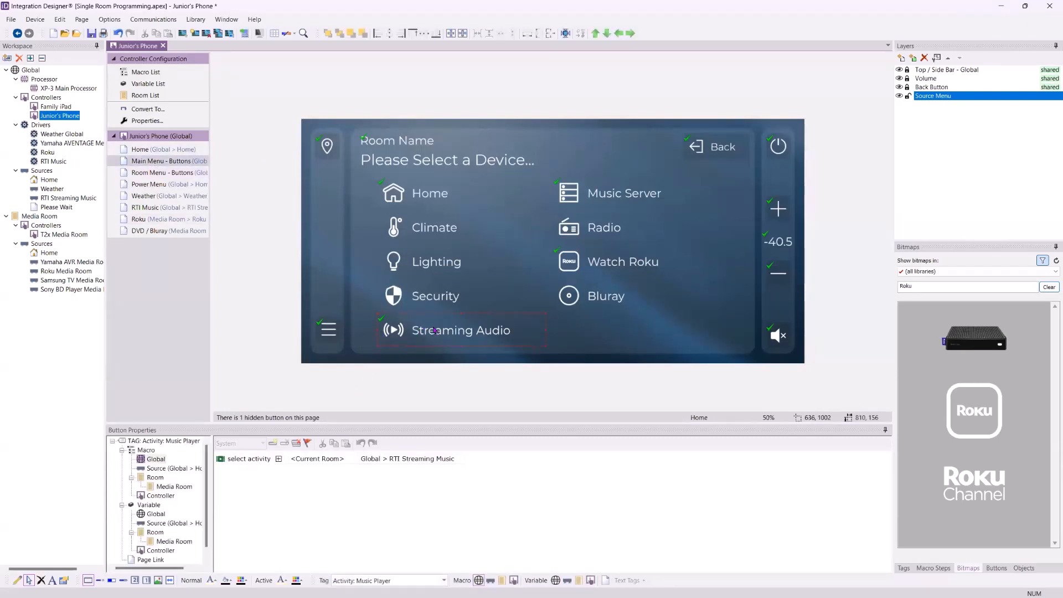
right_click(435, 331)
click(465, 356)
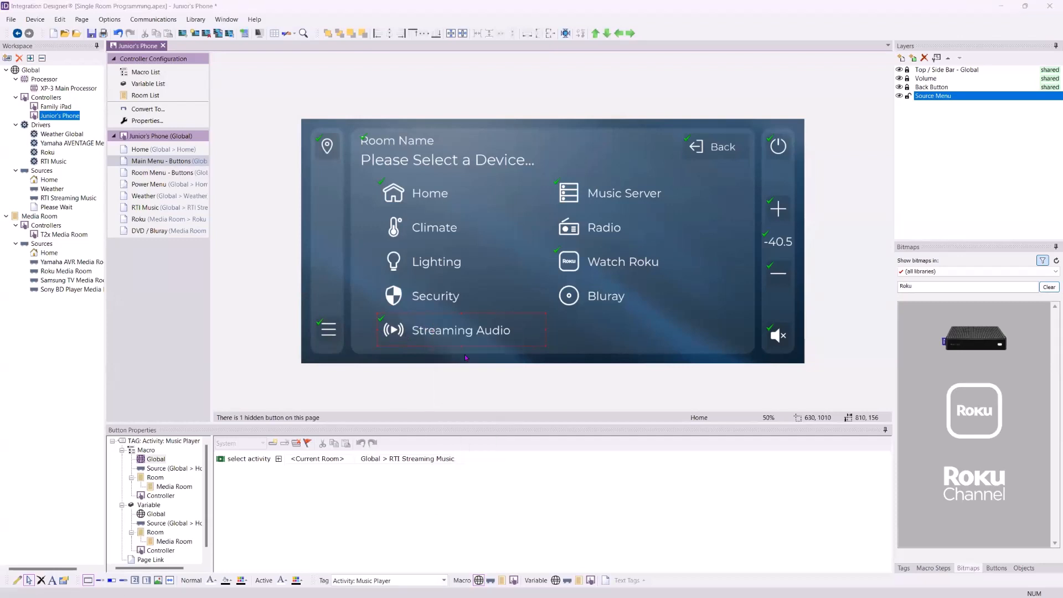
key(End)
key(BackSpace)
key(BackSpace)
key(BackSpace)
key(BackSpace)
key(BackSpace)
key(BackSpace)
key(BackSpace)
key(BackSpace)
key(BackSpace)
key(BackSpace)
key(BackSpace)
key(BackSpace)
key(BackSpace)
key(BackSpace)
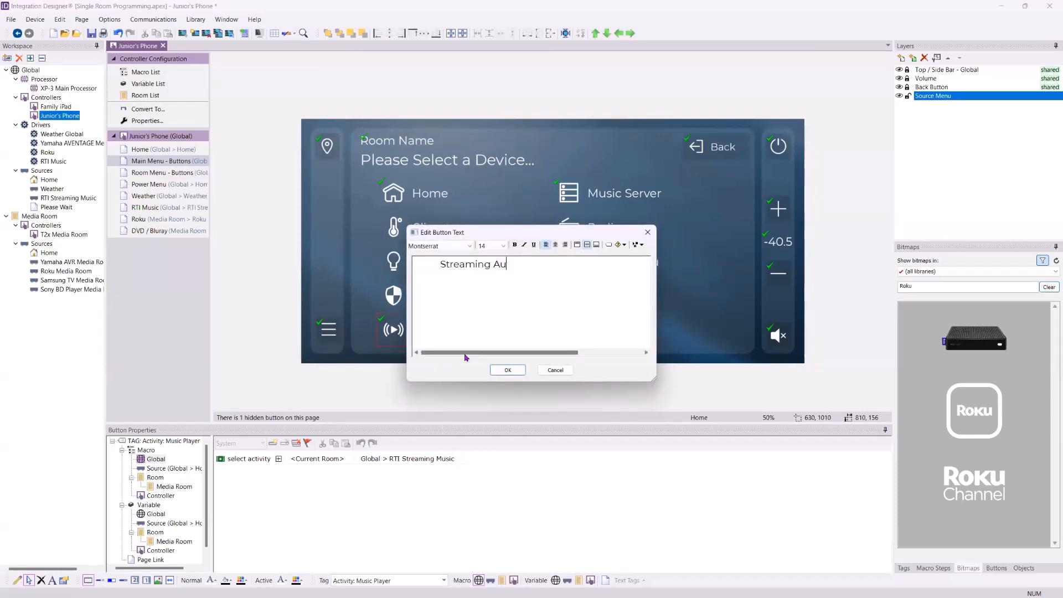
text(Listen to Music)
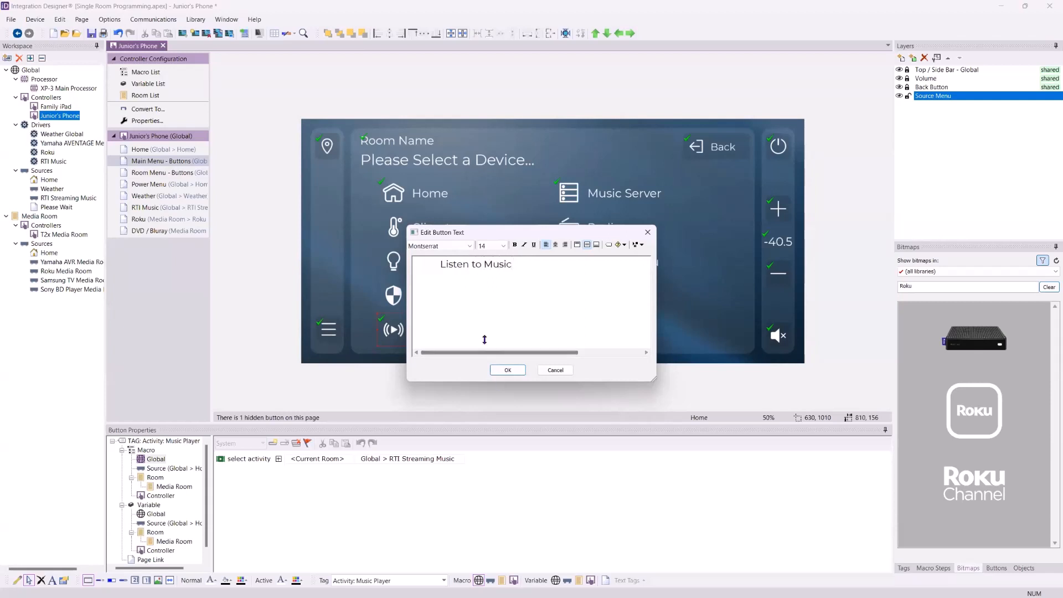
click(507, 370)
- Set its activity to Media Room with RTI Streaming Music as the source
click(319, 459)
click(321, 471)
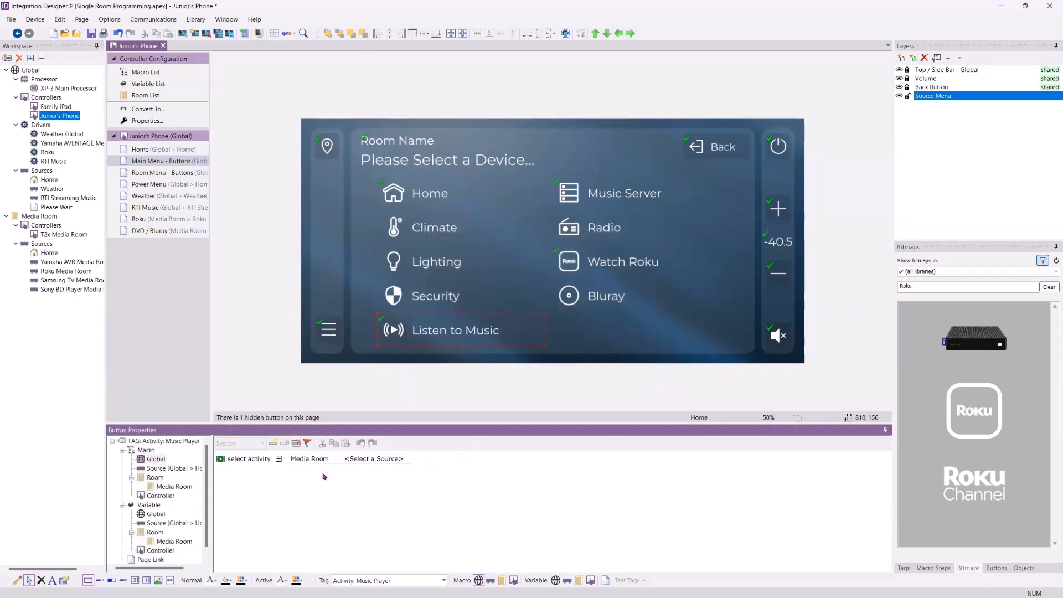
click(372, 460)
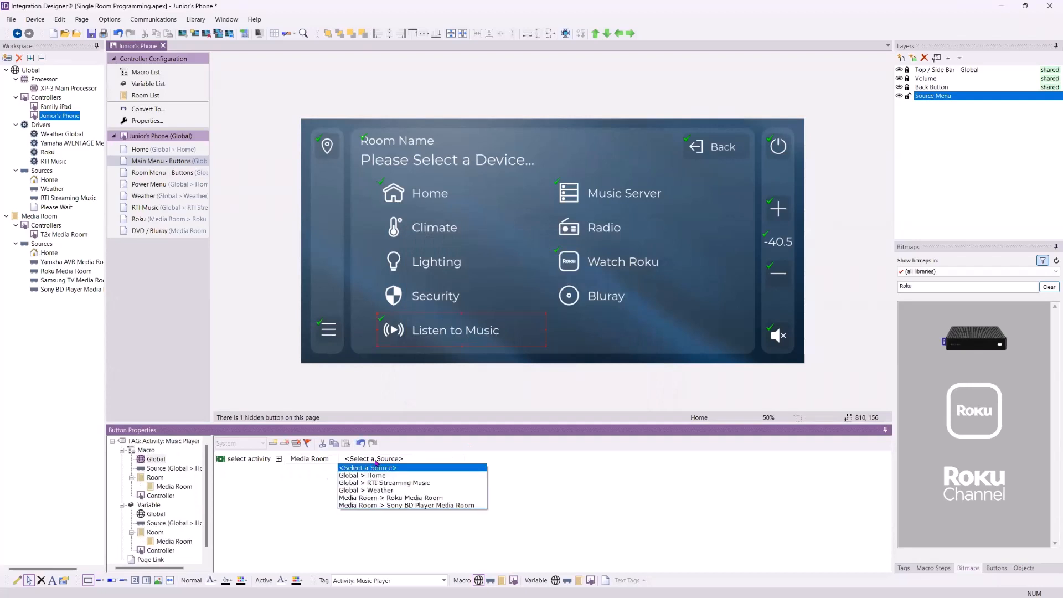
click(410, 484)
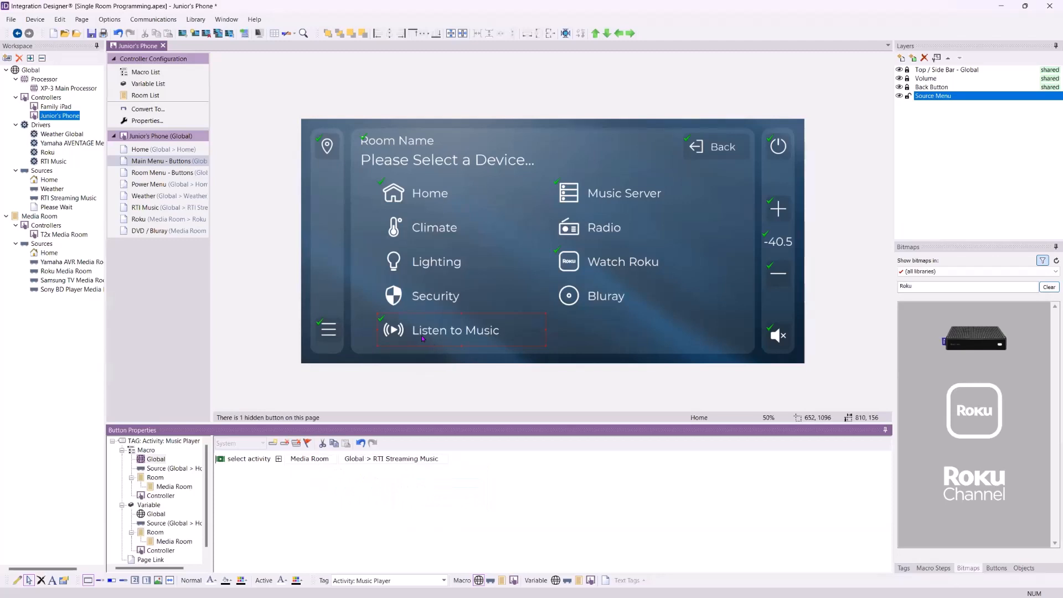
- Search the bitmaps for 'Music' and place a music-note icon on Listen to Music
double_click(941, 289)
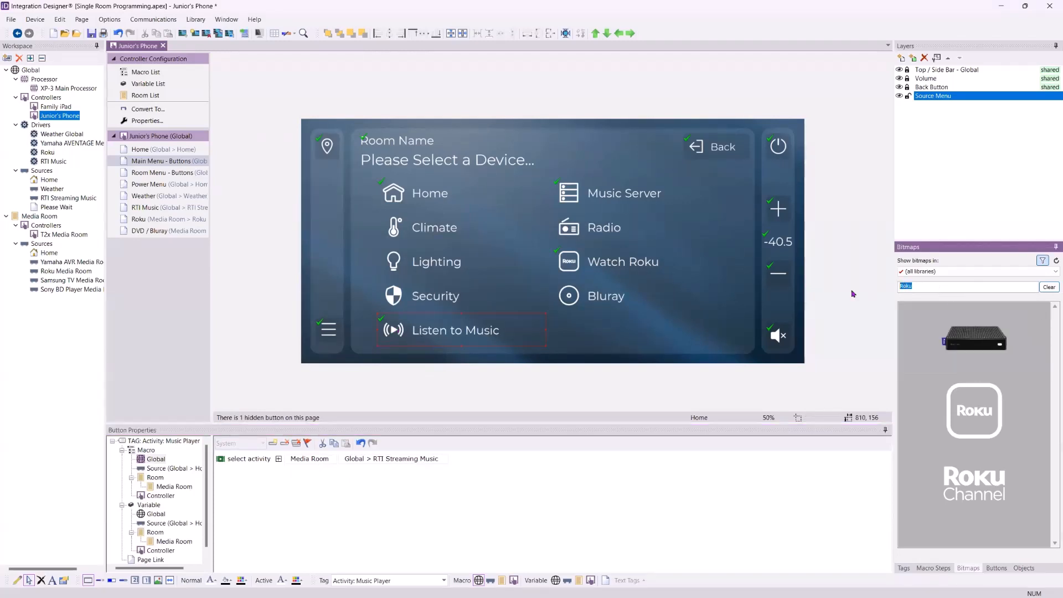
text(Music)
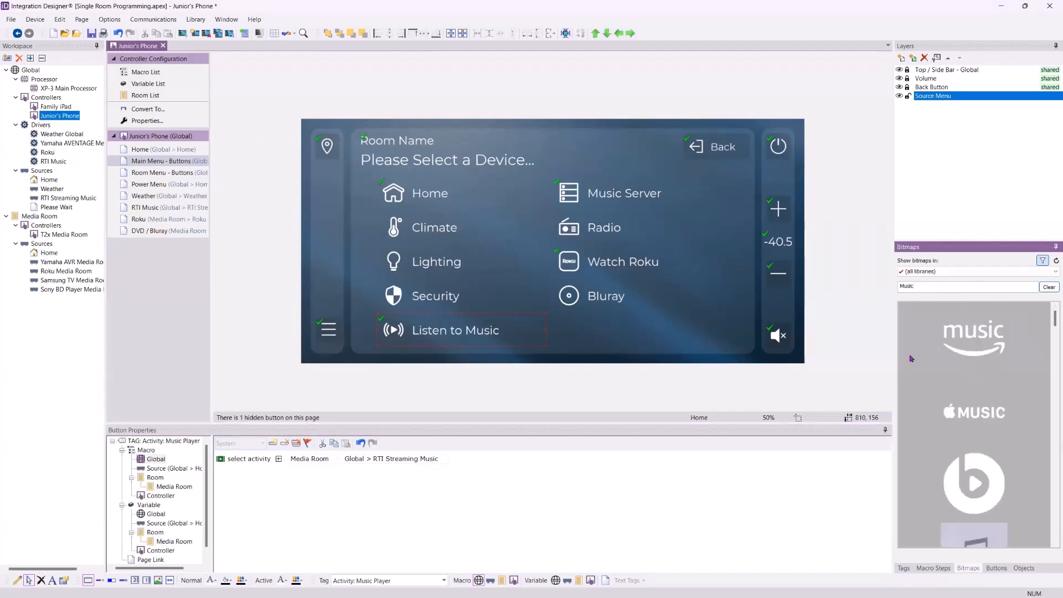
scroll(930, 387, down, 3)
drag(941, 413, 393, 330)
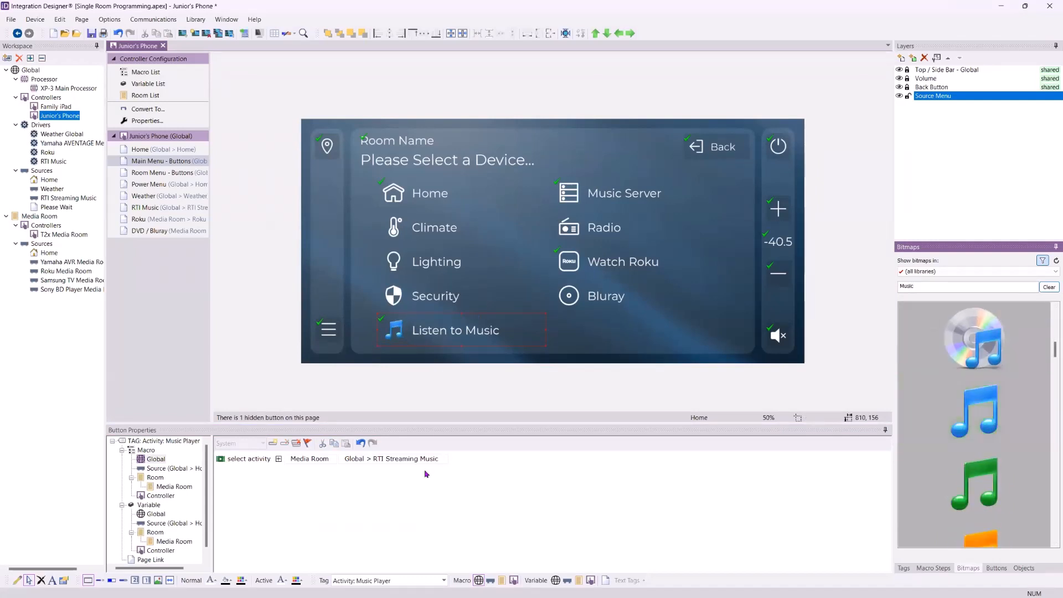
scroll(913, 414, down, 4)
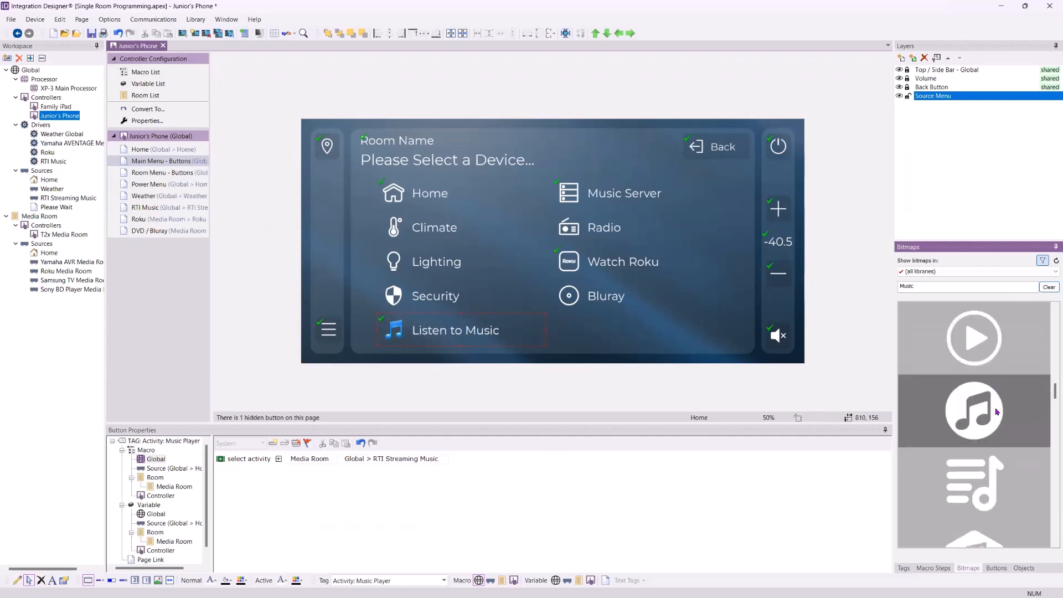
drag(991, 407, 393, 330)
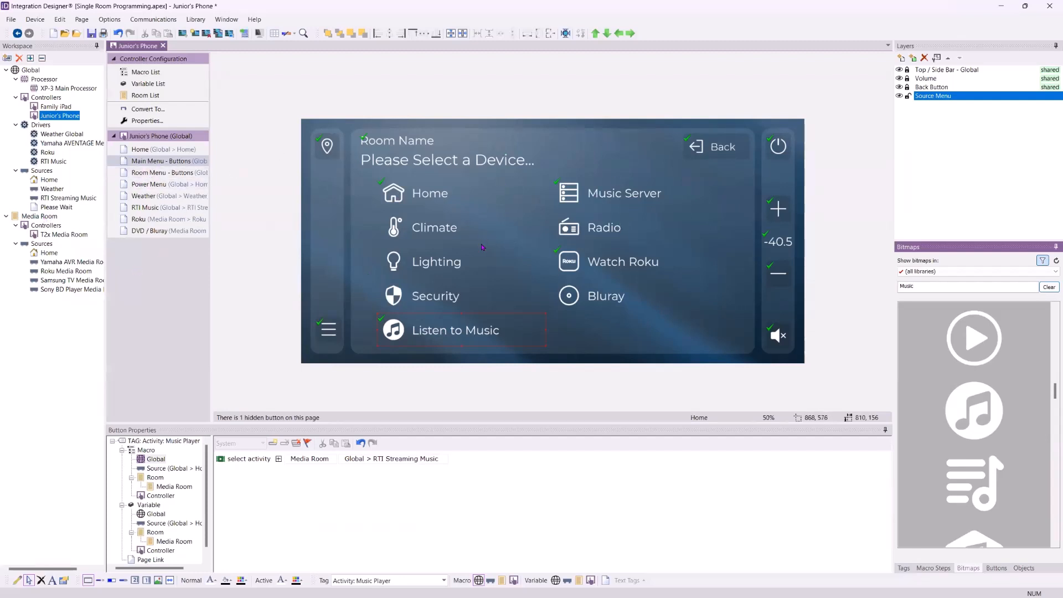
click(580, 202)
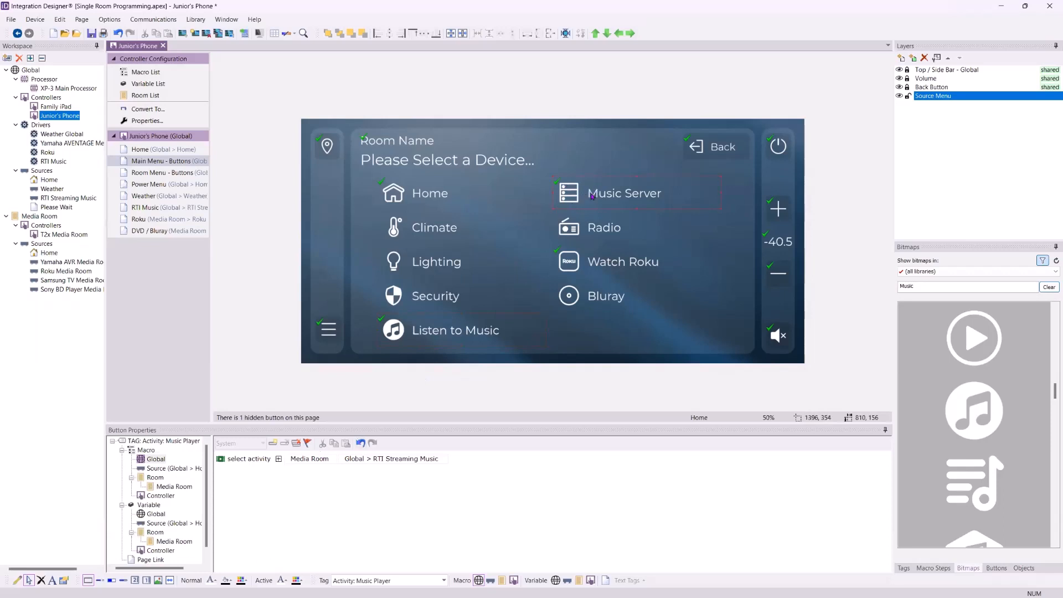
- Give the Bluray button a select-activity step: Media Room, Sony BD Player Media Room
click(598, 293)
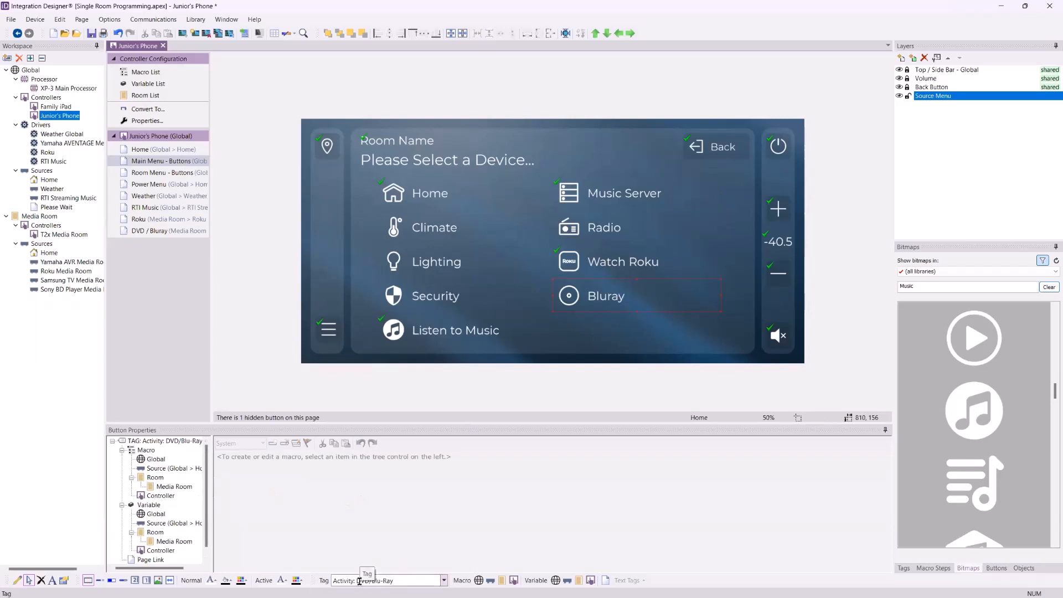
click(173, 486)
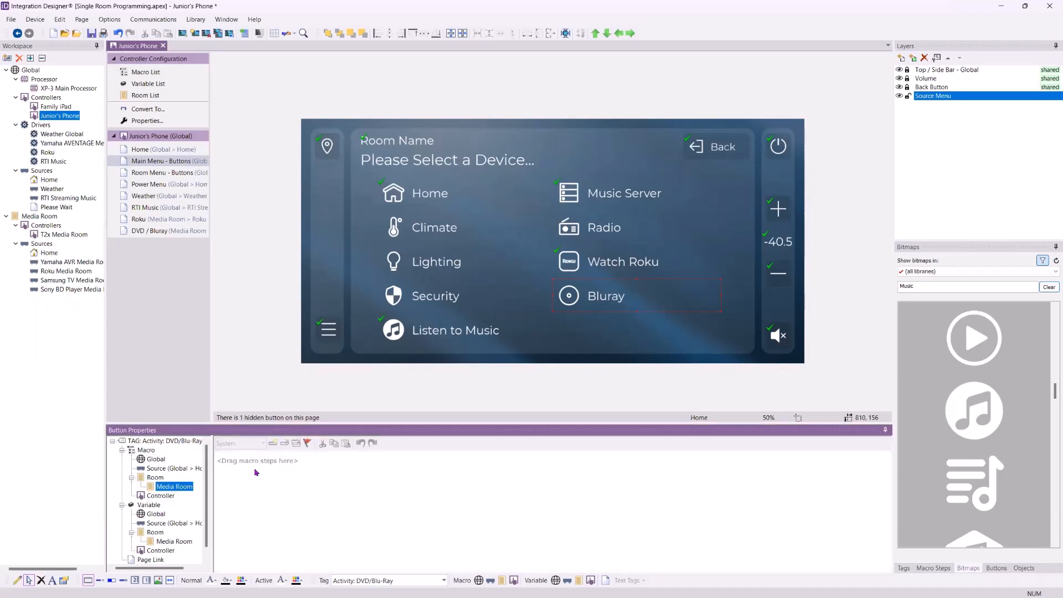
click(272, 443)
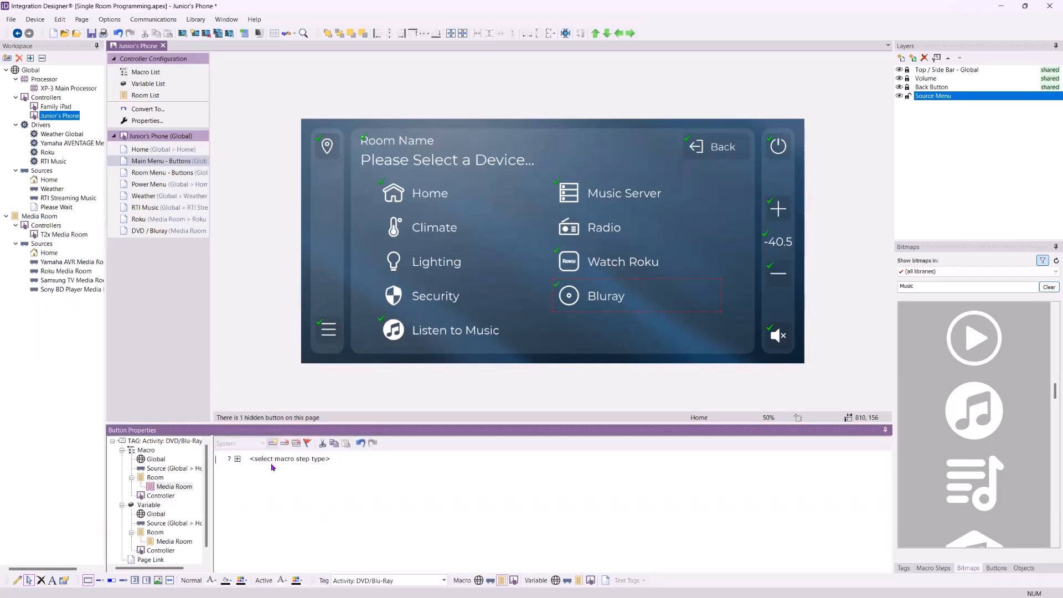
click(286, 459)
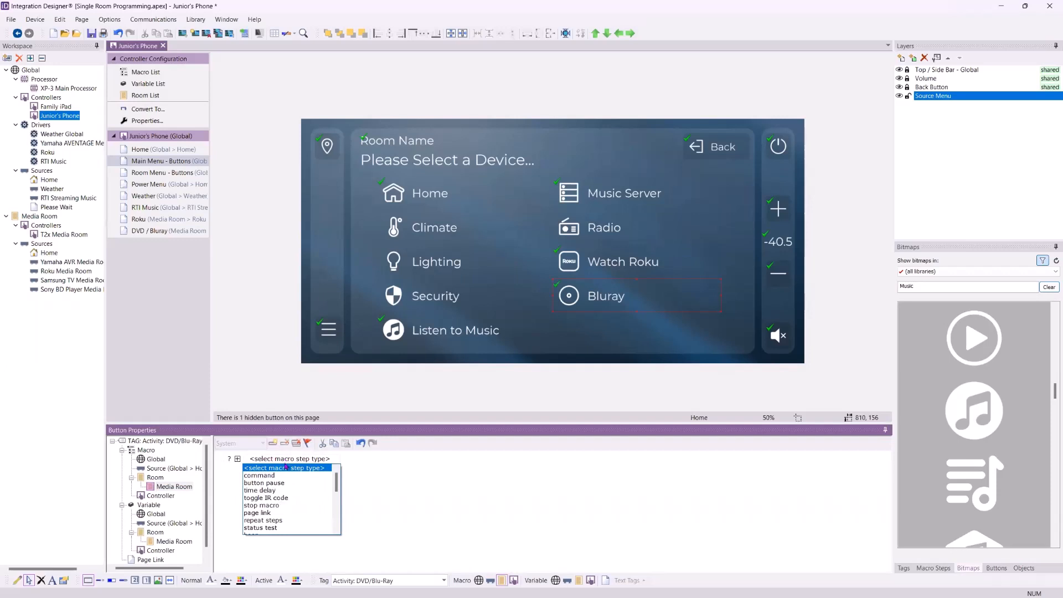
scroll(289, 474, down, 3)
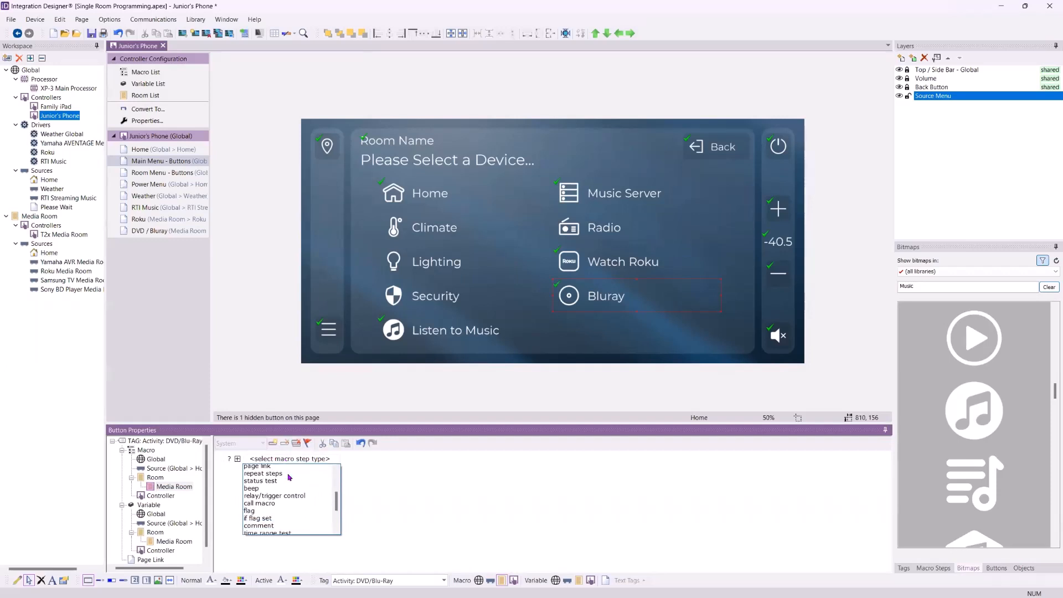
scroll(289, 479, down, 2)
click(281, 513)
click(313, 458)
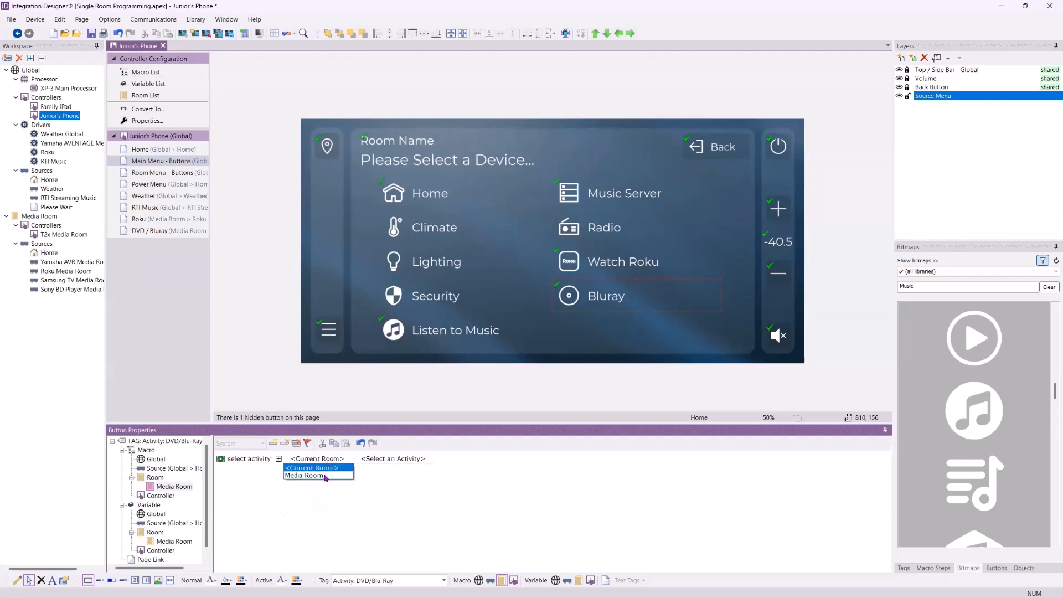
click(325, 477)
click(390, 458)
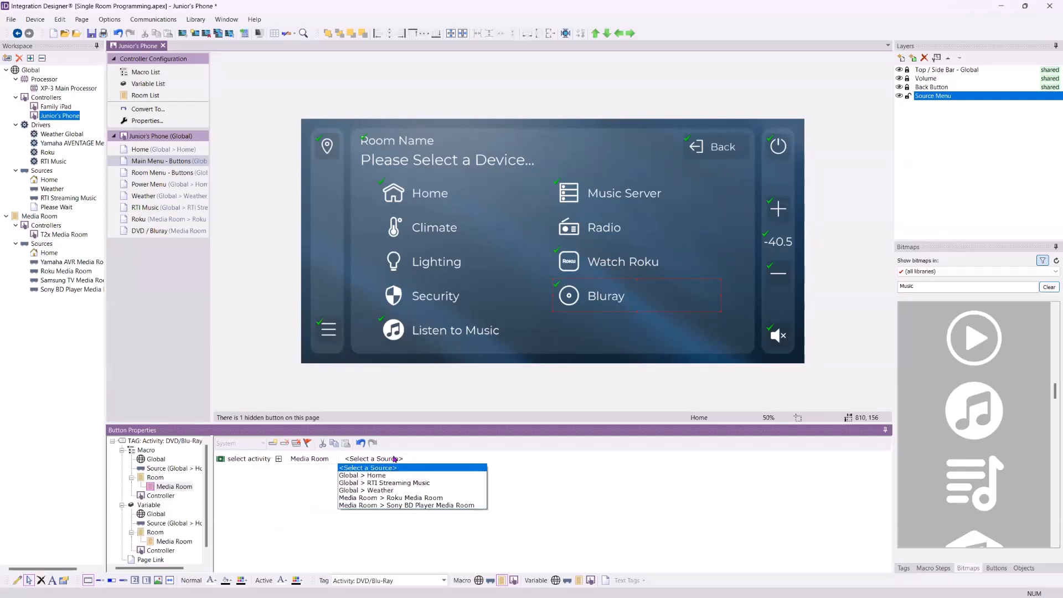
click(433, 505)
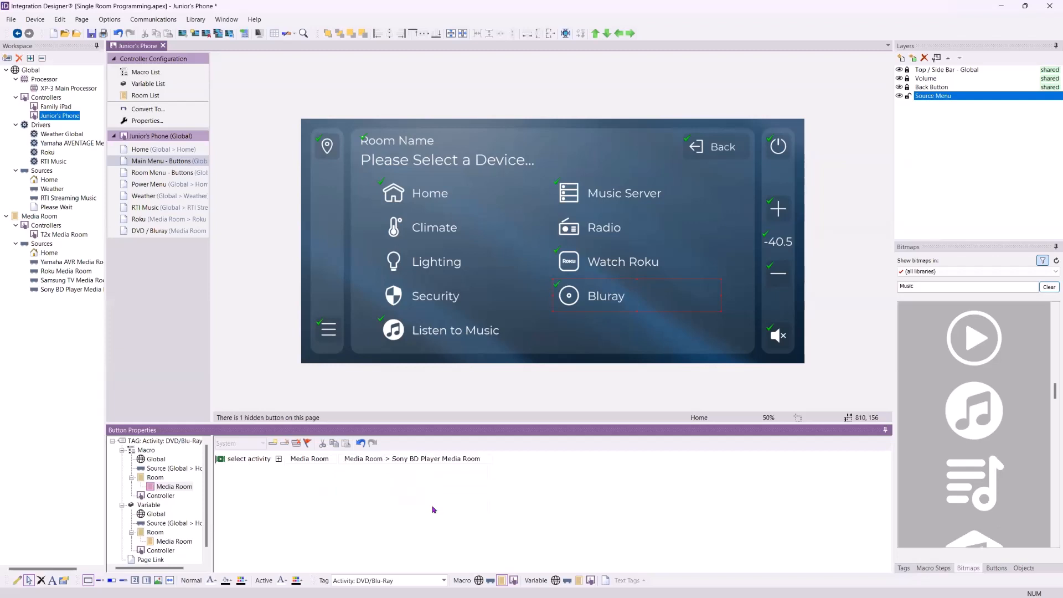
- Relabel the Bluray button 'Watch Bluray'
right_click(614, 303)
click(639, 323)
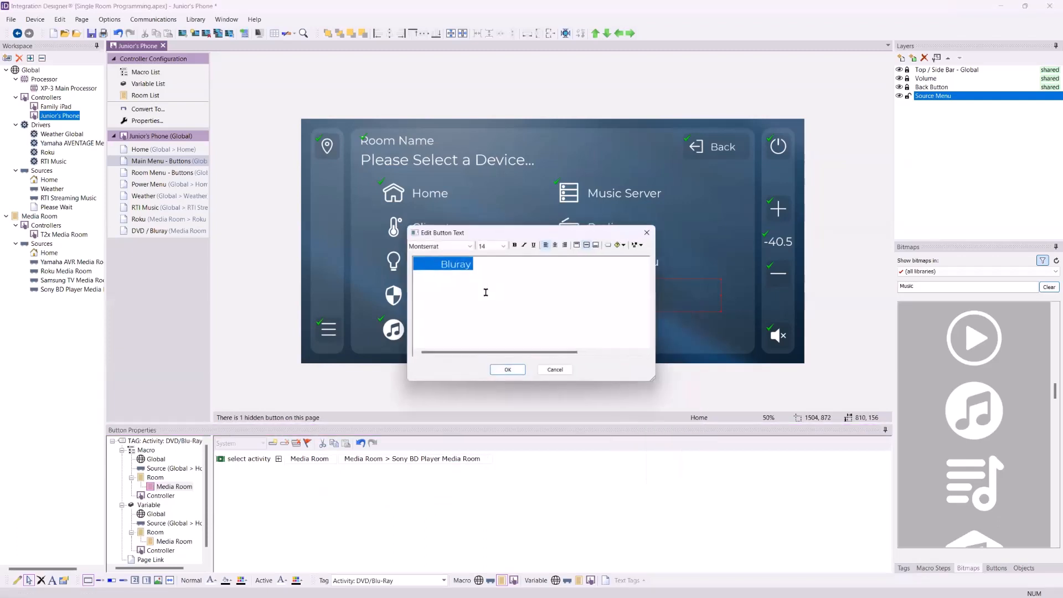
click(448, 265)
text(Wach)
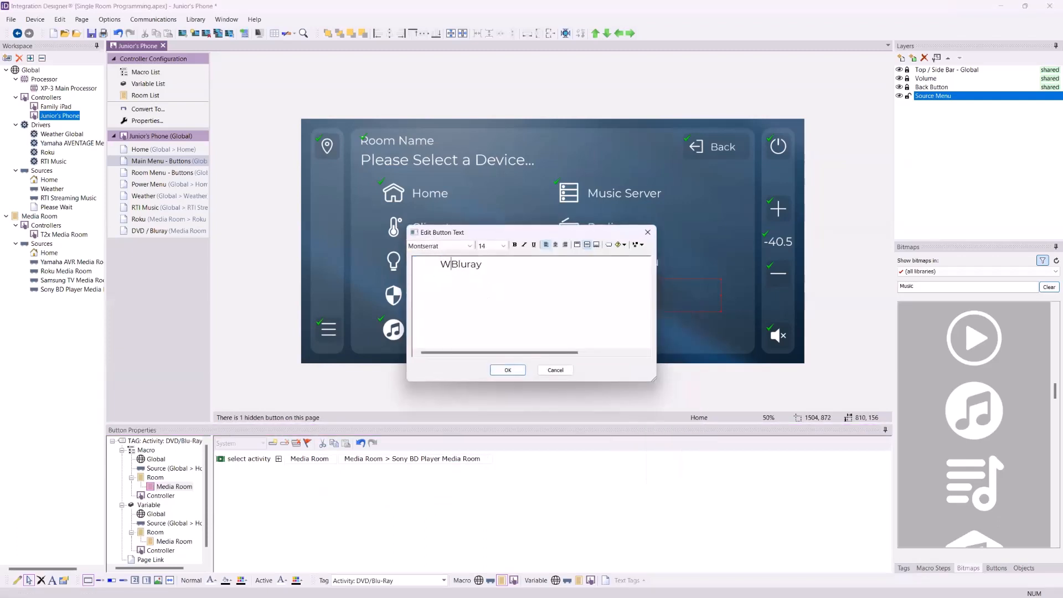
key(Left)
key(Left)
key(Left)
text(t)
key(Right)
key(Right)
key(Right)
click(506, 370)
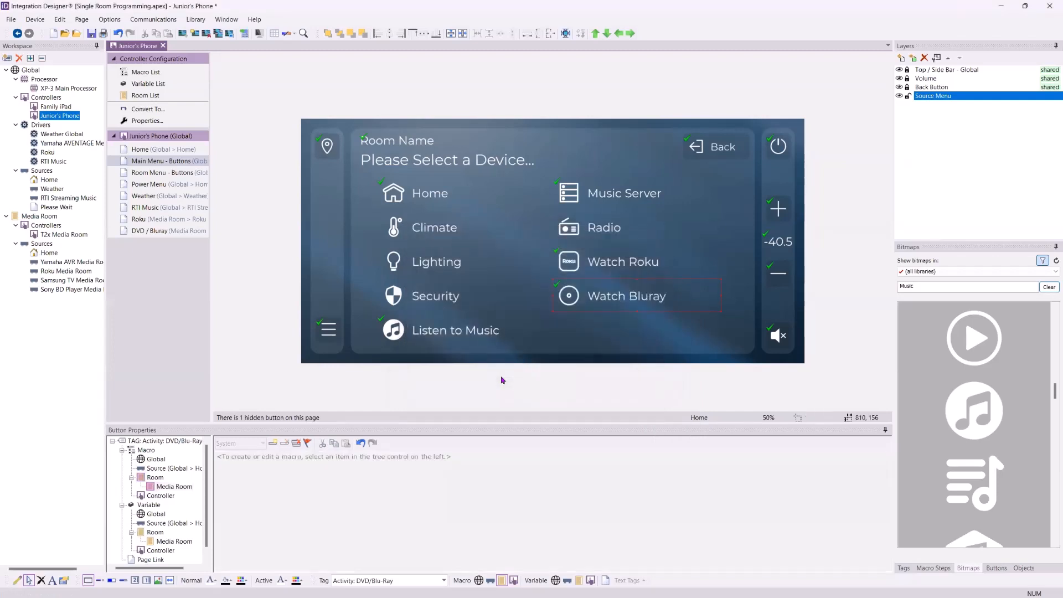
- Search the bitmaps for 'Blu' and set the Blu-ray logo as Watch Bluray's icon
double_click(917, 287)
text(Blu)
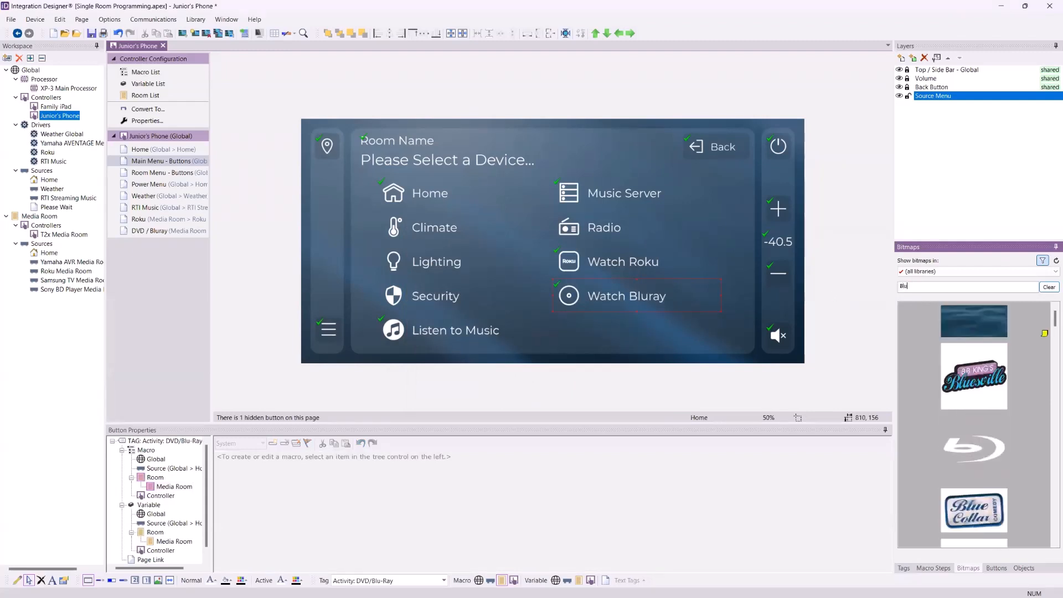
drag(974, 447, 582, 318)
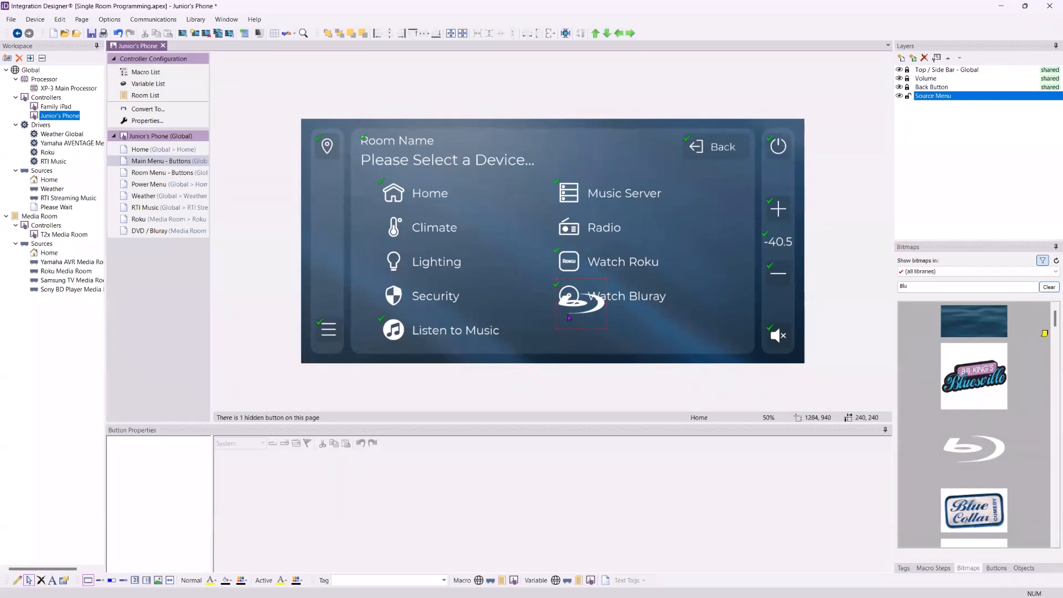
drag(571, 313, 570, 310)
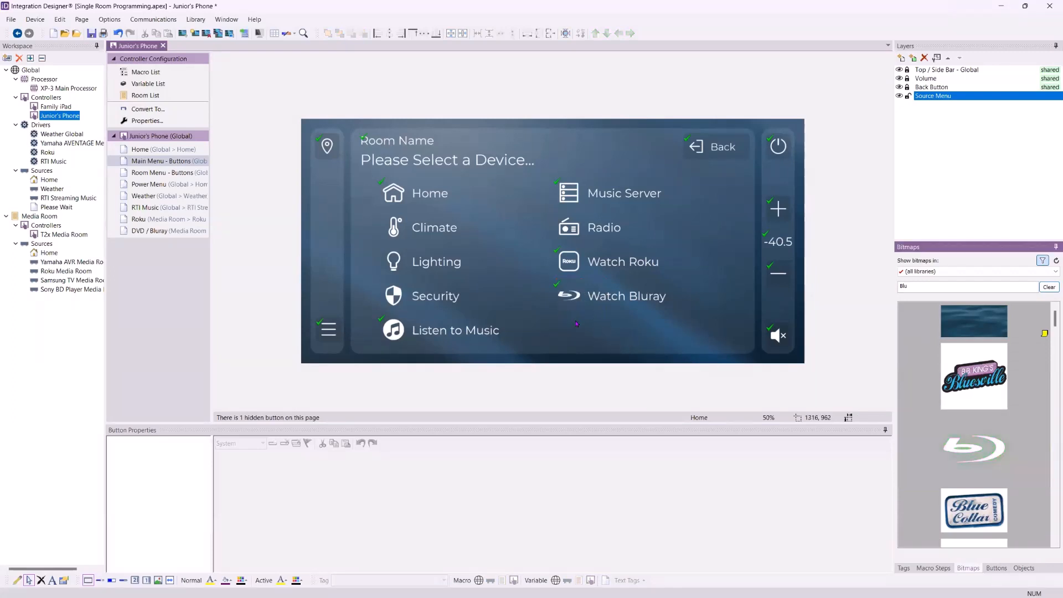
scroll(943, 415, down, 10)
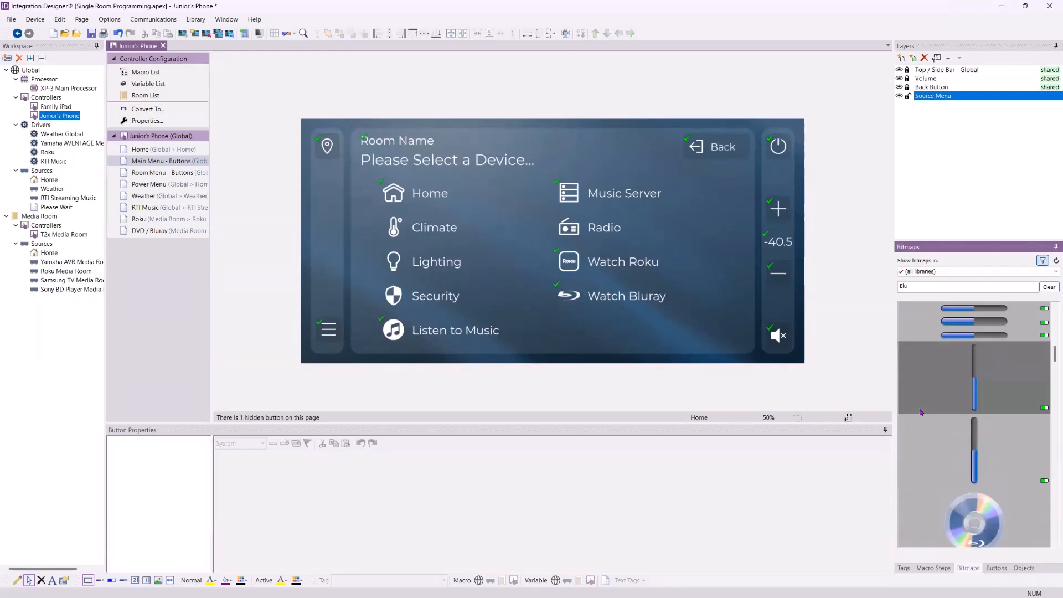
scroll(943, 415, down, 10)
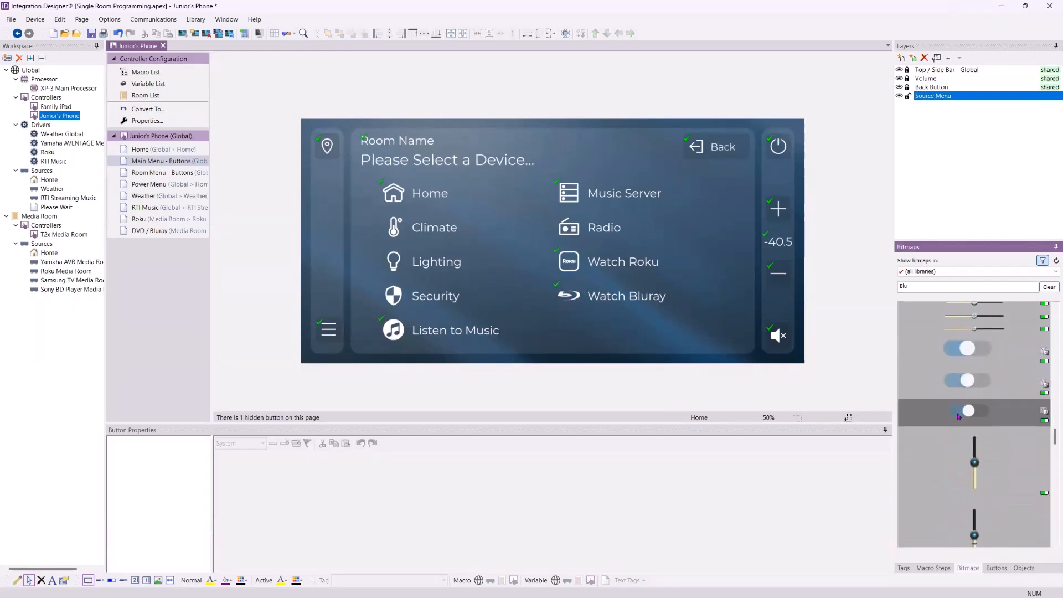
scroll(960, 415, up, 15)
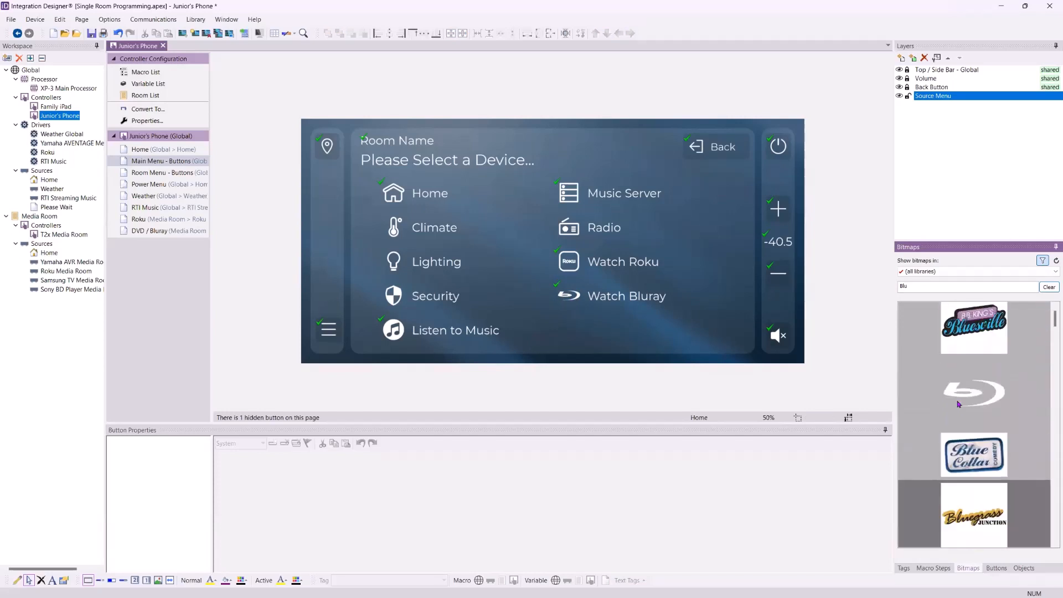
scroll(960, 405, down, 6)
scroll(963, 409, down, 1)
drag(973, 512, 571, 308)
scroll(975, 430, up, 5)
scroll(976, 430, up, 2)
drag(974, 447, 570, 299)
- Tint the Watch Bluray icon light blue and recheck its Media Room macro
click(568, 301)
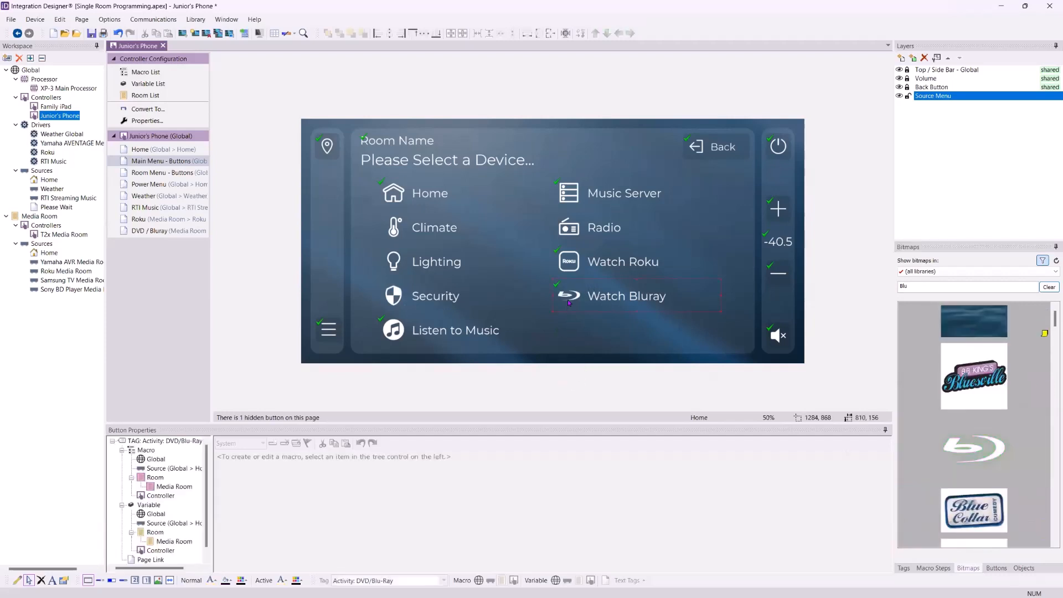
click(242, 580)
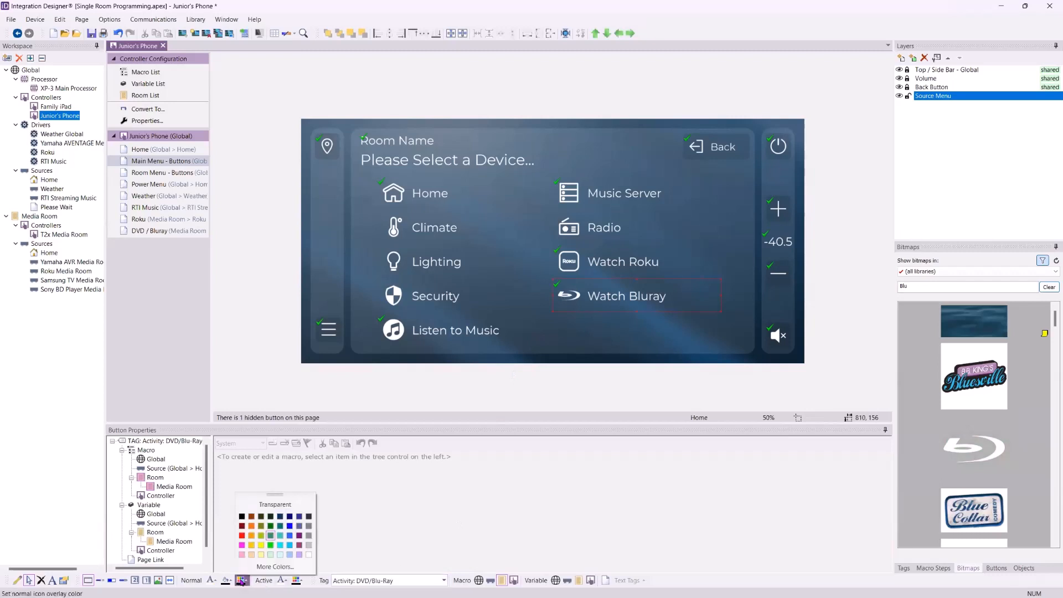
click(289, 546)
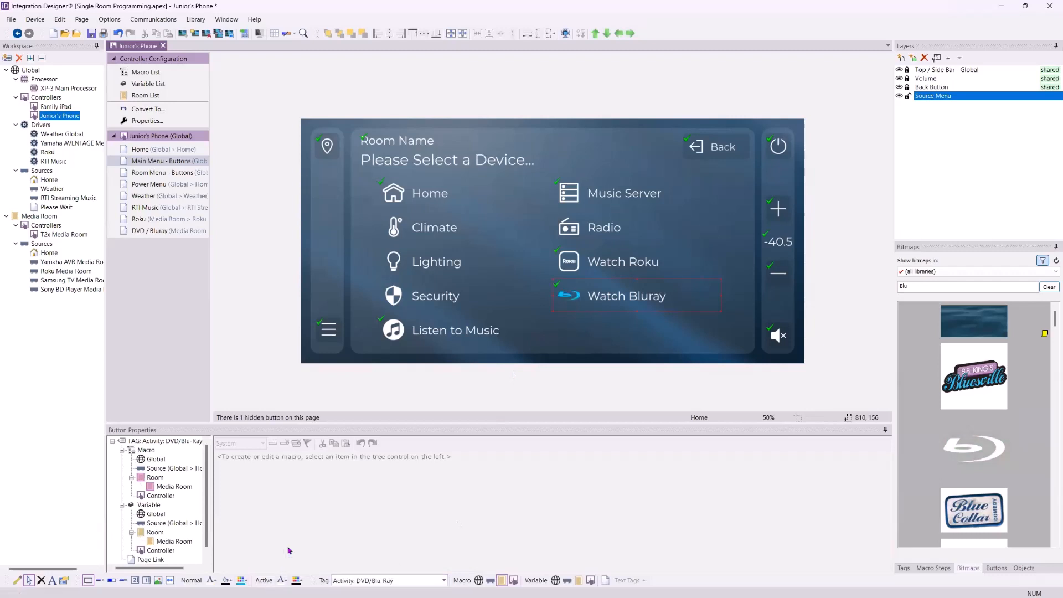
click(577, 333)
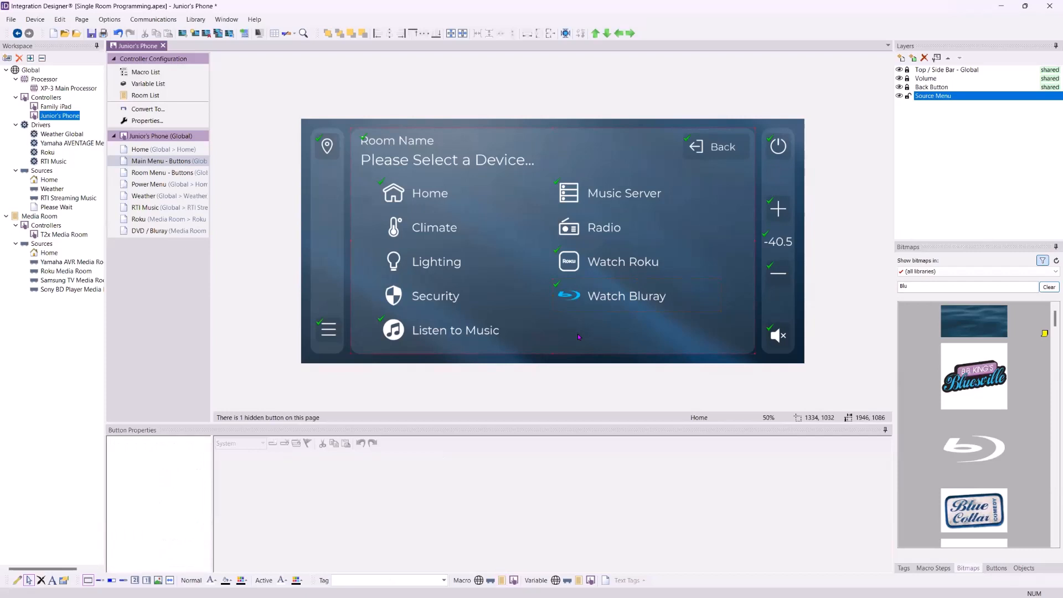
click(589, 296)
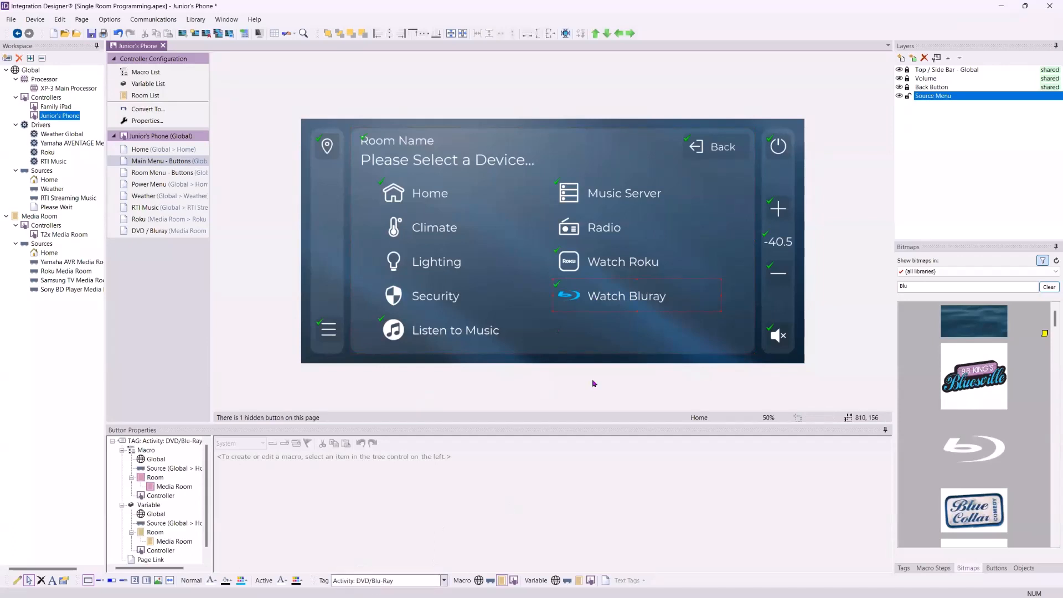
click(174, 486)
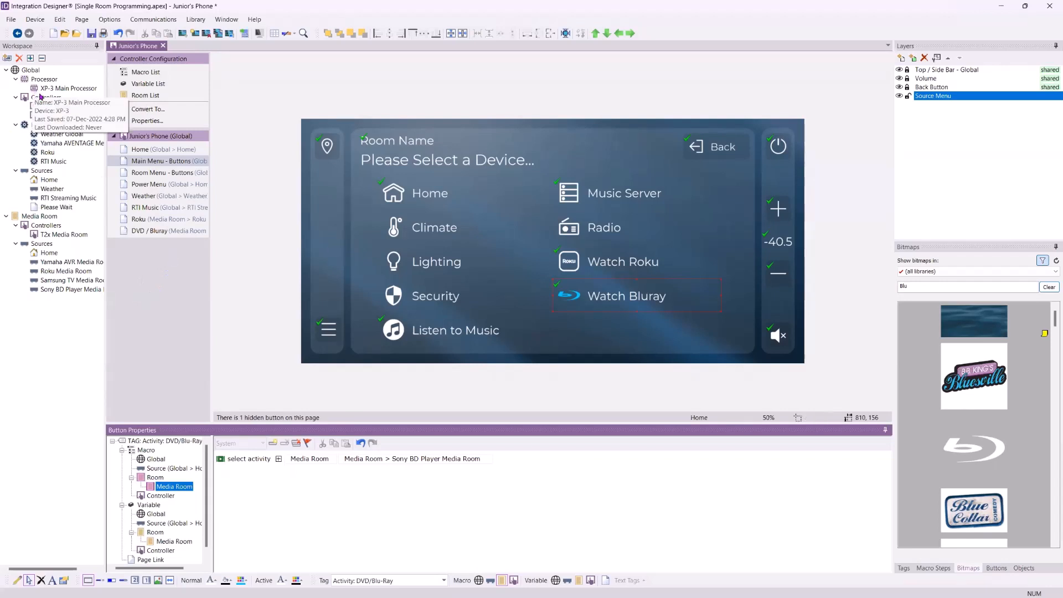
click(160, 150)
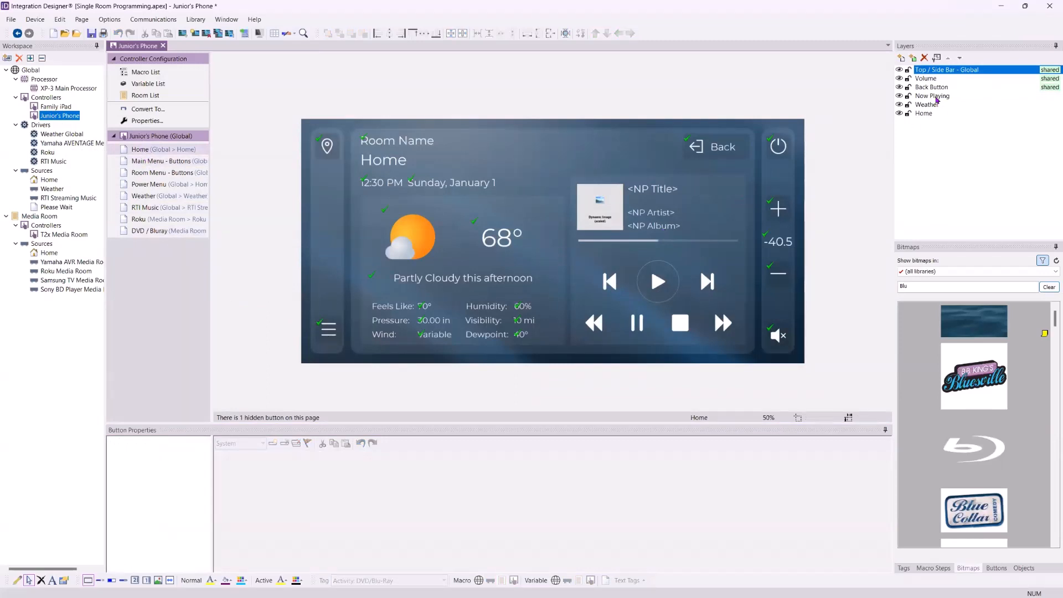
- Set the Now Playing layer's source to RTI Streaming Music
click(937, 96)
click(936, 57)
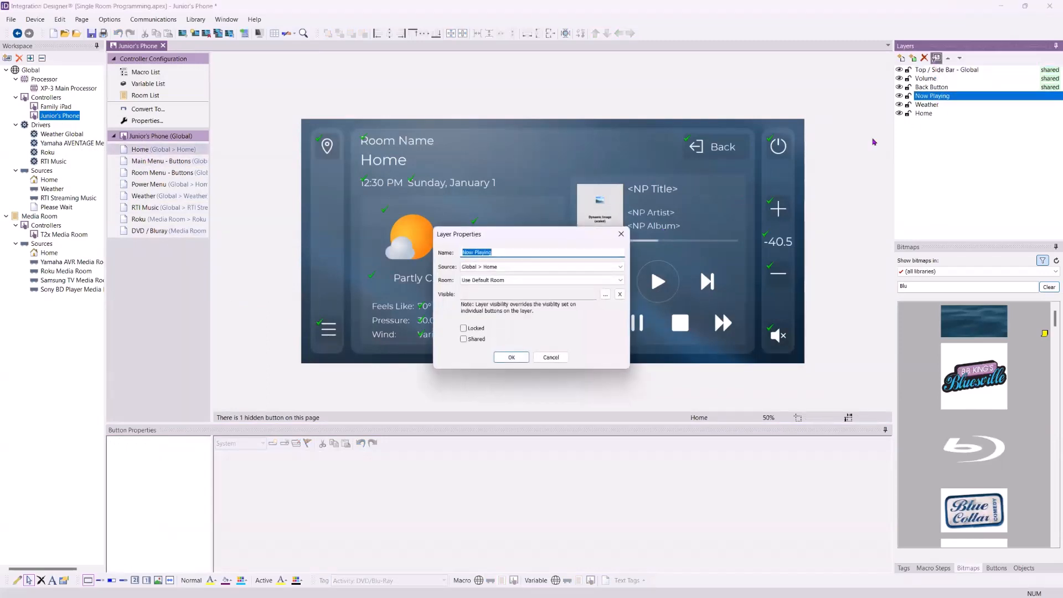
click(585, 279)
click(580, 282)
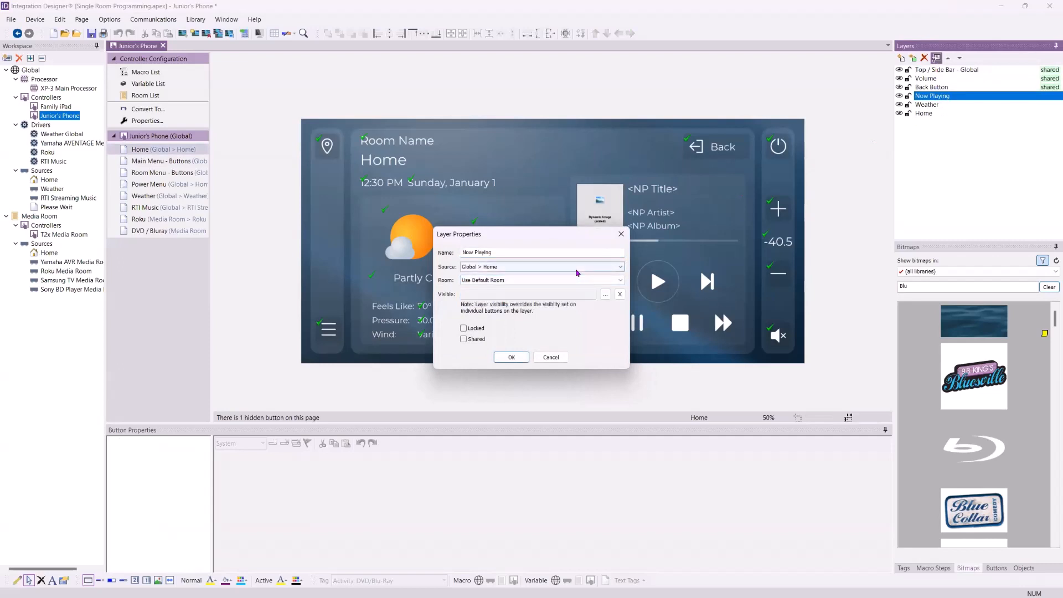
click(577, 268)
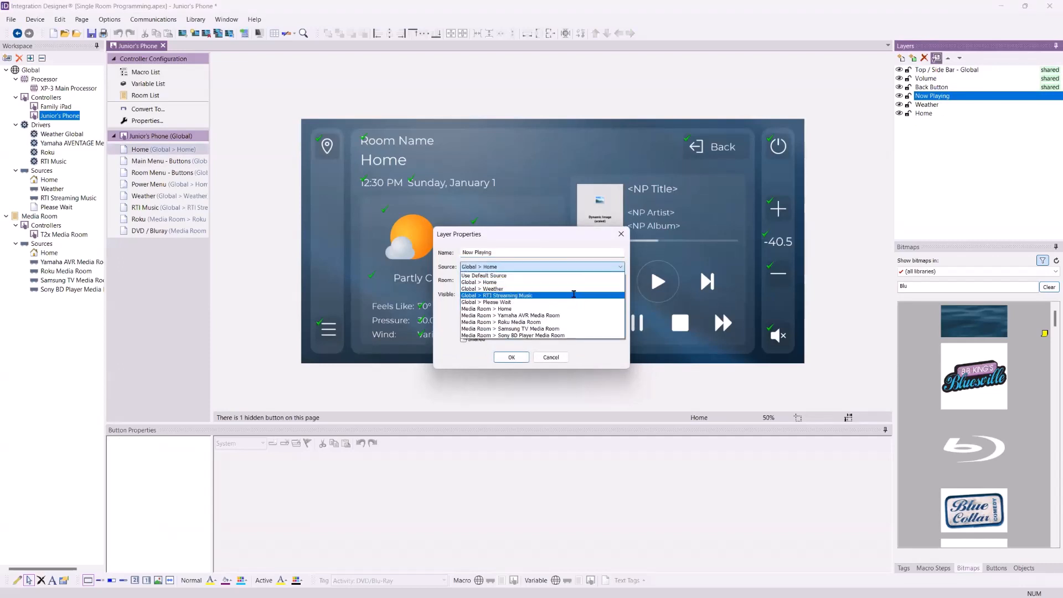
click(575, 295)
click(511, 358)
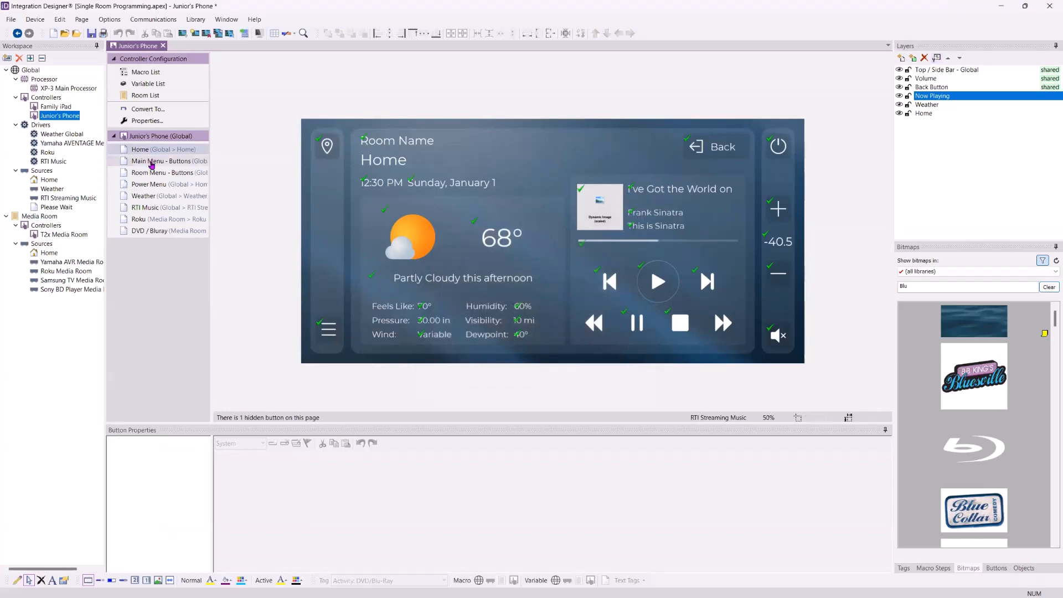
- Switch between the Roku and DVD / Bluray pages, ending on DVD / Bluray
click(163, 220)
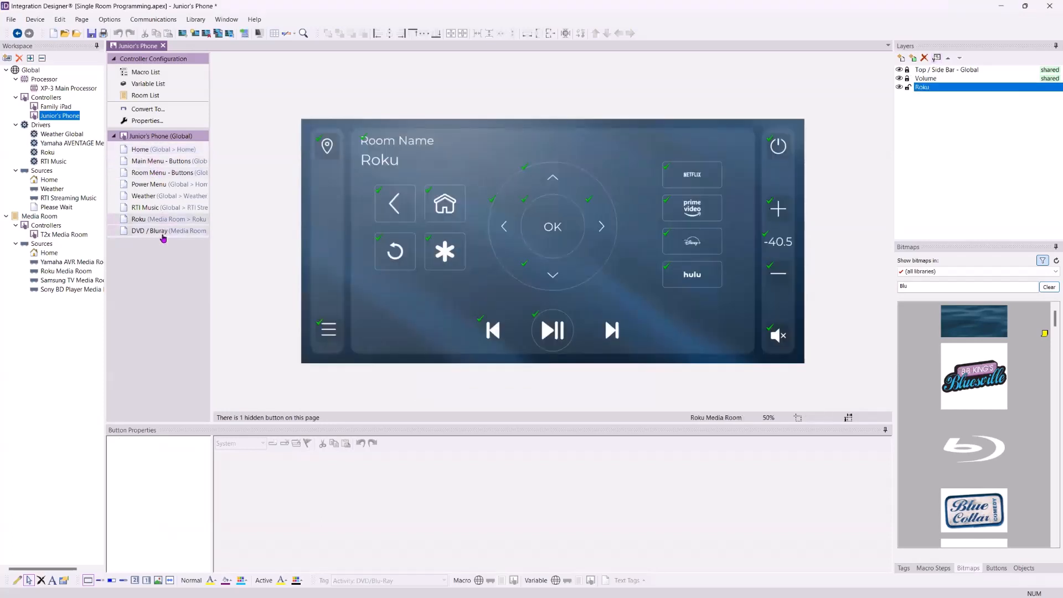
click(157, 197)
click(159, 217)
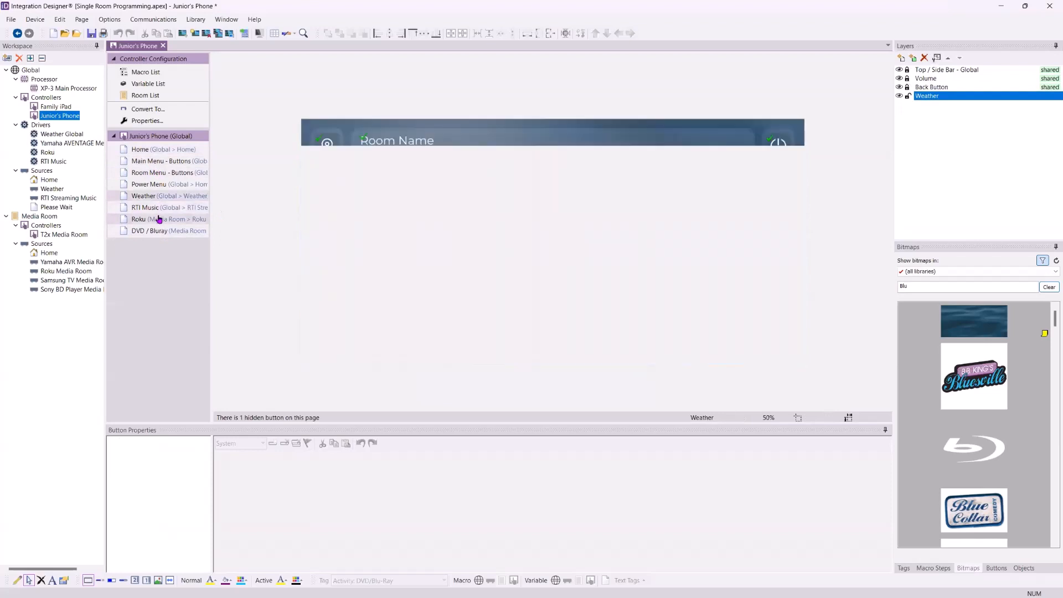
click(156, 235)
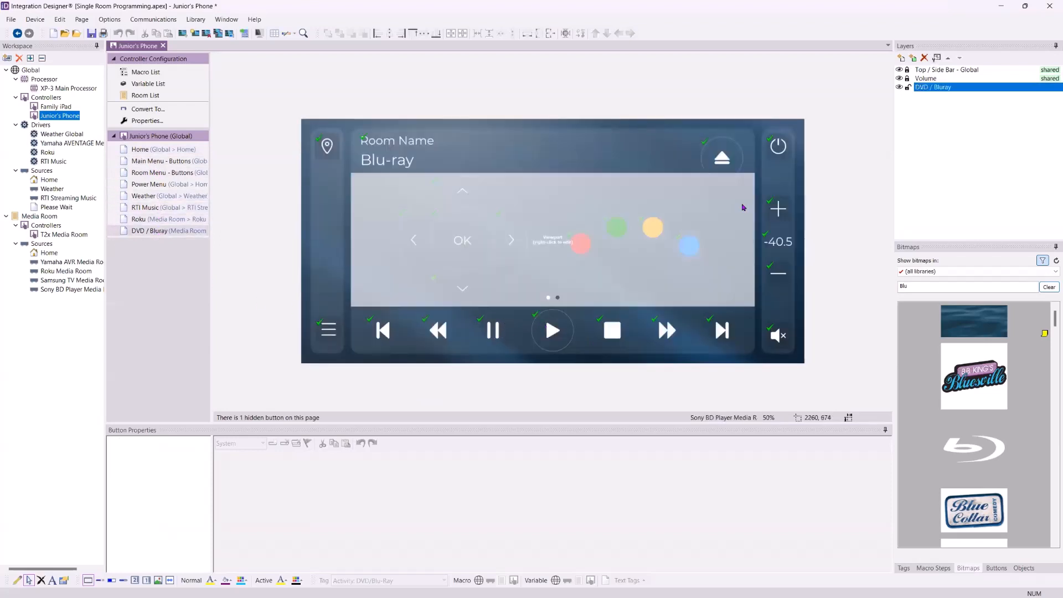
- Edit the viewport and select the System button on its second frame
right_click(567, 243)
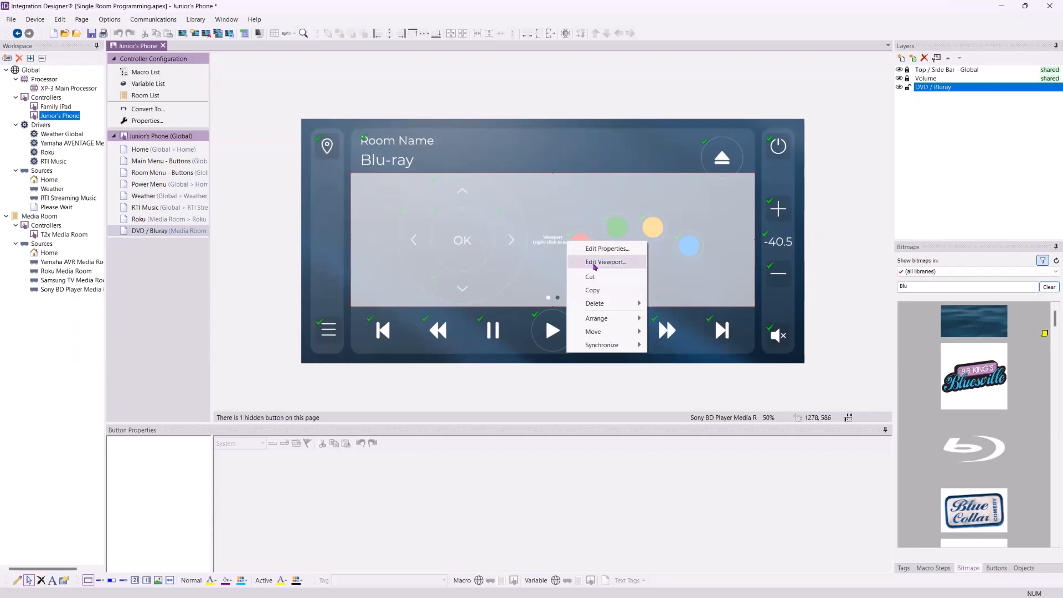
click(594, 261)
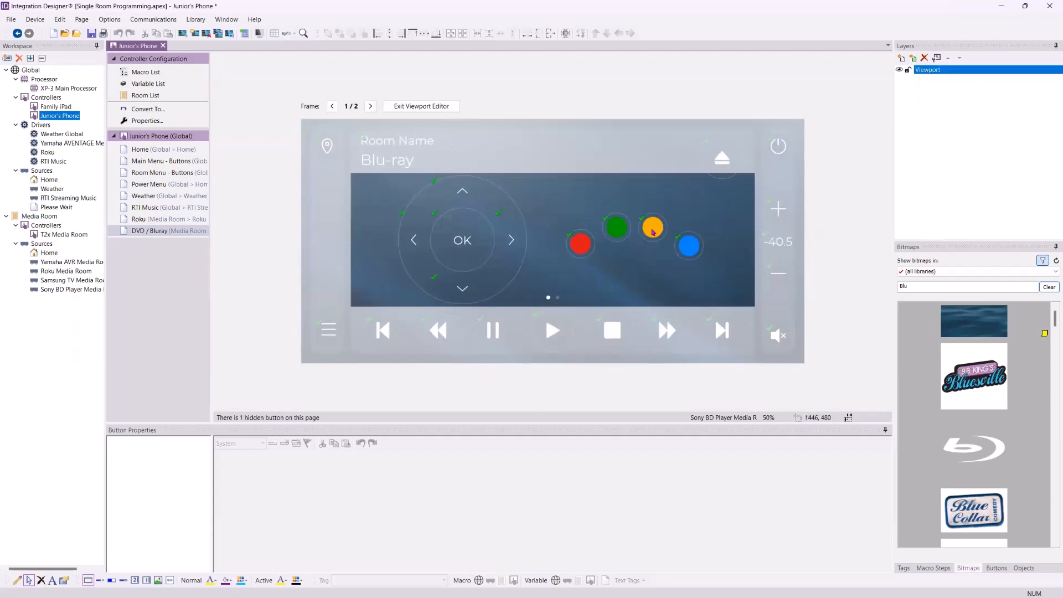
click(370, 105)
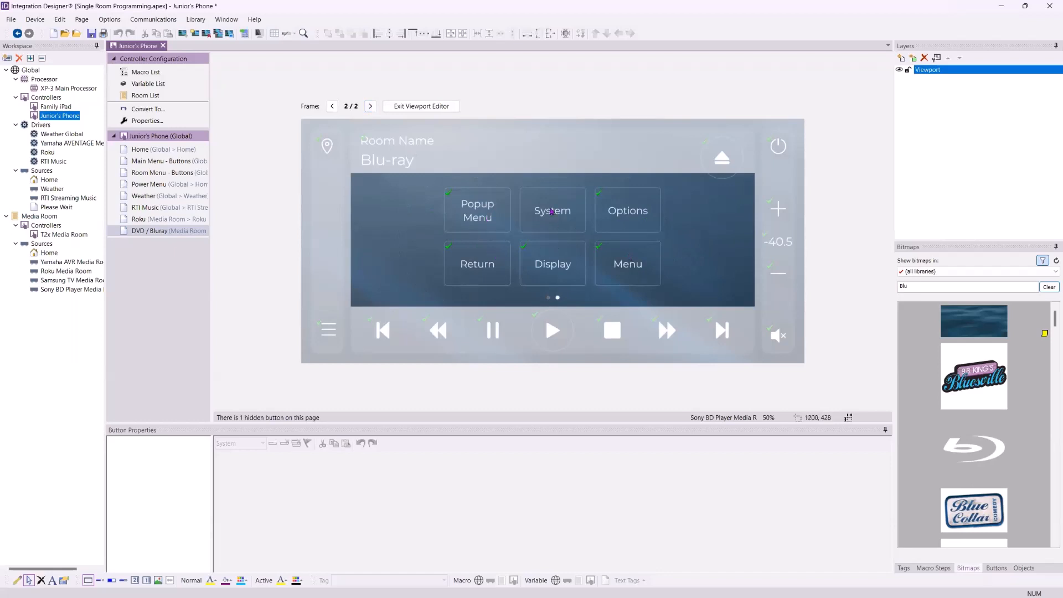
click(552, 212)
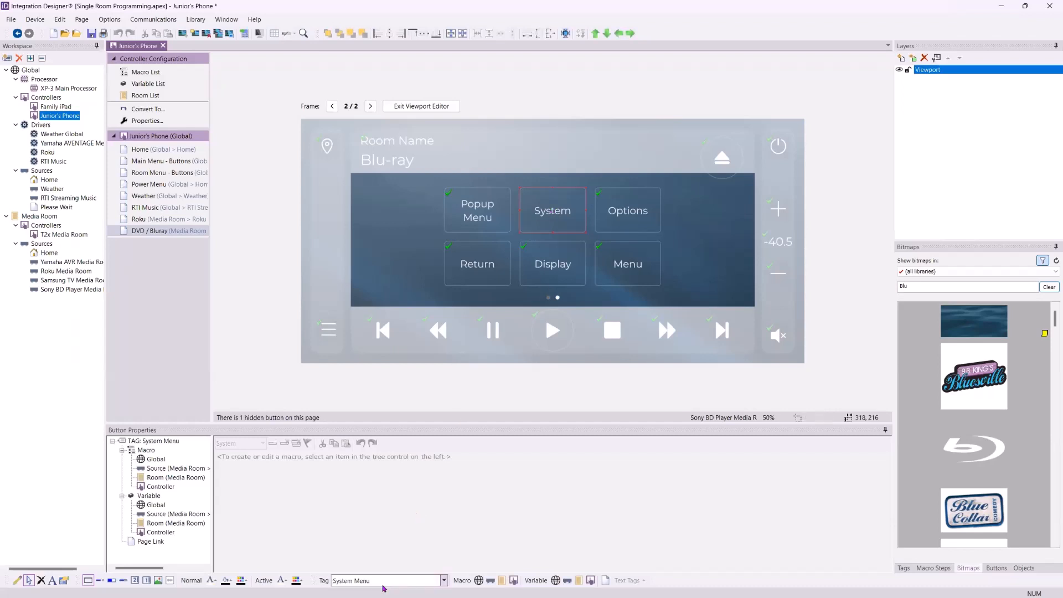
- Tag the System button 'App:Netlix' and choose the Sony BD Player source macro
click(378, 580)
text(App:Netlix)
key(Return)
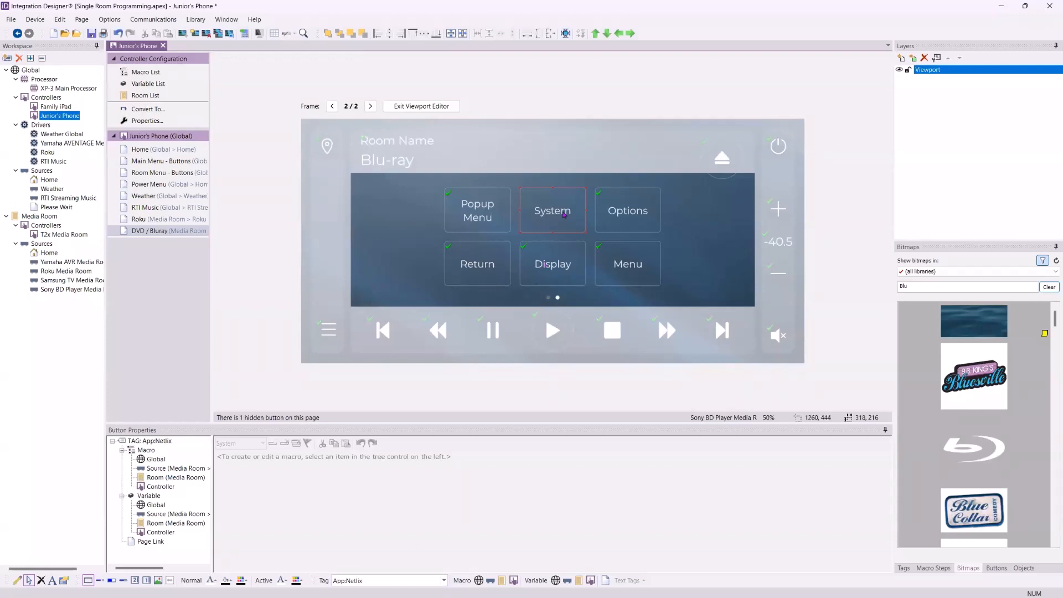
click(377, 580)
click(376, 578)
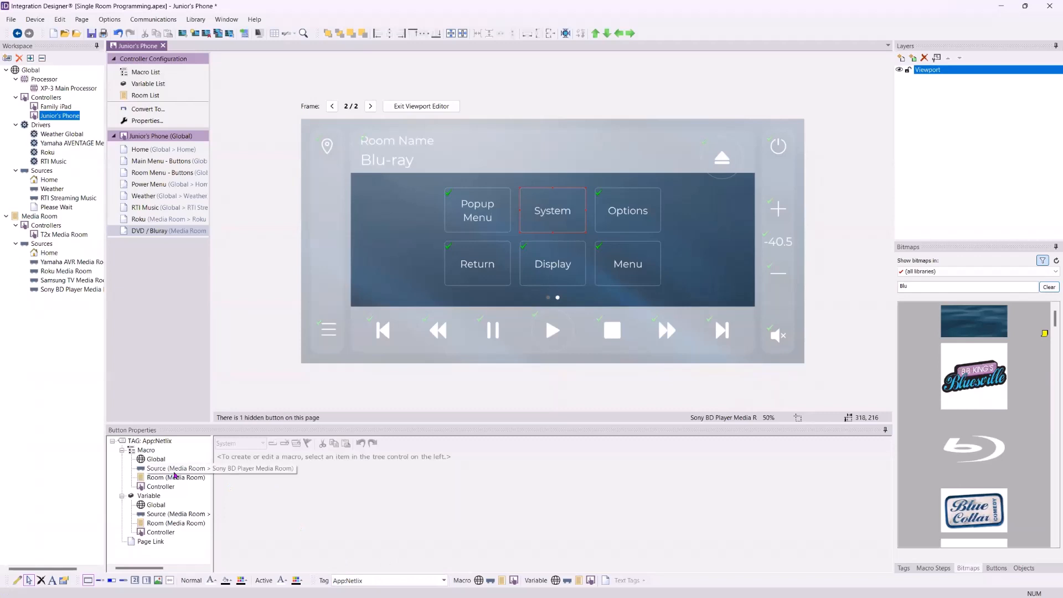
click(179, 473)
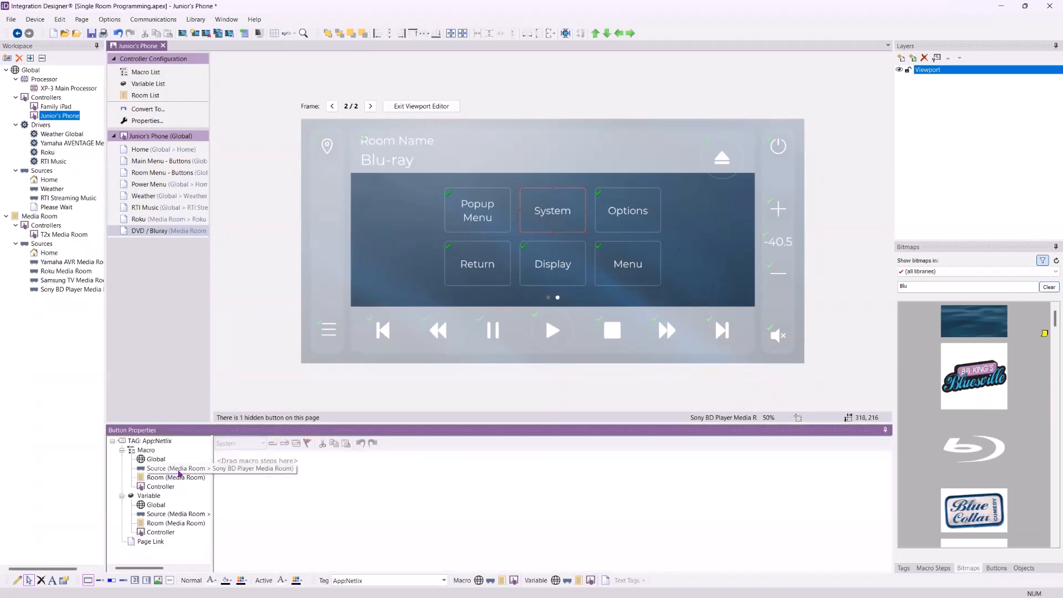
click(391, 580)
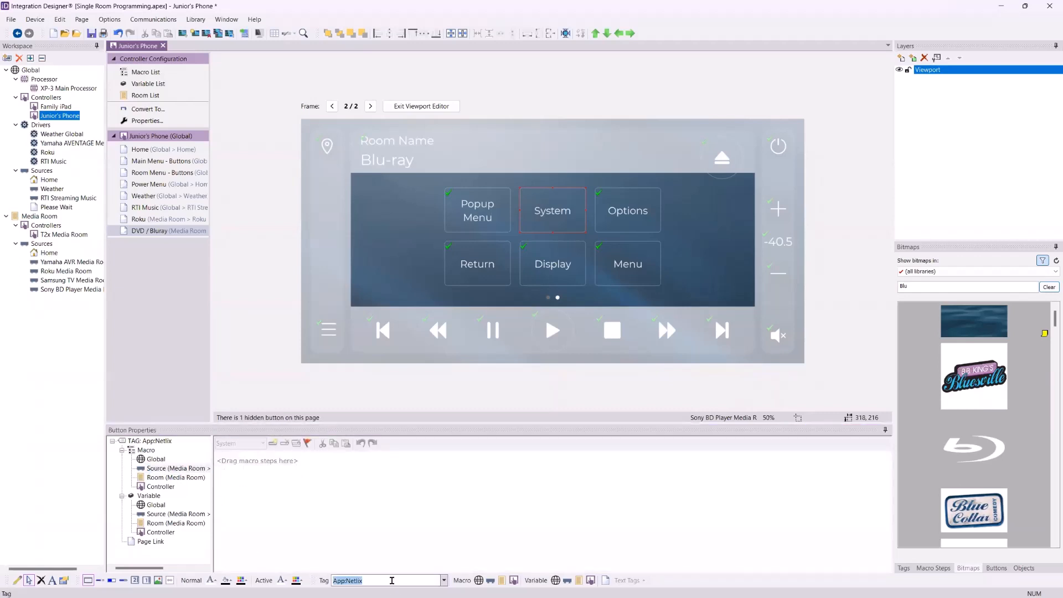
key(Return)
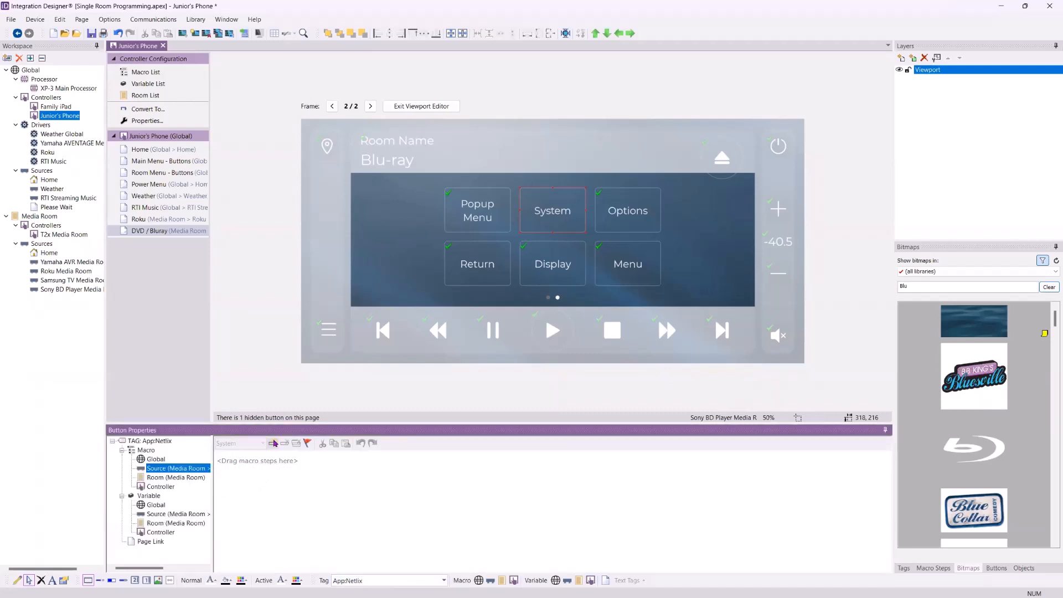
- Add a command step sending APP NETFLIX to Sony BD Player Media Room
click(273, 443)
click(298, 463)
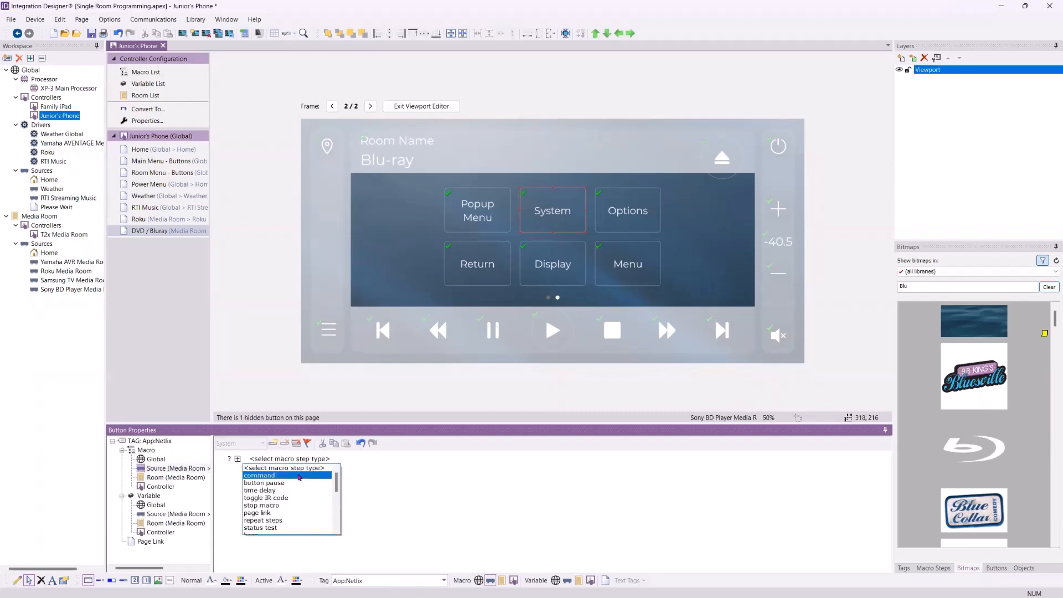
click(299, 476)
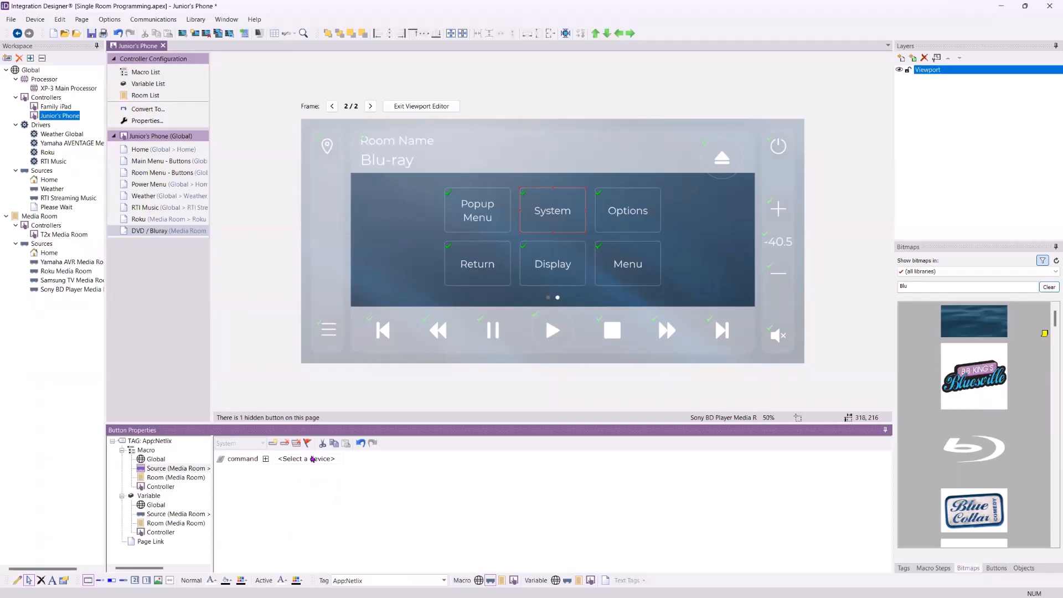
click(311, 459)
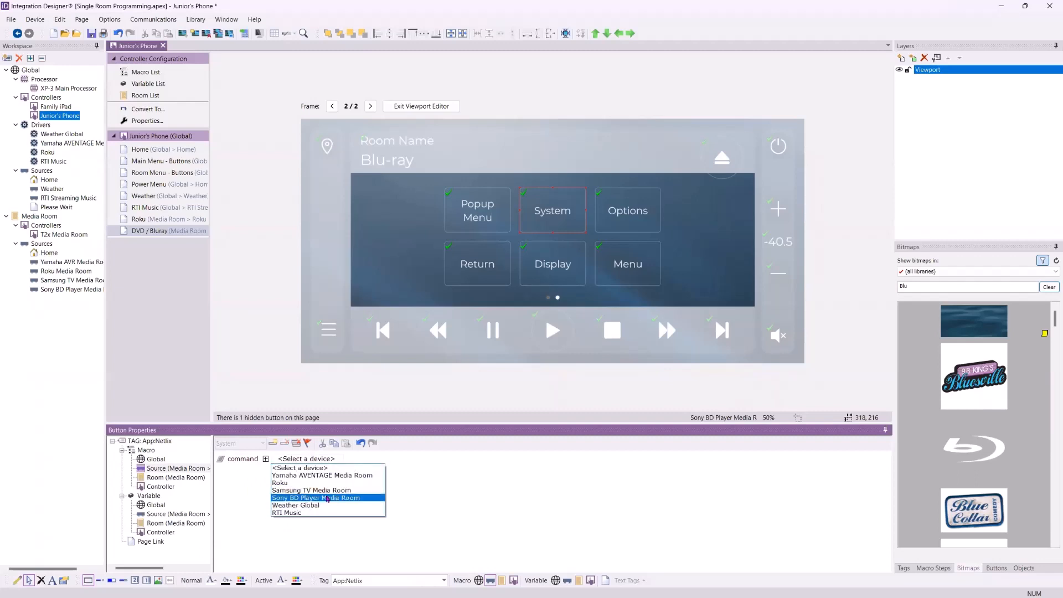
click(328, 498)
click(414, 459)
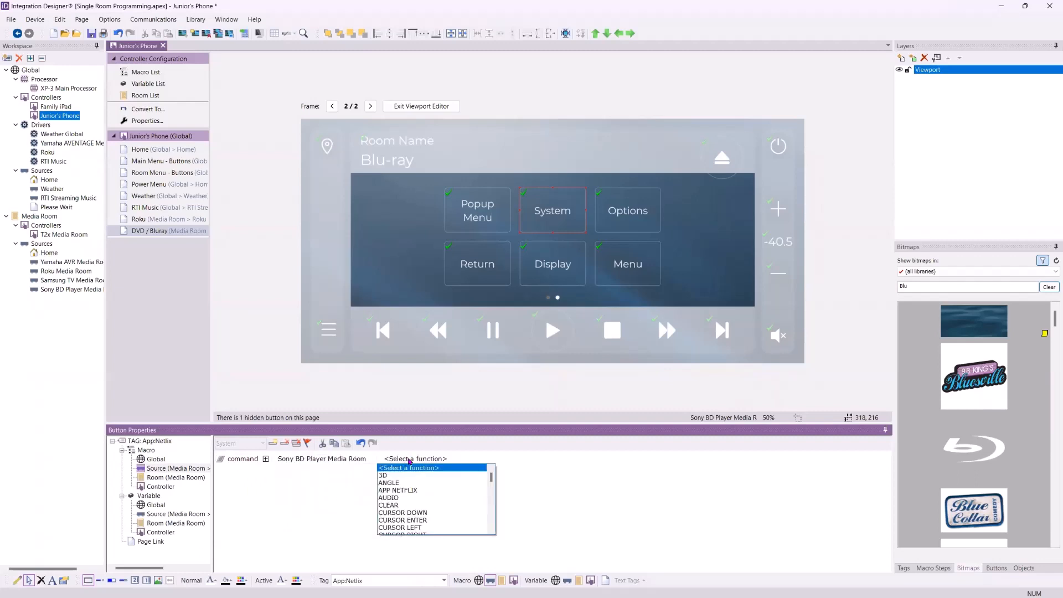
click(419, 491)
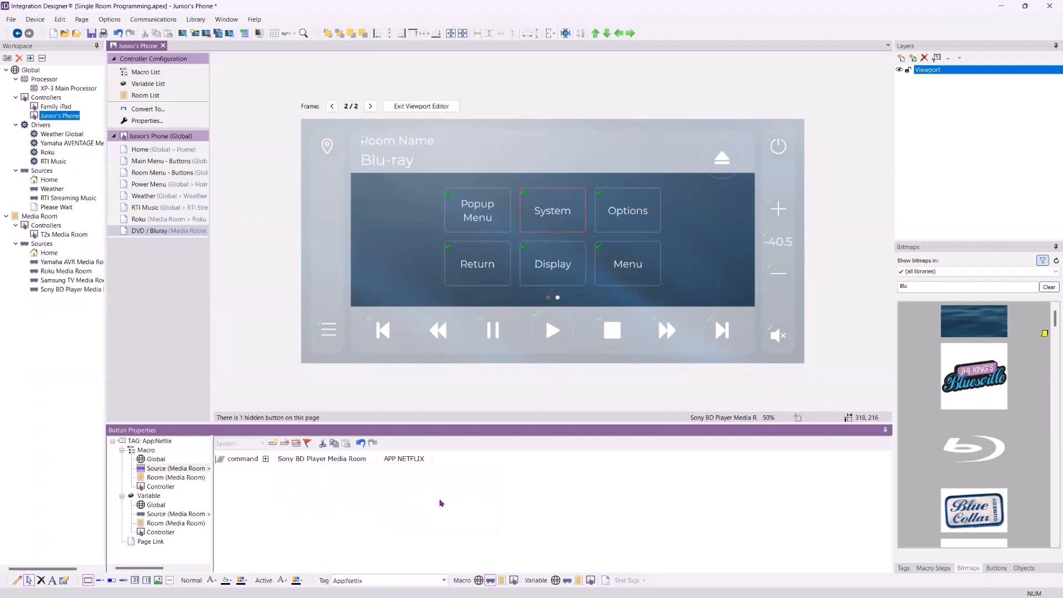
- Relabel the System button 'Netflix' and return to the viewport's first frame
click(569, 213)
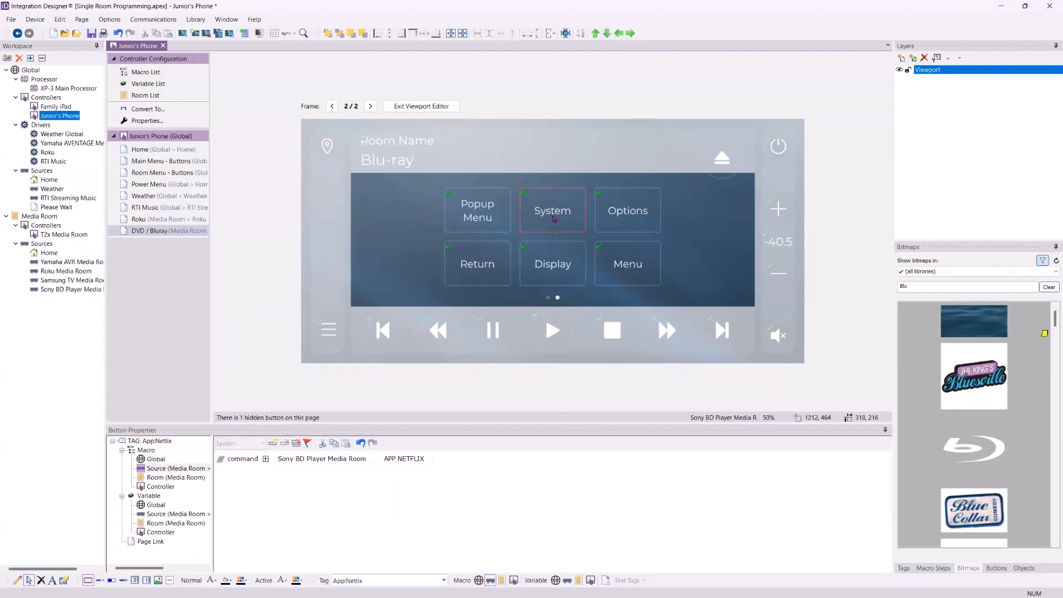
right_click(553, 219)
click(572, 238)
text(Netflix)
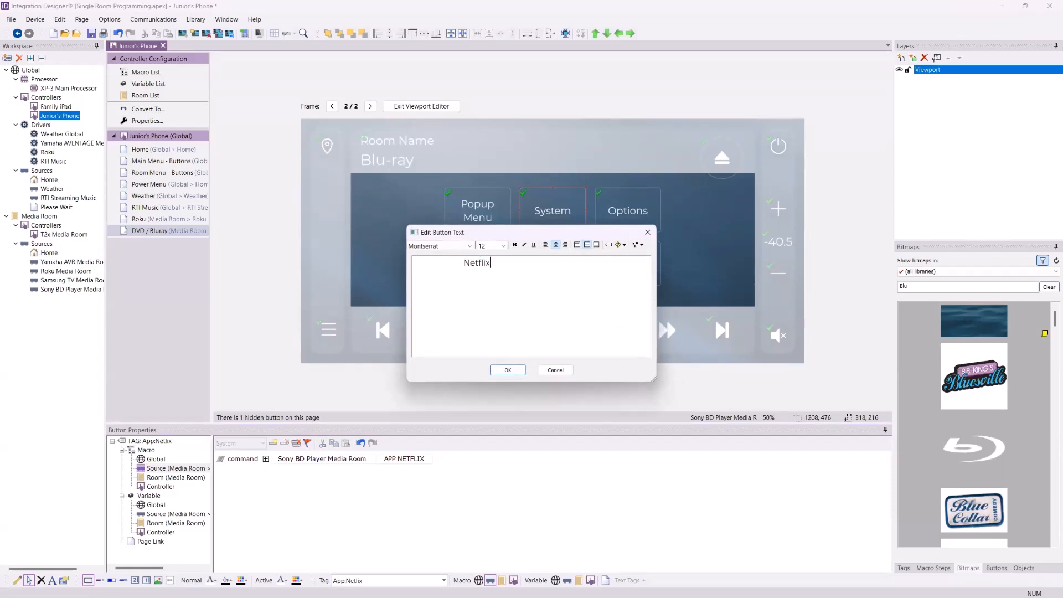
click(513, 369)
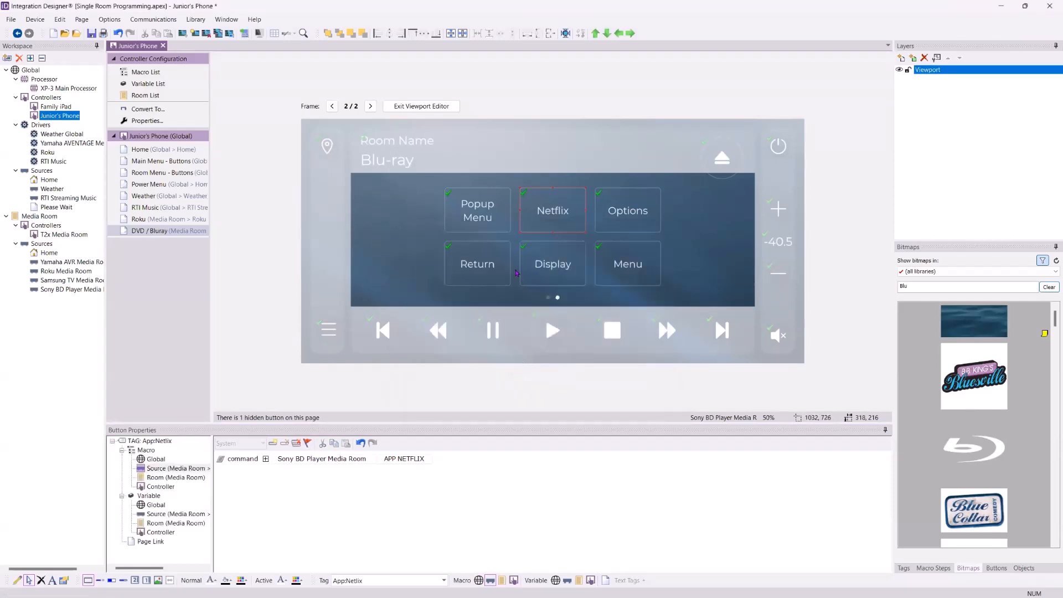
click(332, 105)
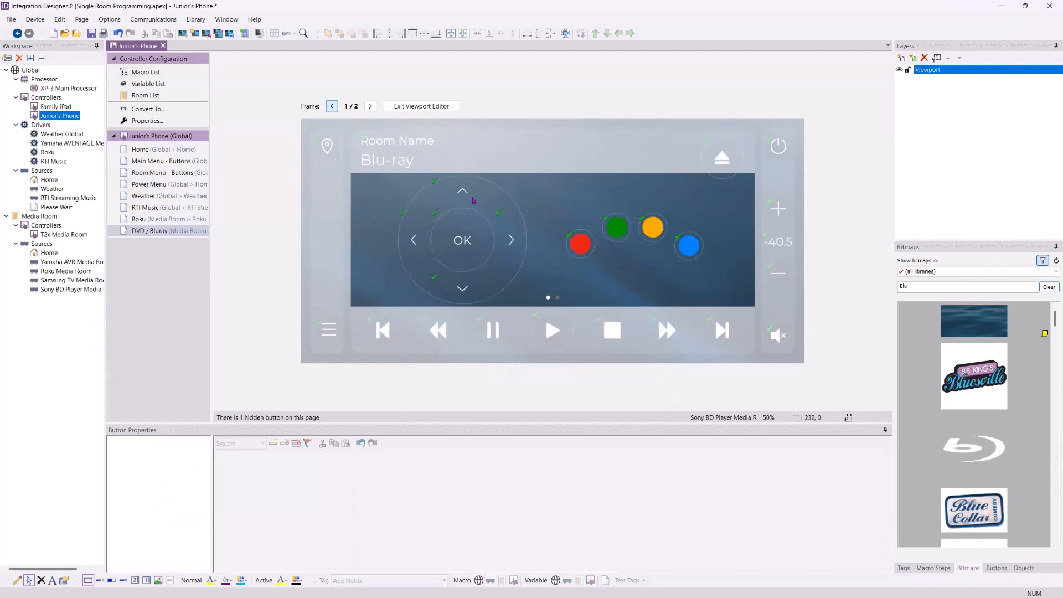
- Exit the viewport editor, closing the viewport's options menu without choosing anything
click(419, 106)
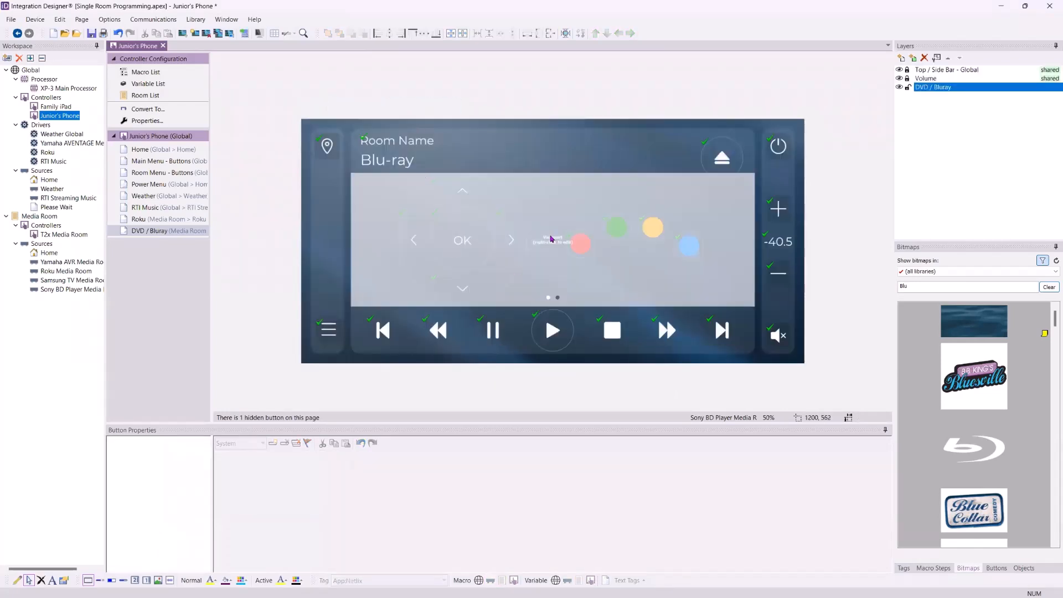
right_click(550, 237)
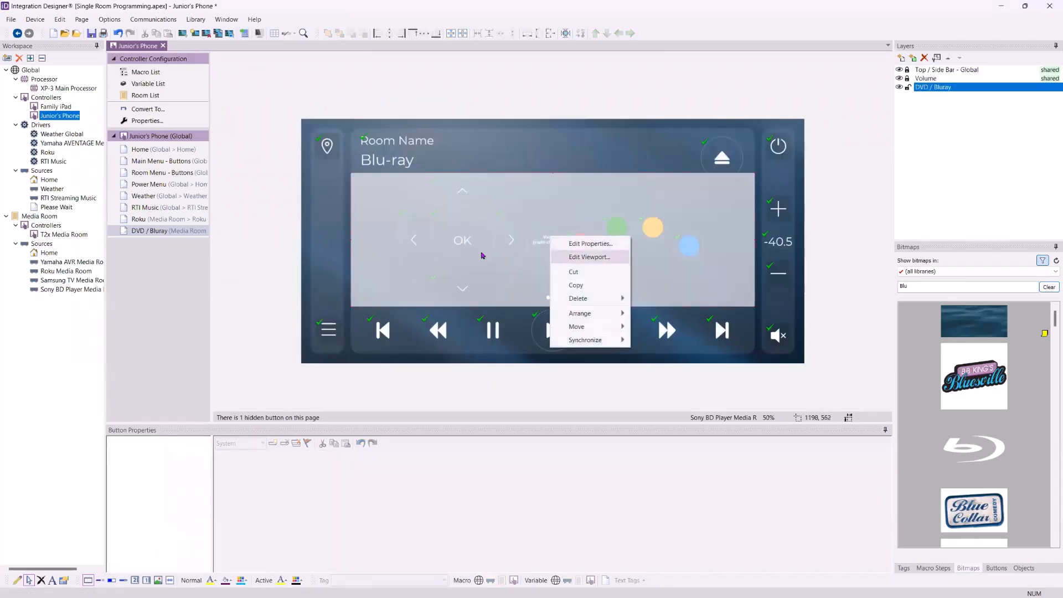
click(265, 201)
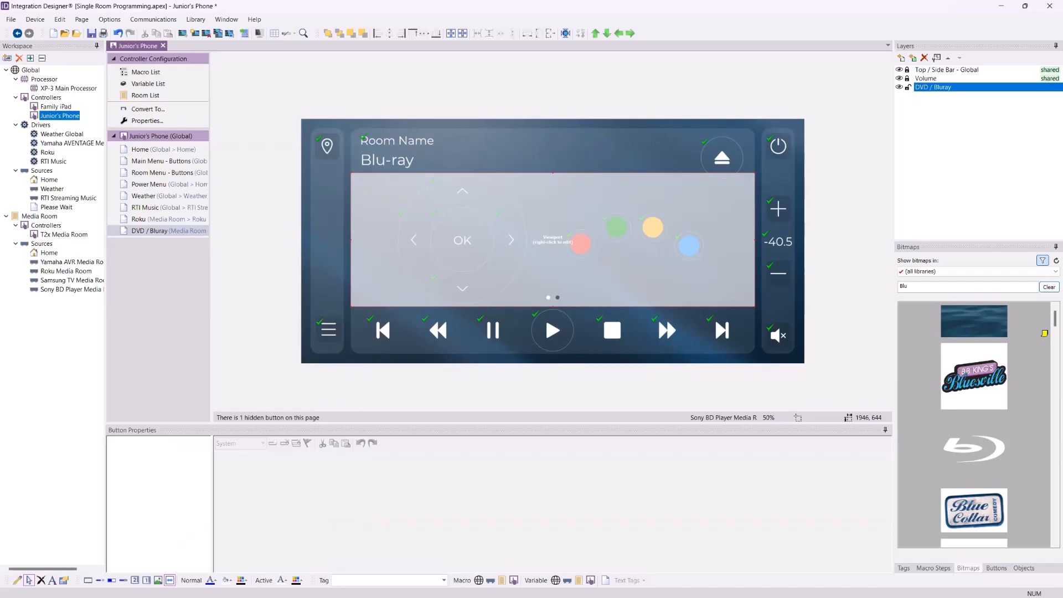
- On Main Menu - Buttons, check the activities of Watch Bluray, Watch Roku, Music Server and Listen to Music
click(156, 161)
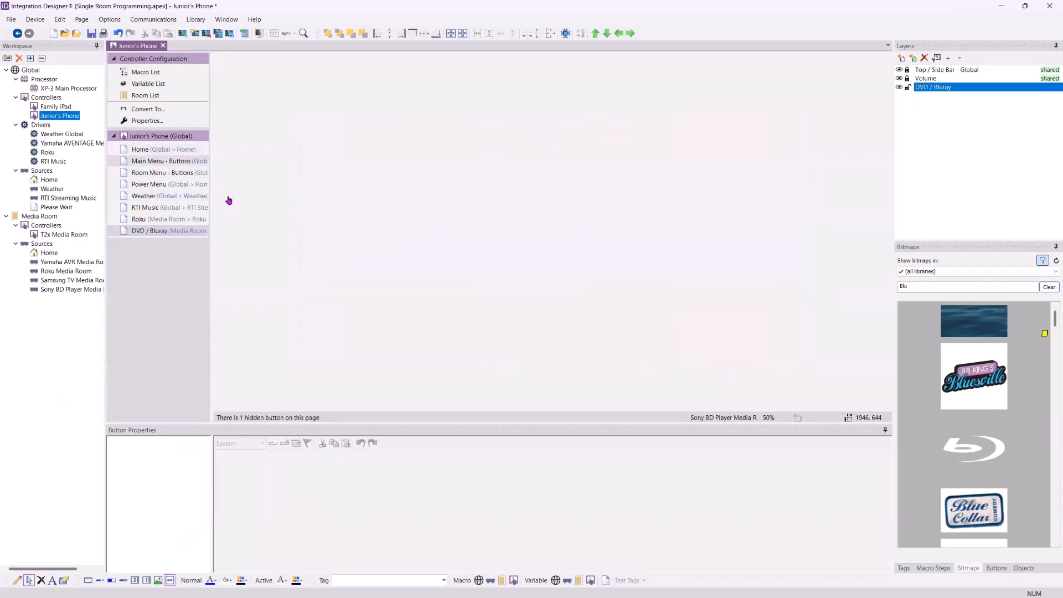
click(613, 289)
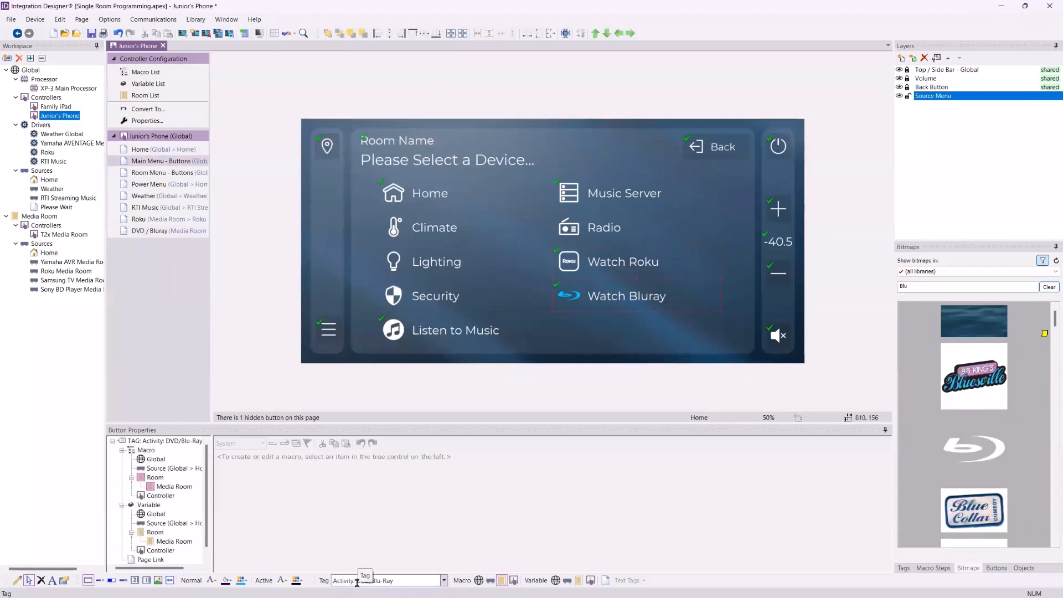
click(618, 259)
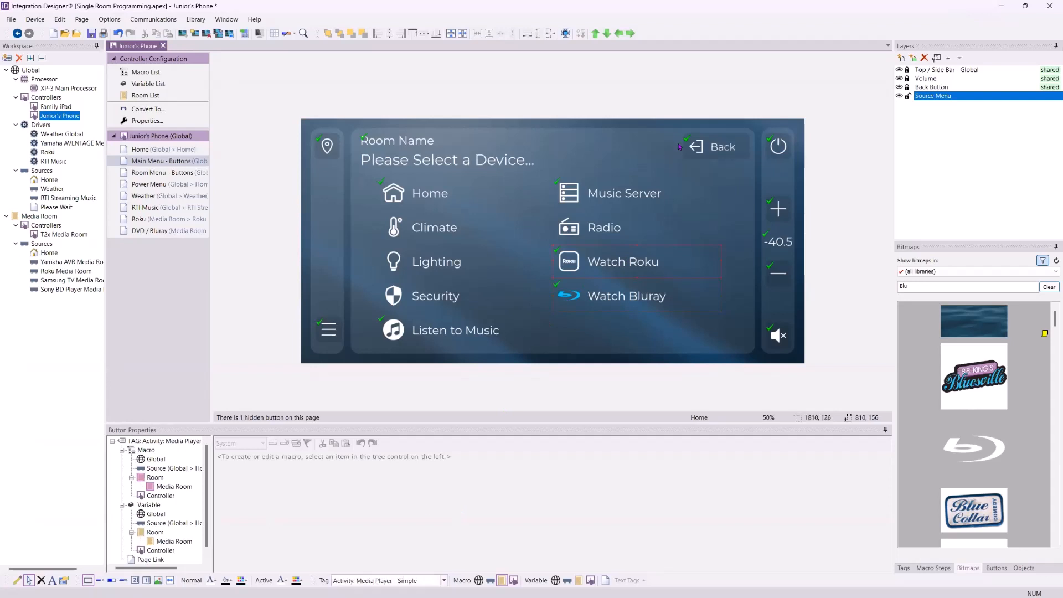
click(623, 208)
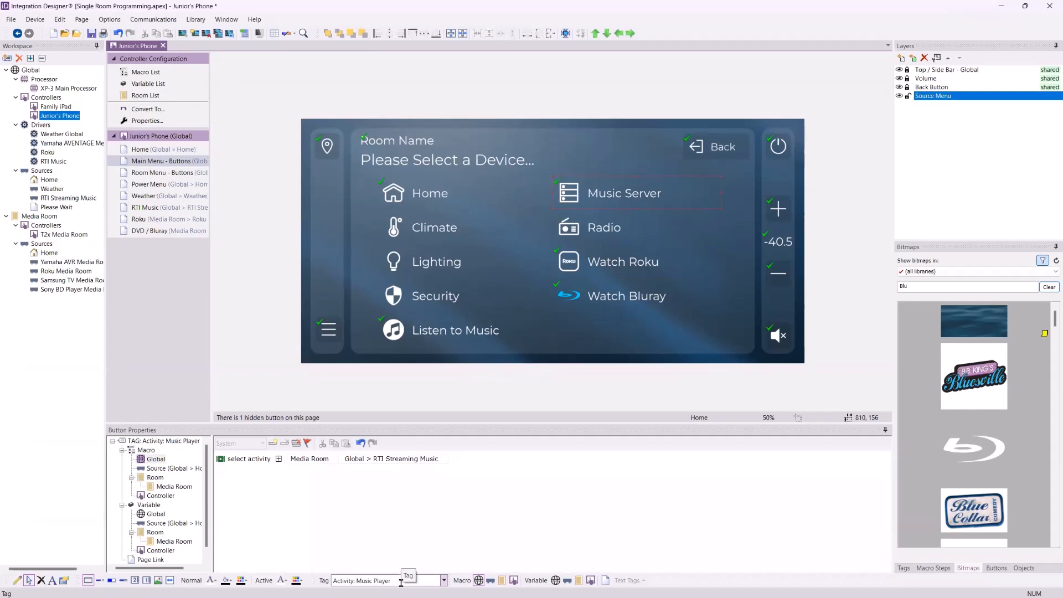
click(487, 328)
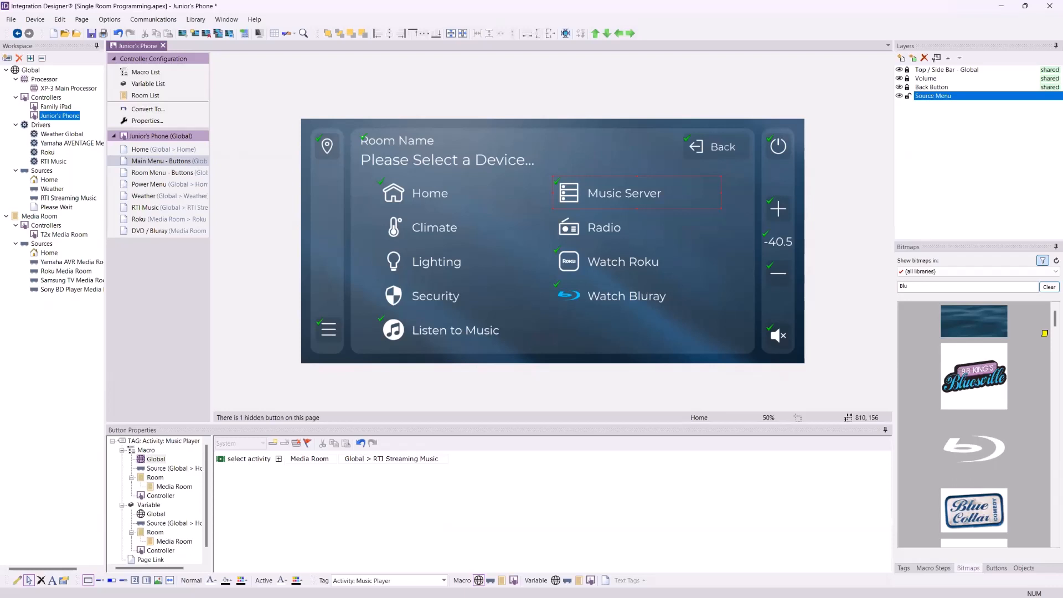
- Open the Sony BD Player Media Room source from the Workspace tree
click(47, 368)
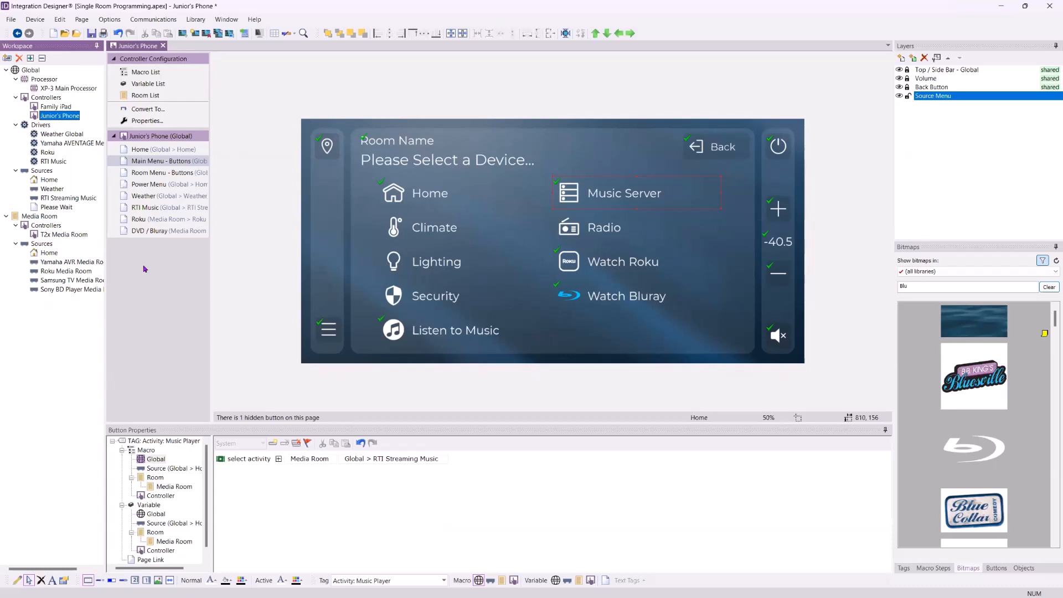
double_click(64, 289)
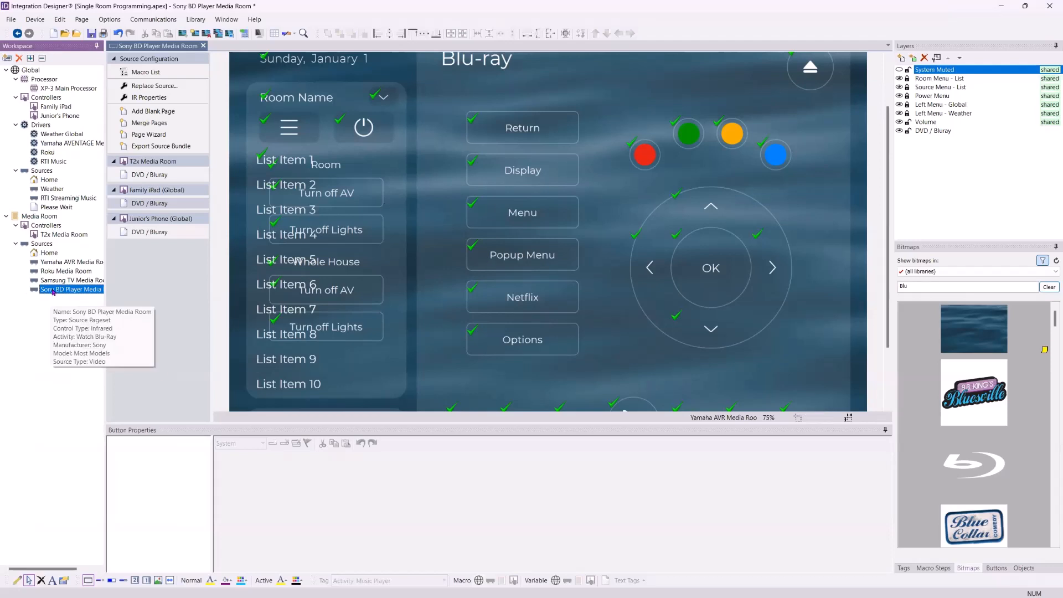
- Show Junior's Phone DVD / Bluray page for the Sony BD Player, then reselect the source
click(161, 220)
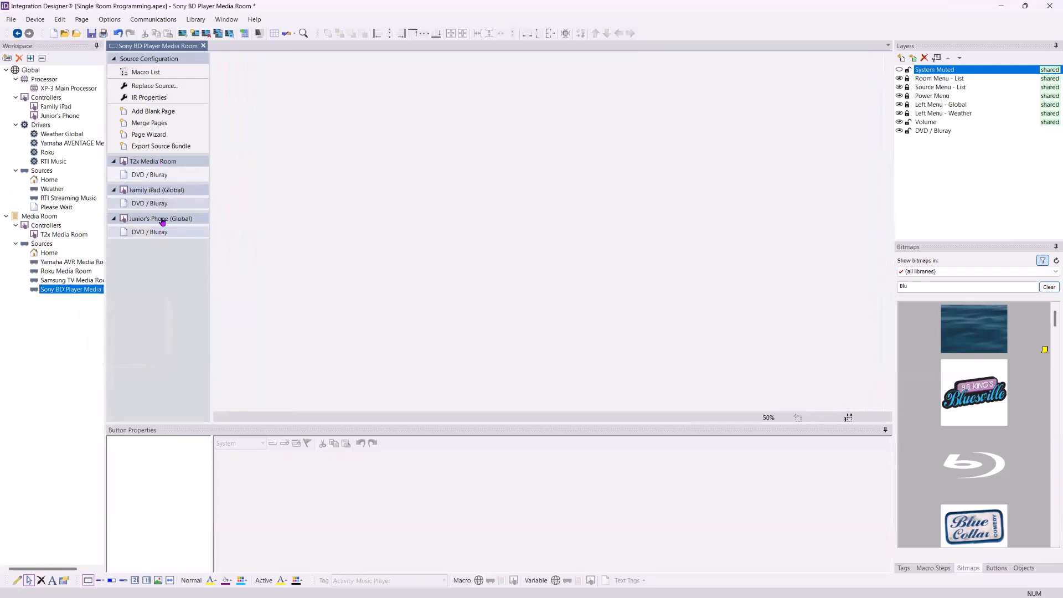
click(160, 227)
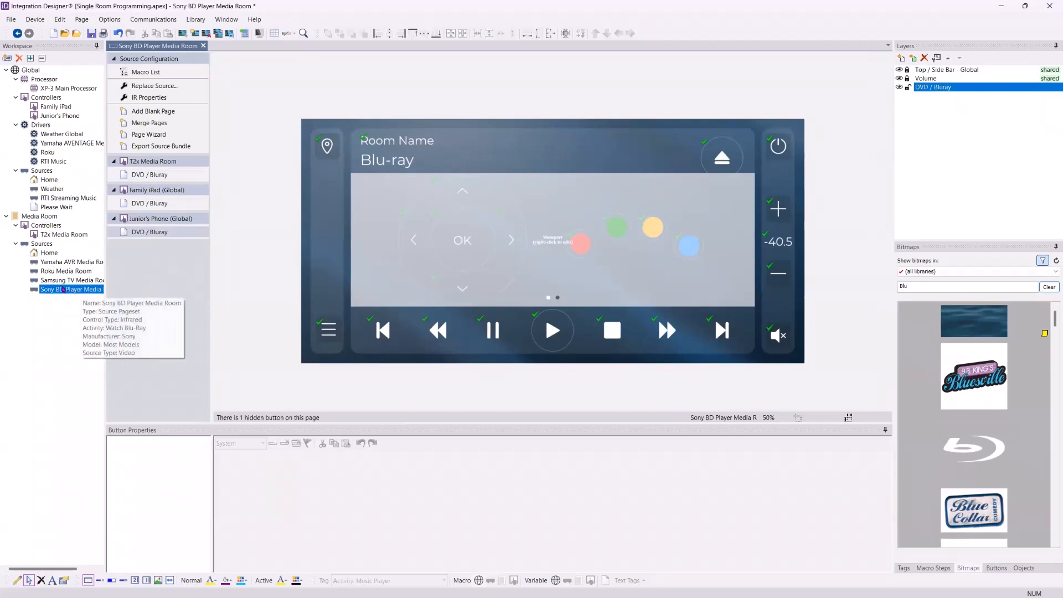
click(63, 290)
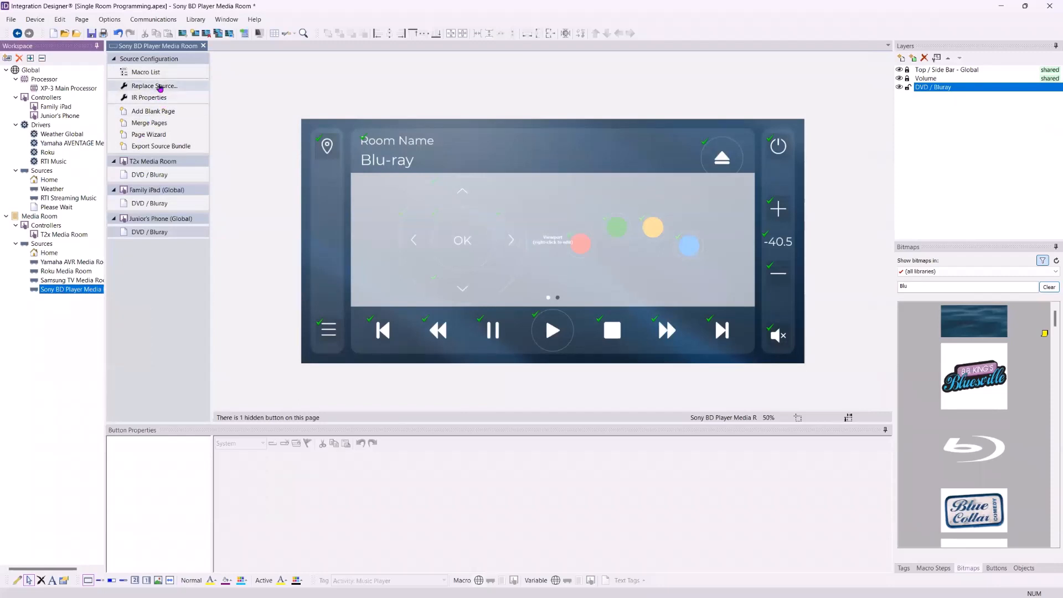
- Replace the source with the Denon / Blu Ray / All Models driver, found by searching 'Denon Bl'
click(159, 87)
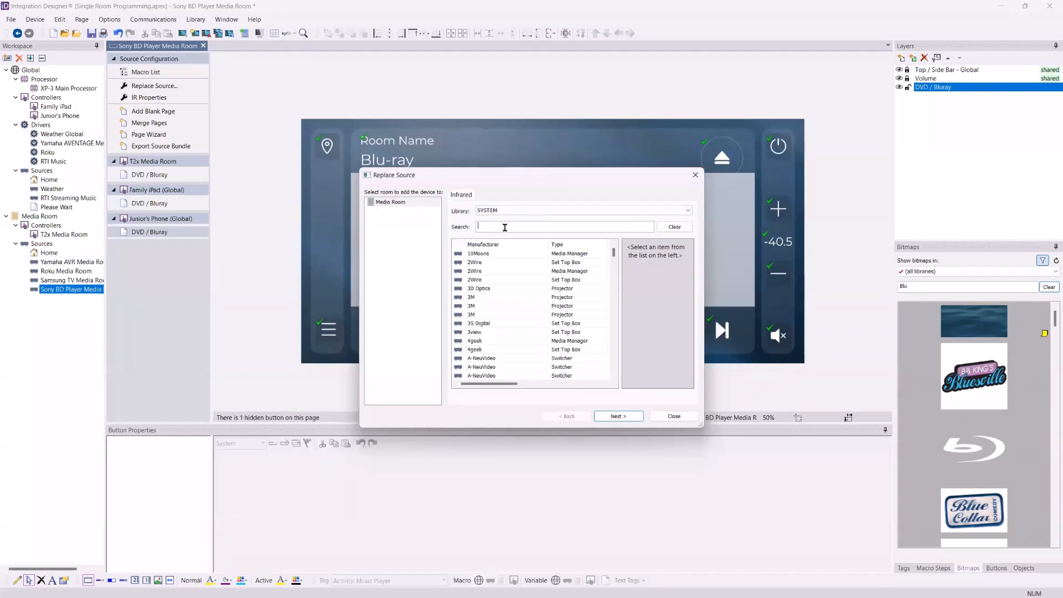
text(Denon Bl)
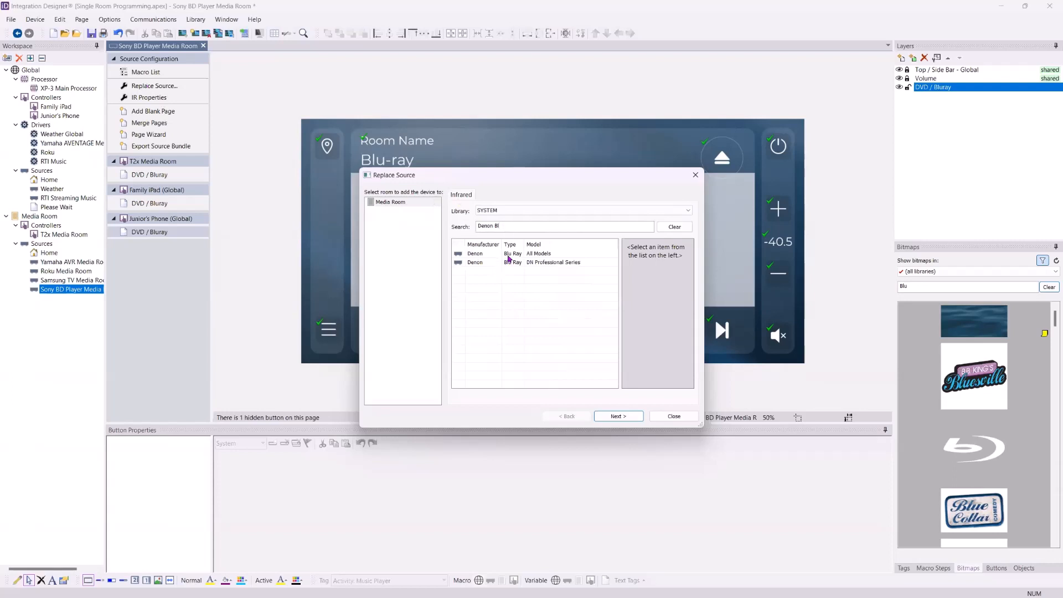
click(509, 256)
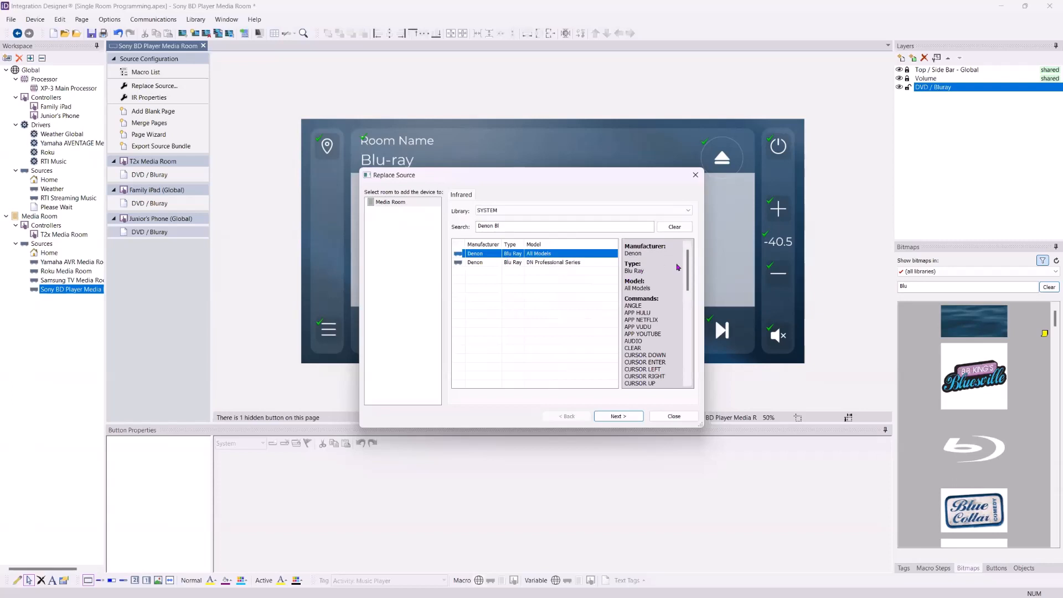
drag(686, 262, 688, 366)
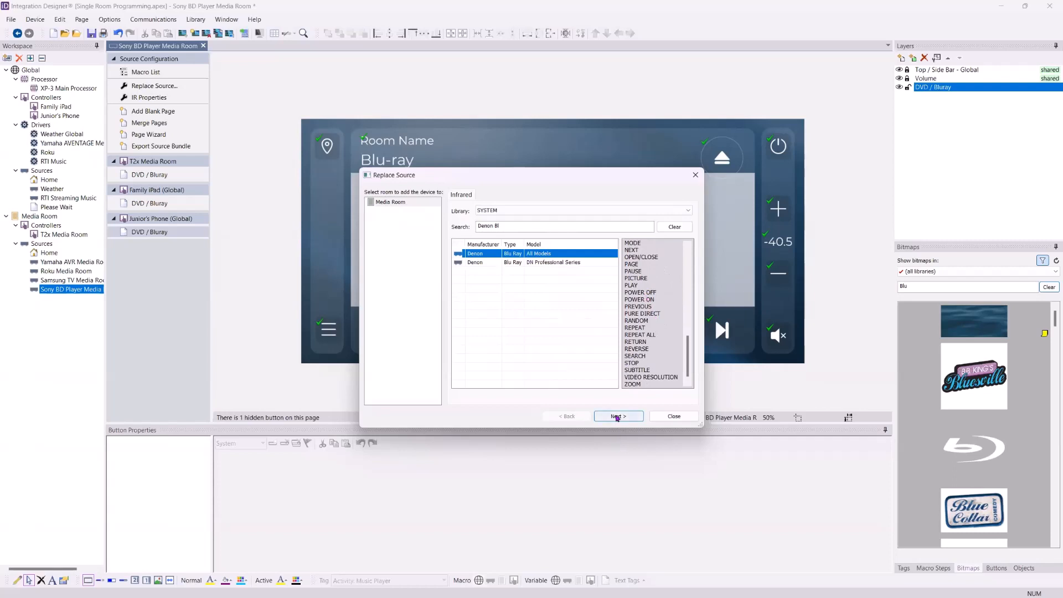
click(619, 417)
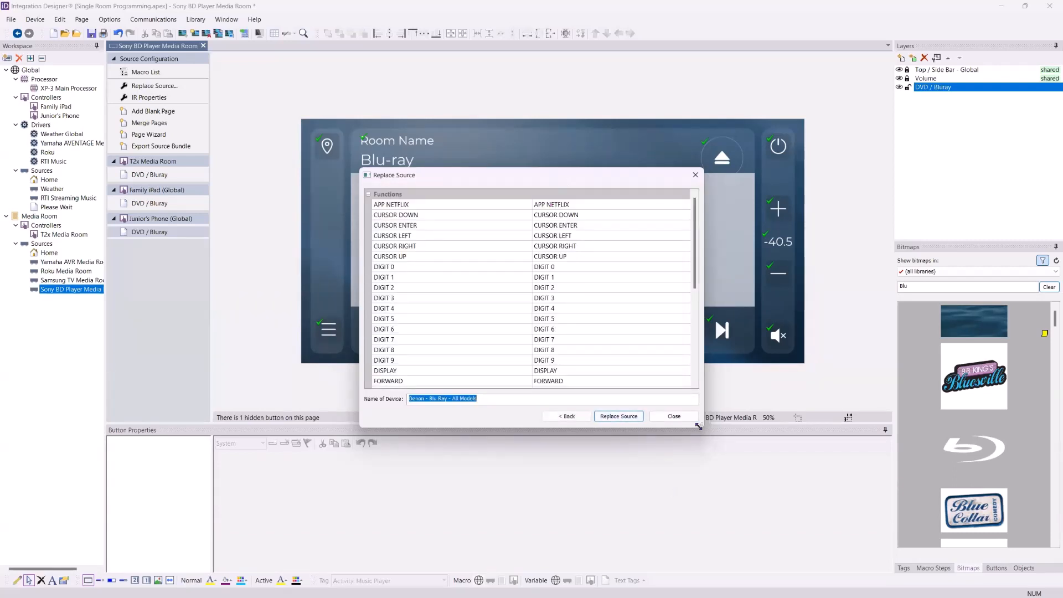
- Enlarge the mapping dialog and map the unmatched MENU OPTIONS function to MENU SETUP
drag(698, 426, 699, 517)
drag(531, 180, 506, 118)
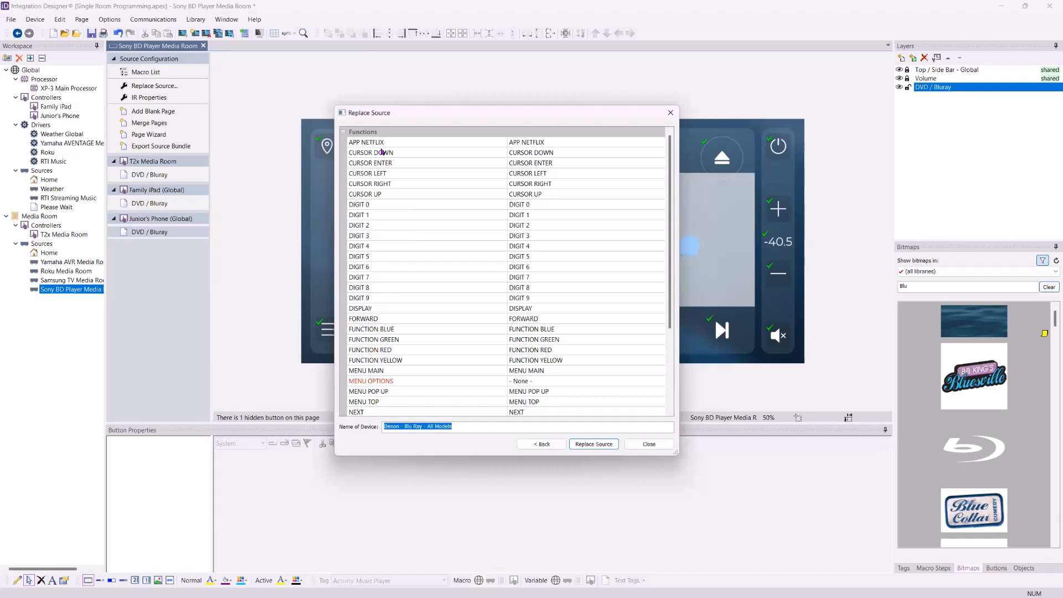
scroll(381, 271, down, 2)
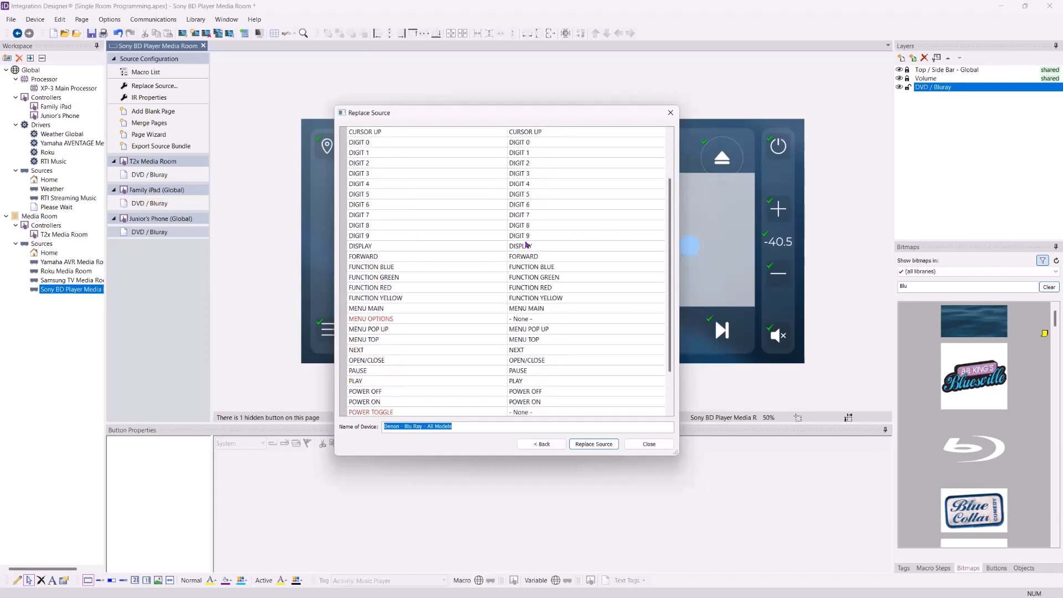
scroll(528, 181, up, 2)
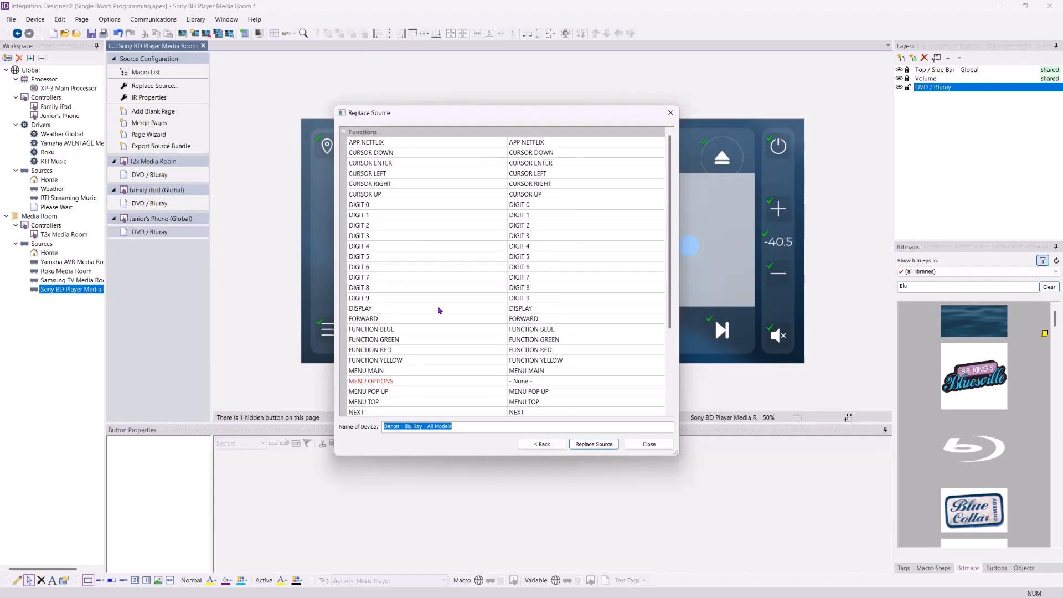
scroll(592, 264, down, 4)
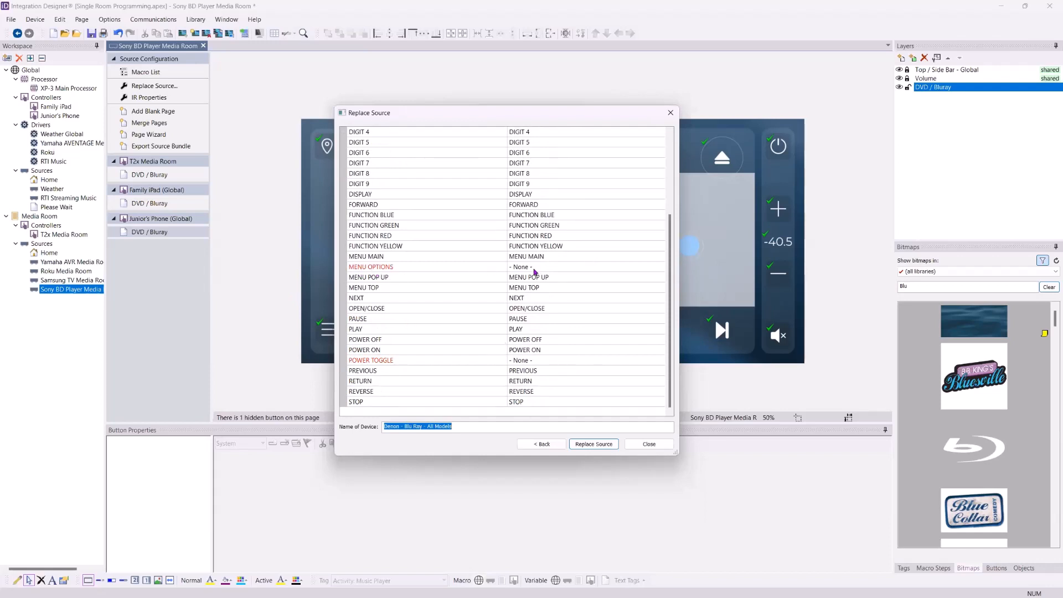
click(533, 267)
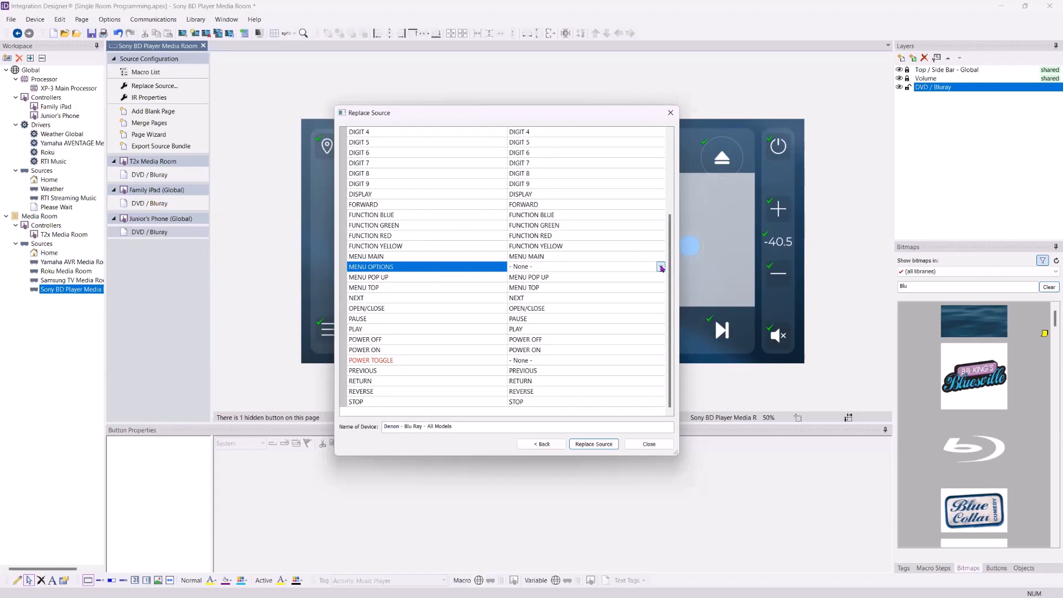
click(659, 267)
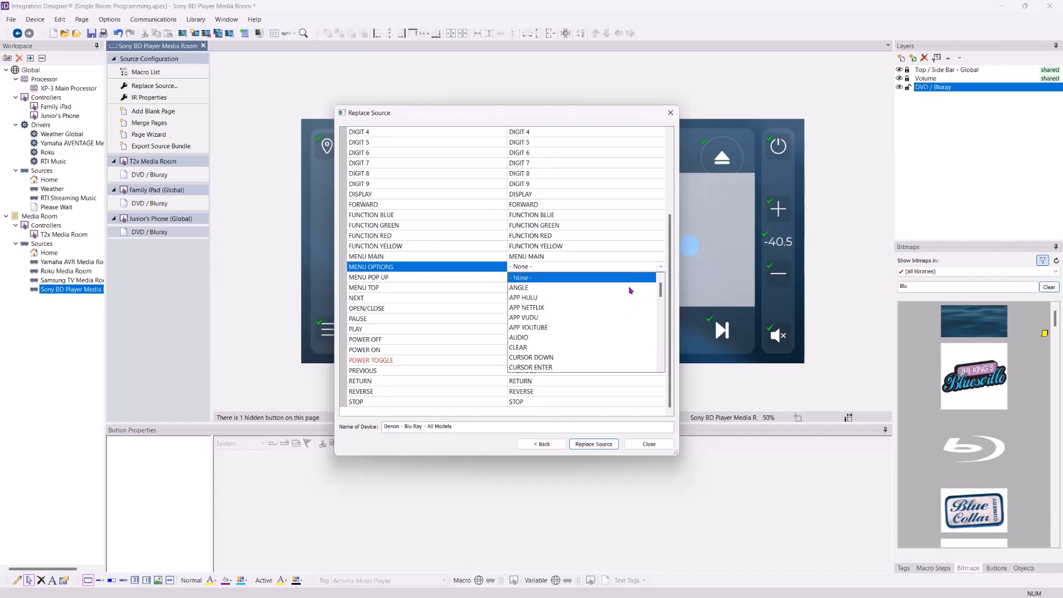
click(647, 266)
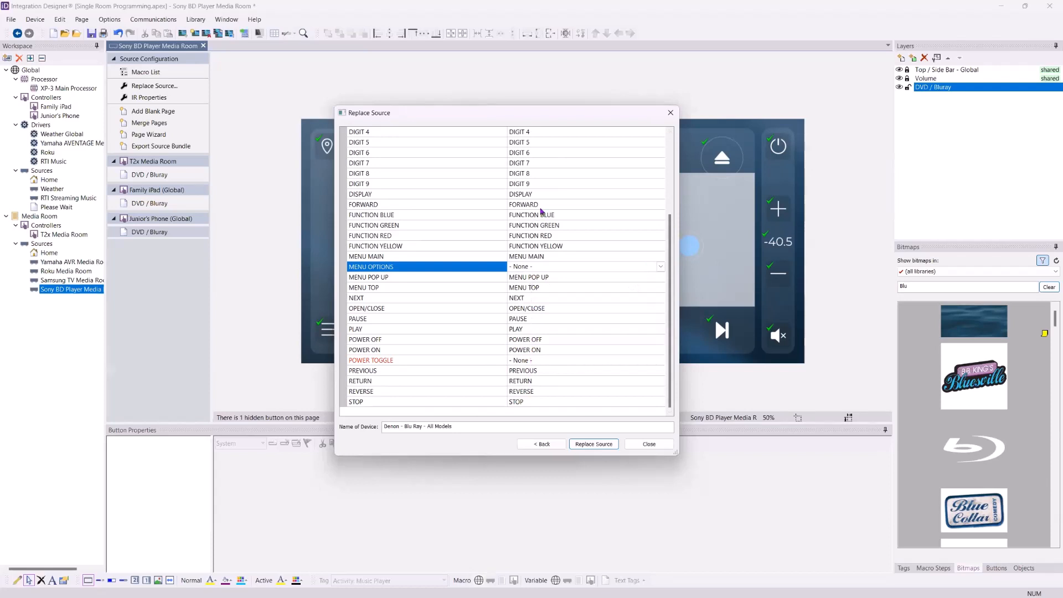
click(660, 267)
scroll(642, 287, down, 12)
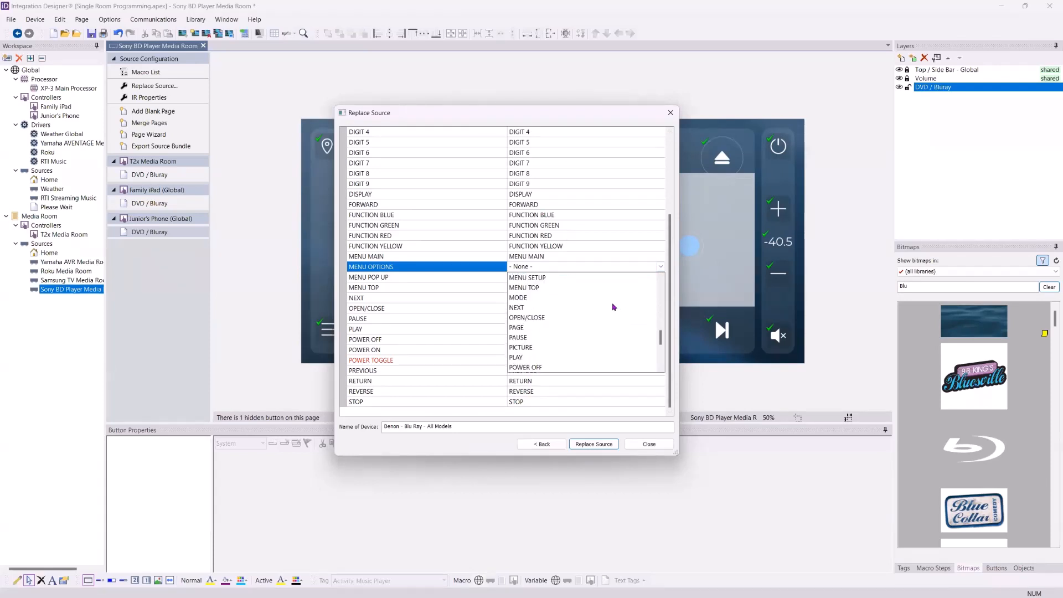
scroll(619, 307, down, 2)
scroll(620, 307, up, 3)
scroll(619, 307, up, 1)
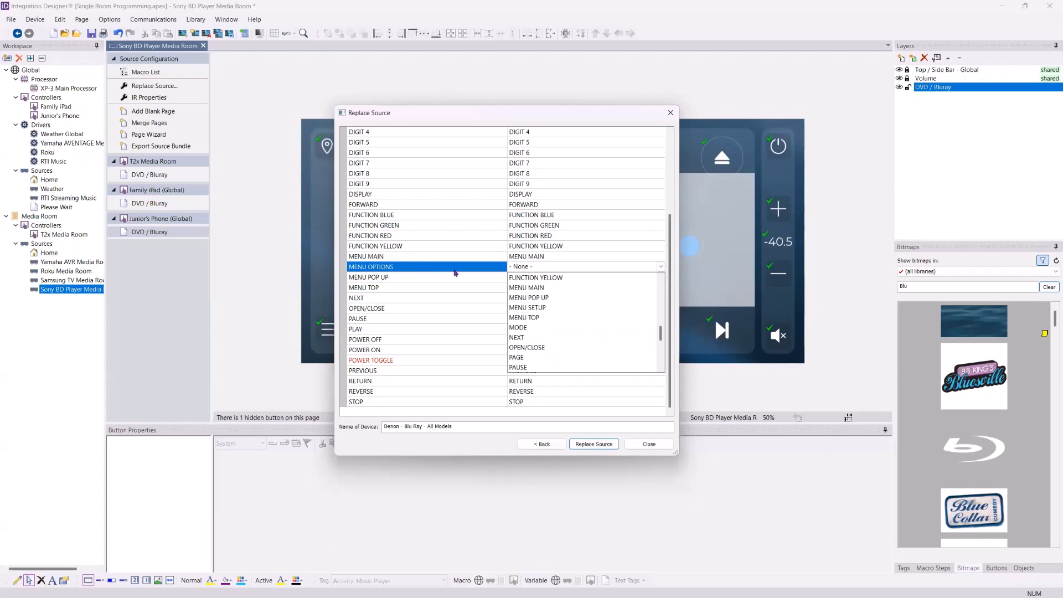
click(671, 268)
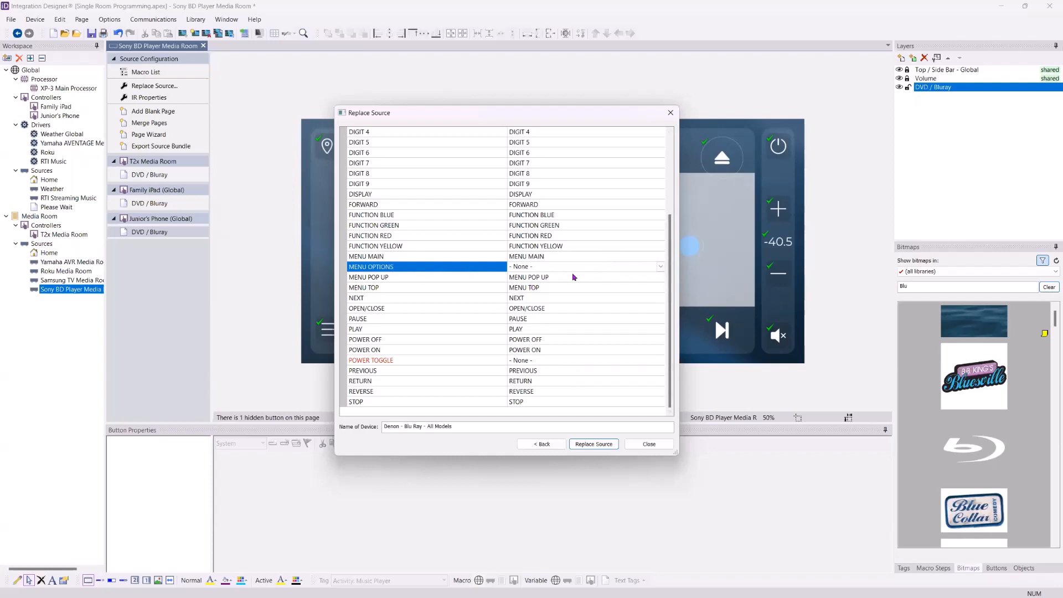
click(650, 267)
scroll(609, 305, down, 4)
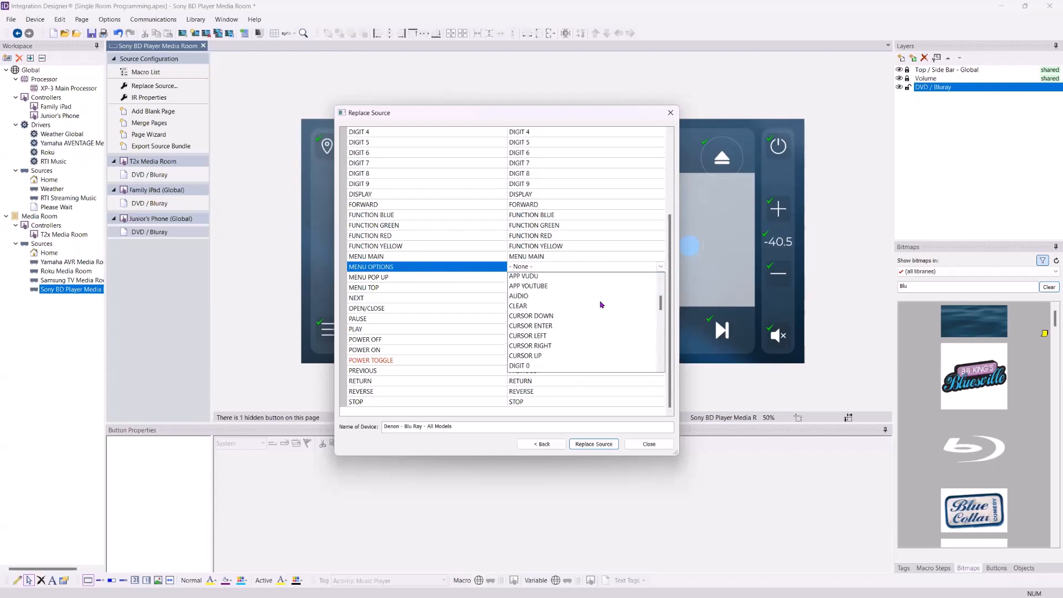
scroll(615, 310, down, 5)
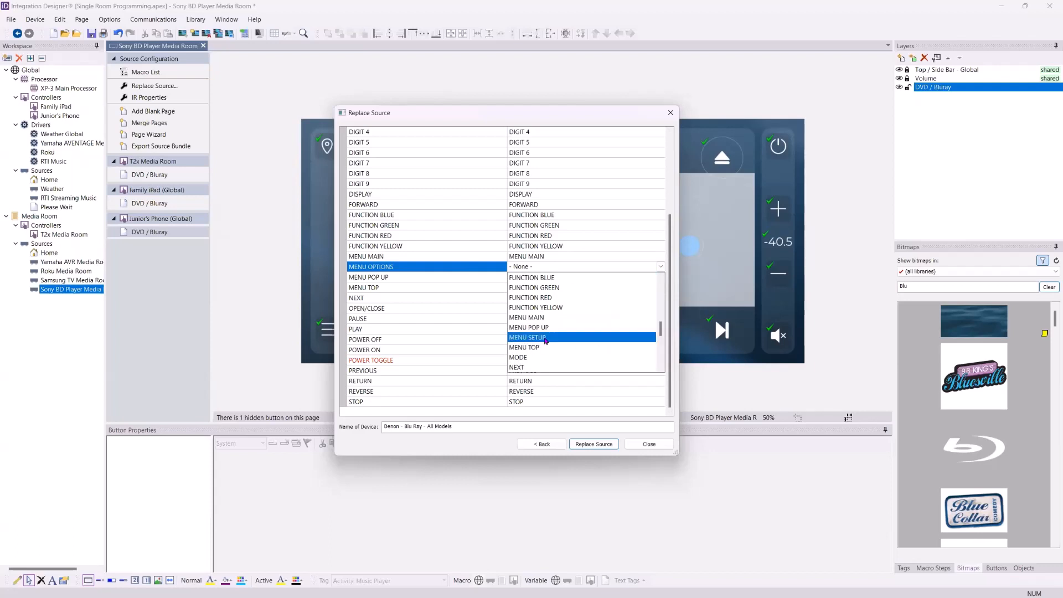
click(545, 338)
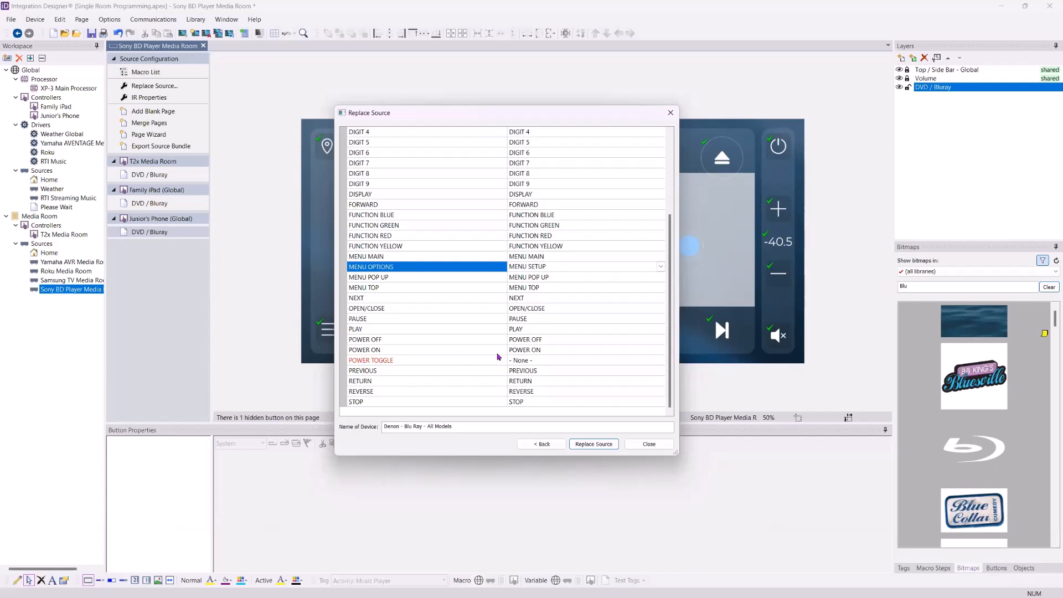
- Rename the replacement device to Denon BD Player Media Room
click(402, 427)
drag(401, 428, 598, 419)
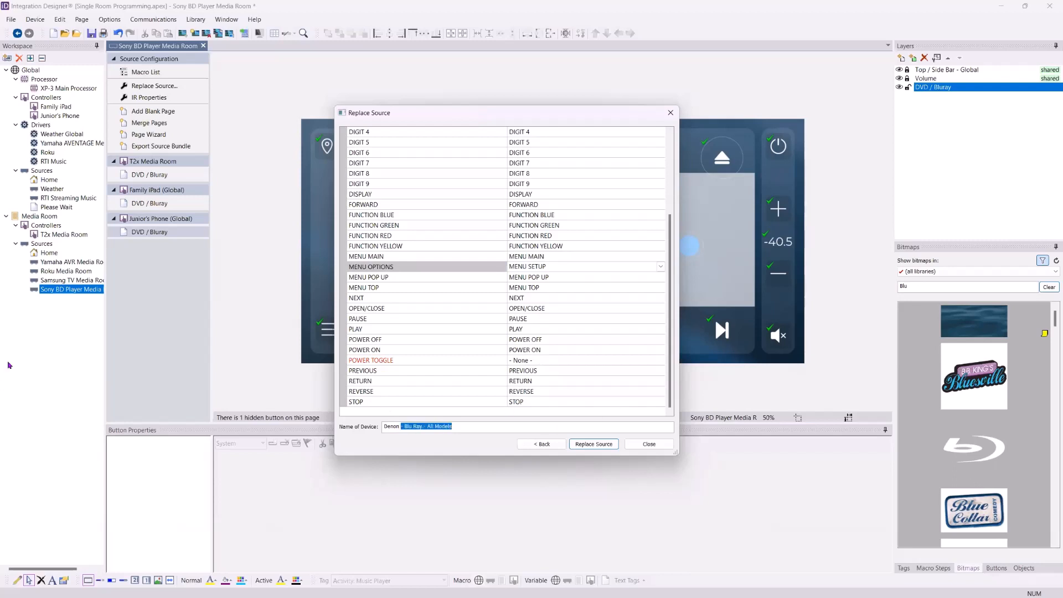
text(BD Player Media Room)
- Apply the Denon replacement and review button commands on the T2x Media Room DVD / Bluray page
click(603, 445)
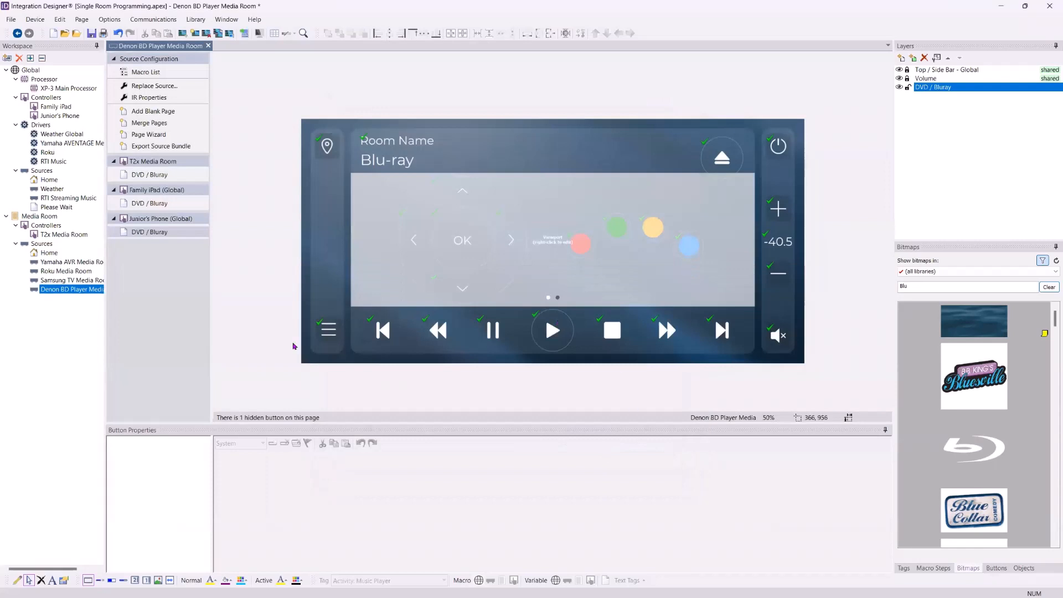
click(154, 176)
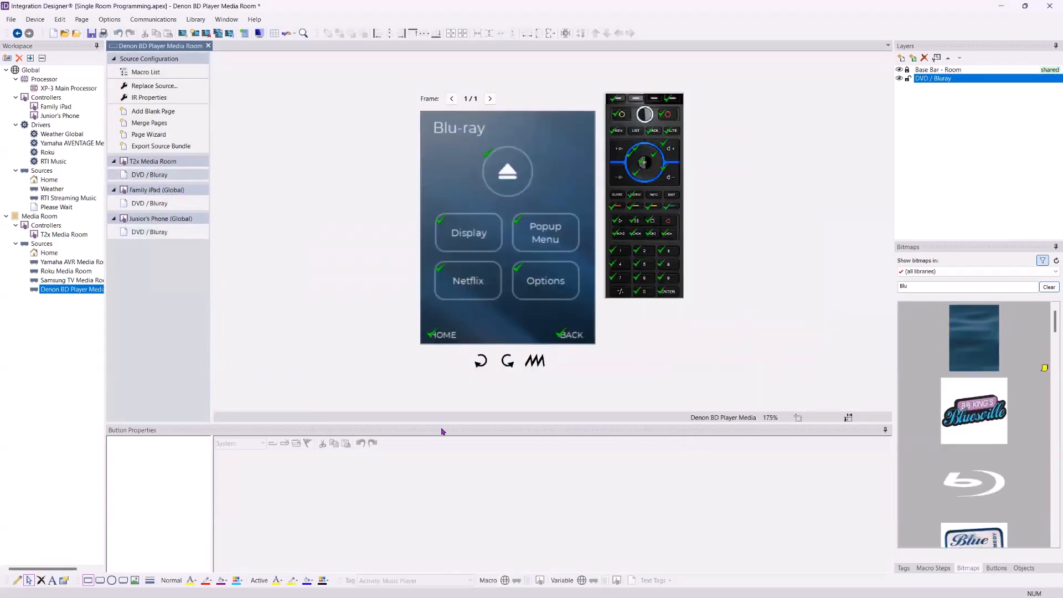
drag(446, 422, 445, 382)
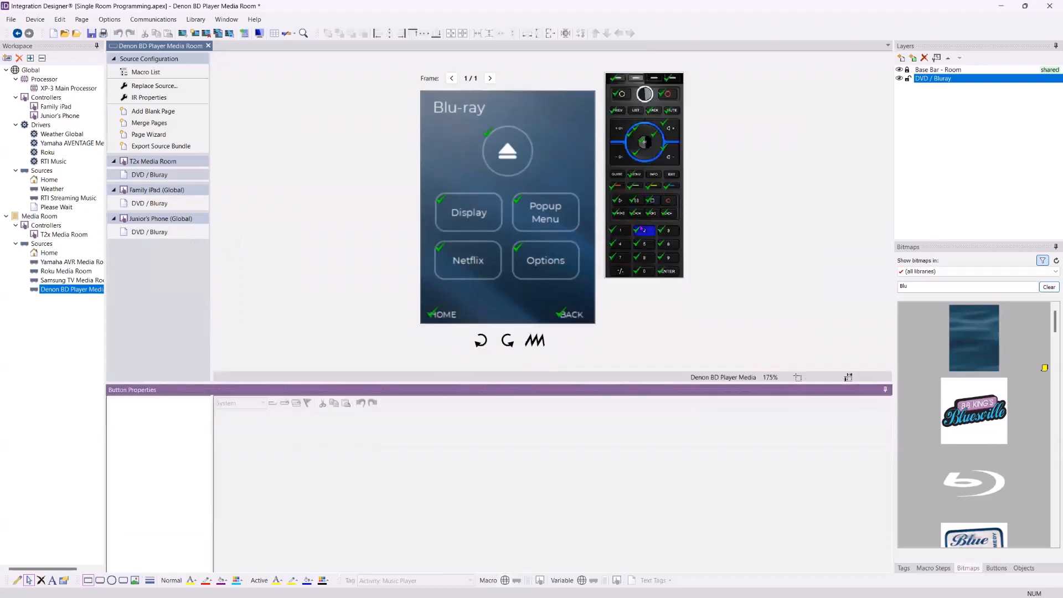
click(644, 230)
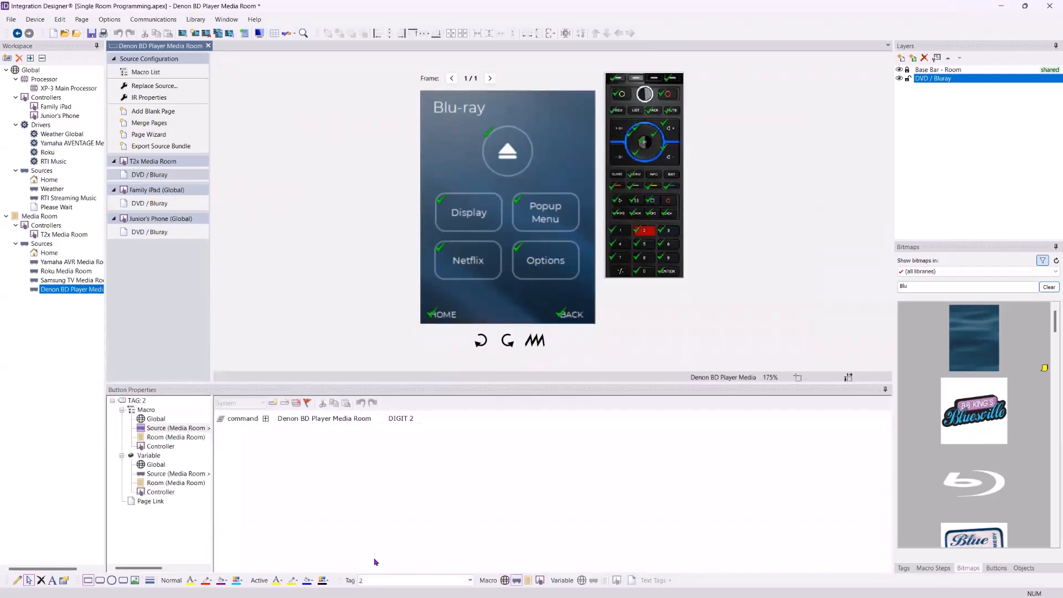
click(545, 212)
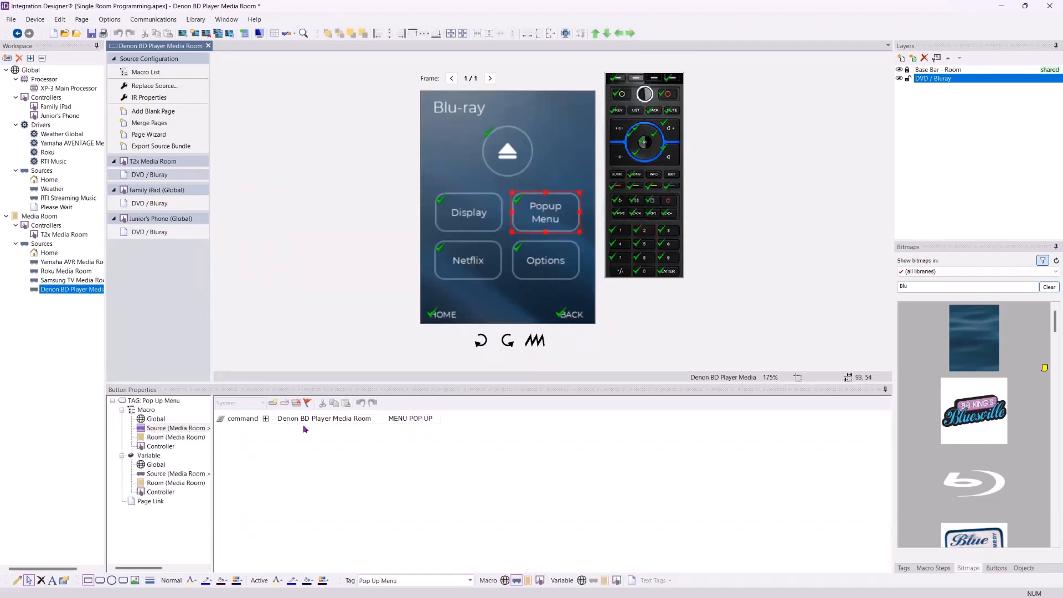
click(453, 255)
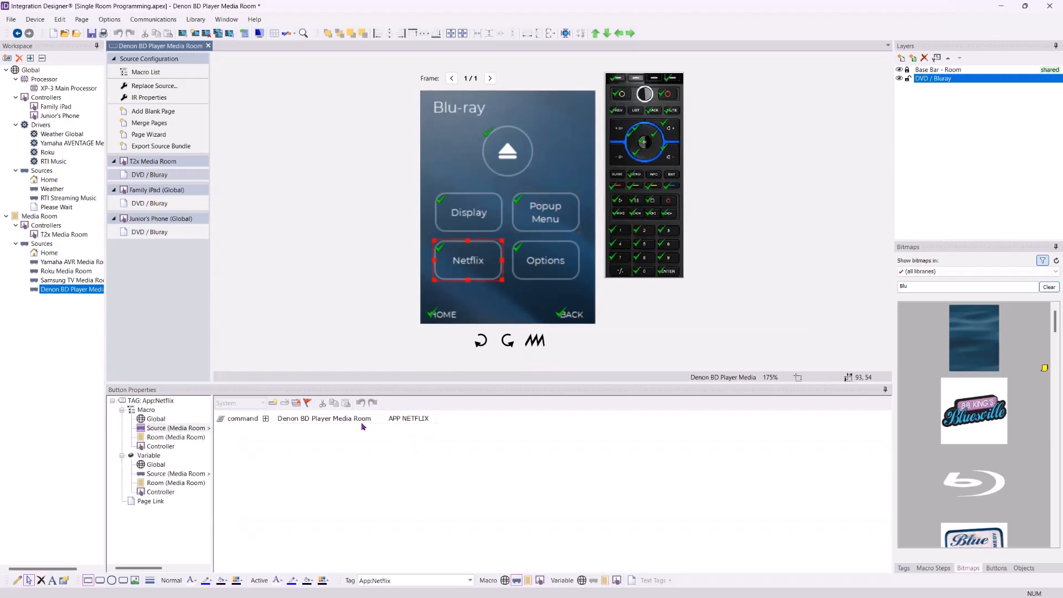
click(541, 260)
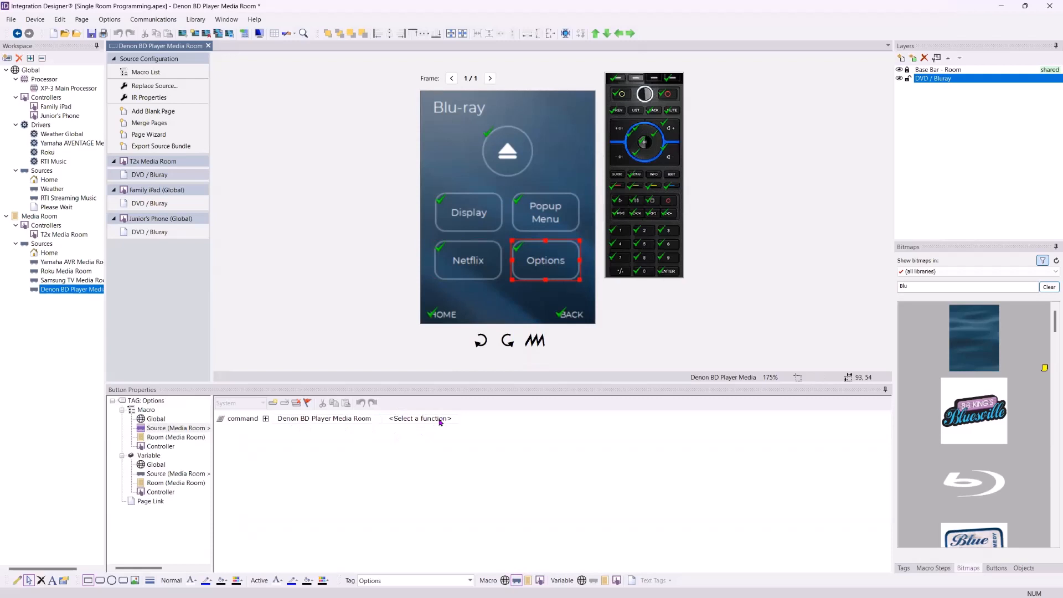
- Make the Options button send MENU OPTIONS, recheck nearby buttons, and show Media Room's activities
click(441, 419)
scroll(454, 449, down, 7)
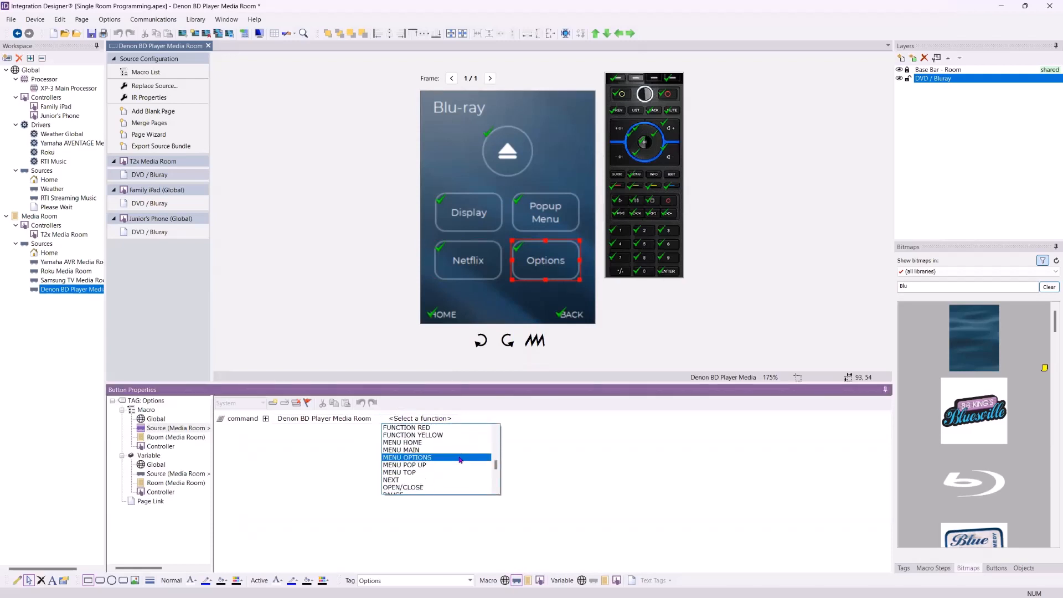
click(460, 458)
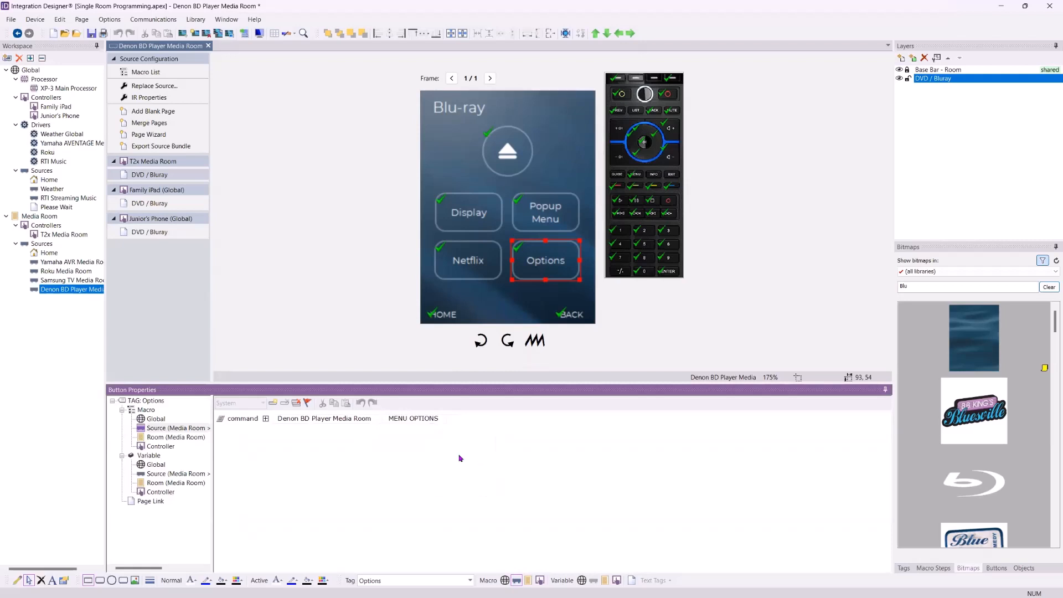
click(473, 220)
click(538, 257)
click(494, 145)
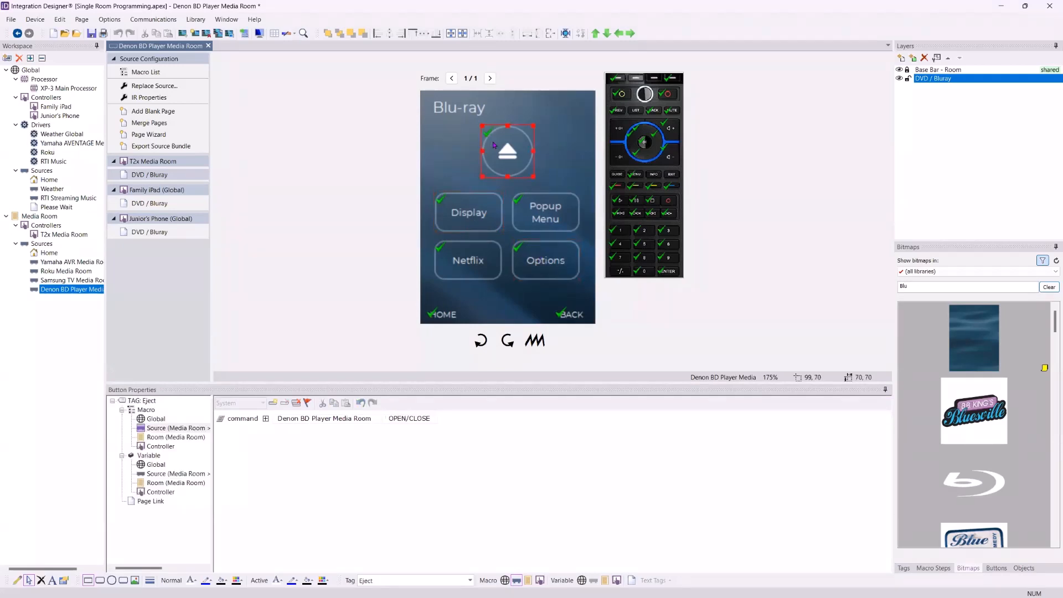
click(42, 216)
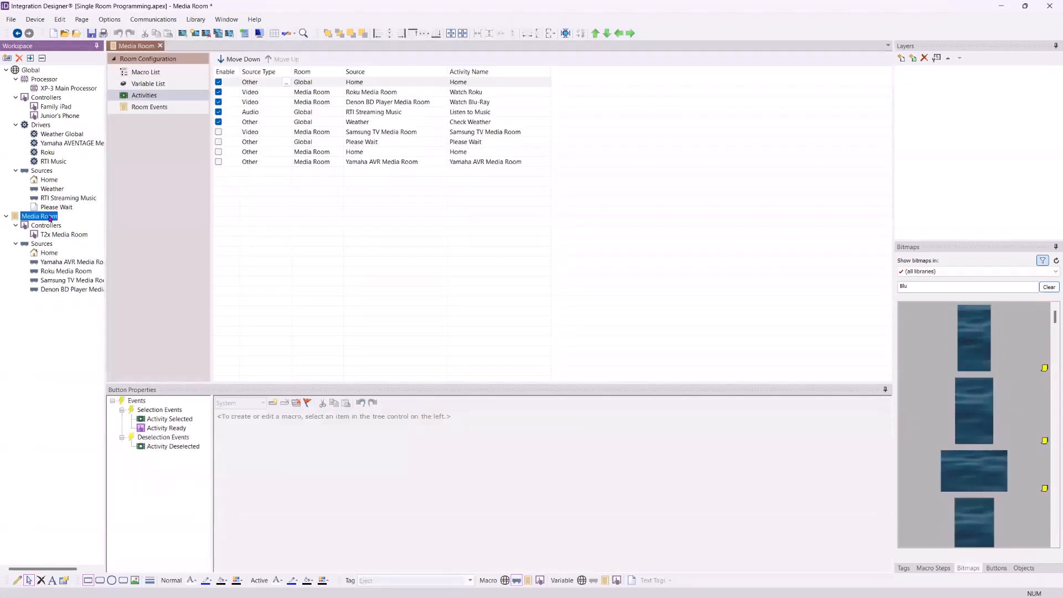
click(458, 105)
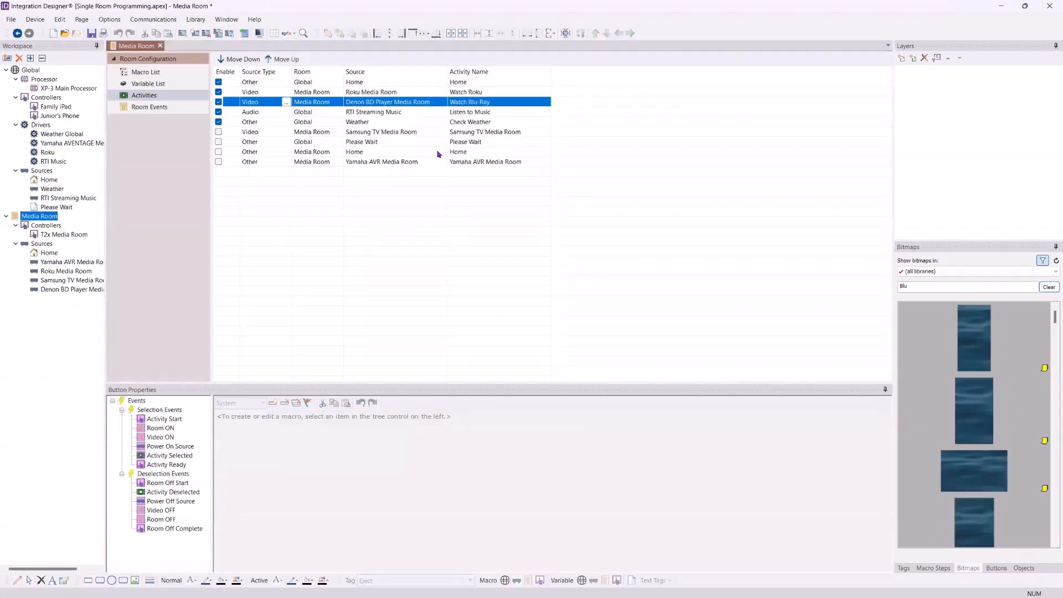
click(177, 447)
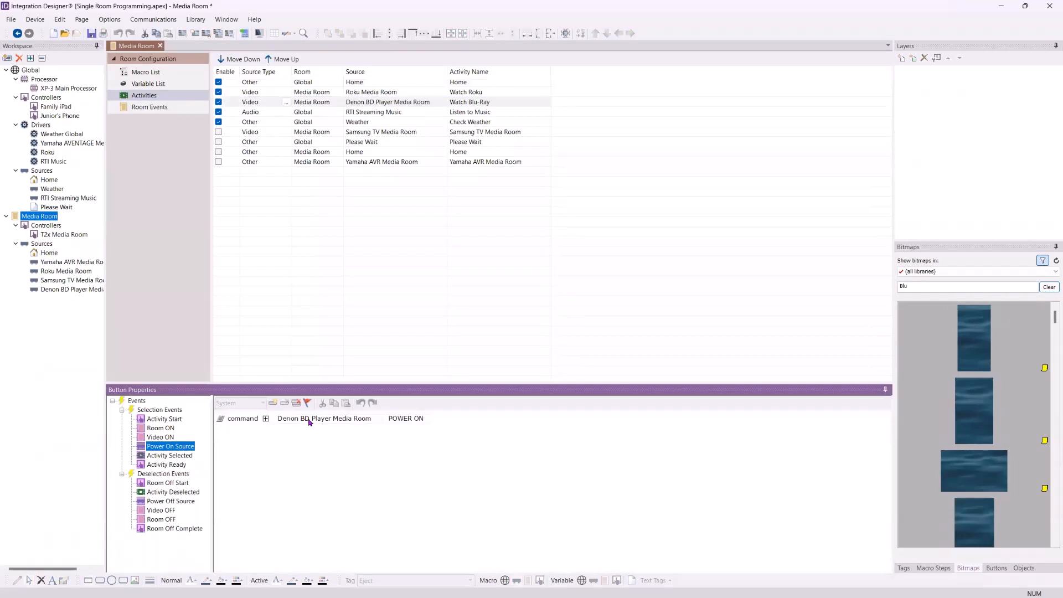
click(165, 455)
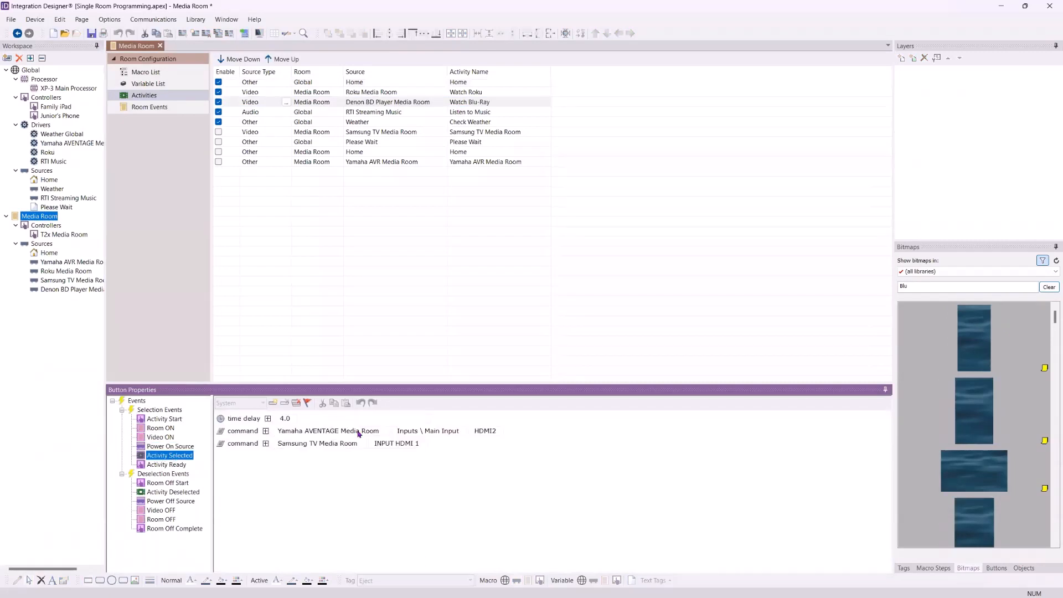
click(166, 466)
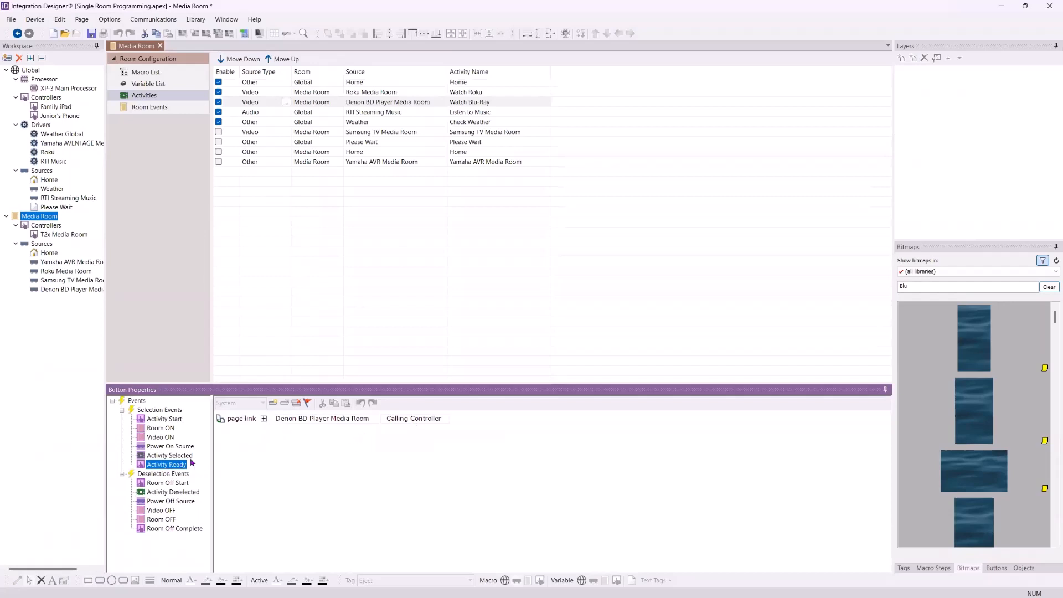
click(166, 502)
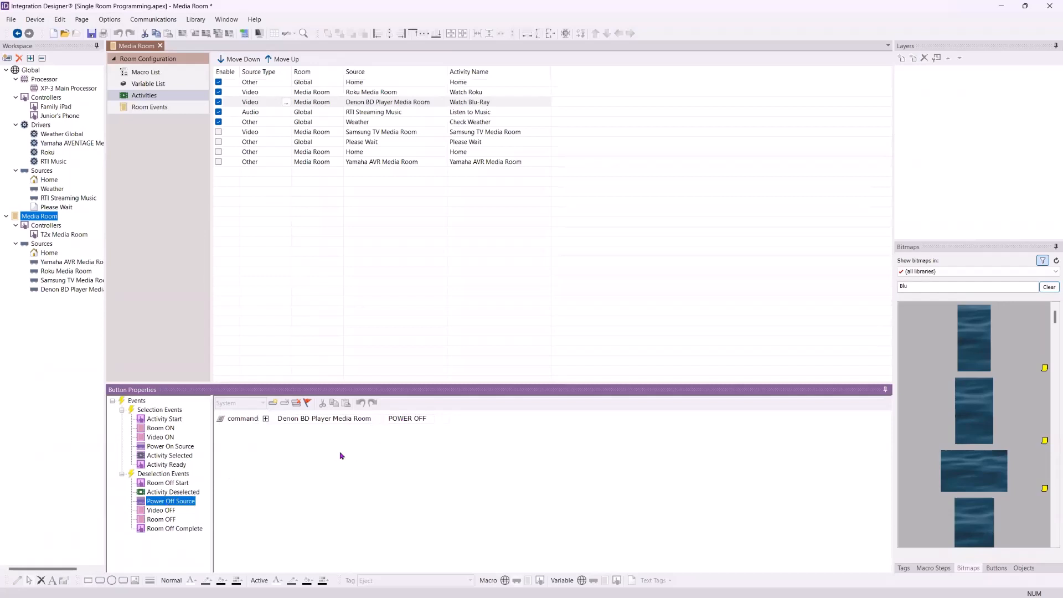
click(42, 344)
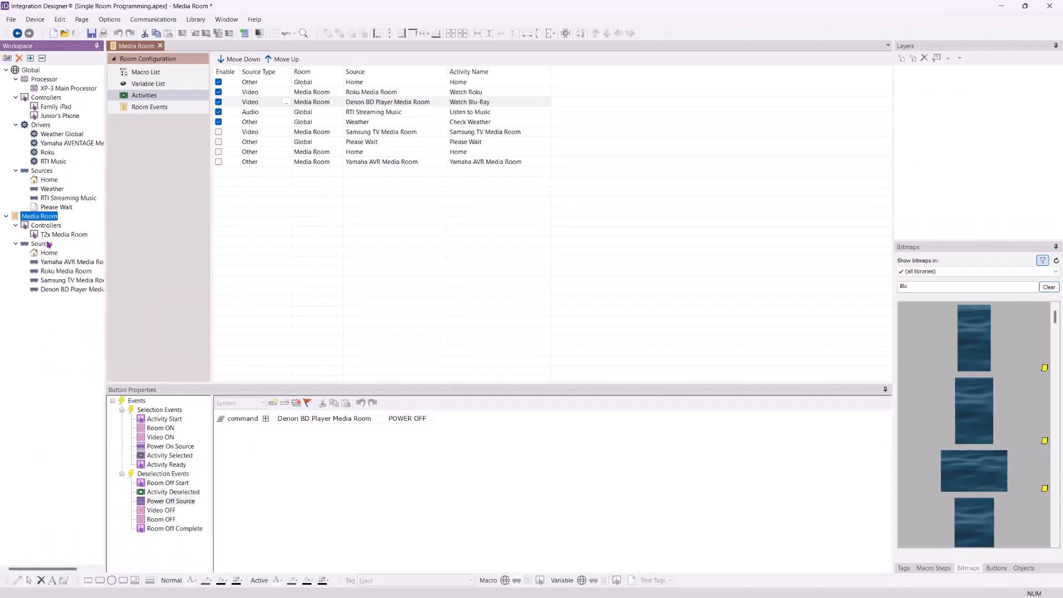
- Open the Denon BD Player source and review its IR output port choices
double_click(88, 288)
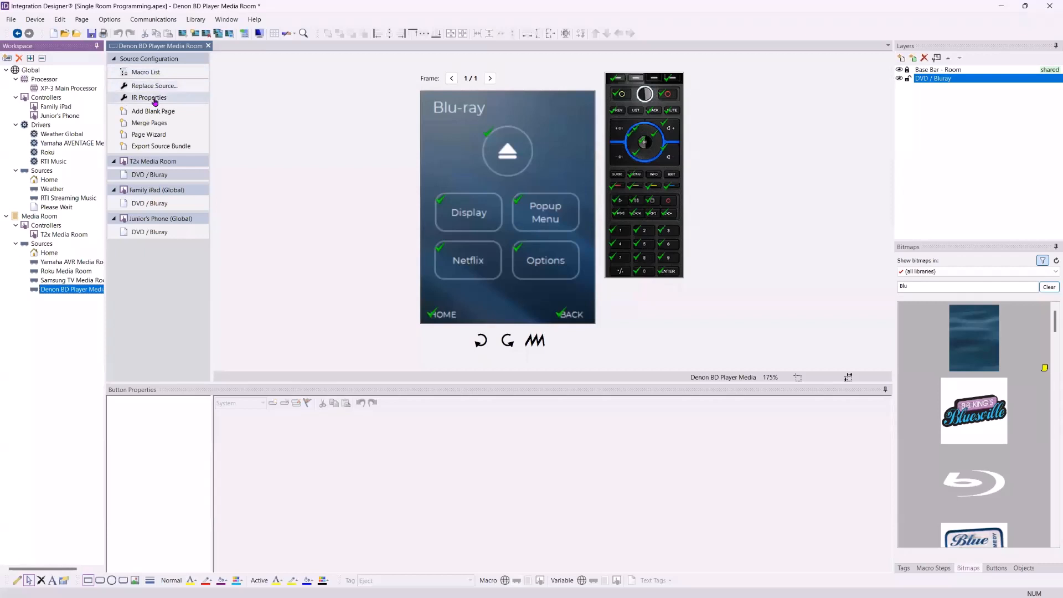
click(156, 95)
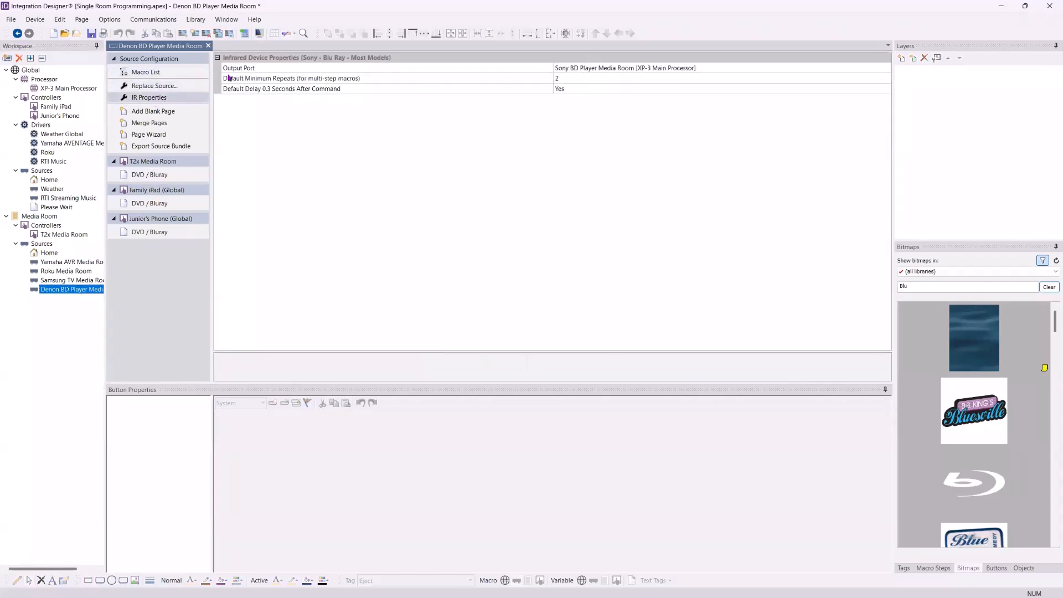
click(613, 69)
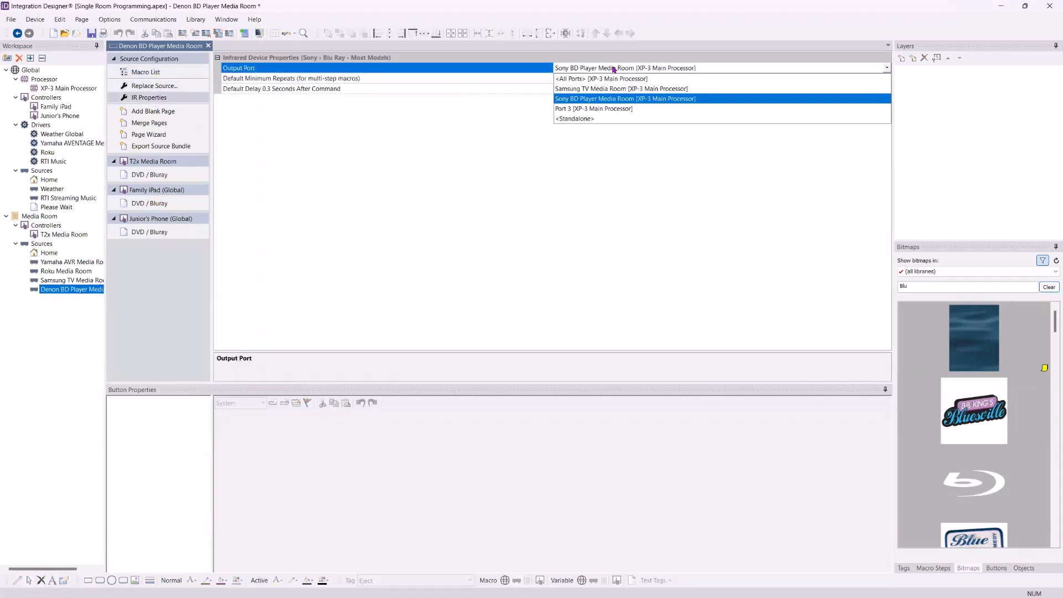
click(613, 69)
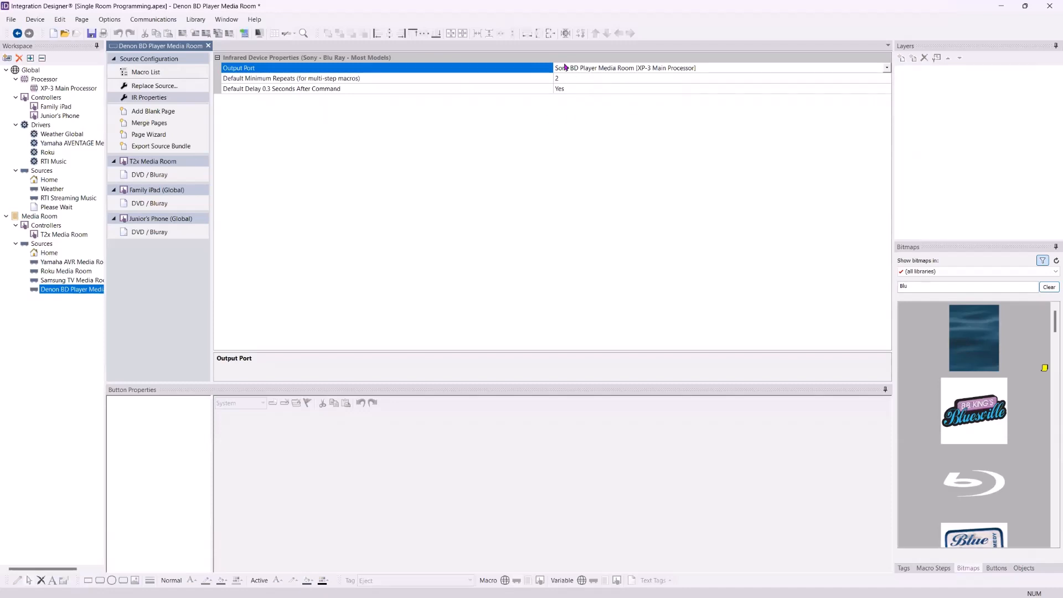
- Rename XP-3 Main Processor port 2 from Sony to Denon BD Player Media Room
click(61, 90)
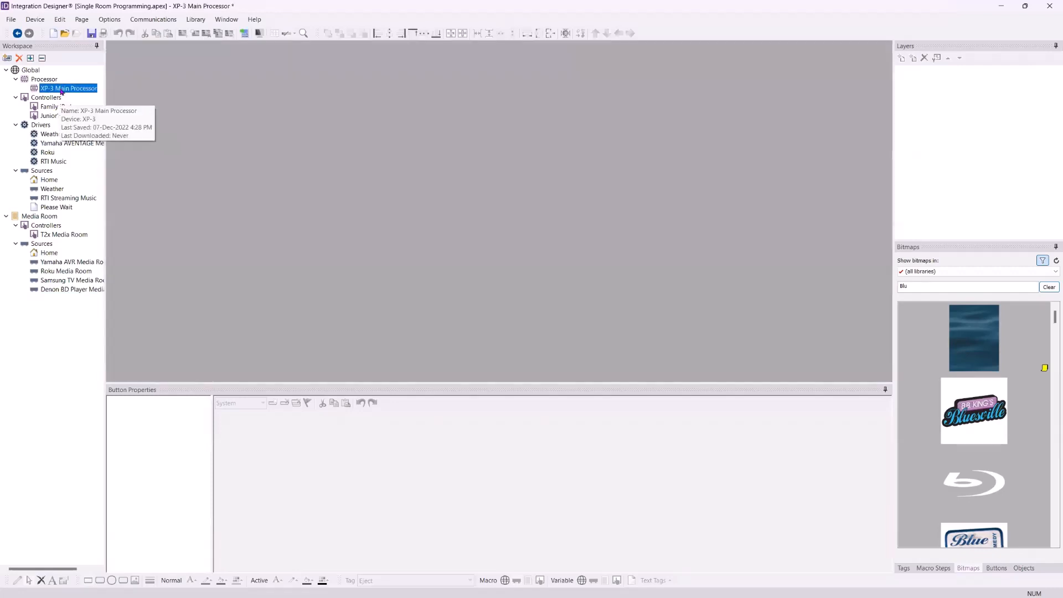
click(147, 118)
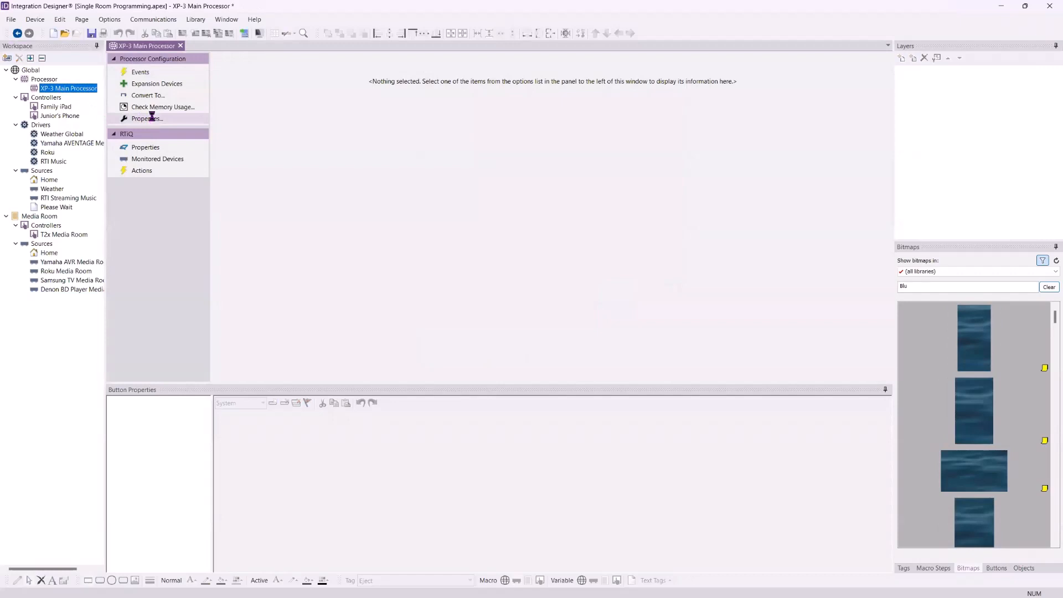
click(475, 211)
double_click(494, 274)
text(Denon BD Player Media Room)
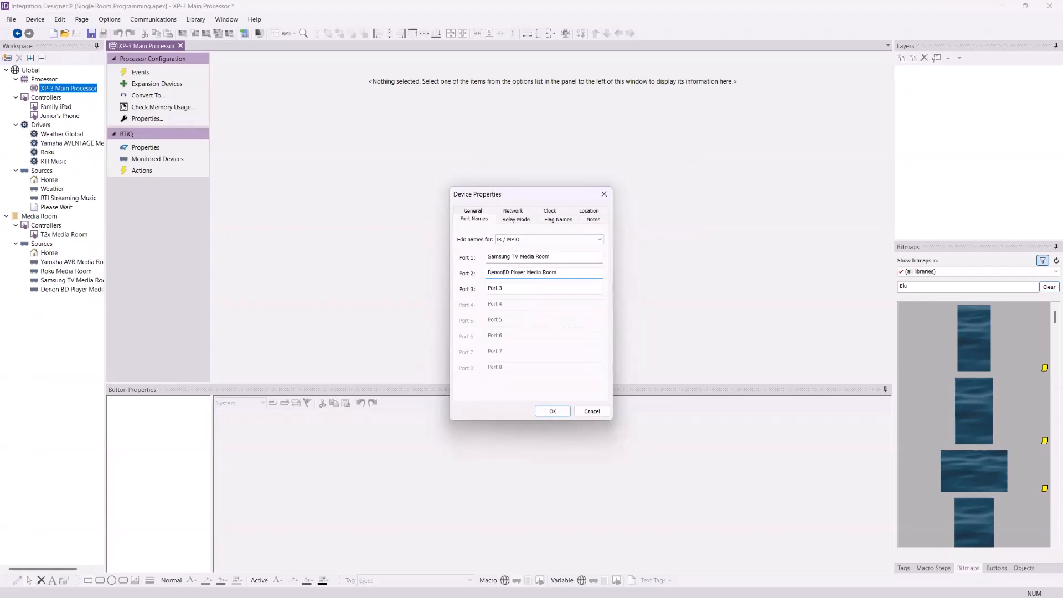
click(553, 411)
click(72, 289)
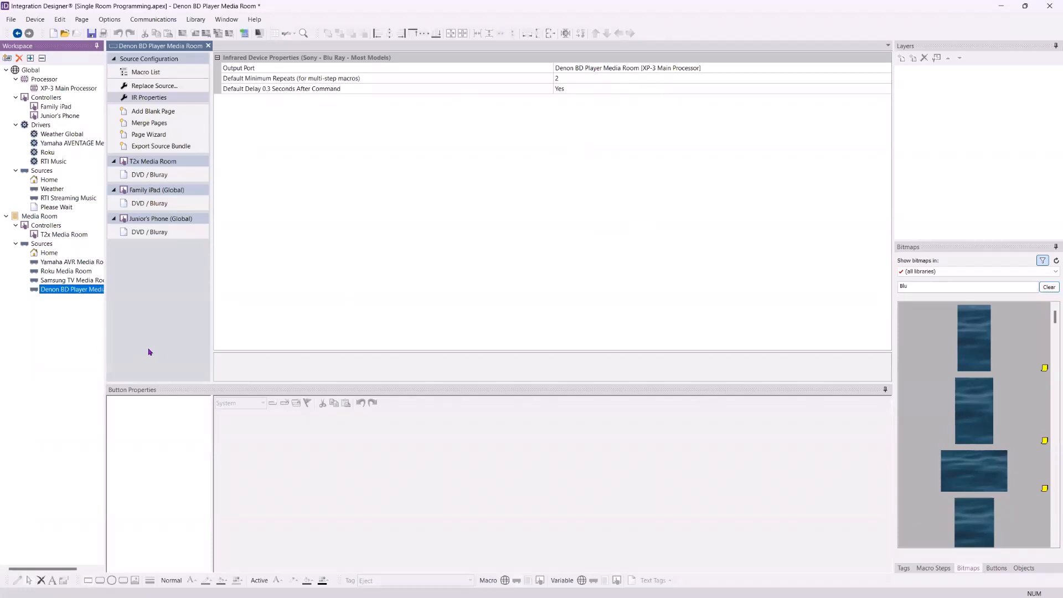
mouse_move(57, 117)
- Delete the Turn Off Lights button from the T2x Media Room Power Menu page
double_click(53, 236)
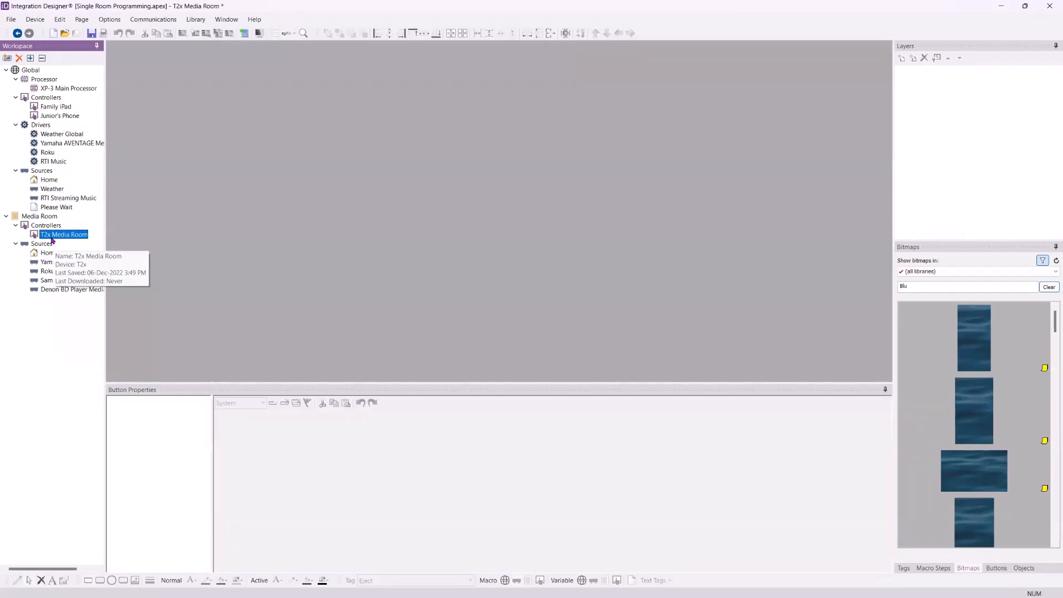
click(161, 184)
click(155, 209)
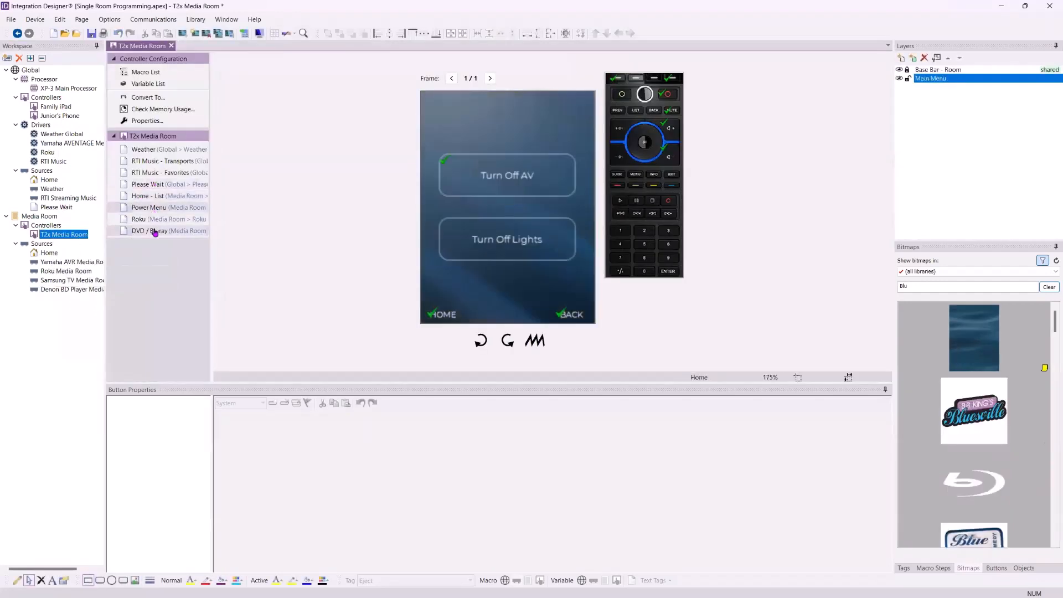
click(156, 230)
click(155, 208)
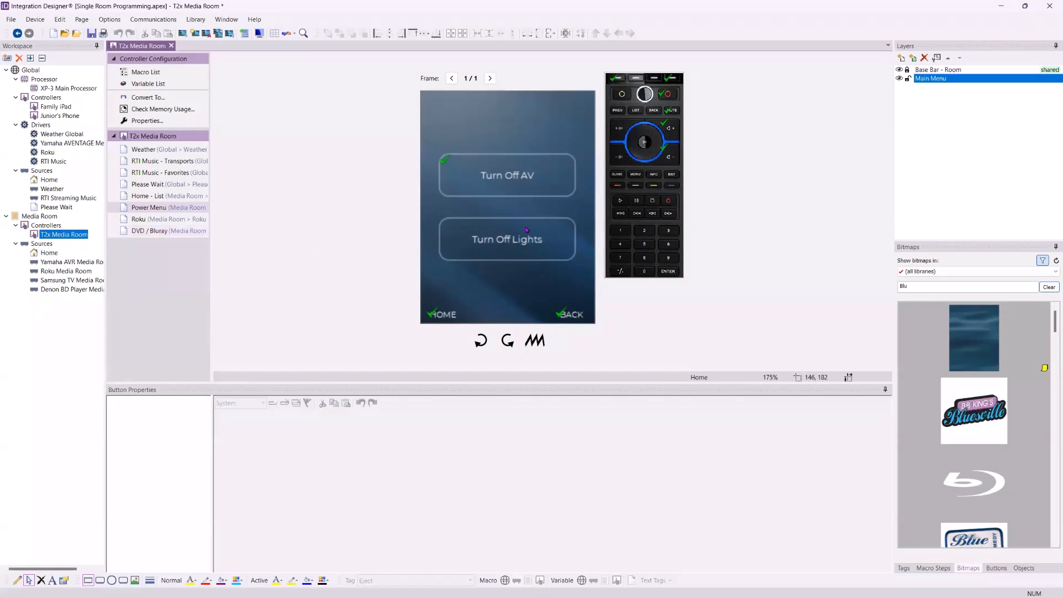
click(475, 252)
key(Delete)
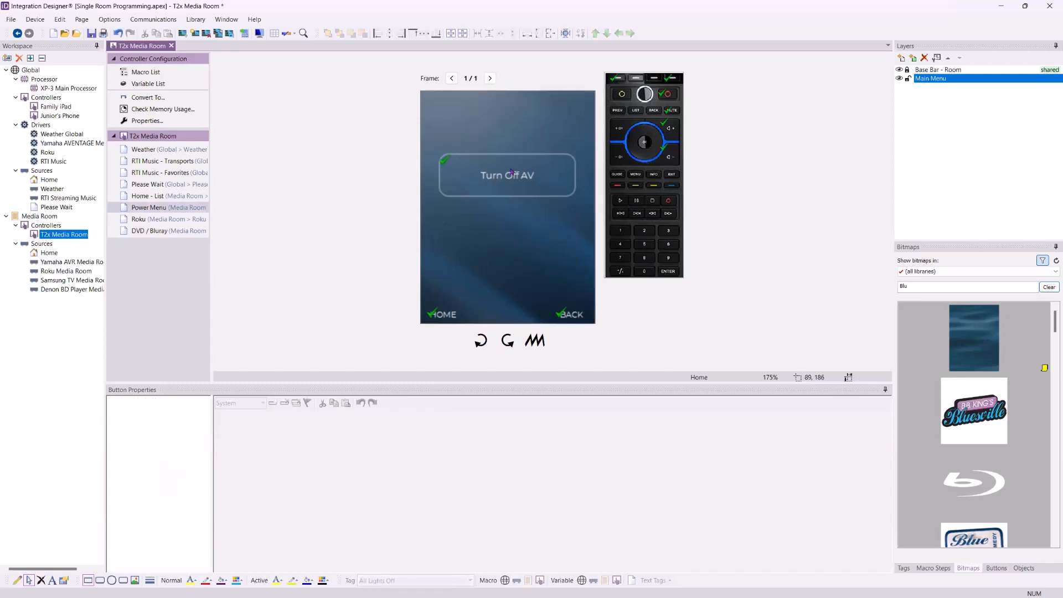
click(535, 181)
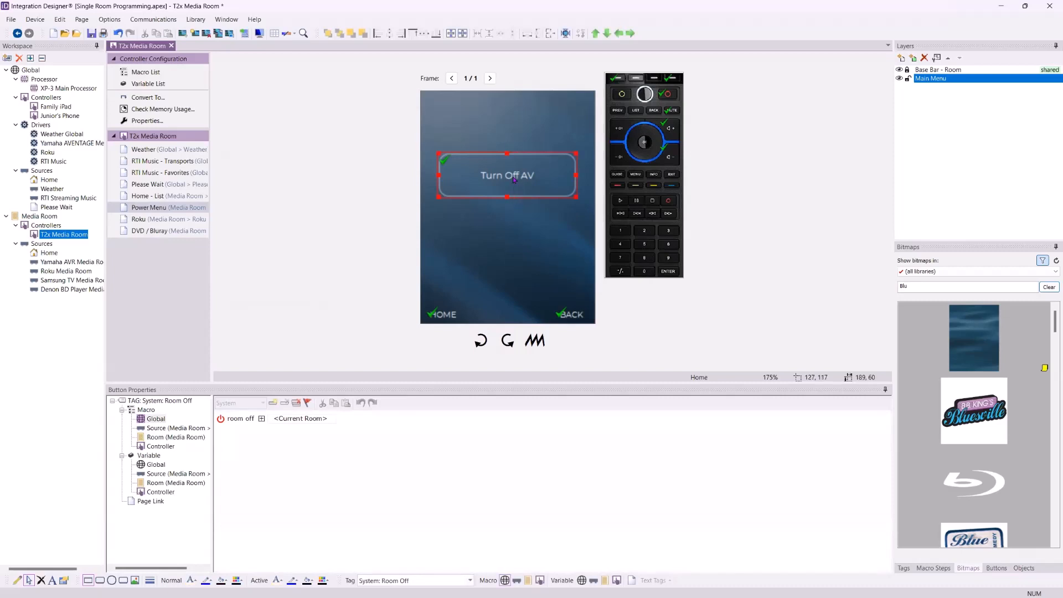
- Add the Power bitmap icon, shrunk to about 99x93, just below Turn Off AV
click(490, 242)
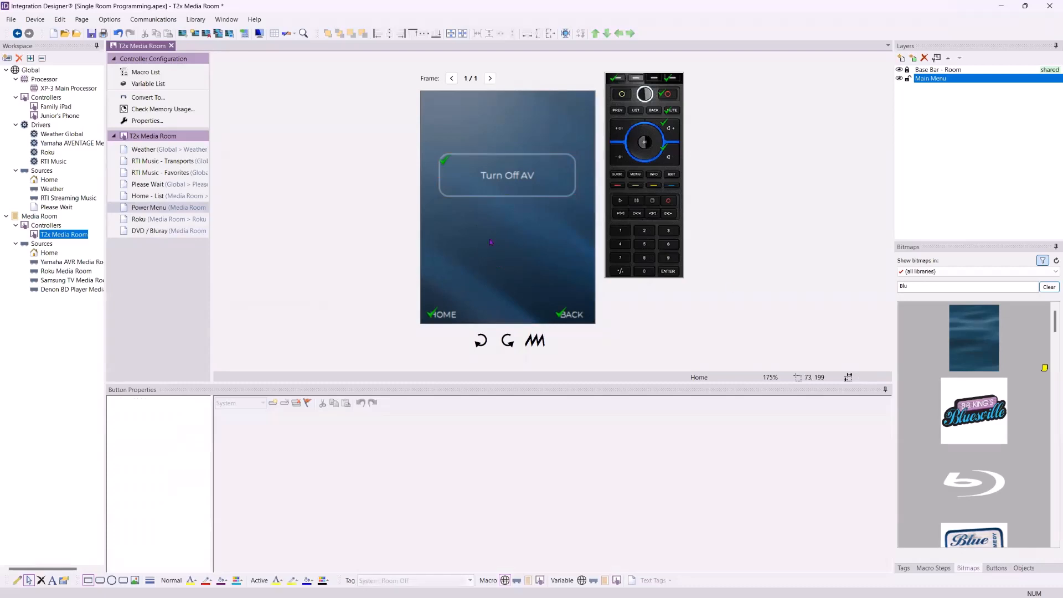
click(908, 249)
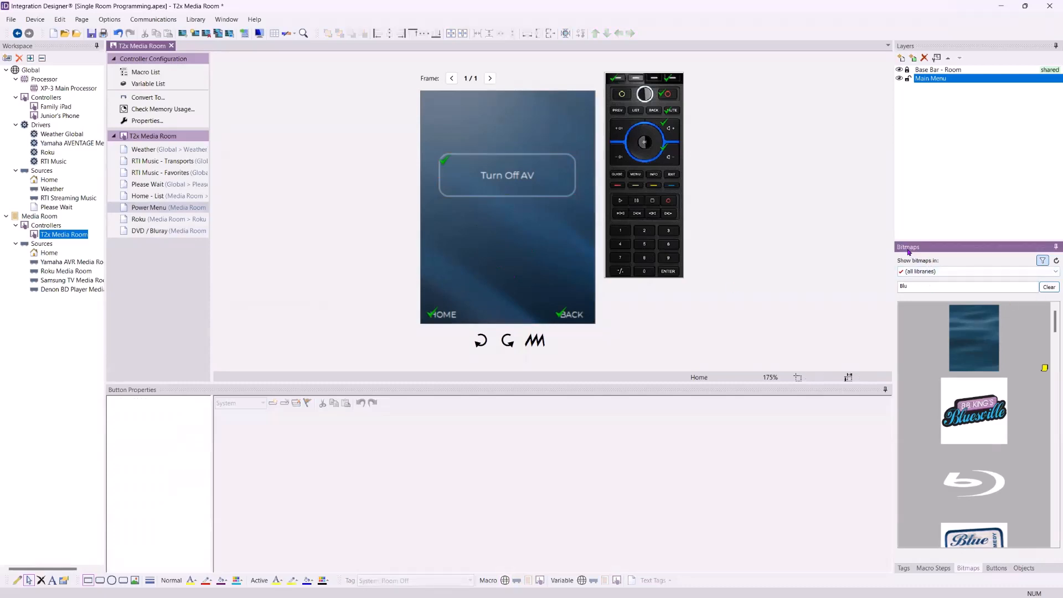
drag(910, 285, 876, 295)
text(Power)
drag(985, 331, 520, 247)
drag(590, 149, 518, 223)
drag(470, 278, 507, 256)
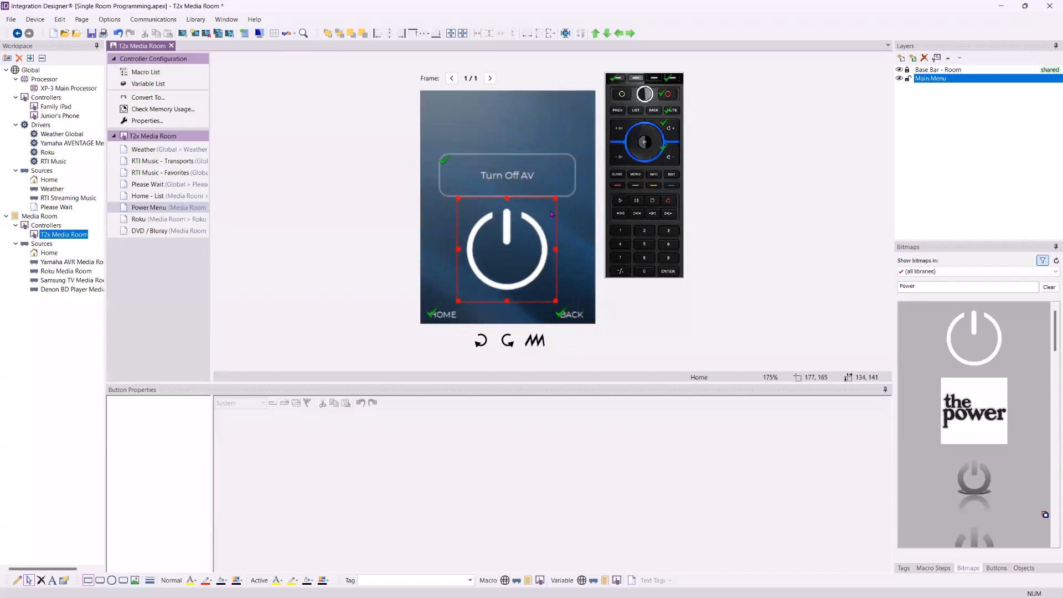
drag(555, 200, 529, 236)
drag(499, 275, 512, 252)
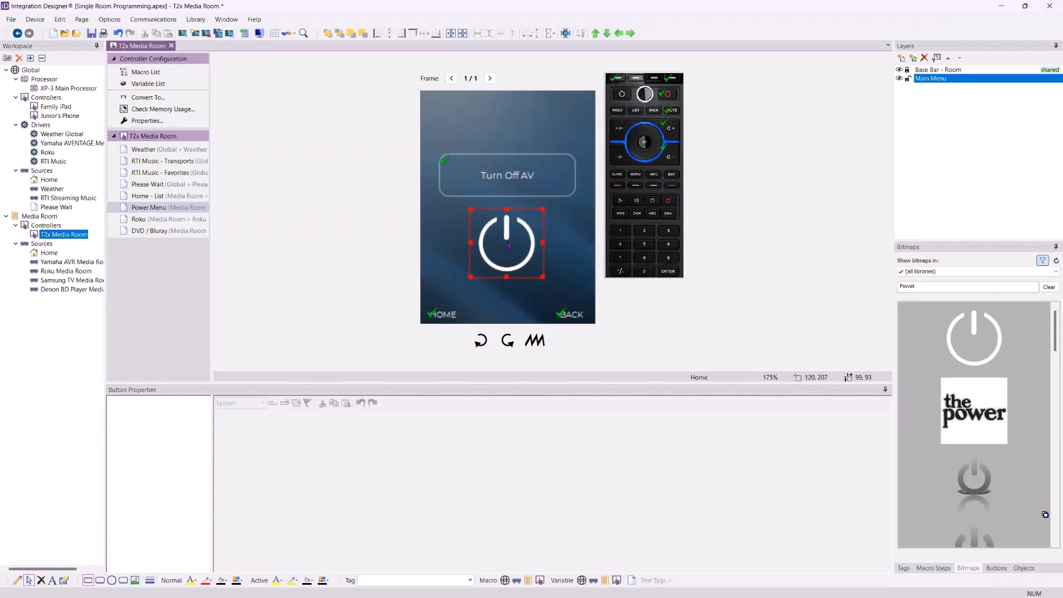
- Align the power icon's center with Turn Off AV and centre both vertically on the page
click(463, 34)
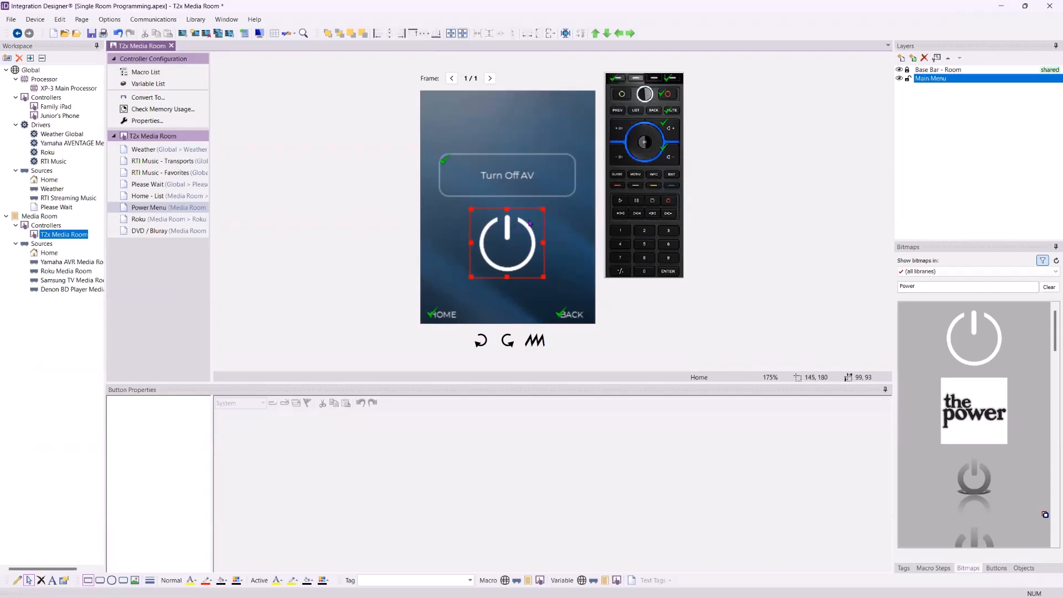
click(508, 171)
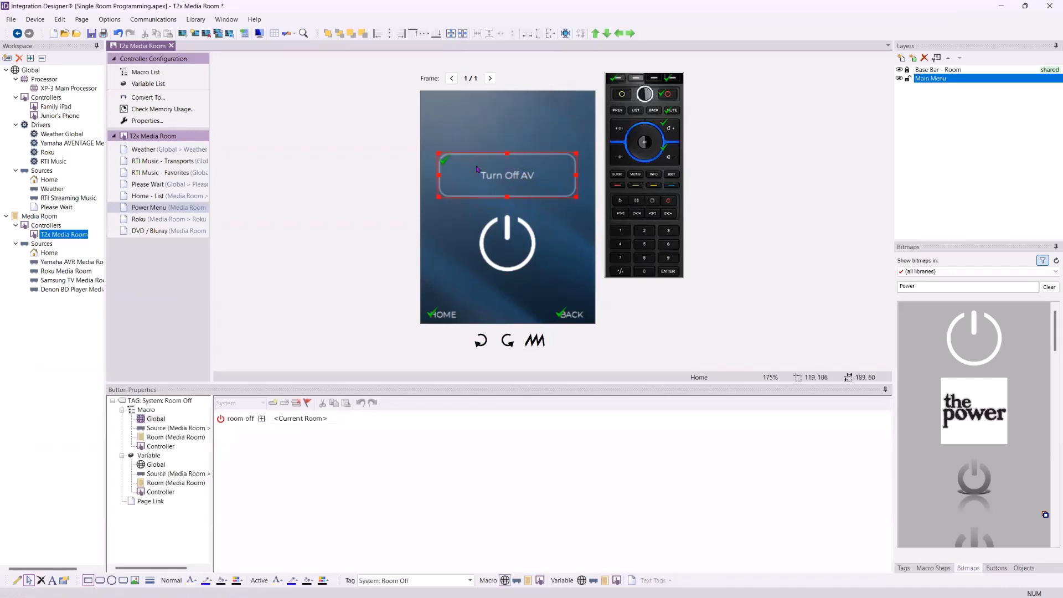
drag(558, 145, 507, 264)
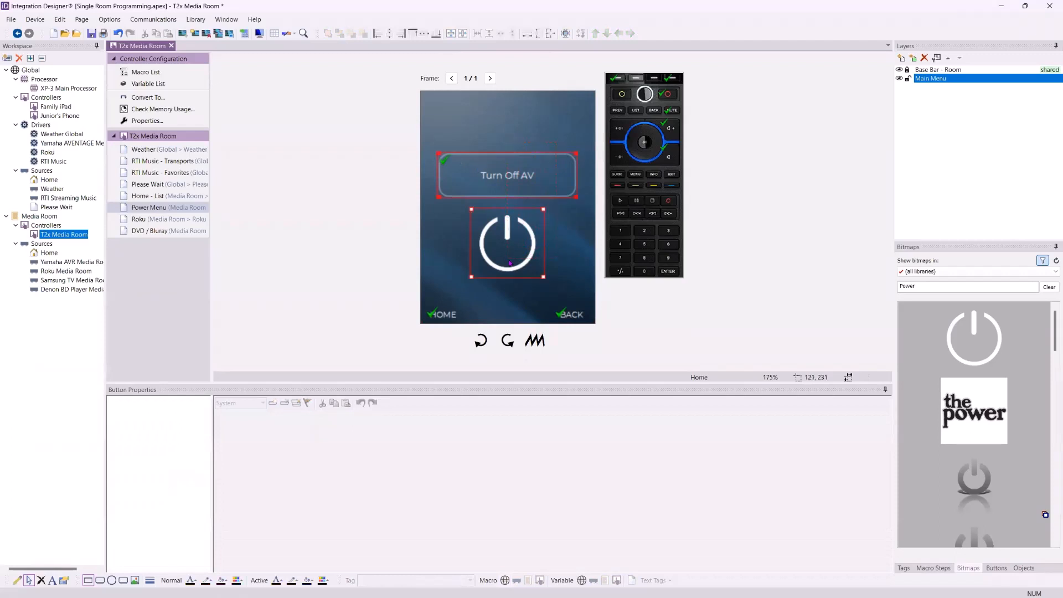
click(551, 118)
drag(552, 117, 509, 265)
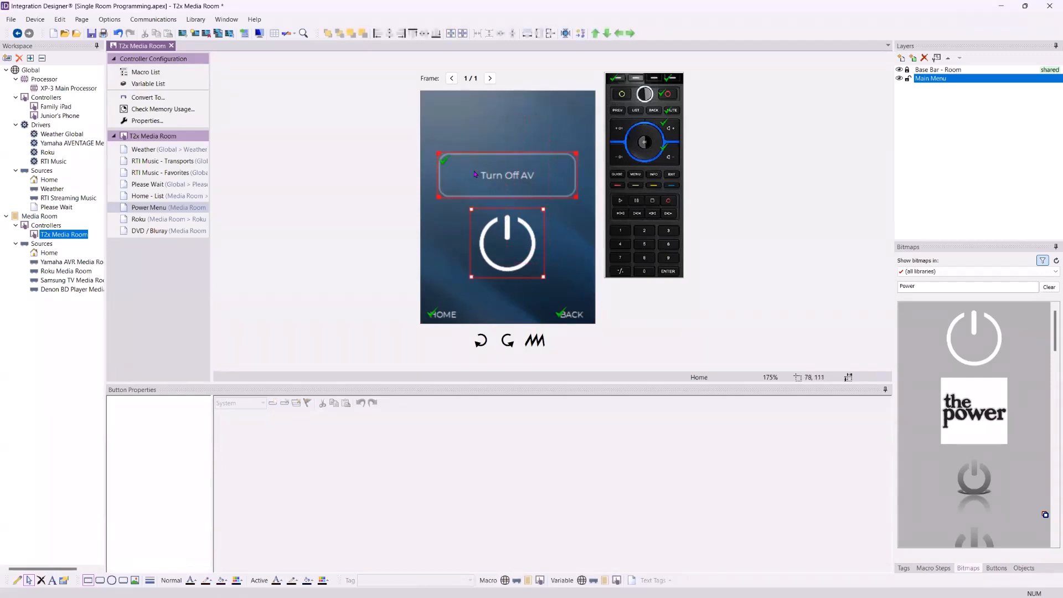
mouse_move(441, 157)
click(377, 34)
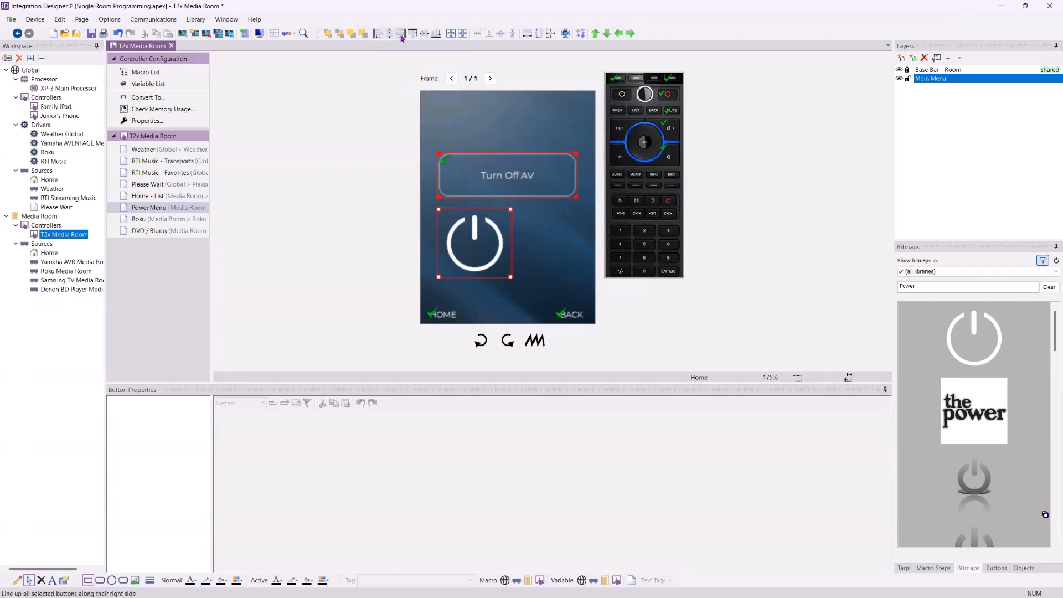
click(401, 34)
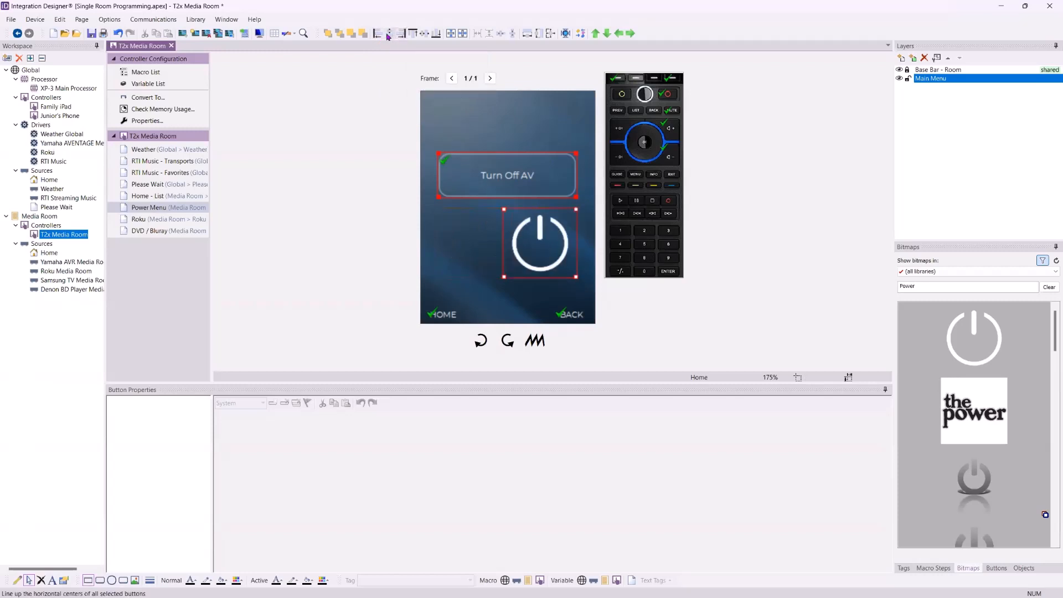
click(388, 34)
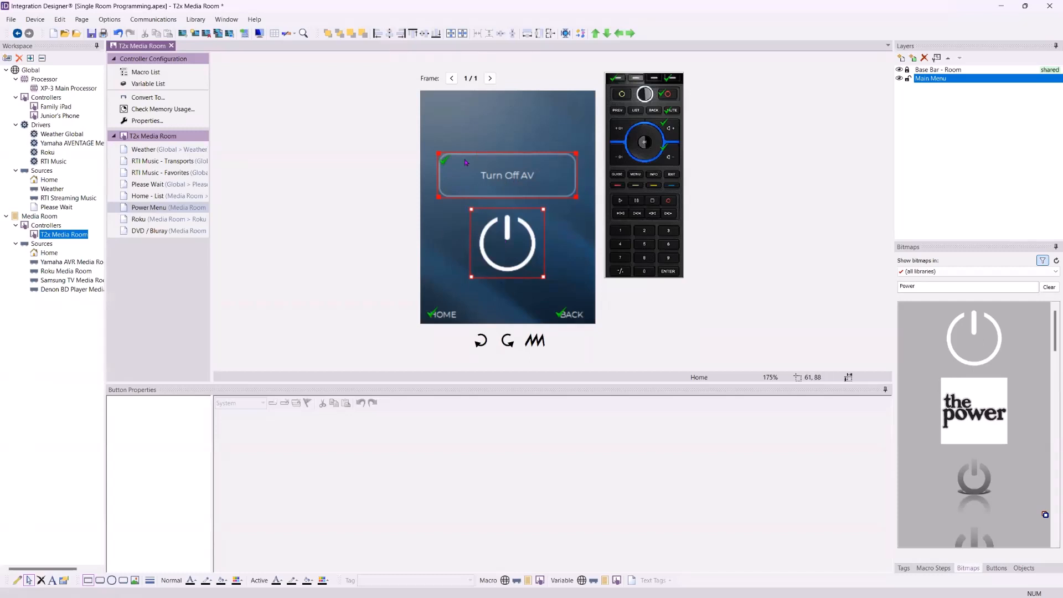
click(451, 35)
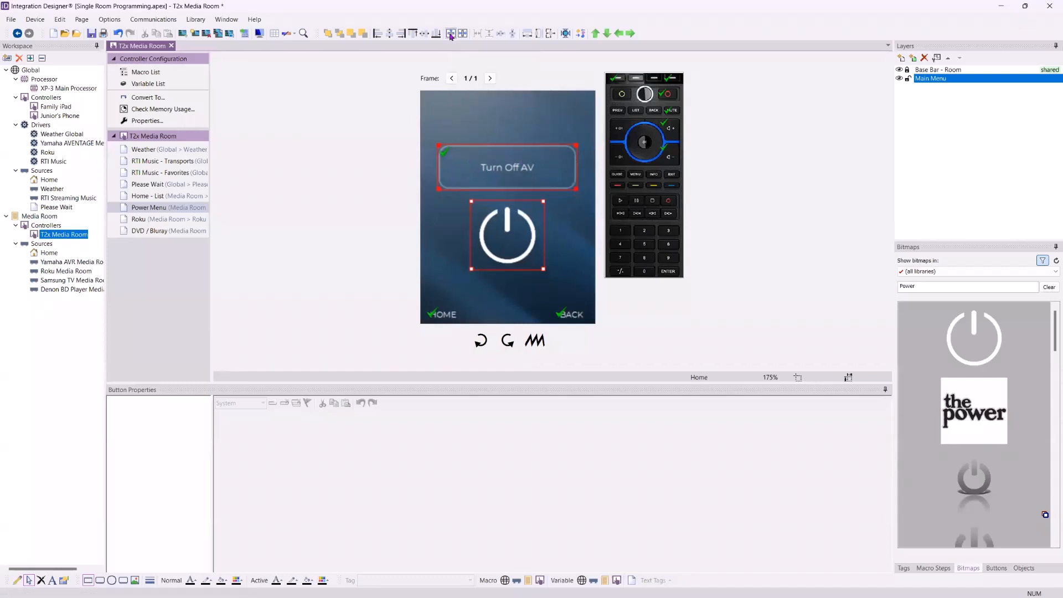
click(335, 234)
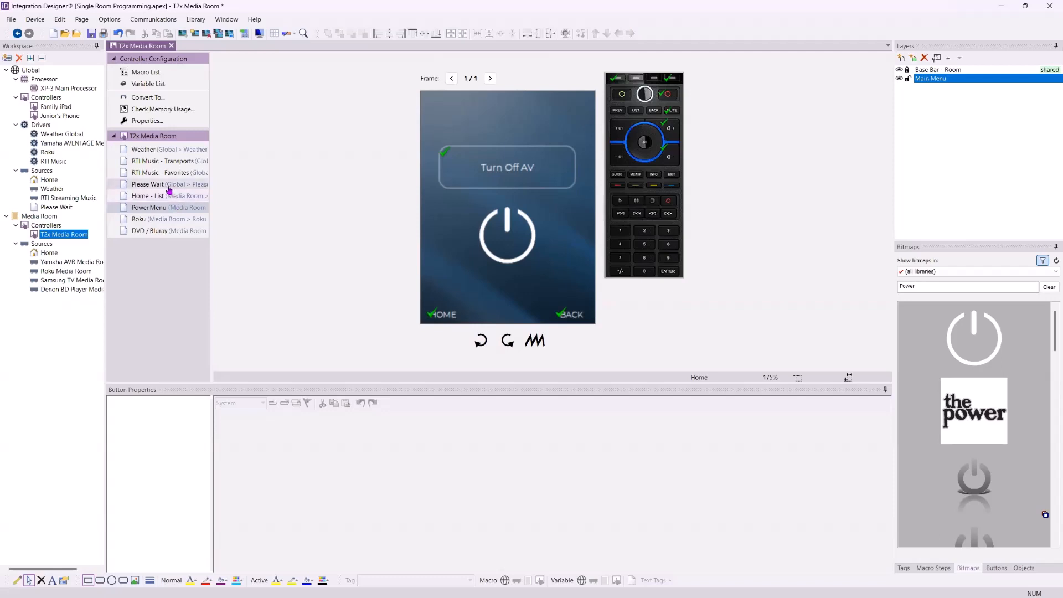
- View the Please Wait page with its hourglass, then open the XP-3 Main Processor configuration
click(165, 184)
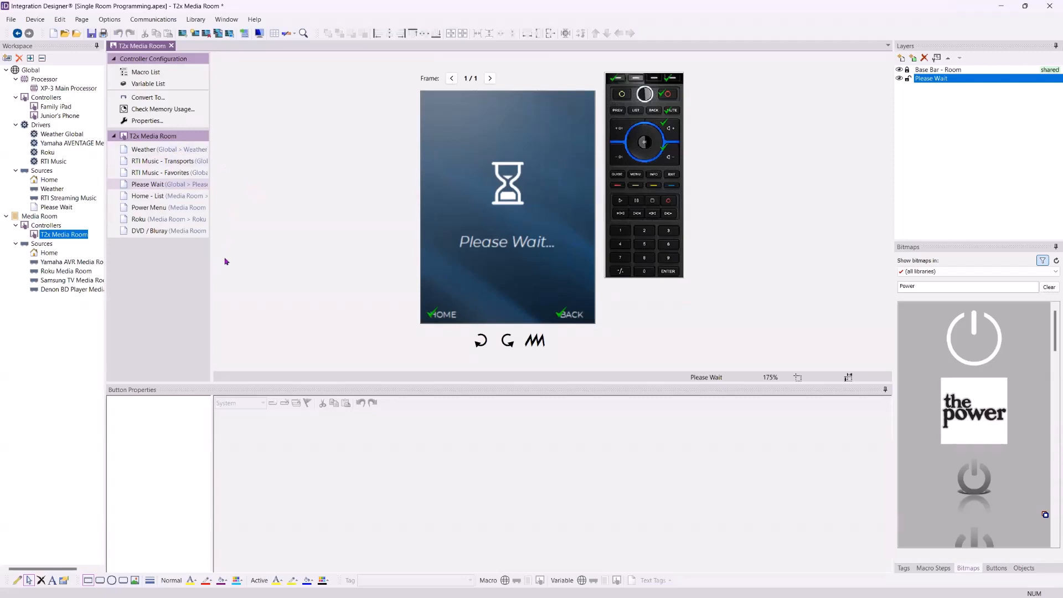
click(51, 342)
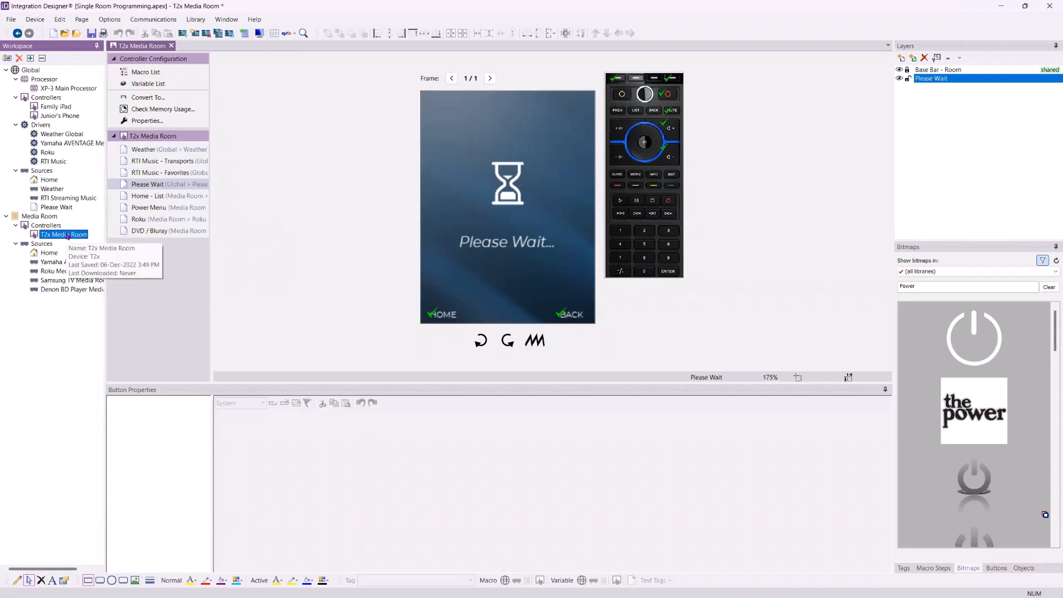
click(60, 90)
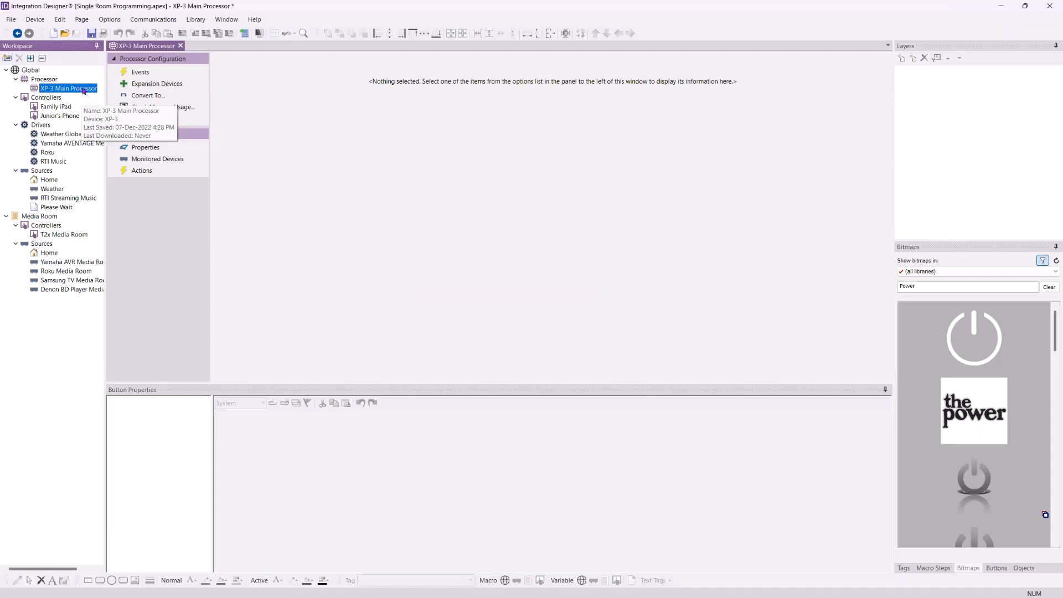
- List the local network devices and view the XP-3's firmware 22.3.31 release notes
click(152, 21)
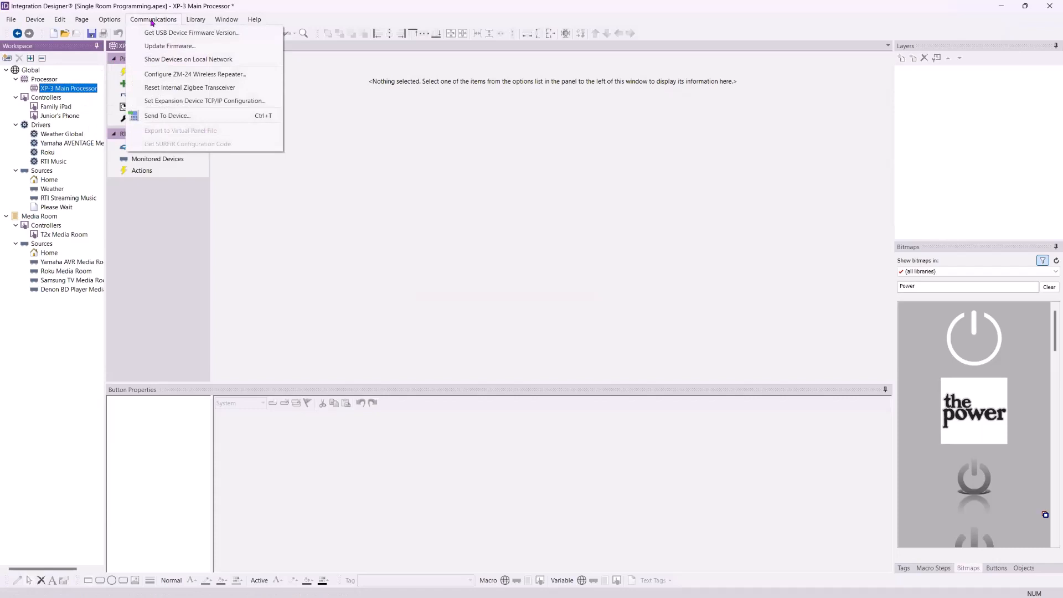
click(165, 59)
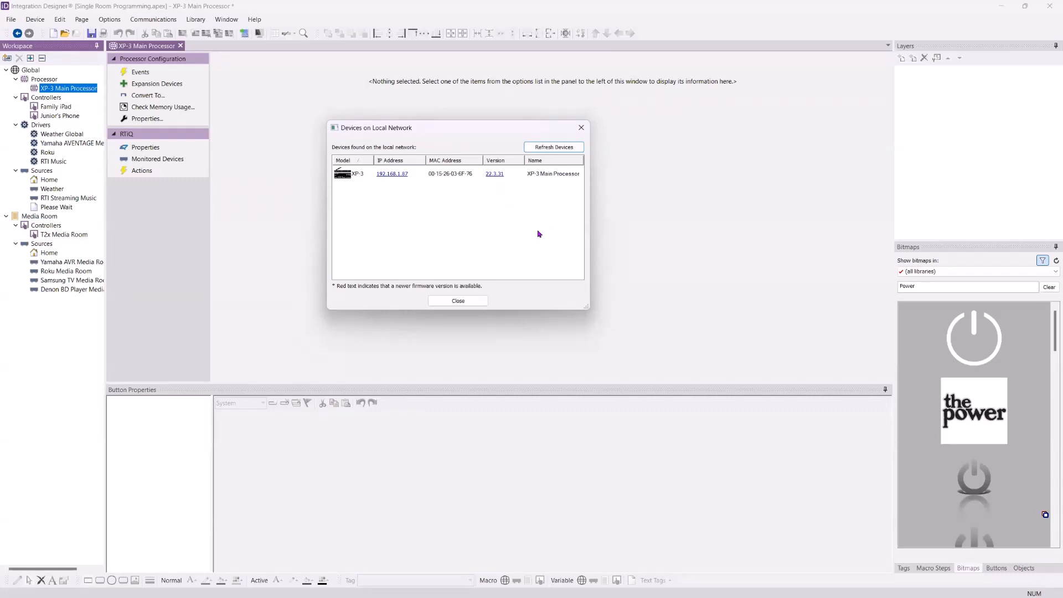
click(493, 175)
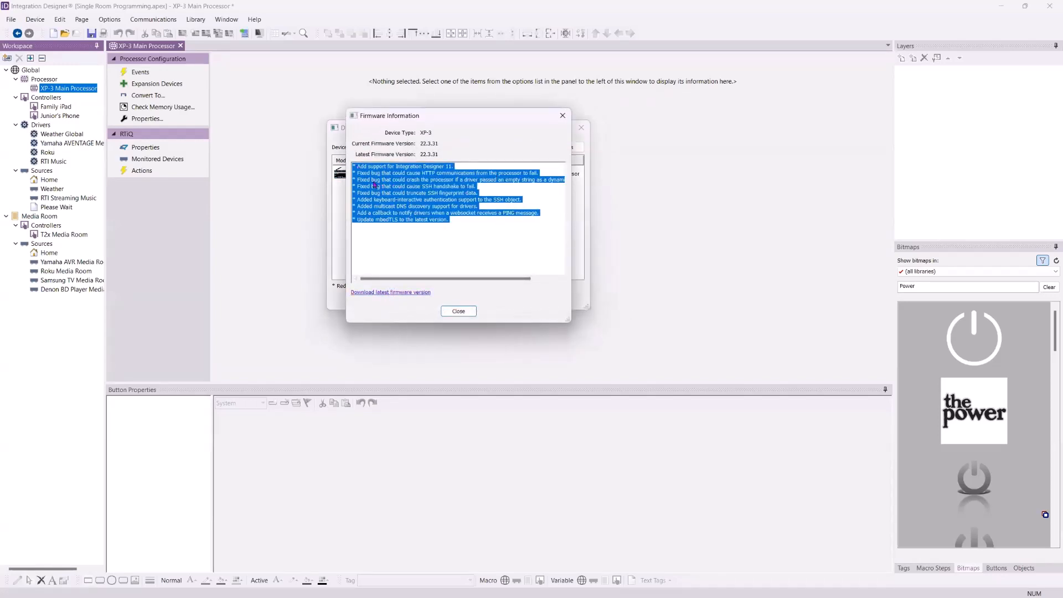
- Request the latest XP-3 firmware download, then close the Firmware Information release notes
click(373, 294)
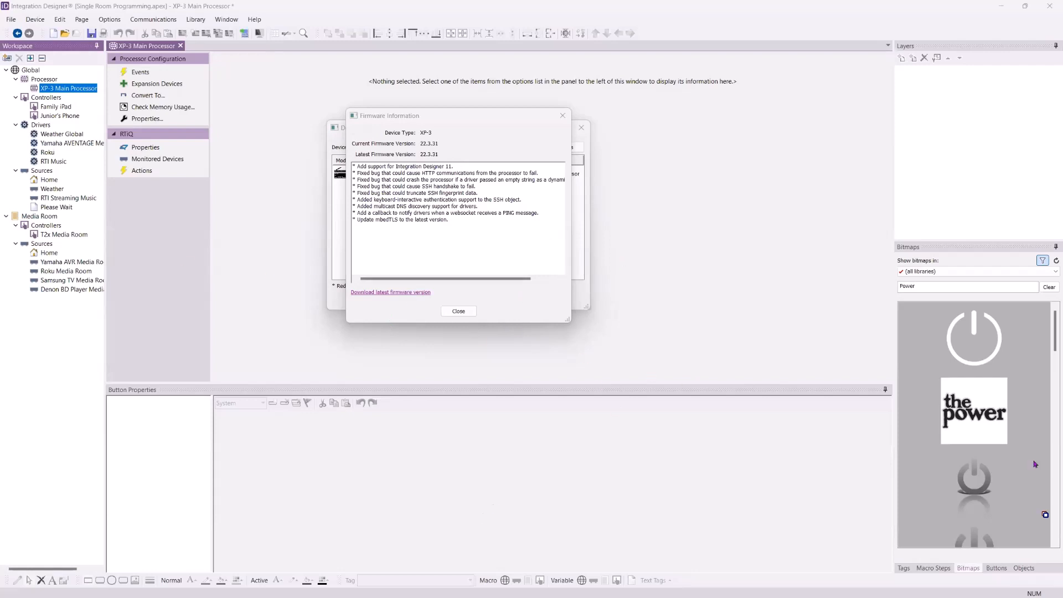
click(463, 314)
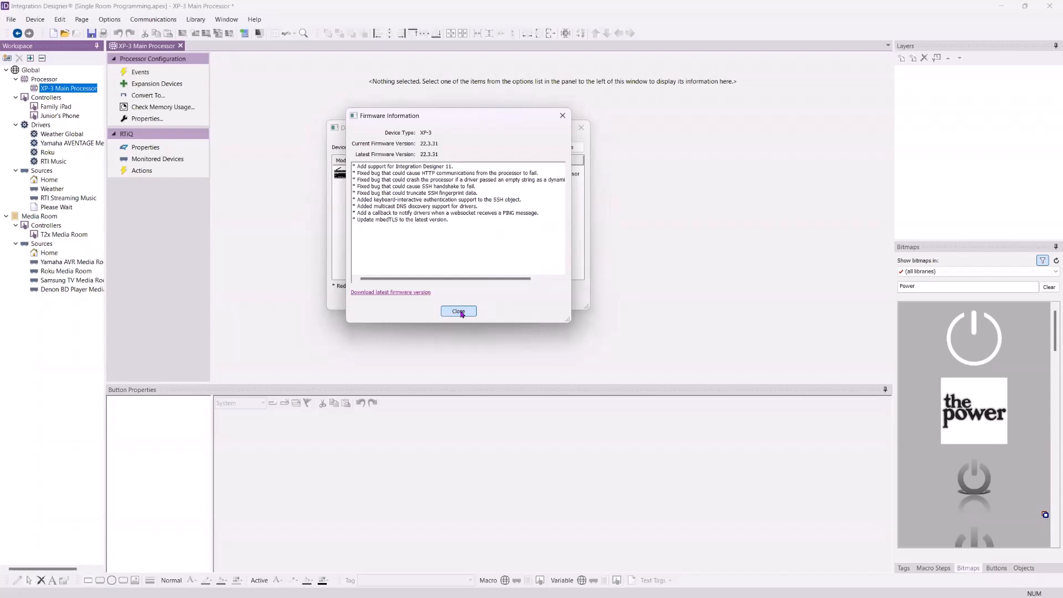
click(459, 312)
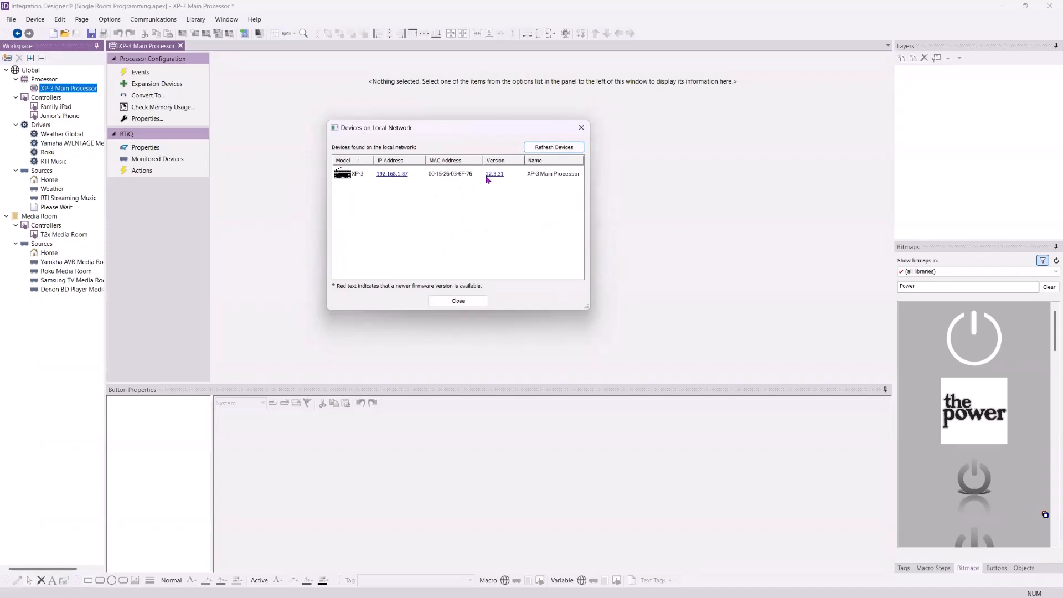
- Close the Devices on Local Network list and bring up the Communications menu
click(465, 302)
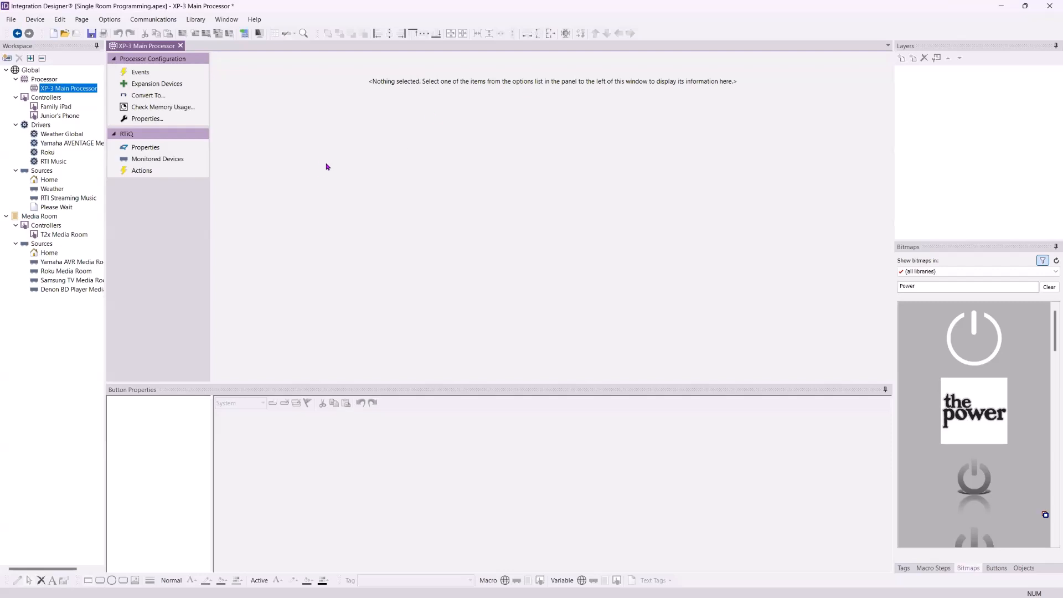
click(153, 19)
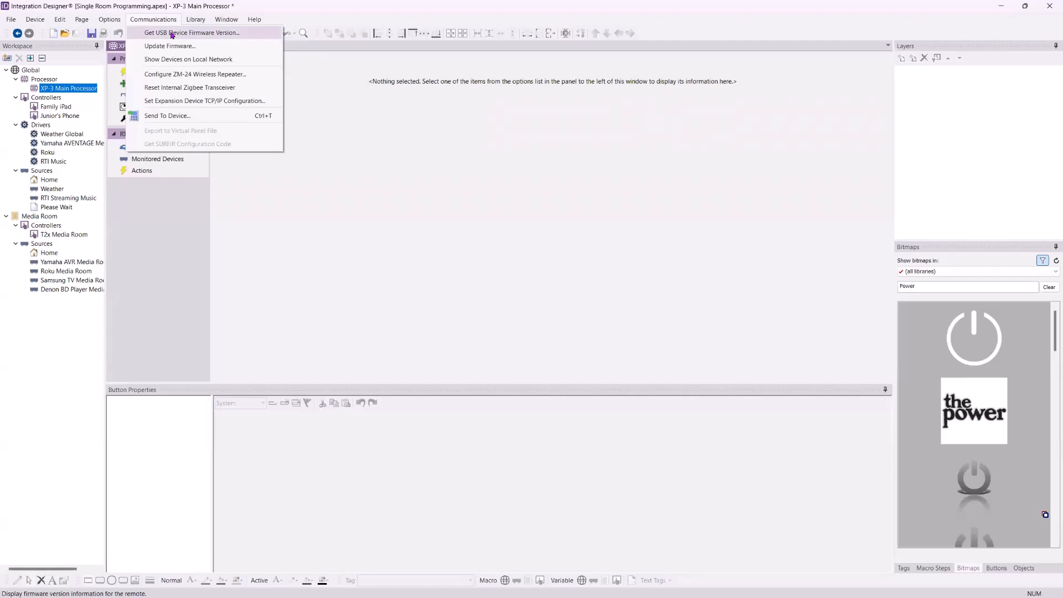
- Check the USB-connected T2x firmware (22.3.31, bootloader 1.5) and move the info dialog up-left
click(172, 33)
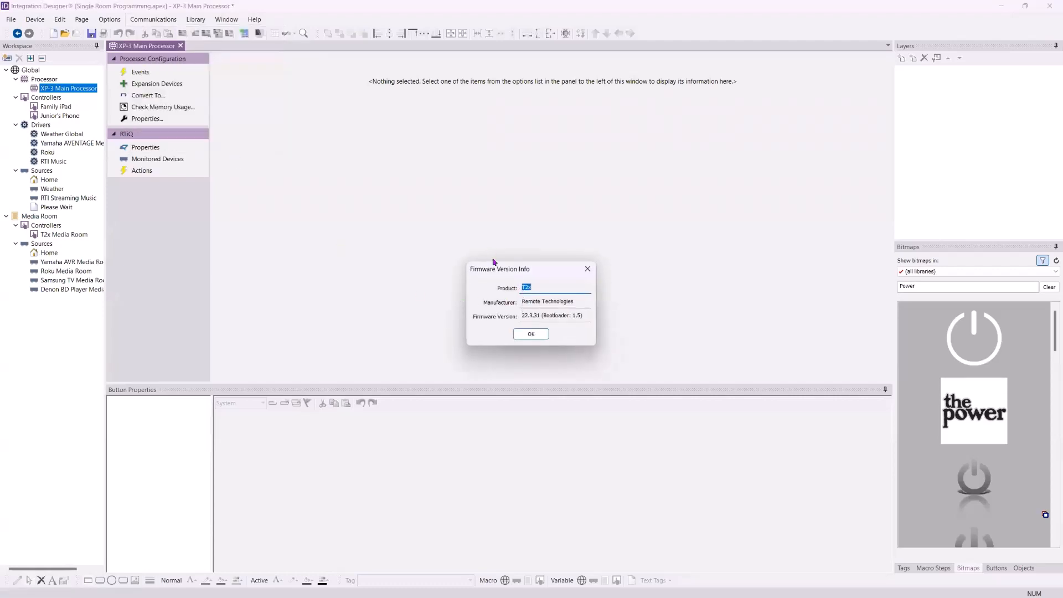
drag(493, 269, 382, 164)
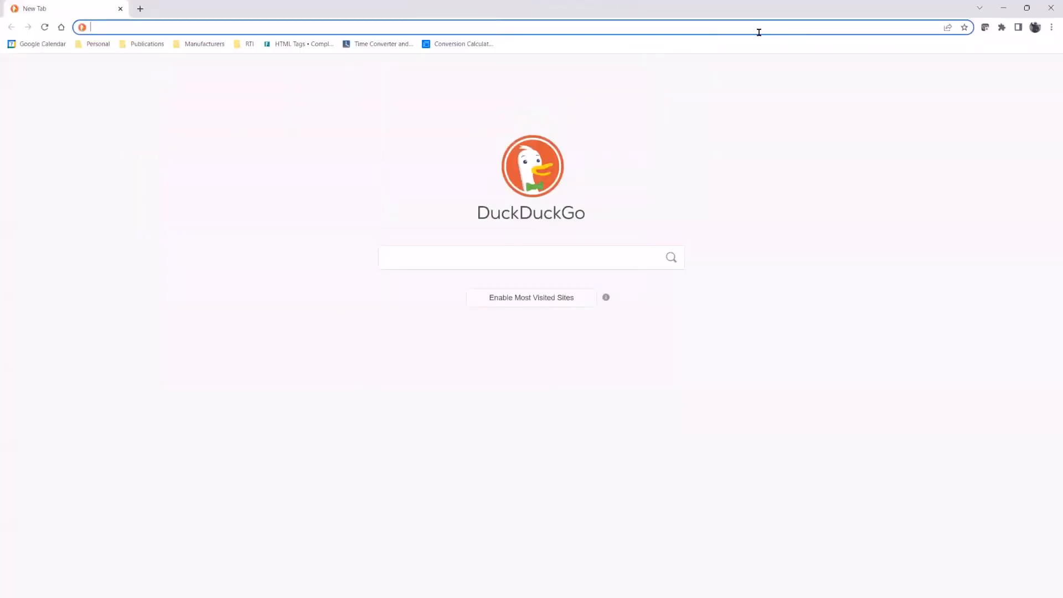
- Load rticontrol.com and go to the Firmware page's Wireless Interfaces section
text(rt)
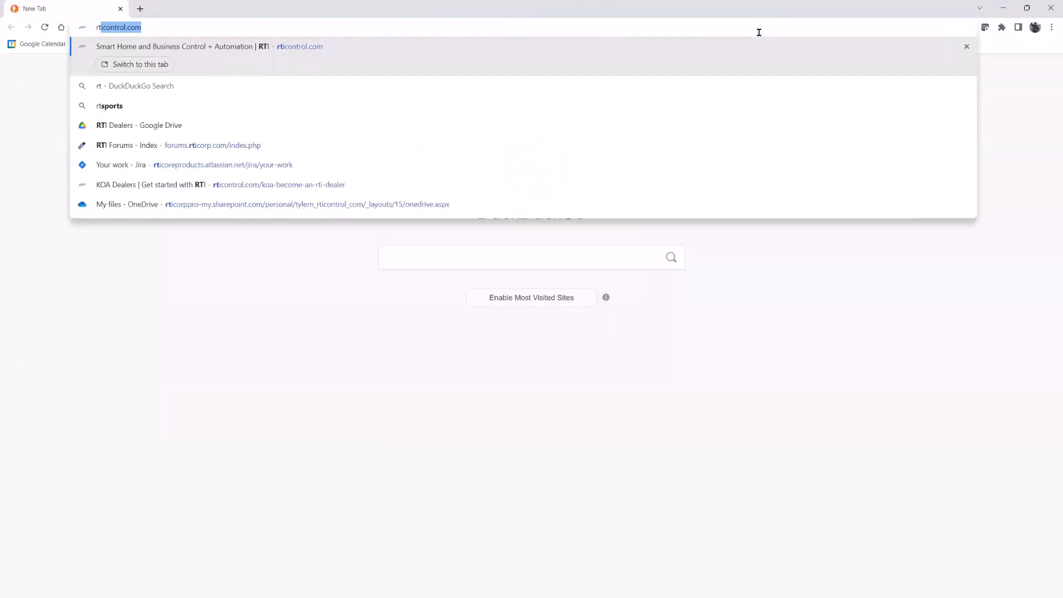
key(Return)
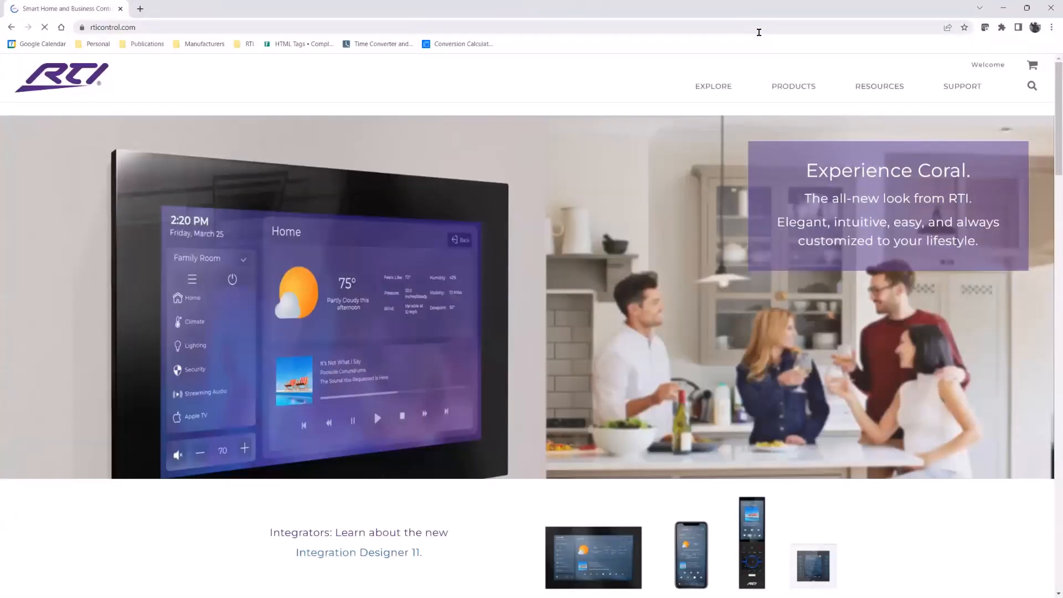
mouse_move(952, 87)
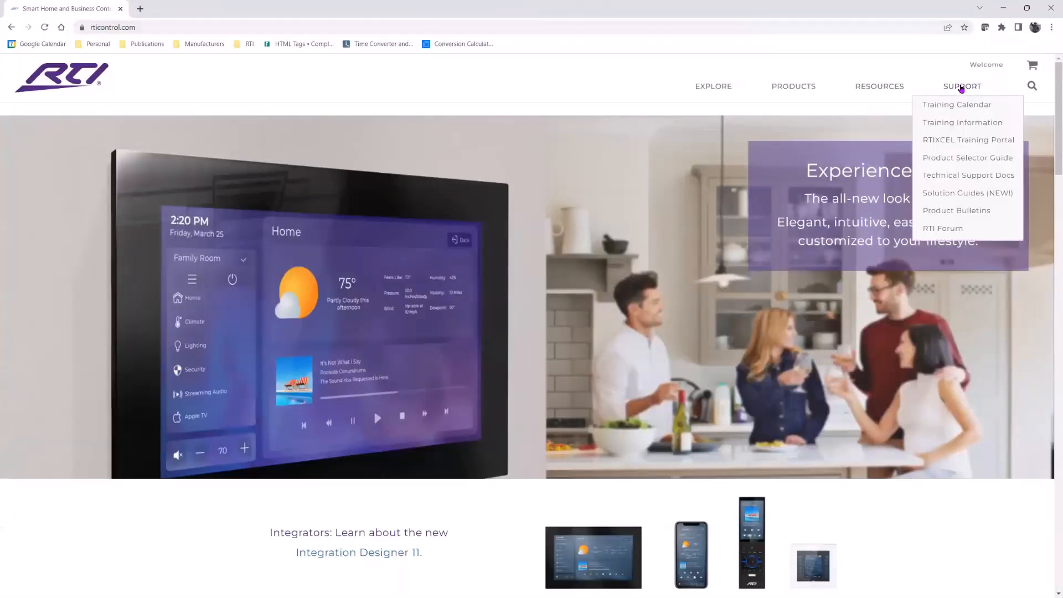
mouse_move(897, 93)
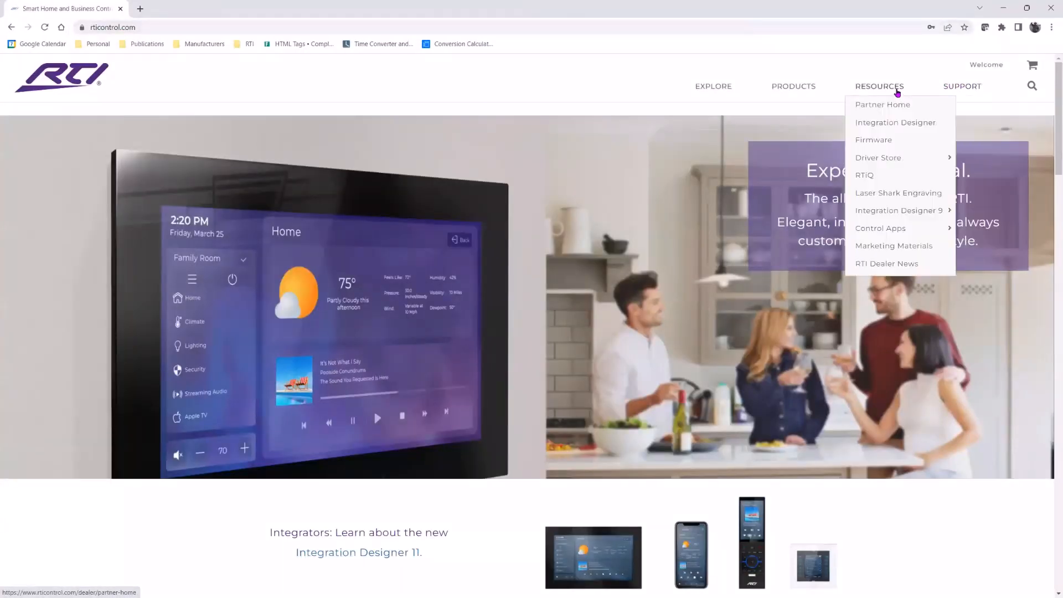
click(874, 143)
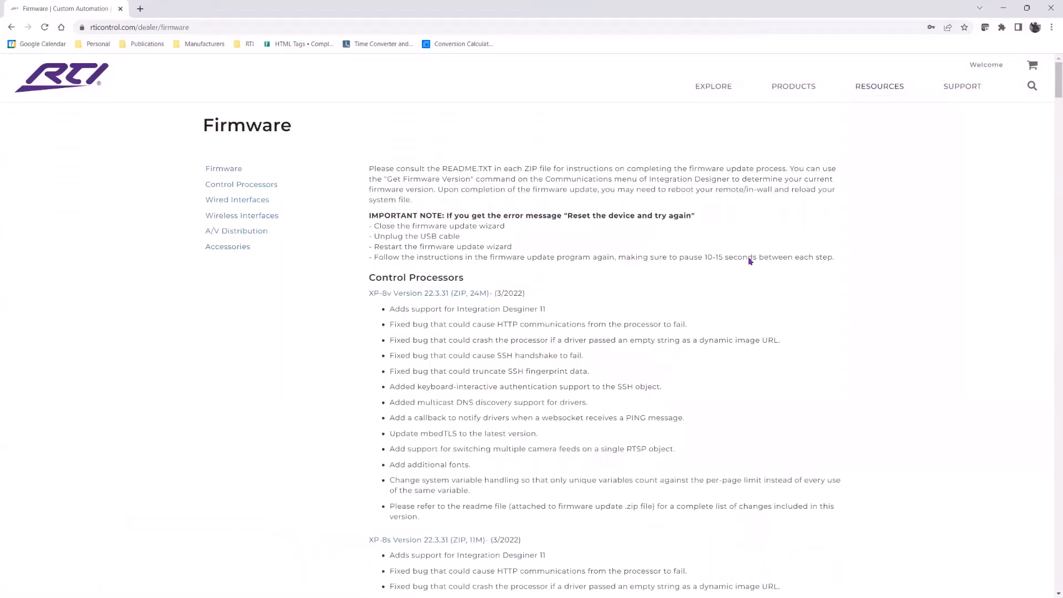
click(238, 220)
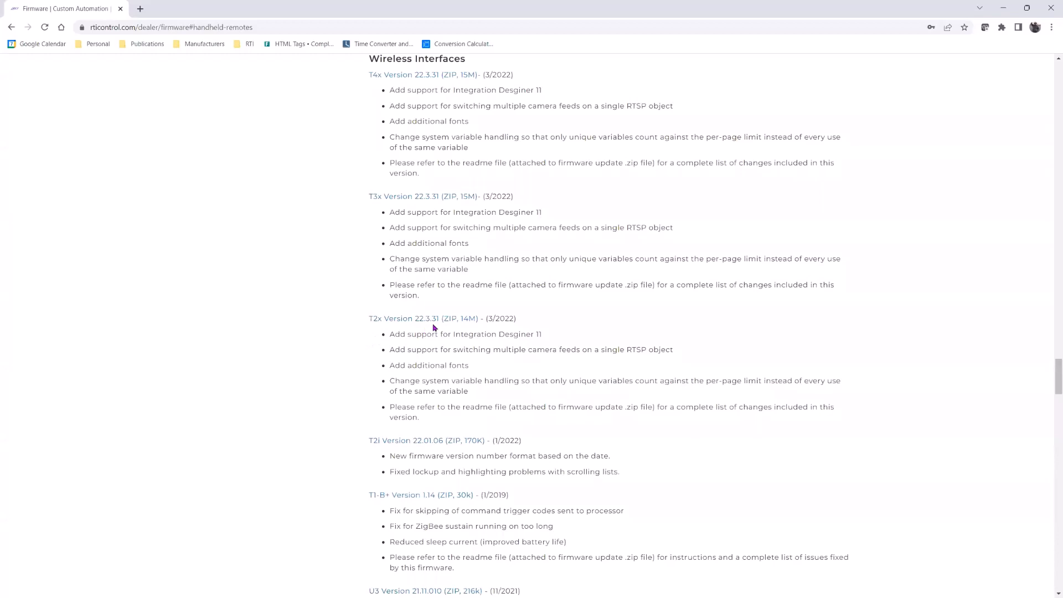
- Compare the listed T2x firmware 22.3.31 with Integration Designer, then minimize Chrome
key(alt+Tab)
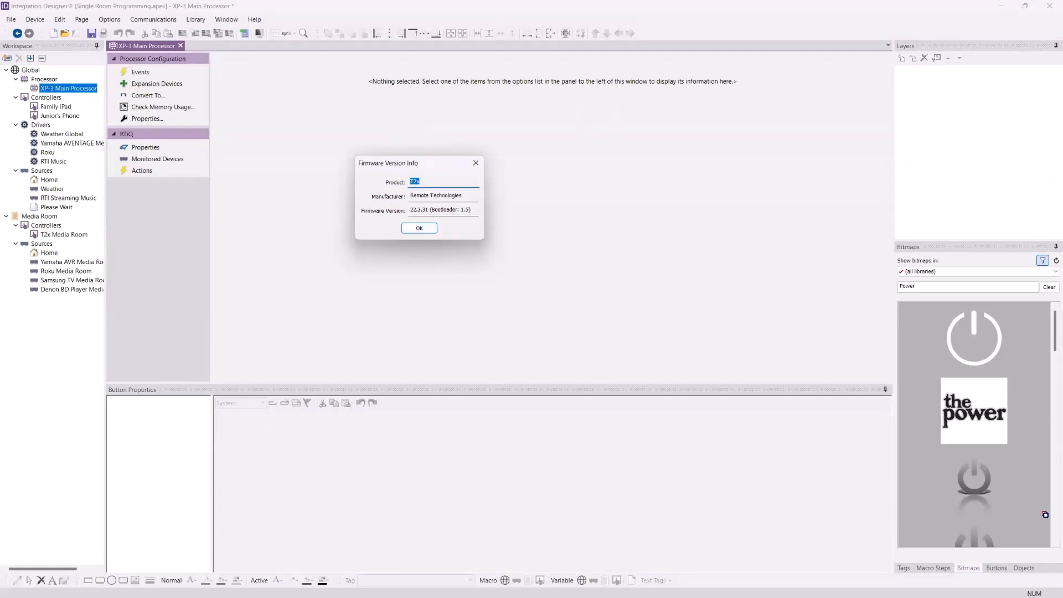
key(alt+Tab)
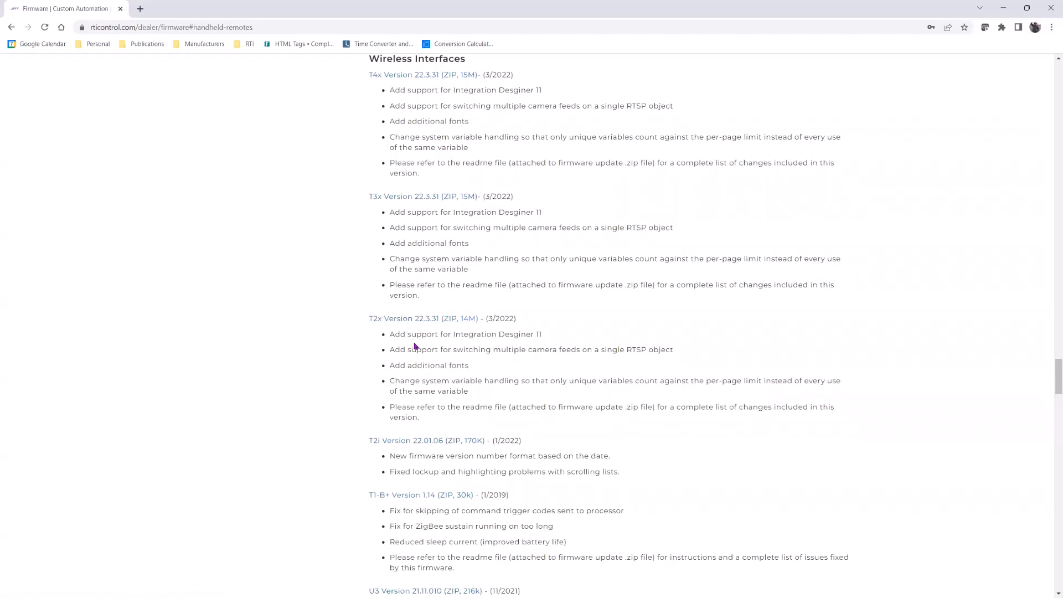
click(1001, 8)
- Dismiss the firmware info and save the system as a copy with the name ending 'v002'
click(419, 228)
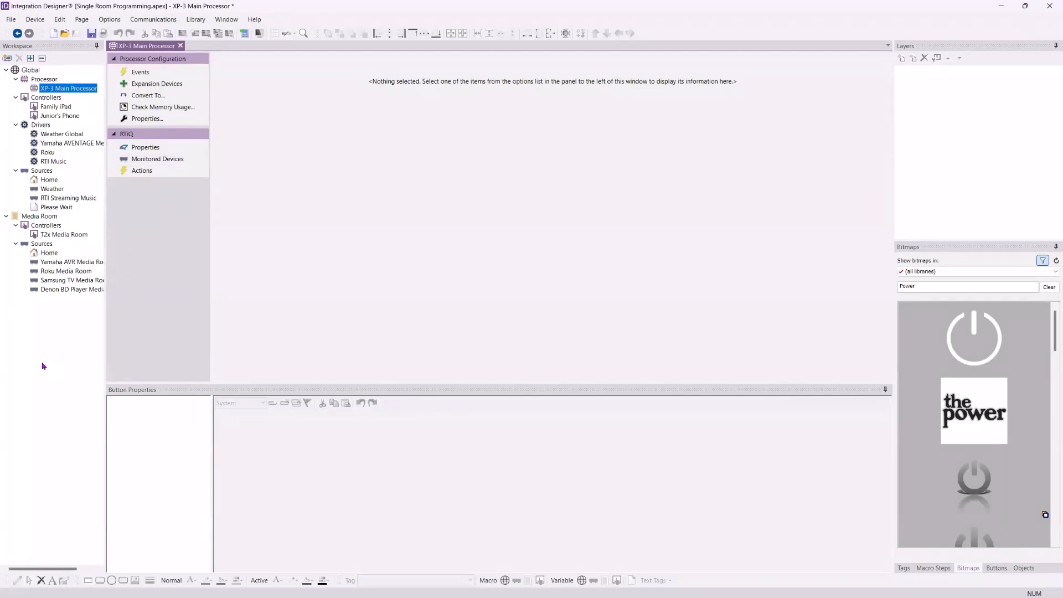
click(244, 34)
click(10, 20)
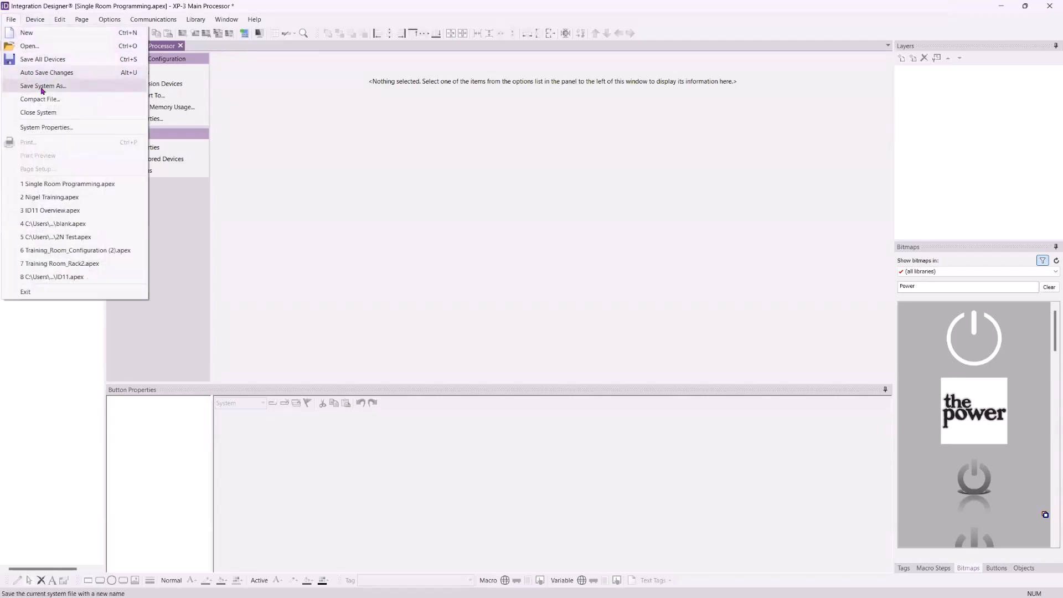
click(22, 85)
drag(190, 206, 146, 208)
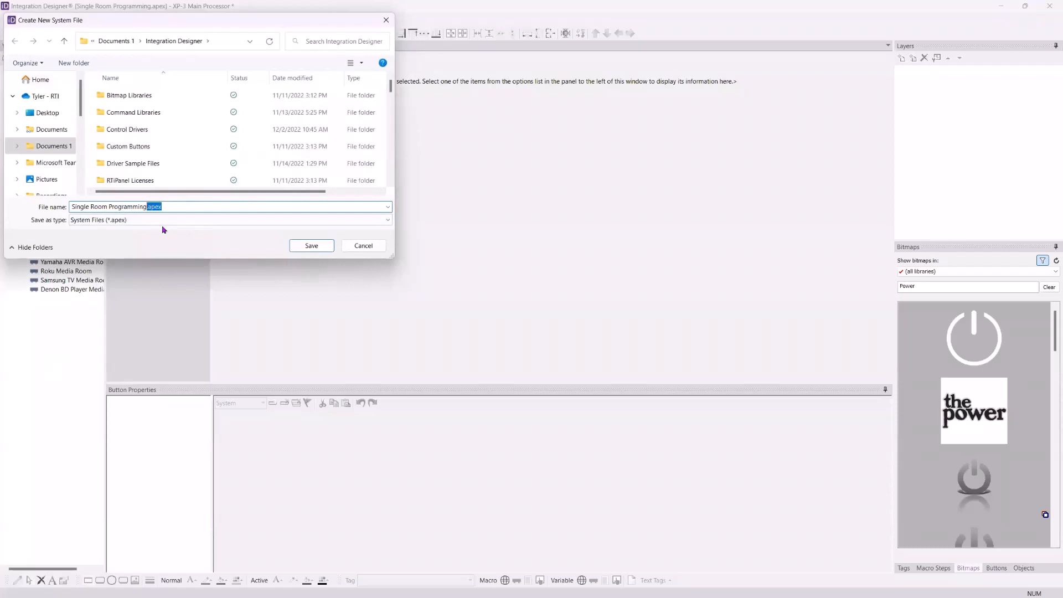
text(v002)
click(312, 246)
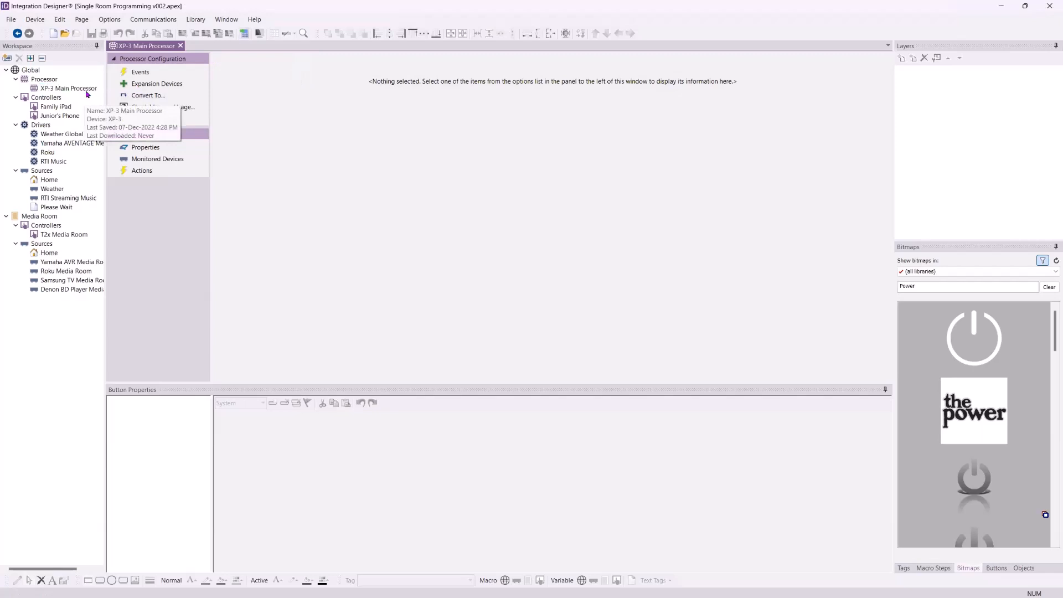
- Confirm the XP-3 Main Processor's network settings use DHCP and allow network programming
click(147, 119)
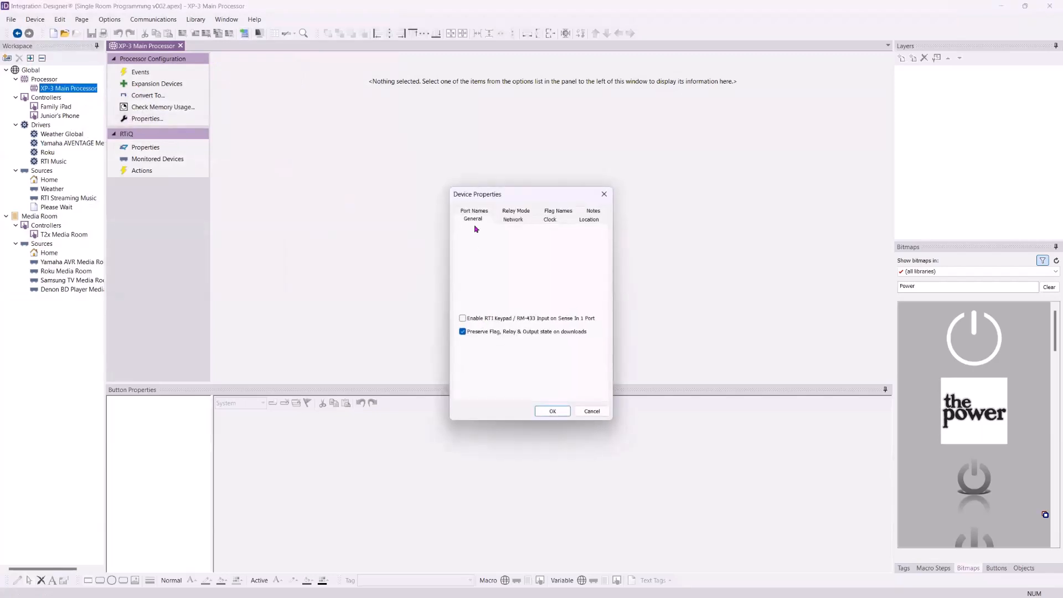
click(515, 220)
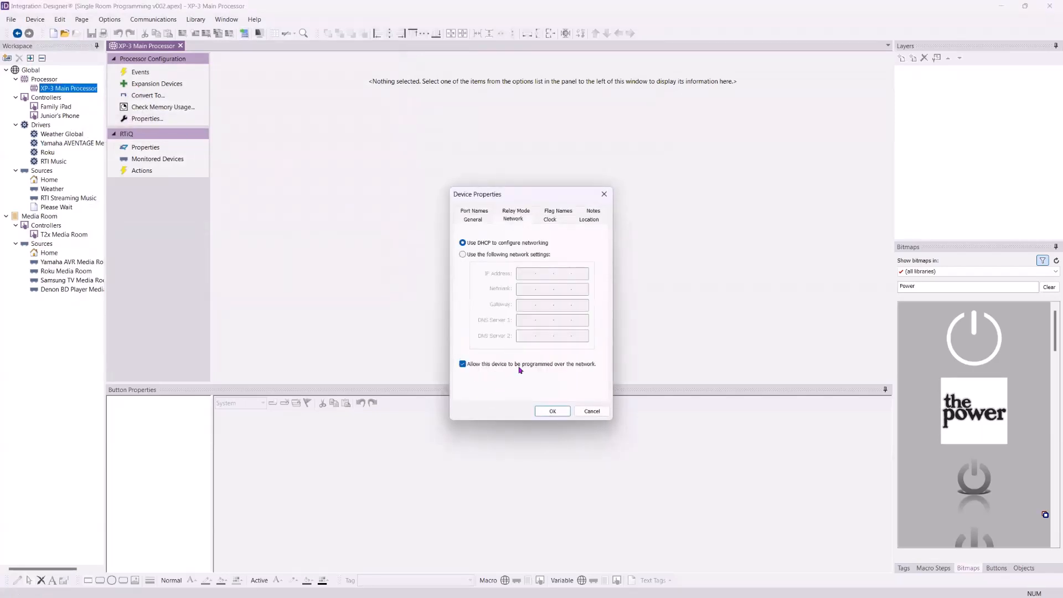
click(552, 411)
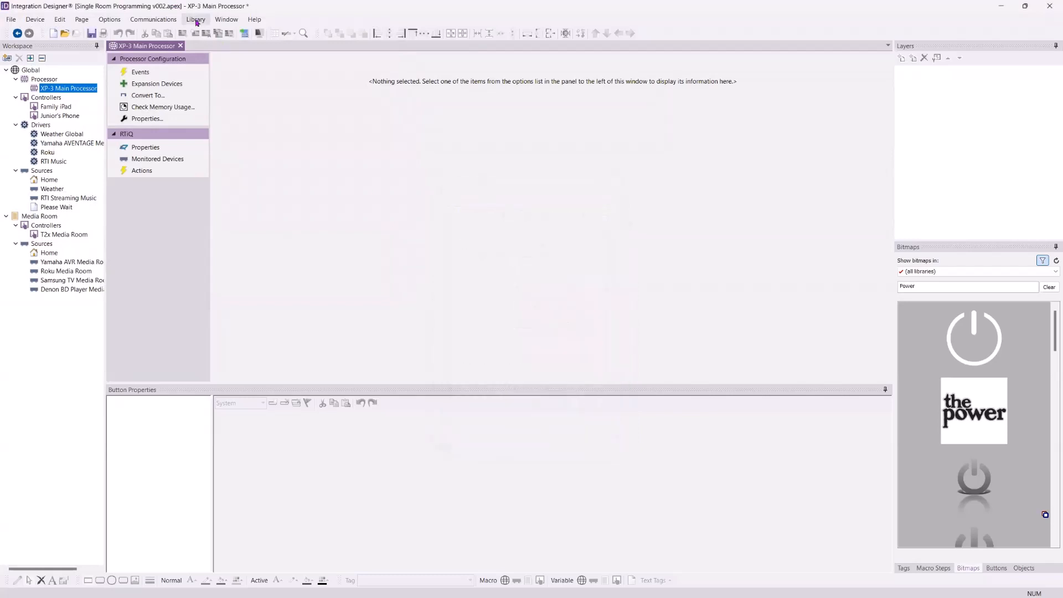
- Send programming to the XP-3 Main Processor over Ethernet using the networked device
click(243, 35)
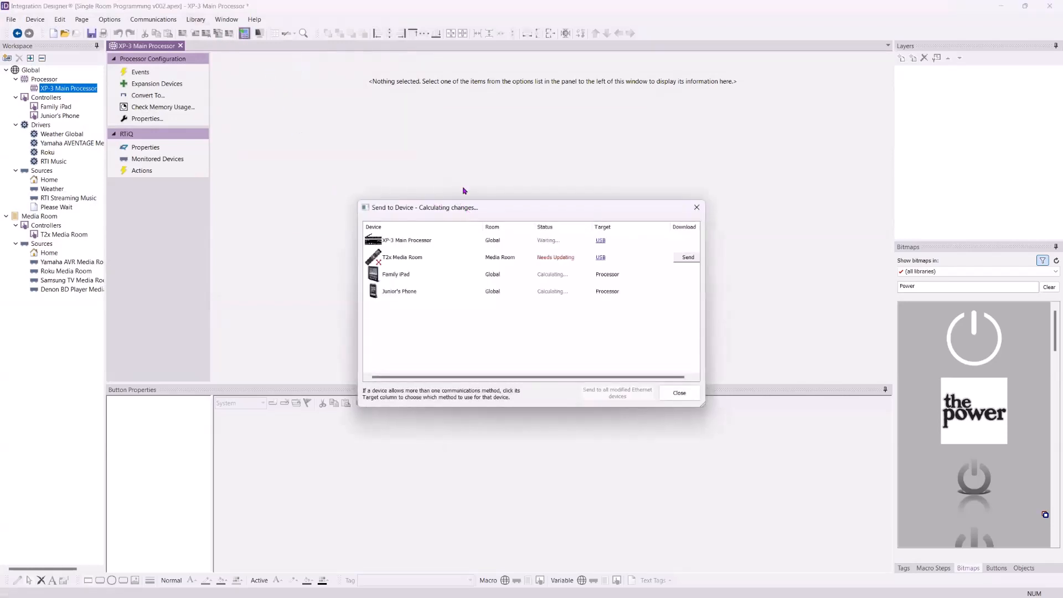
drag(468, 207, 410, 92)
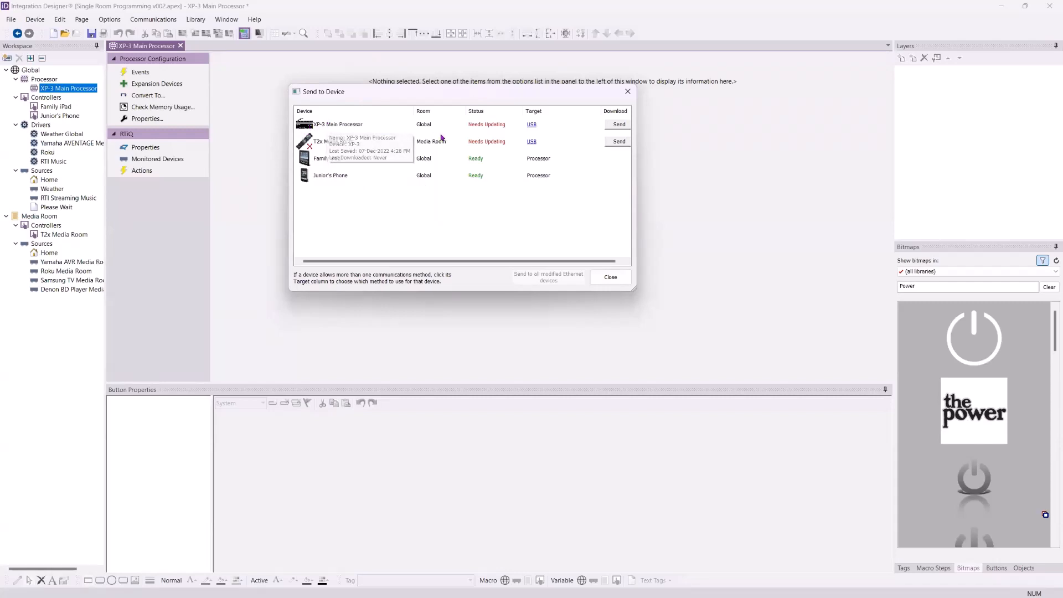
click(531, 126)
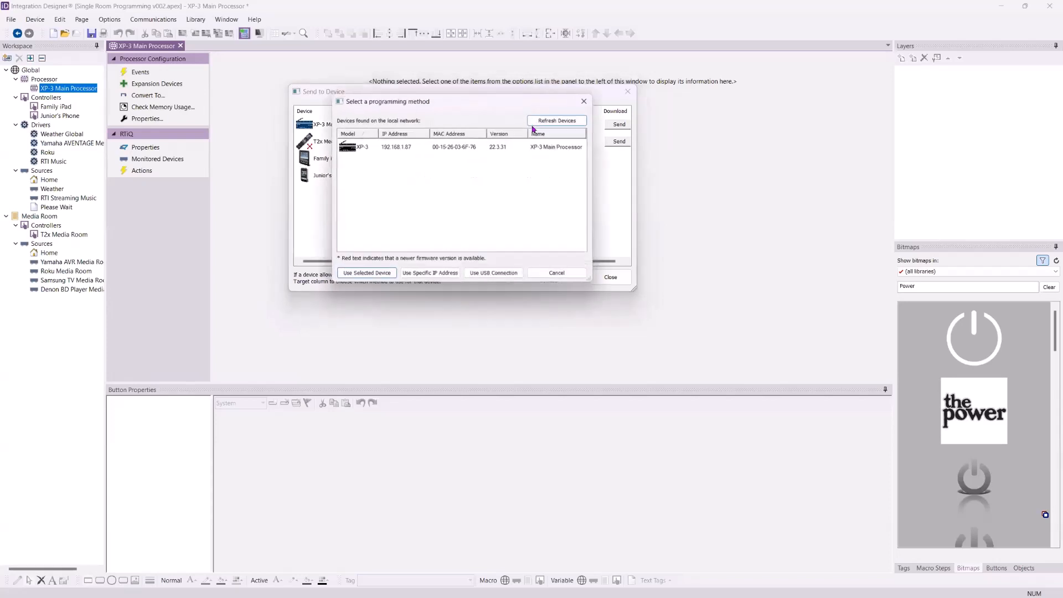
click(408, 147)
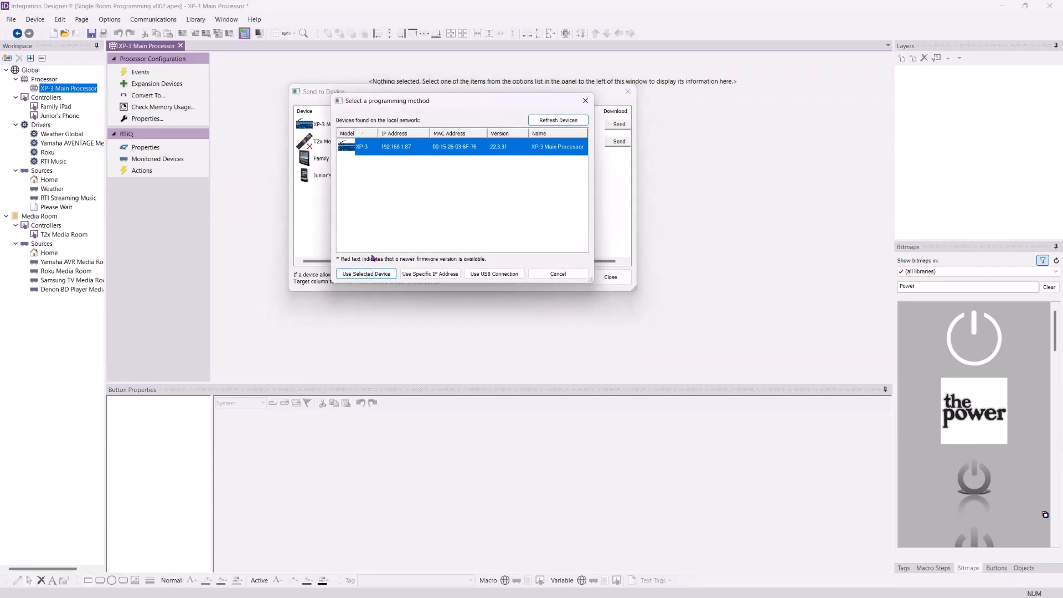
click(371, 274)
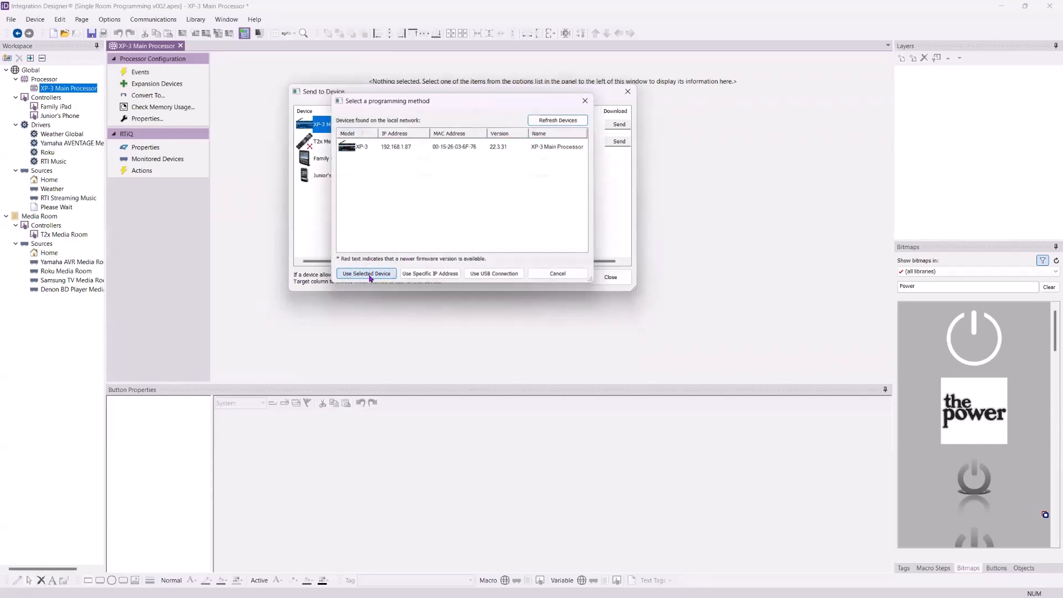
click(616, 125)
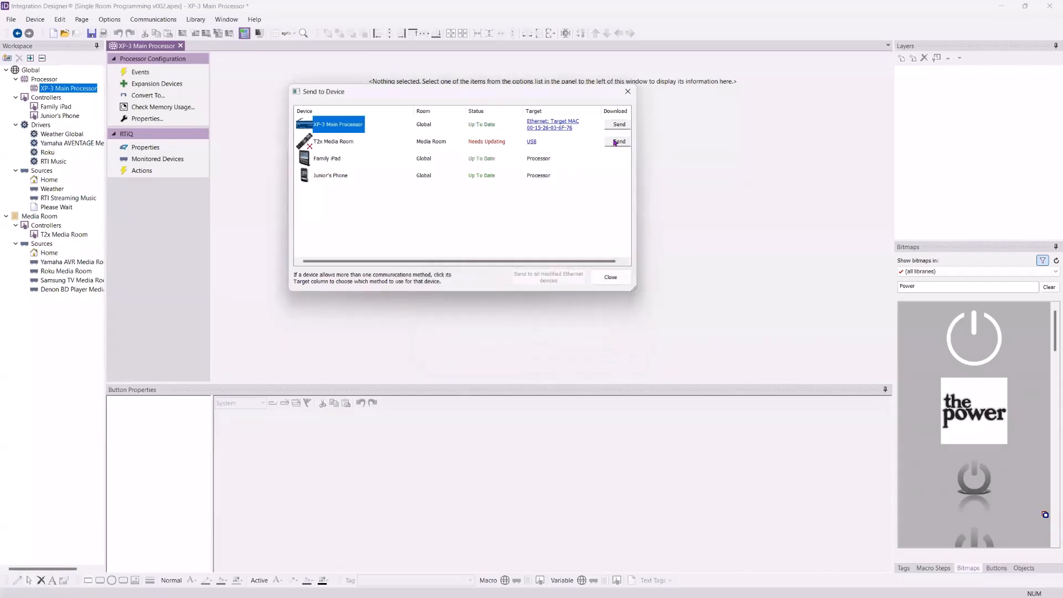
- Send programming to the T2x Media Room remote over USB and close the transfer list
click(531, 142)
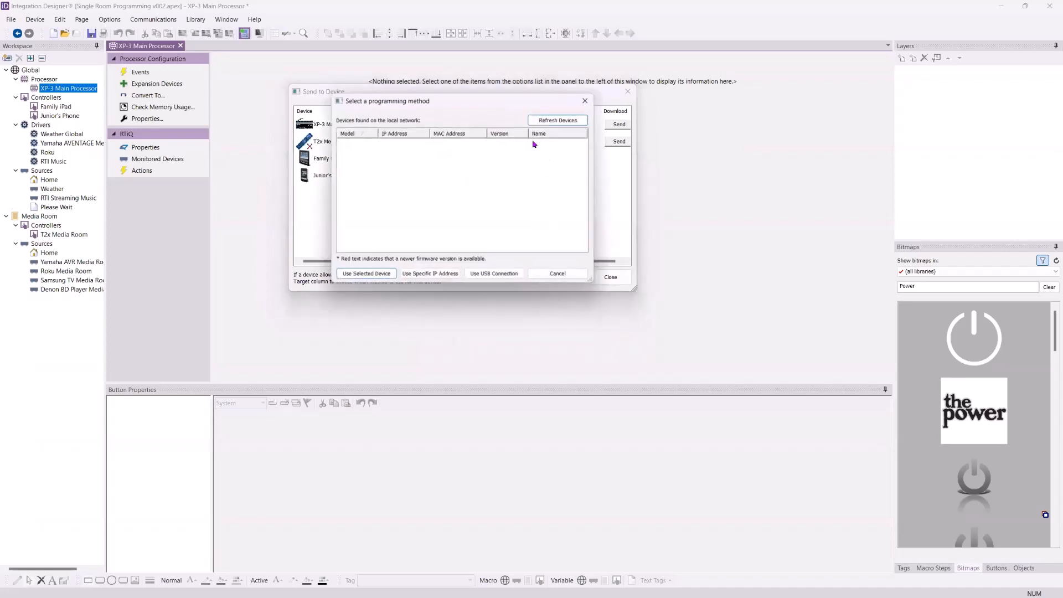
click(570, 275)
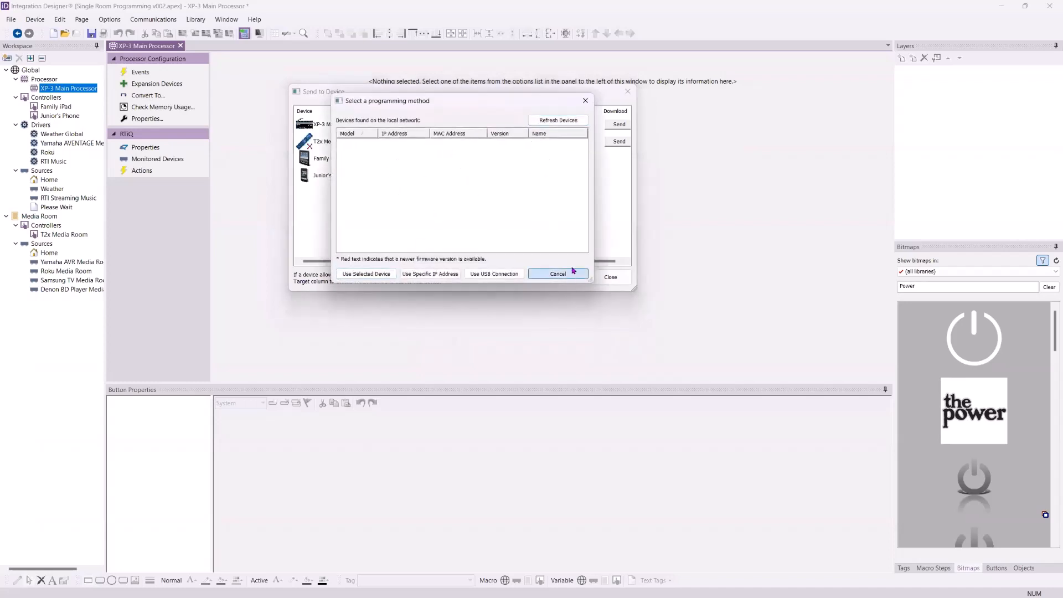
click(619, 141)
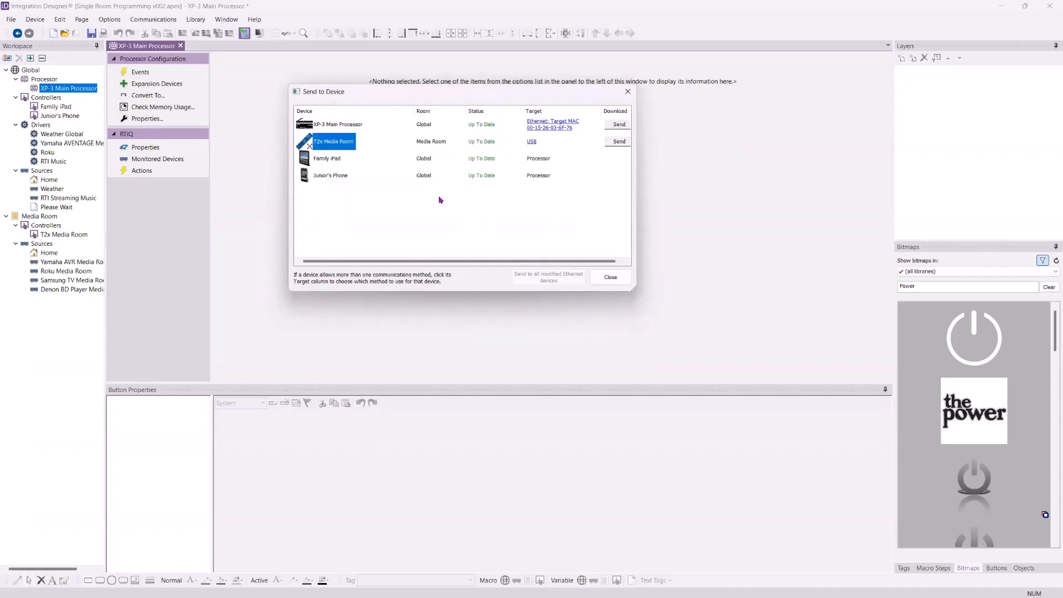
click(351, 165)
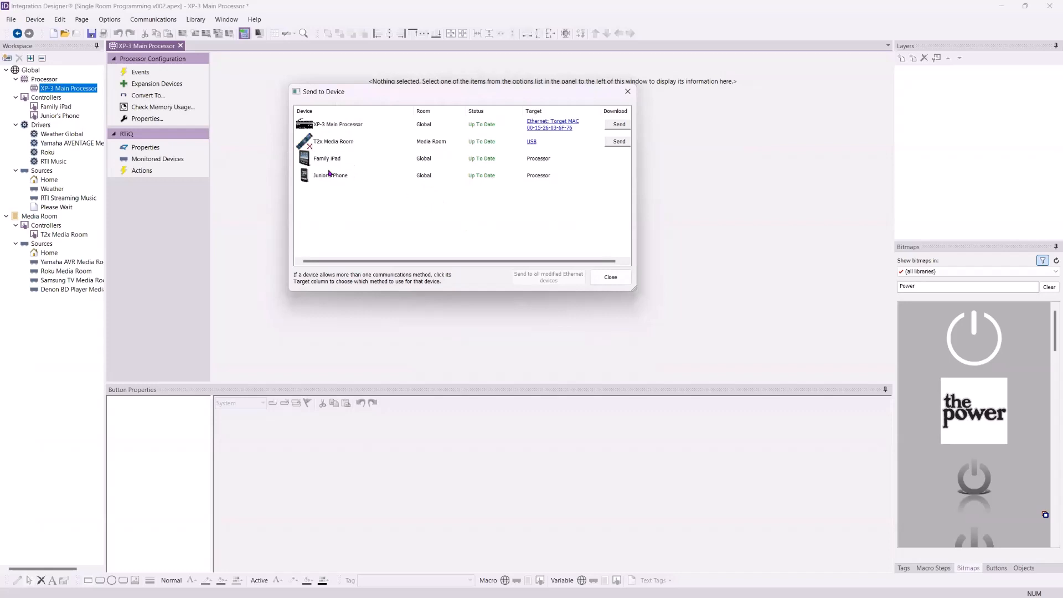
mouse_move(329, 176)
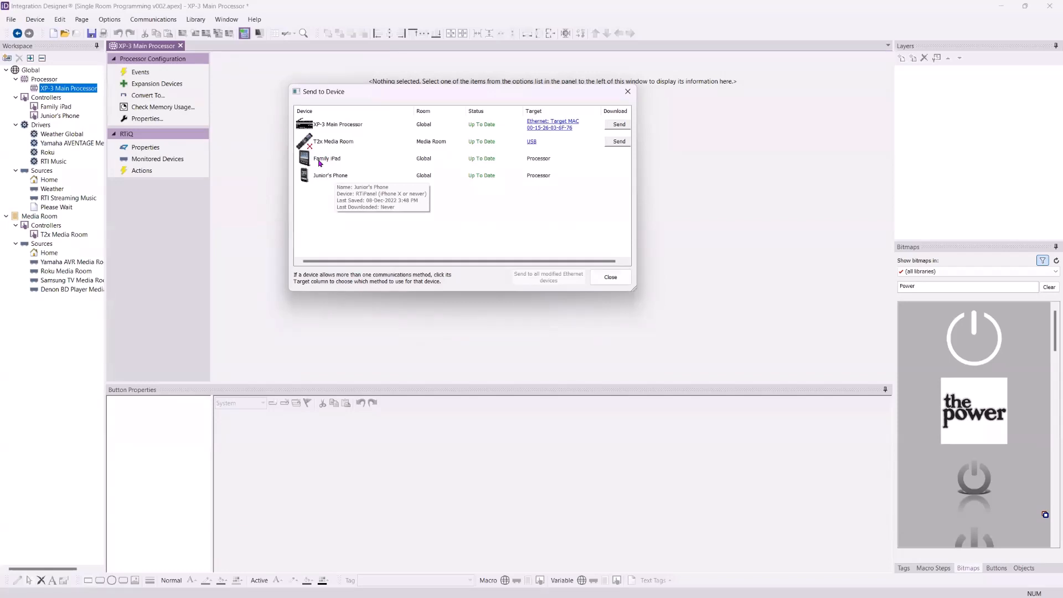
click(610, 277)
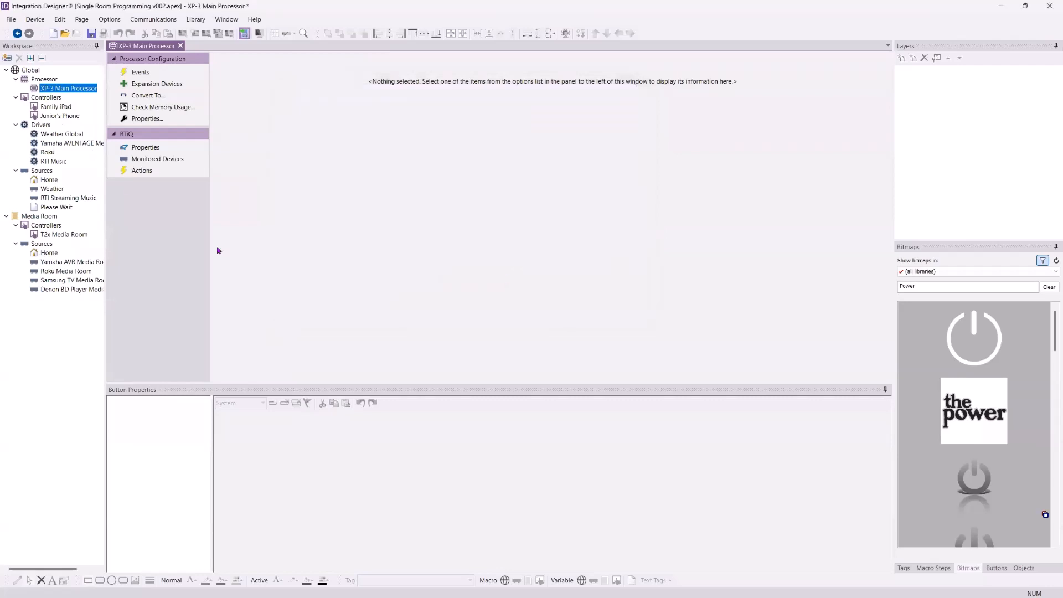
- Open the Family iPad controller from Global > Controllers to show its Home page
double_click(57, 107)
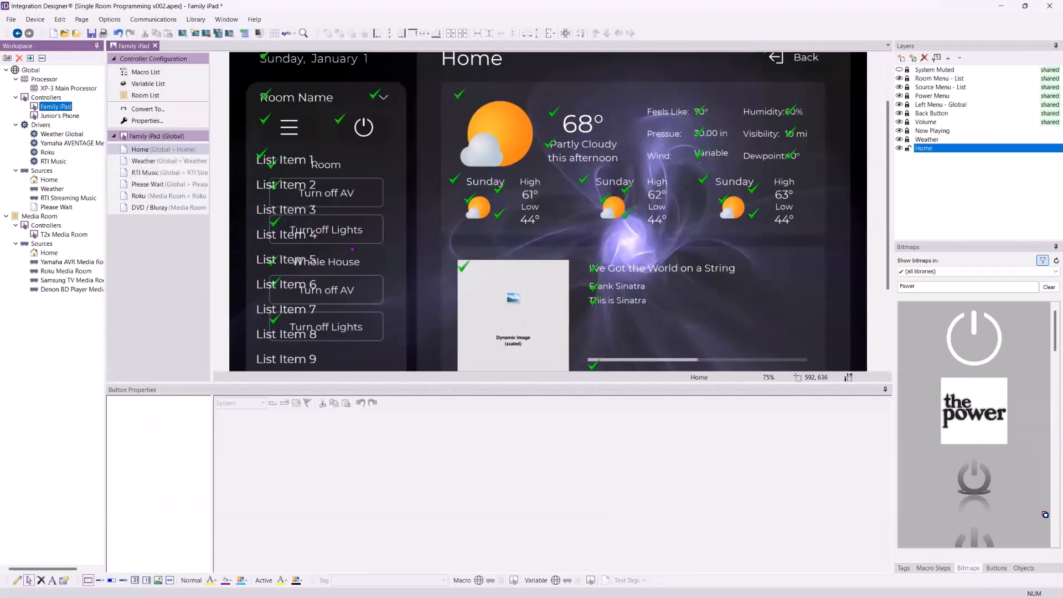
click(598, 228)
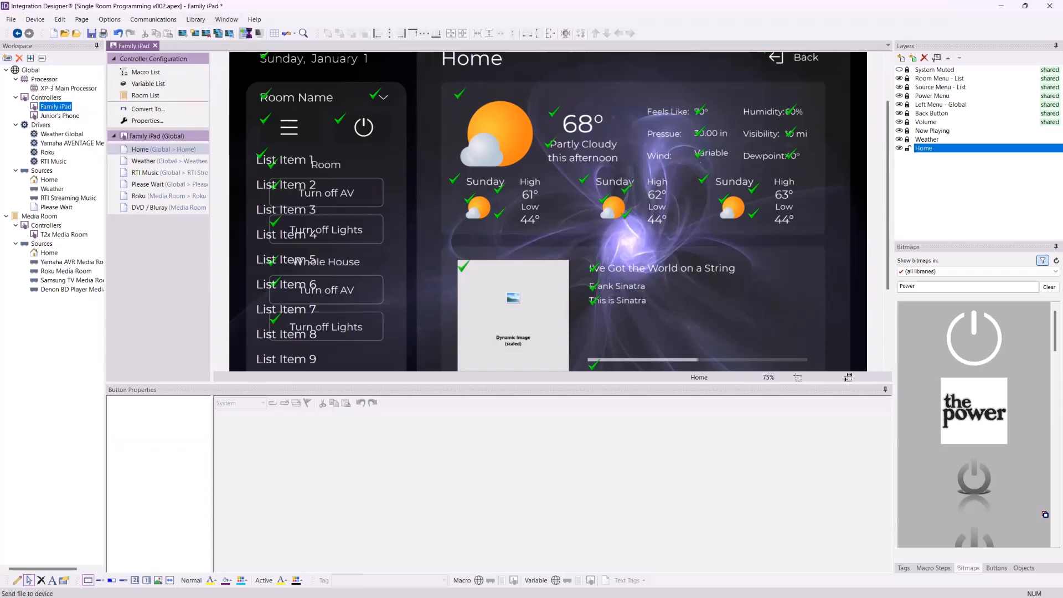
click(244, 33)
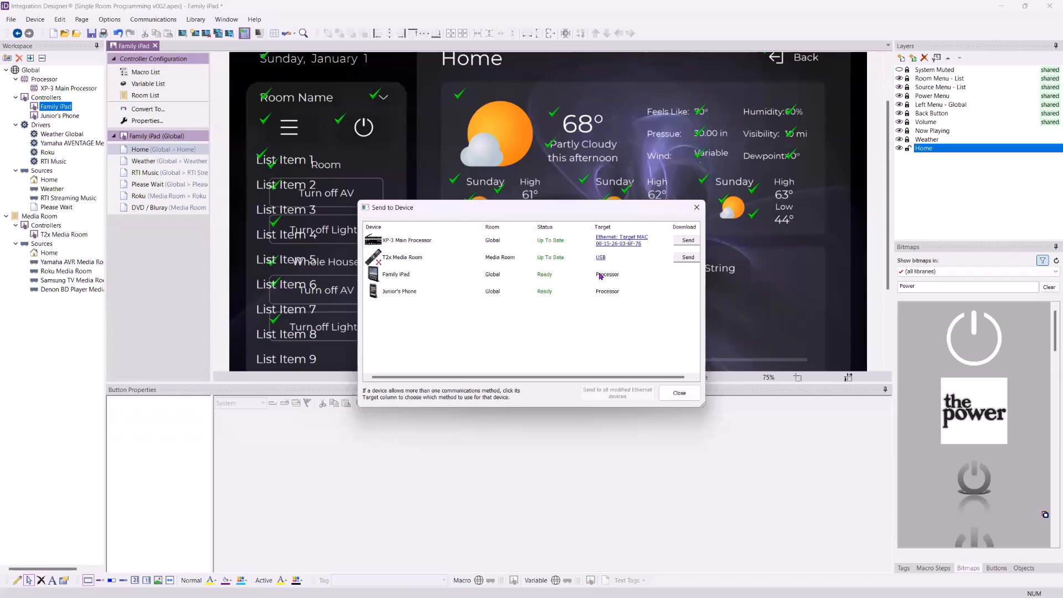
click(679, 393)
mouse_move(62, 110)
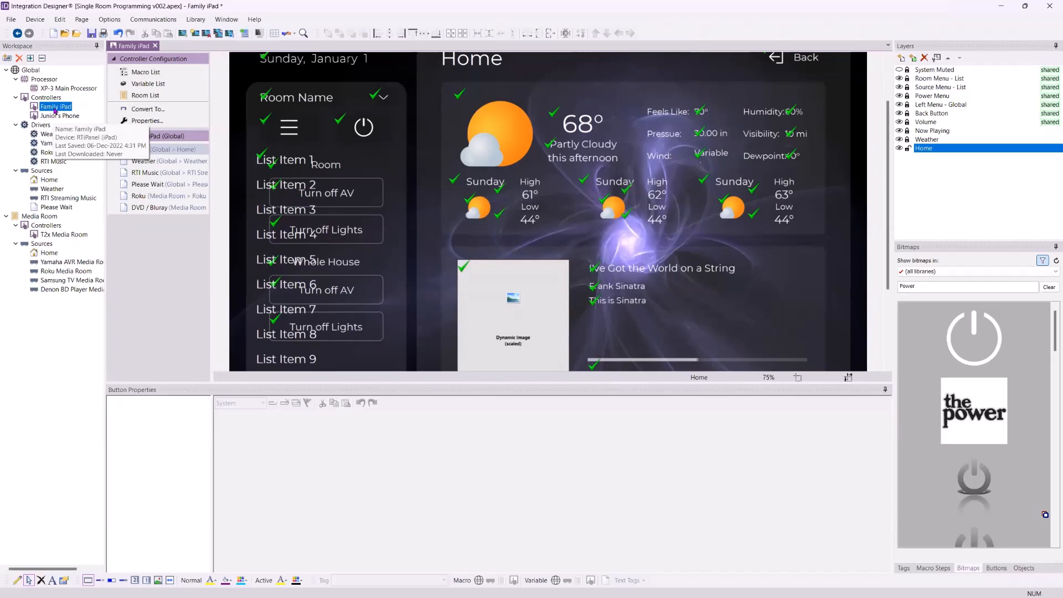
click(41, 332)
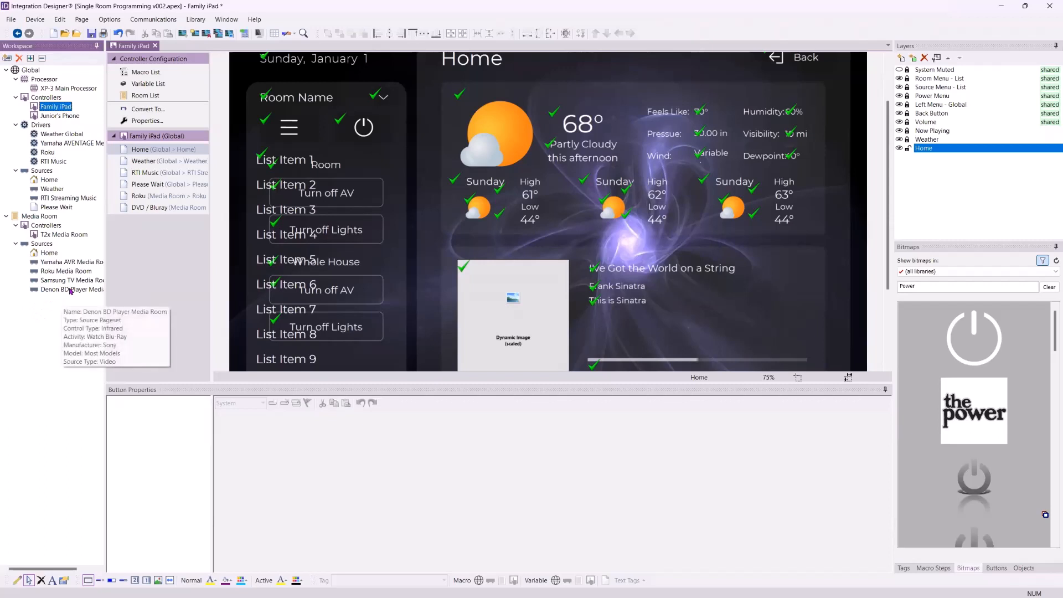
click(65, 235)
- Open the T2x Media Room controller and display its Home - List page
double_click(63, 237)
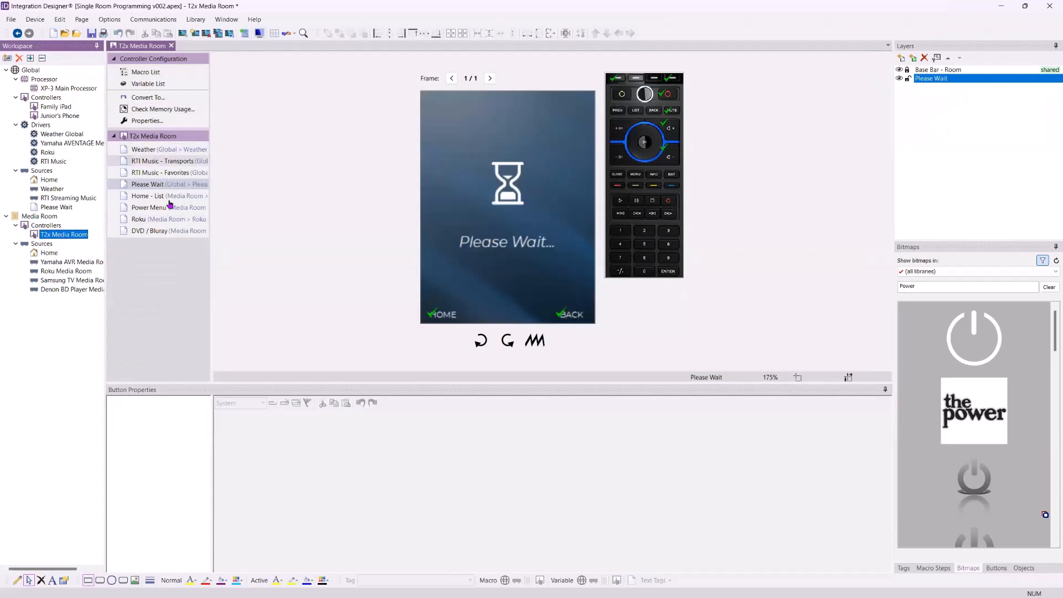
click(145, 196)
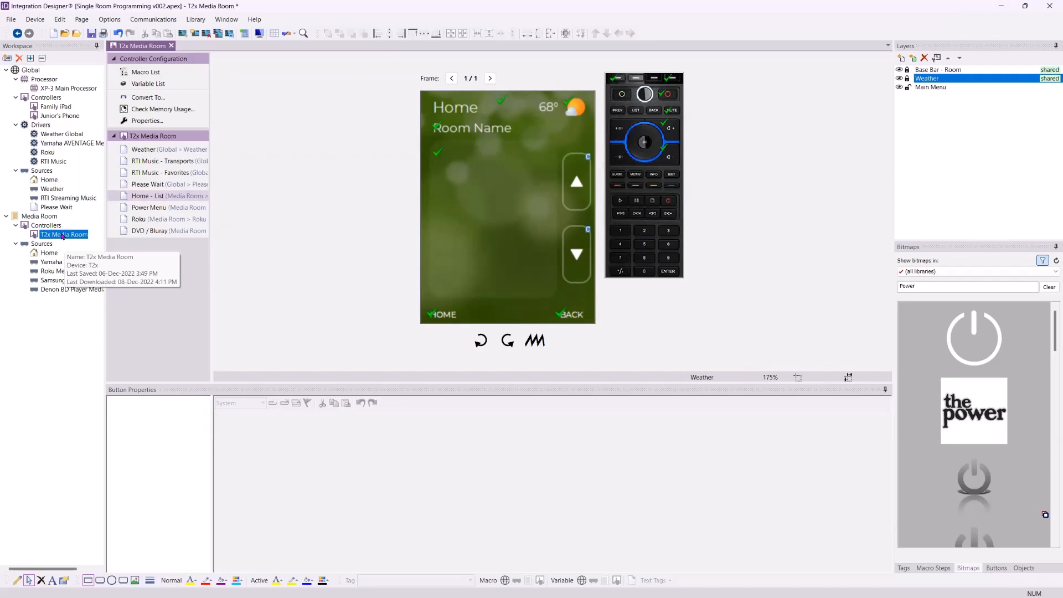
- Duplicate the T2x Media Room controller under the name 'T2x VP'
right_click(63, 236)
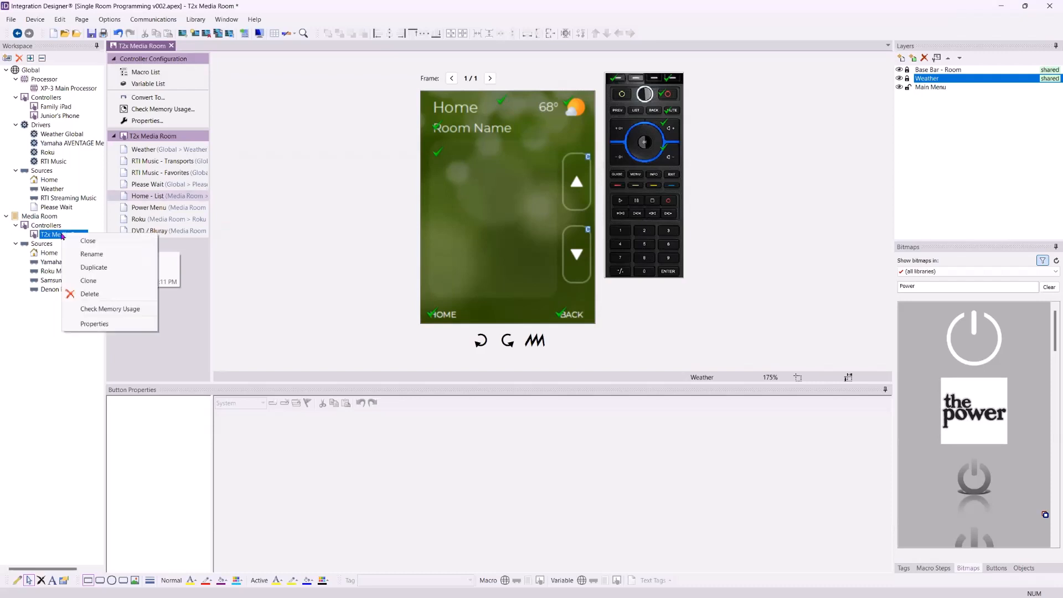
click(98, 268)
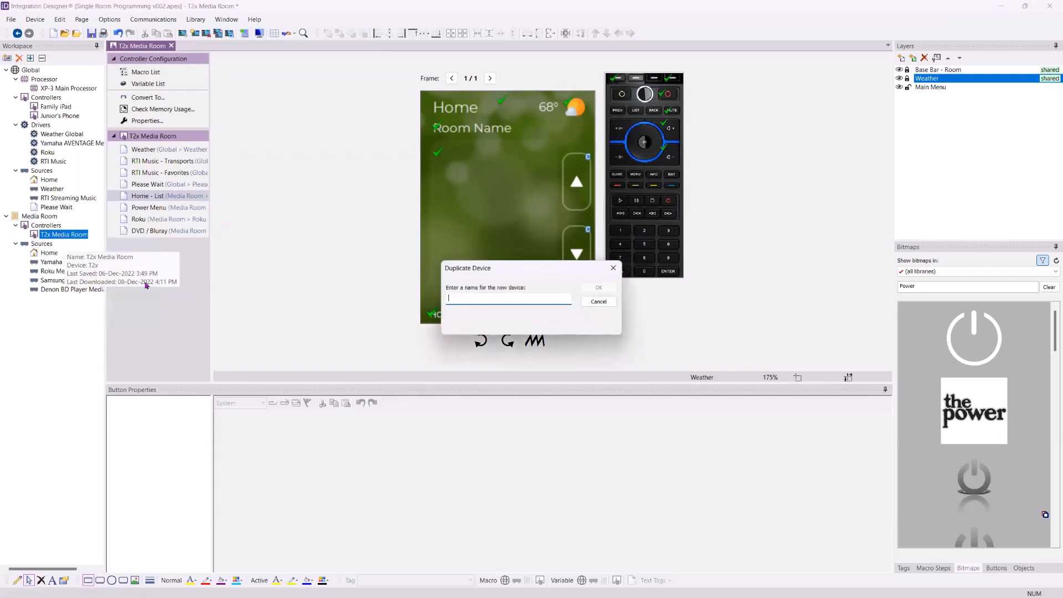
text(T2x VP)
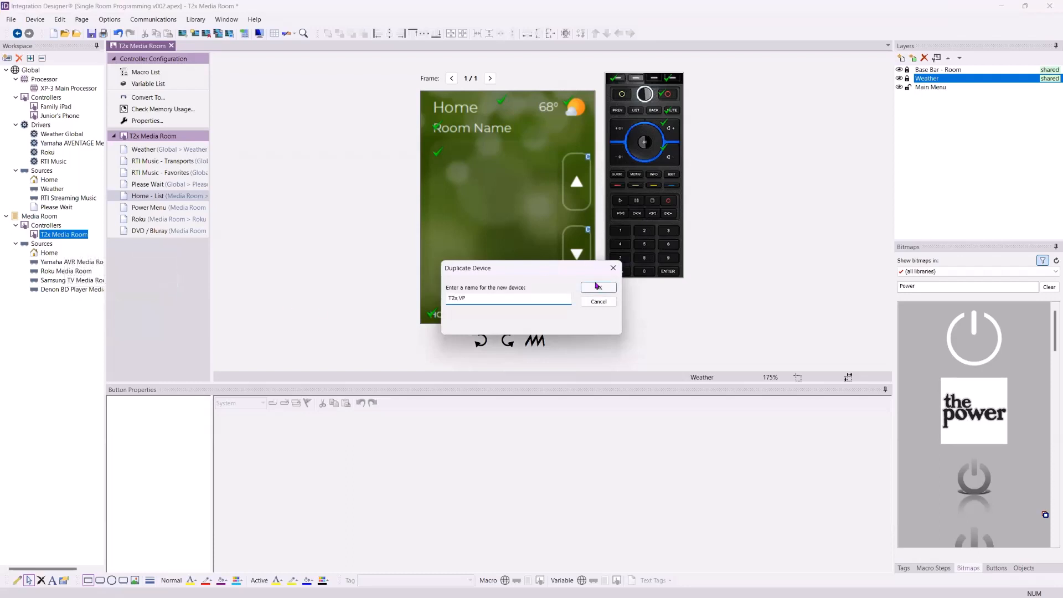
click(596, 288)
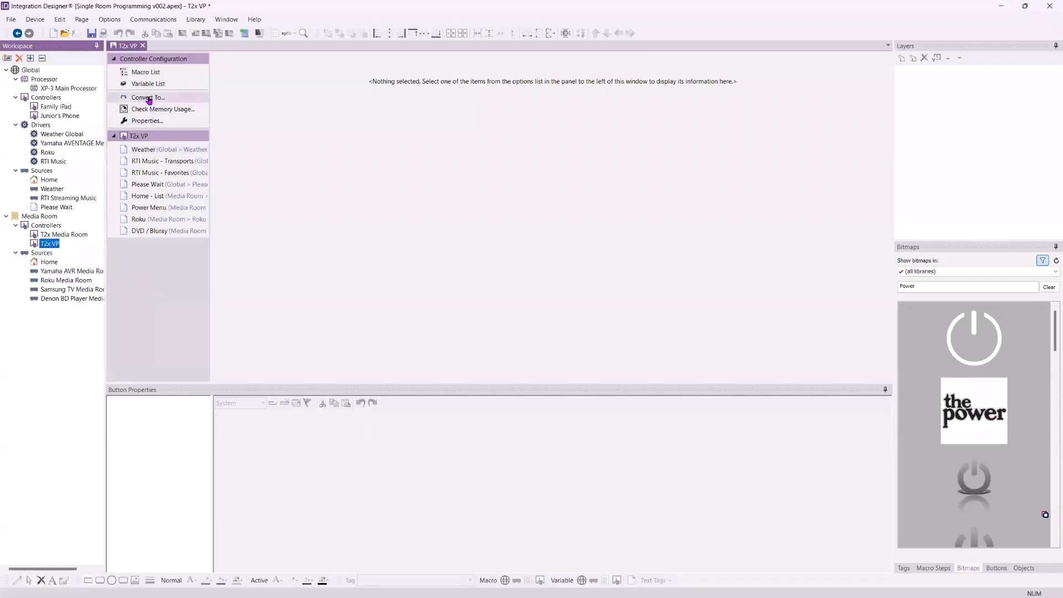
- Convert the T2x VP controller to a Virtual Panel, accept both warnings, and reopen it
click(148, 99)
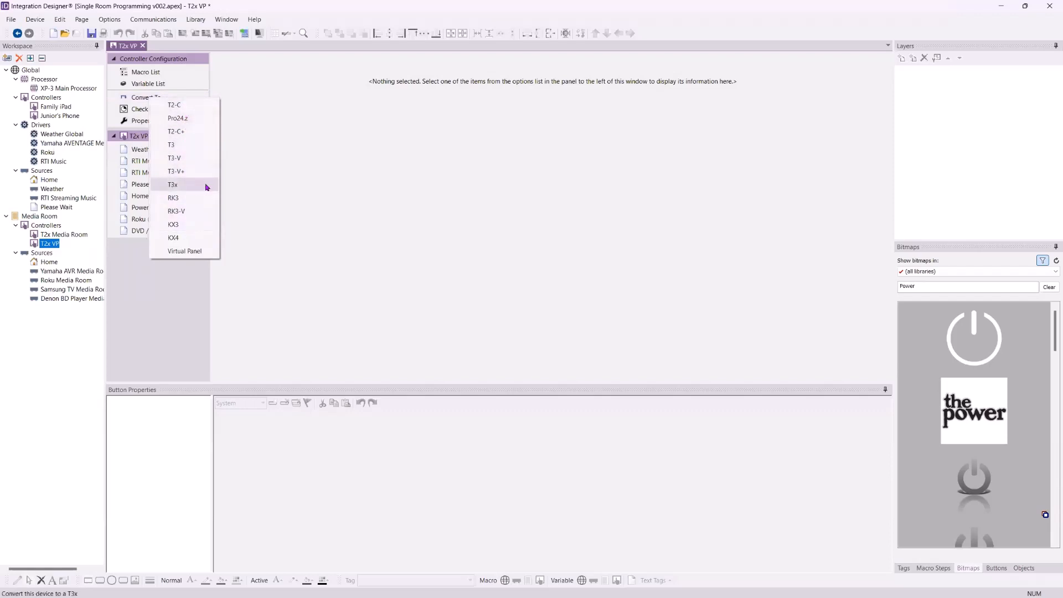
click(191, 254)
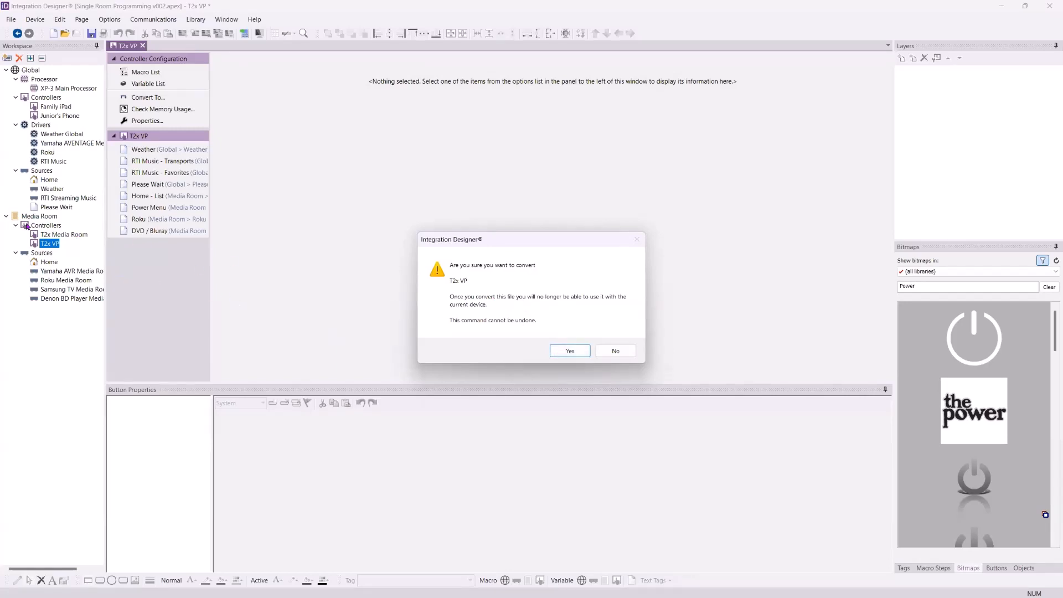
click(566, 353)
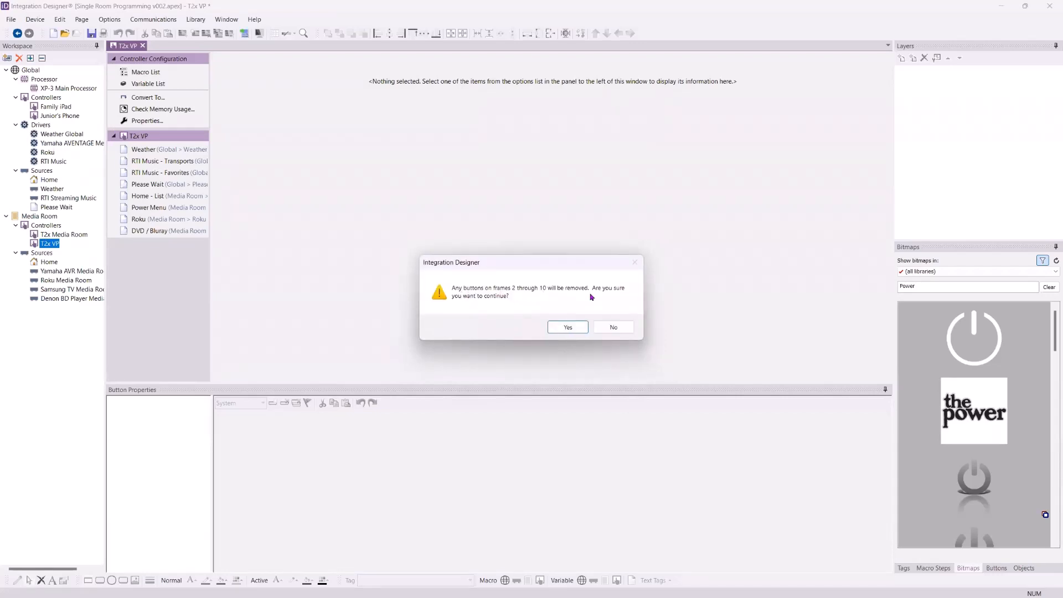
click(562, 327)
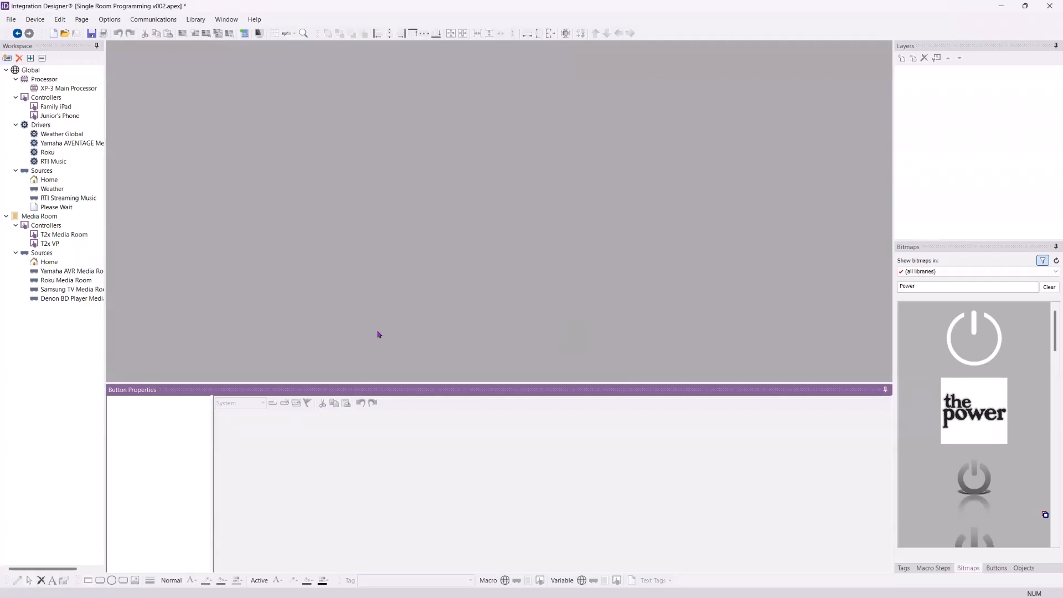
double_click(54, 247)
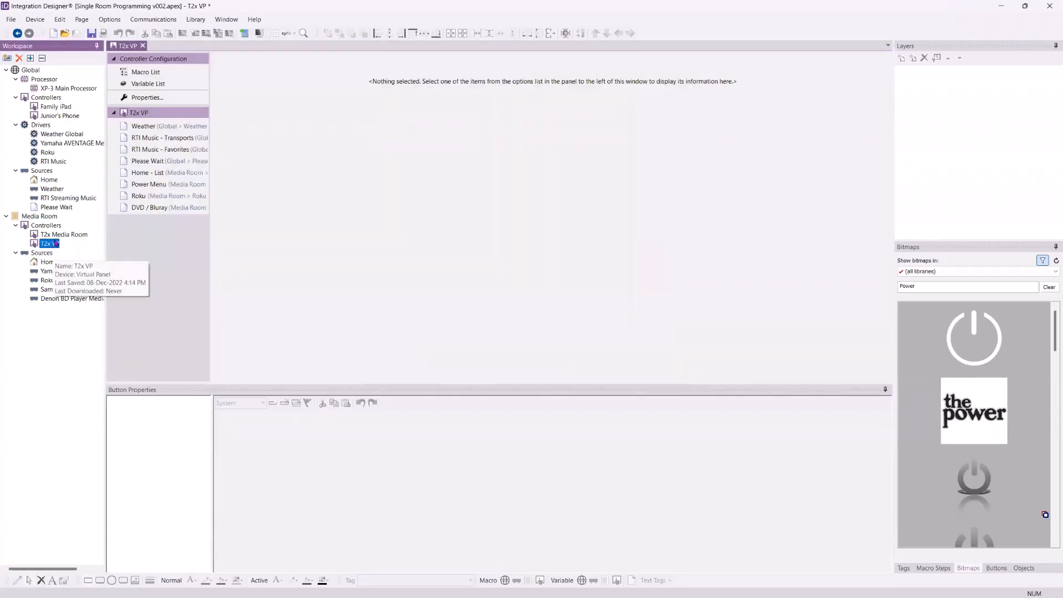
- From the T2x VP Home - List page, send the programming to the XP-3 Main Processor
click(141, 173)
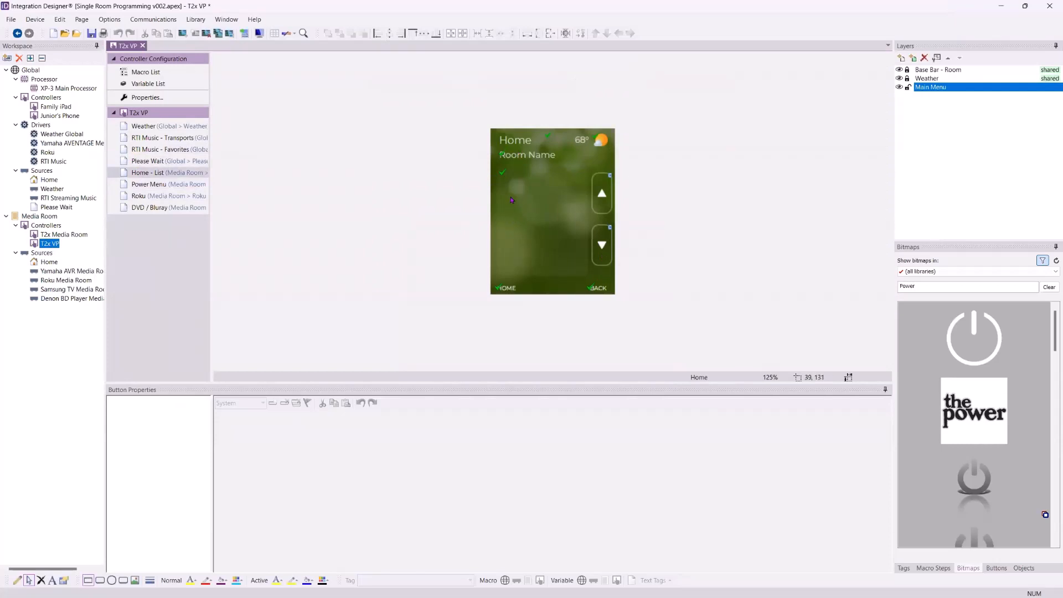
click(244, 33)
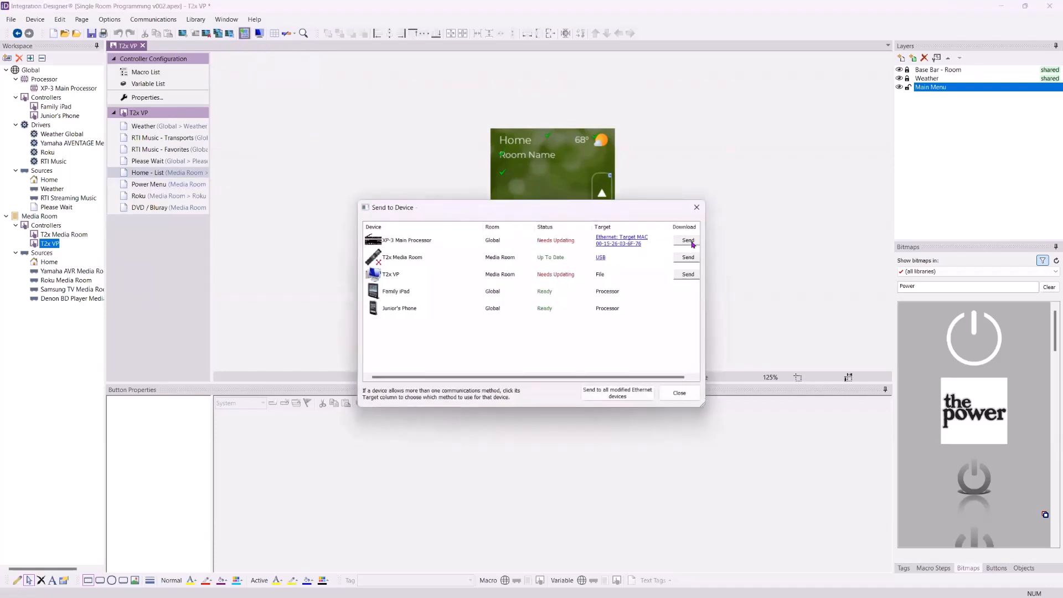
click(688, 241)
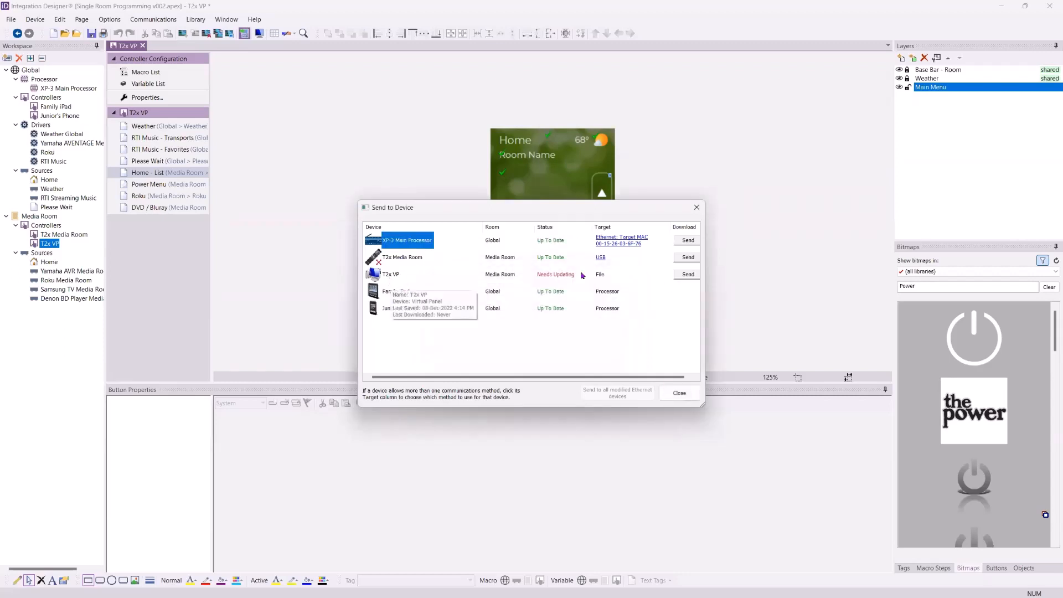
- Save the T2x VP virtual panel as T2x VP.exe on the Desktop and run it
click(687, 274)
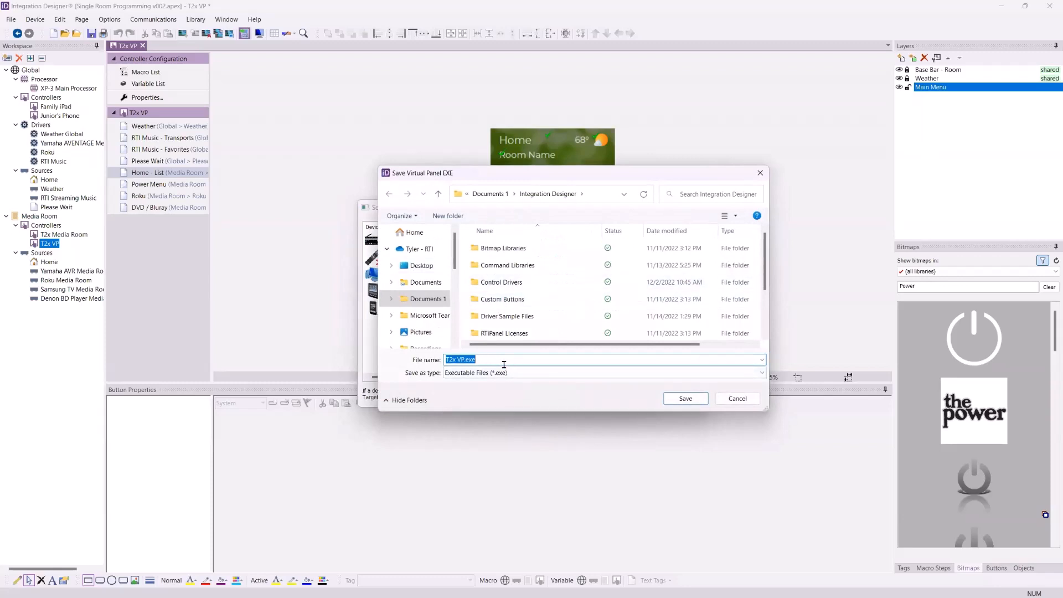
click(425, 271)
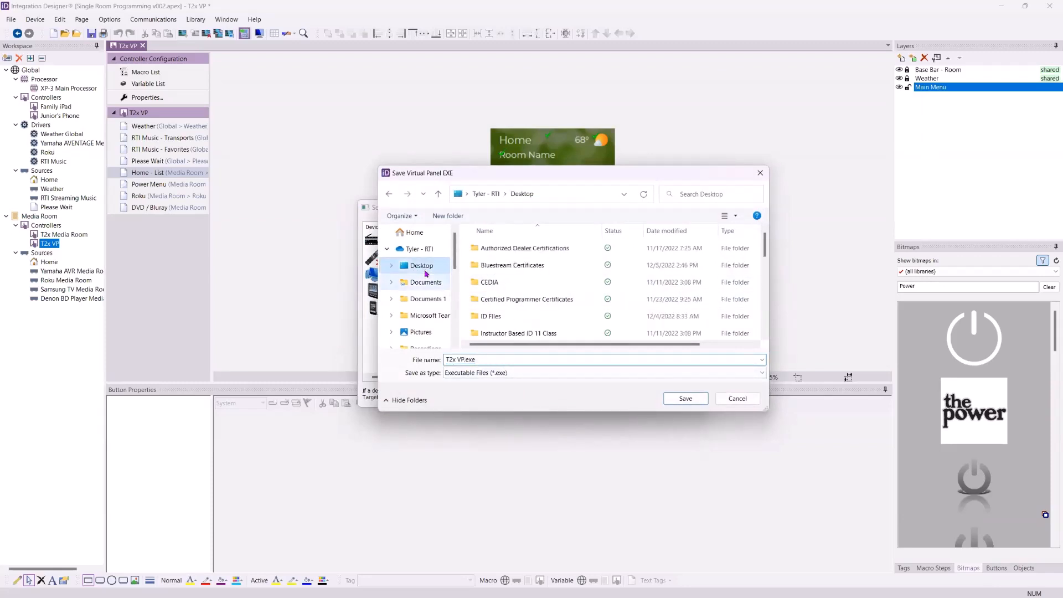
click(686, 398)
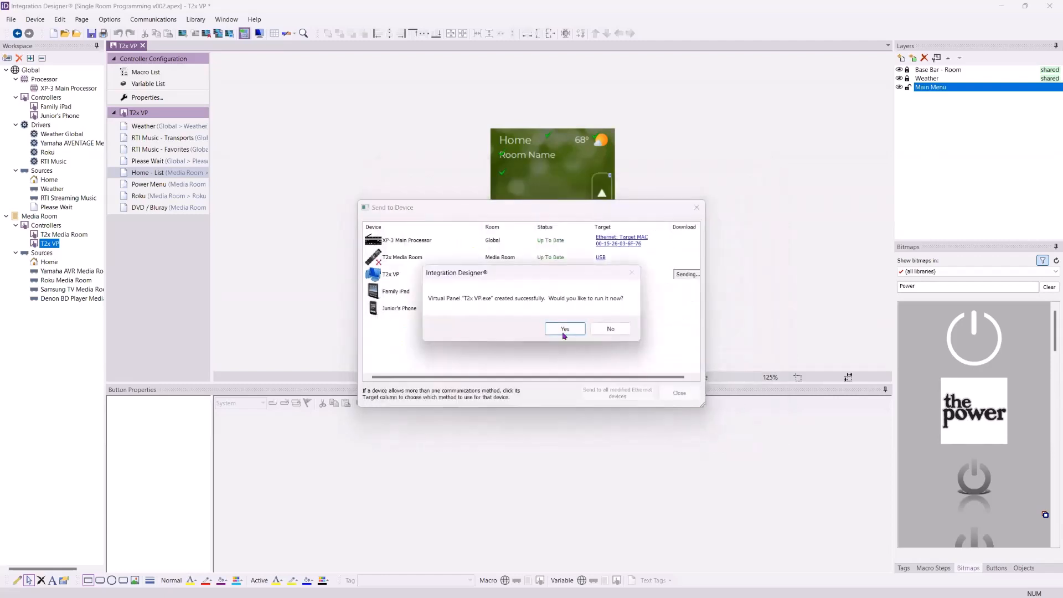
click(565, 329)
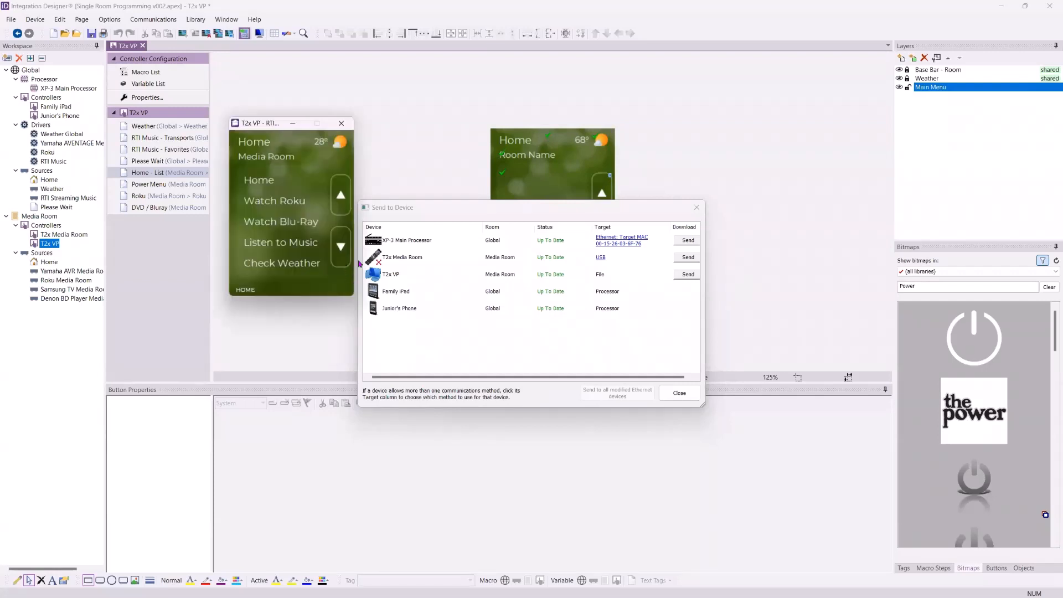
- Check the panel's Weather page, then play Pink Floyd Radio from the RTI Music favorites
click(278, 265)
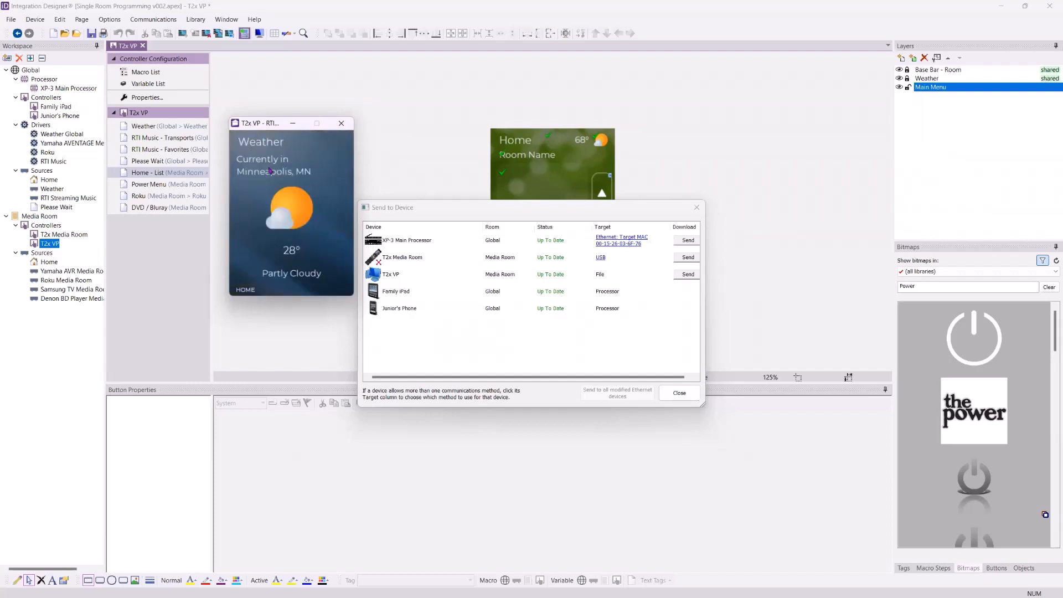
click(246, 290)
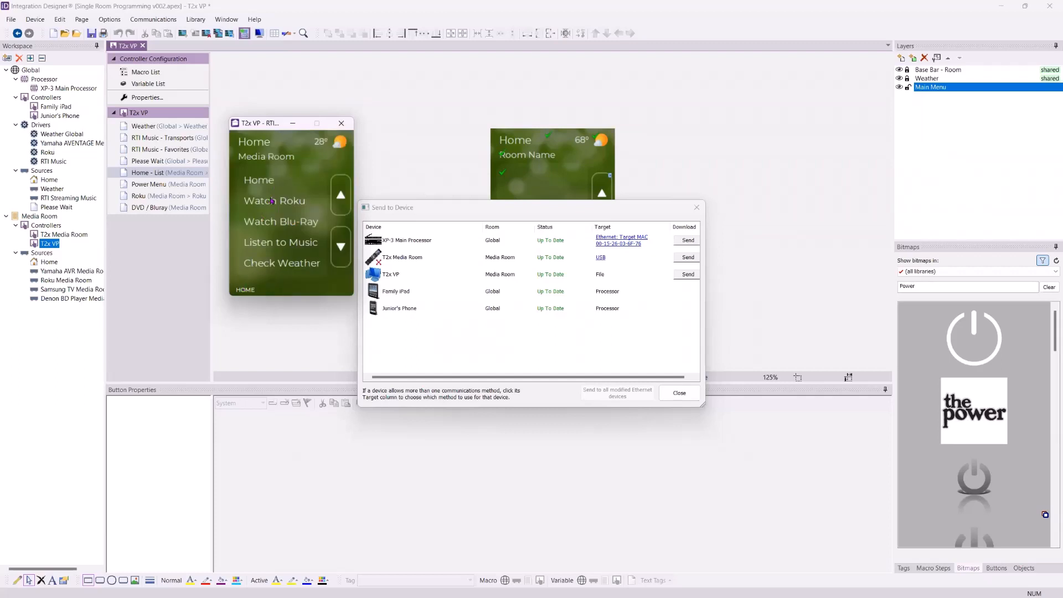
click(287, 246)
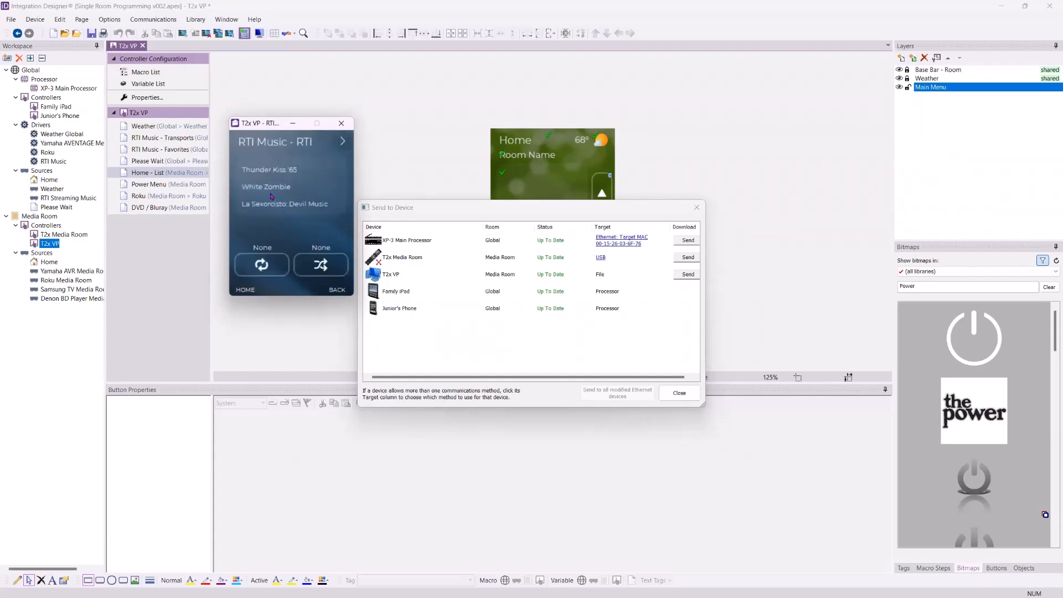
click(343, 142)
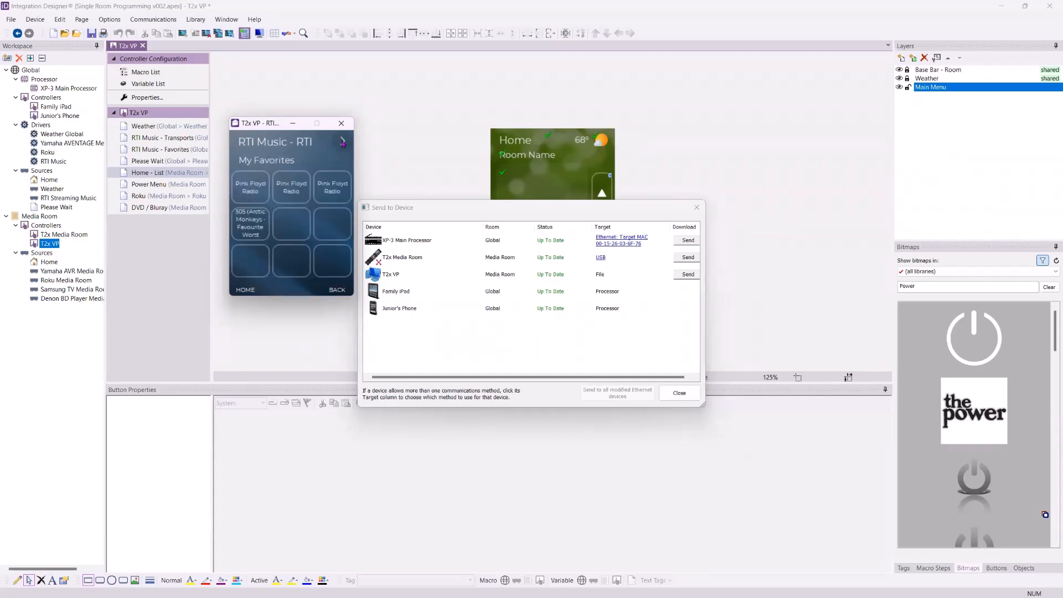
click(251, 192)
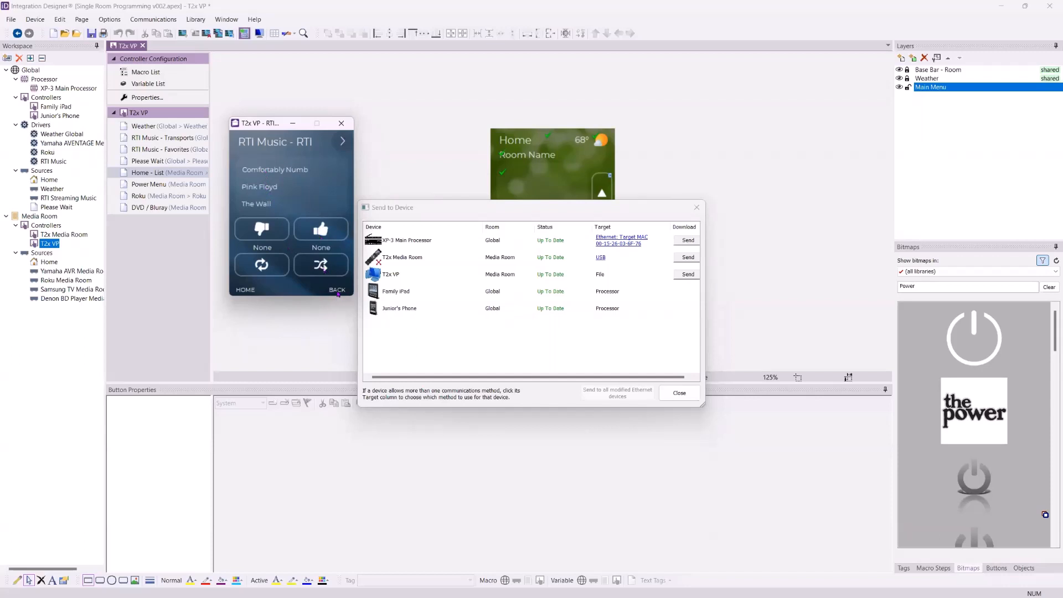
click(342, 142)
click(340, 145)
click(340, 145)
click(339, 145)
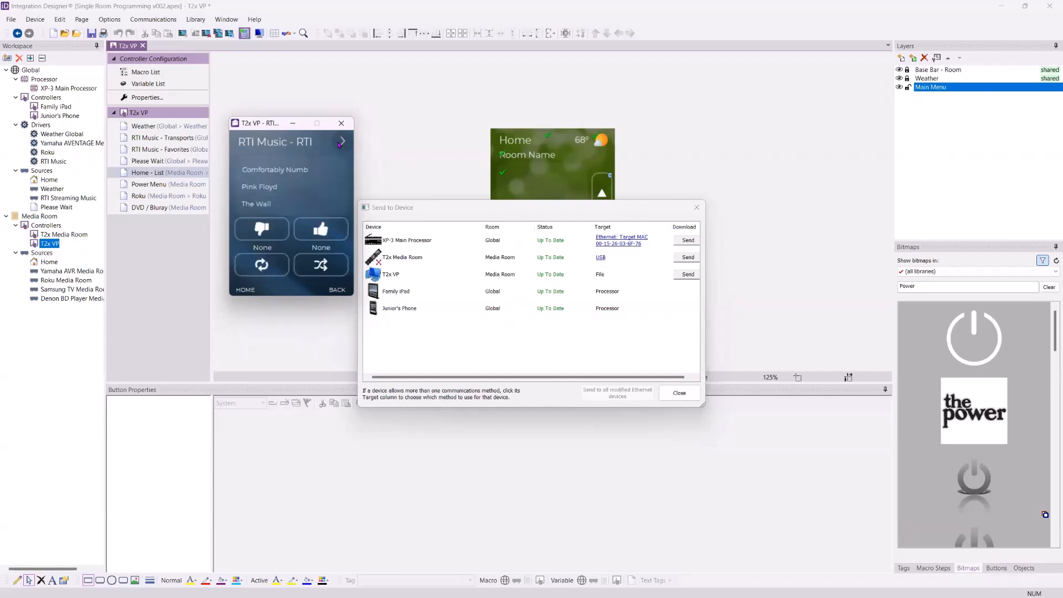
- Try the Roku page, scroll the Home menu for more items, and close the panel
click(245, 290)
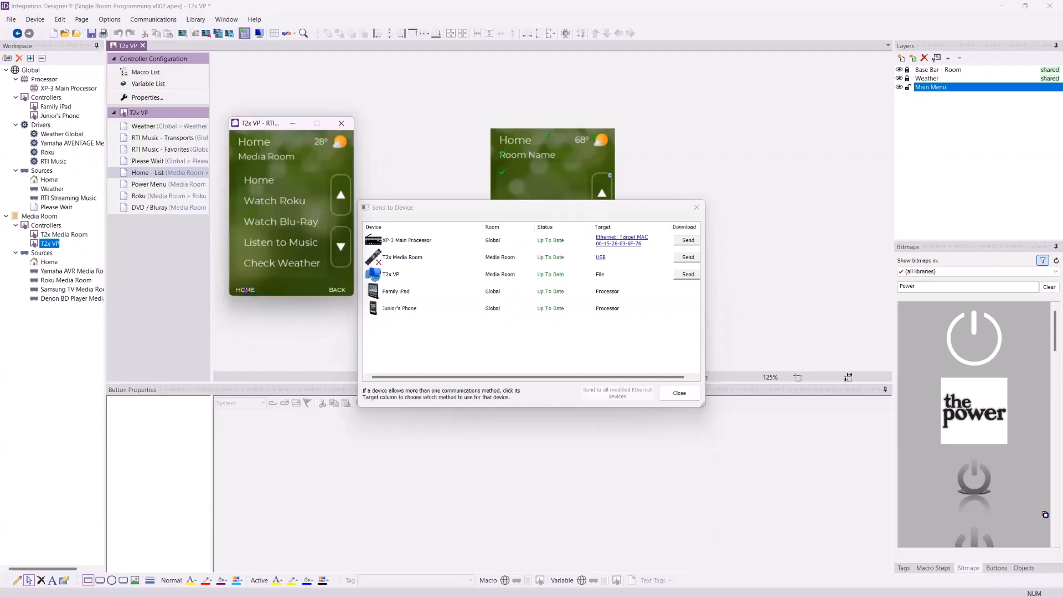
click(285, 203)
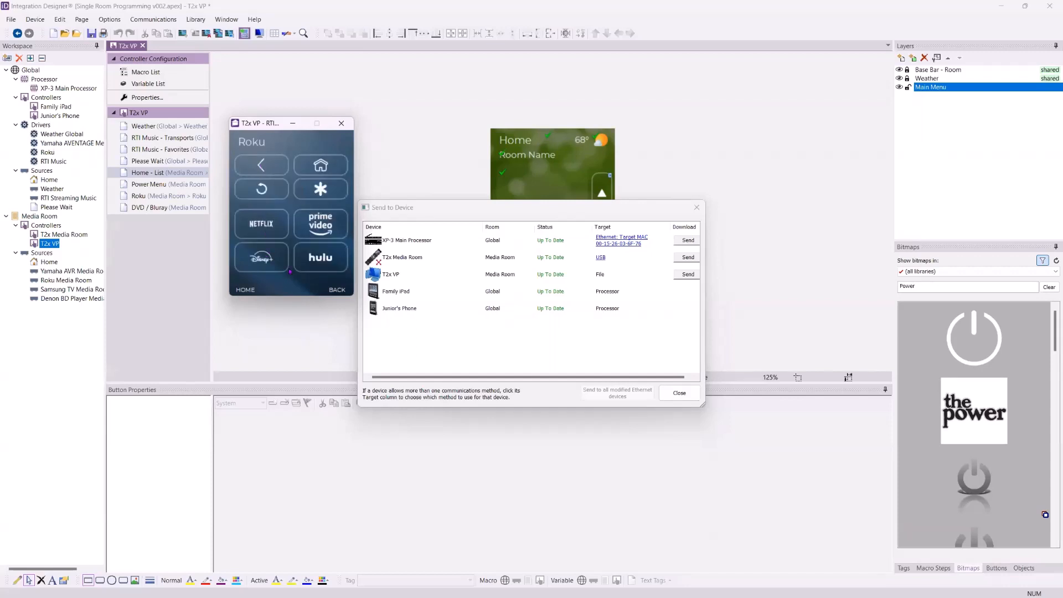
click(253, 290)
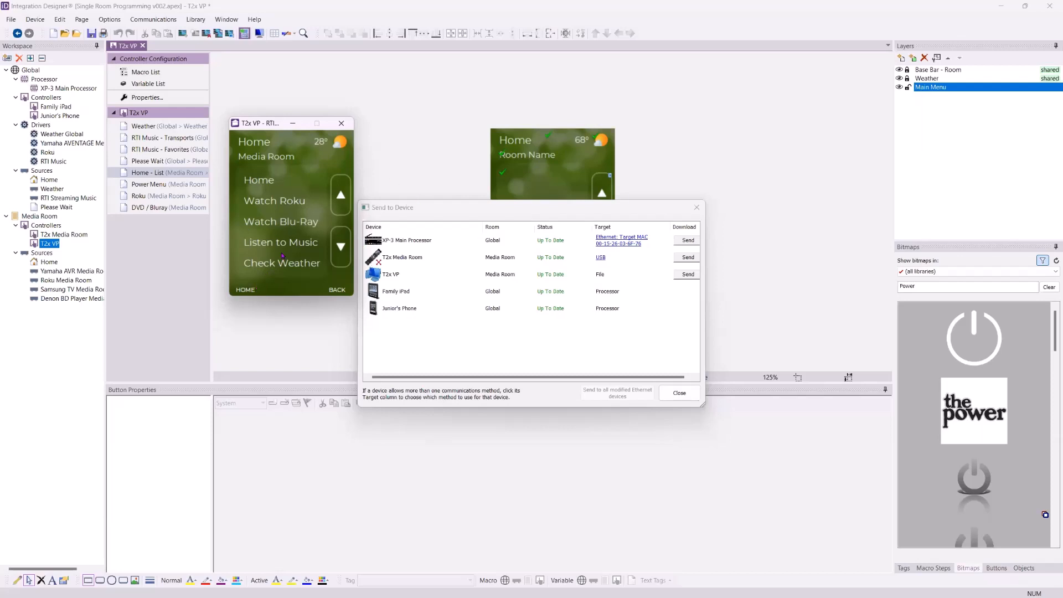
click(336, 259)
click(679, 393)
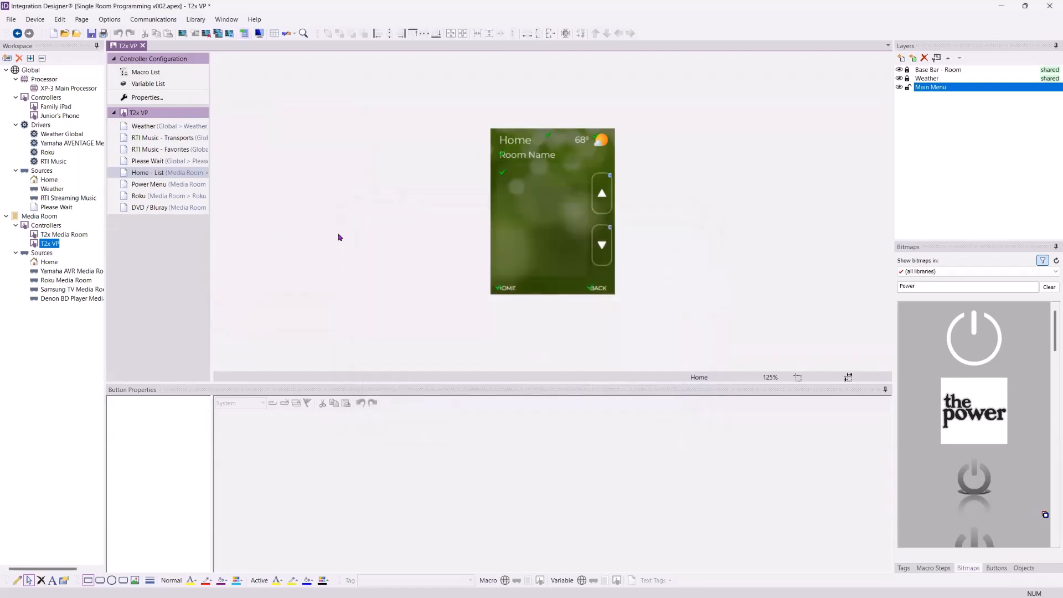
- Save the Single Room Programming project and select Home under Media Room > Sources
click(91, 33)
mouse_move(57, 192)
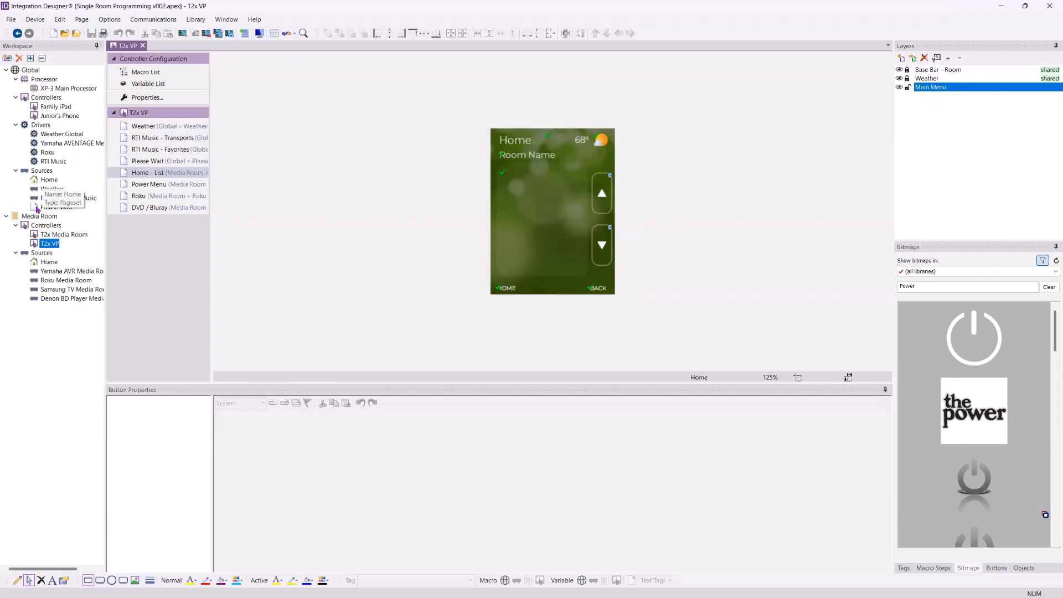
click(45, 262)
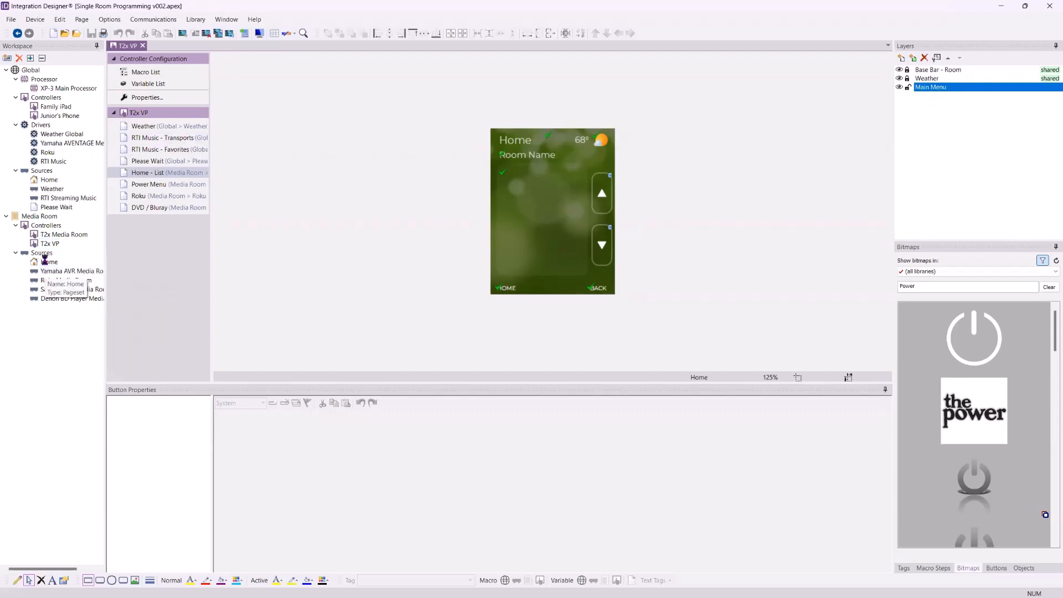
- Open the T2x Media Room Home - List page, then view RTI's Firmware downloads page in Chrome
click(143, 161)
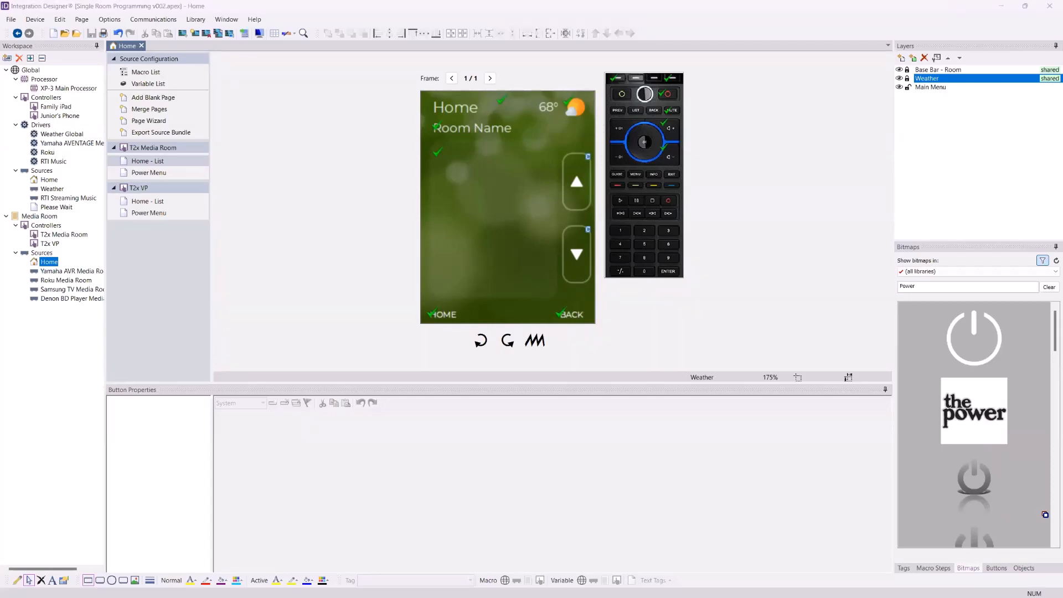
key(alt+Tab)
scroll(786, 73, up, 20)
drag(1051, 239, 1052, 63)
- Open the RTI Forums from the Support menu and enter the Custom Graphics board
mouse_move(885, 85)
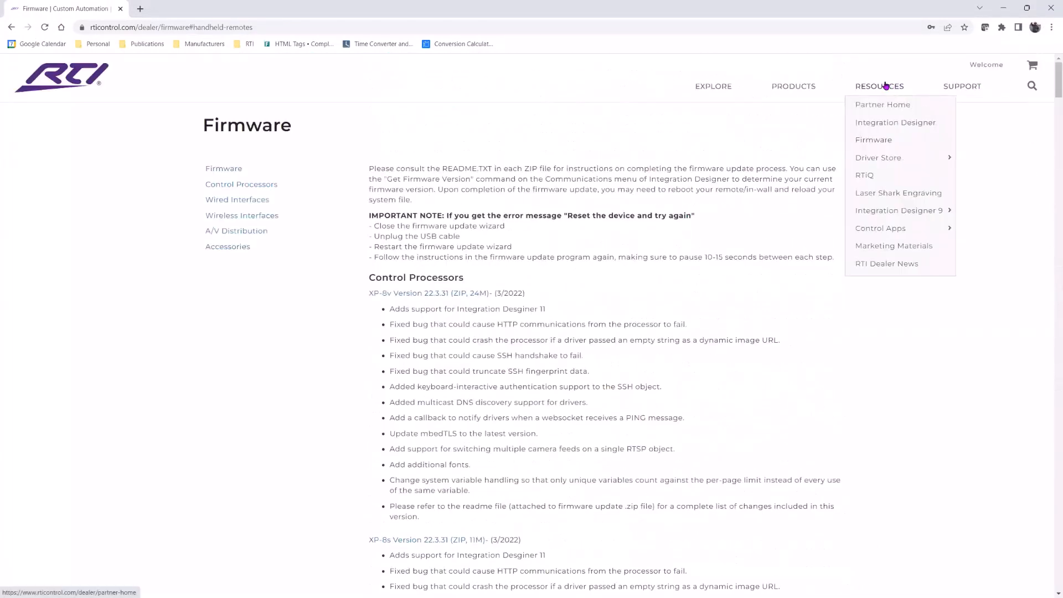
mouse_move(952, 89)
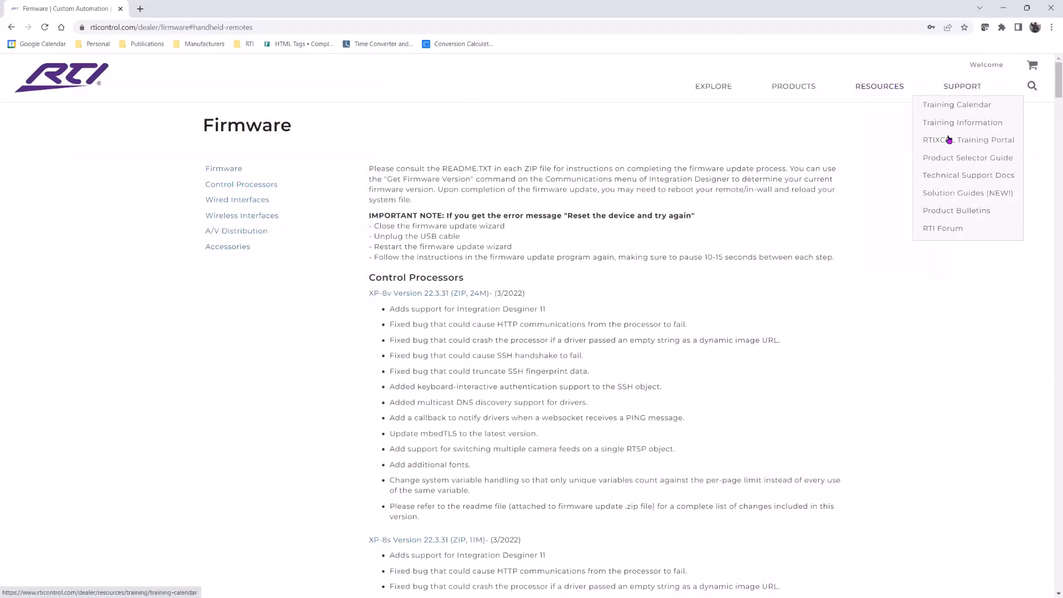
click(937, 230)
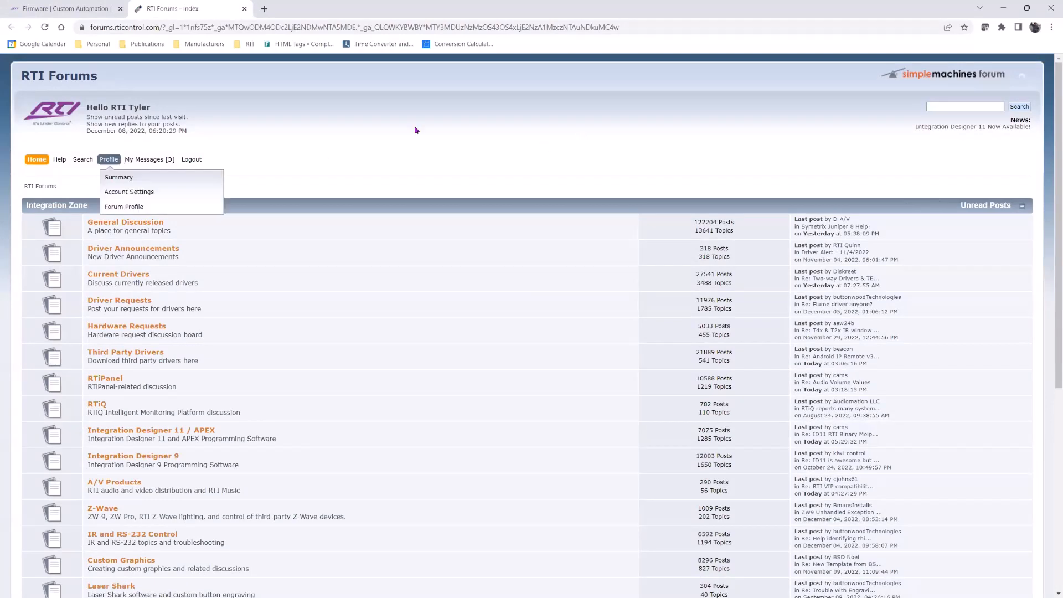
scroll(310, 185, down, 2)
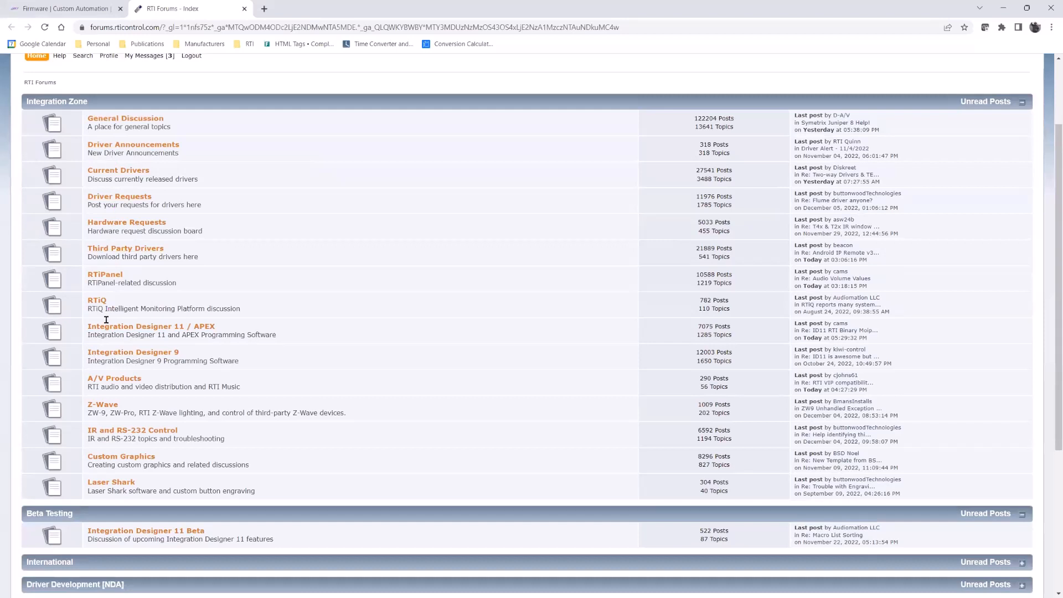
click(139, 463)
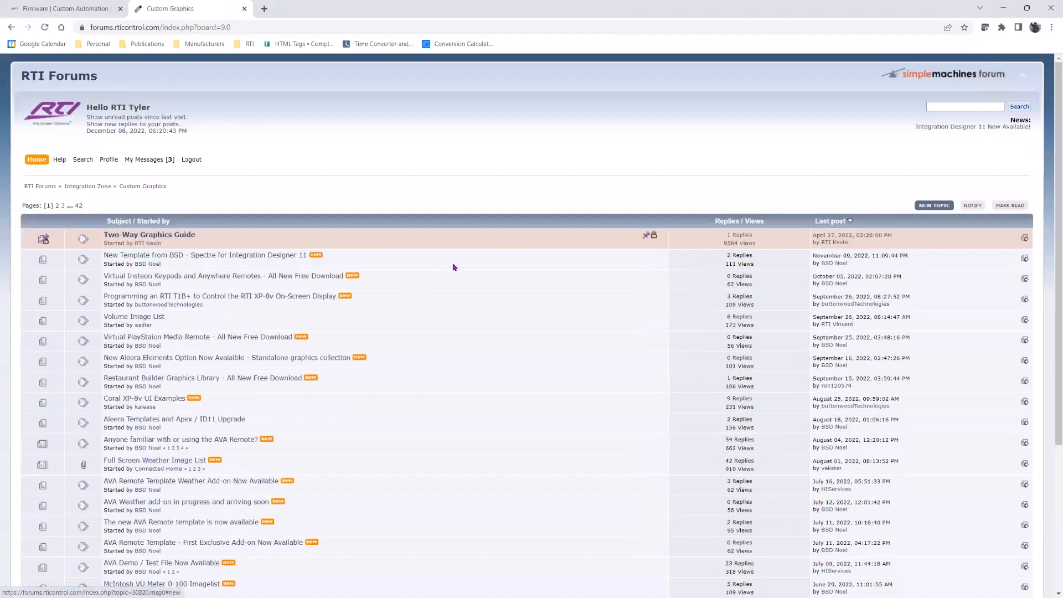
- Search the forums for 'please wait', then return to the forum index
click(963, 106)
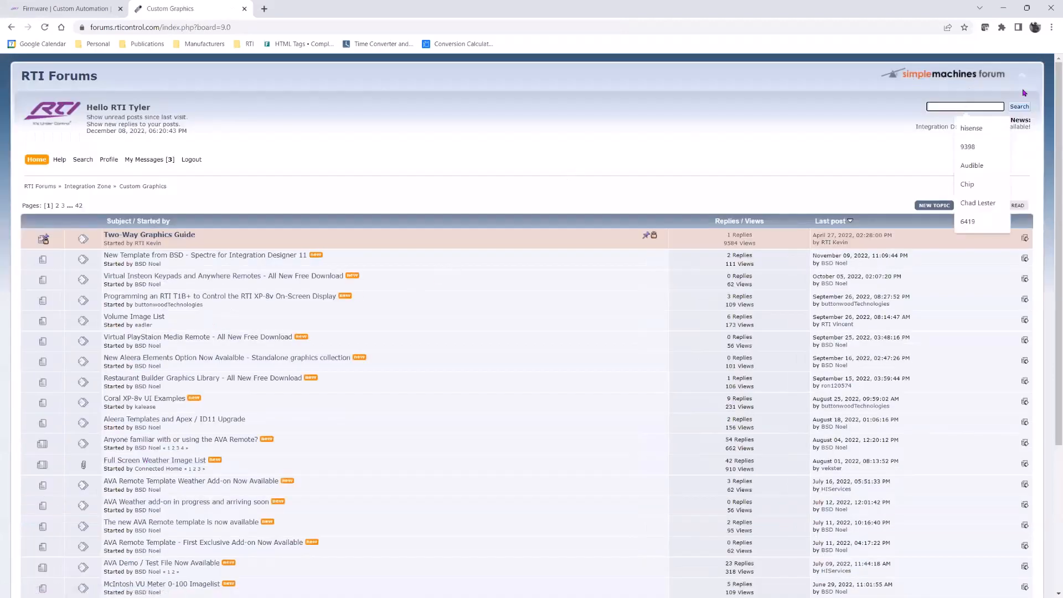
text(please wait)
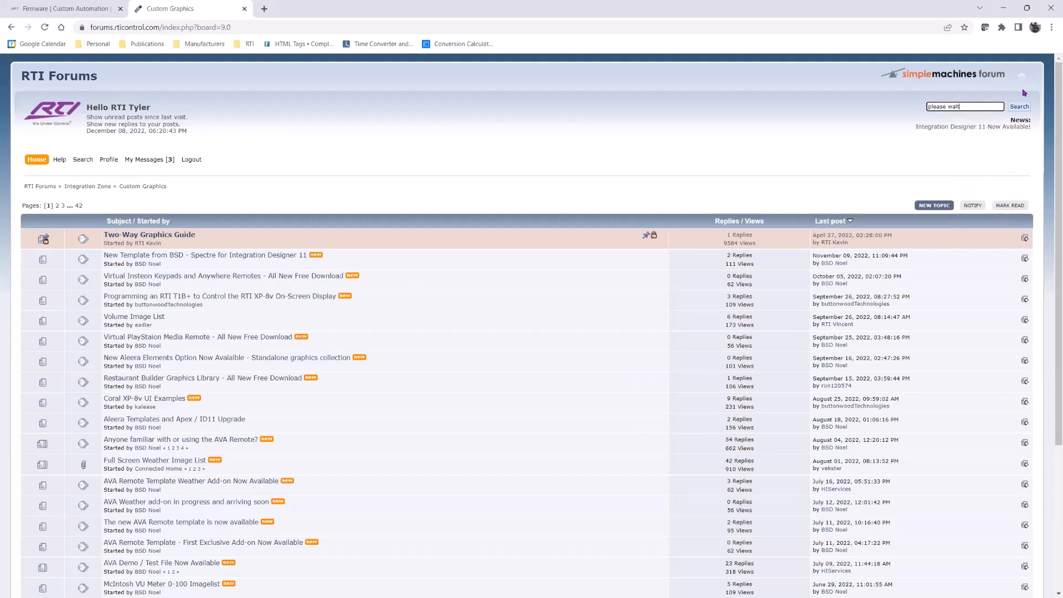
key(Return)
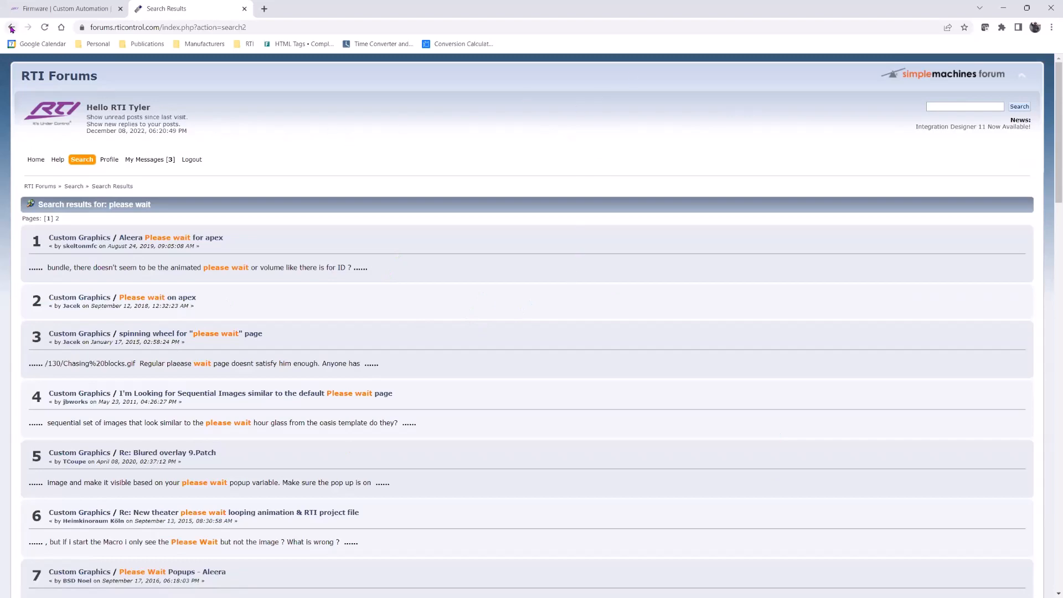
click(34, 162)
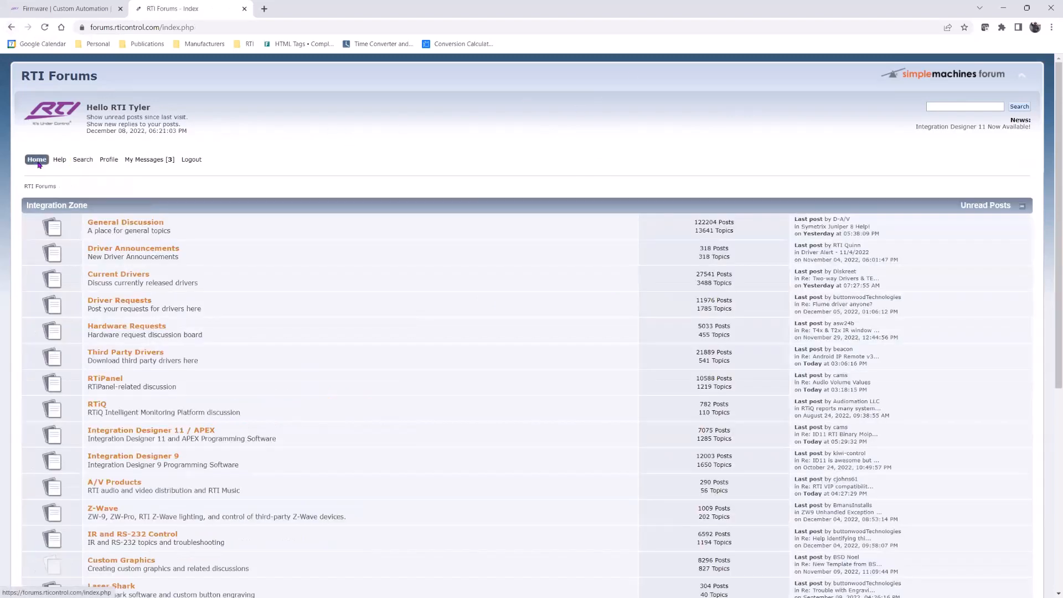
- Browse the Third Party Drivers Index topic's driver list, from 1-Wire through Dynalite
scroll(301, 297, down, 2)
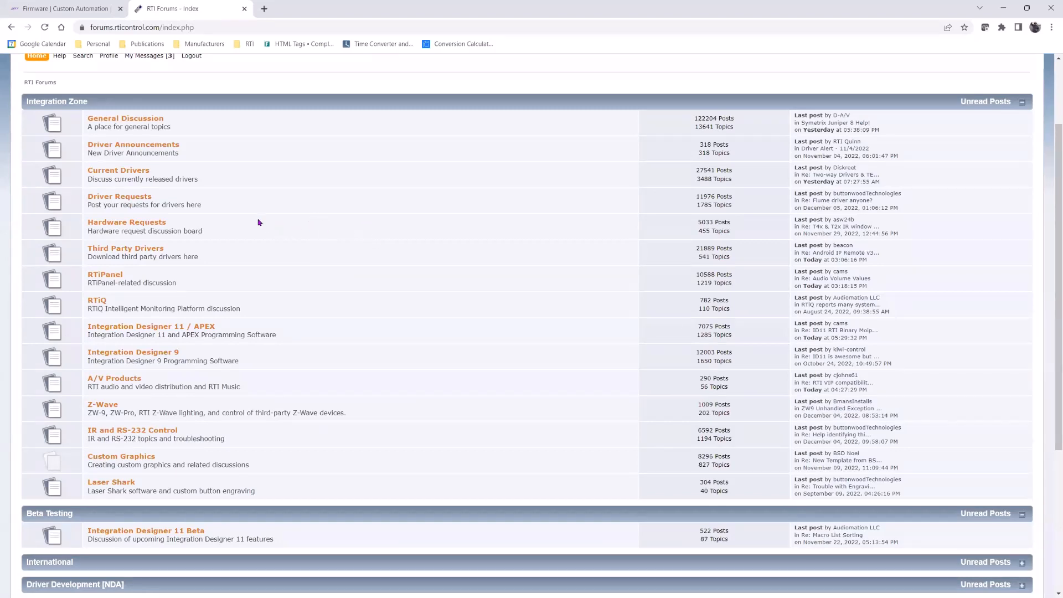
click(132, 251)
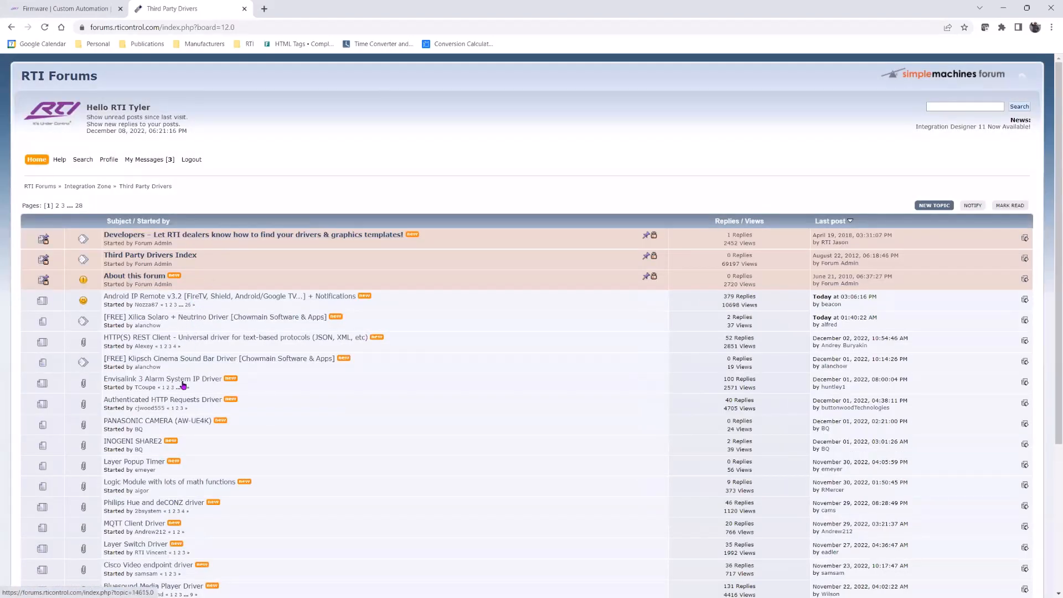
click(184, 256)
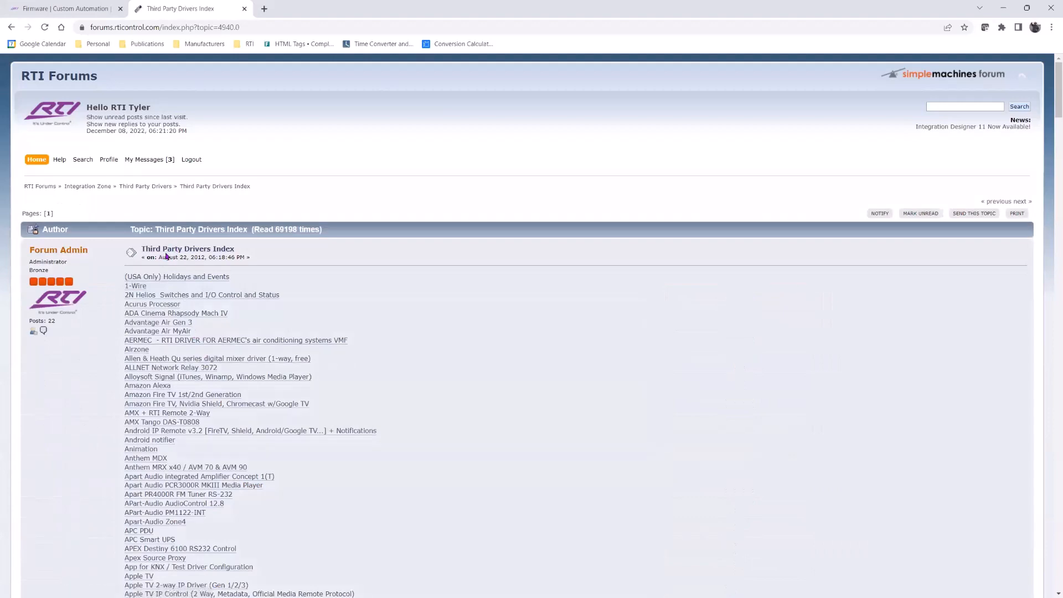
scroll(219, 329, down, 3)
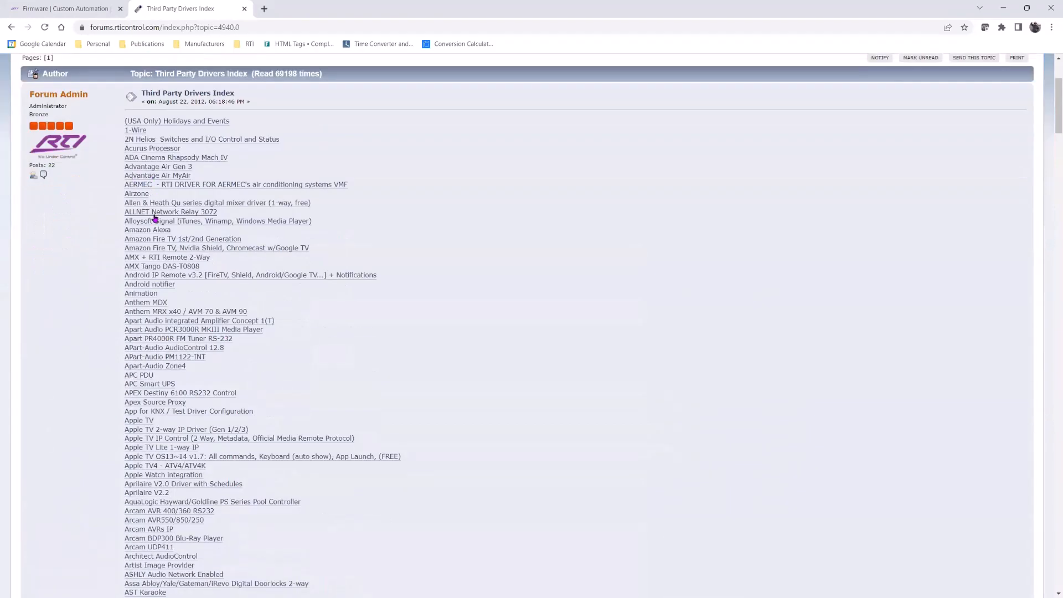
scroll(155, 221, down, 4)
scroll(165, 189, down, 15)
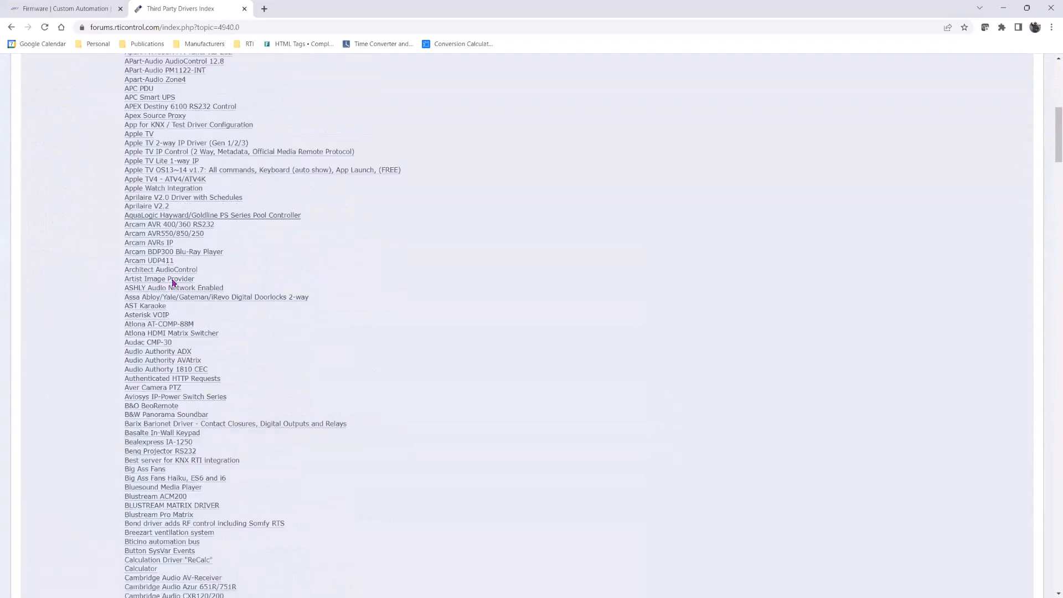
scroll(170, 257, down, 5)
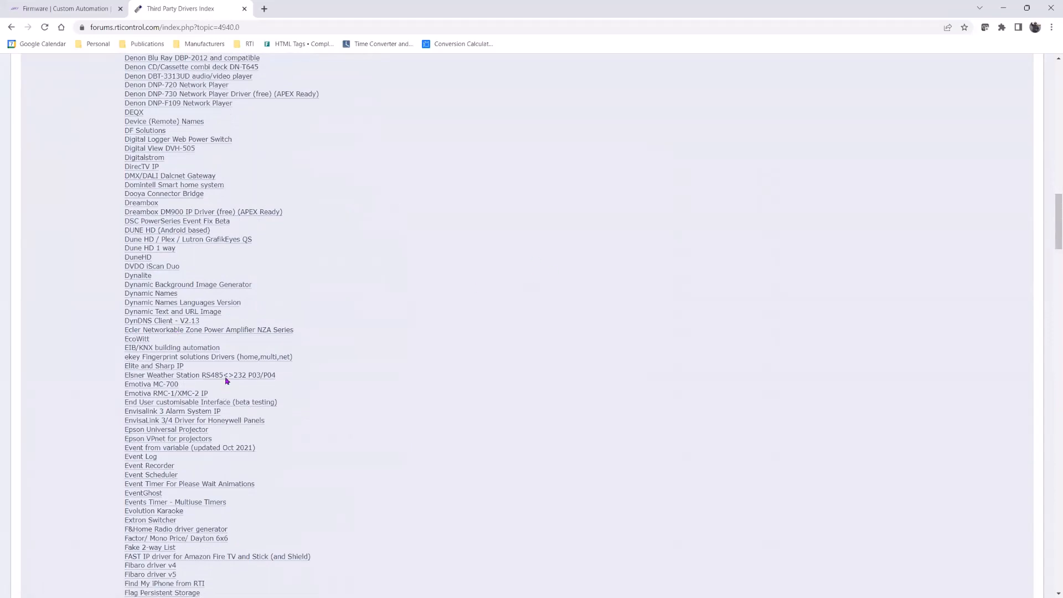
scroll(226, 380, up, 6)
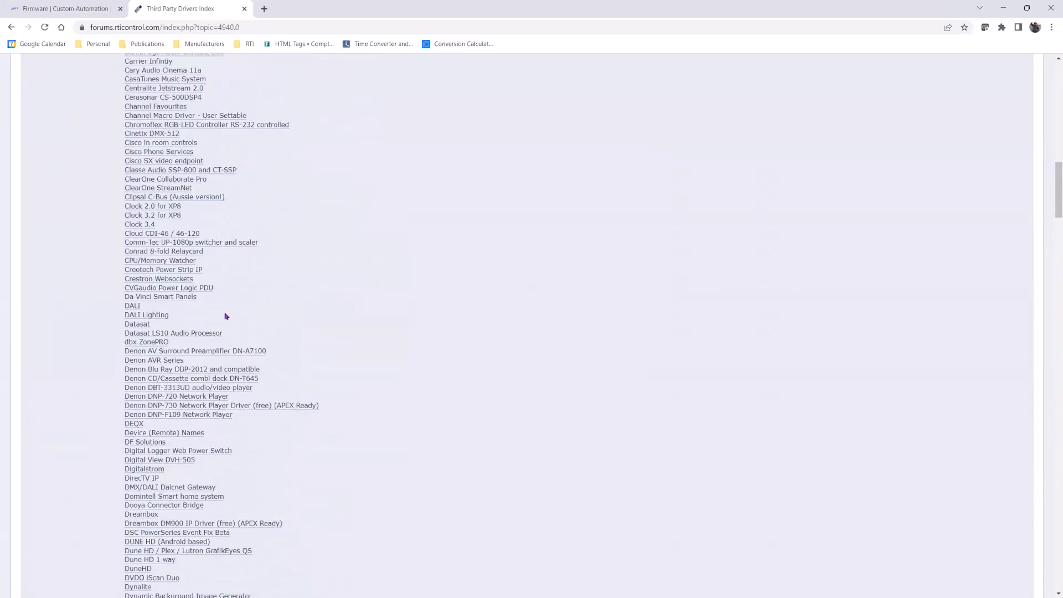
scroll(226, 316, up, 7)
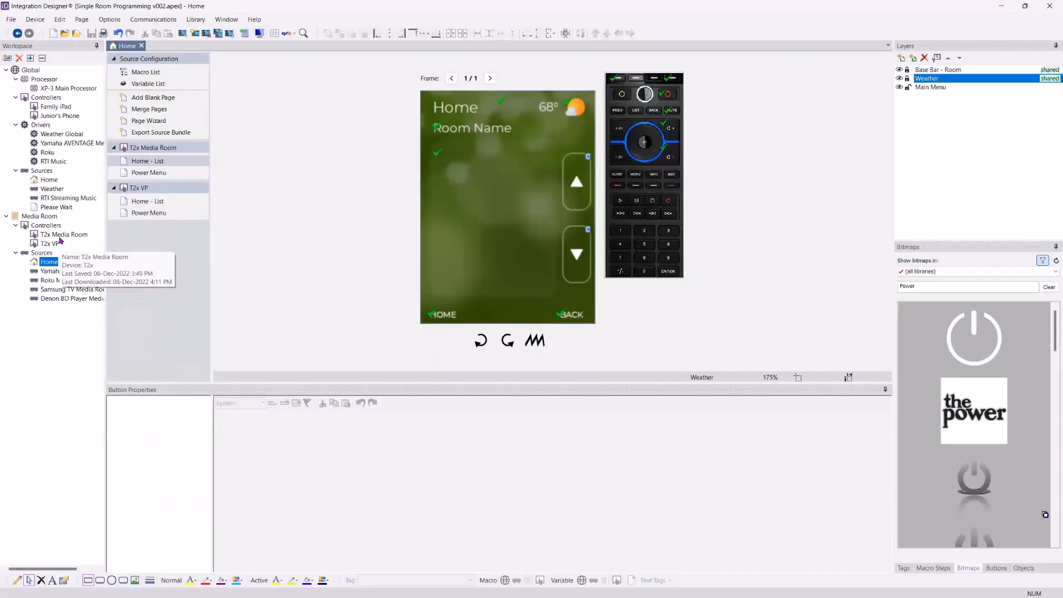
- Locate Junior's Phone under Global > Controllers in the Workspace tree
click(45, 333)
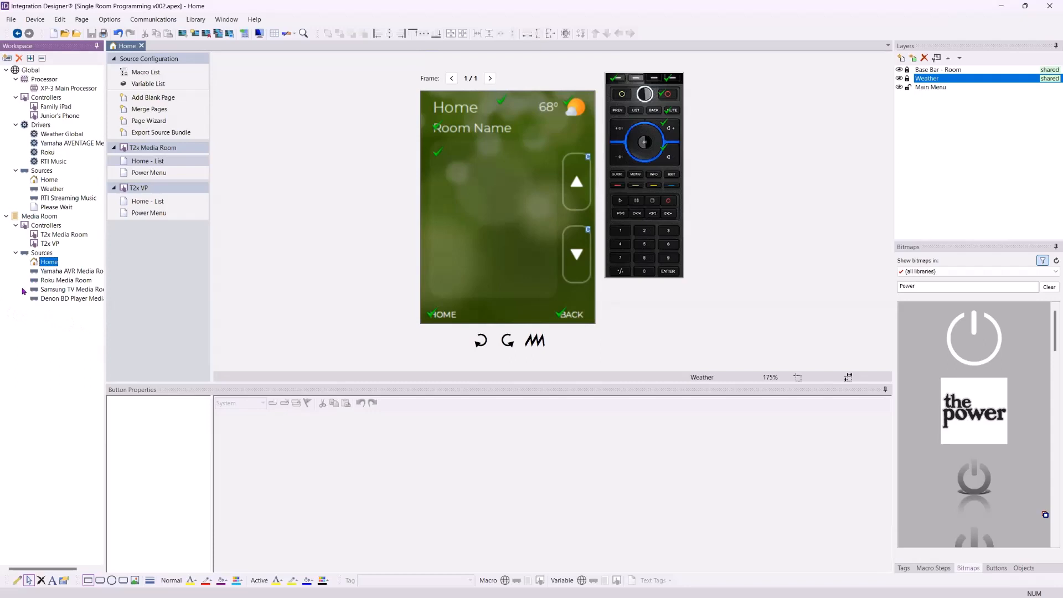
mouse_move(42, 293)
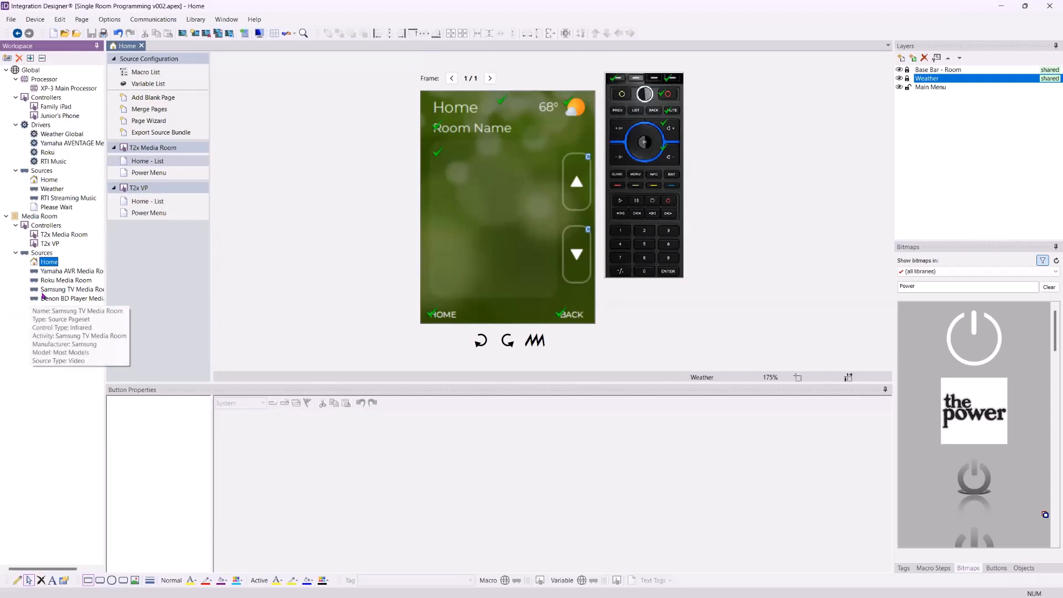
- Open Junior's Phone and review the Watch Bluray button's Media Room and controller macros and step types
double_click(54, 117)
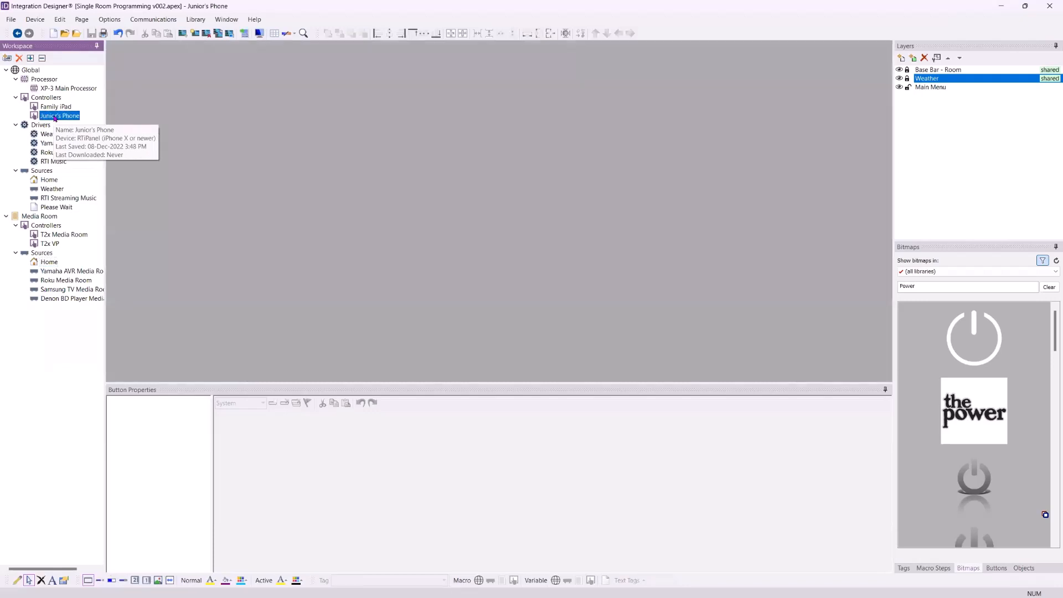
click(590, 277)
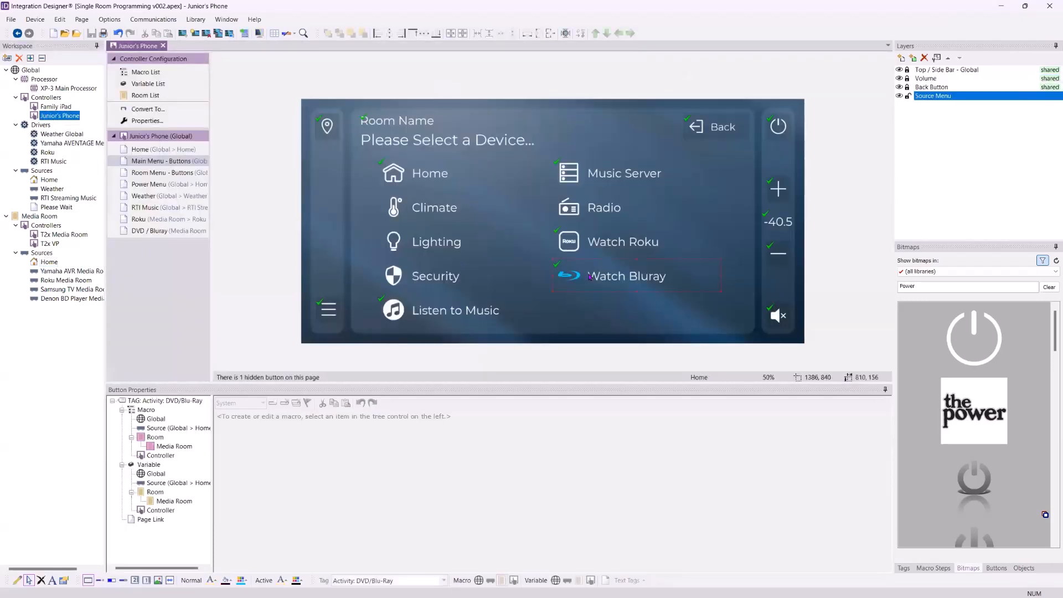
click(235, 445)
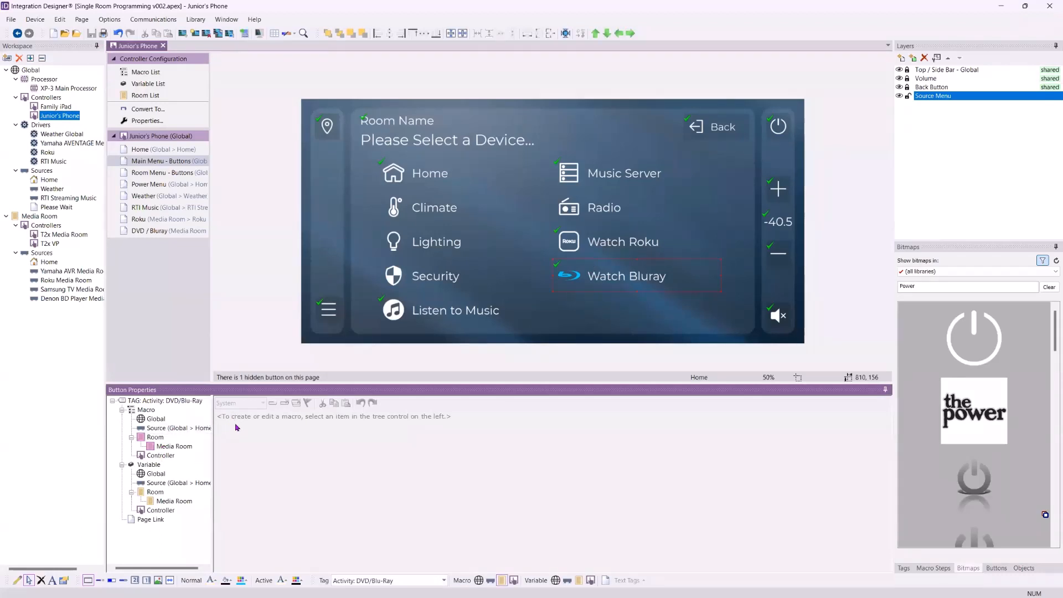
click(181, 446)
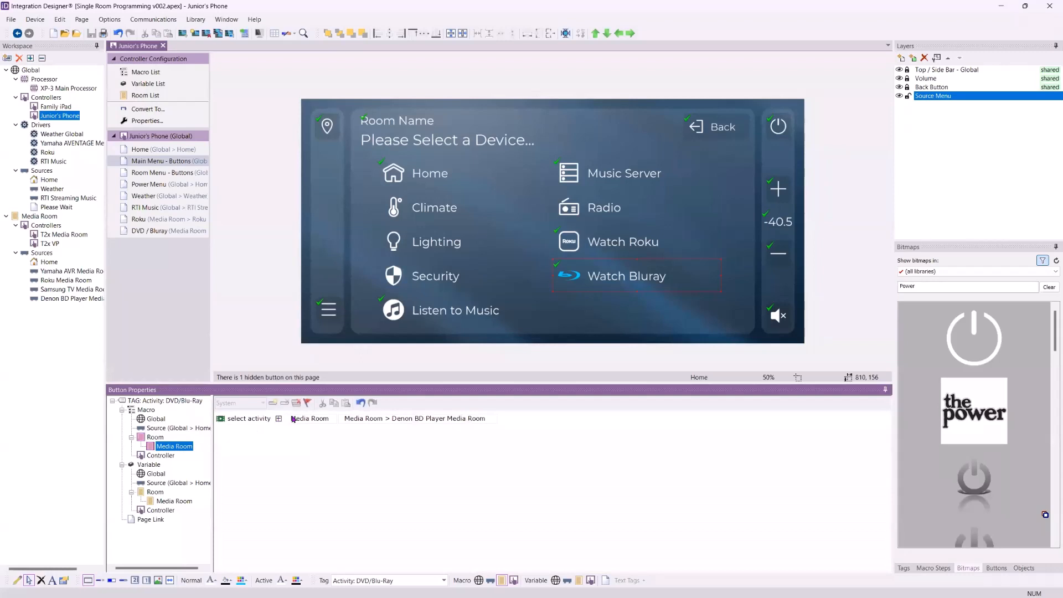
click(253, 438)
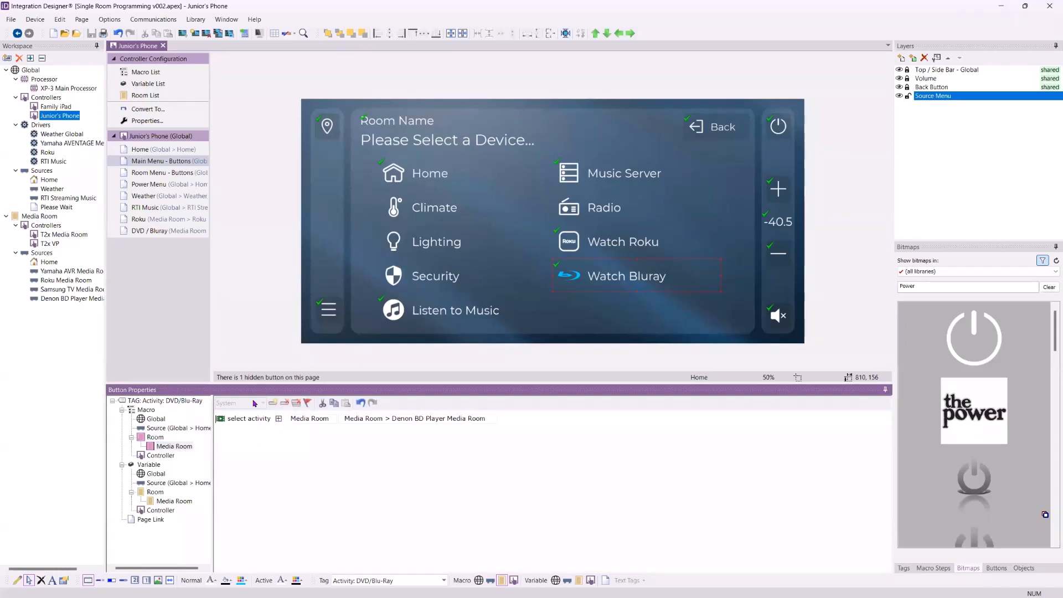
click(171, 456)
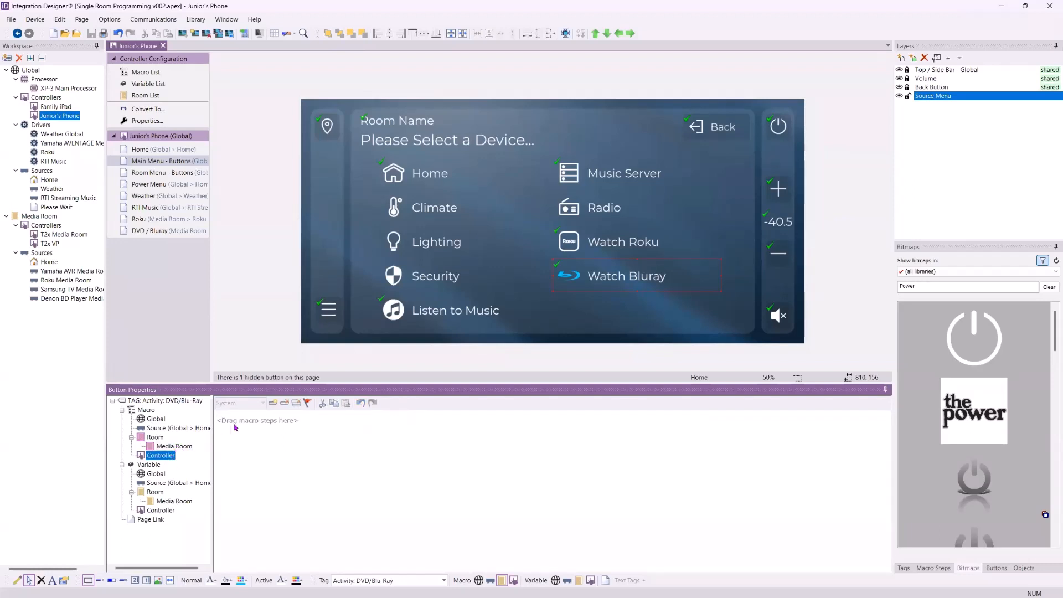
click(933, 568)
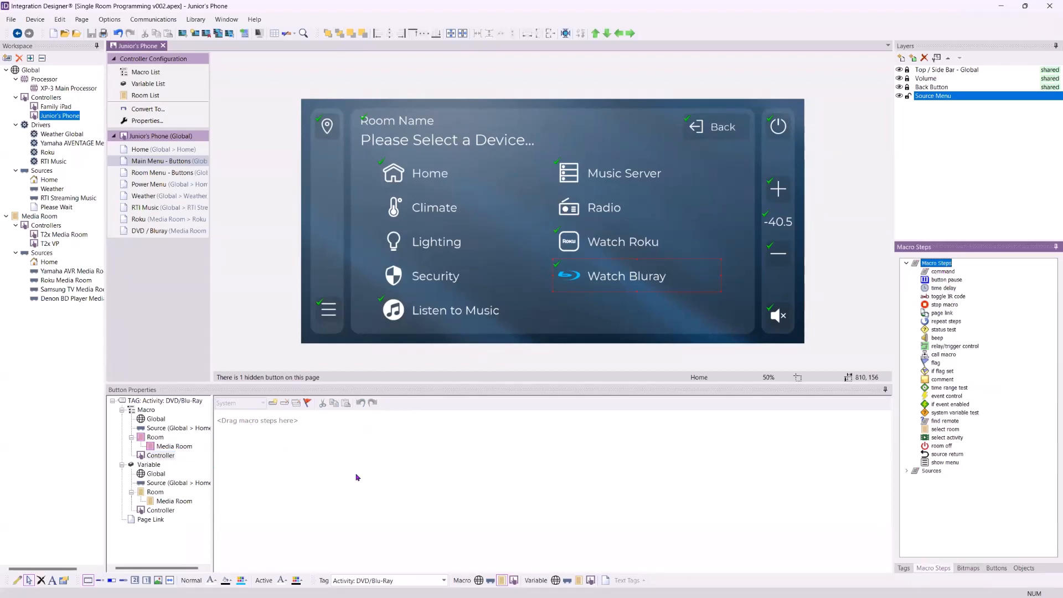
click(169, 456)
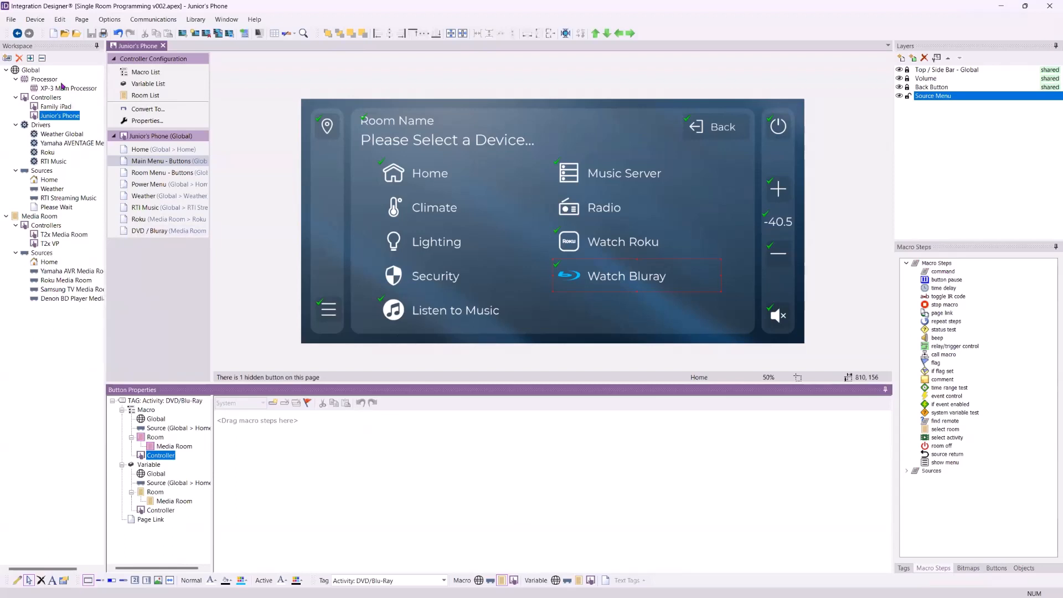
- Add the infrared 3M SPR1000 Streaming Projector with Standalone output port and no controller pages
click(8, 57)
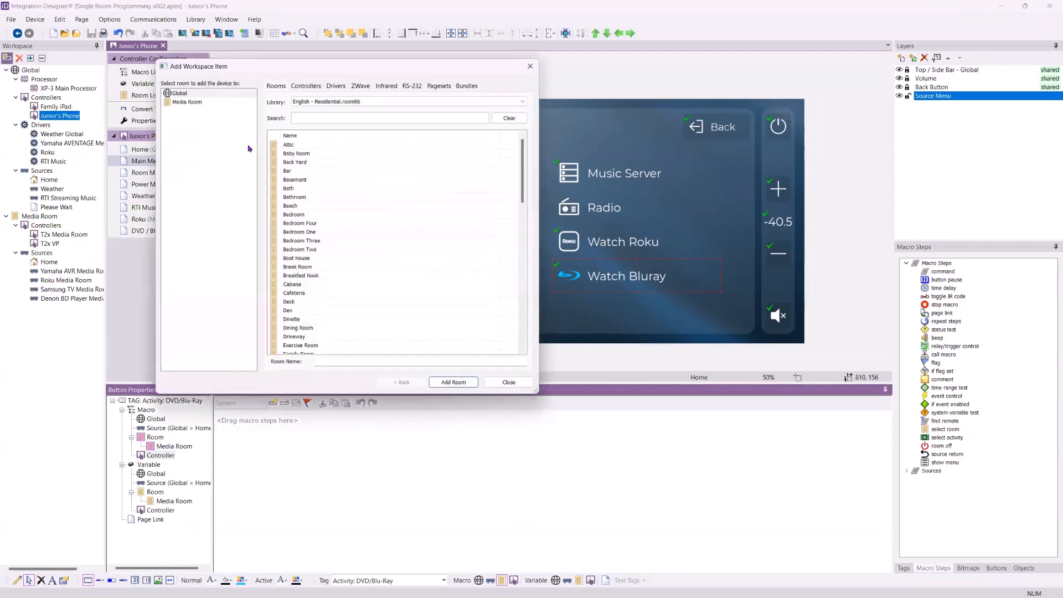
click(382, 85)
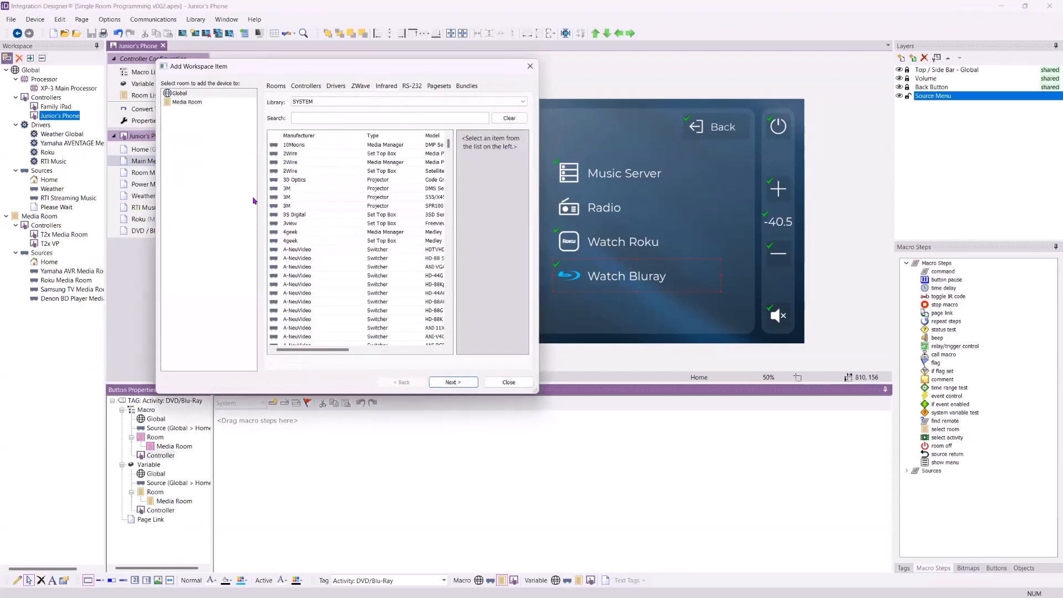
double_click(306, 206)
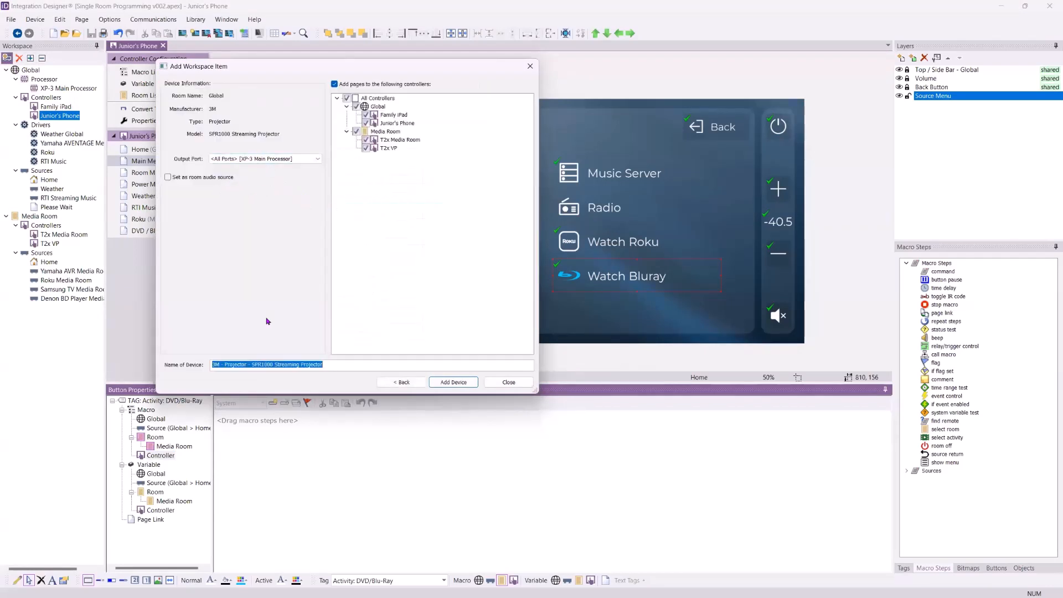
click(308, 159)
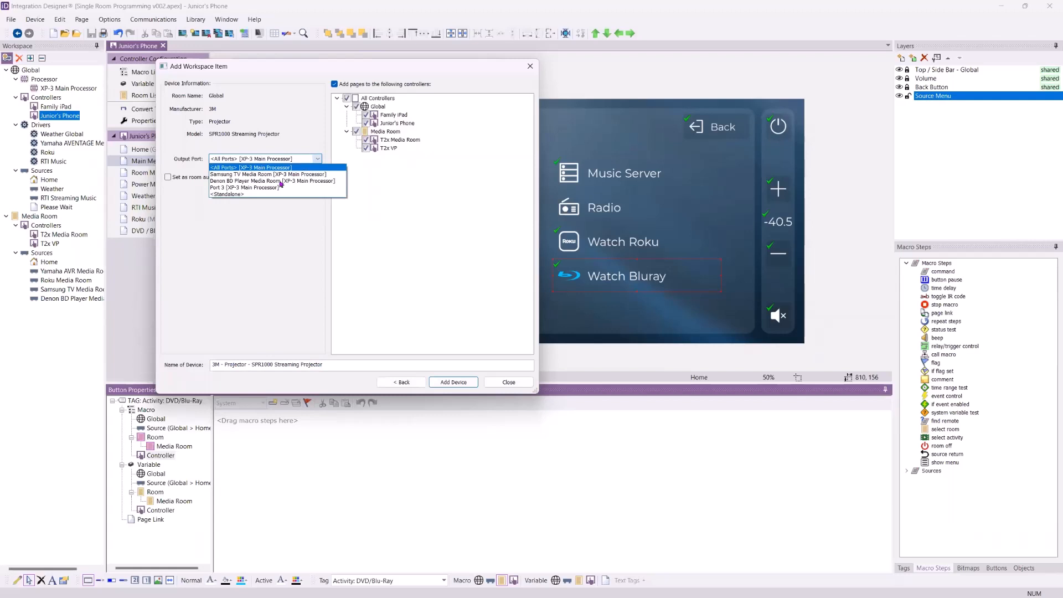
click(241, 194)
click(334, 84)
click(455, 381)
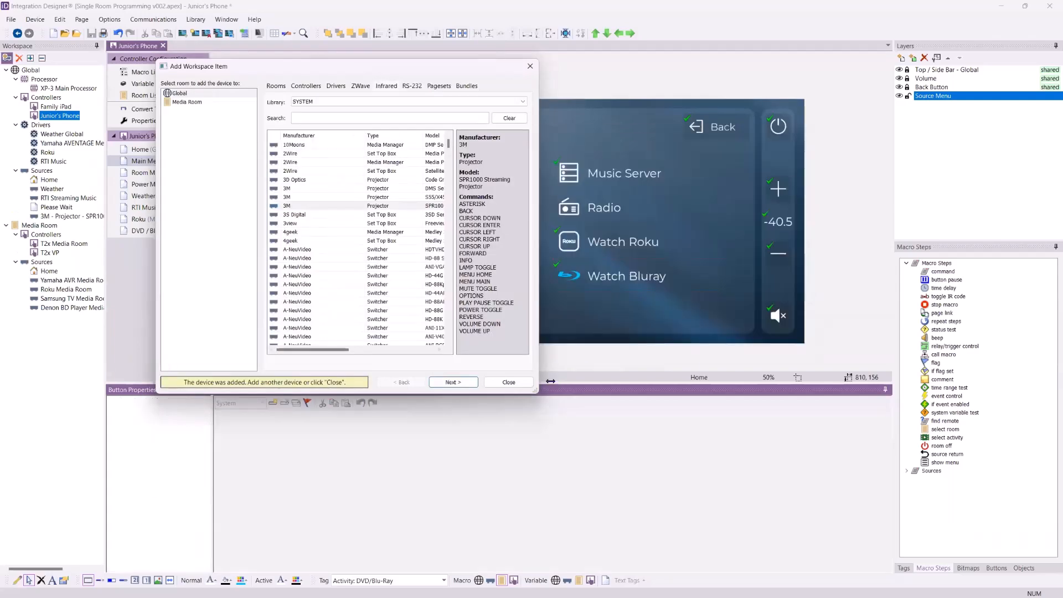
click(508, 381)
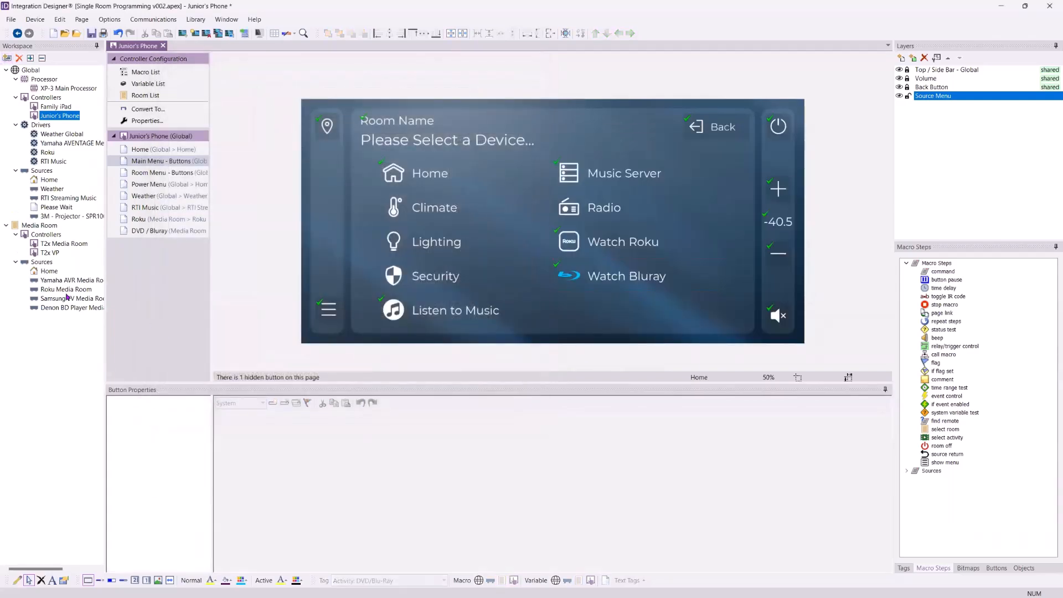
- Check the 3M projector source's infrared properties, then open the Denon BD Player's T2x VP DVD / Bluray page
click(69, 216)
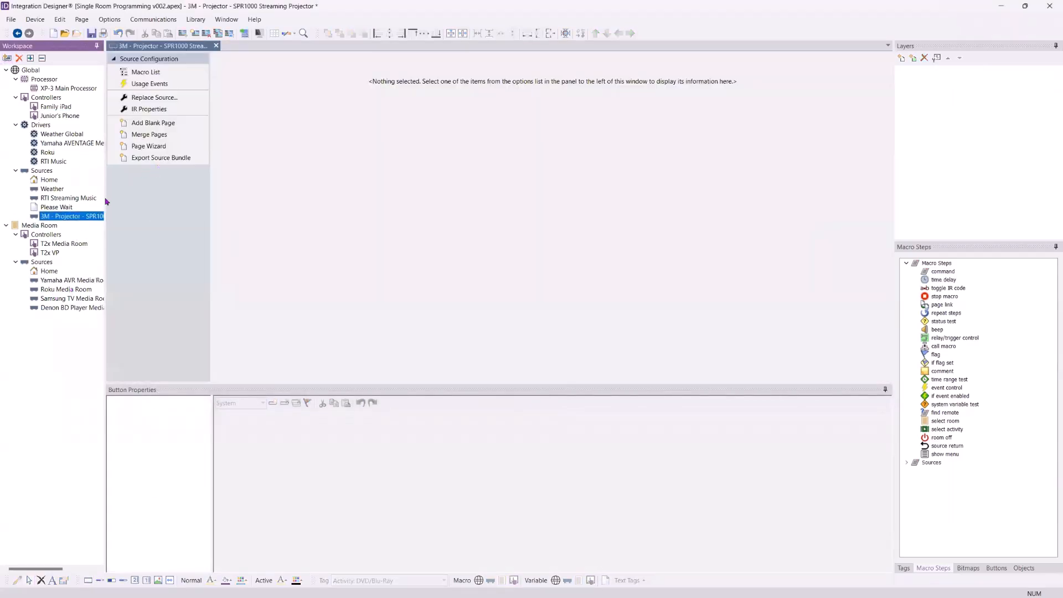
click(152, 110)
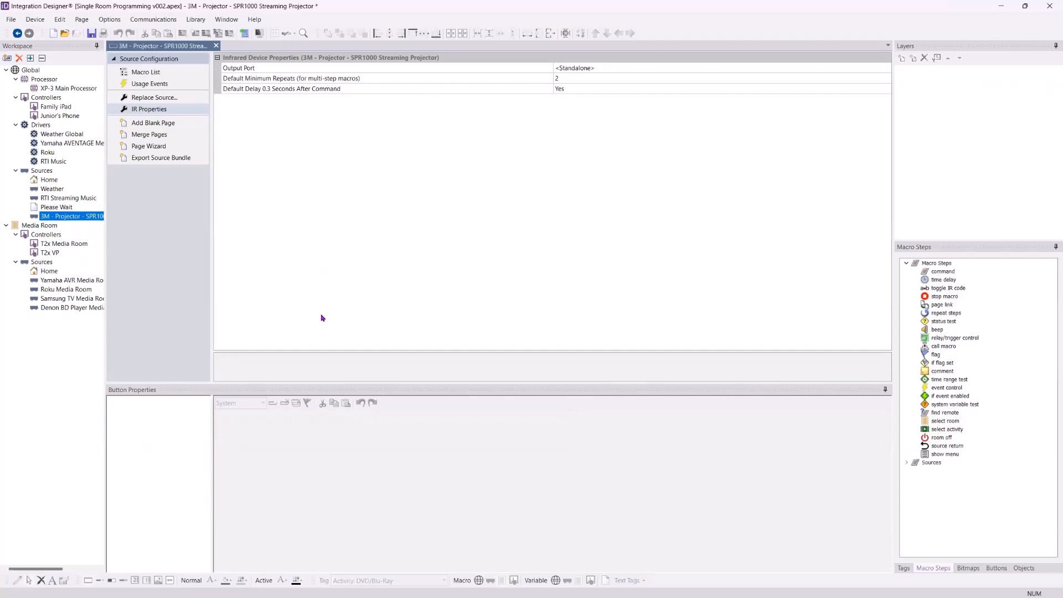
click(58, 307)
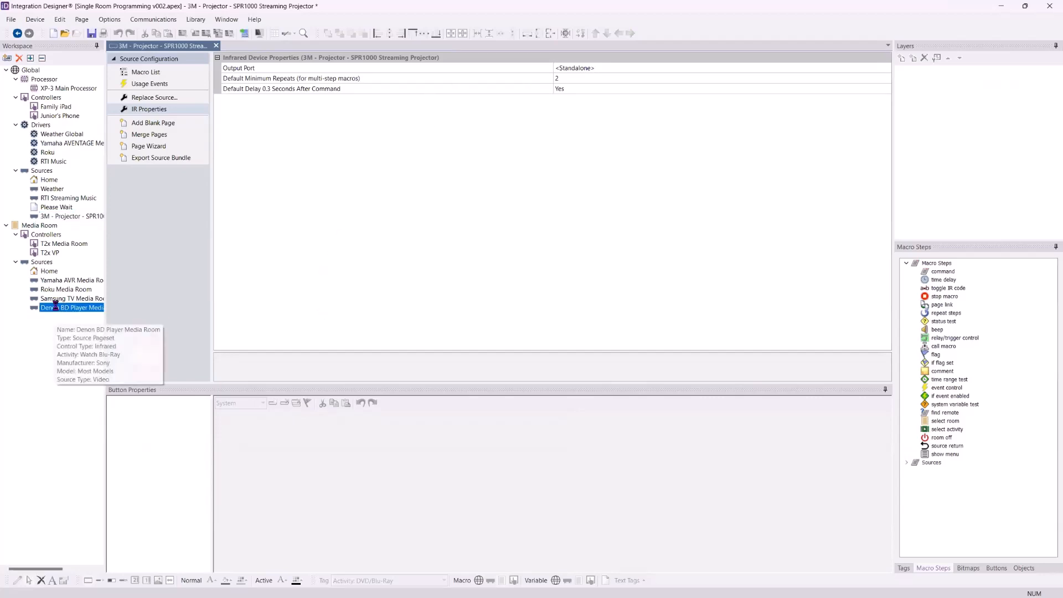
click(149, 260)
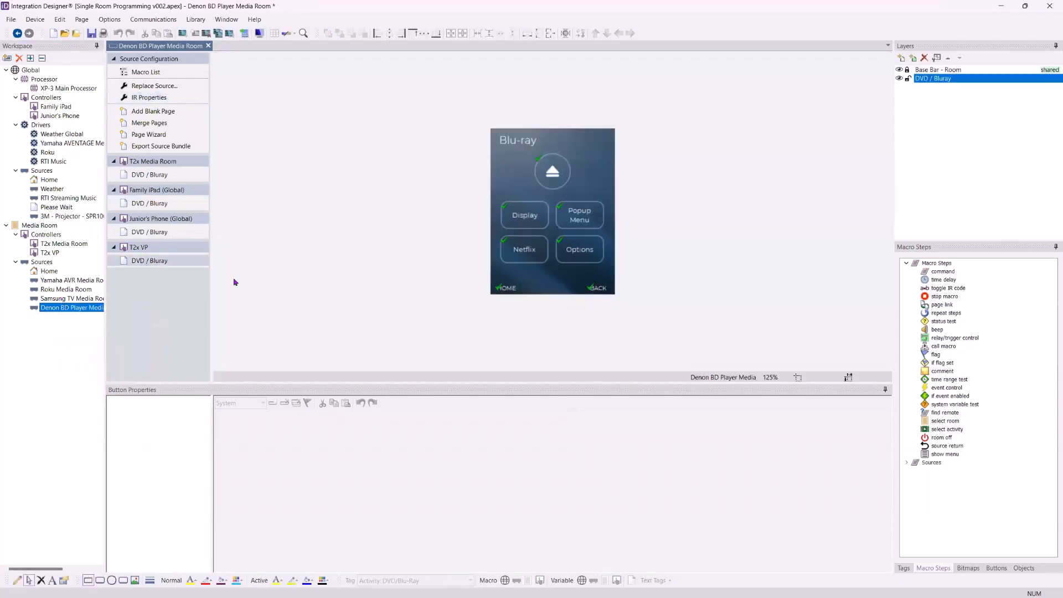
- Add a command step to the Display button's macro, leaving its device unselected
click(524, 215)
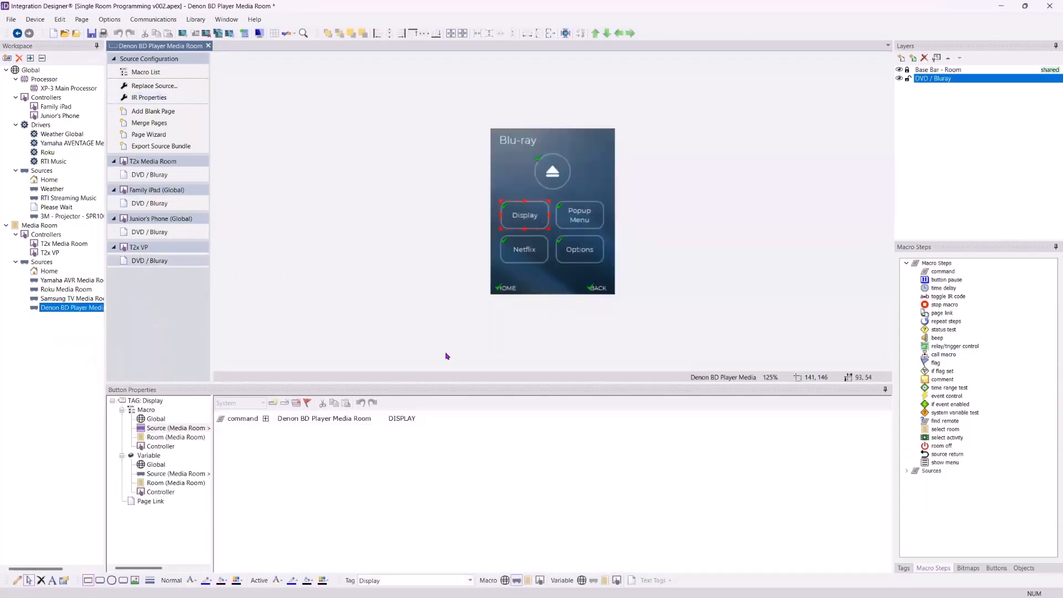
click(310, 446)
drag(941, 272, 309, 479)
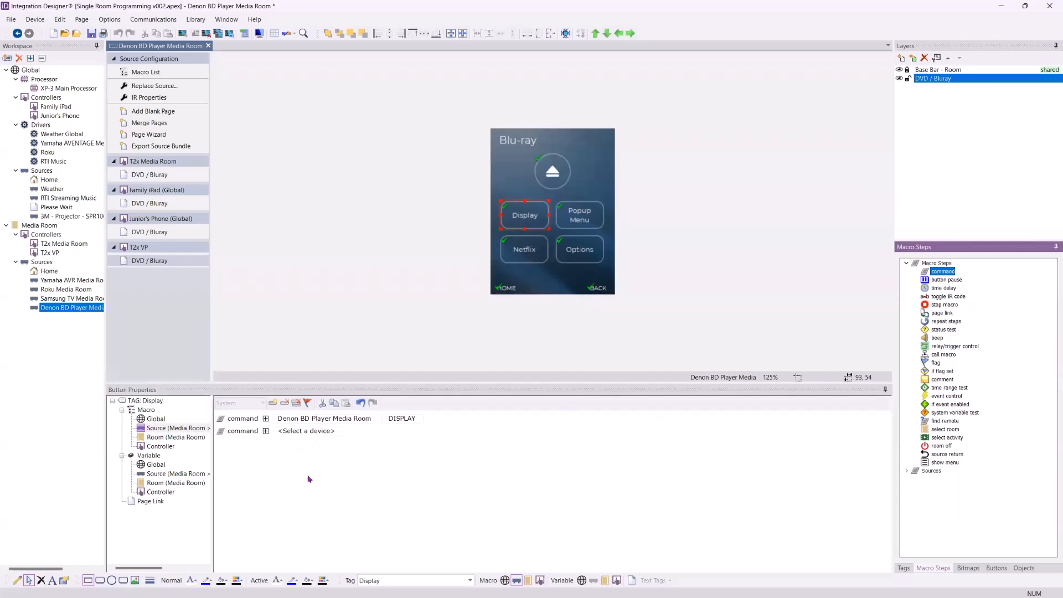
click(266, 432)
click(388, 431)
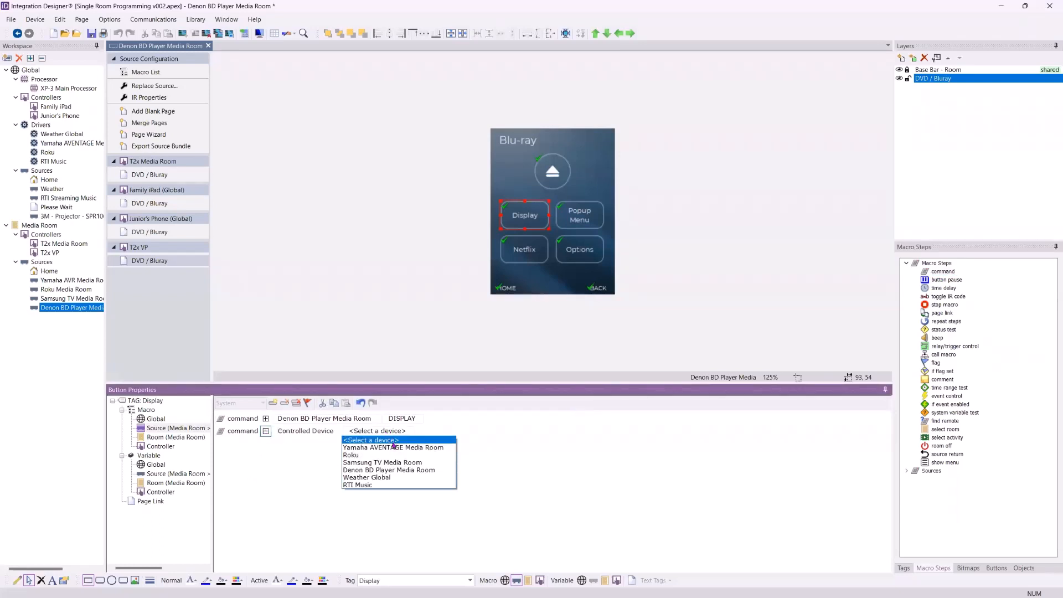
click(262, 460)
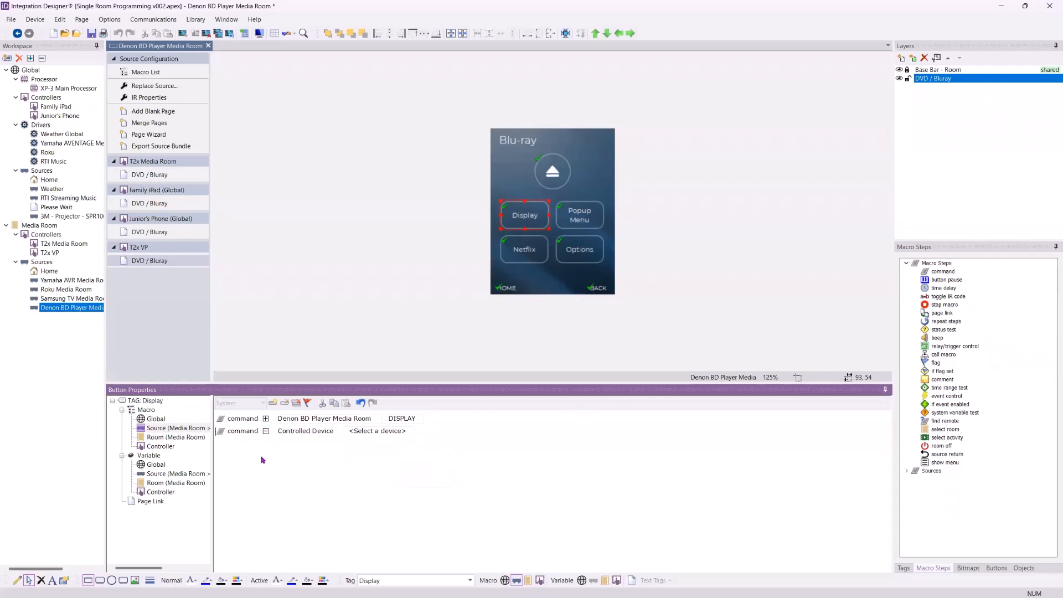
click(163, 448)
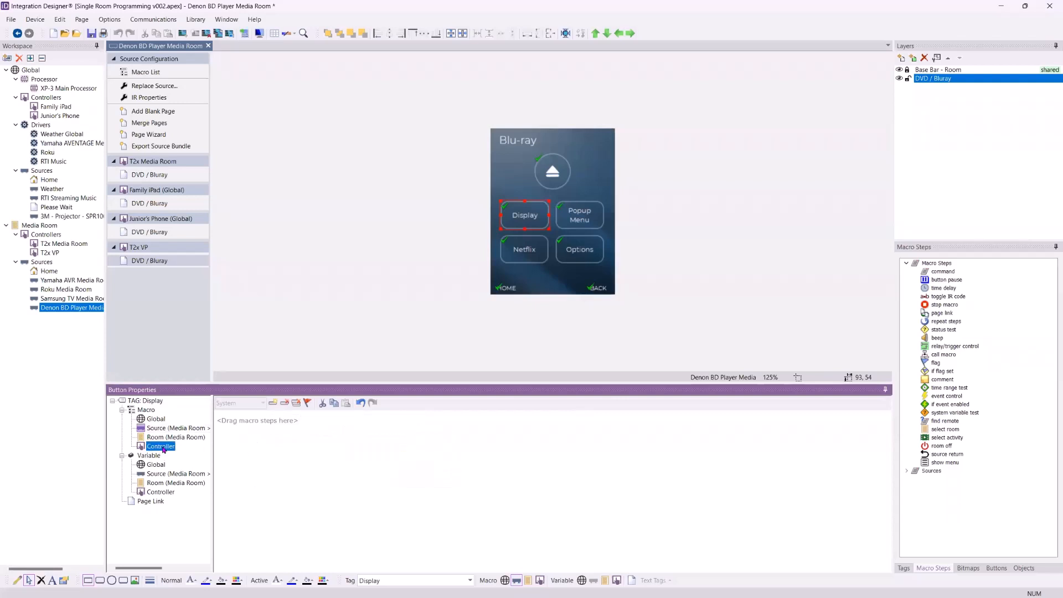
click(282, 429)
click(167, 447)
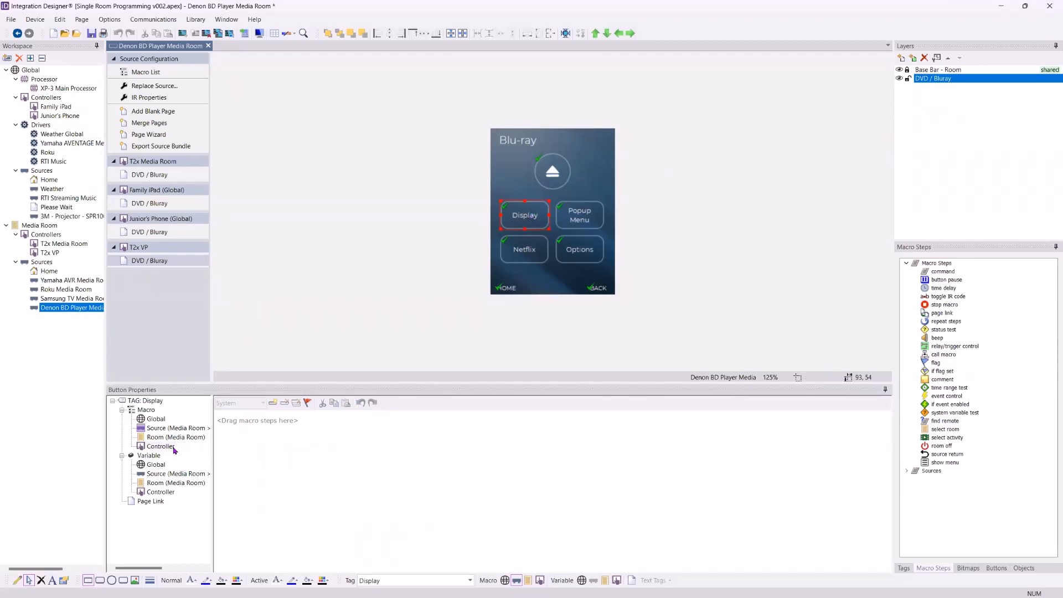
- Add a command-type step to the Display controller macro with no device, then open Global RTI Streaming Music
click(273, 403)
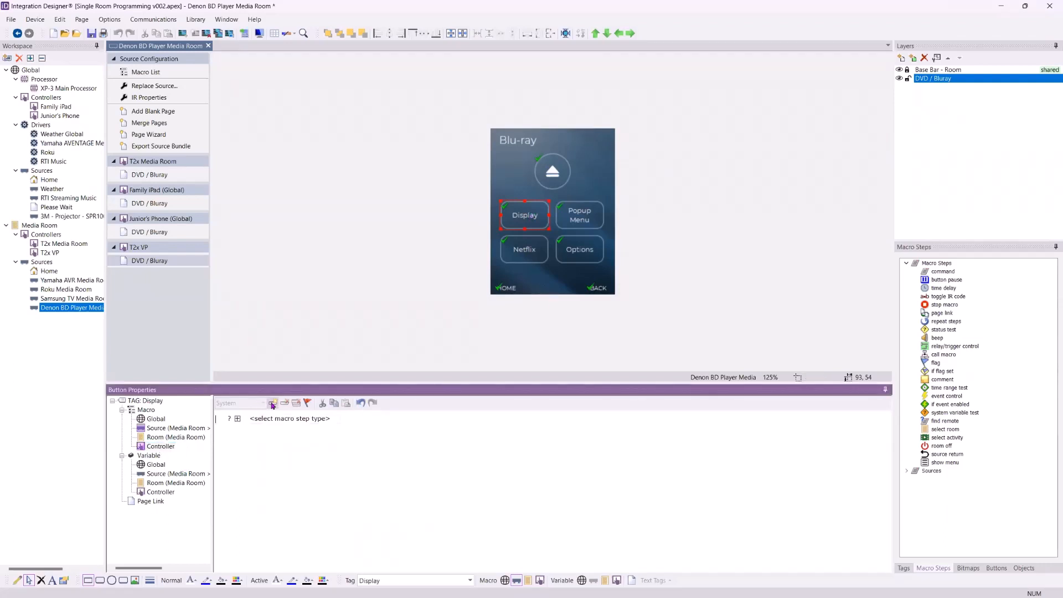
click(240, 419)
click(357, 418)
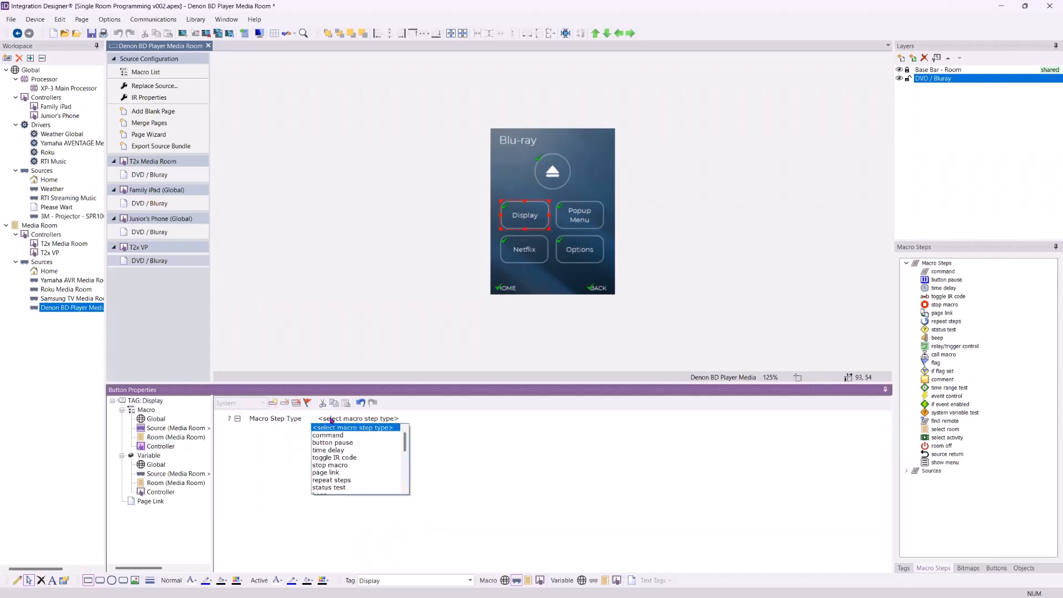
click(357, 436)
click(321, 418)
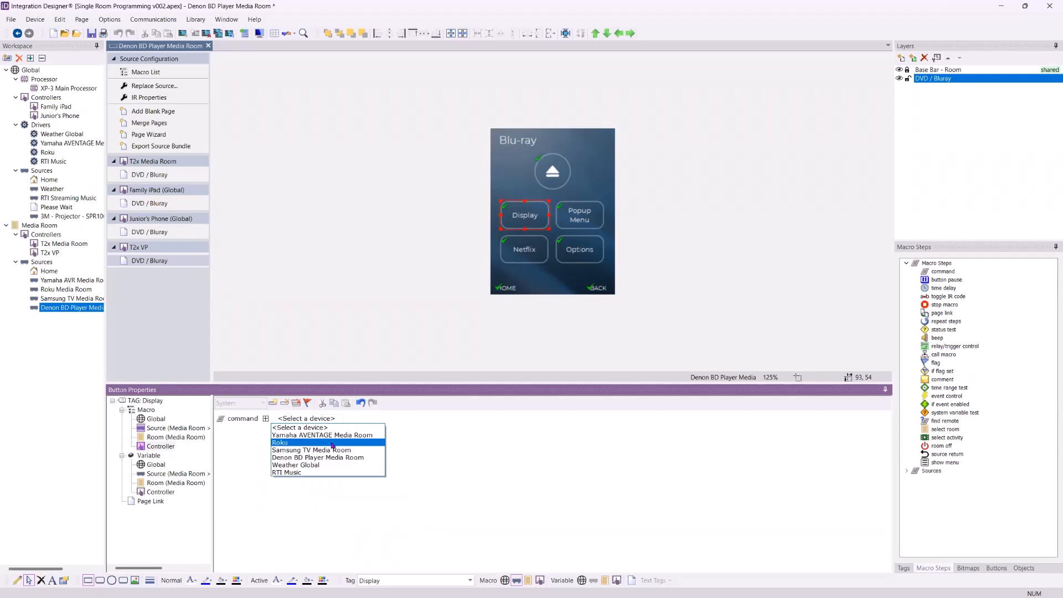
click(257, 462)
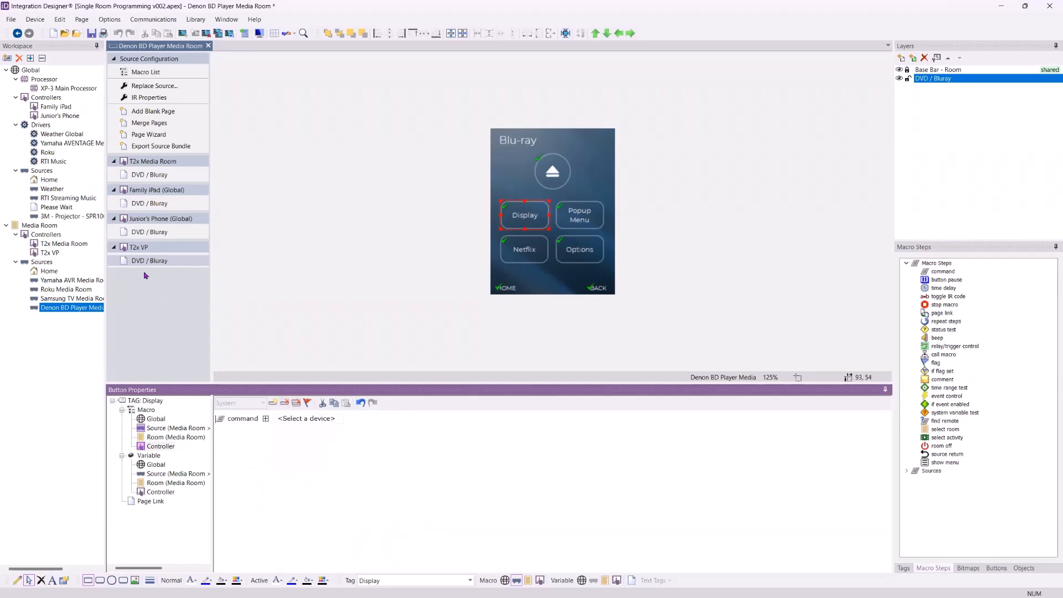
click(69, 198)
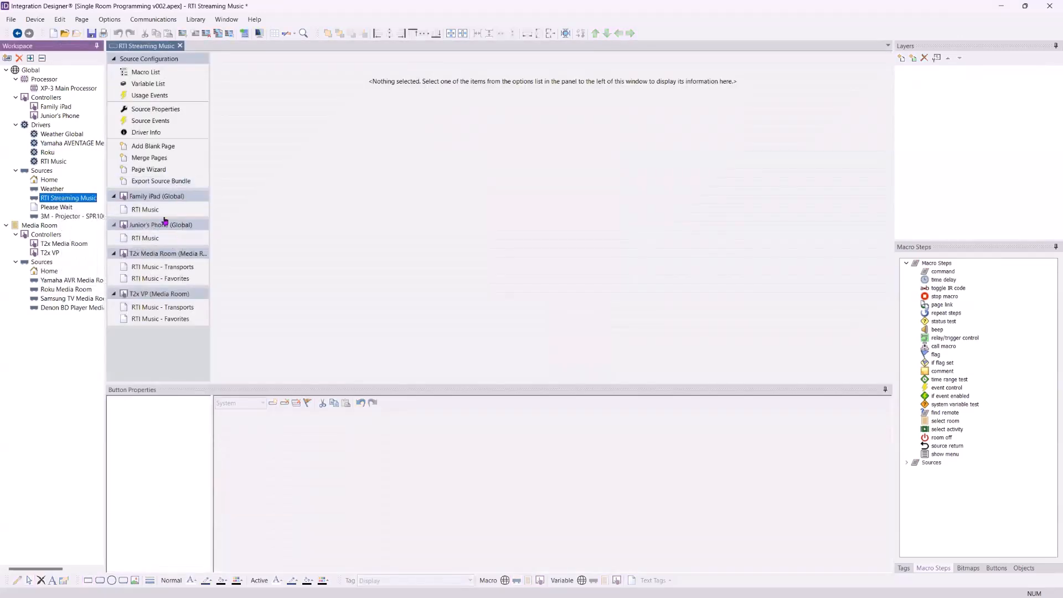
- On the RTI Music - Transports page, make the thumbs-down button's controller macro Standalone
click(160, 268)
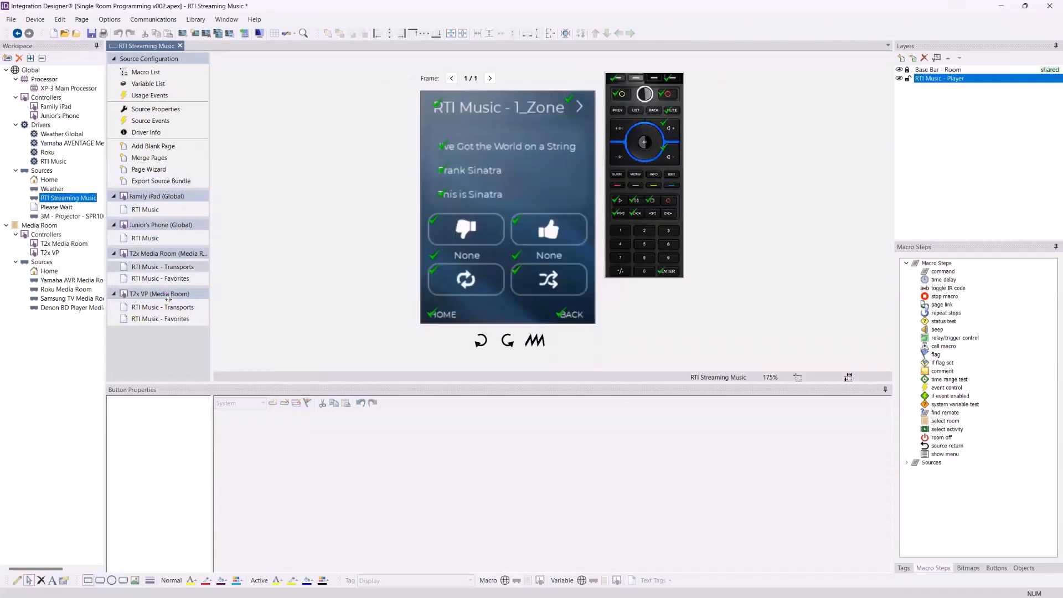
click(465, 228)
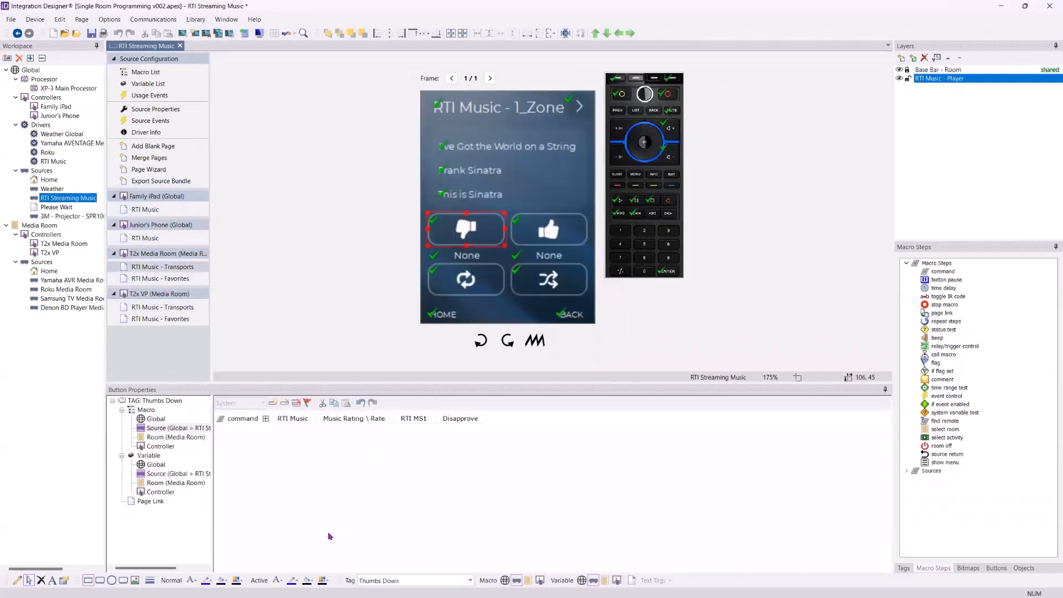
click(161, 446)
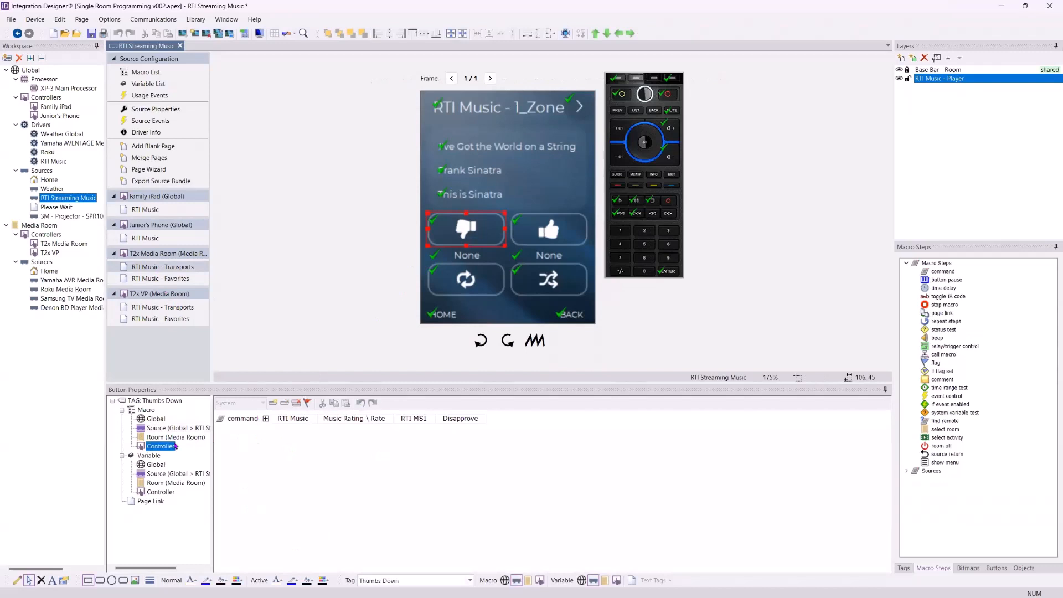
click(250, 403)
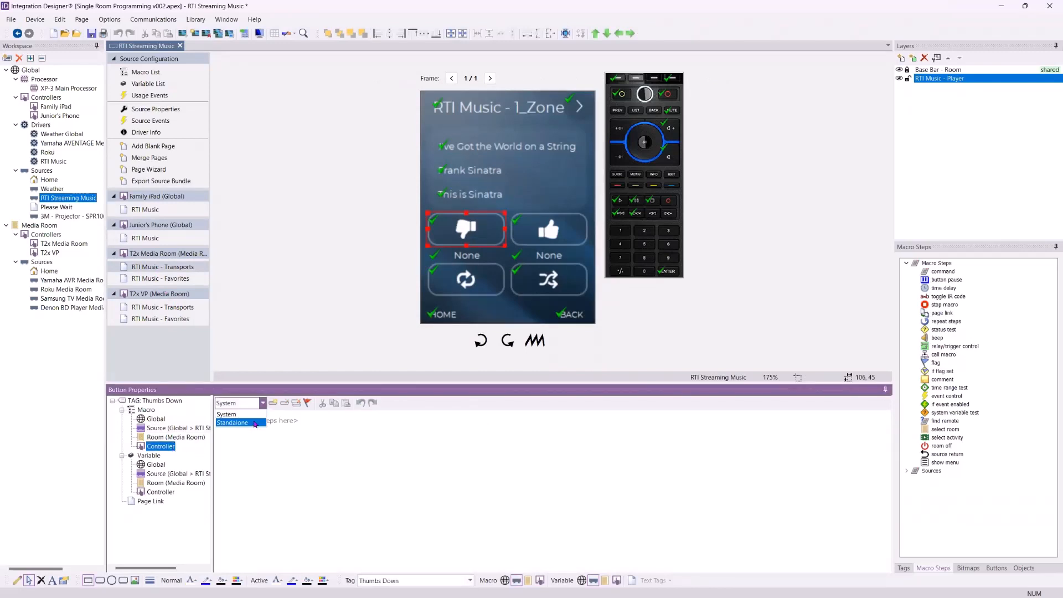
click(255, 423)
- Add a command step sending CURSOR LEFT to the 3M SPR1000 projector
drag(941, 271, 395, 461)
click(310, 419)
click(324, 435)
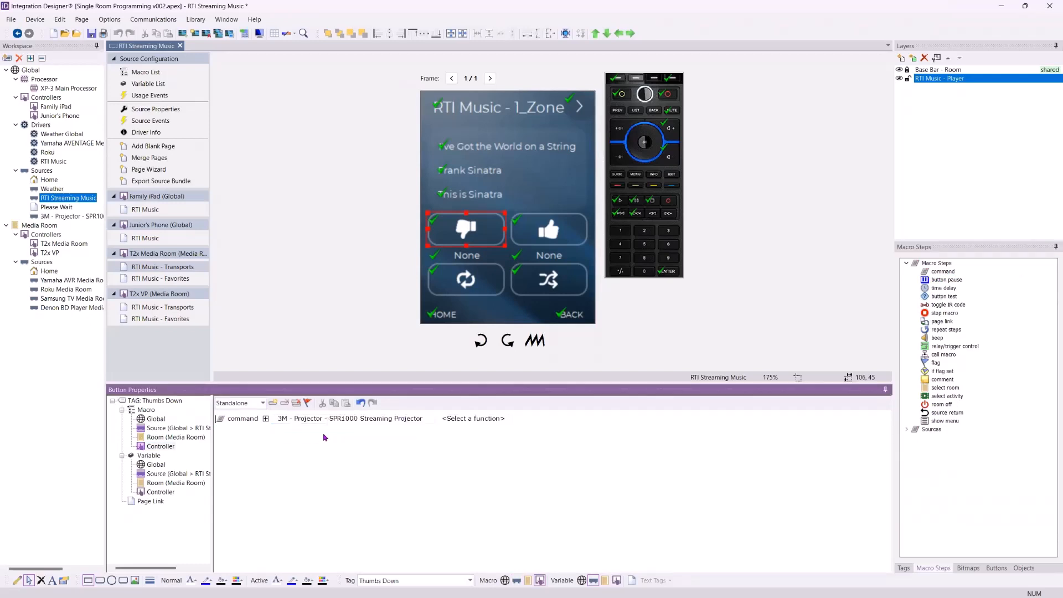
click(489, 419)
click(491, 463)
- Add a select activity step for Media Room with Global RTI Streaming Music, then select the This is Sinatra text
click(251, 437)
click(950, 347)
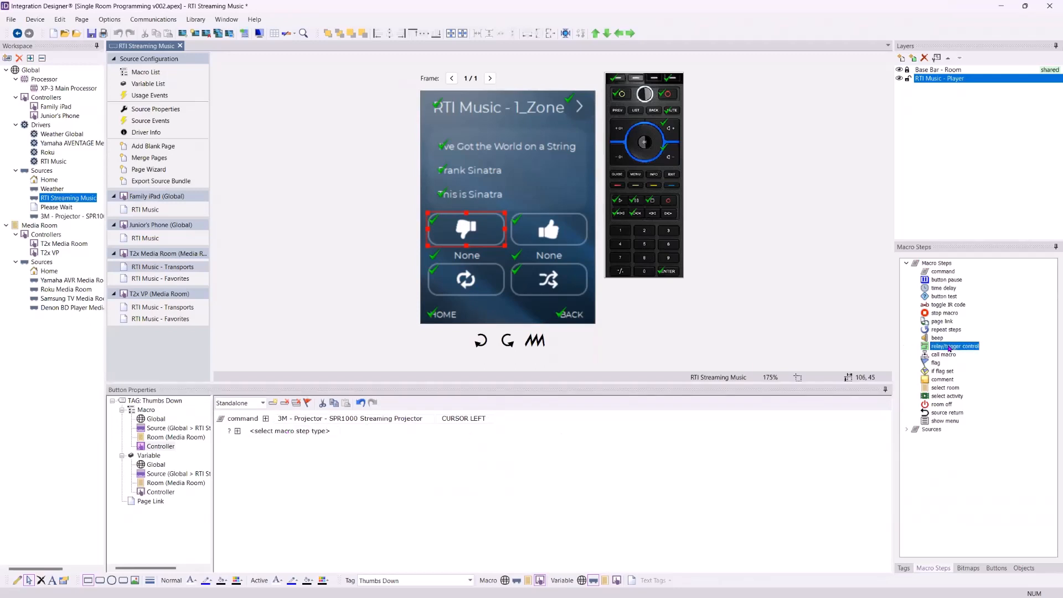
double_click(946, 397)
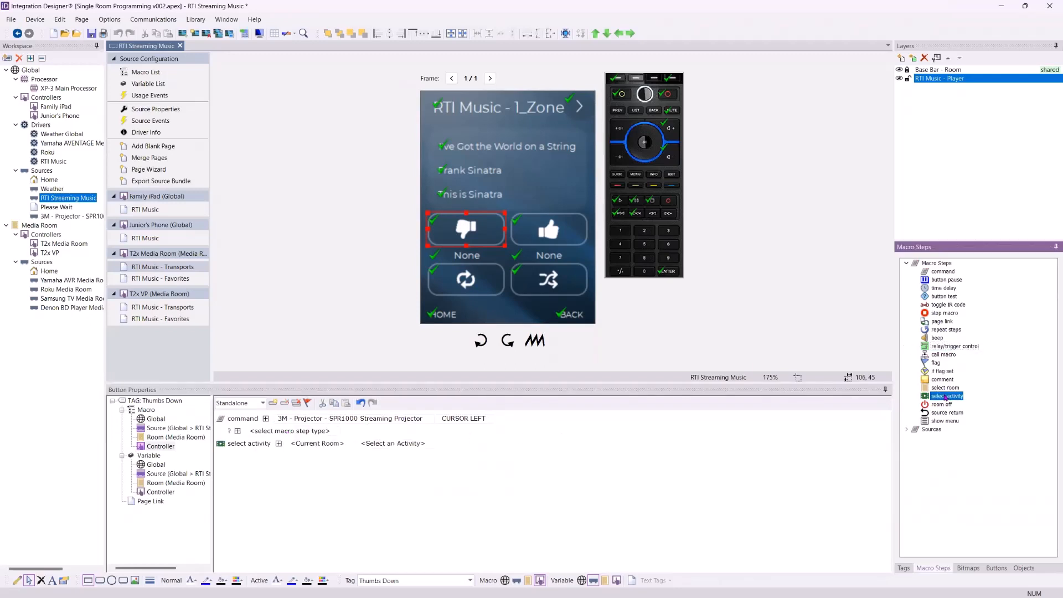
click(341, 446)
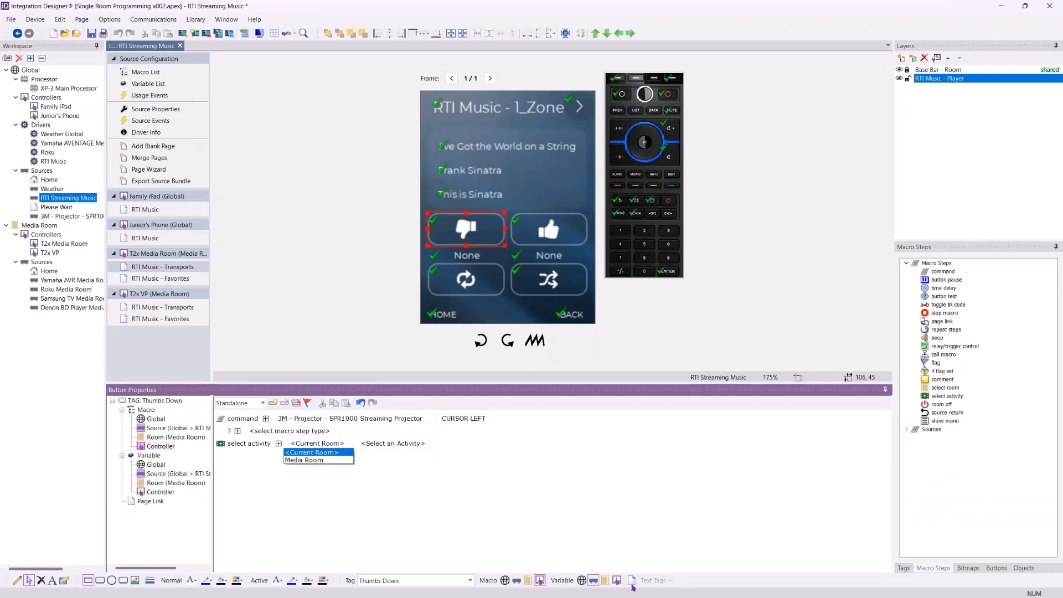
click(422, 542)
click(332, 445)
click(308, 460)
click(400, 445)
click(382, 457)
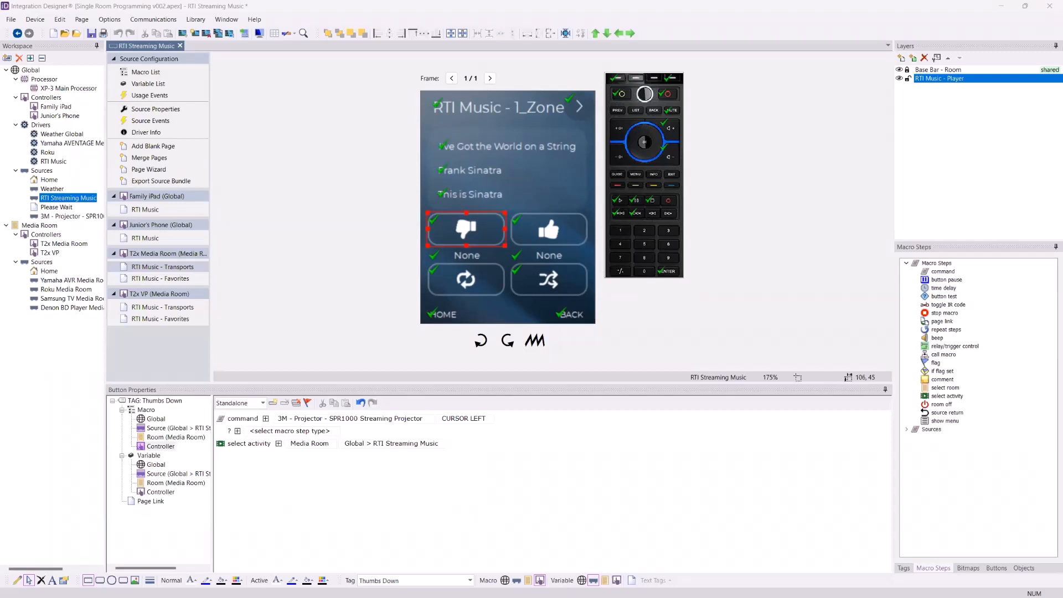
click(485, 193)
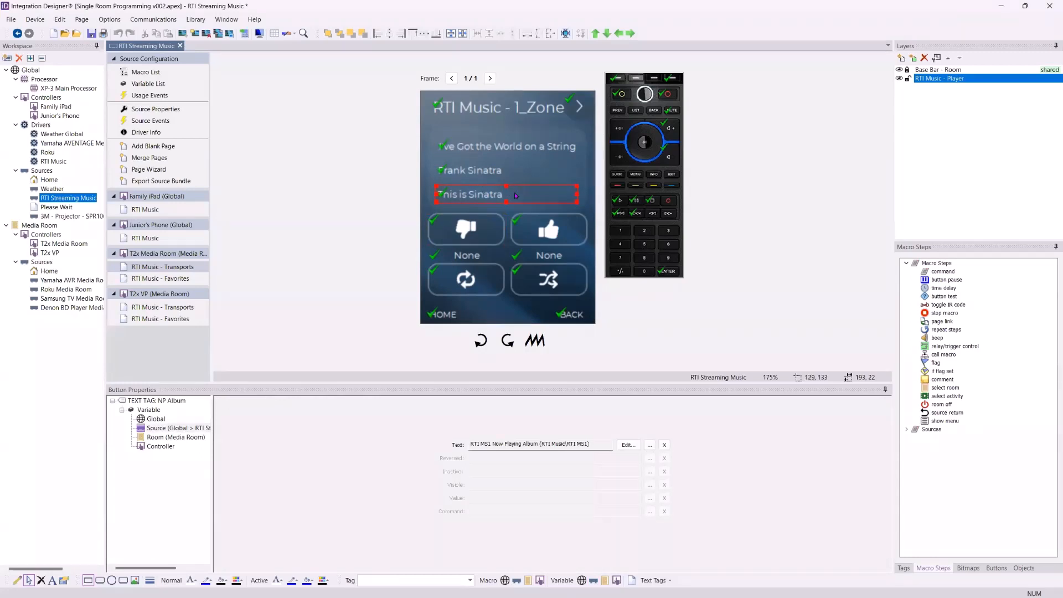
- Copy and paste the This is Sinatra album text, select the lower copy, and edit its Text variable
click(483, 170)
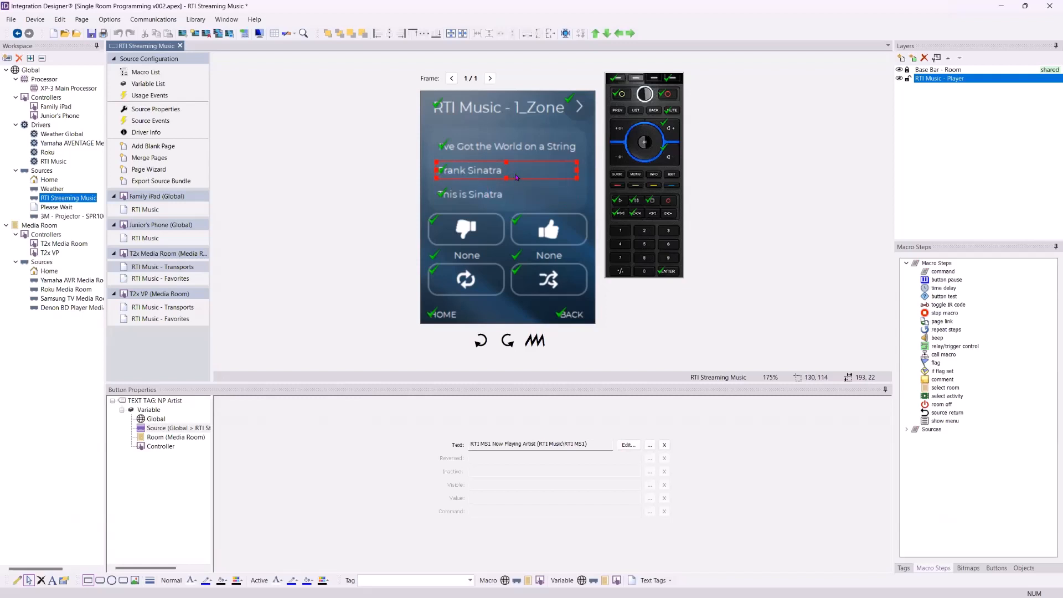
click(491, 195)
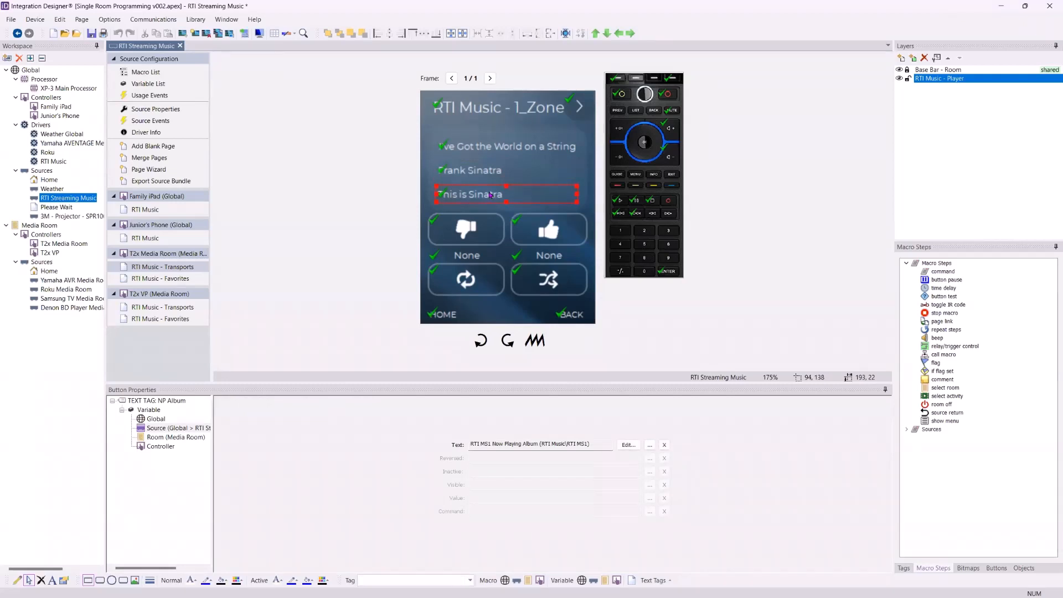
key(ctrl+c)
key(ctrl+v)
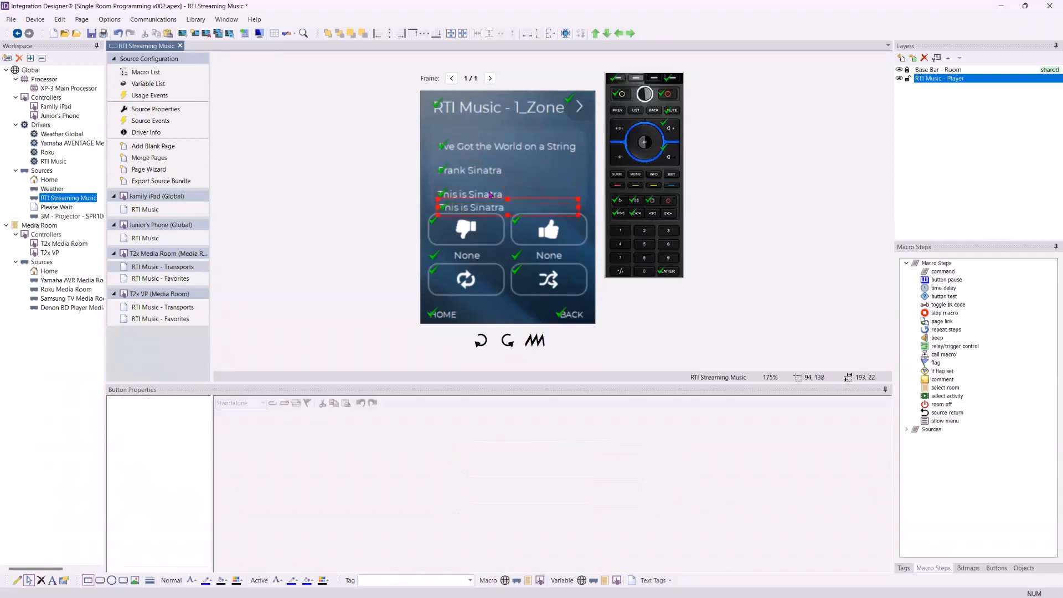
drag(593, 207, 570, 194)
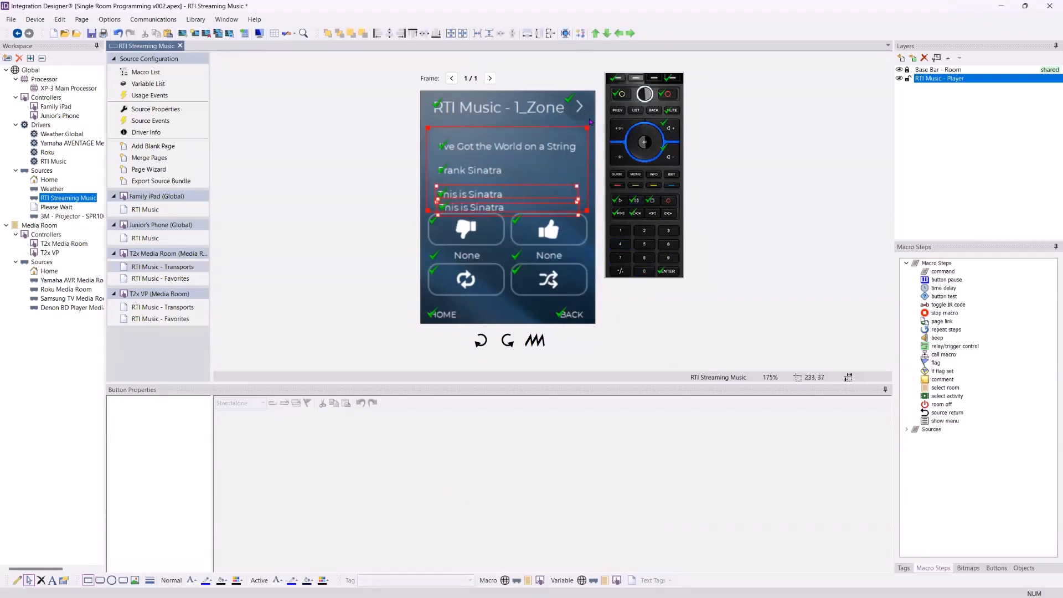
click(460, 210)
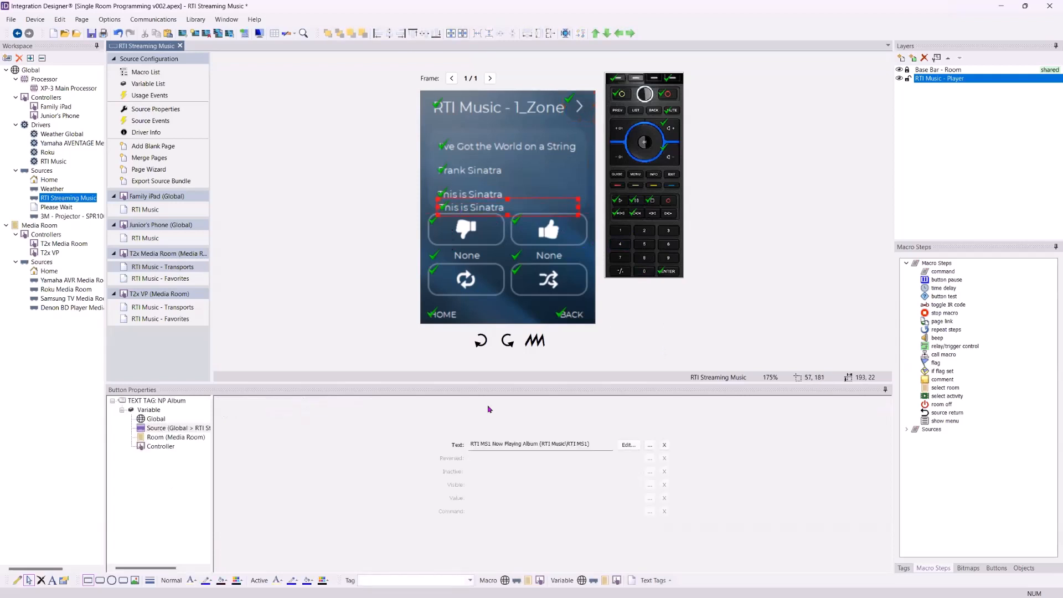
click(626, 448)
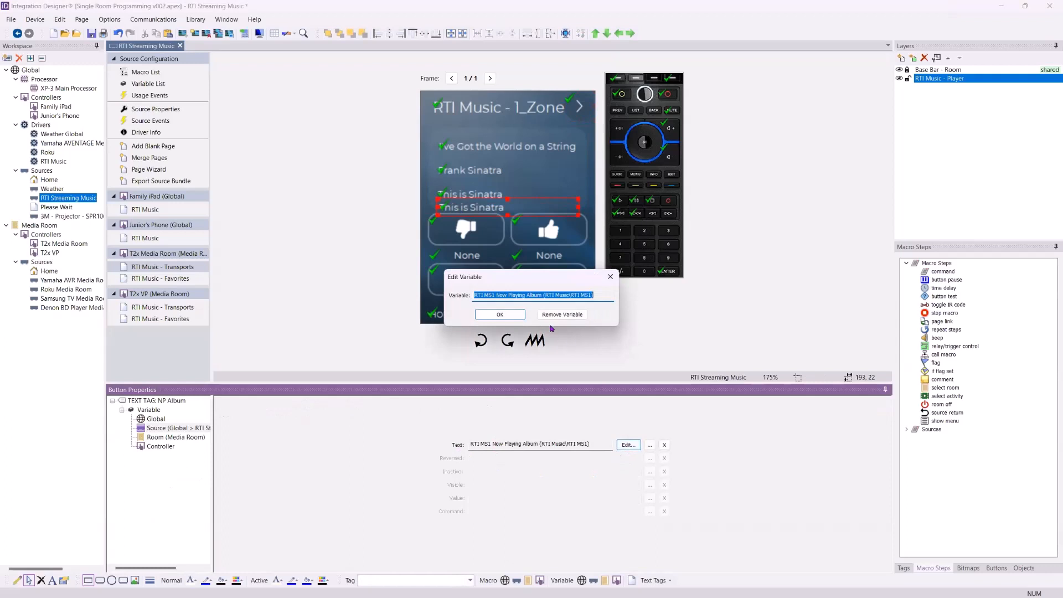
- Browse the Select Variable list, cancel without changes, and delete the duplicated album text box
click(610, 278)
click(650, 445)
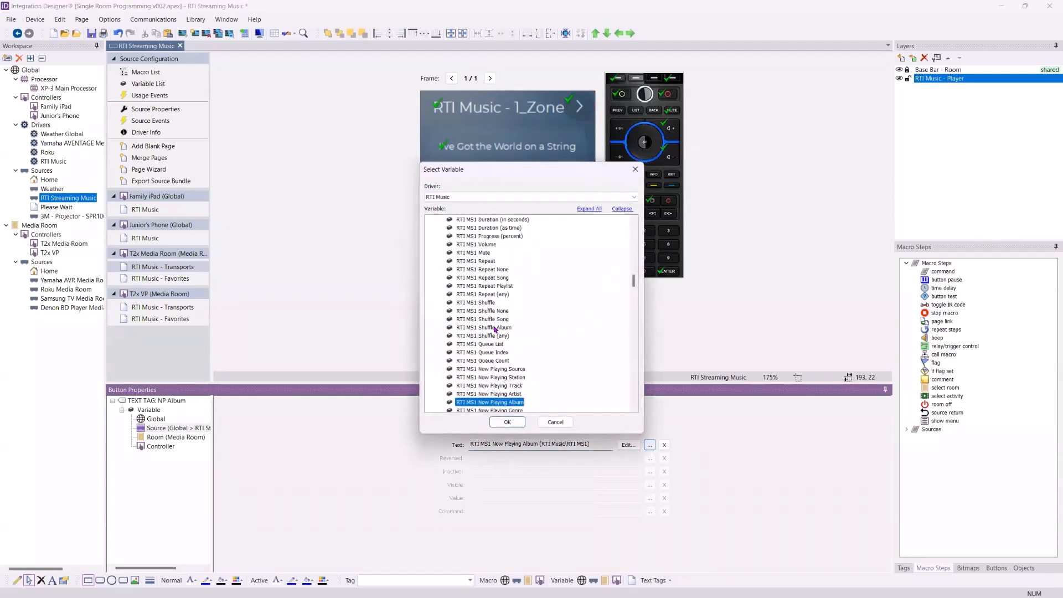
scroll(507, 332, down, 1)
scroll(505, 349, down, 2)
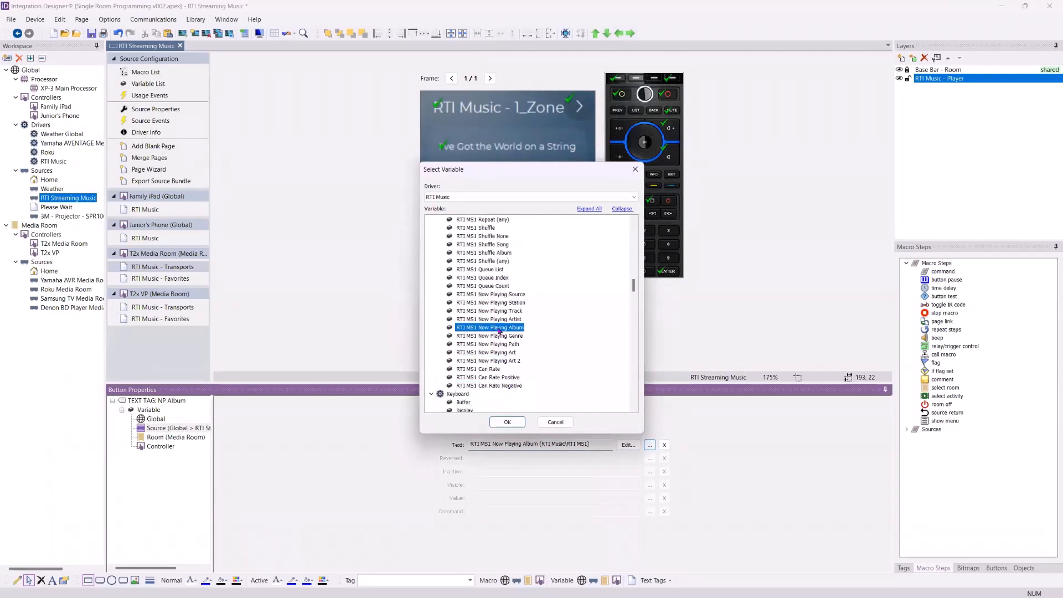
scroll(518, 385, up, 2)
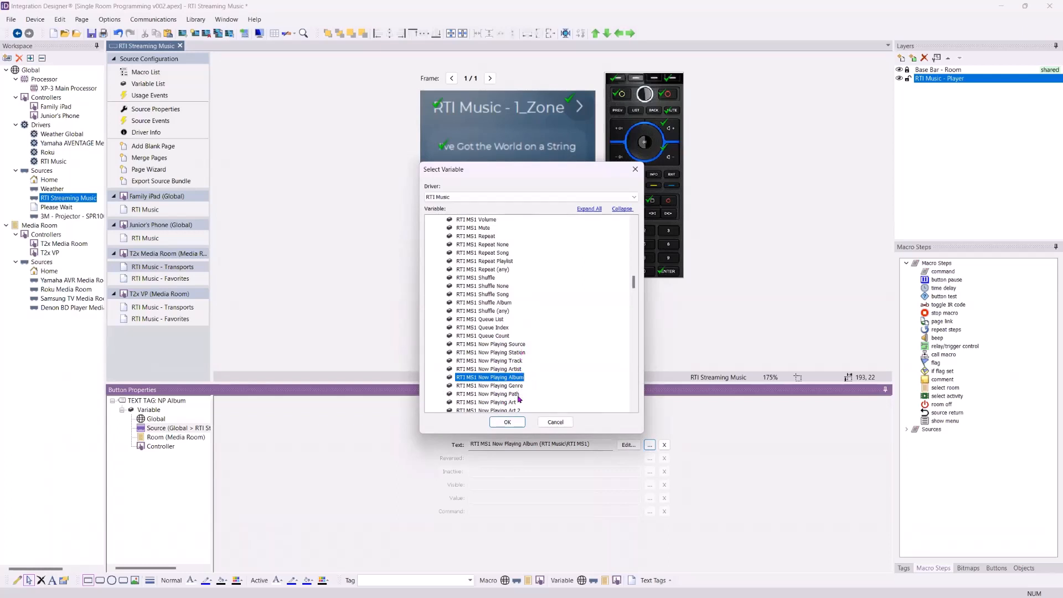
scroll(512, 383, up, 1)
scroll(515, 310, up, 2)
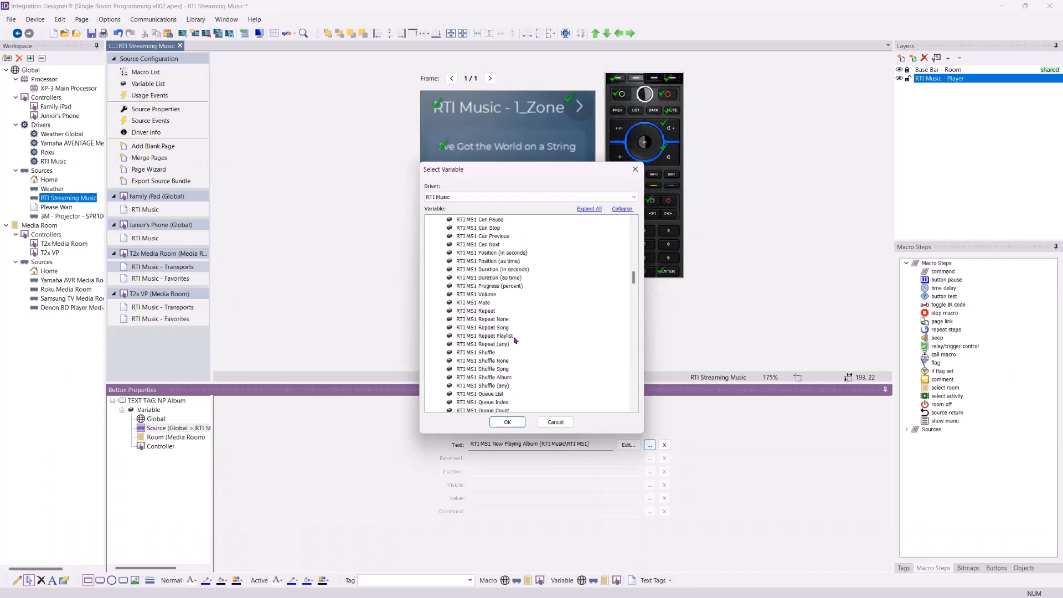
scroll(507, 362, up, 2)
scroll(508, 366, up, 3)
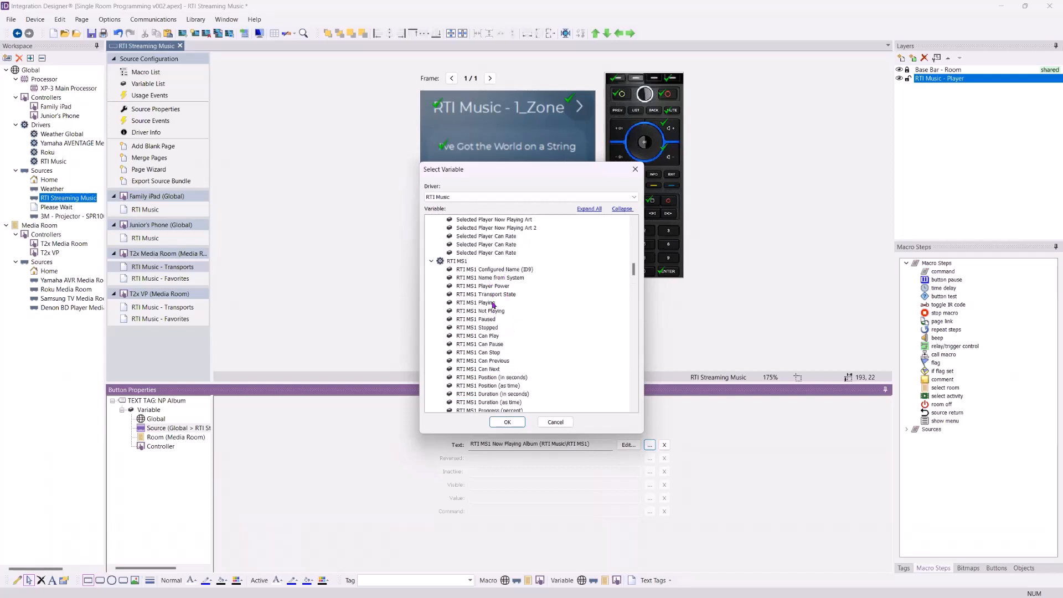
scroll(493, 315, down, 2)
scroll(501, 288, down, 2)
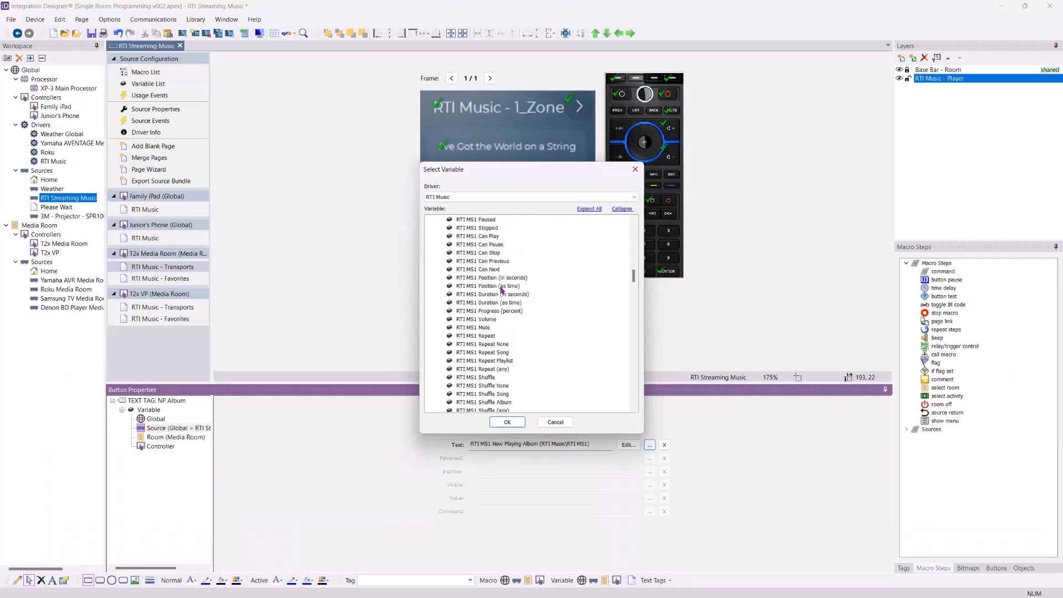
scroll(500, 314, down, 5)
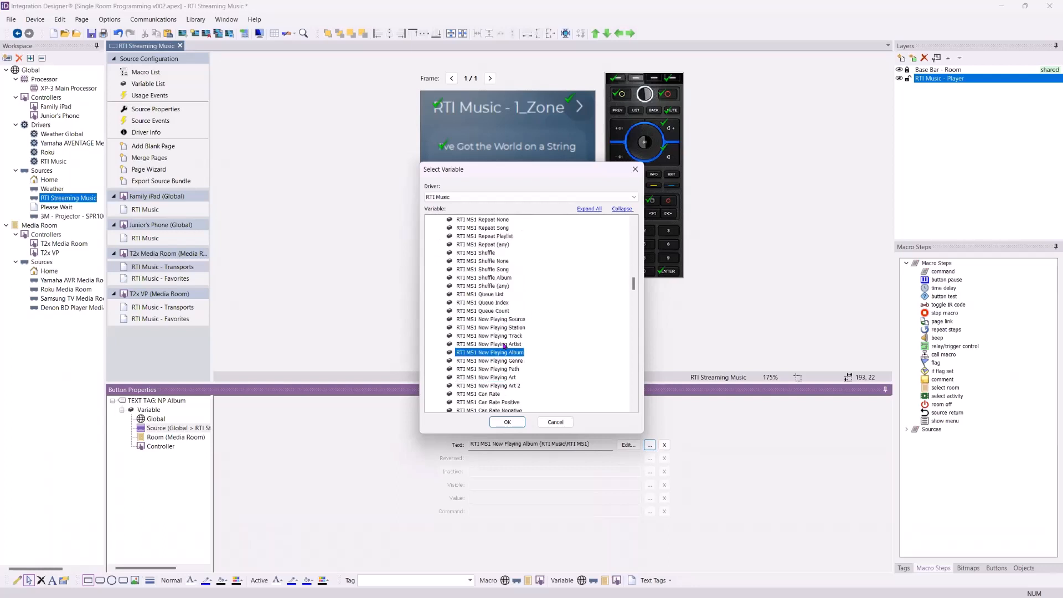
scroll(498, 324, down, 2)
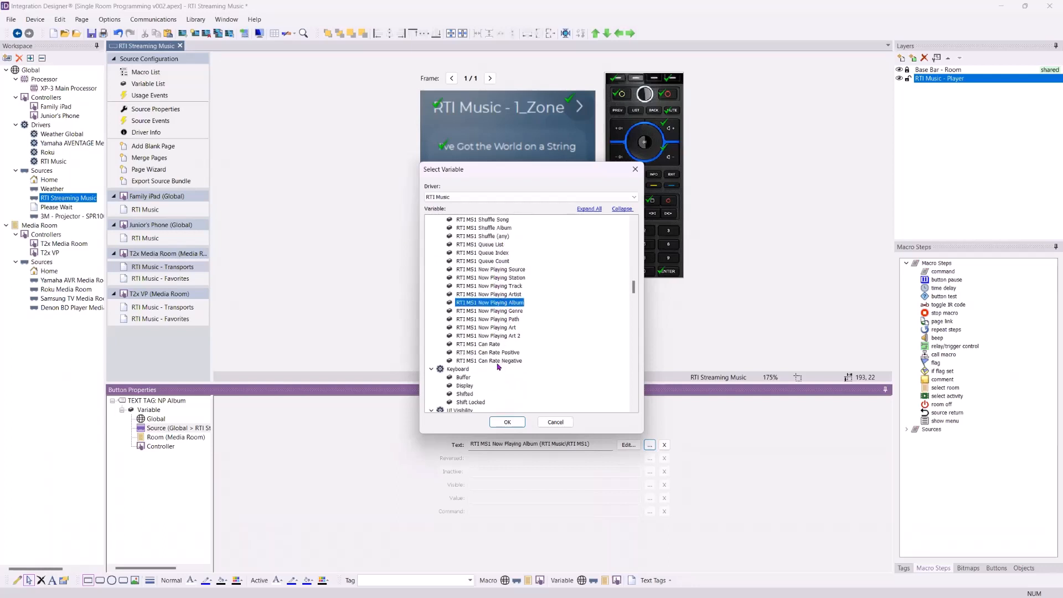
scroll(501, 371, down, 5)
scroll(524, 302, up, 2)
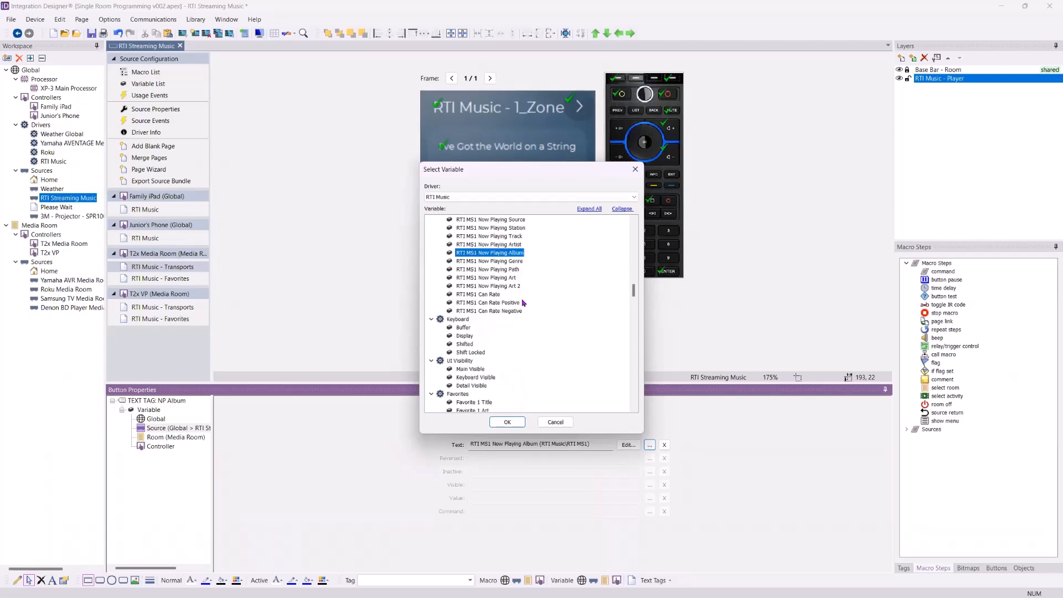
scroll(524, 302, up, 5)
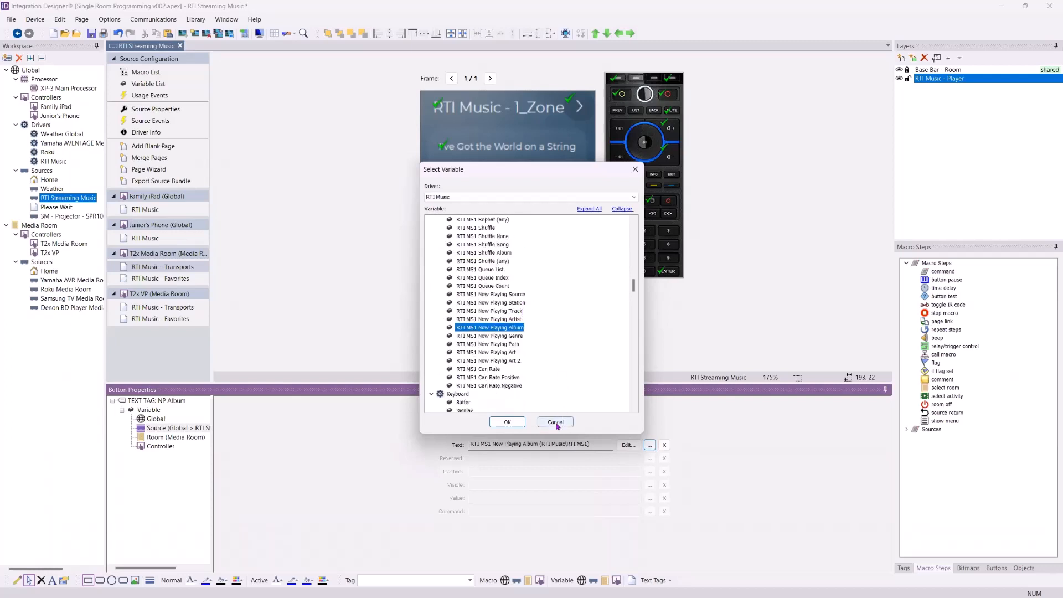
click(555, 421)
key(Delete)
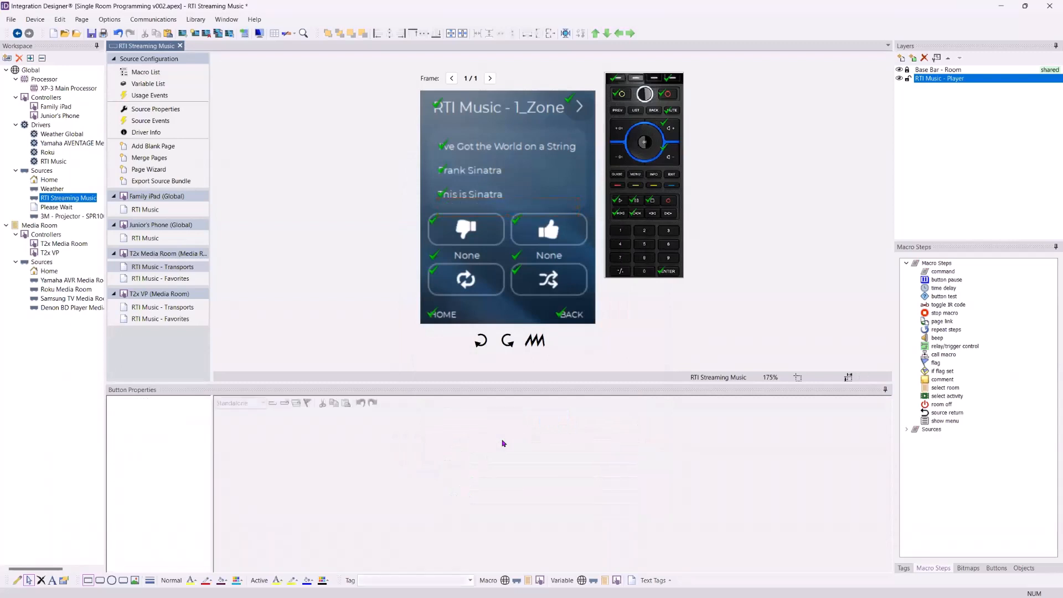
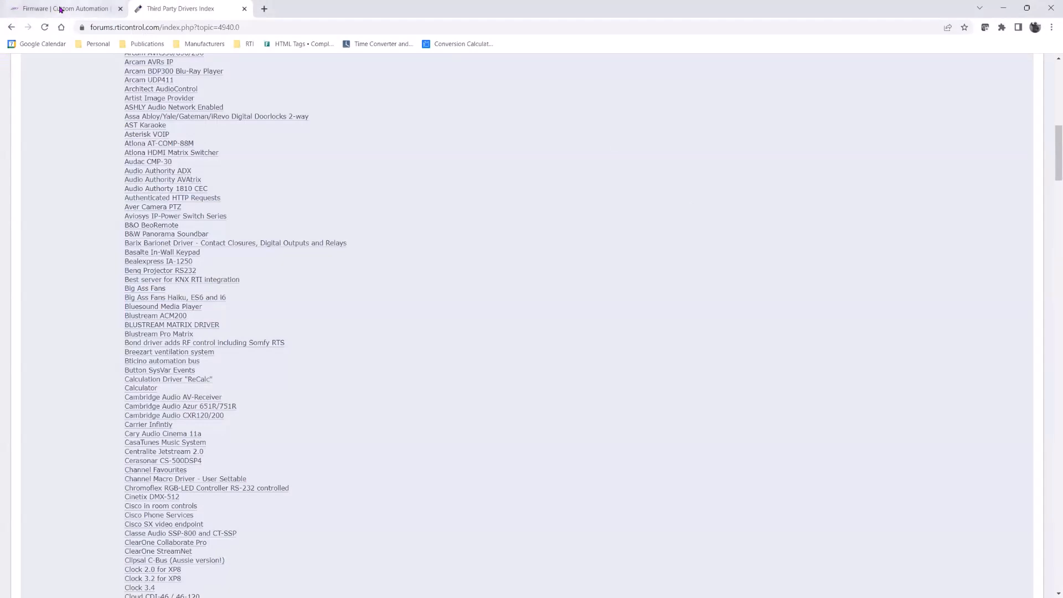
- From the firmware tab, open SUPPORT > Technical Support Docs to show the Quick Resources list
click(71, 9)
mouse_move(901, 80)
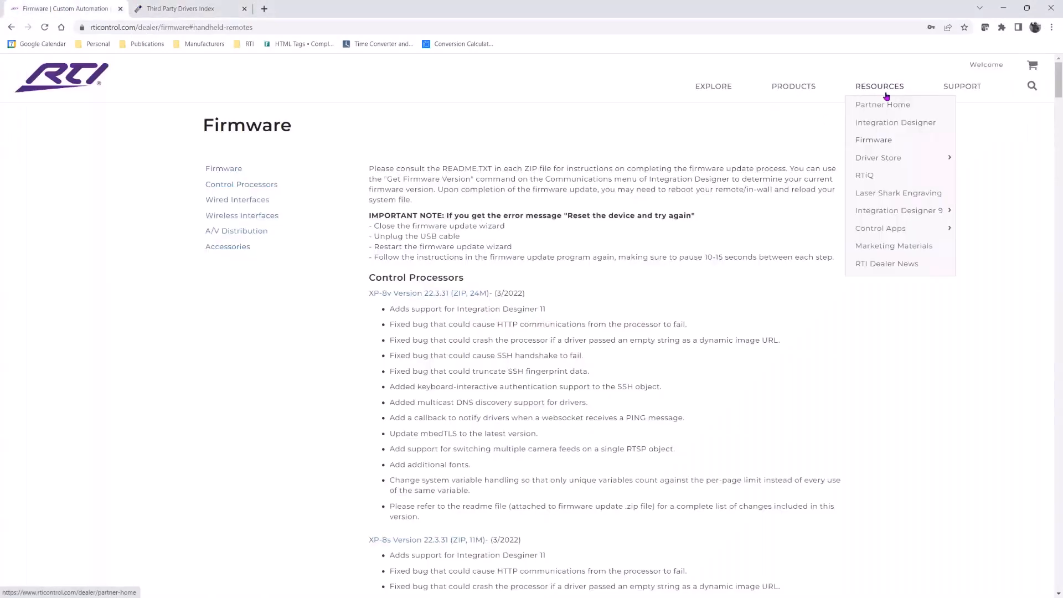
mouse_move(954, 95)
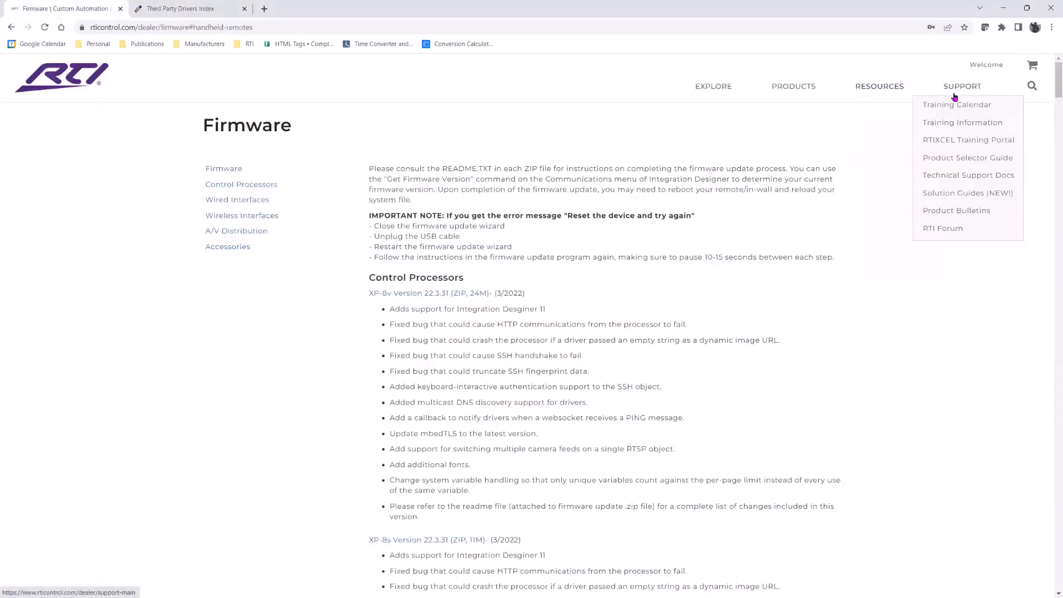
click(956, 177)
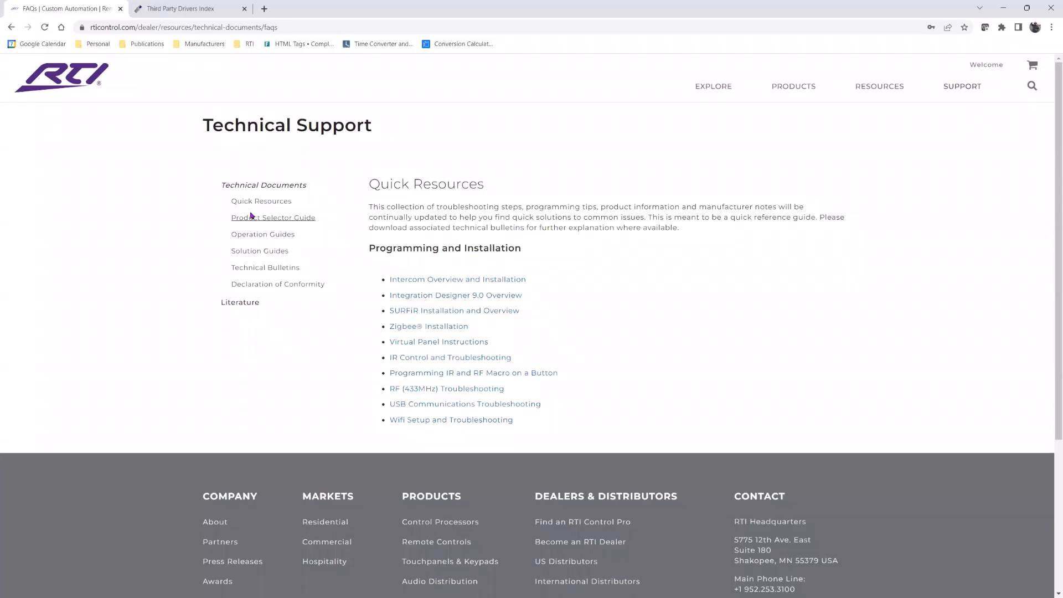
- Browse the Technical Bulletins sections from Integration Designer Programming down to Zigbee, then return to the top
click(259, 269)
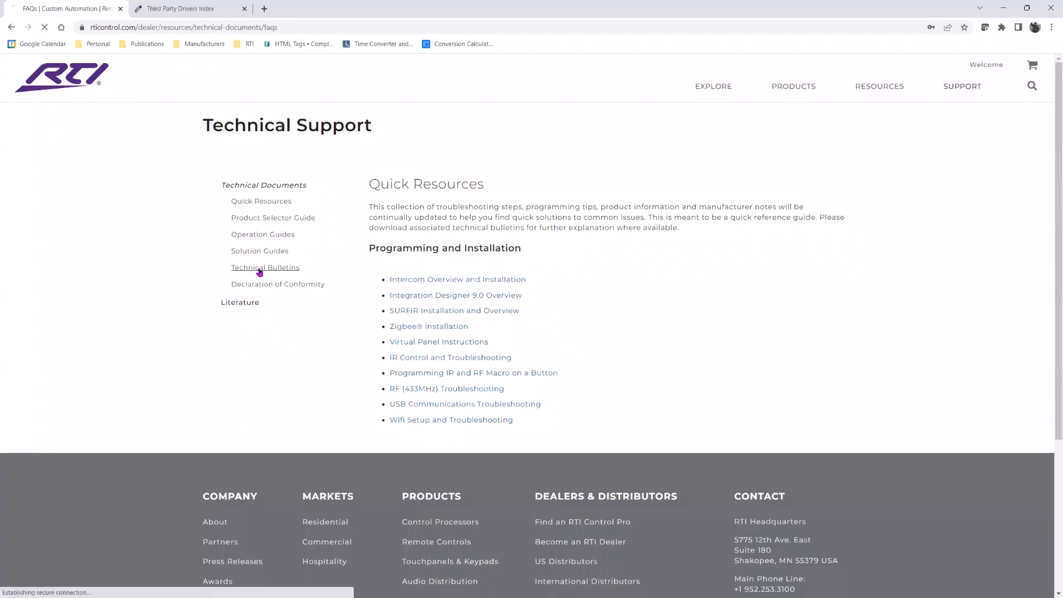
scroll(474, 278, down, 3)
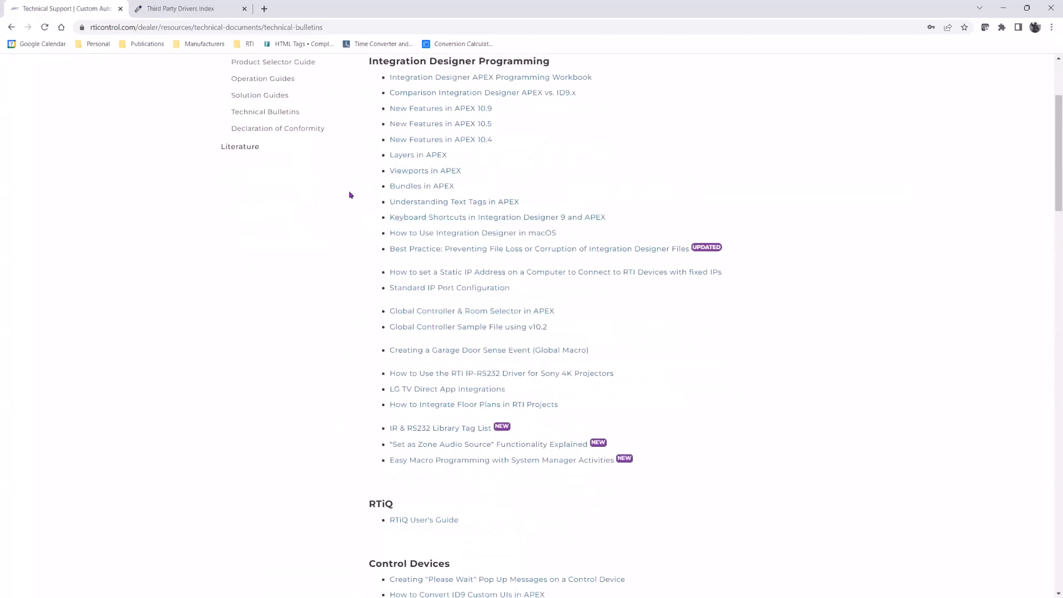
scroll(349, 327, down, 3)
scroll(349, 322, down, 3)
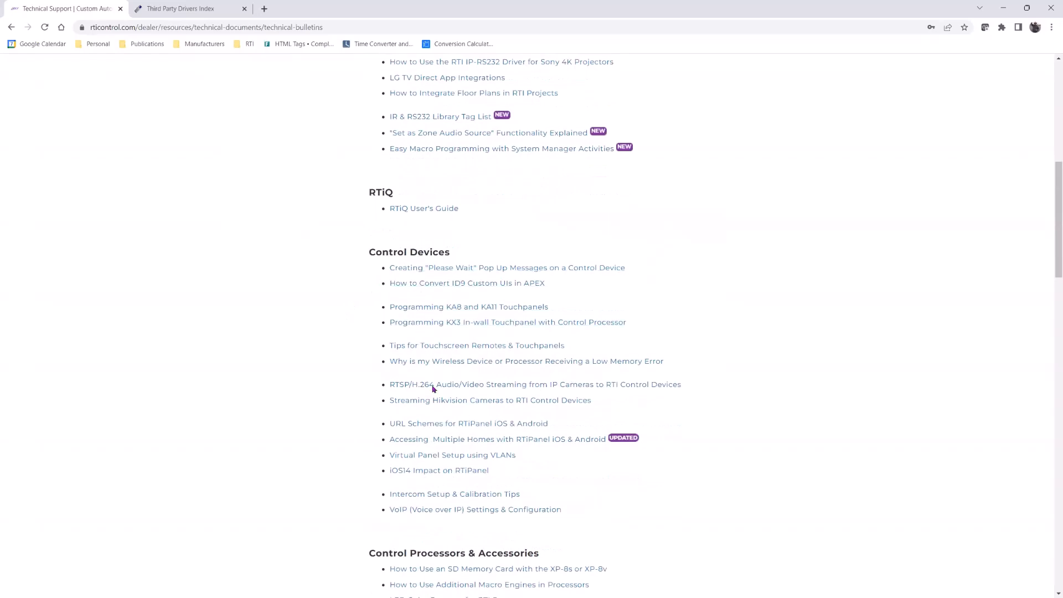
scroll(347, 386, down, 5)
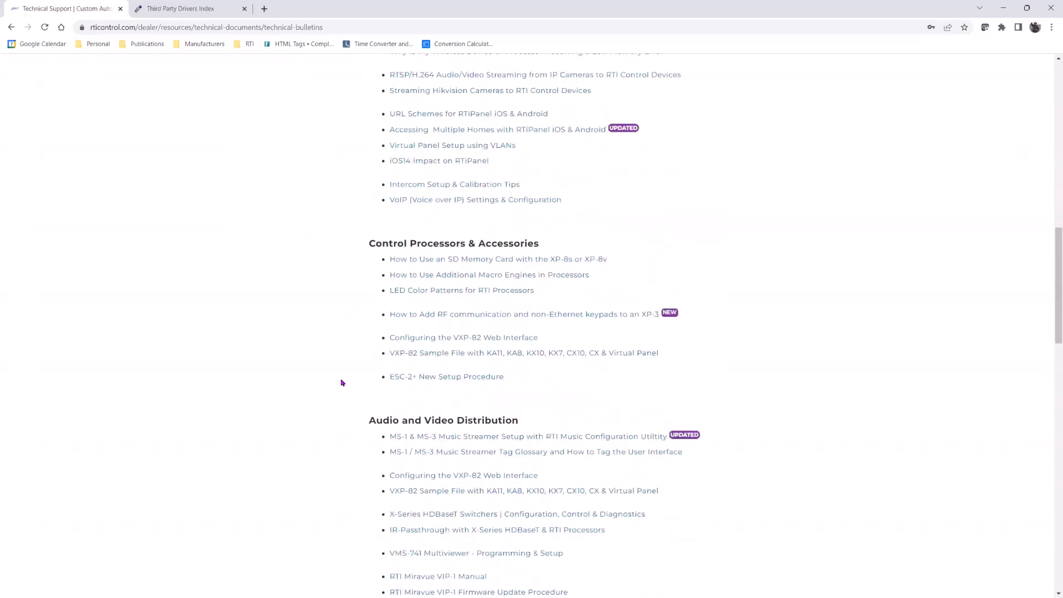
scroll(320, 373, down, 5)
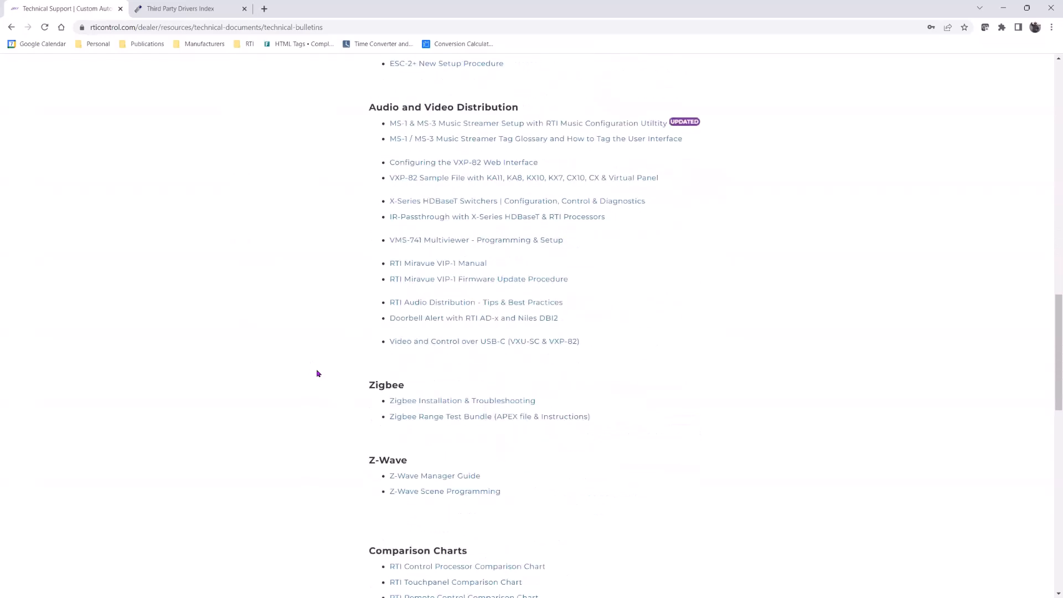
scroll(332, 354, down, 3)
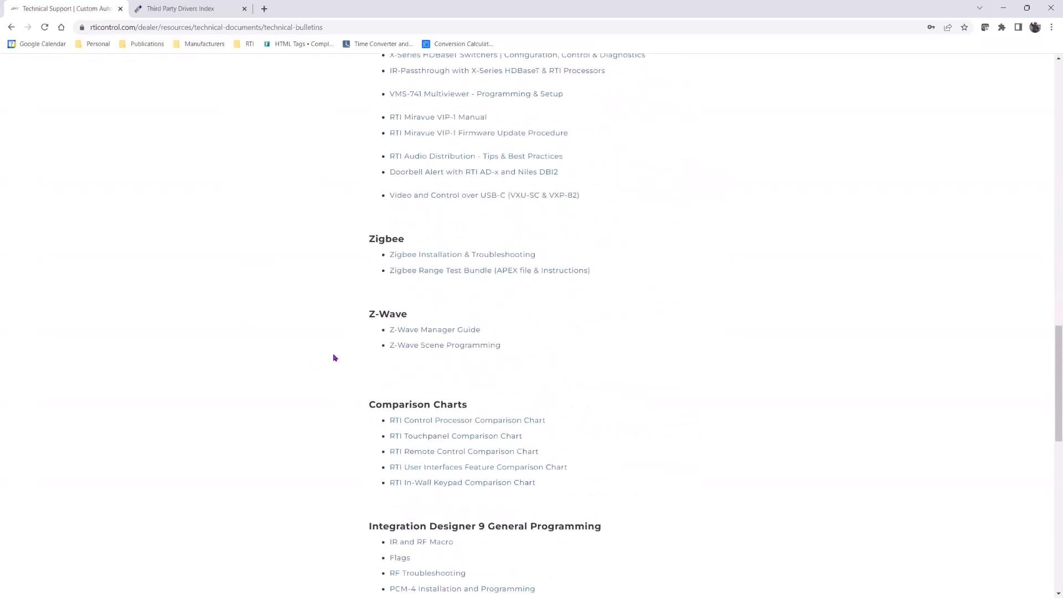
scroll(327, 353, down, 8)
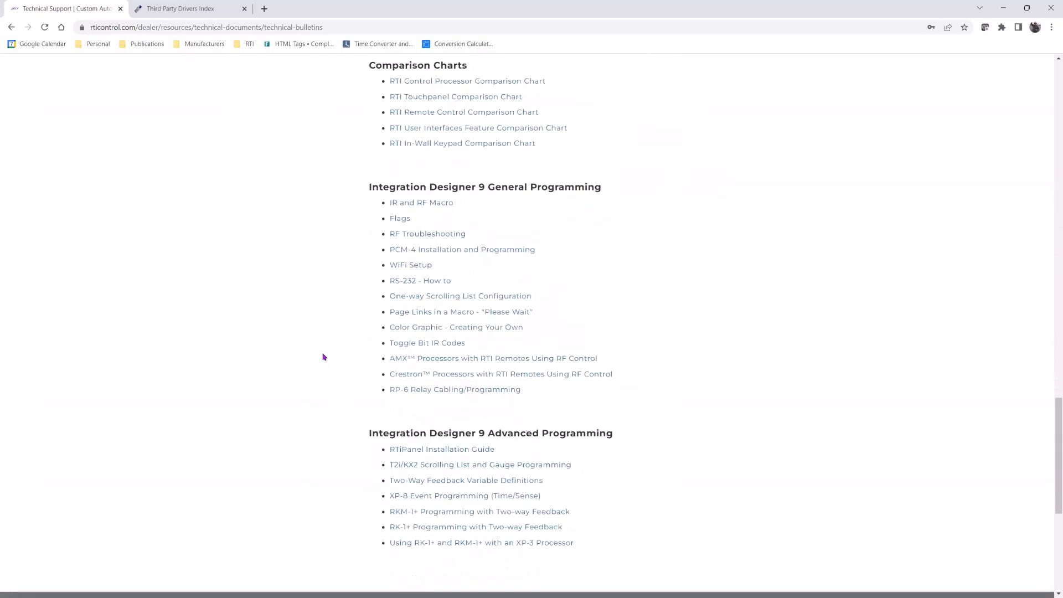
scroll(326, 353, up, 11)
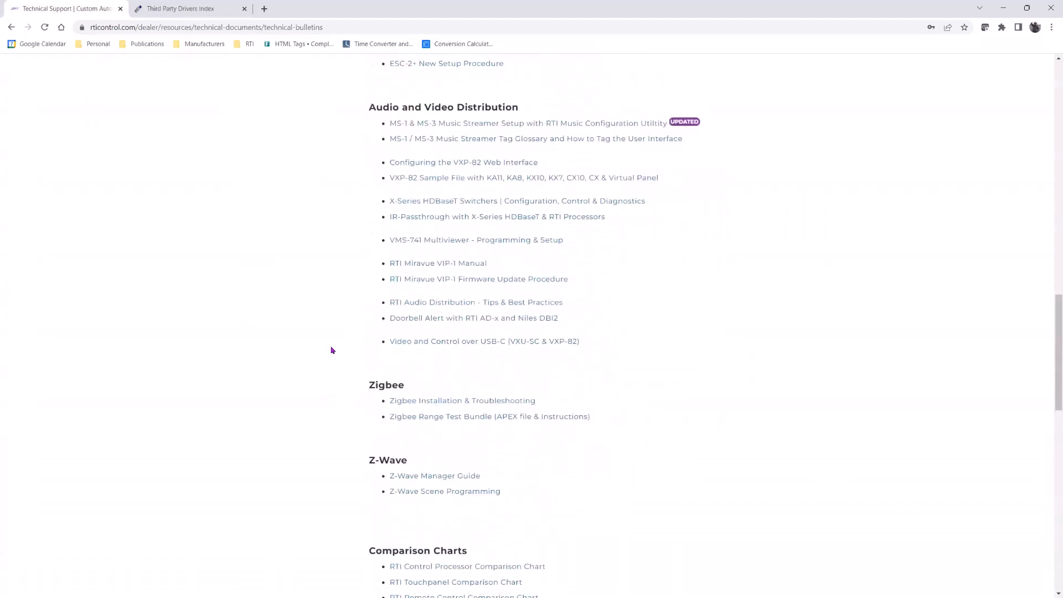
scroll(451, 239, up, 4)
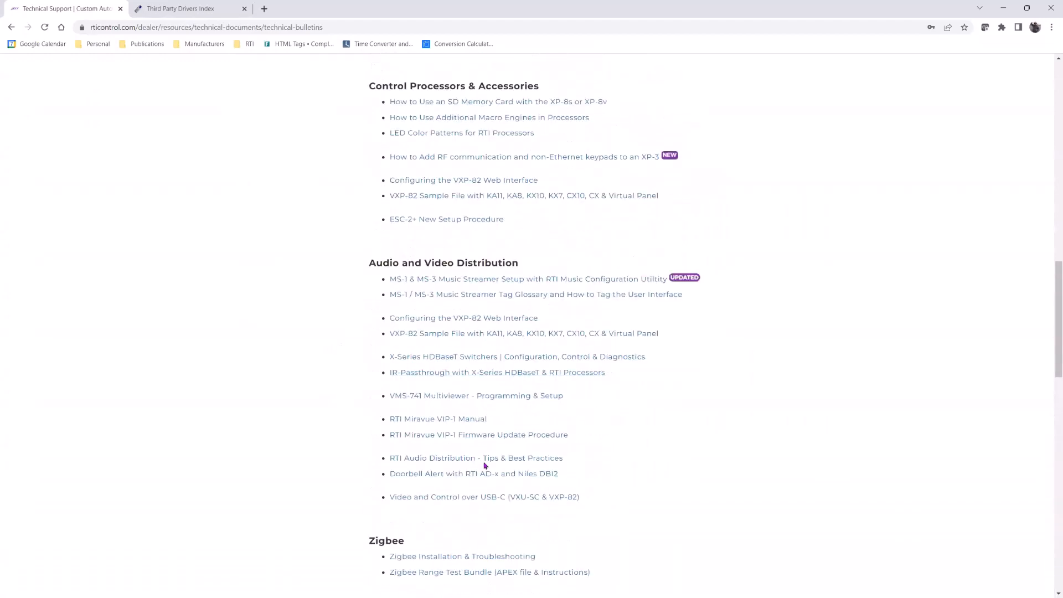
scroll(487, 456, up, 2)
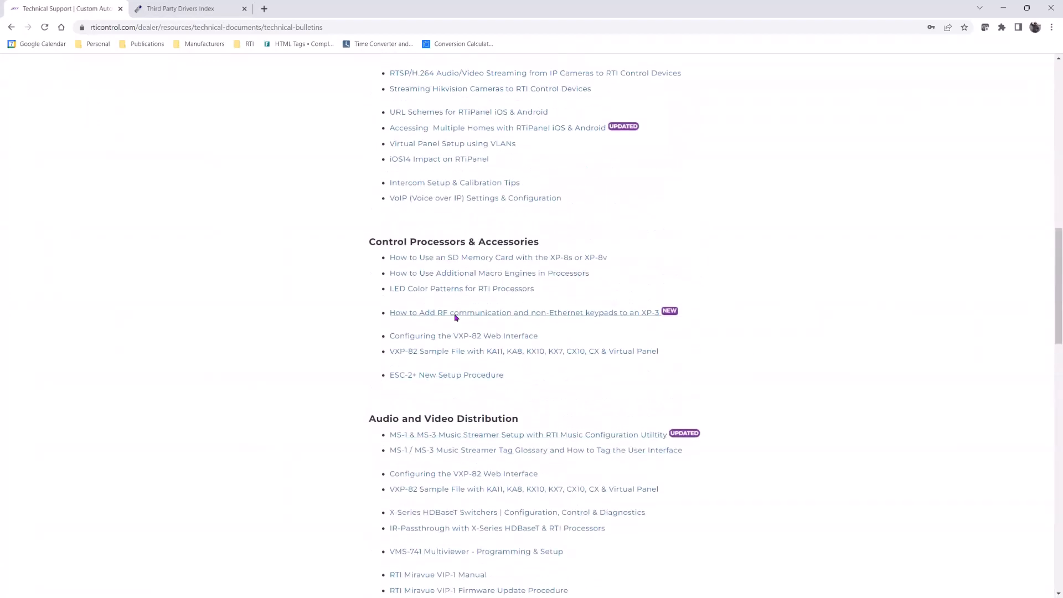
scroll(456, 315, up, 2)
scroll(455, 314, up, 4)
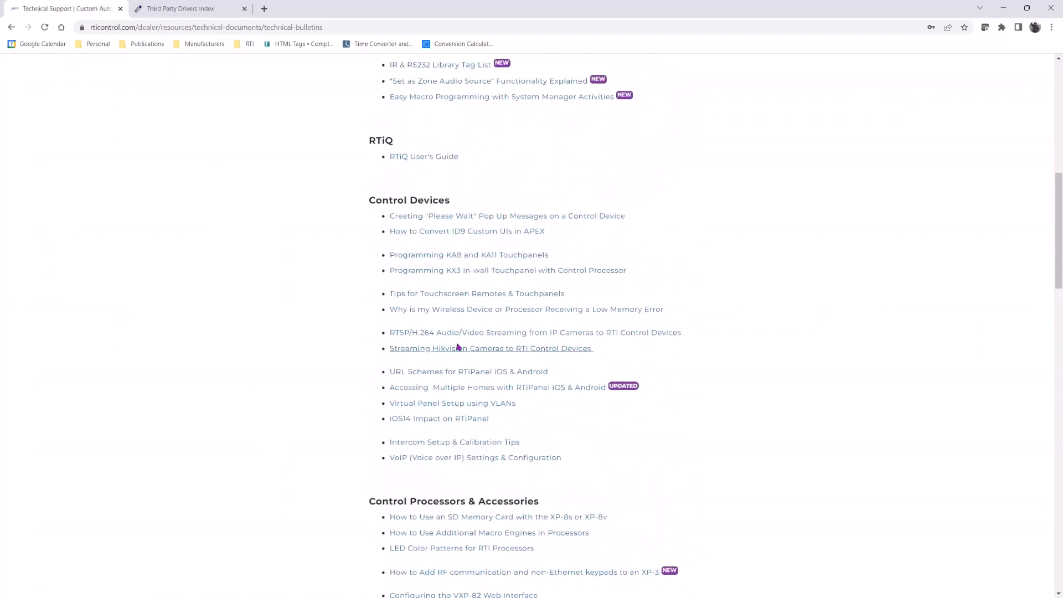
scroll(451, 354, up, 2)
scroll(440, 429, up, 6)
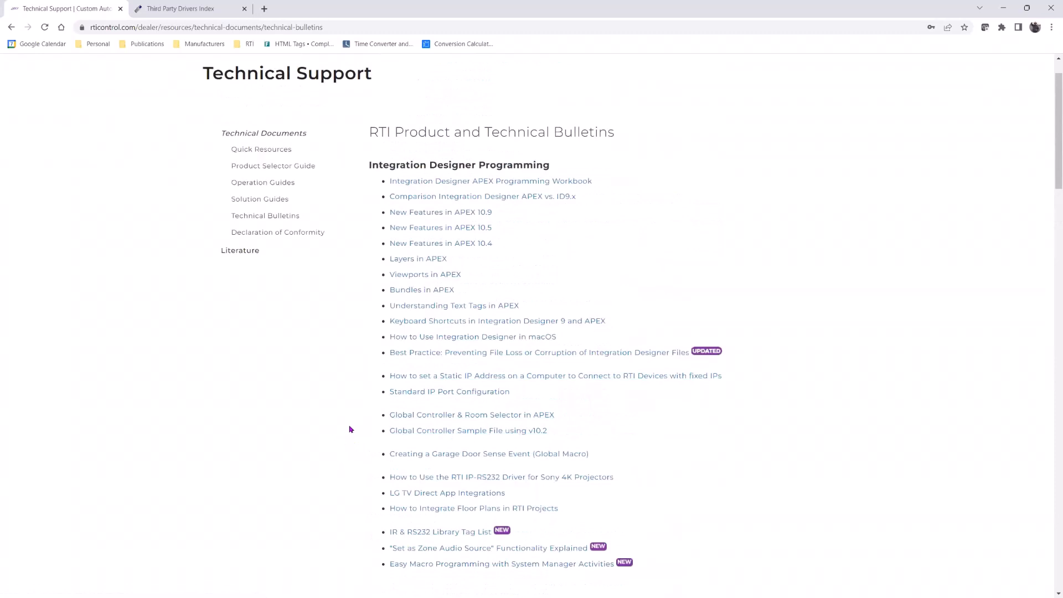
scroll(386, 381, up, 1)
mouse_move(793, 94)
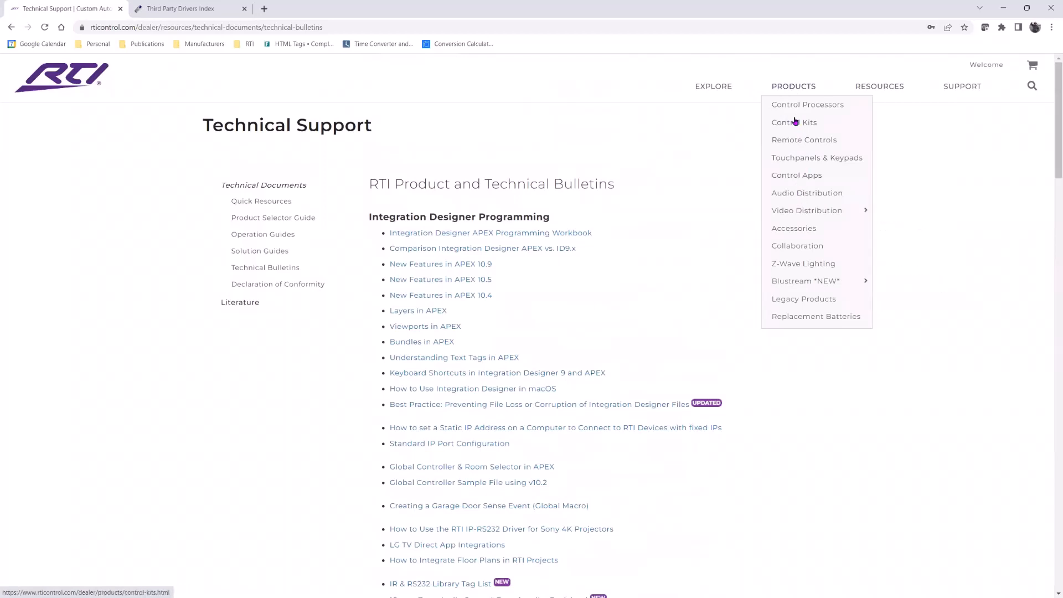
- Open the U3 Water Resistant Remote Control under Remote Controls and show its Marketing Resources
click(801, 139)
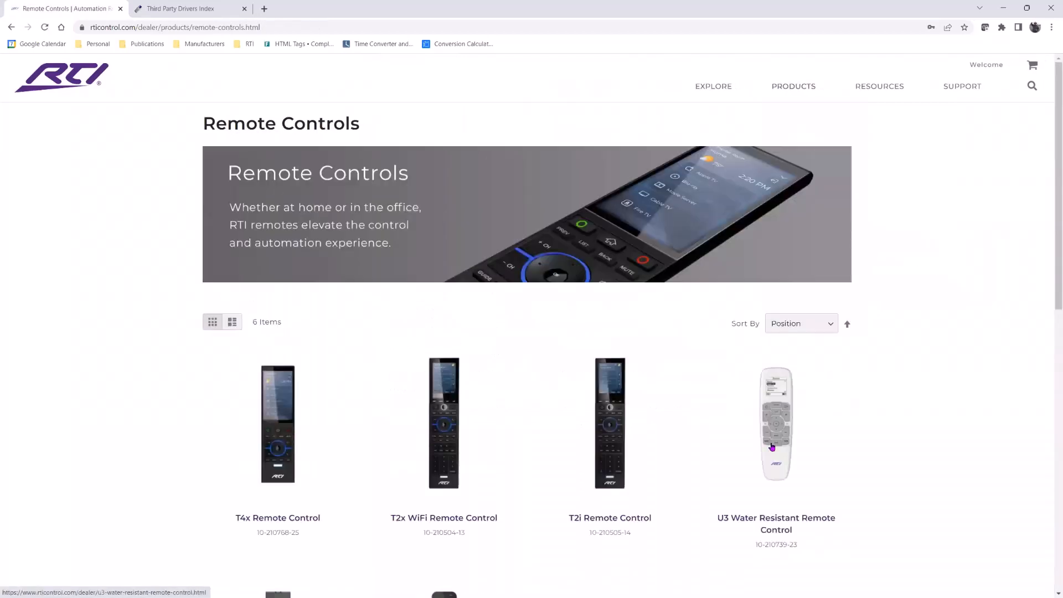
click(773, 446)
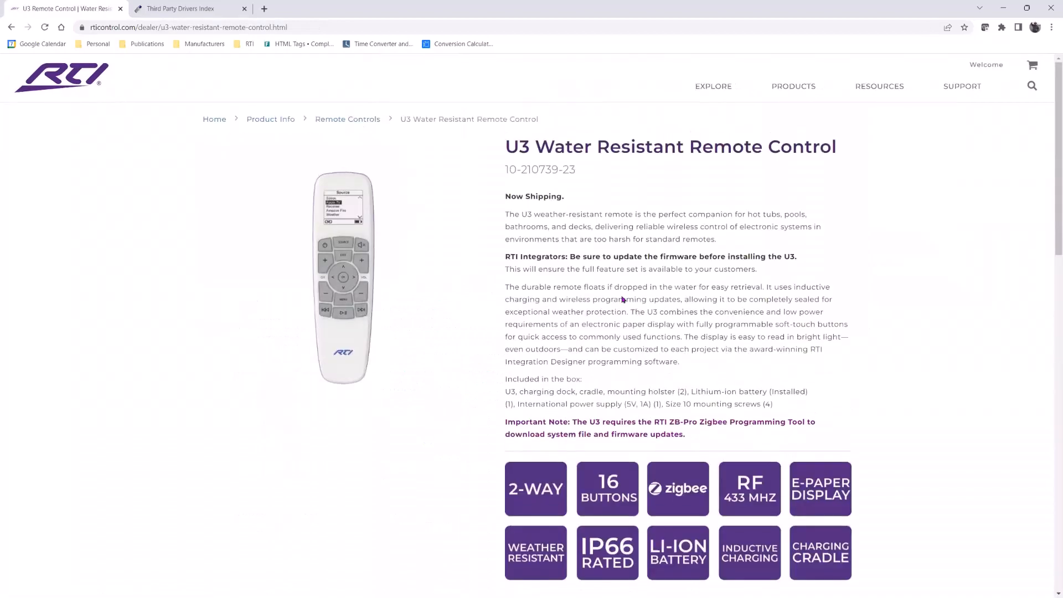
scroll(487, 336, down, 3)
scroll(487, 336, down, 3)
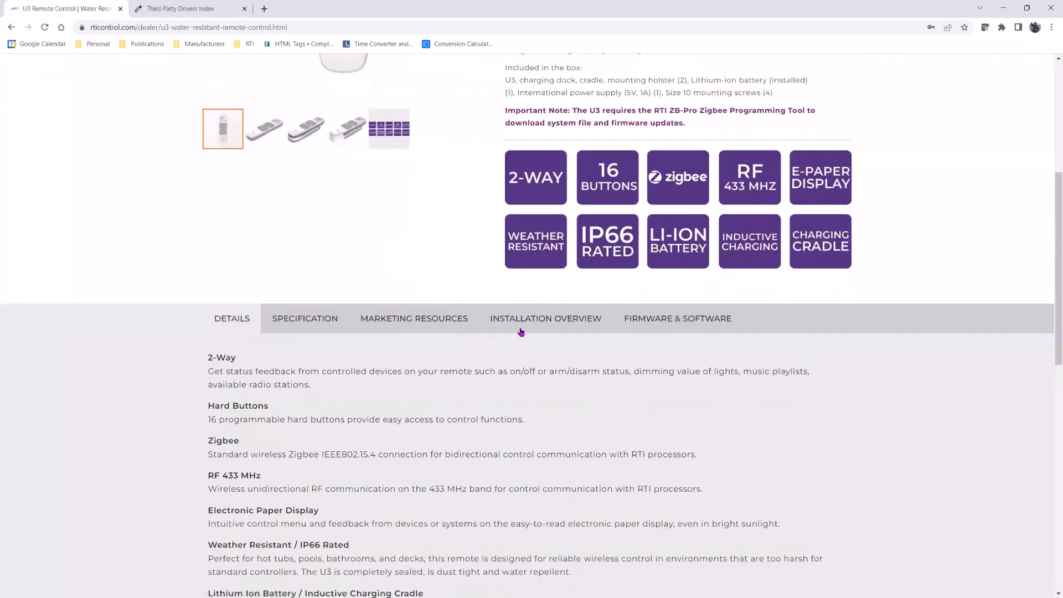
click(418, 320)
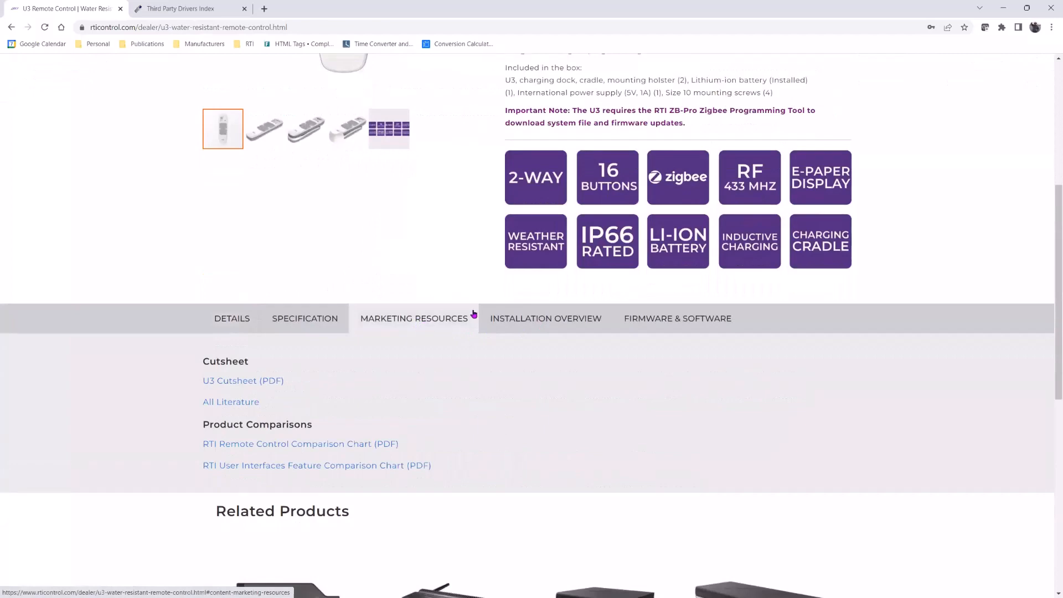
- Scroll through the U3 Installation Overview, then show its Specification table
click(508, 316)
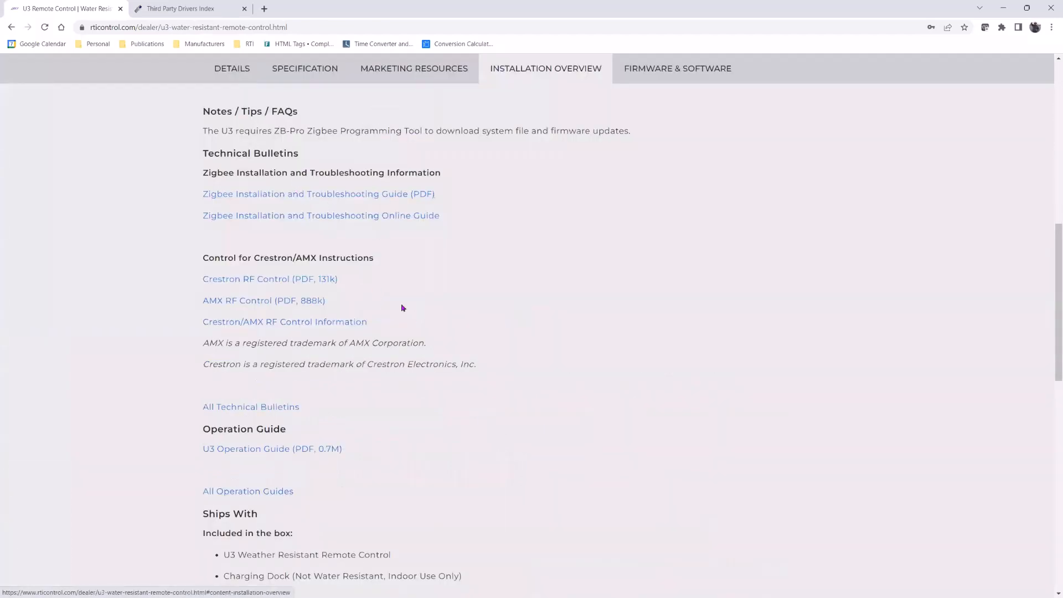
scroll(401, 306, down, 2)
scroll(332, 323, down, 4)
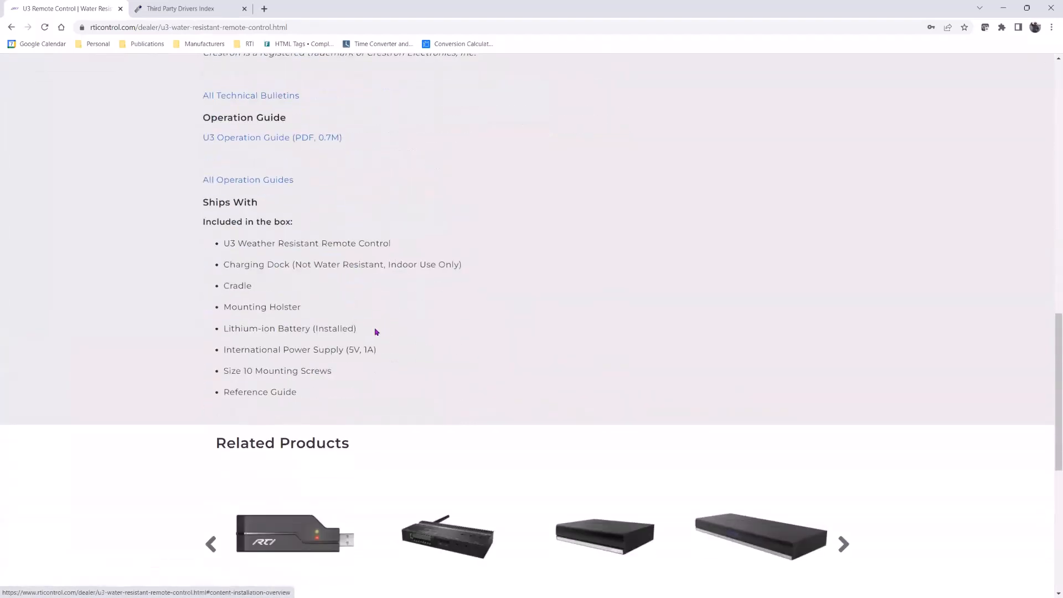
scroll(482, 209, up, 7)
click(310, 175)
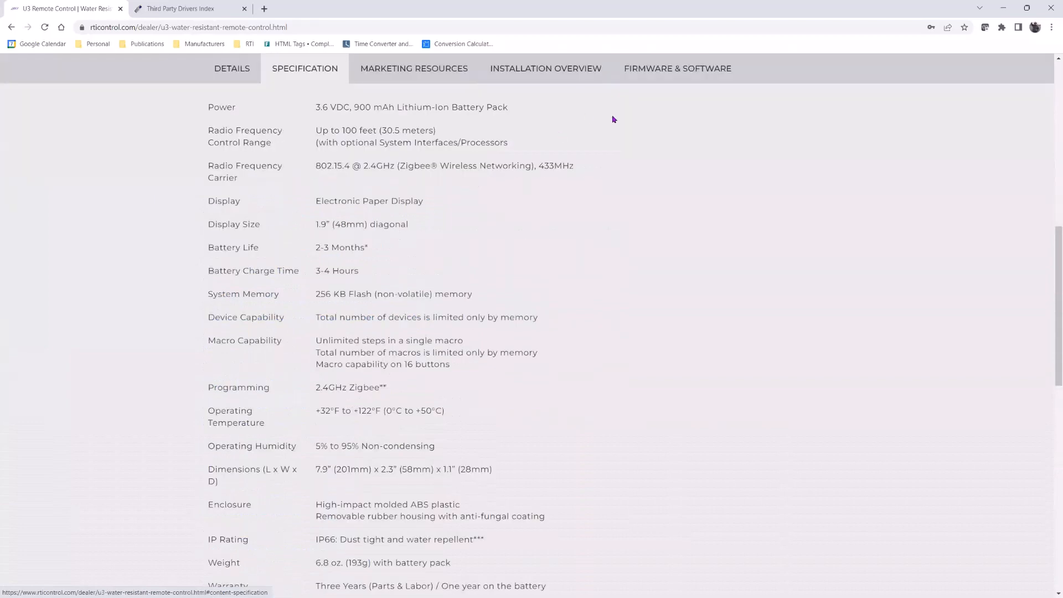
- Return to the U3 Installation Overview and scroll through its notes and guides again
click(596, 72)
click(533, 74)
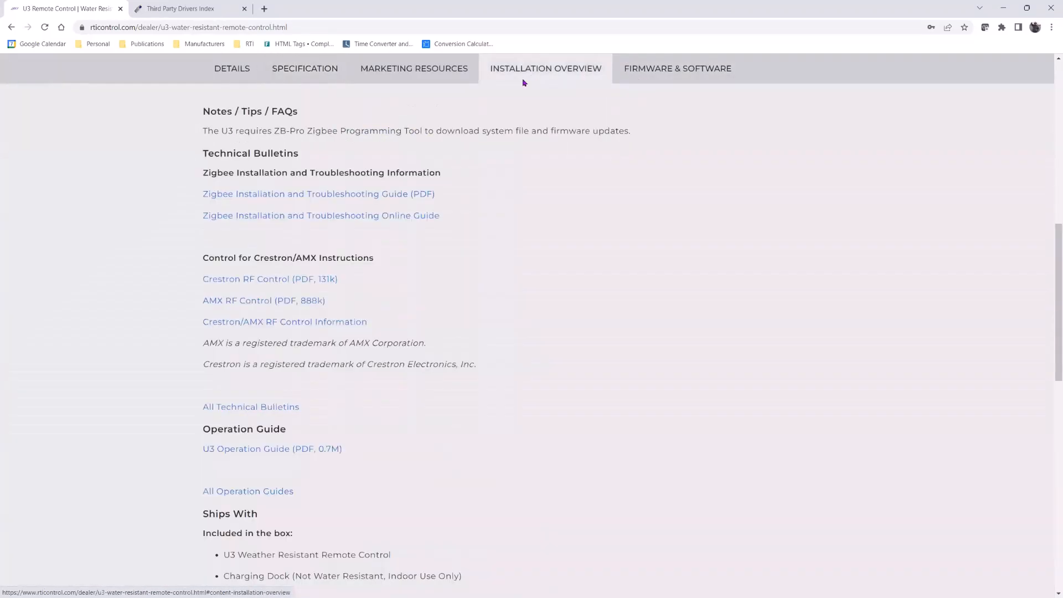
scroll(358, 288, down, 2)
scroll(362, 357, down, 3)
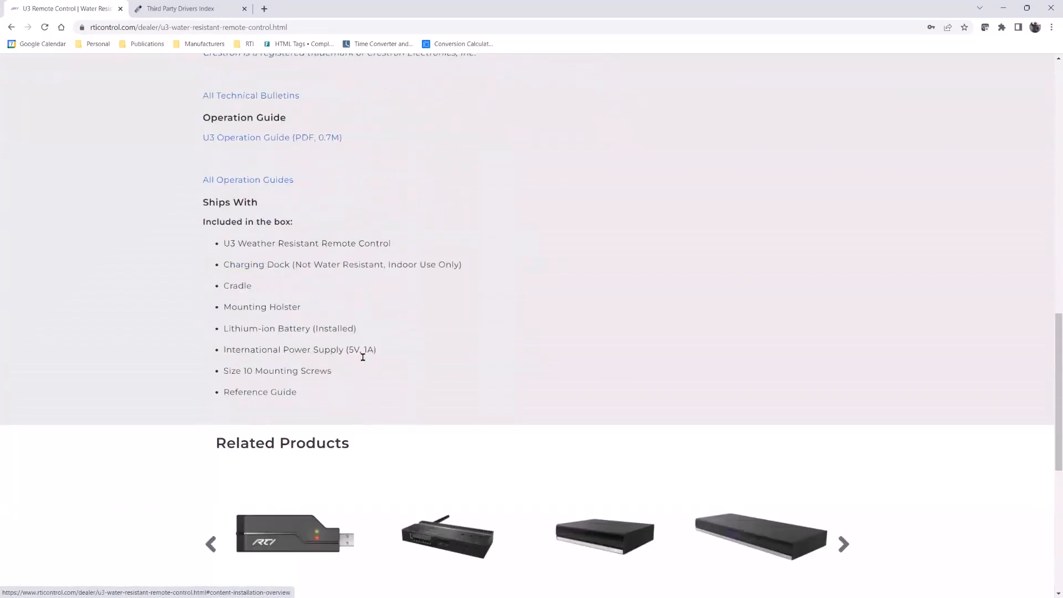
scroll(363, 357, up, 4)
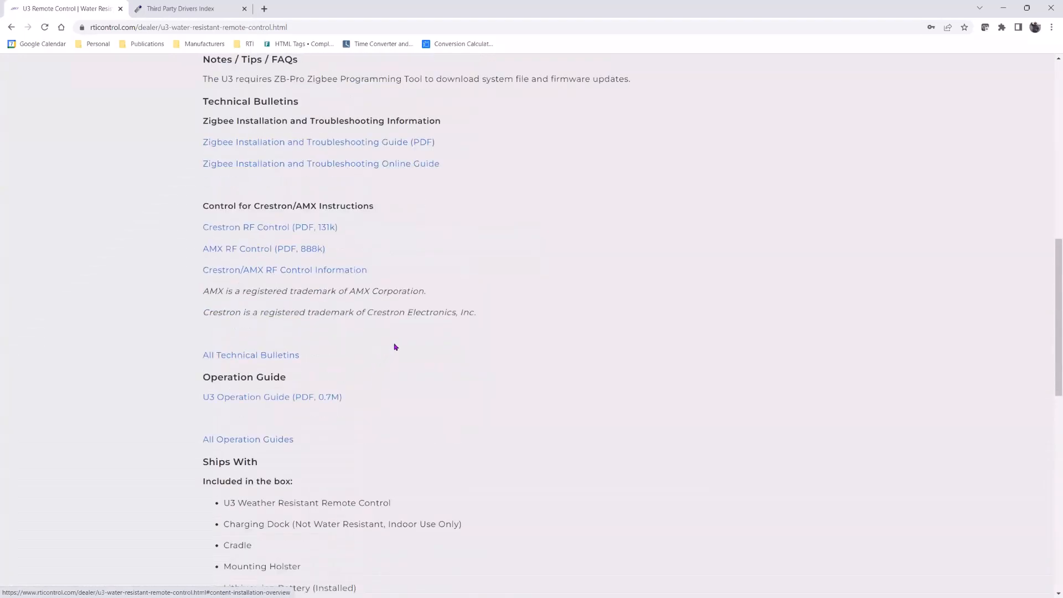
scroll(406, 339, up, 1)
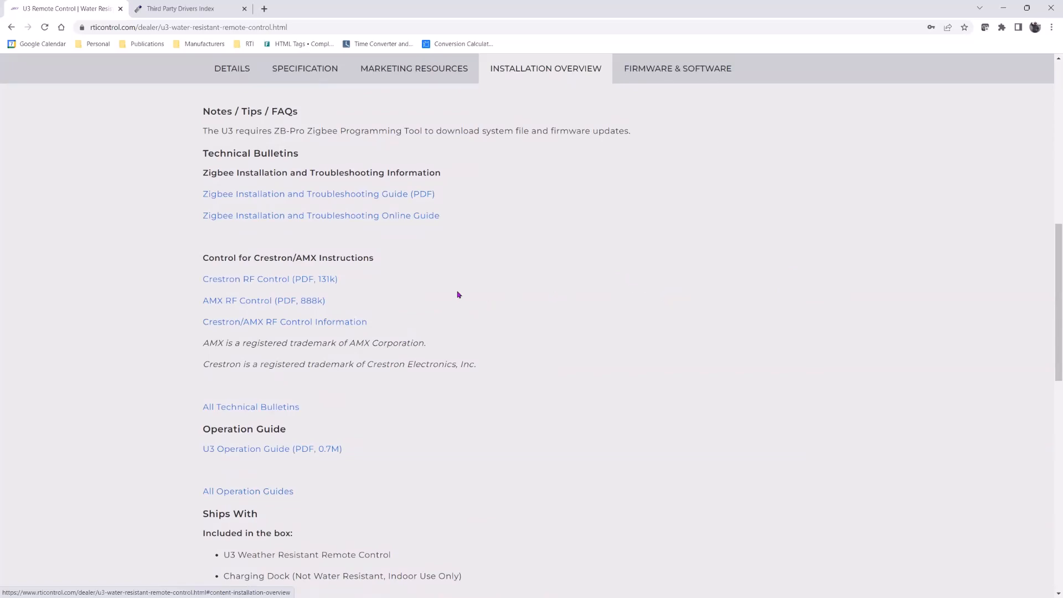
scroll(457, 294, up, 3)
click(309, 280)
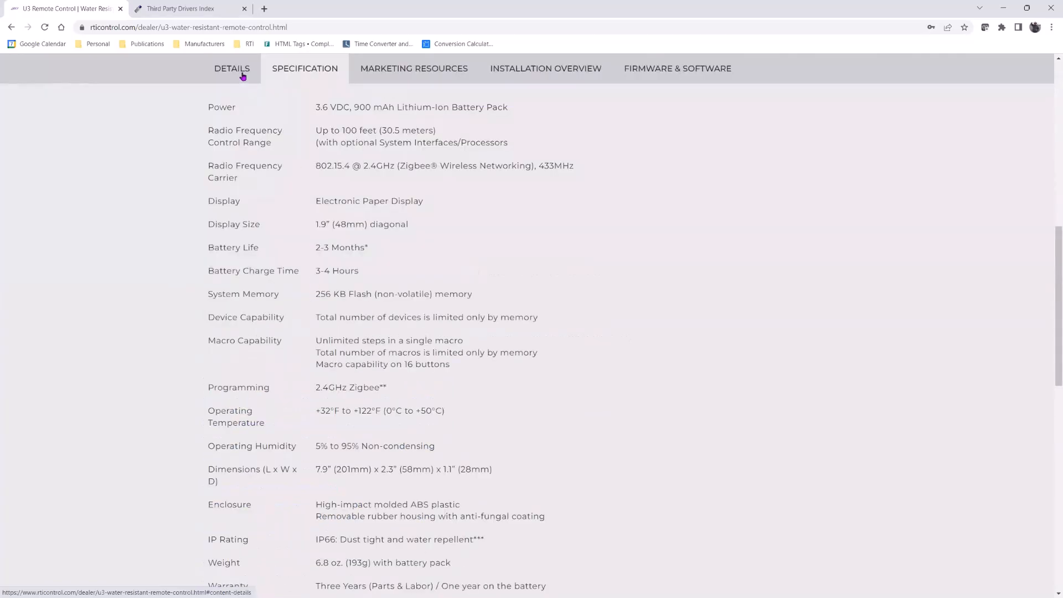
click(243, 76)
scroll(425, 358, up, 5)
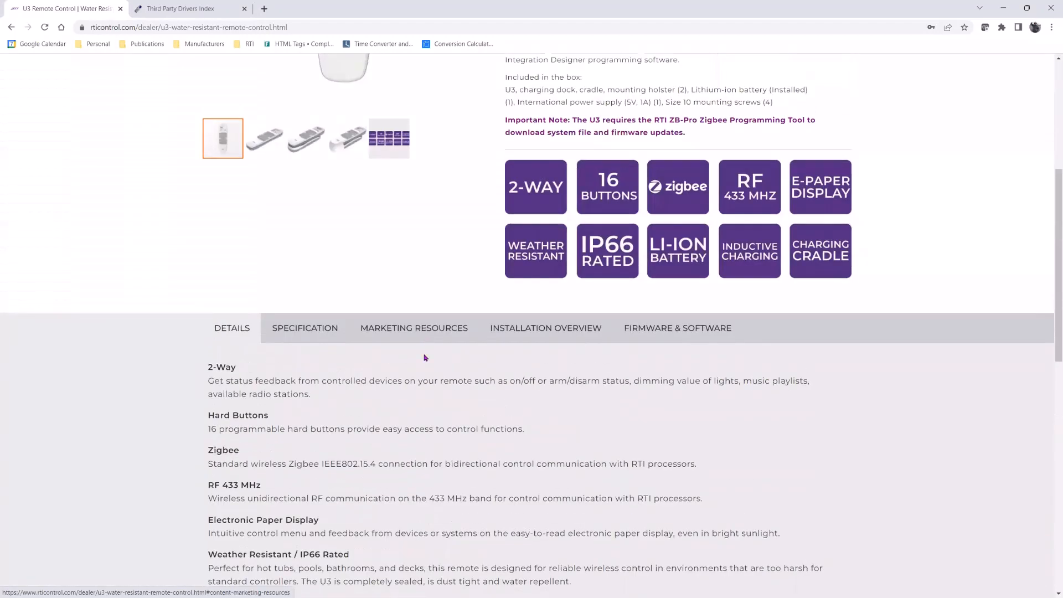
scroll(444, 411, up, 5)
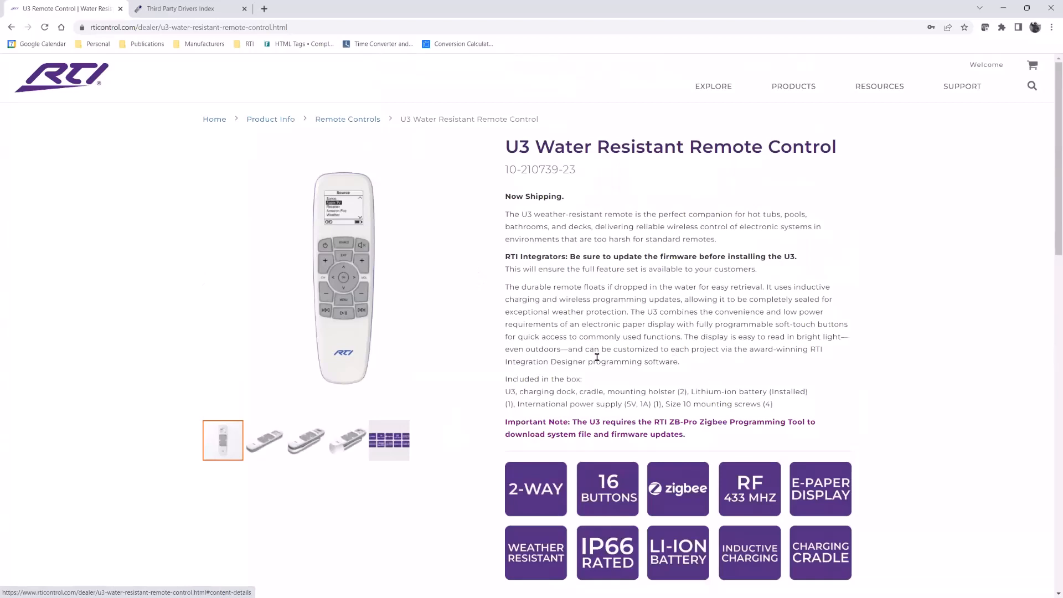
- Highlight 'ZB-Pro Zigbee Programming Tool' in the U3 remote's Important Note
drag(668, 422, 804, 422)
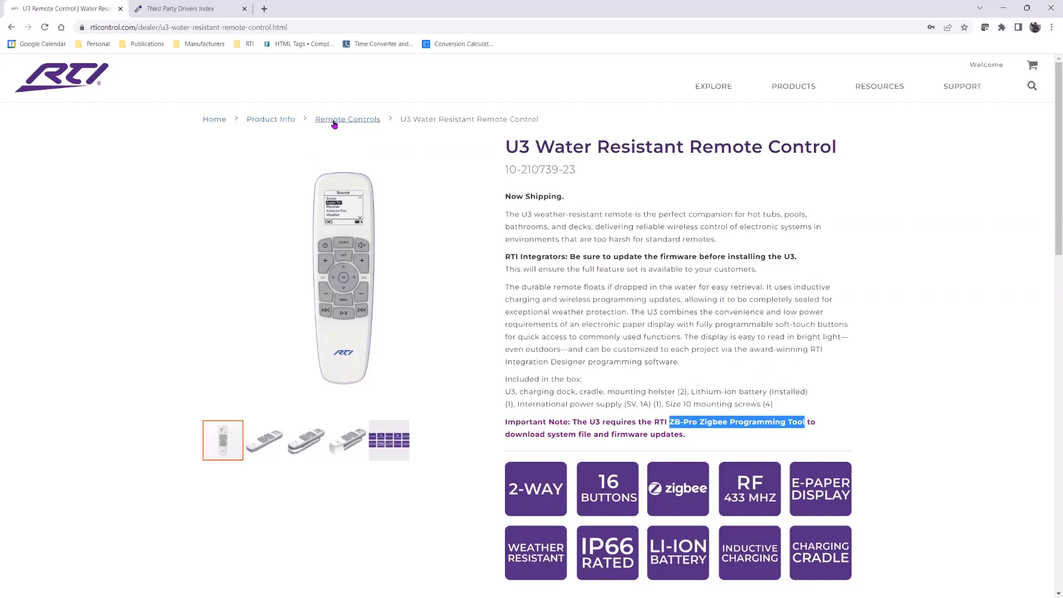
- Open the RTIXCEL Training Portal from the SUPPORT menu and scroll its enrolled-course dashboard
mouse_move(880, 88)
click(264, 9)
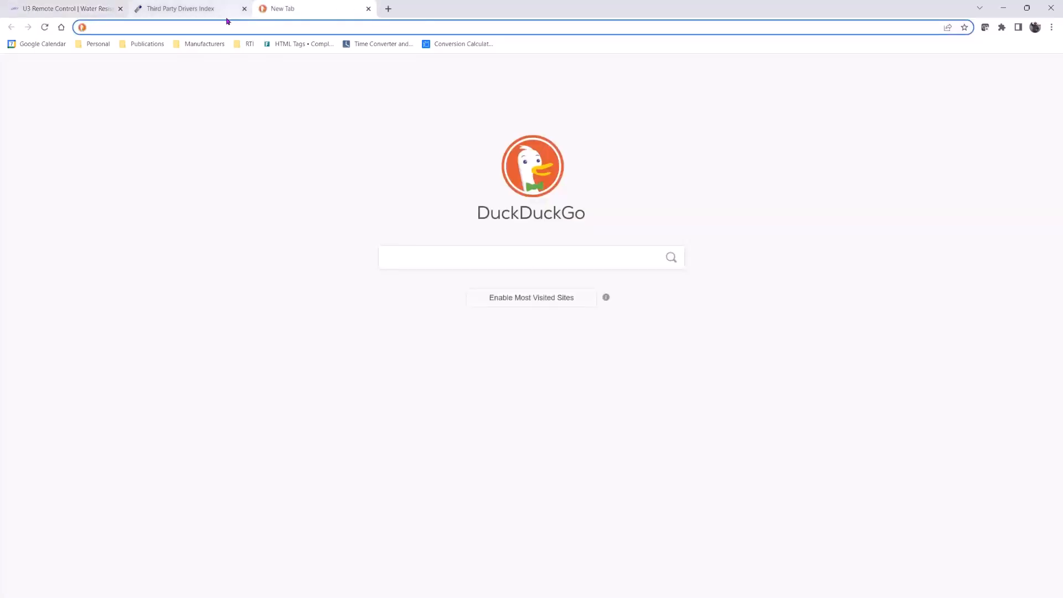
click(368, 9)
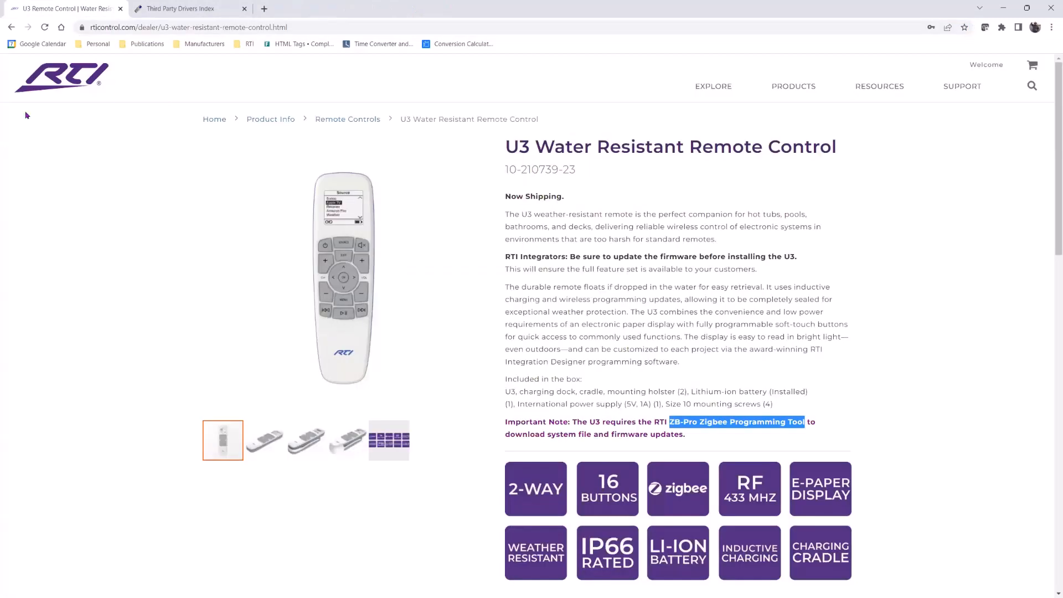
mouse_move(962, 86)
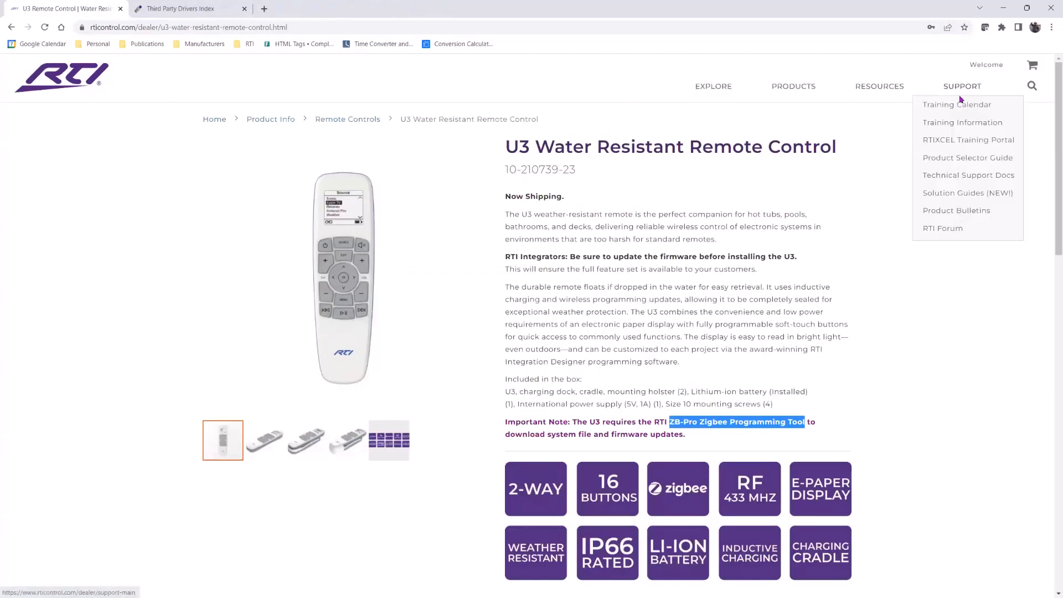
click(967, 143)
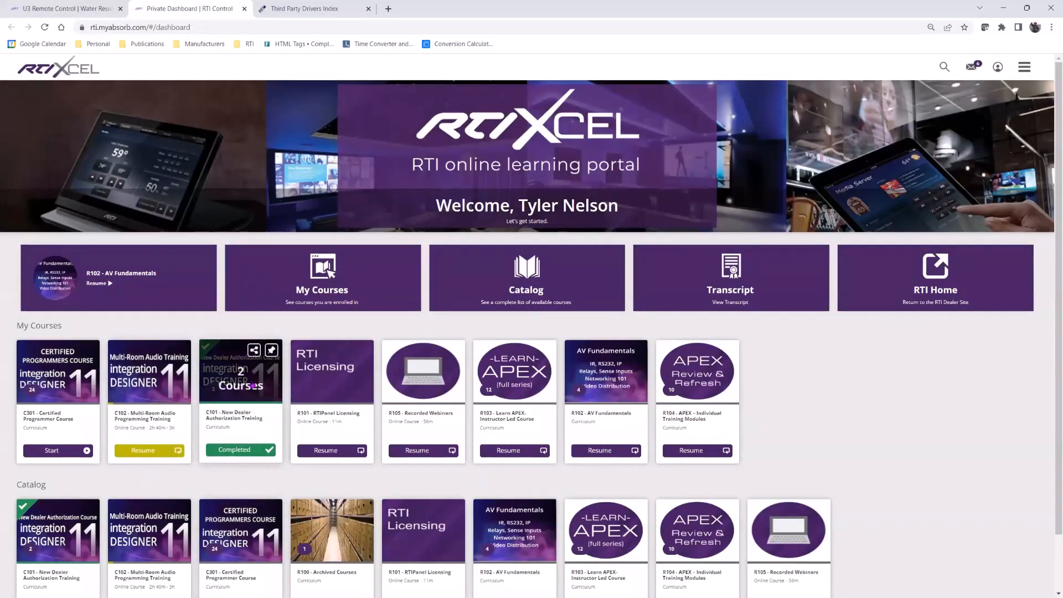
scroll(255, 381, down, 2)
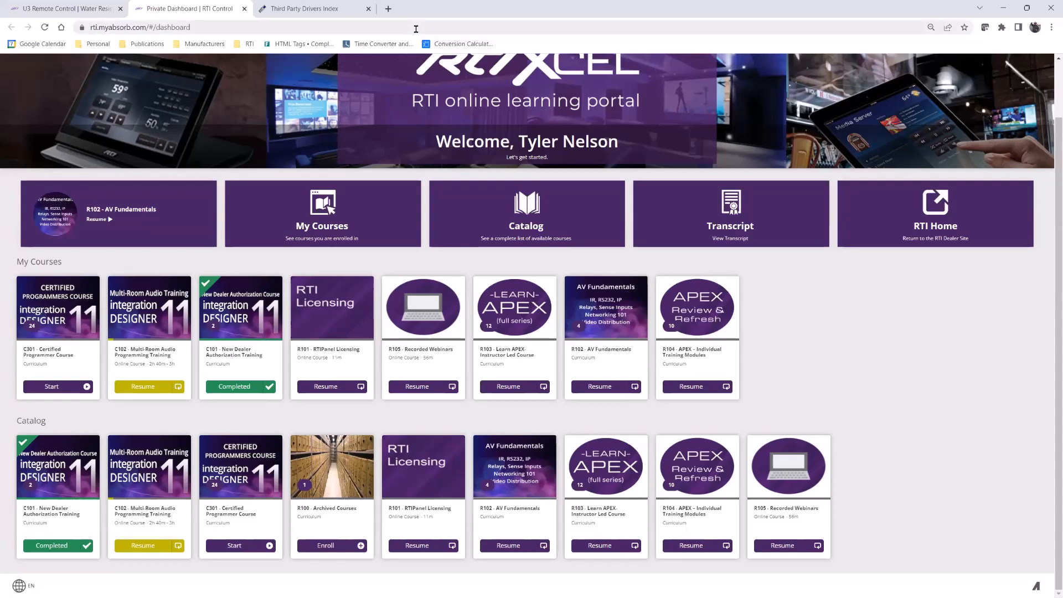
- Return to the U3 Water Resistant Remote Control tab and bring up the SUPPORT menu
click(64, 8)
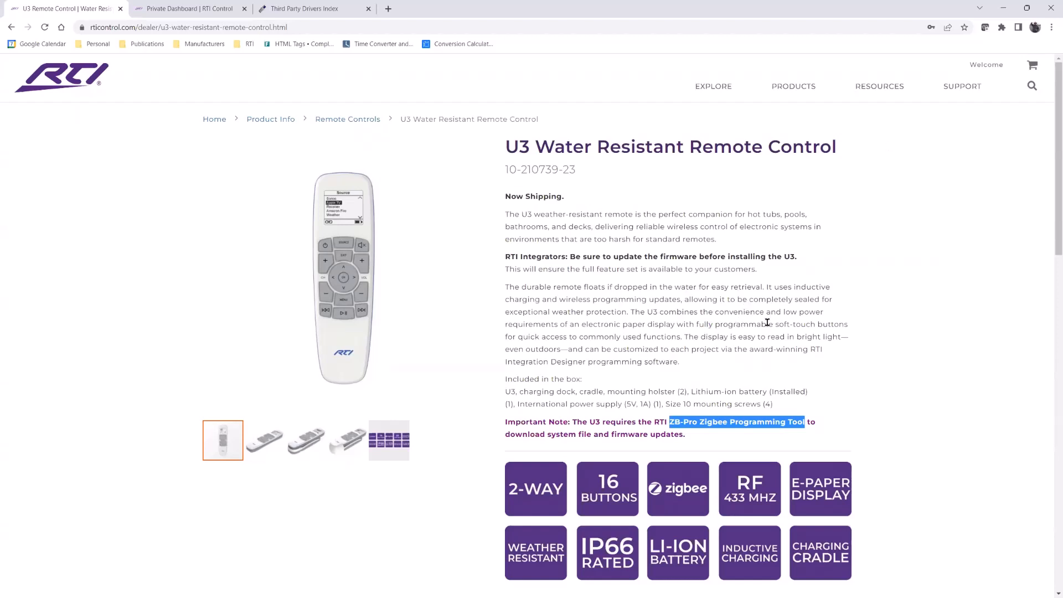
mouse_move(873, 91)
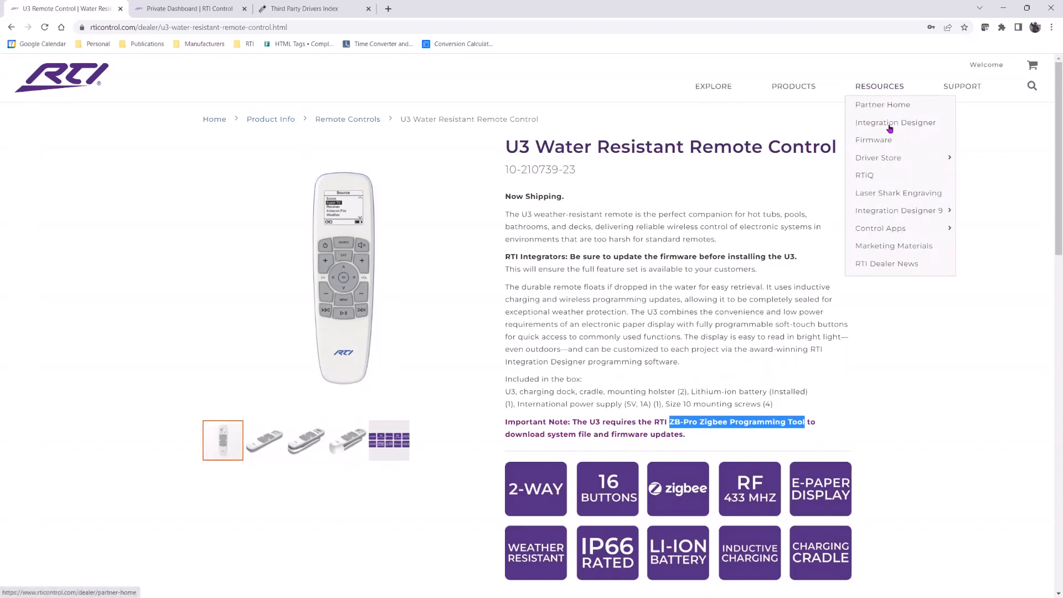
mouse_move(886, 160)
- Download the Zigbee Range Test Bundle from the Zigbee Installation guide and open the zip
mouse_move(964, 97)
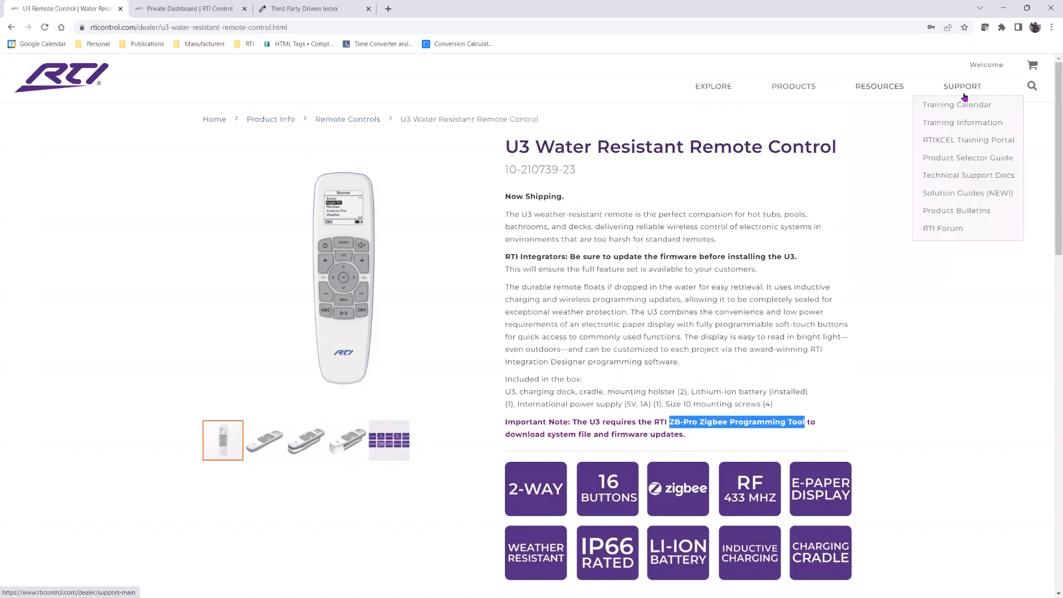
click(963, 177)
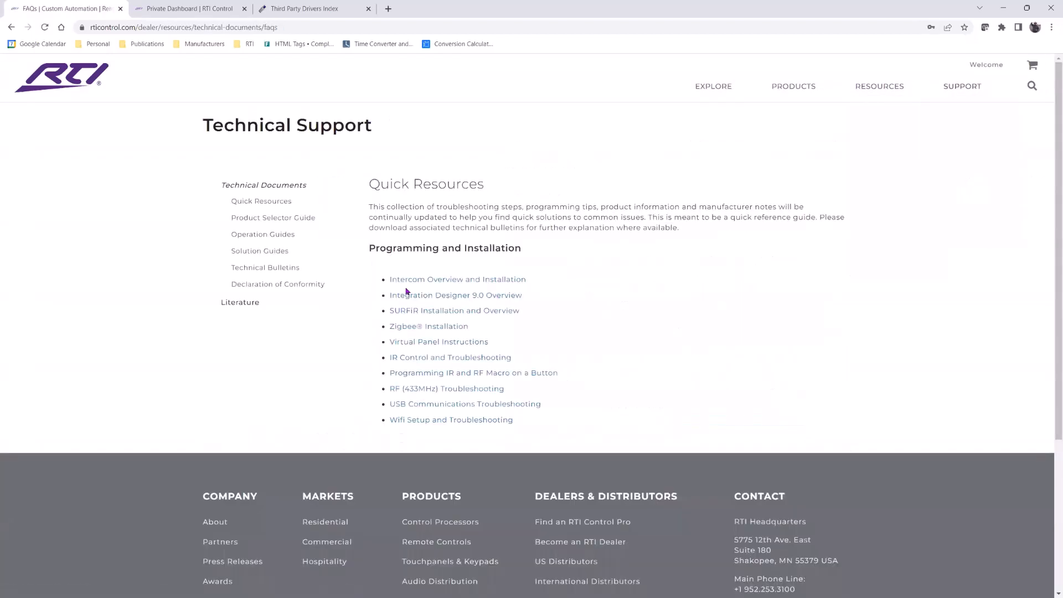
click(427, 327)
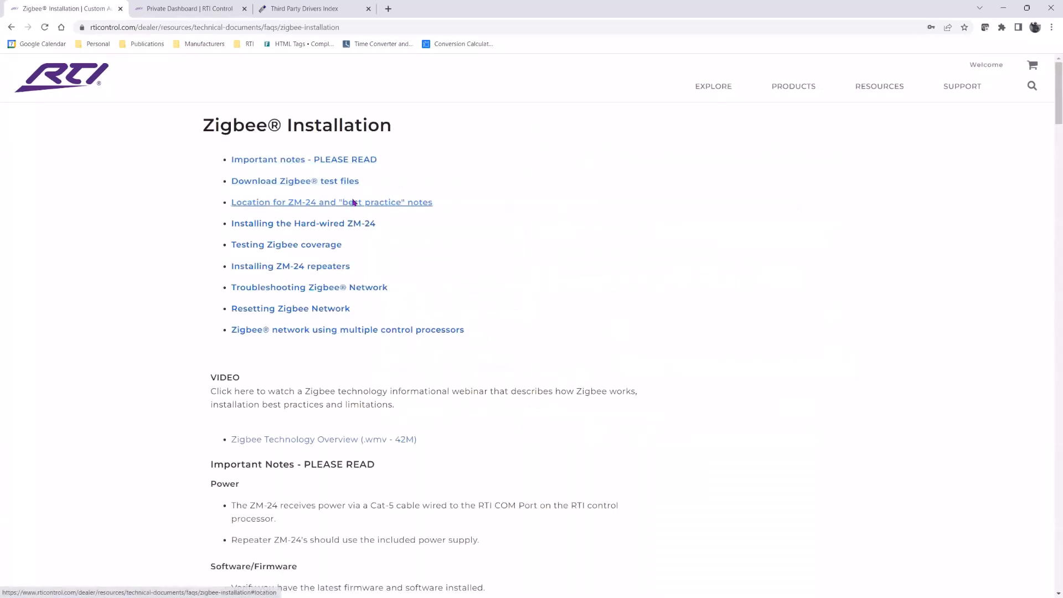
scroll(399, 249, down, 1)
scroll(403, 261, down, 4)
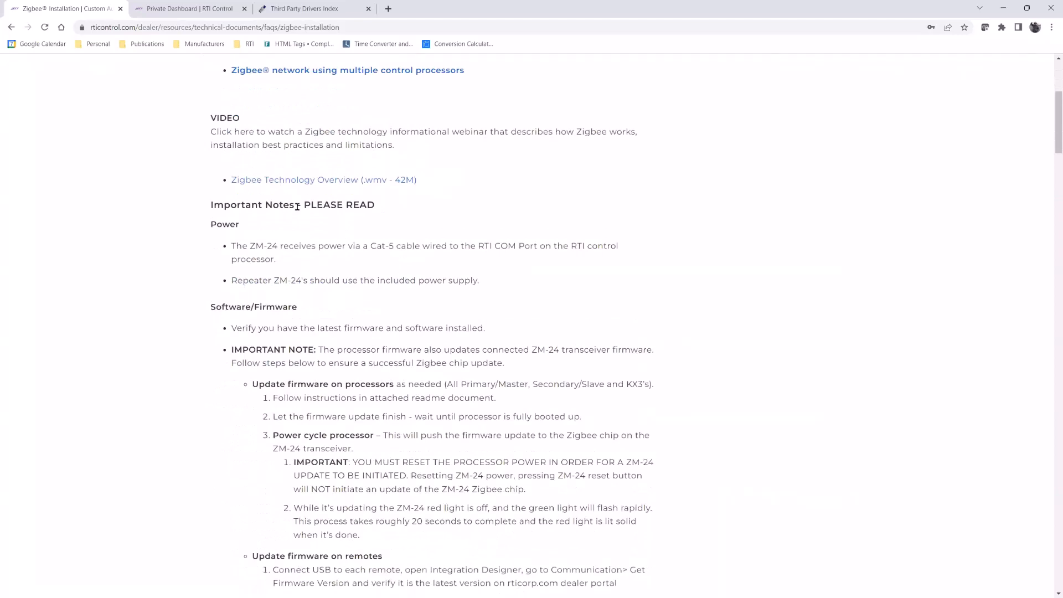
scroll(333, 258, down, 5)
scroll(334, 259, down, 11)
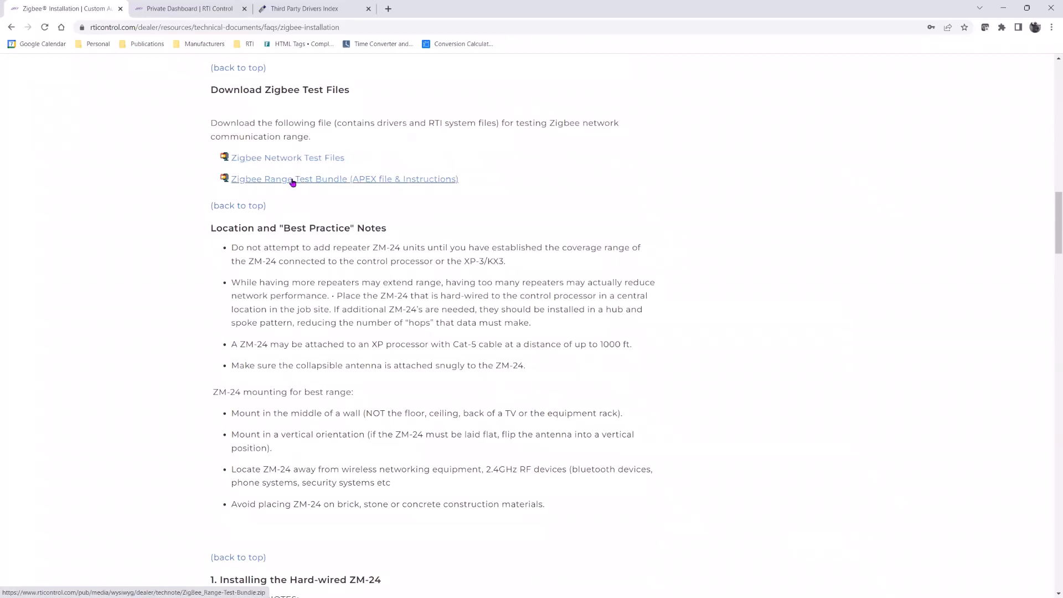
click(324, 181)
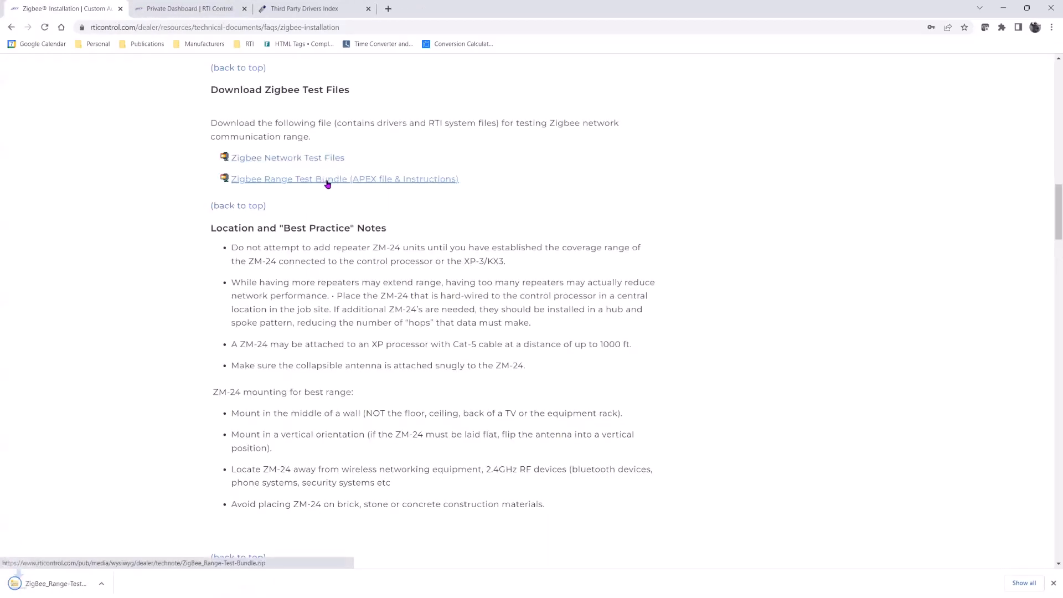
click(77, 586)
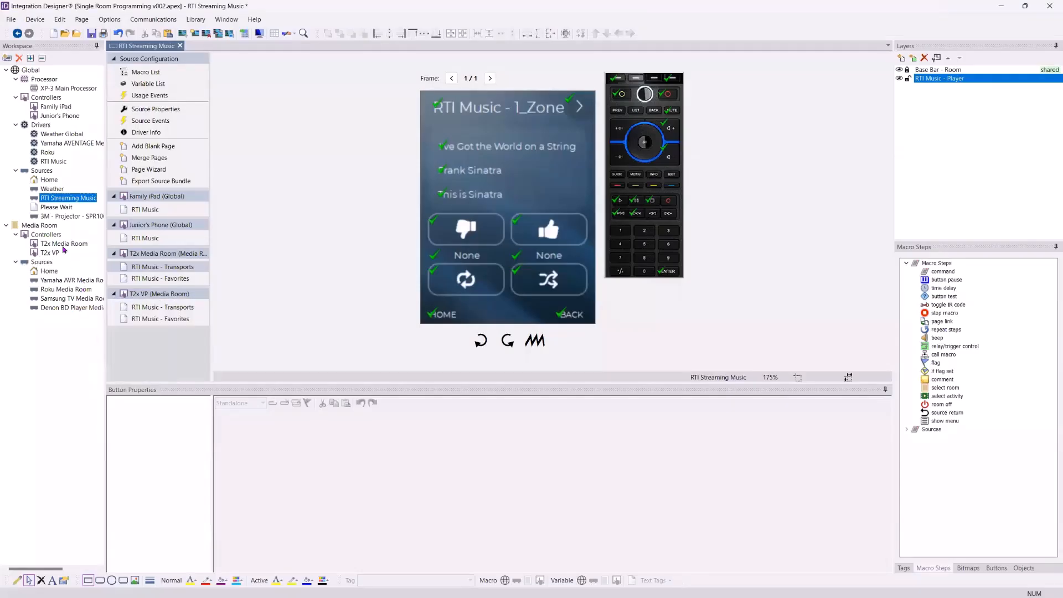
- Duplicate the T2x Media Room controller as a new Media Room controller named 3
click(64, 245)
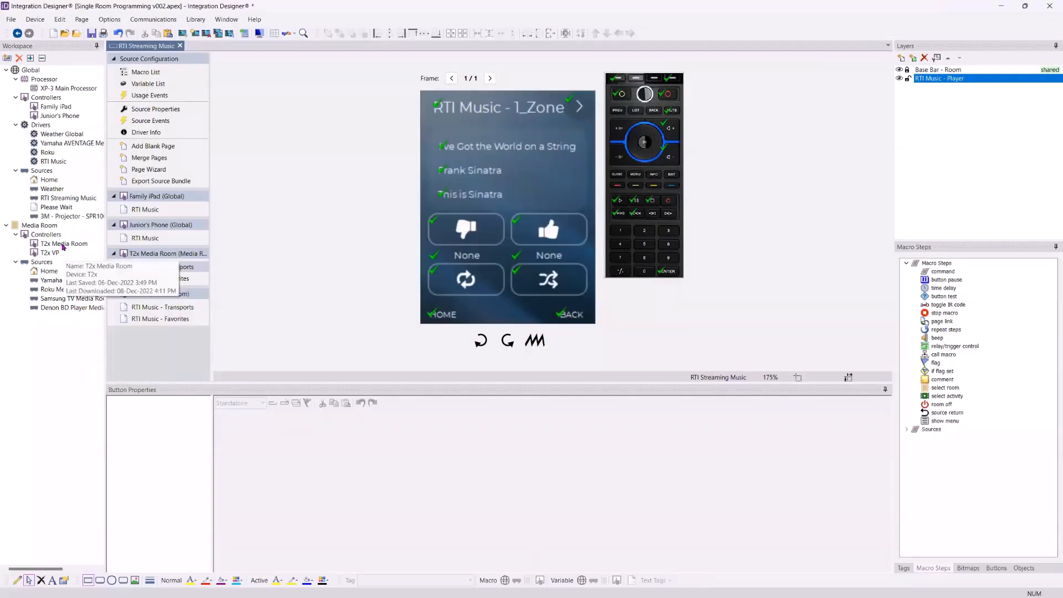
right_click(63, 245)
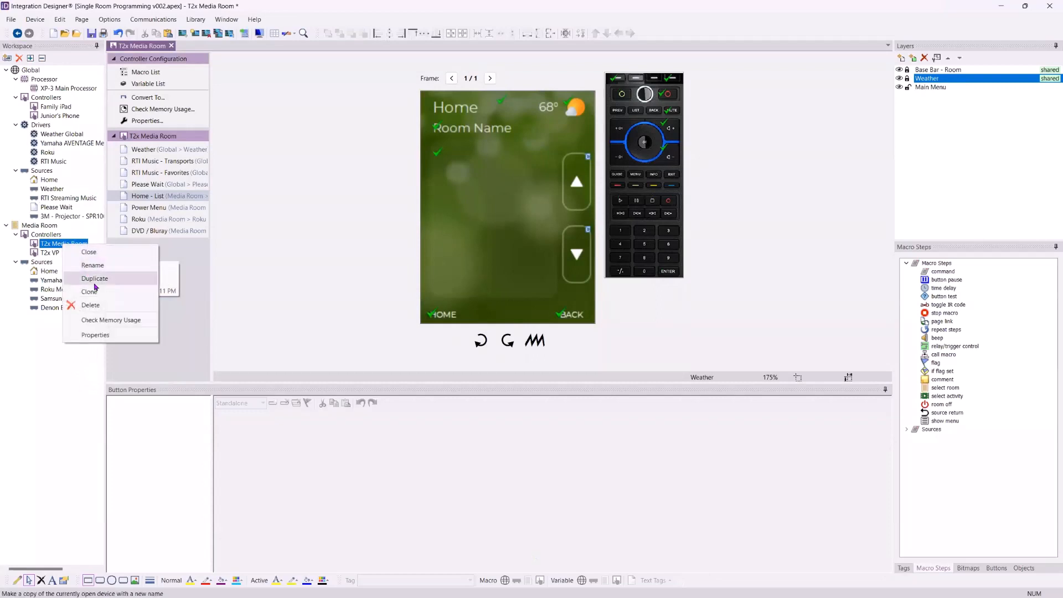
click(90, 278)
text(1)
click(592, 287)
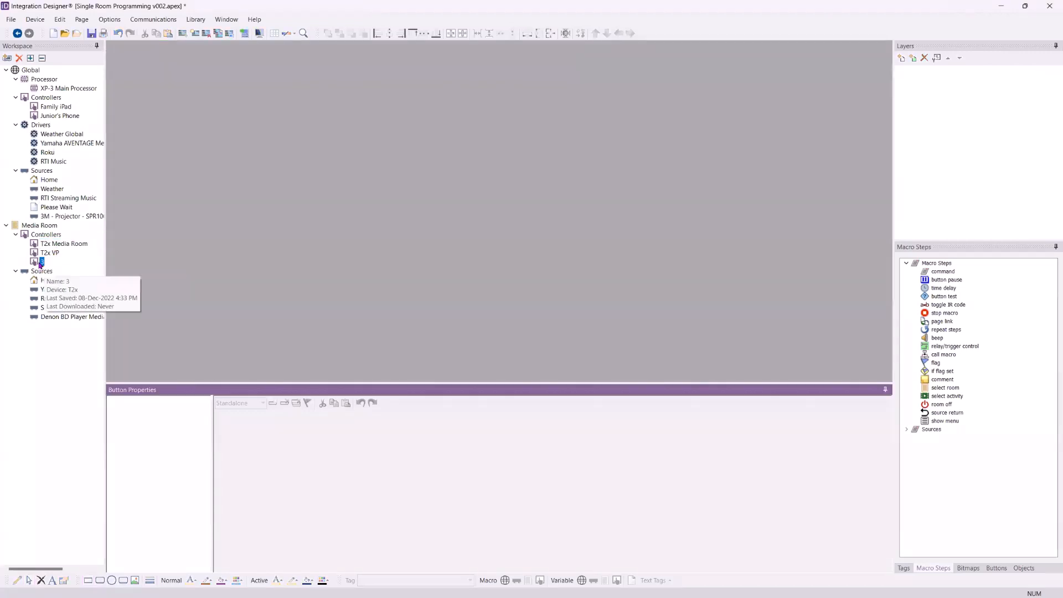
- Convert controller 3 from T2x to T4x, confirm the conversion, and reopen it to check its pages
double_click(41, 262)
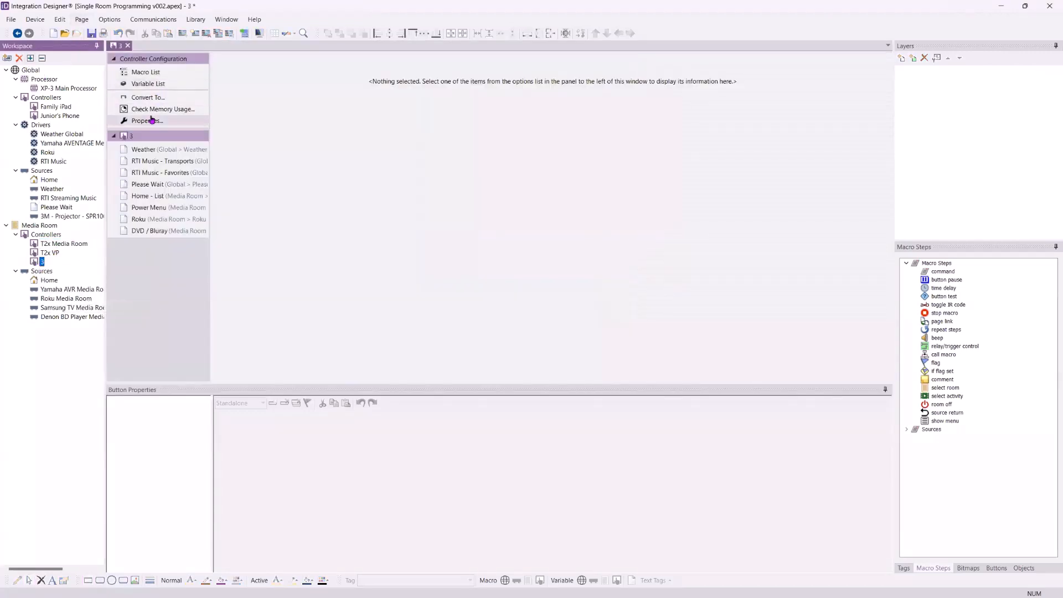
click(147, 98)
click(200, 208)
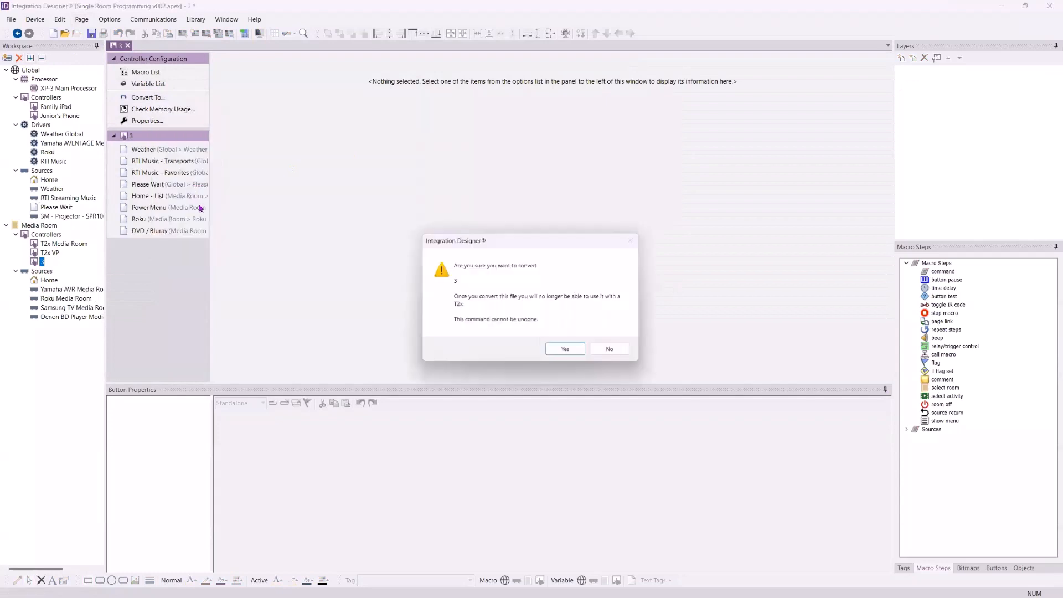
click(566, 350)
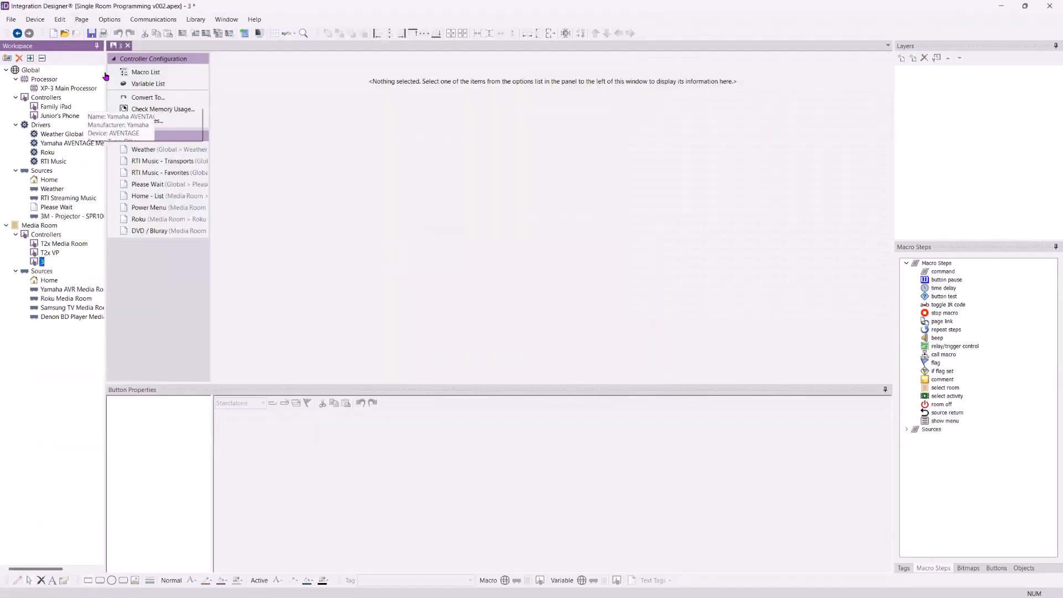
click(146, 97)
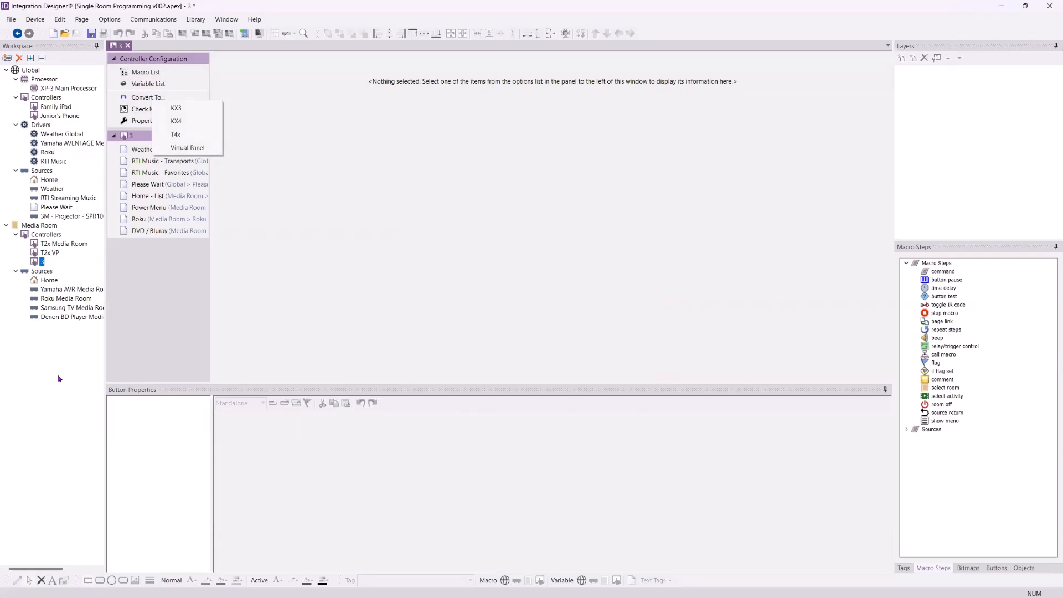
click(193, 139)
click(557, 353)
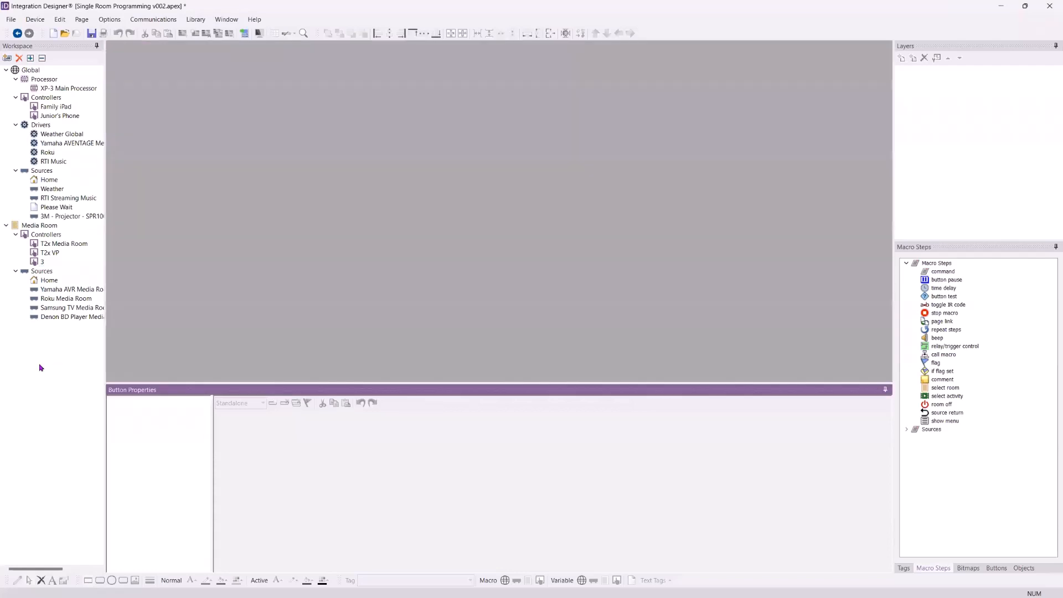
double_click(42, 262)
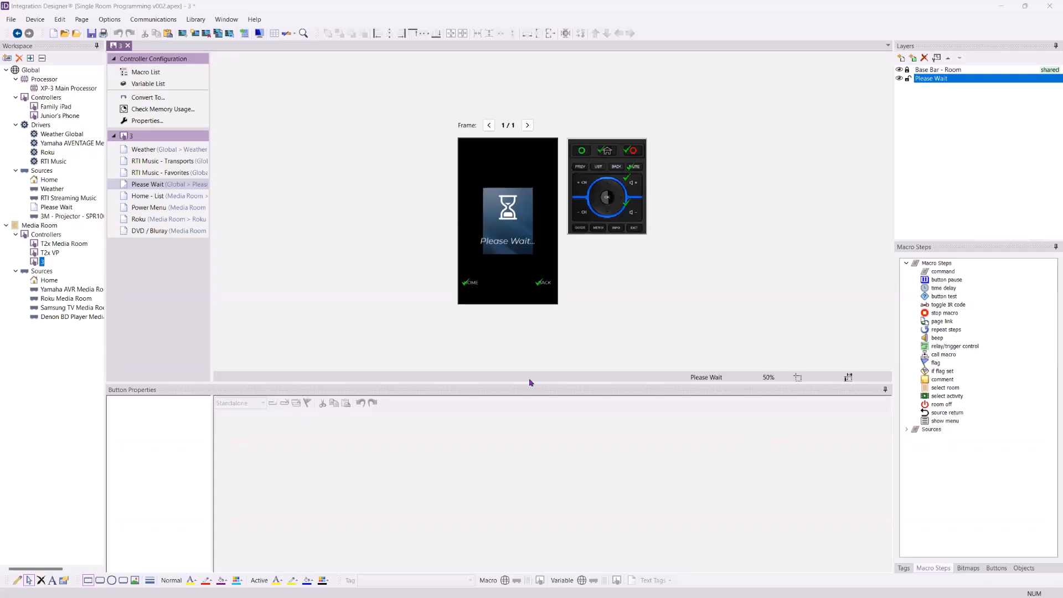
- Delete the test controller 3 from the project, confirming the deletion
right_click(37, 263)
click(51, 322)
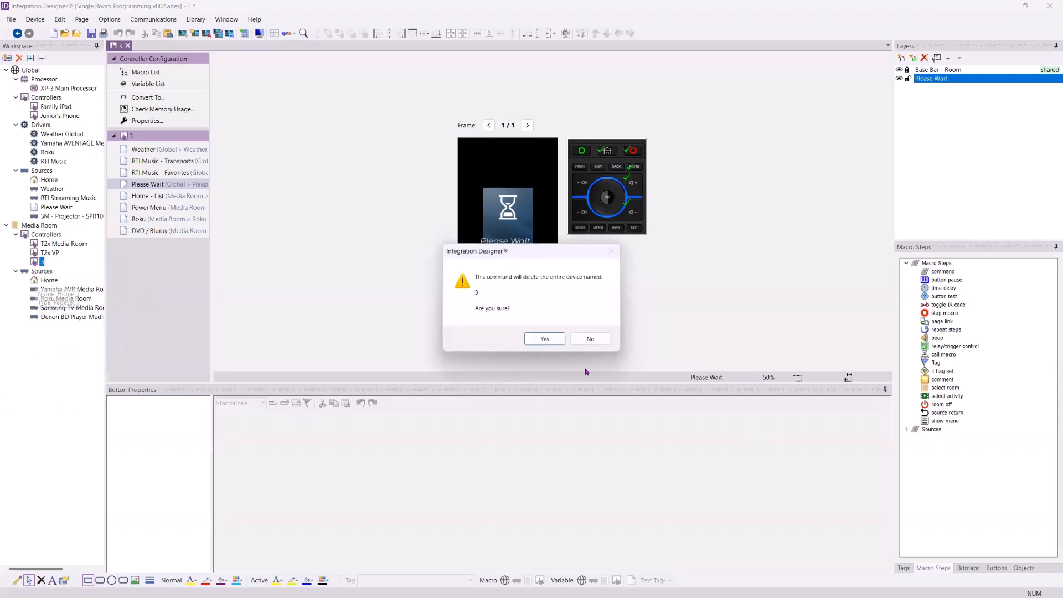
click(531, 339)
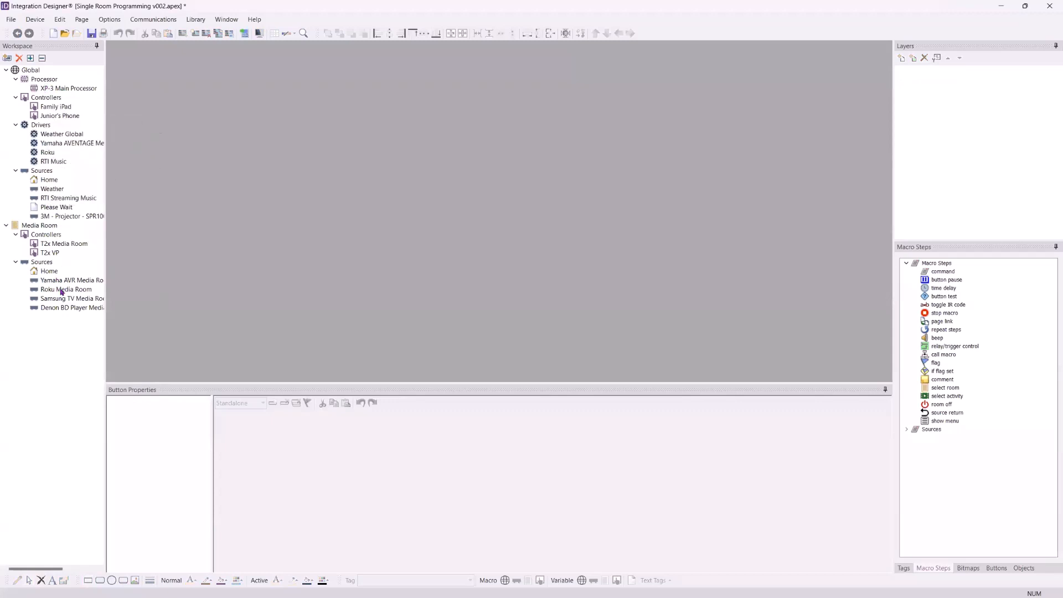
- Delete the 3M - Projector source from Global Sources, confirming the deletion
click(78, 220)
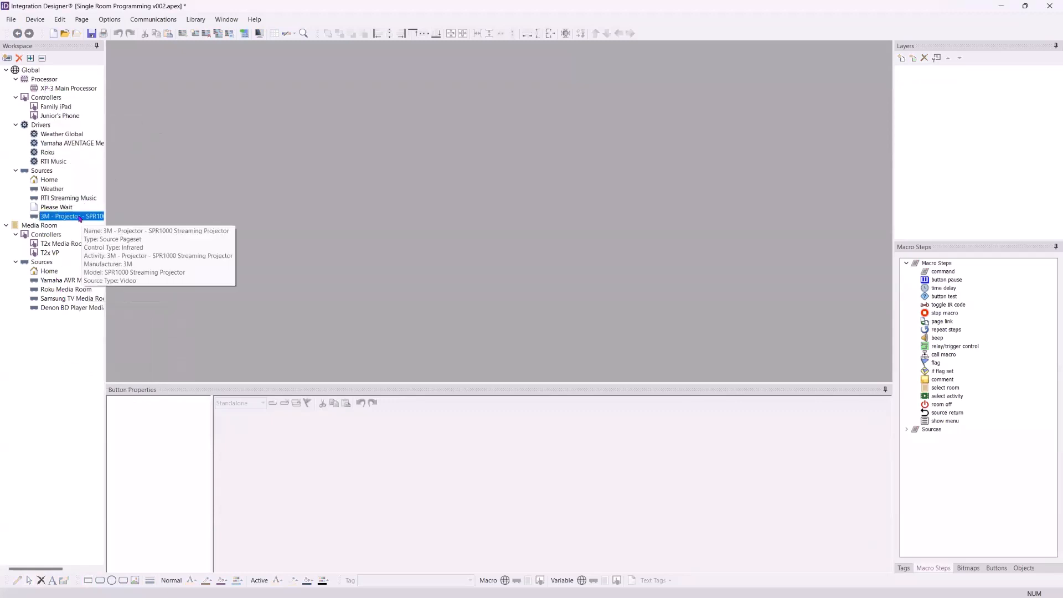
right_click(79, 220)
click(105, 250)
click(543, 336)
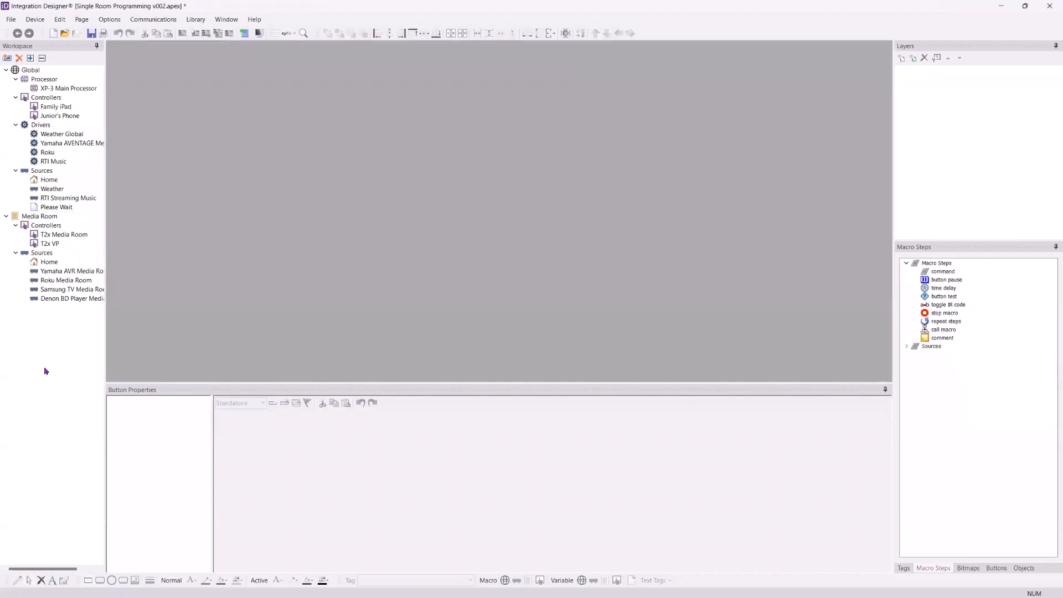